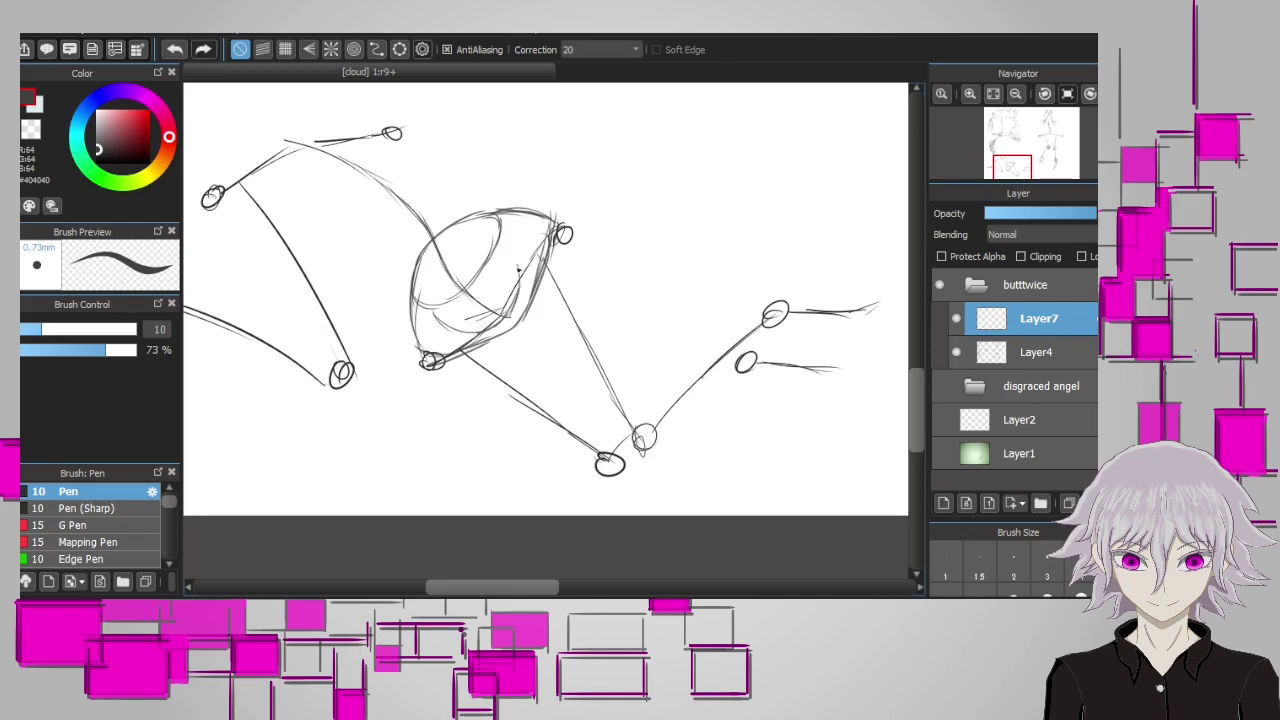
Sketch the second rounded hip form beside the first, around the upper hip joint of the stick figure
left_click_drag(484, 334, 520, 322)
key("ctrl+z")
mouse_move(430, 340)
left_mouse_down()
mouse_move(494, 331)
mouse_move(522, 320)
left_mouse_up()
key("ctrl+z")
left_click_drag(458, 401, 436, 327)
mouse_move(472, 230)
left_mouse_down()
mouse_move(426, 313)
mouse_move(468, 233)
mouse_move(520, 298)
mouse_move(430, 320)
left_mouse_up()
key("ctrl+z")
key("ctrl+z")
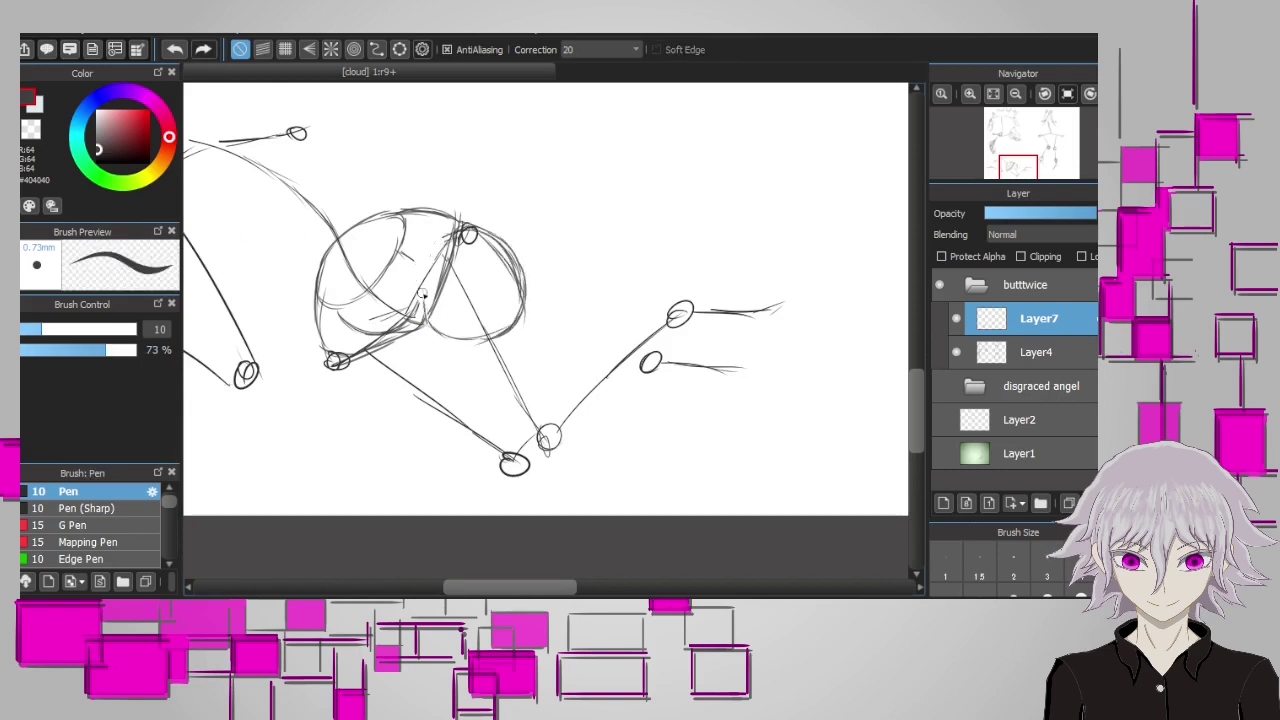
Sketch the upper leg's inner thigh line and a rounded knee form around its knee joint
mouse_move(440, 250)
left_mouse_down()
mouse_move(427, 323)
mouse_move(421, 277)
mouse_move(504, 260)
mouse_move(450, 352)
mouse_move(512, 423)
left_mouse_up()
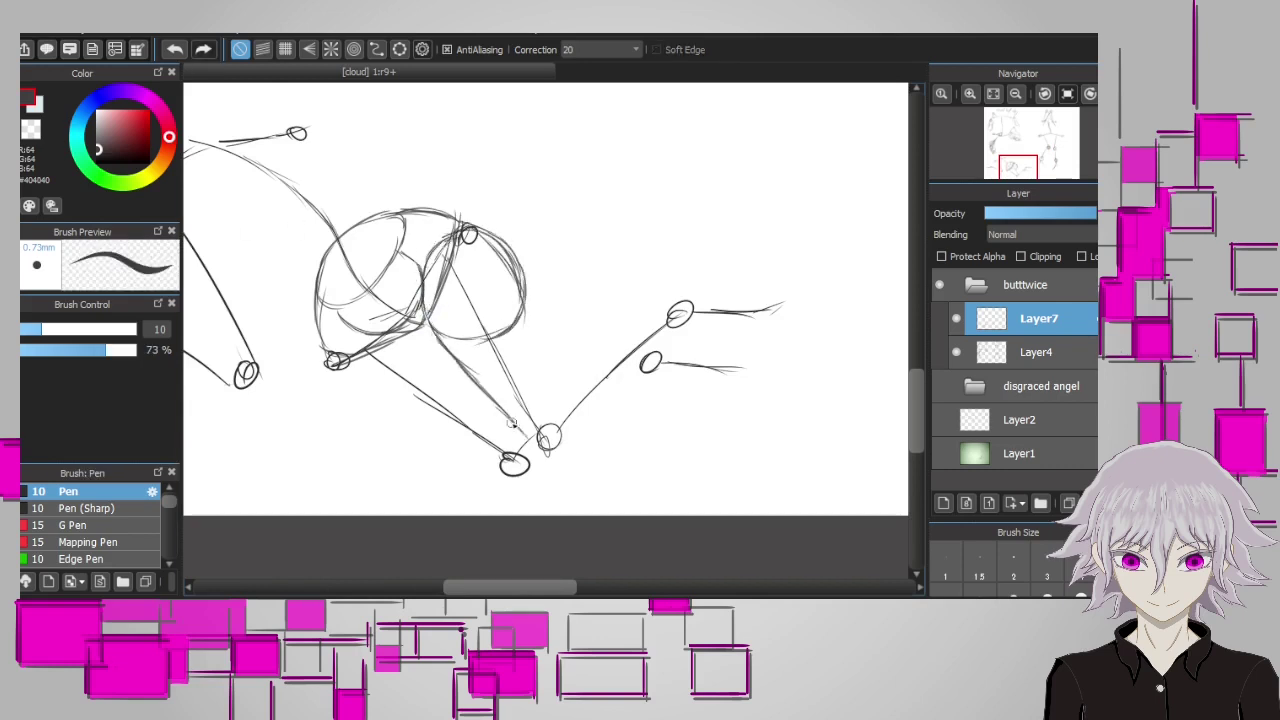
left_click_drag(546, 348, 556, 450)
left_click_drag(548, 442, 464, 368)
left_click_drag(550, 445, 552, 408)
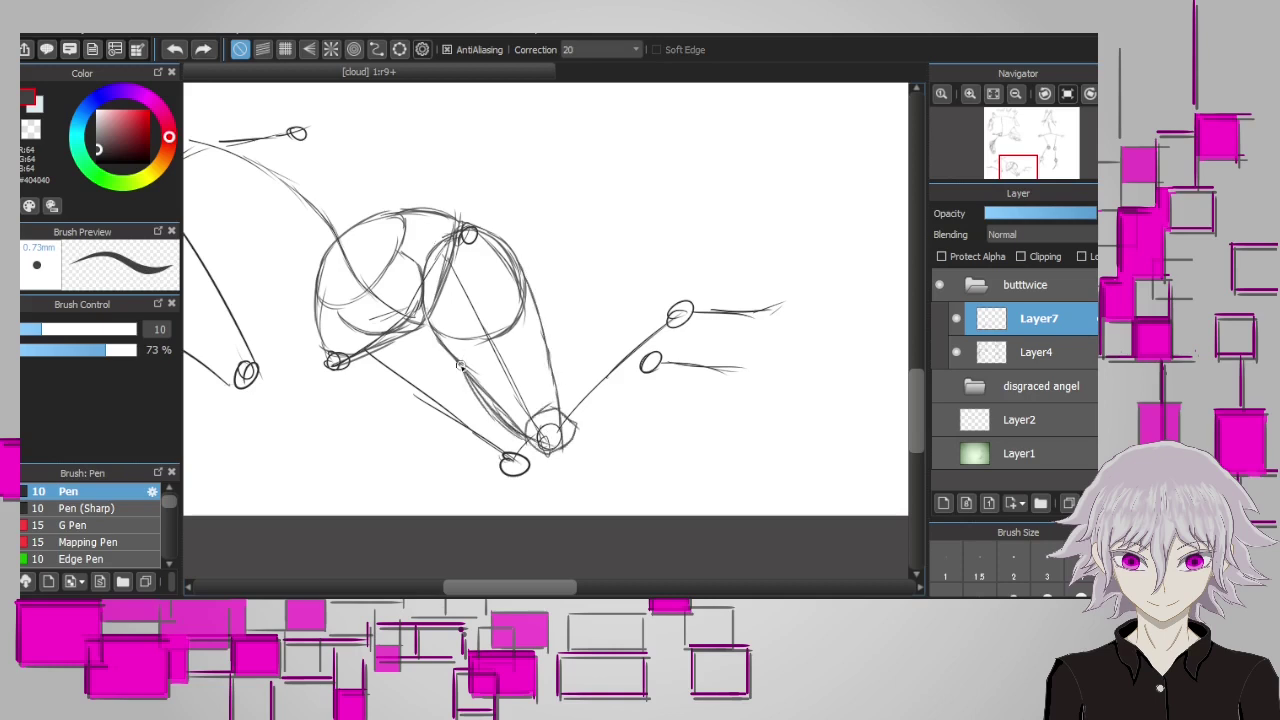
left_click(111, 332)
key("ctrl+z")
key("ctrl+z")
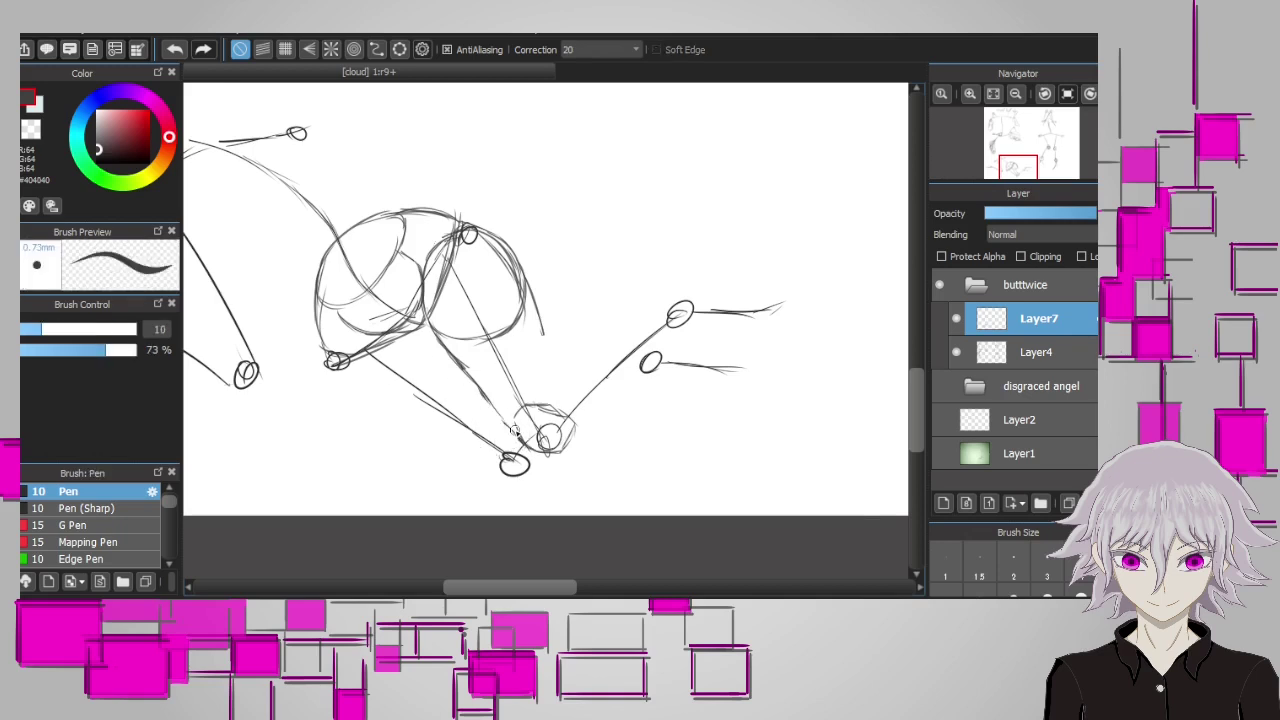
Add cross-contour curves along the upper thigh and complete its outer contour down to the knee
mouse_move(510, 433)
left_mouse_down()
mouse_move(448, 295)
mouse_move(470, 336)
mouse_move(560, 405)
left_mouse_up()
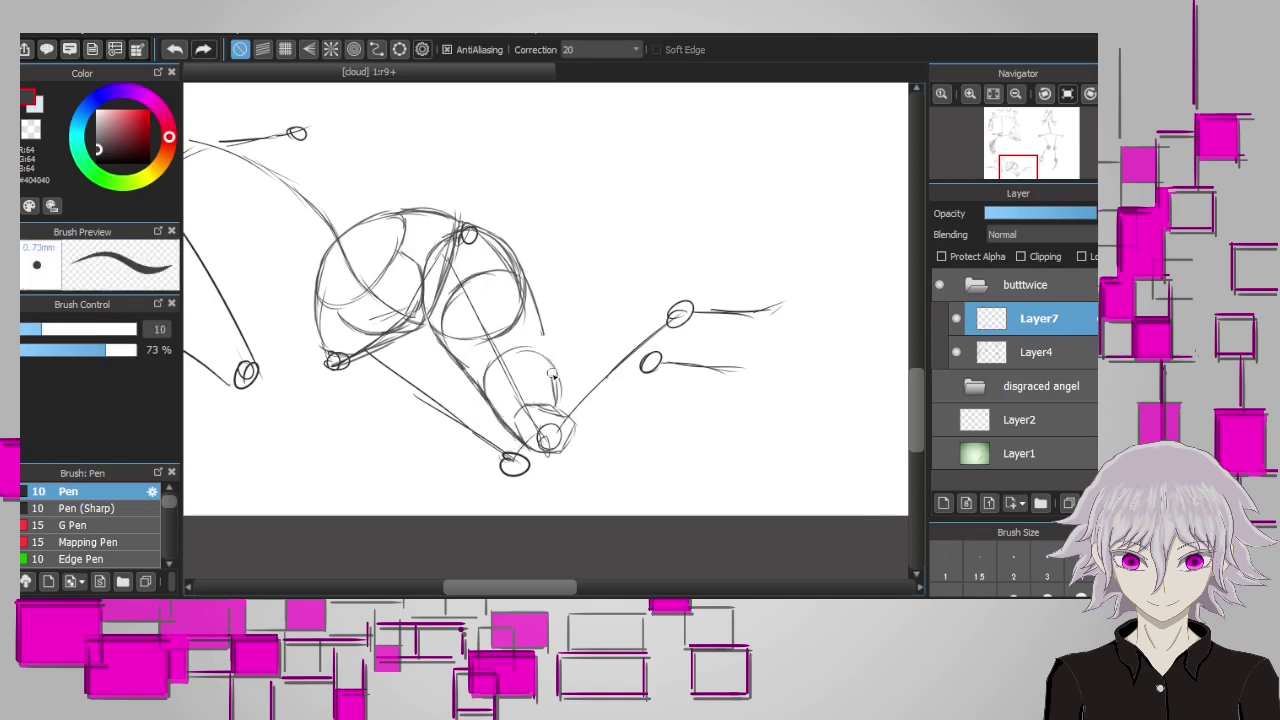
left_click_drag(538, 308, 560, 398)
left_click_drag(460, 362, 532, 323)
scroll(578, 398, "right", 2)
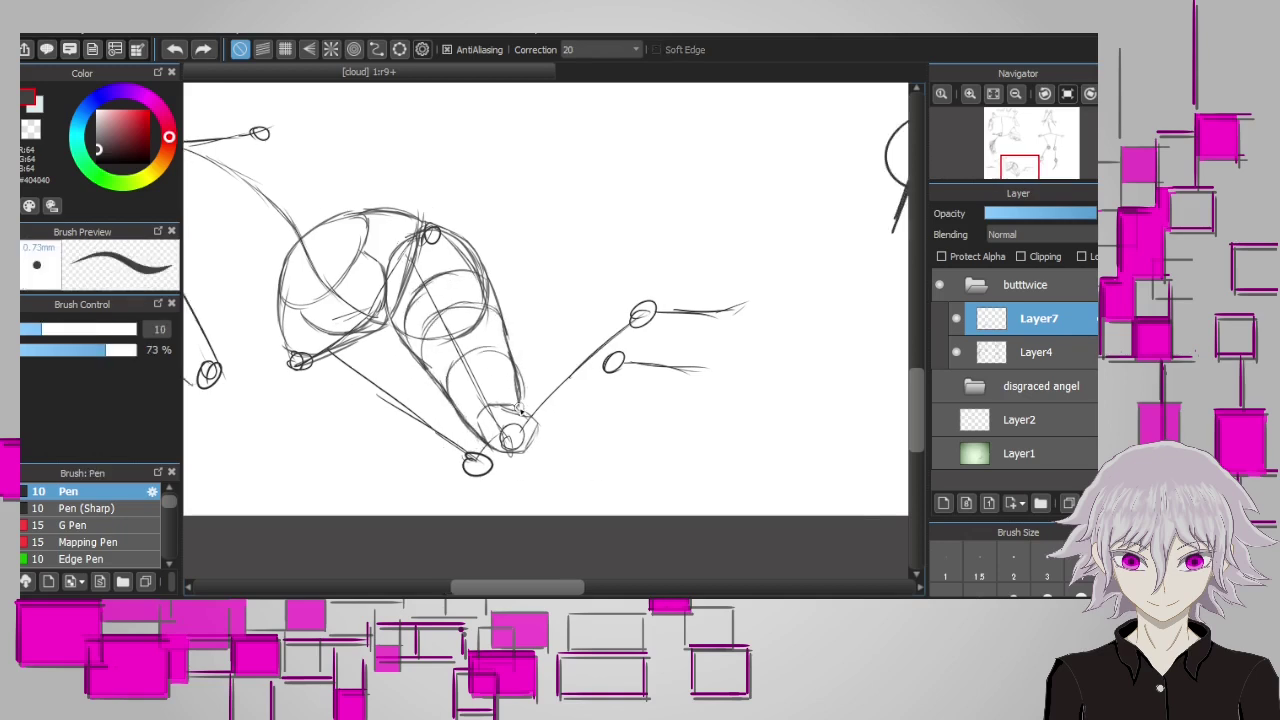
Sketch both sides of the lower leg, with a bulging calf, from the knee to the ankle joint
mouse_move(522, 394)
left_mouse_down()
mouse_move(595, 360)
mouse_move(530, 445)
mouse_move(622, 355)
left_mouse_up()
key("ctrl+z")
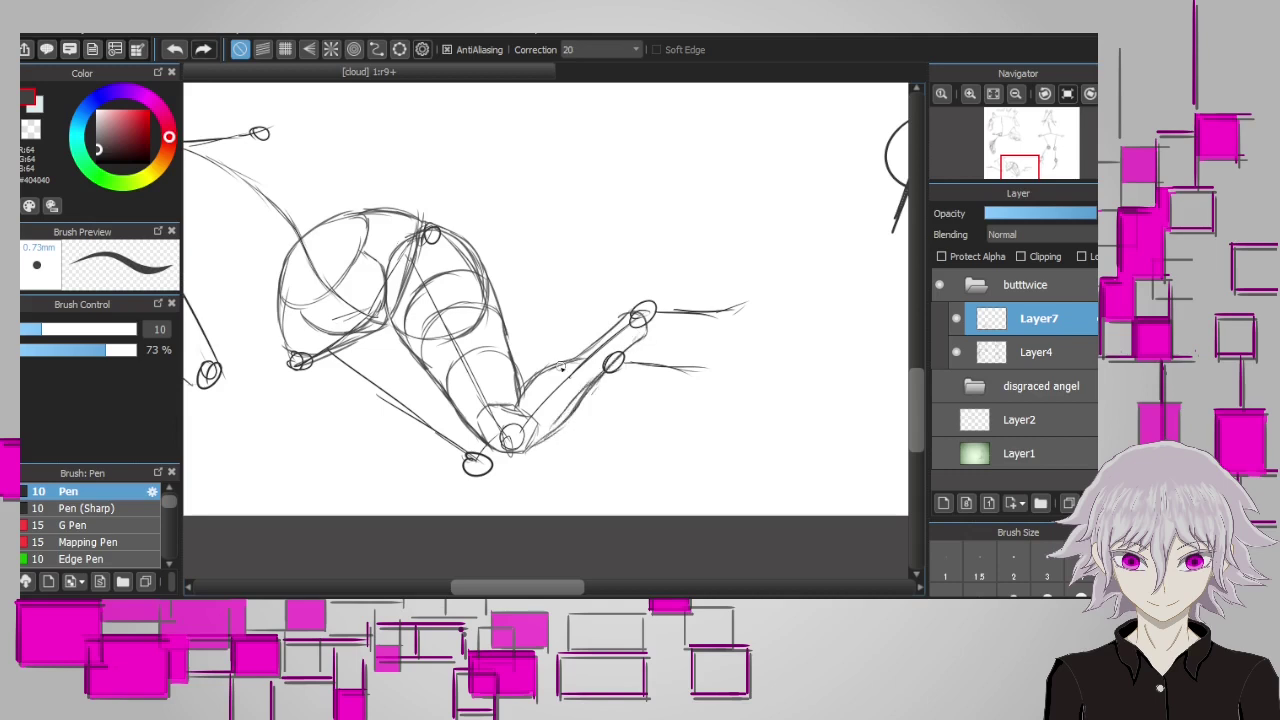
left_click_drag(545, 370, 662, 300)
Sketch the ankle and the blocky foot shape over the upper foot line
mouse_move(600, 342)
left_mouse_down()
mouse_move(650, 300)
mouse_move(718, 346)
left_mouse_up()
left_click_drag(664, 302, 718, 298)
mouse_move(712, 300)
left_mouse_down()
mouse_move(648, 317)
mouse_move(637, 298)
mouse_move(665, 325)
mouse_move(631, 306)
mouse_move(705, 339)
mouse_move(719, 298)
left_mouse_up()
key("ctrl+z")
key("ctrl+z")
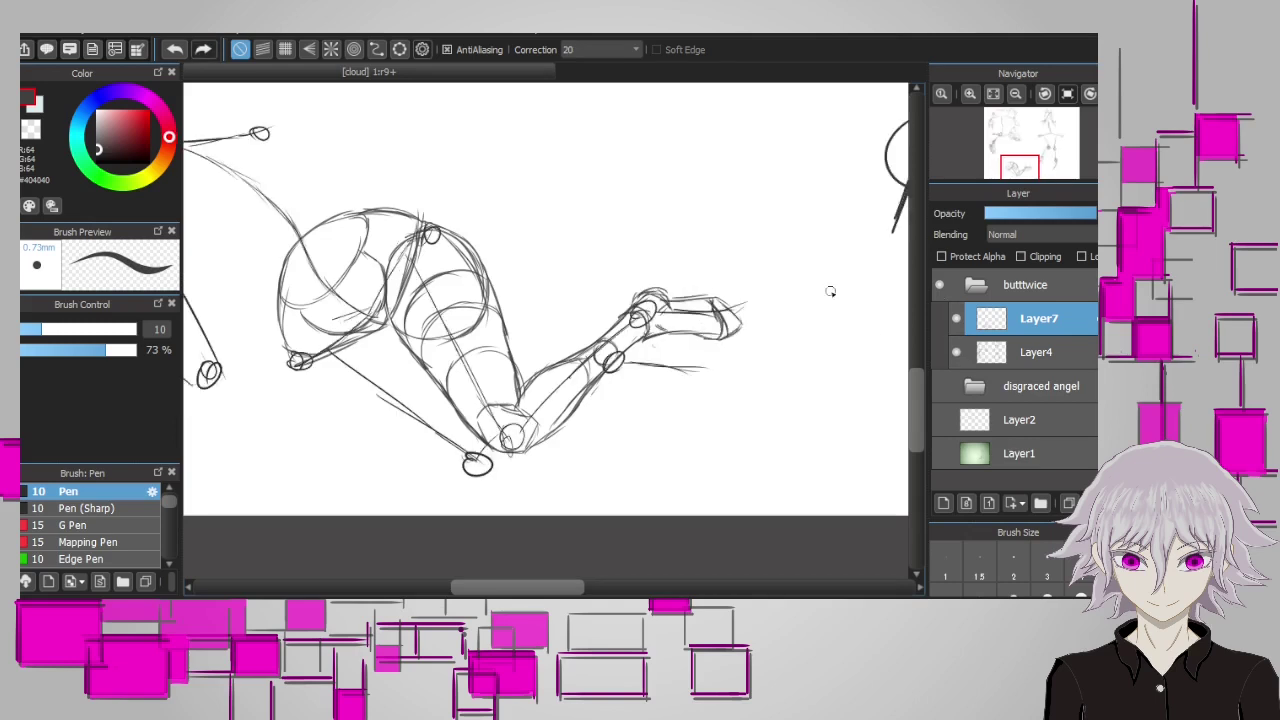
key("ctrl+z")
Sketch the lower leg pose's second thigh with cross-contour curves, a rounded knee and an outline from hip to knee
mouse_move(318, 398)
left_mouse_down()
mouse_move(410, 448)
mouse_move(350, 418)
mouse_move(455, 459)
left_mouse_up()
left_click(957, 319)
left_click(957, 319)
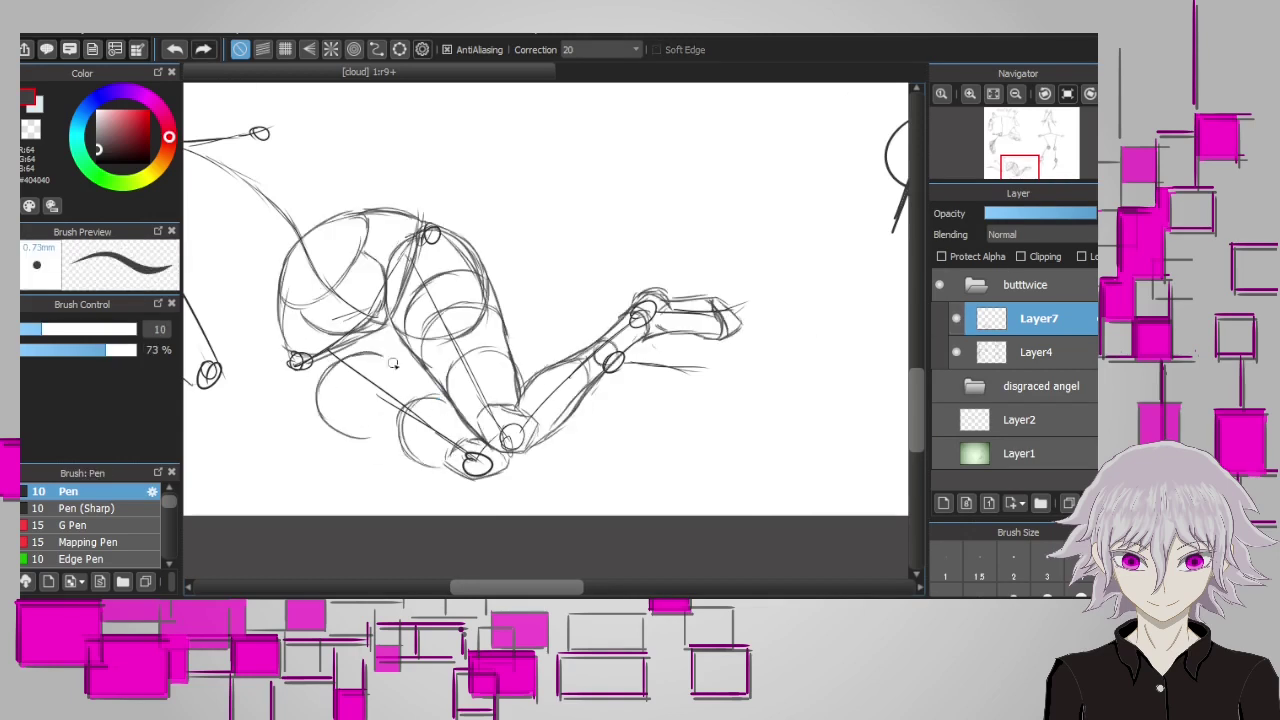
left_click_drag(300, 355, 420, 455)
left_click_drag(370, 335, 430, 385)
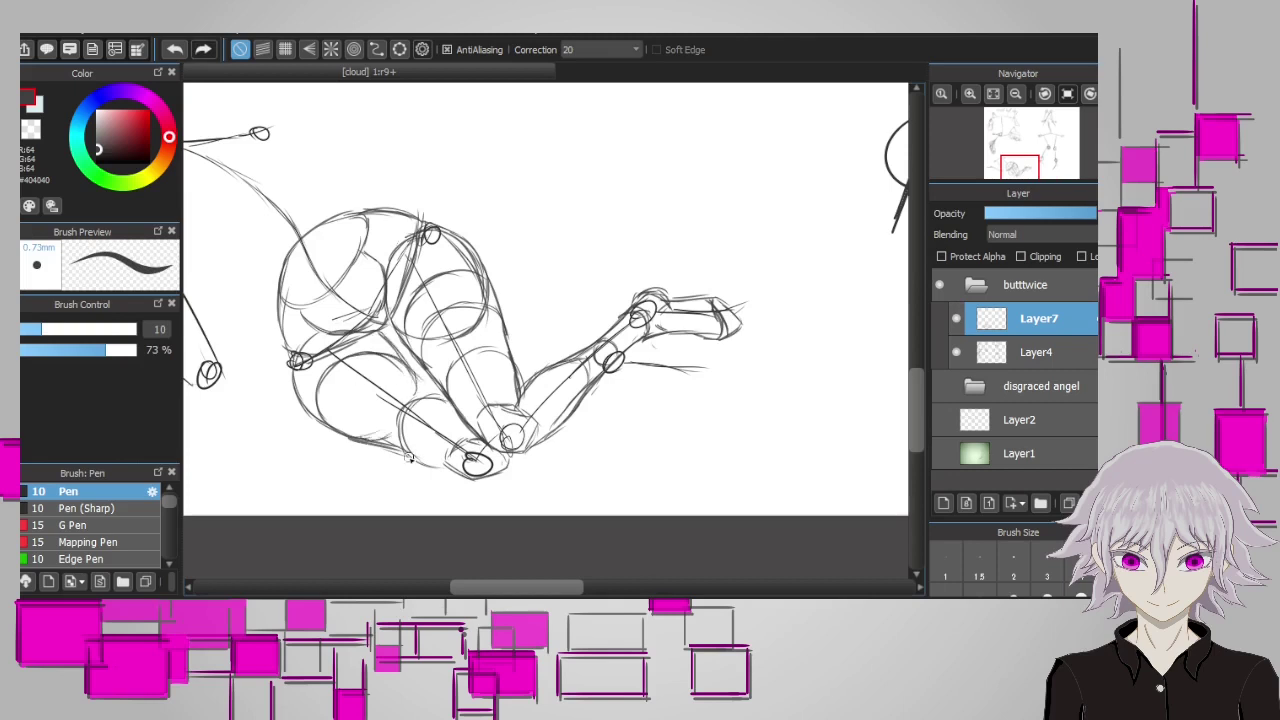
scroll(614, 380, "down", 1)
scroll(614, 380, "up", 1)
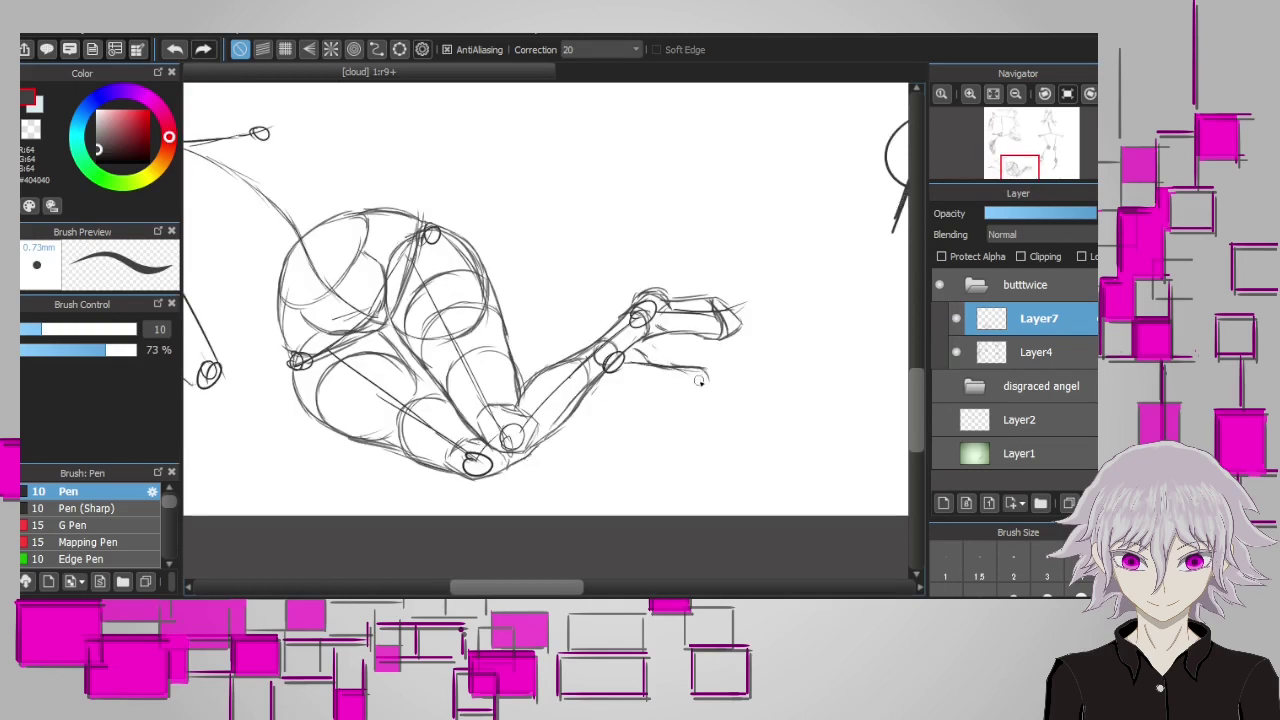
Sketch the second foot's heel and blocky shape over the lower foot line
left_click_drag(679, 405, 710, 384)
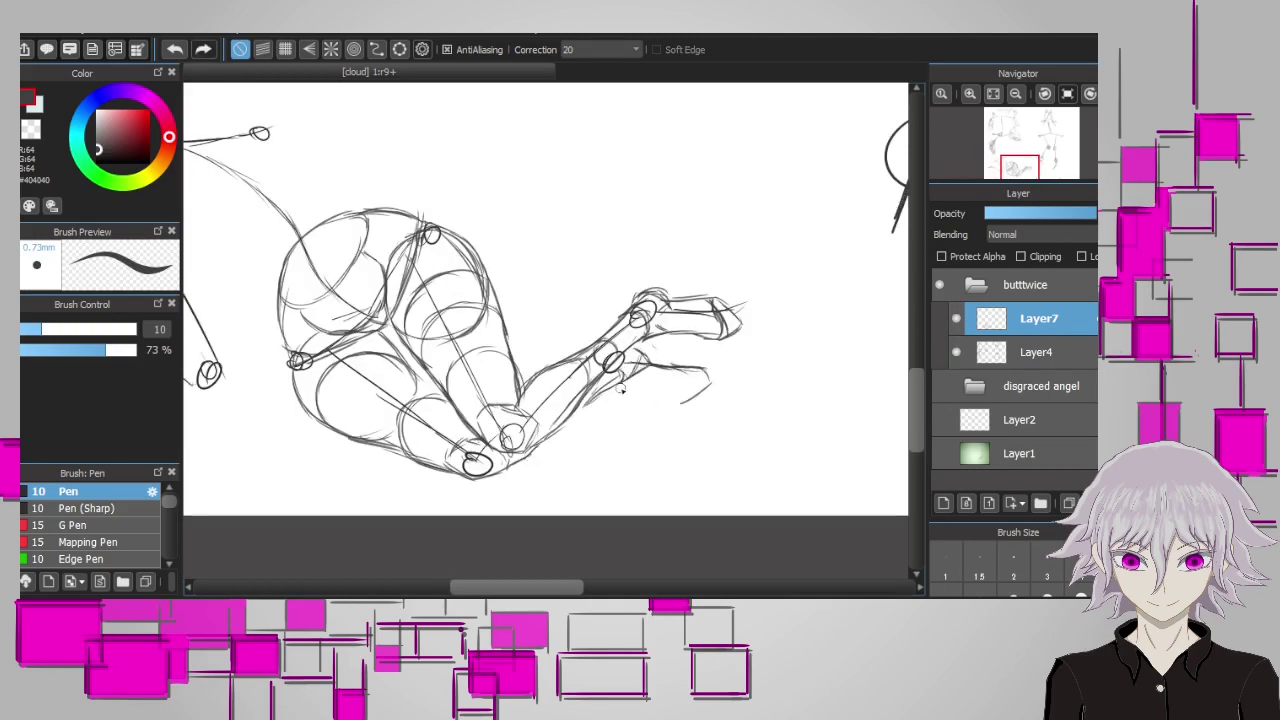
key("ctrl+z")
left_click_drag(642, 358, 668, 363)
mouse_move(660, 368)
left_mouse_down()
mouse_move(698, 388)
mouse_move(692, 402)
mouse_move(684, 362)
left_mouse_up()
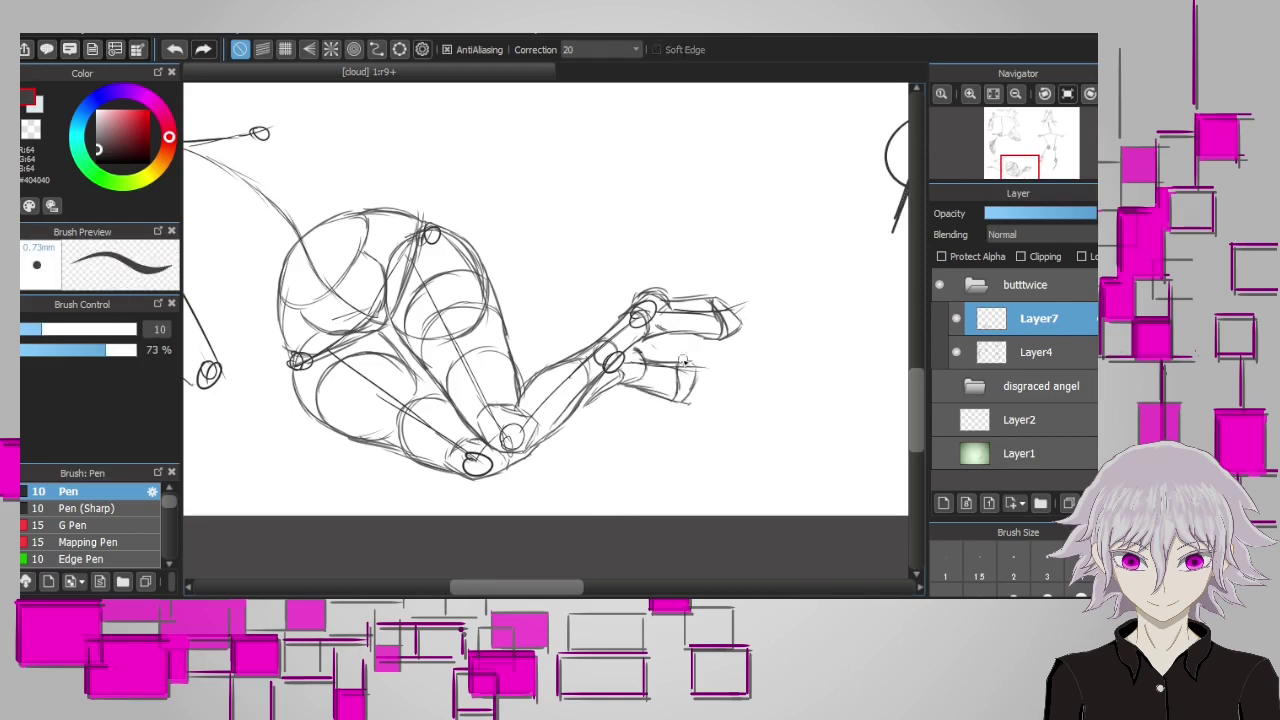
With the Layer4 stick figure hidden, clean up the lower leg sketch and redraw the small contour circle below the calf
scroll(471, 355, "down", 2)
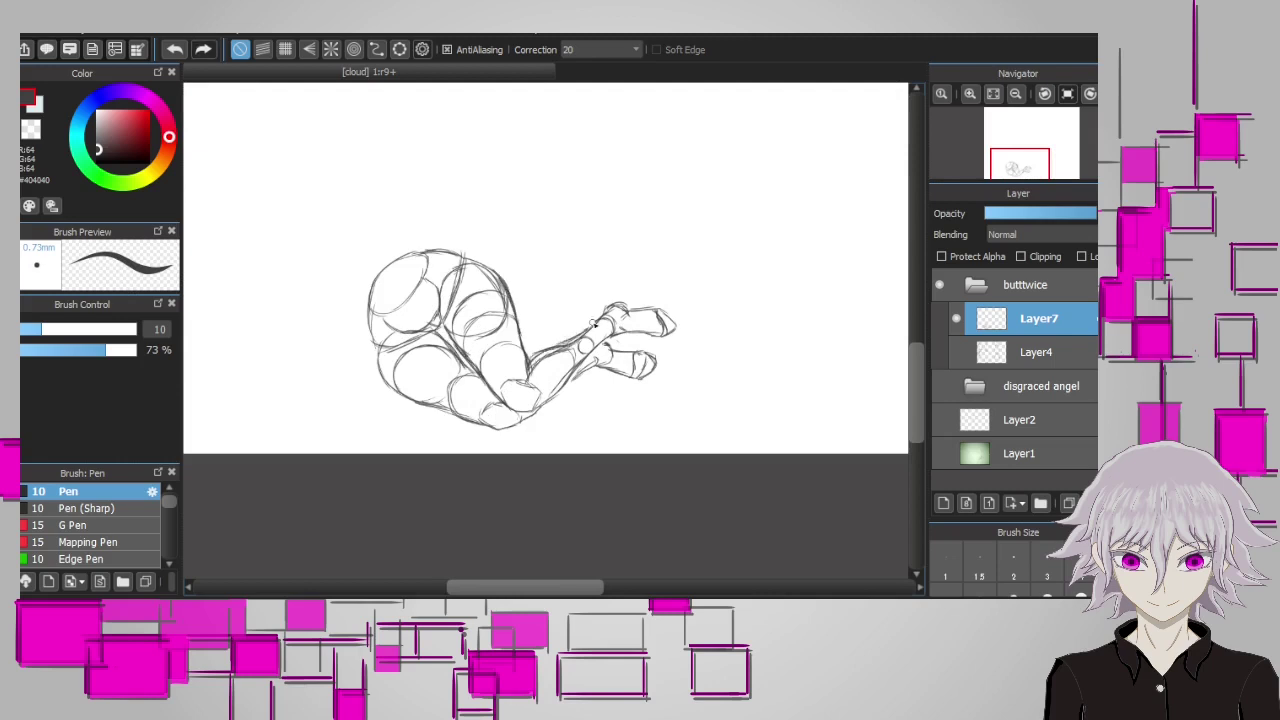
scroll(594, 323, "up", 2)
key("e")
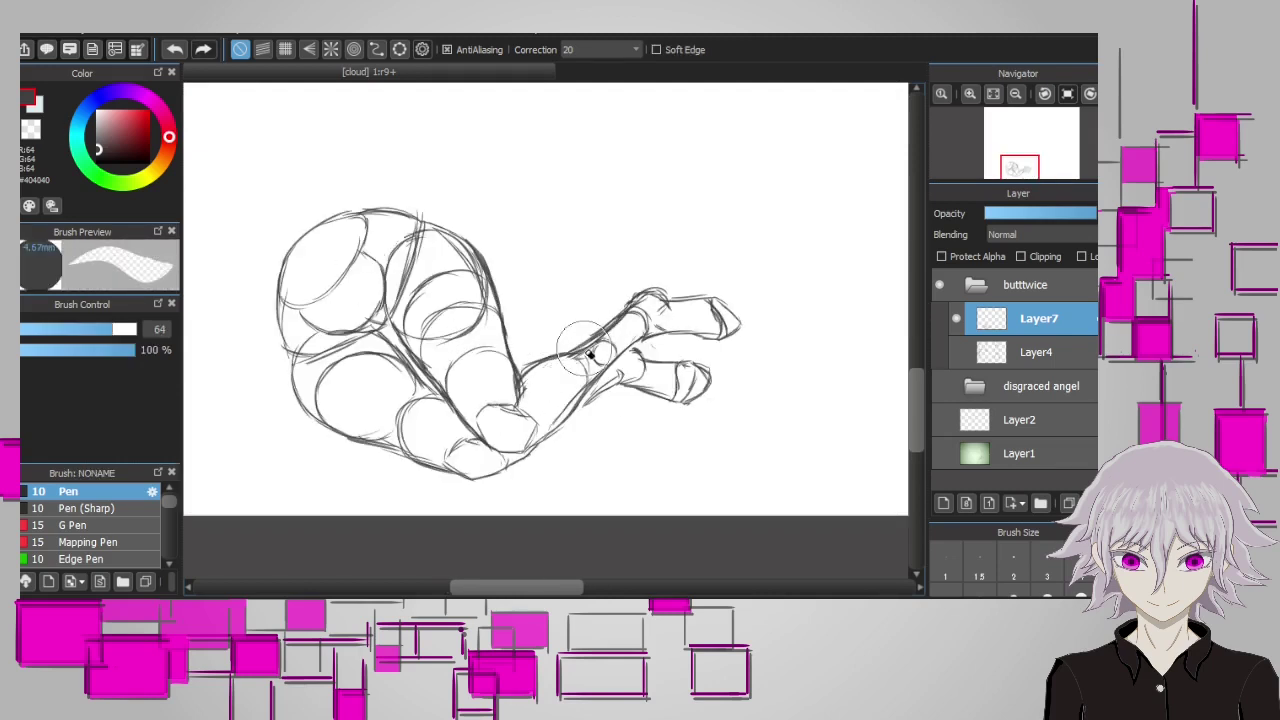
key("e")
left_click_drag(602, 338, 595, 362)
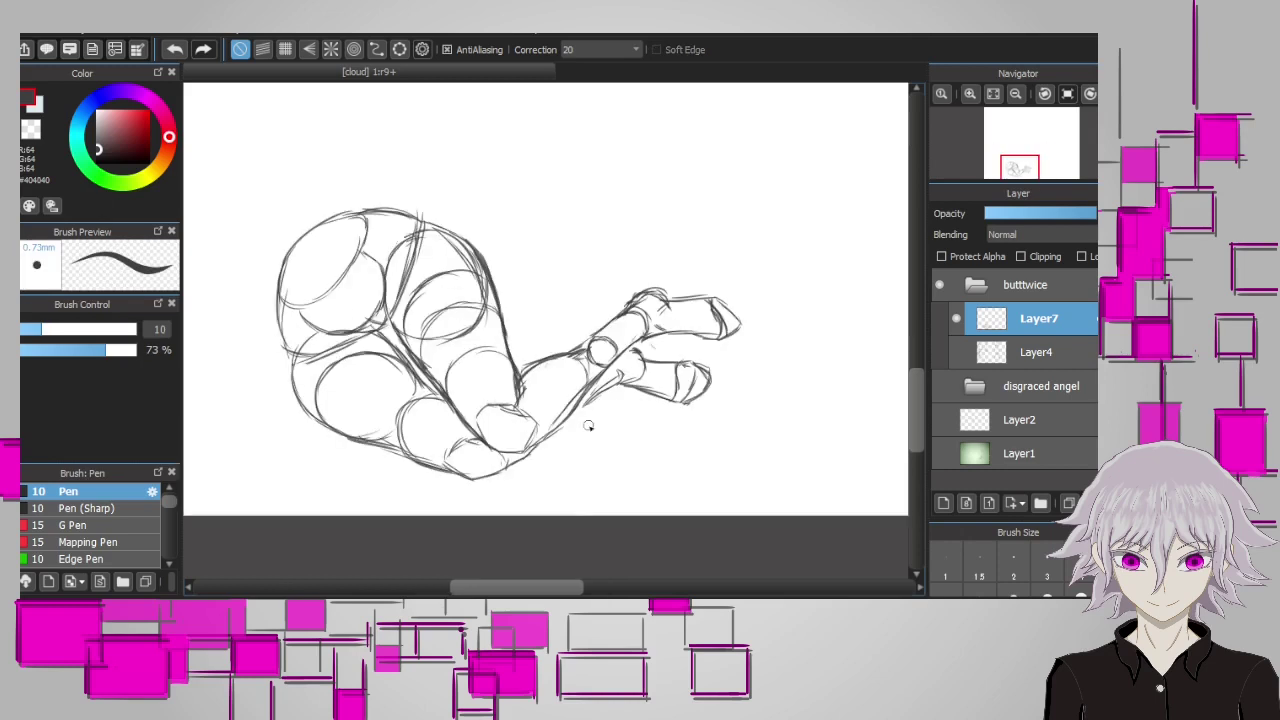
Sketch the ribcage oval and the curved upper torso outline between the two shoulder joints
left_click_drag(135, 124, 415, 209)
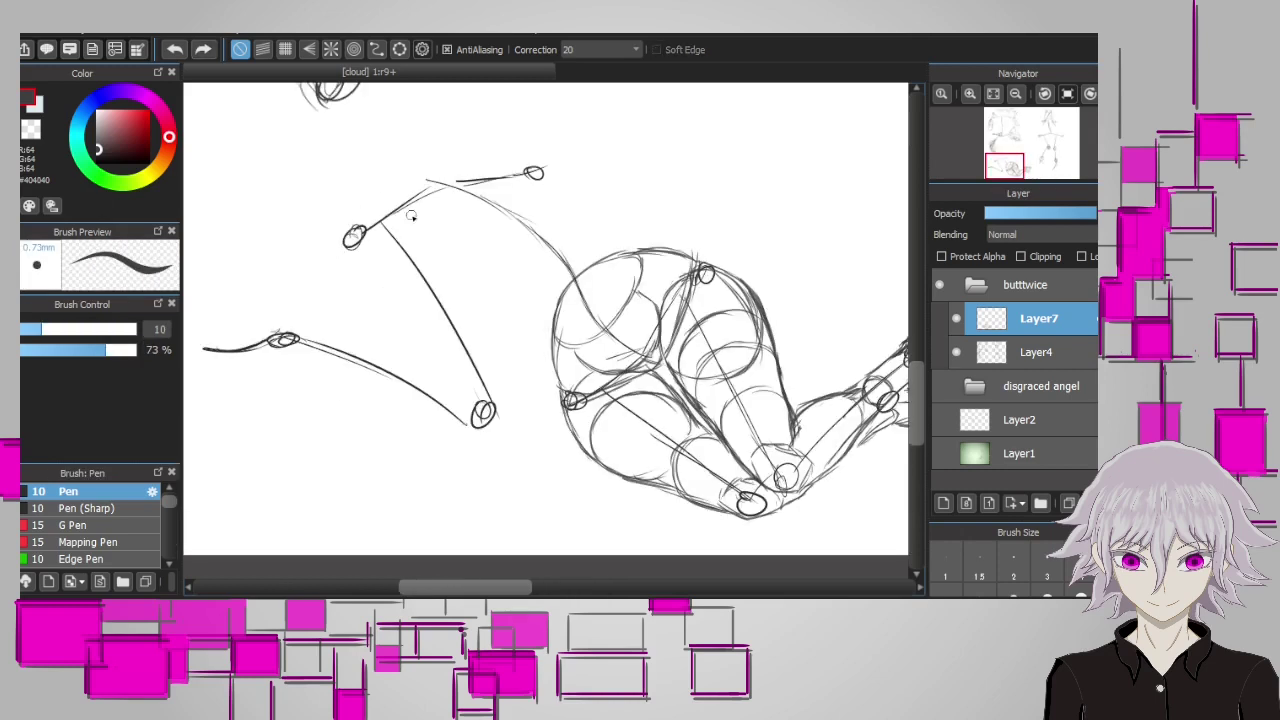
left_click_drag(362, 292, 460, 297)
key("ctrl+z")
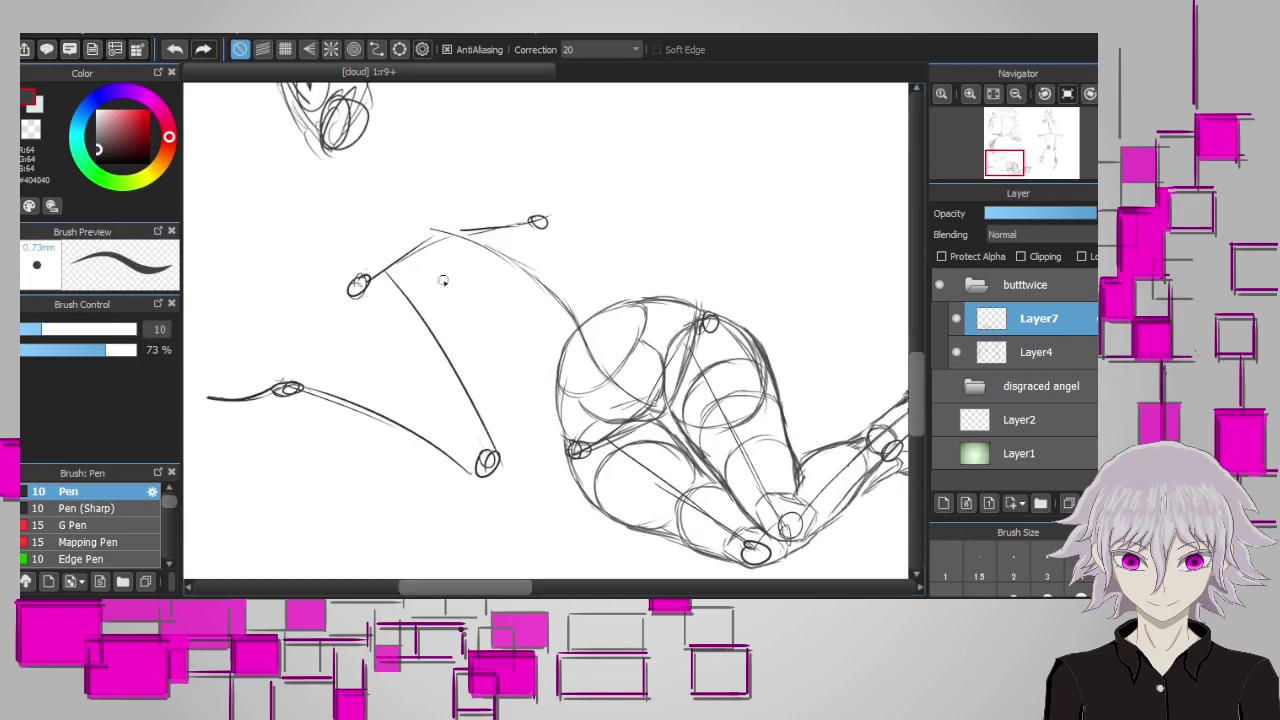
left_click_drag(410, 232, 478, 208)
key("ctrl+z")
mouse_move(398, 282)
left_mouse_down()
mouse_move(466, 224)
mouse_move(538, 238)
mouse_move(451, 307)
mouse_move(550, 240)
mouse_move(470, 212)
left_mouse_up()
left_click_drag(420, 222, 540, 214)
left_click_drag(380, 297, 391, 302)
key("ctrl+z")
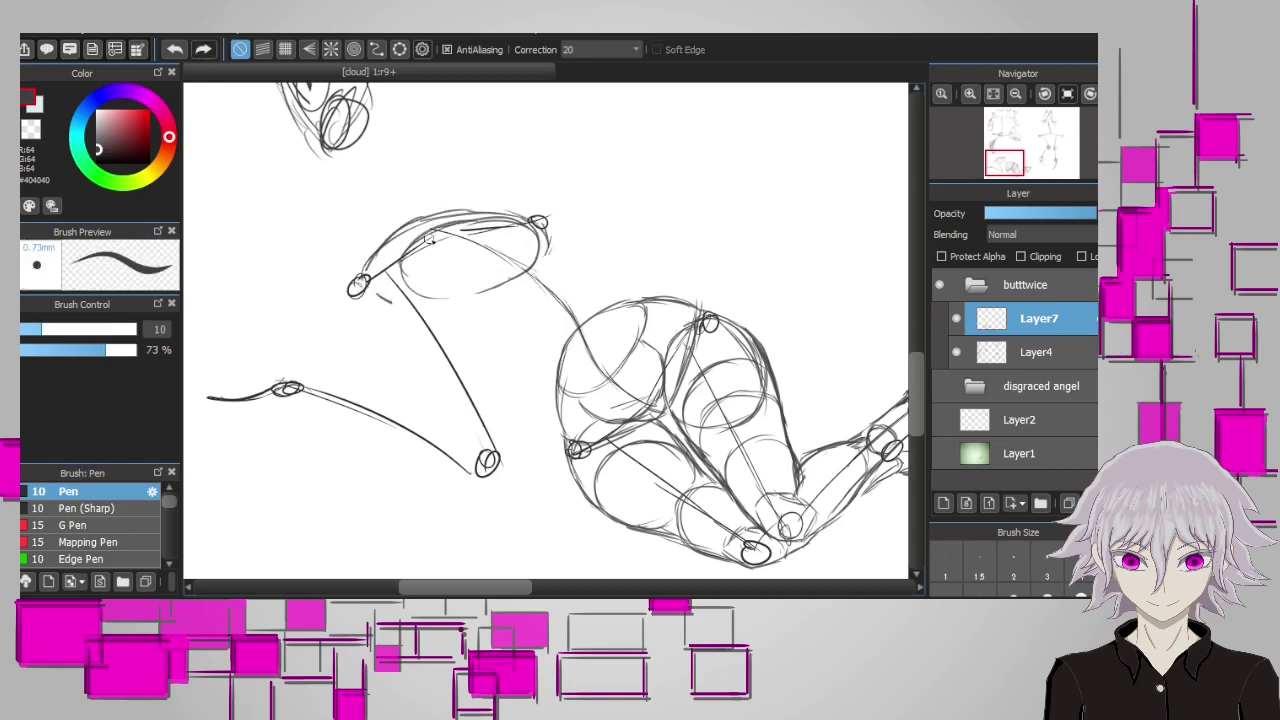
left_click_drag(542, 250, 366, 285)
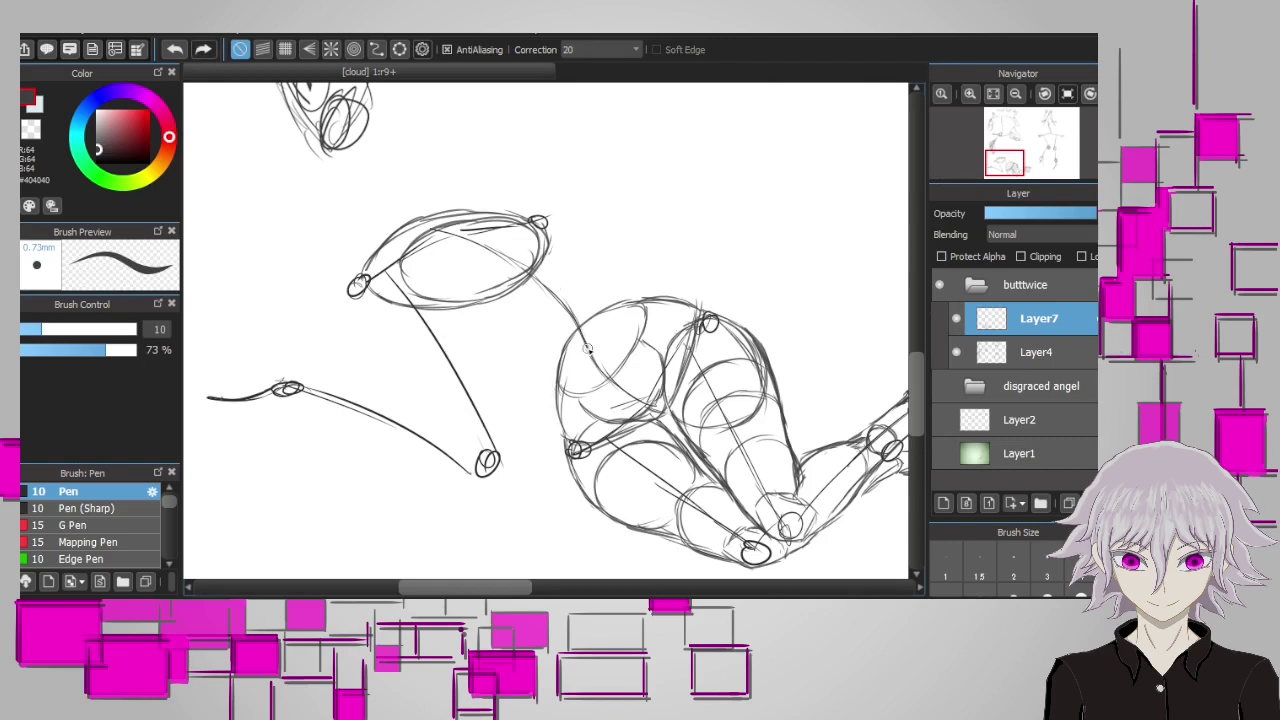
Sketch both waist contours connecting the ribcage to the hips
left_click_drag(492, 297, 539, 330)
key("ctrl+z")
mouse_move(558, 386)
left_mouse_down()
mouse_move(518, 317)
mouse_move(500, 316)
left_mouse_up()
key("ctrl+z")
key("ctrl+z")
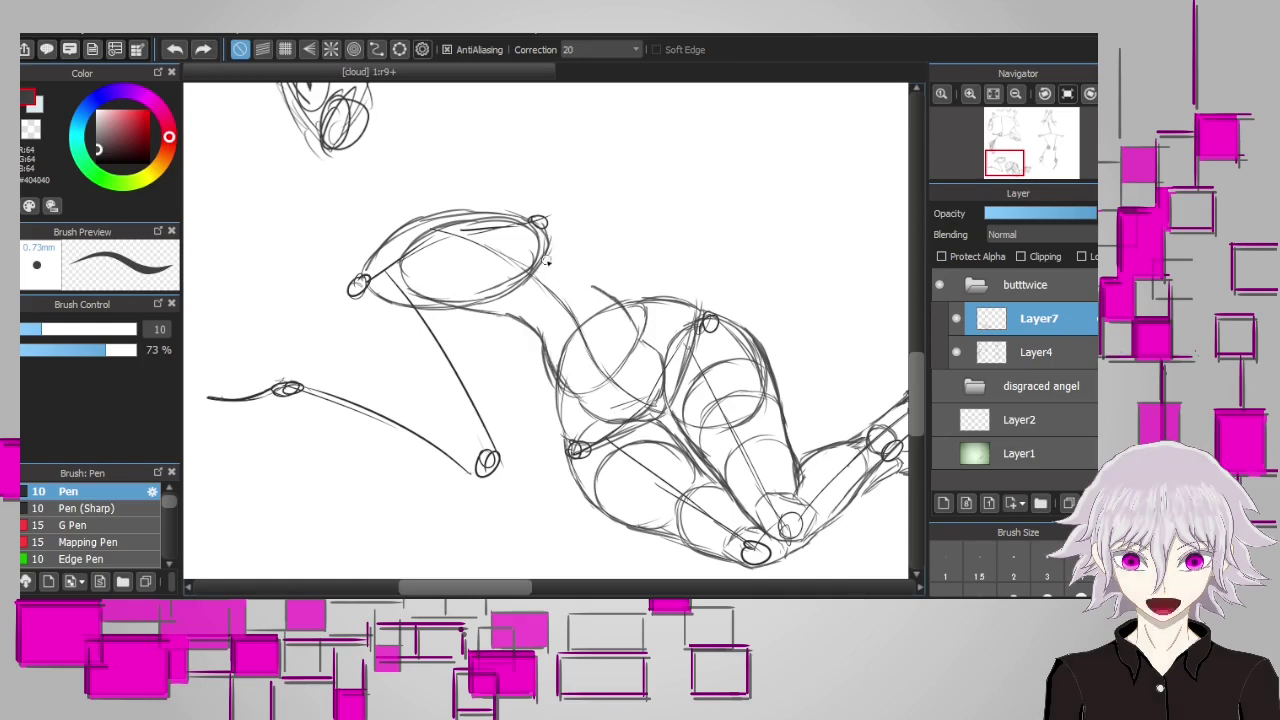
key("ctrl+minus")
key("ctrl+plus")
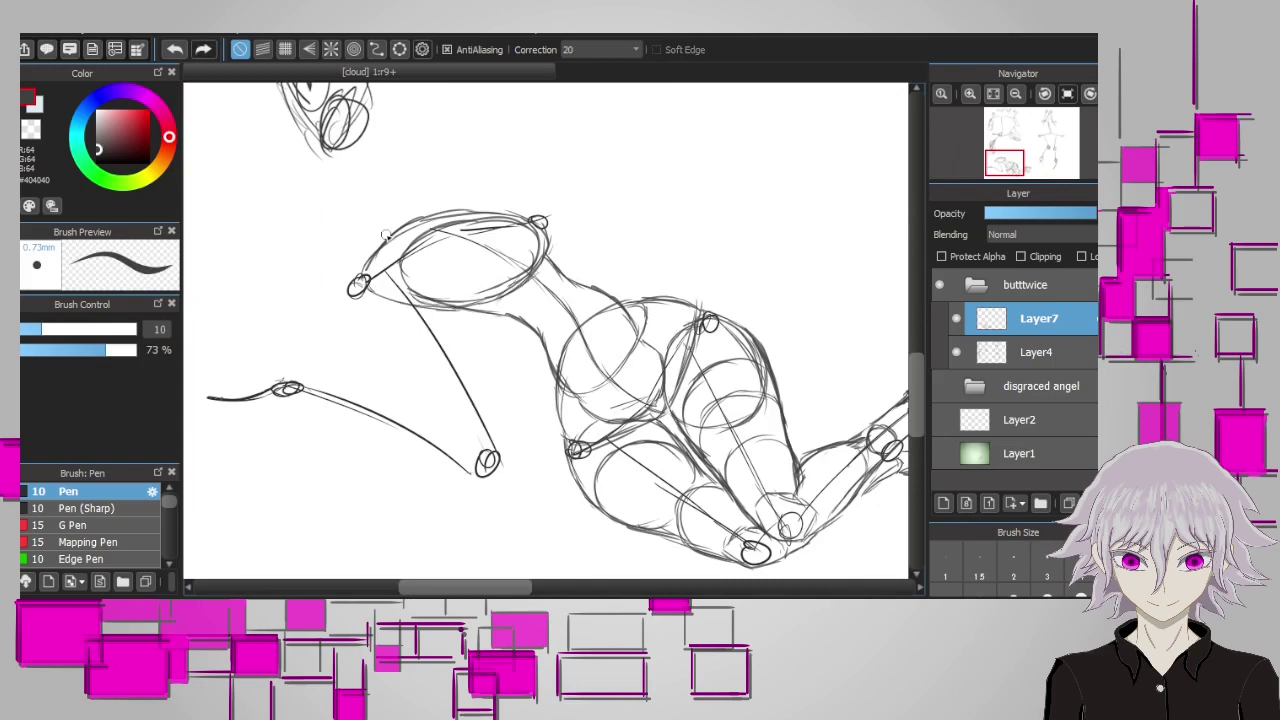
Sketch the rounded shoulder and the upper arm's outline down to a rounded elbow form
mouse_move(385, 235)
left_mouse_down()
mouse_move(350, 290)
mouse_move(491, 211)
left_mouse_up()
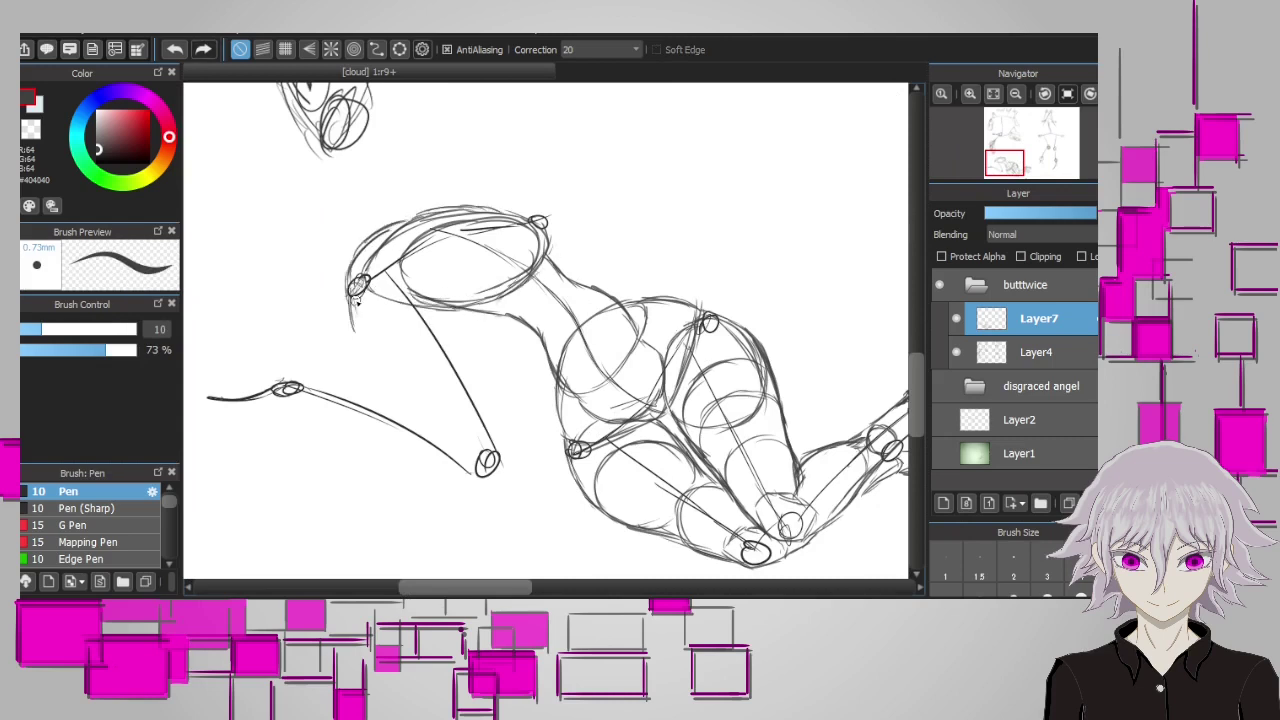
mouse_move(354, 300)
left_mouse_down()
mouse_move(377, 372)
mouse_move(486, 455)
left_mouse_up()
left_click_drag(480, 362, 508, 452)
mouse_move(442, 310)
left_mouse_down()
mouse_move(484, 320)
mouse_move(492, 382)
left_mouse_up()
key("ctrl+z")
mouse_move(466, 311)
left_mouse_down()
mouse_move(486, 430)
mouse_move(506, 436)
mouse_move(396, 378)
left_mouse_up()
left_click_drag(502, 440, 470, 482)
key("ctrl+z")
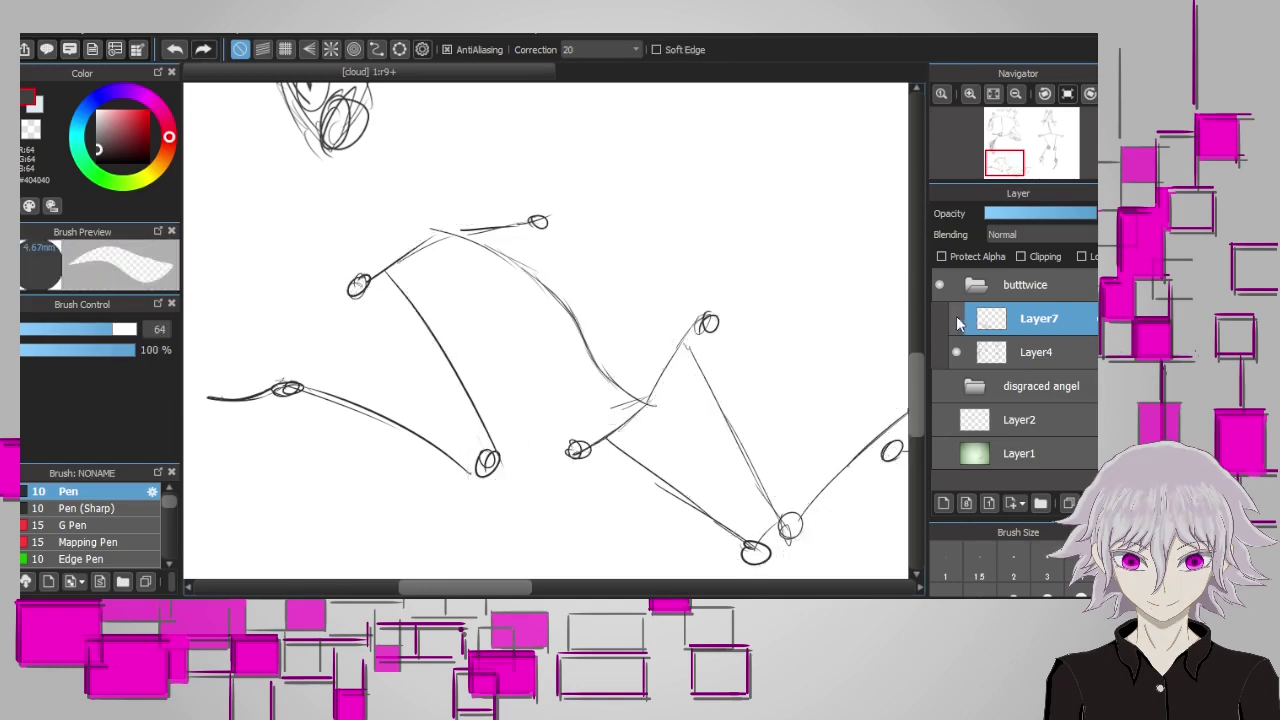
left_click_drag(500, 442, 472, 484)
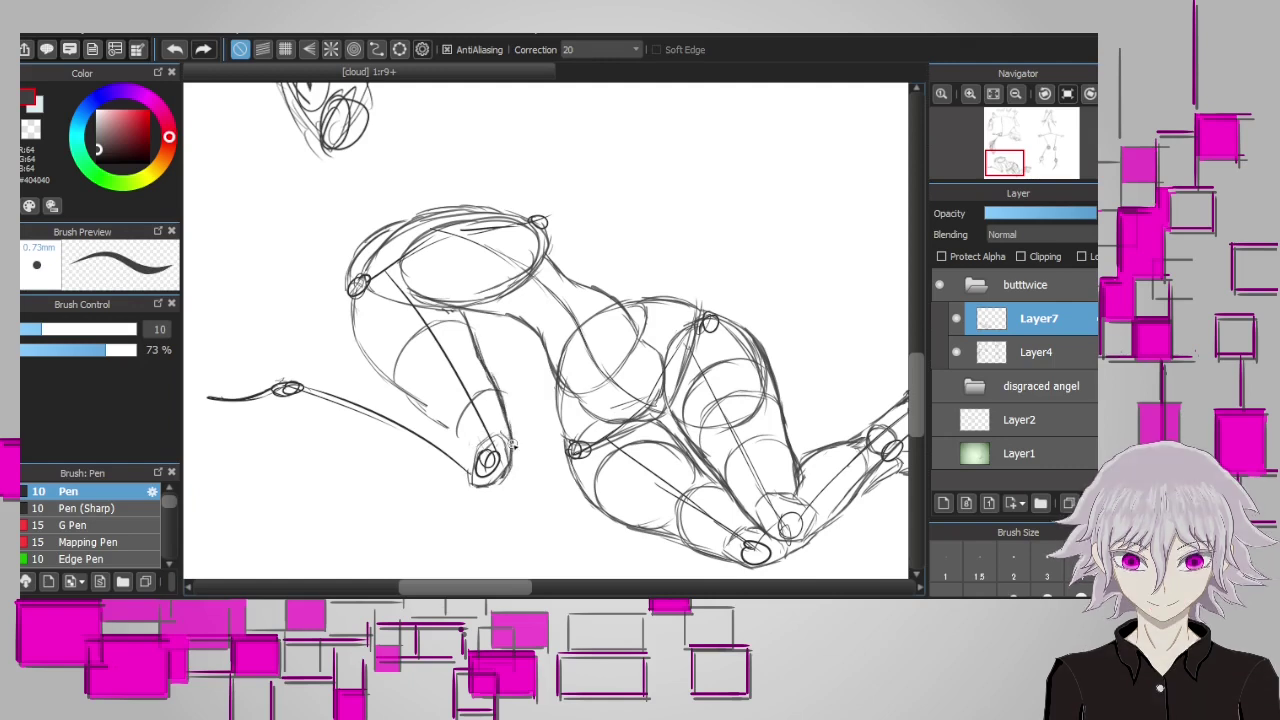
Refine the upper arm's lower contour and complete its cross-contour ellipse
left_click_drag(396, 414, 455, 445)
key("ctrl+z")
key("ctrl+z")
left_click_drag(410, 396, 474, 342)
scroll(421, 351, "down", 2)
scroll(421, 351, "up", 2)
Sketch the forearm's outline from wrist to elbow and add a cross-contour curve near the elbow
mouse_move(290, 298)
left_mouse_down()
mouse_move(381, 360)
mouse_move(478, 400)
left_mouse_up()
mouse_move(305, 291)
left_mouse_down()
mouse_move(385, 316)
mouse_move(373, 313)
mouse_move(418, 325)
left_mouse_up()
key("ctrl+z")
left_click_drag(400, 362, 420, 326)
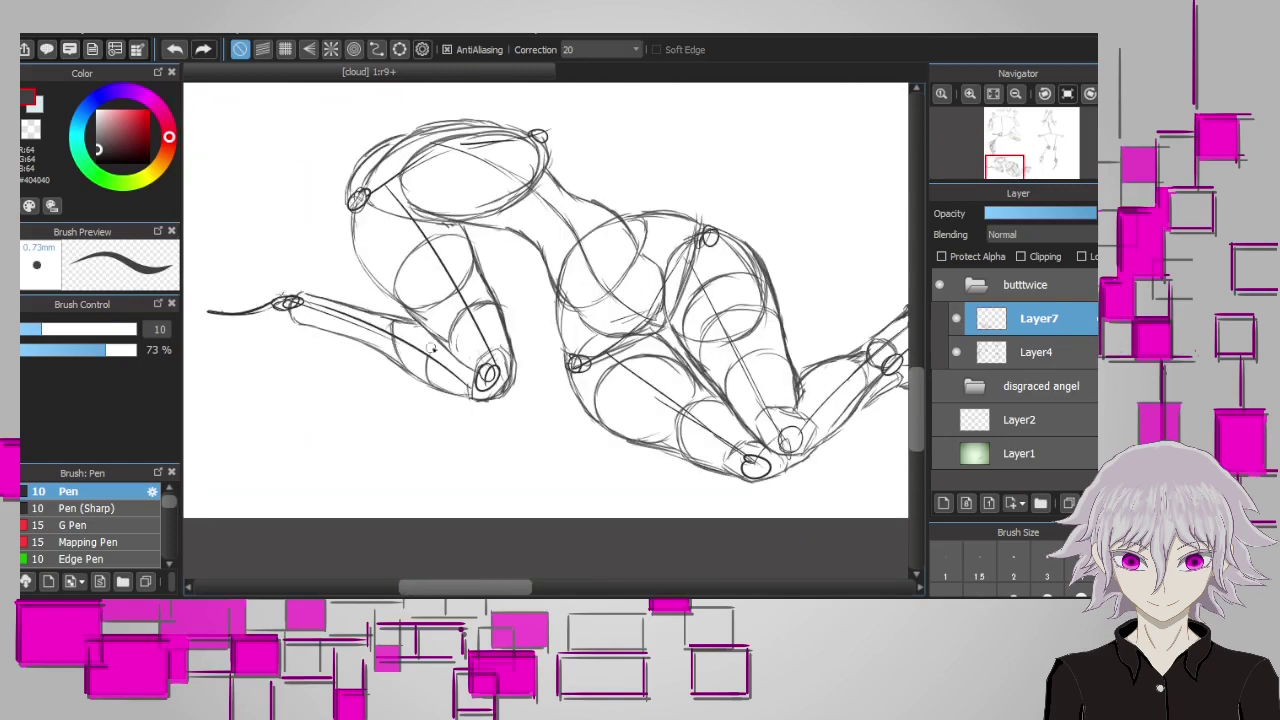
scroll(818, 349, "down", 1)
scroll(818, 349, "up", 1)
scroll(818, 349, "down", 2)
scroll(818, 349, "up", 2)
Reinforce the upper arm's contours and sketch the hand and wrist shapes at the end of the forearm
left_click_drag(352, 205, 440, 300)
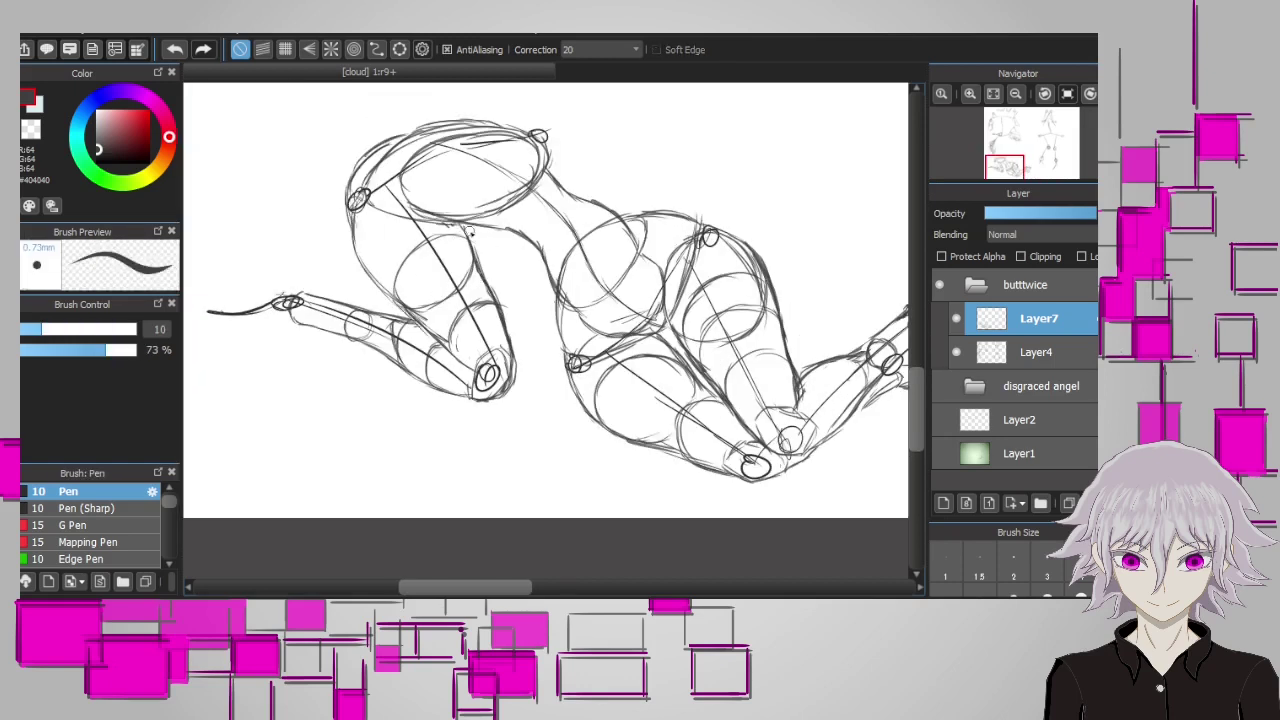
left_click_drag(480, 248, 518, 392)
left_click_drag(504, 298, 510, 336)
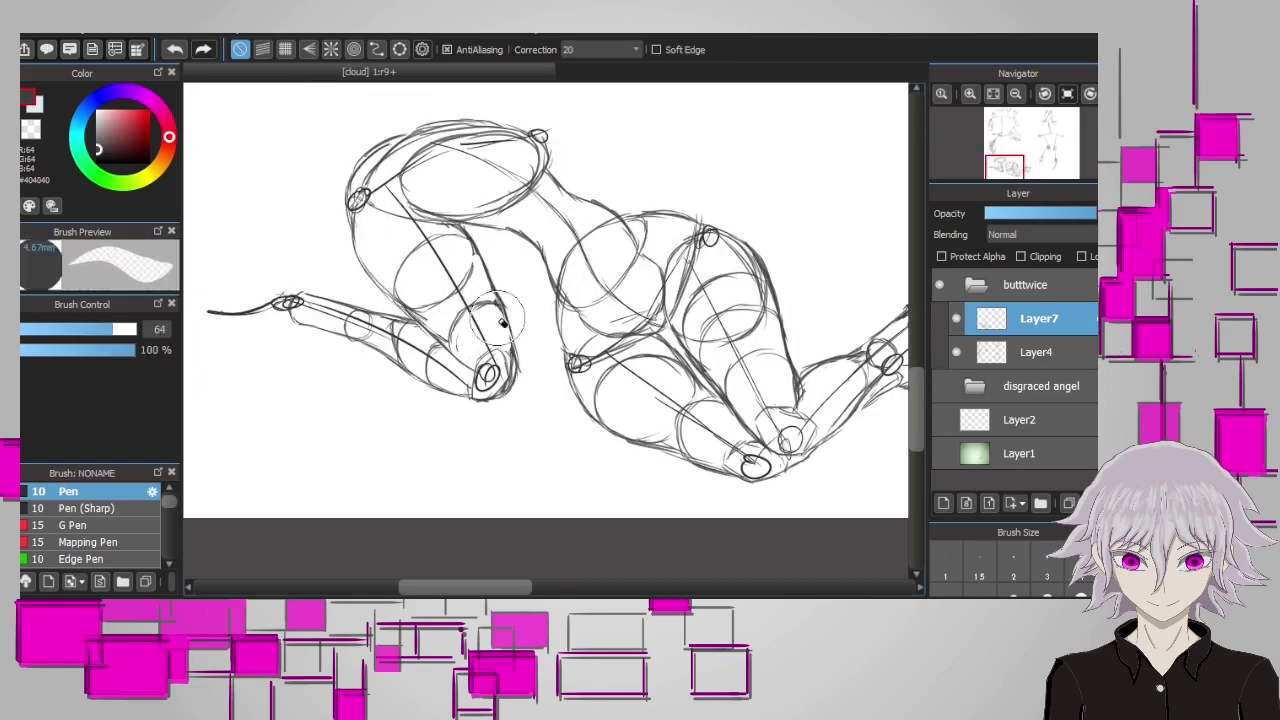
left_click_drag(262, 323, 200, 316)
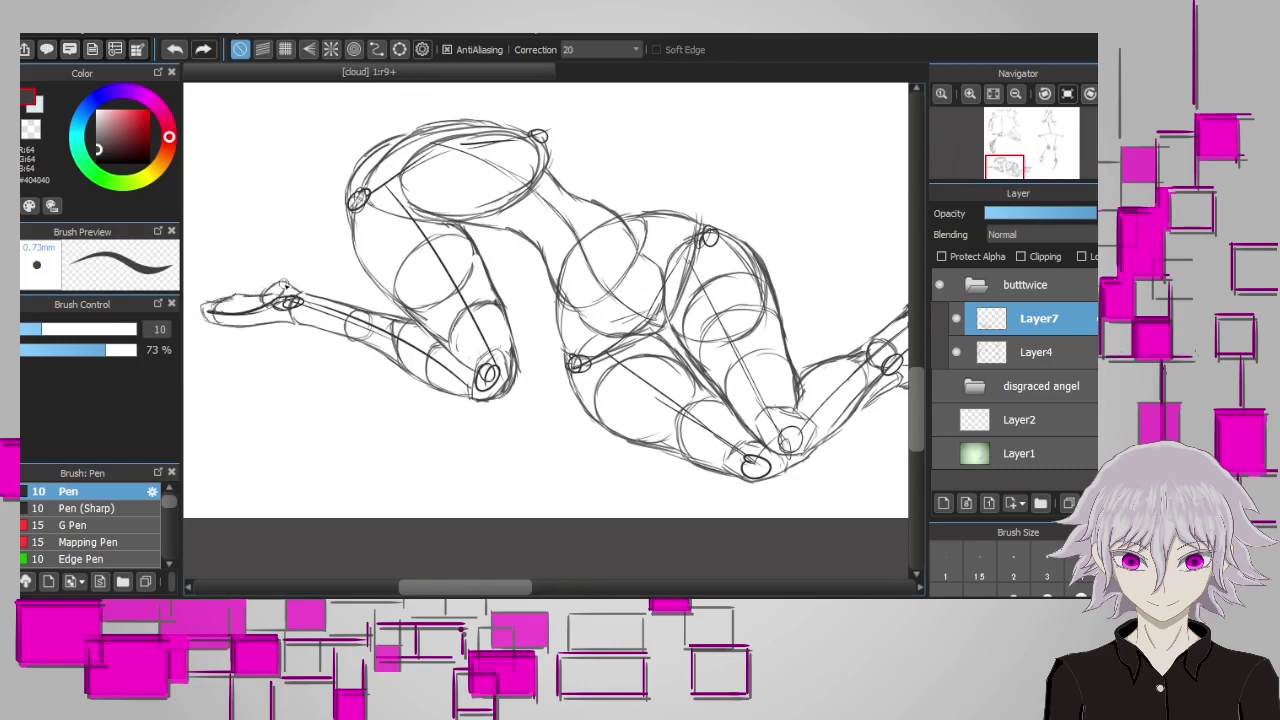
left_click_drag(285, 290, 263, 348)
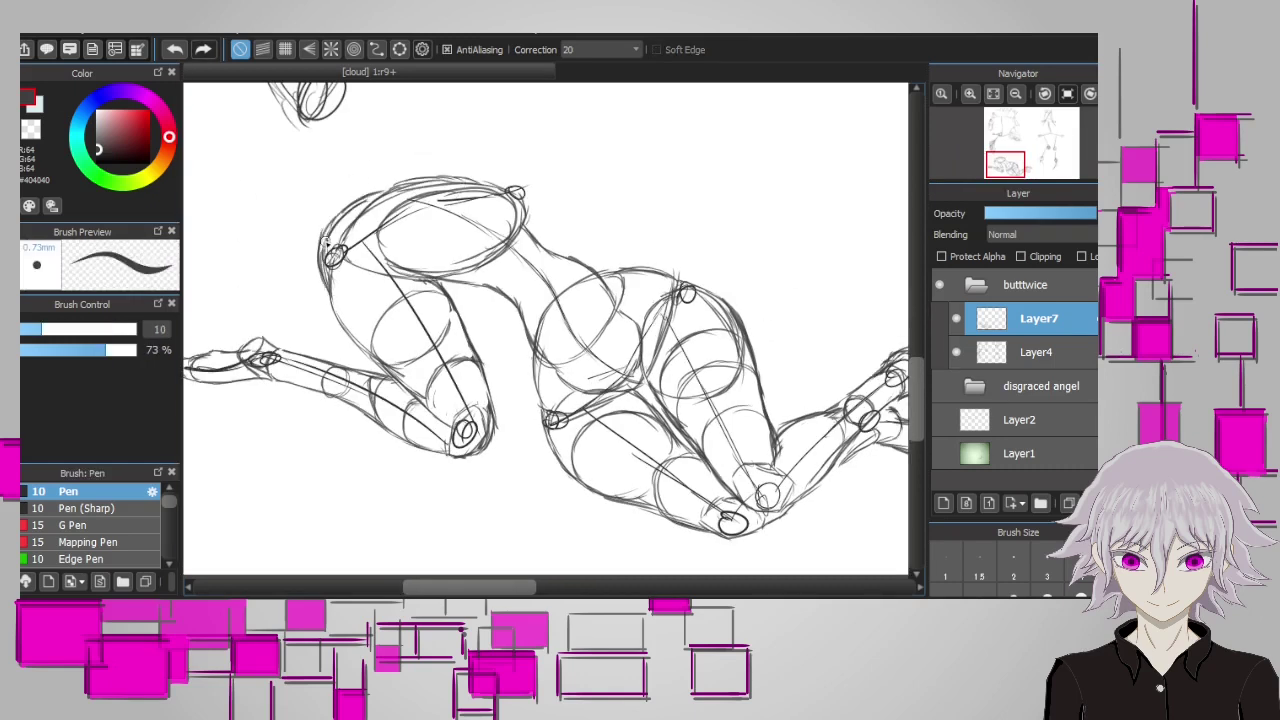
Broaden the outer shoulder contour with extra strokes and clean up its inner lines
left_click_drag(318, 262, 405, 182)
left_click_drag(312, 292, 388, 184)
key("e")
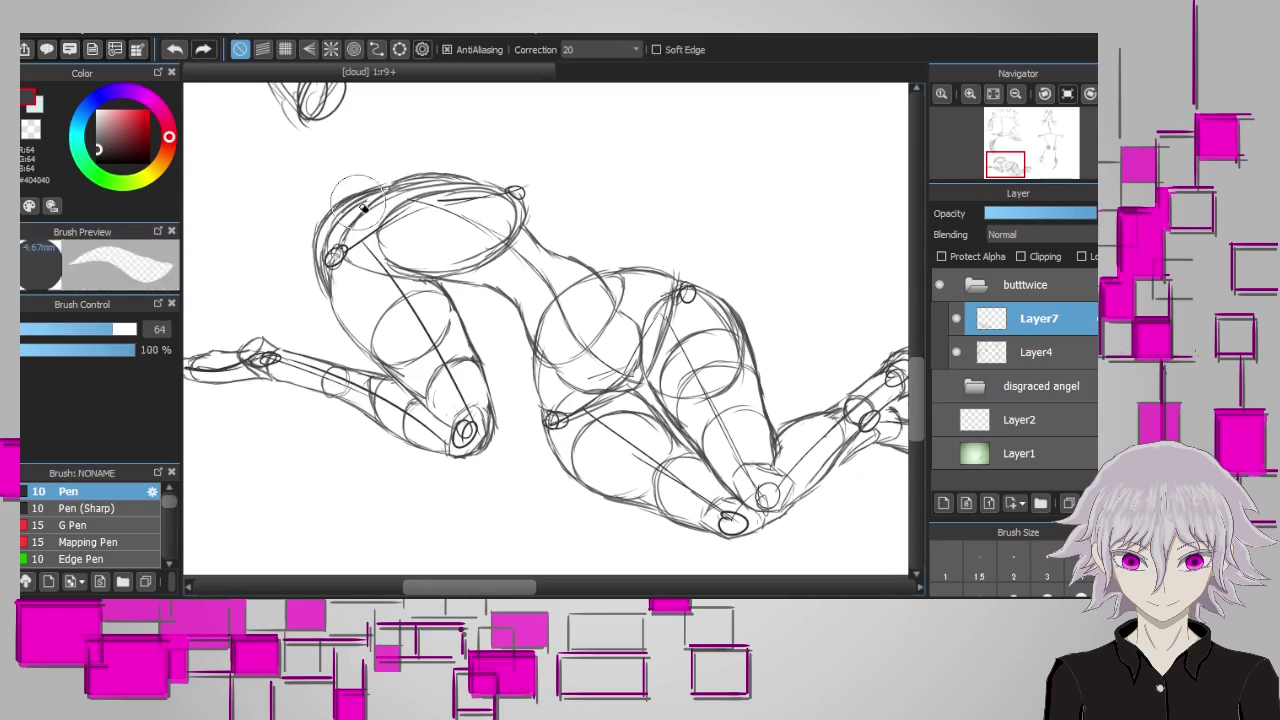
key("e")
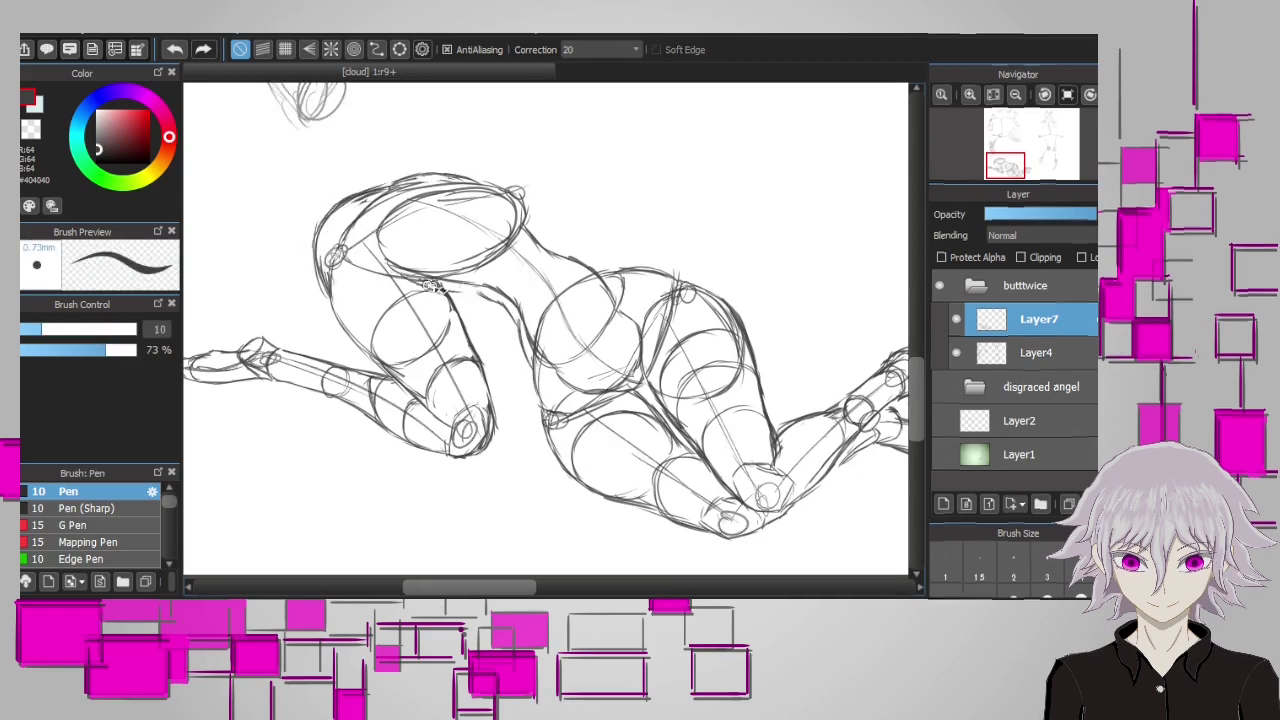
mouse_move(400, 277)
left_mouse_down()
mouse_move(478, 293)
mouse_move(378, 262)
left_mouse_up()
key("ctrl+z")
key("ctrl+z")
Add a new layer above Layer7 and sketch refined ribcage and waist contours on it
key("ctrl+shift+n")
key("ctrl+z")
mouse_move(515, 195)
left_mouse_down()
mouse_move(392, 222)
mouse_move(438, 284)
mouse_move(517, 260)
left_mouse_up()
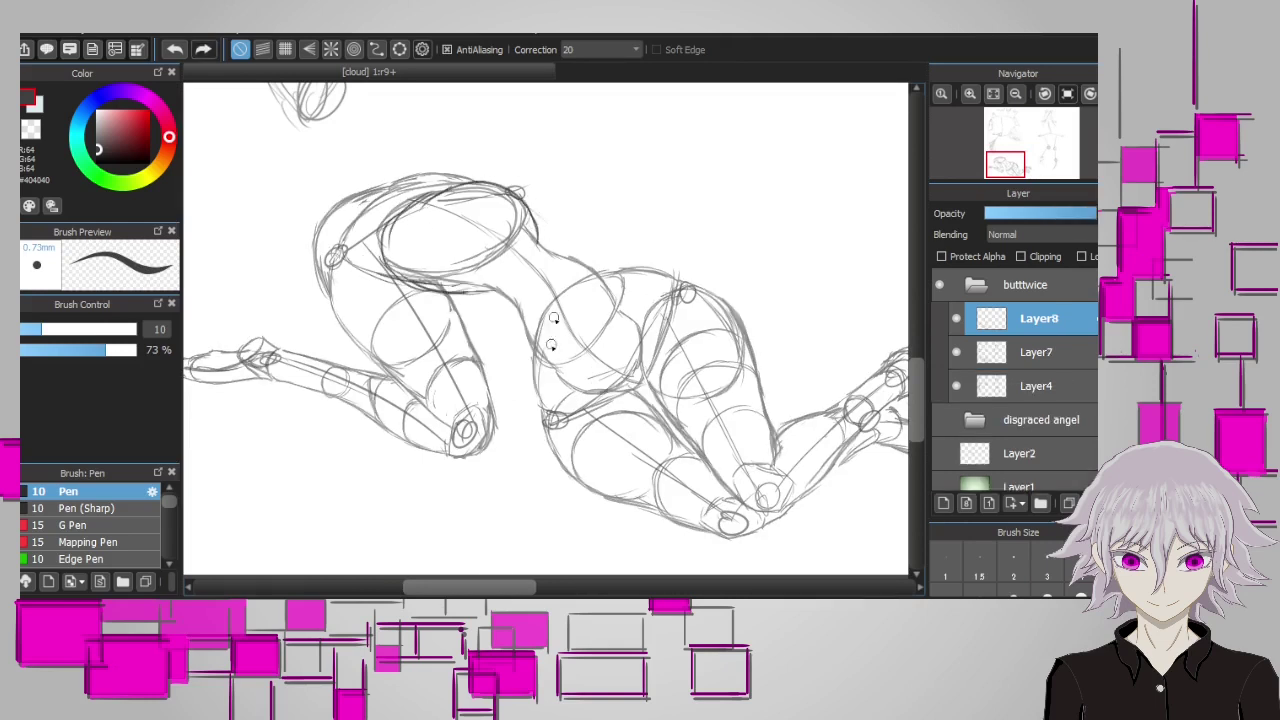
left_click_drag(536, 380, 512, 310)
left_click_drag(642, 268, 584, 248)
key("ctrl+z")
Refine the underside and upper side of the waist and add a cross-contour curve below the ribcage
left_click_drag(516, 328, 470, 292)
left_click_drag(440, 275, 497, 214)
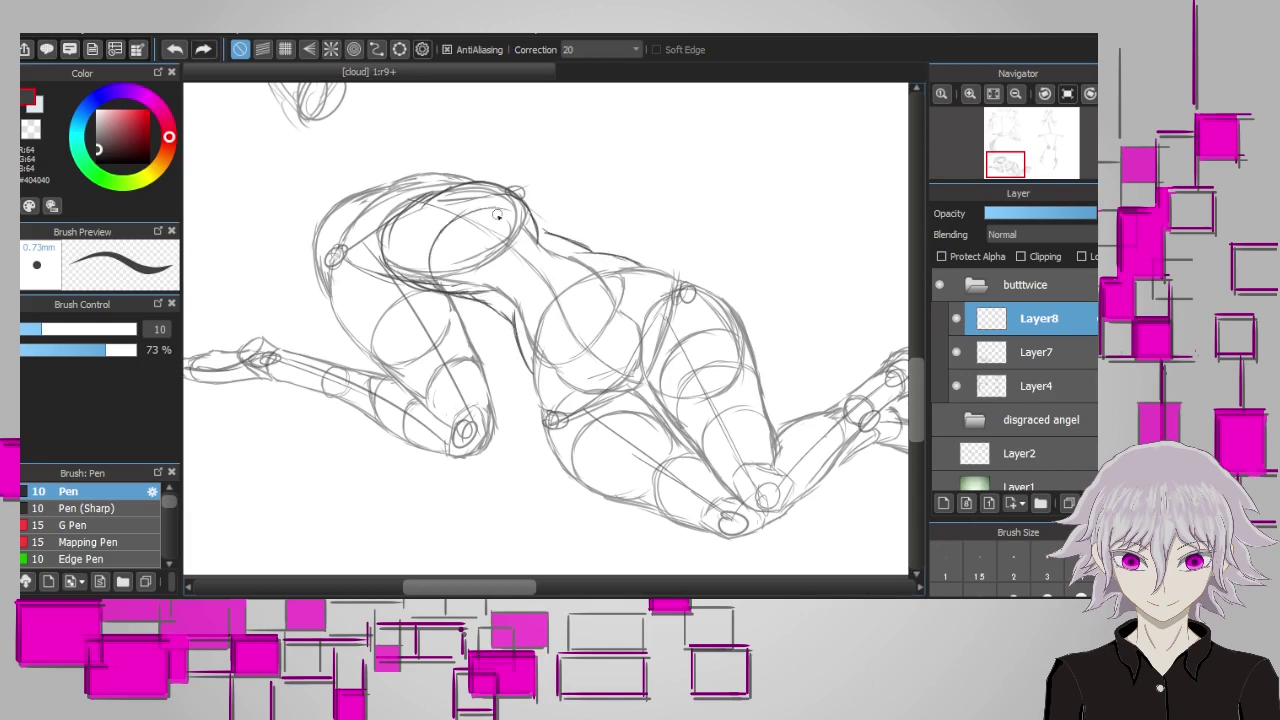
key("ctrl+z")
mouse_move(474, 300)
left_mouse_down()
mouse_move(516, 330)
mouse_move(536, 238)
left_mouse_up()
left_click_drag(560, 262, 530, 213)
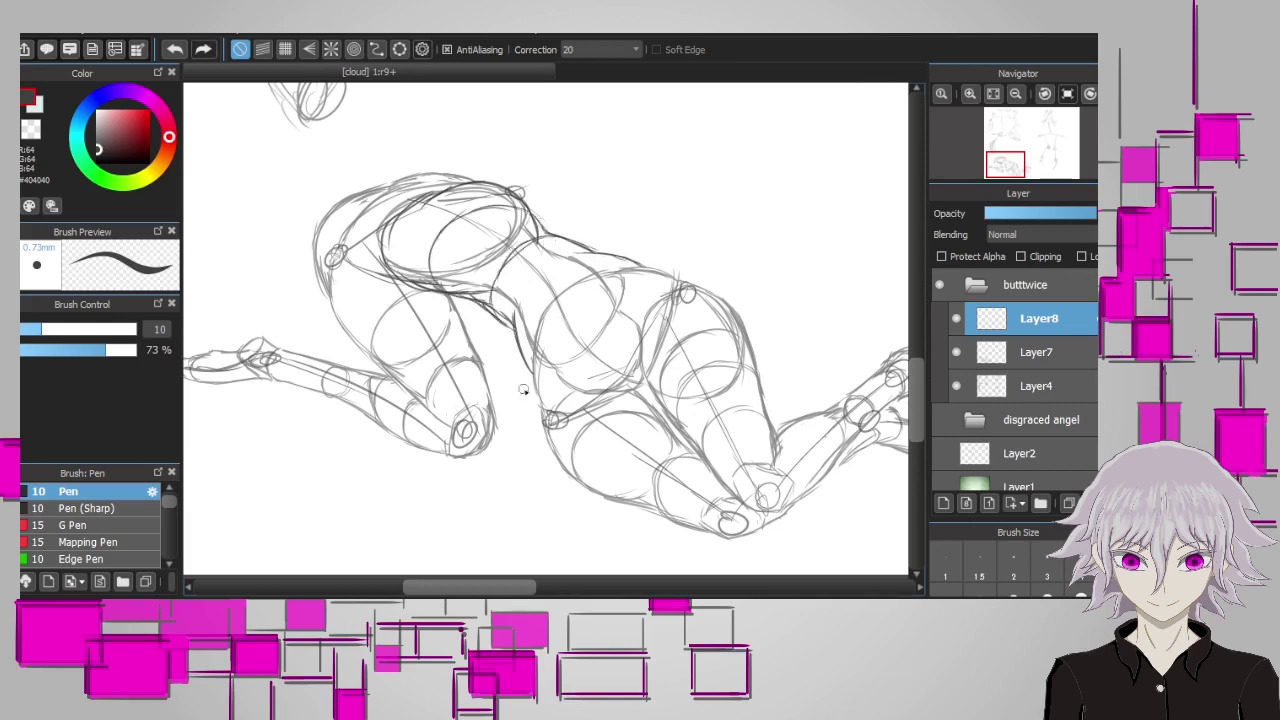
Reshape the ribcage and waist lines on Layer8 with a mesh transform using 4 columns and 4 rows
key("ctrl+minus")
key("ctrl+plus")
key("ctrl+shift+t")
mouse_move(422, 351)
left_mouse_down()
mouse_move(440, 340)
mouse_move(425, 258)
left_mouse_up()
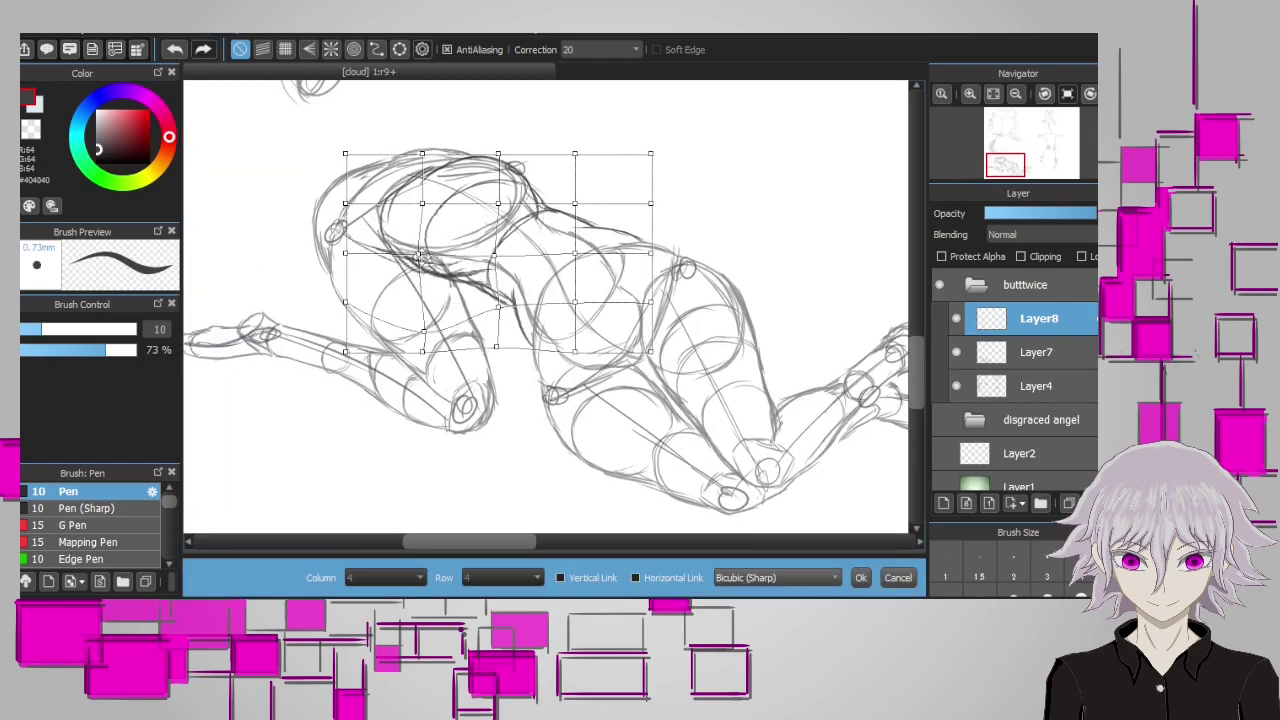
left_click_drag(497, 153, 497, 147)
left_click_drag(575, 203, 651, 198)
left_click_drag(422, 203, 413, 197)
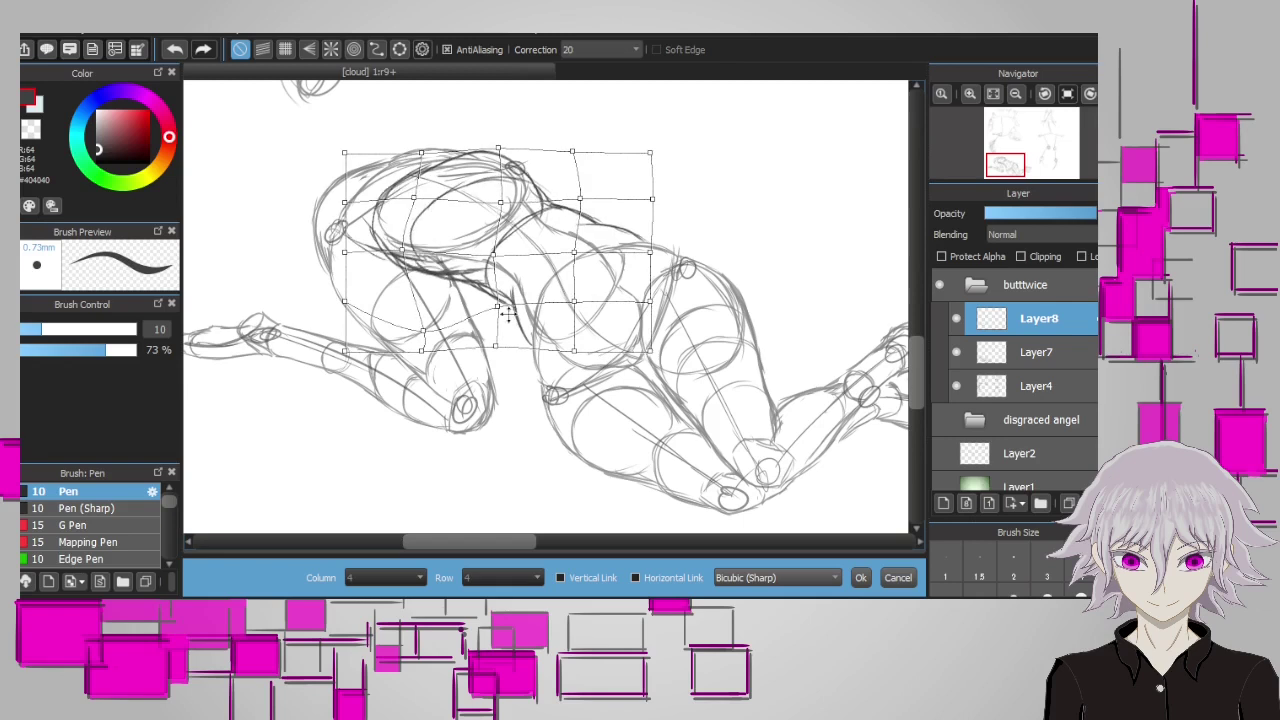
key("Return")
key("ctrl+minus")
key("ctrl+plus")
Hide Layer8, clean up the lower waist contour on Layer7 and add a new layer directly above it
left_click(956, 318)
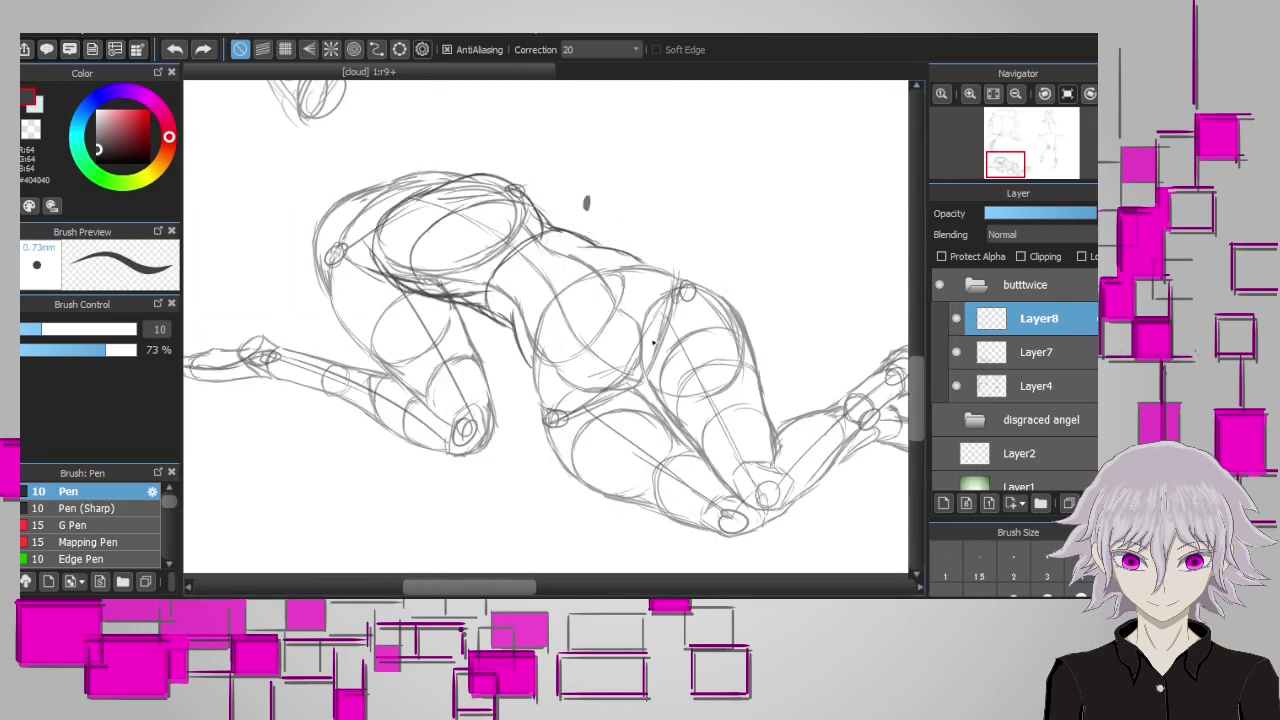
left_click(956, 352)
left_click(1039, 386)
key("ctrl+minus")
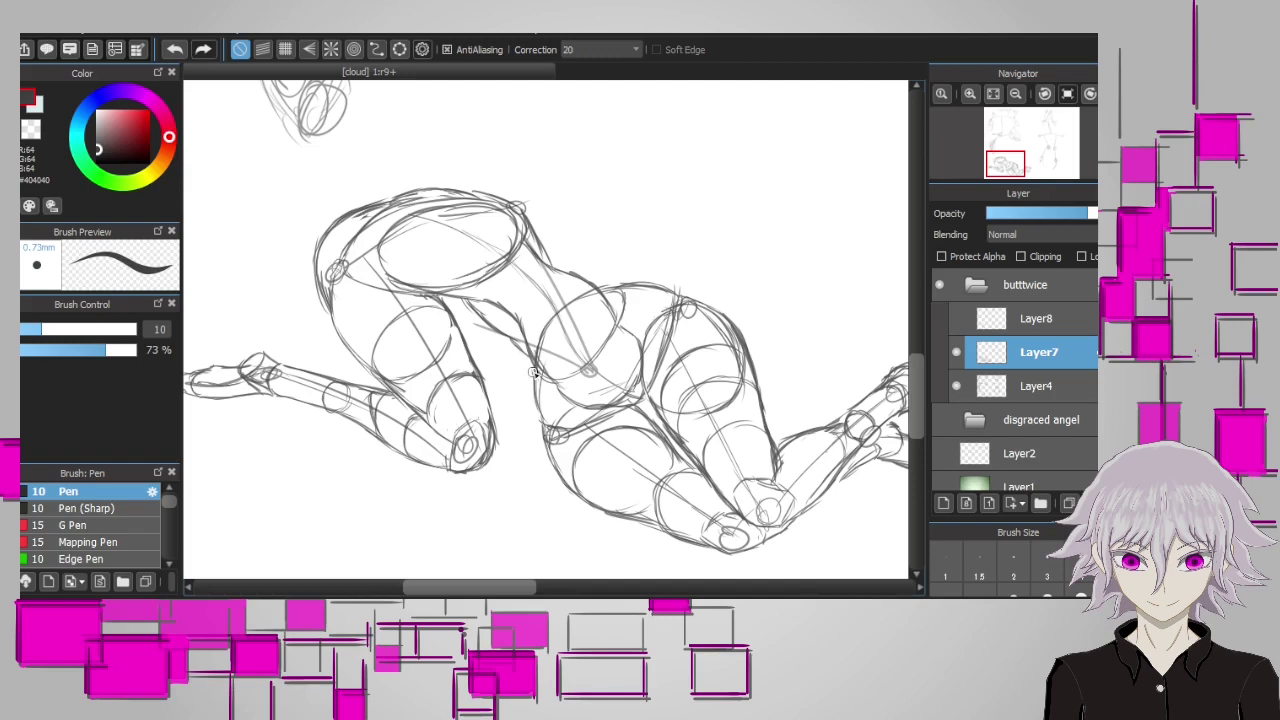
left_click_drag(533, 372, 529, 360)
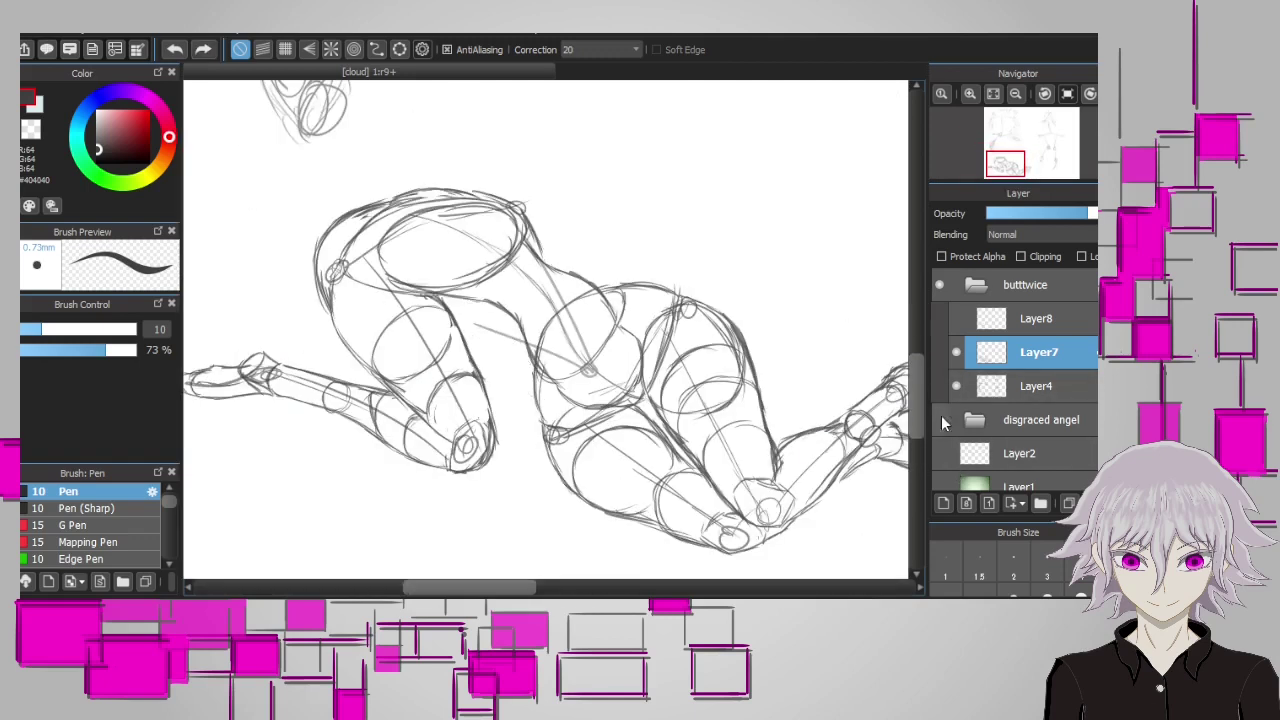
left_click(943, 503)
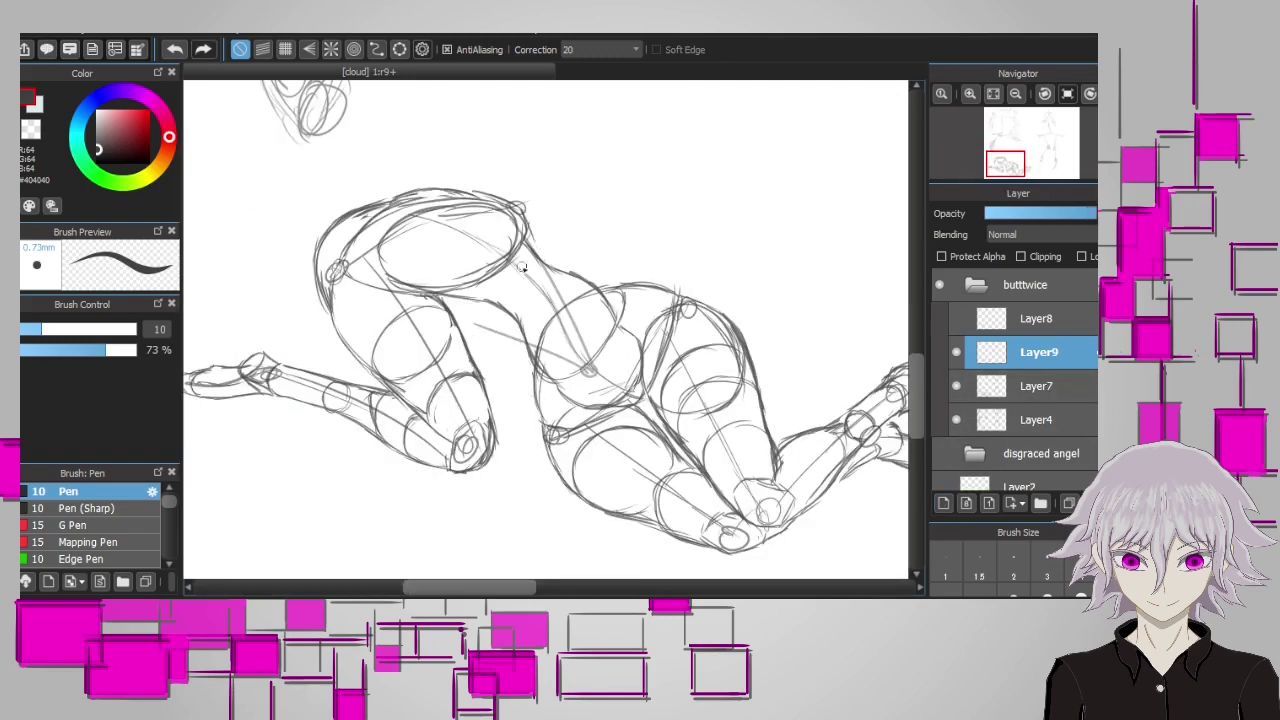
Sketch the waist's upper and lower contours tapering into the pelvis on the new layer and adjust them with a transform
mouse_move(545, 245)
left_mouse_down()
mouse_move(567, 377)
mouse_move(580, 270)
mouse_move(565, 292)
left_mouse_up()
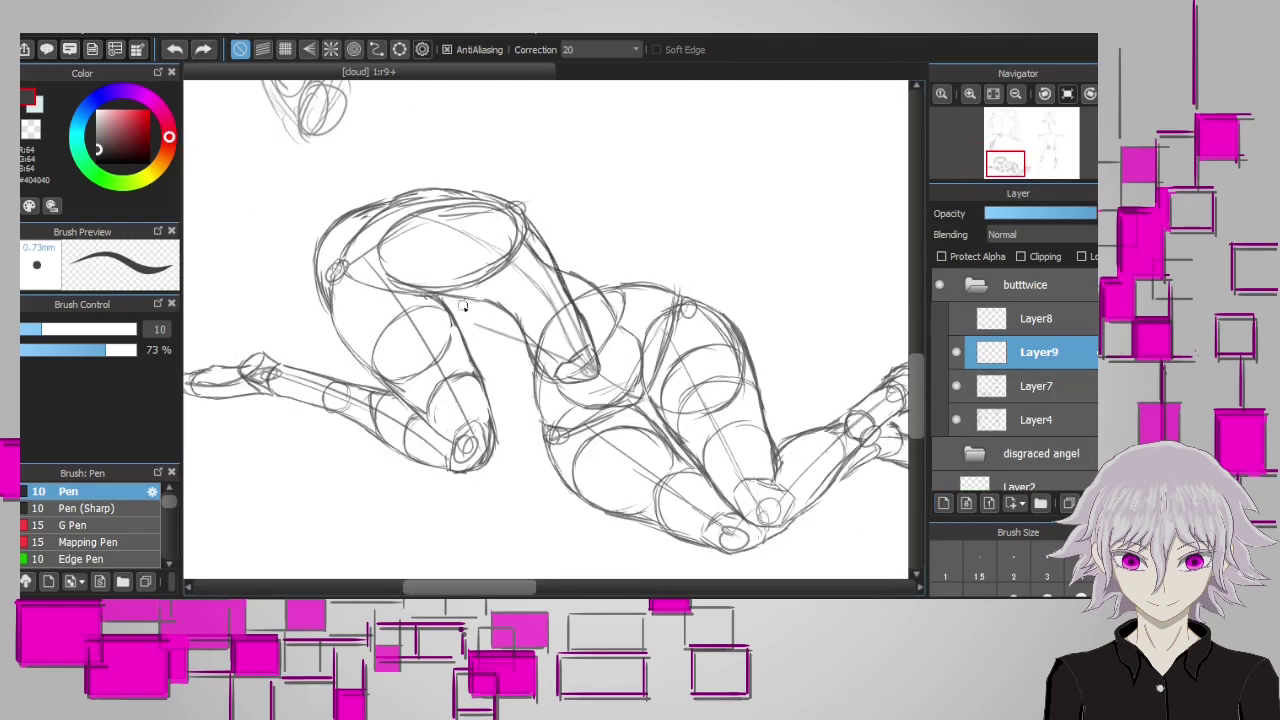
mouse_move(462, 300)
left_mouse_down()
mouse_move(555, 368)
mouse_move(565, 260)
left_mouse_up()
key("e")
key("e")
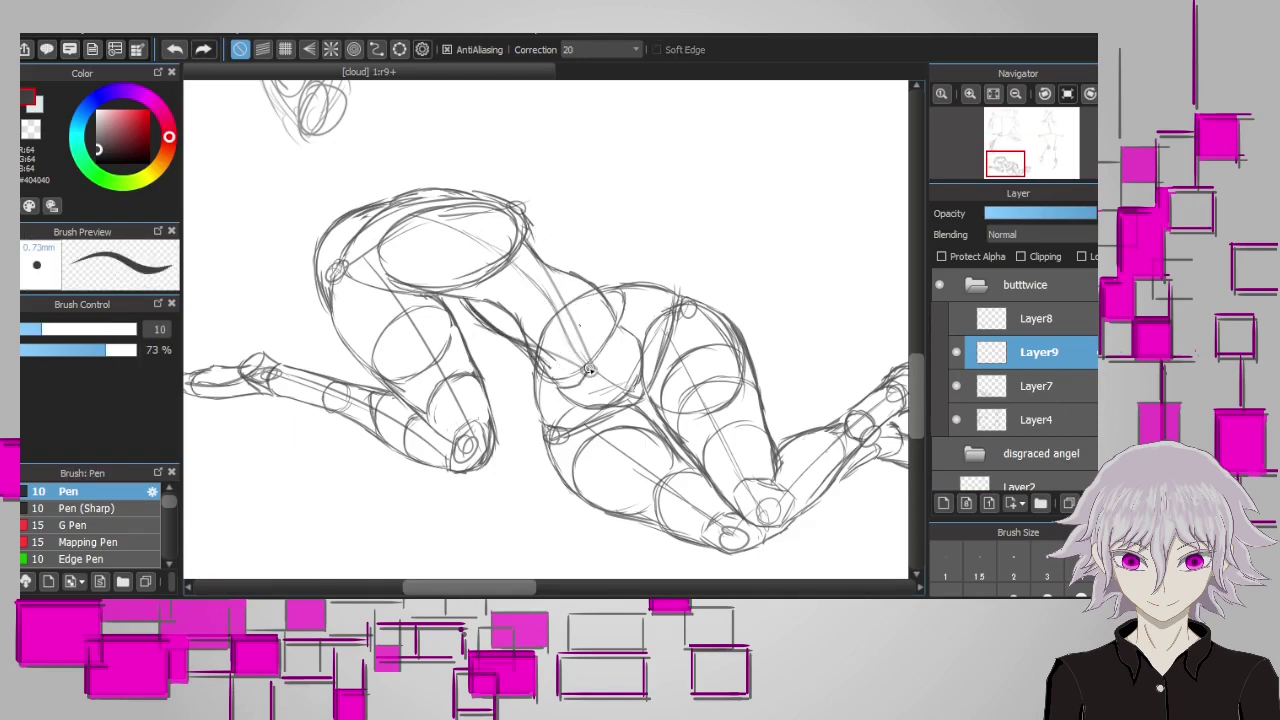
left_click_drag(590, 370, 560, 268)
left_click_drag(530, 224, 585, 370)
key("ctrl+t")
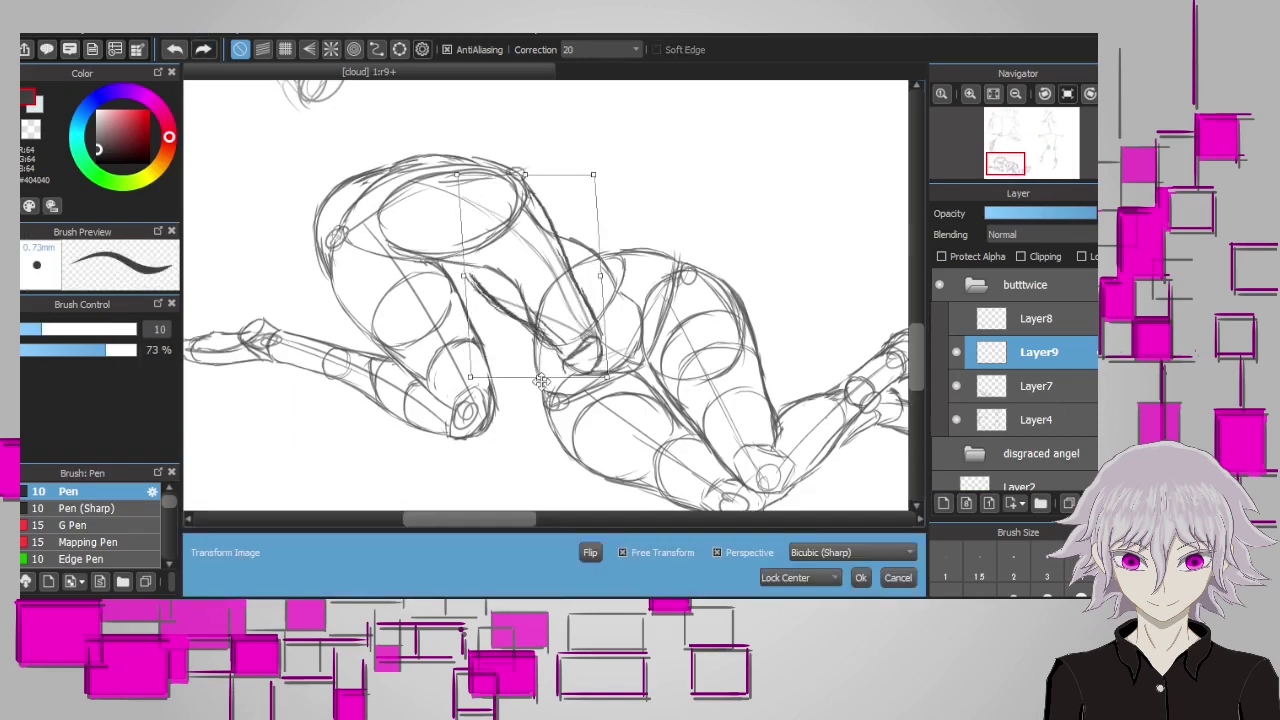
key("Return")
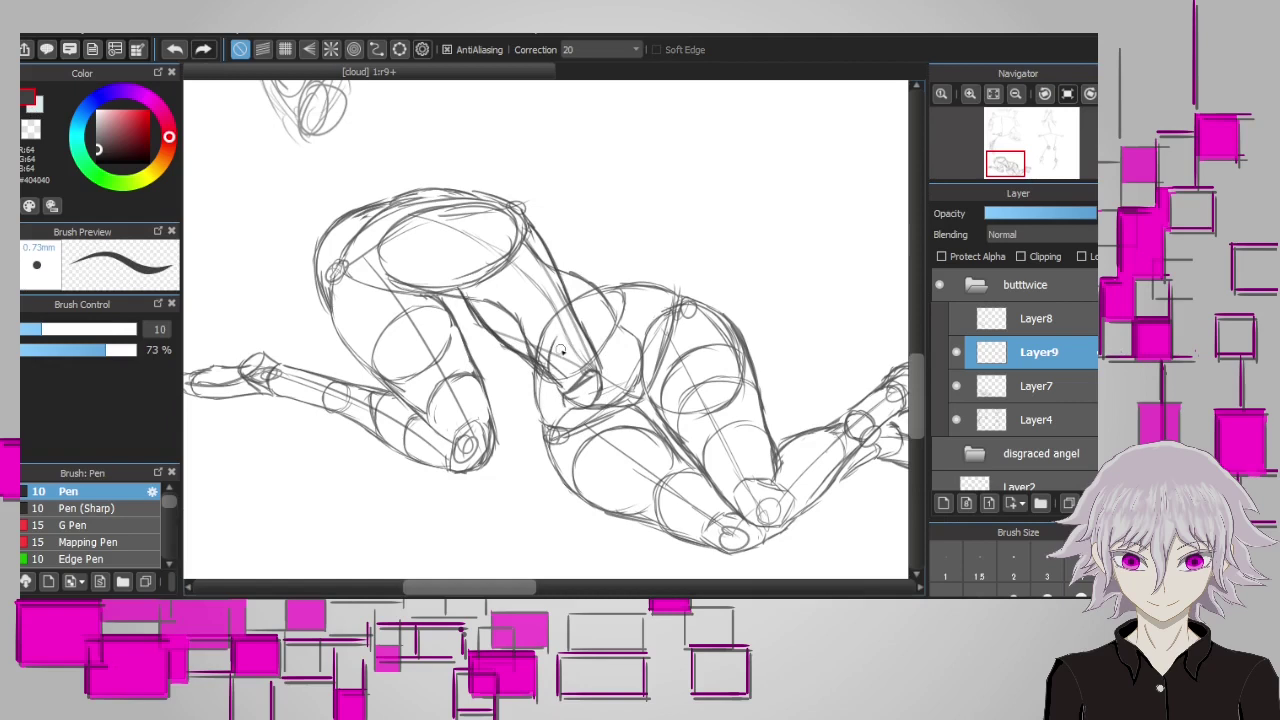
Add cross-contour ovals along the waist and a curved contour where it meets the pelvis
left_click_drag(580, 372, 555, 326)
left_click_drag(496, 262, 554, 334)
mouse_move(598, 420)
left_mouse_down()
mouse_move(514, 406)
mouse_move(505, 372)
mouse_move(470, 352)
mouse_move(530, 366)
left_mouse_up()
key("ctrl+z")
key("ctrl+z")
left_click_drag(460, 336, 487, 388)
On Layer7, block in the standing stick figure's pelvis with an arched upper contour and a curved lower contour between the hip joints
scroll(480, 352, "down", 3)
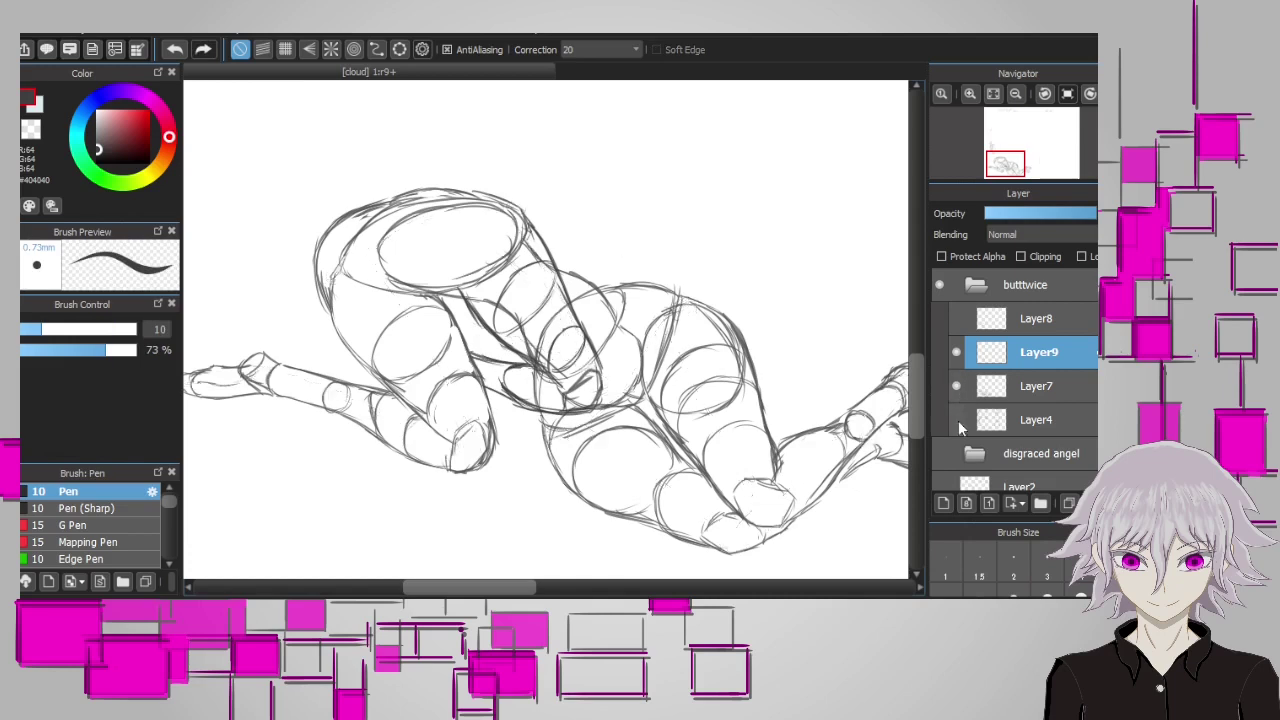
left_click_drag(918, 380, 918, 286)
left_click(1038, 385)
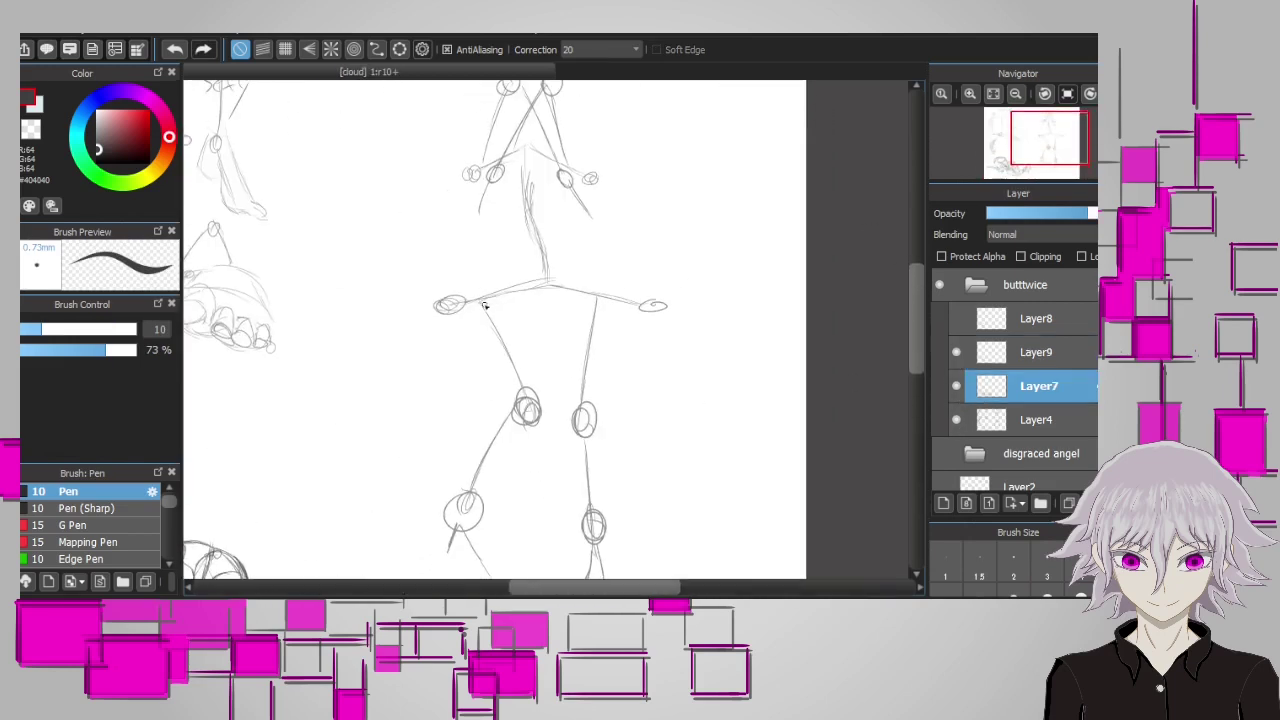
scroll(457, 318, "down", 1)
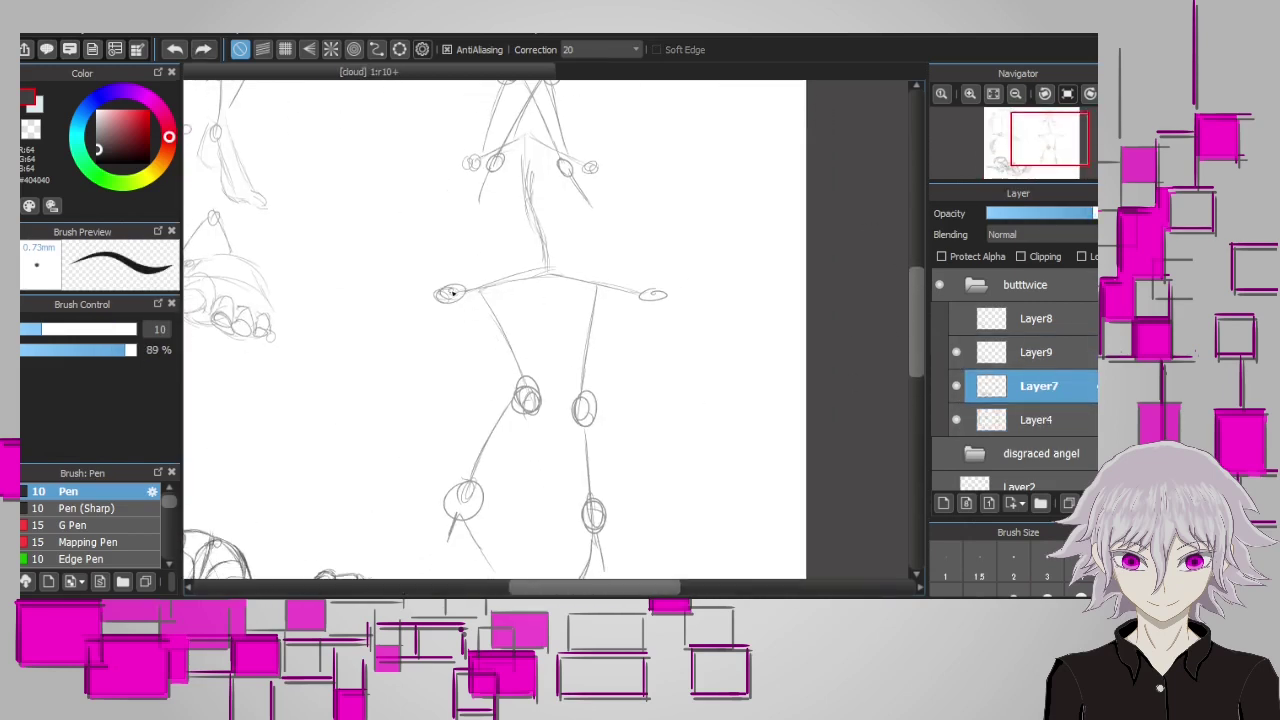
left_click_drag(517, 301, 560, 305)
left_click_drag(452, 297, 642, 304)
mouse_move(450, 292)
left_mouse_down()
mouse_move(560, 228)
mouse_move(652, 292)
left_mouse_up()
left_click_drag(482, 266, 644, 262)
Select the standing figure's pelvis sketch and adjust it with a transform
key("m")
key("ctrl+t")
left_click_drag(680, 175, 697, 191)
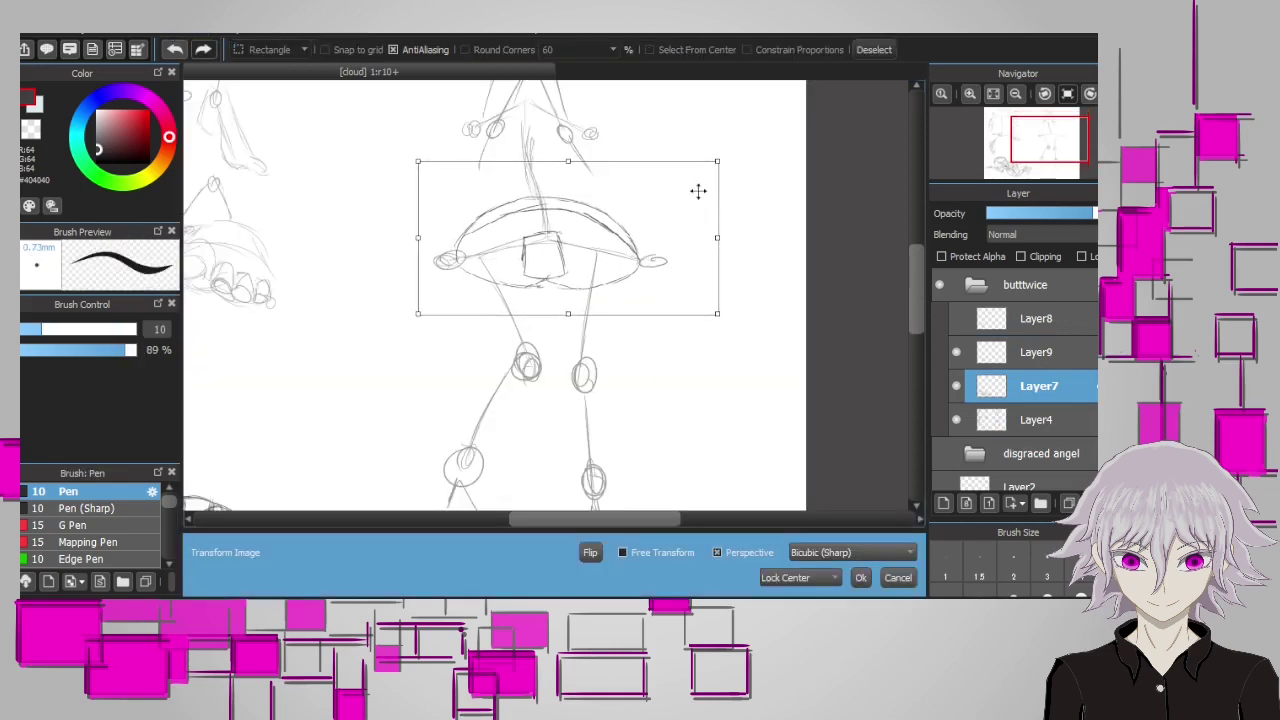
key("Return")
Sketch an oval ribcage between the standing figure's shoulder joints with a smaller oval inside it
key("b")
mouse_move(486, 168)
left_mouse_down()
mouse_move(540, 185)
mouse_move(586, 168)
left_mouse_up()
mouse_move(476, 157)
left_mouse_down()
mouse_move(511, 130)
mouse_move(583, 171)
left_mouse_up()
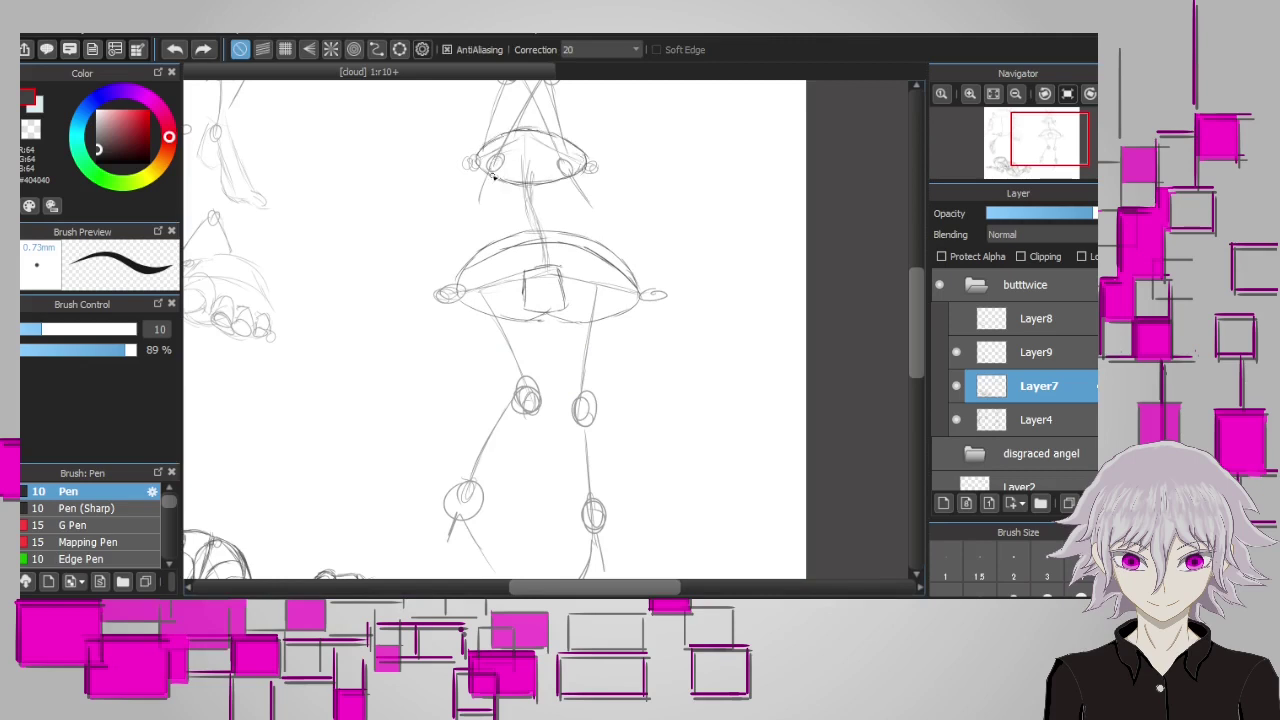
left_click_drag(492, 175, 498, 172)
key("ctrl+z")
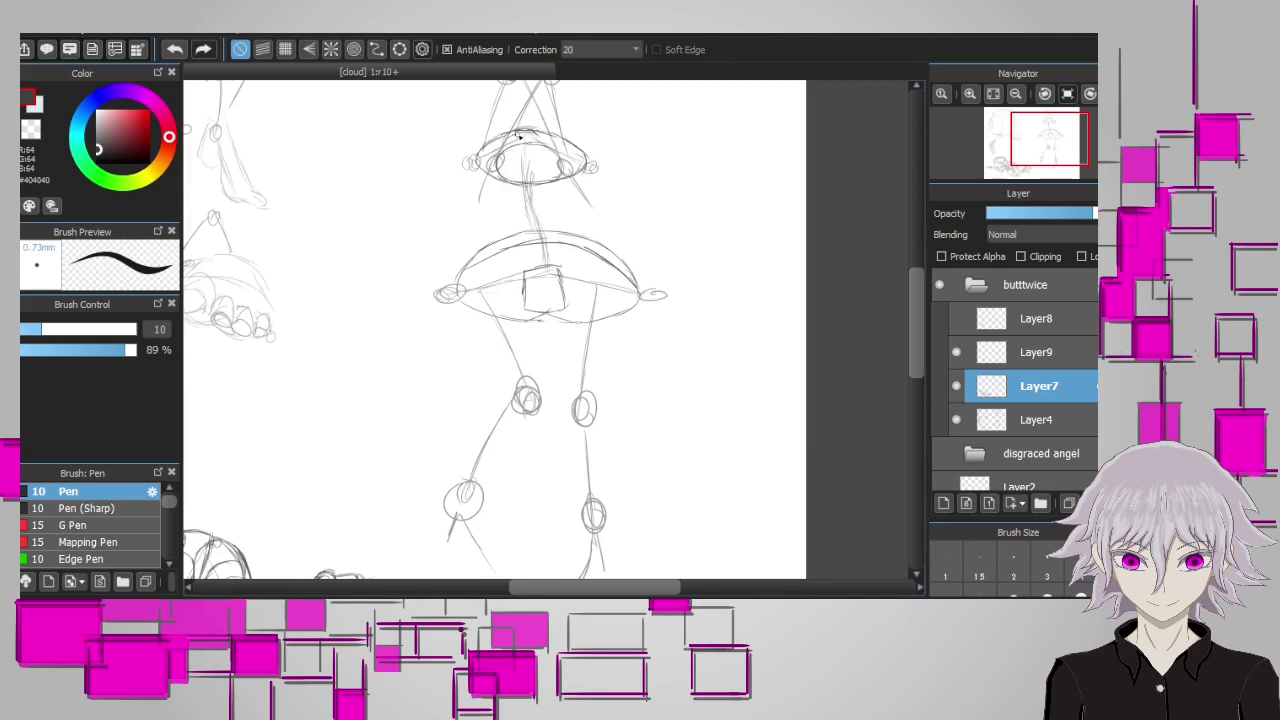
Add an inner oval and heavier outer contours to the pelvis, and connect it to the ribcage with curved waist sides
left_click_drag(478, 262, 616, 260)
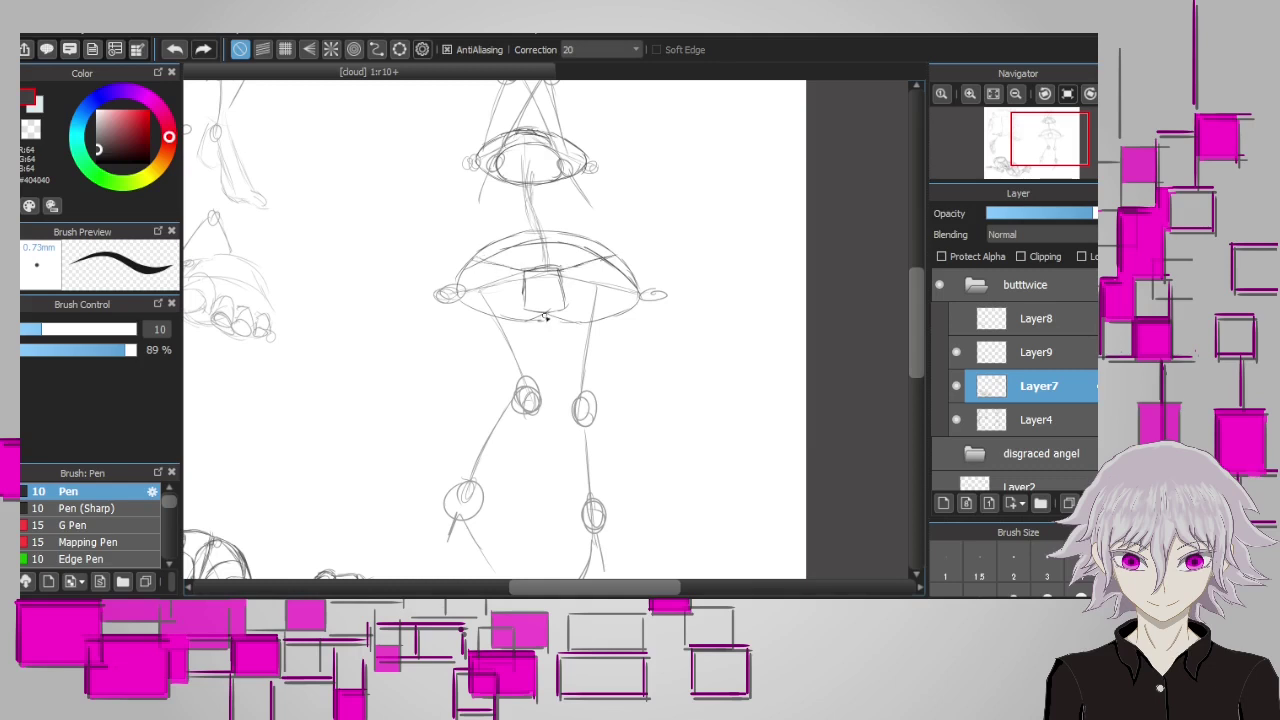
scroll(508, 252, "up", 2)
left_click_drag(500, 313, 612, 318)
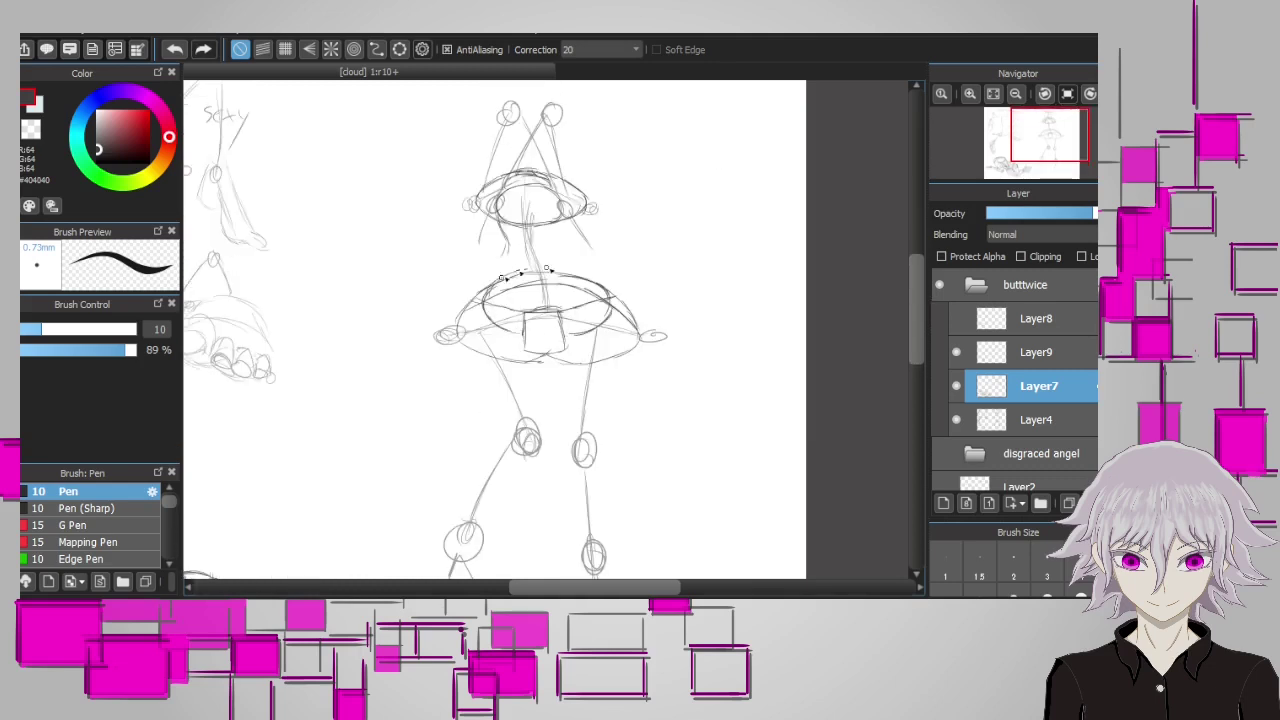
left_click_drag(464, 302, 630, 310)
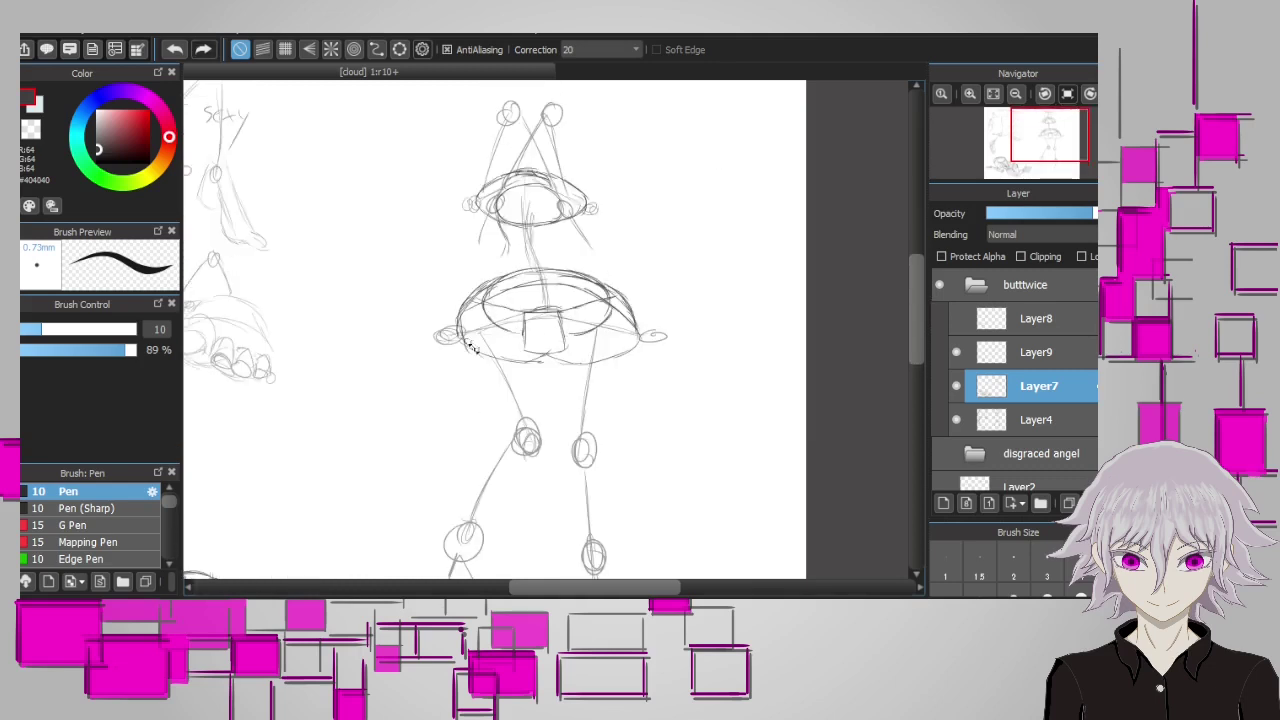
left_click_drag(587, 258, 565, 235)
left_click_drag(500, 262, 507, 246)
Sketch the standing figure's bent leg as a thigh, knee and lower-leg volume down to the ankle
scroll(582, 258, "down", 3)
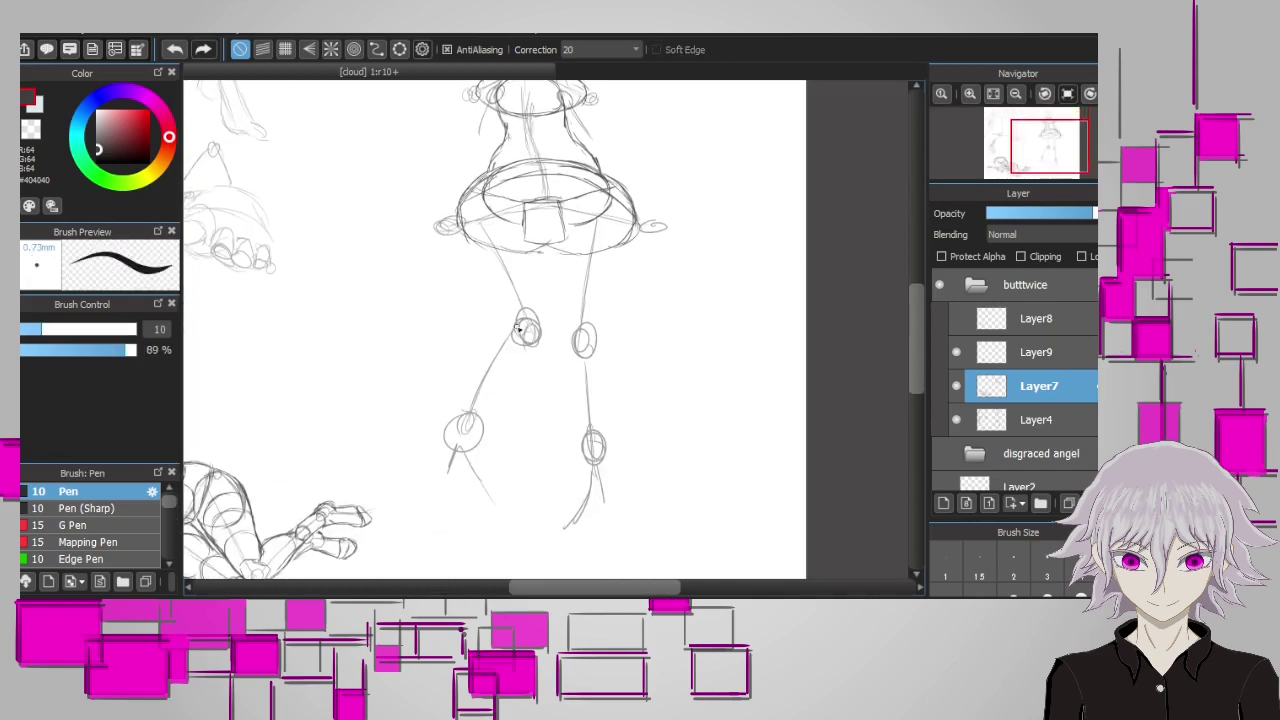
left_click_drag(526, 206, 538, 300)
mouse_move(484, 194)
left_mouse_down()
mouse_move(452, 276)
mouse_move(496, 326)
mouse_move(490, 303)
left_mouse_up()
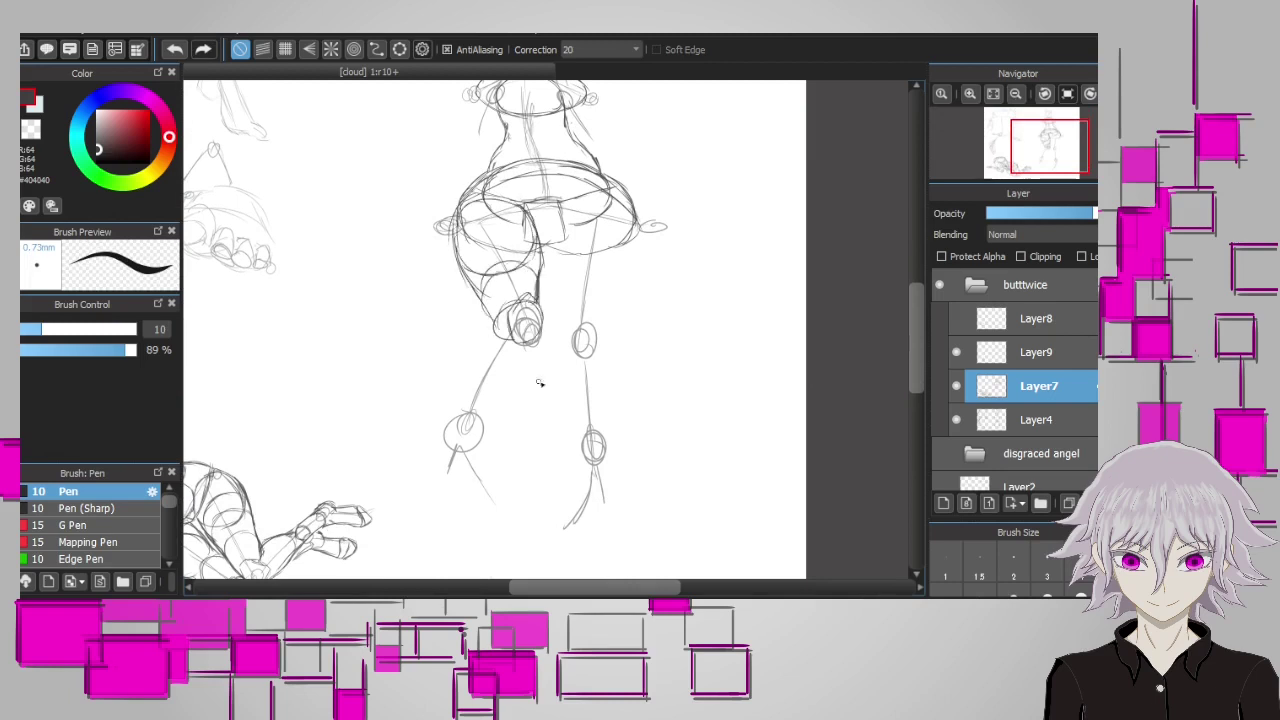
left_click_drag(538, 340, 490, 384)
mouse_move(505, 312)
left_mouse_down()
mouse_move(472, 382)
mouse_move(482, 428)
mouse_move(446, 420)
left_mouse_up()
left_click_drag(506, 306, 468, 380)
Sketch the straight leg's thigh and knee, replace its ankle oval, and draw the calf contours
mouse_move(590, 442)
left_mouse_down()
mouse_move(578, 470)
mouse_move(614, 464)
left_mouse_up()
left_click_drag(578, 460, 612, 468)
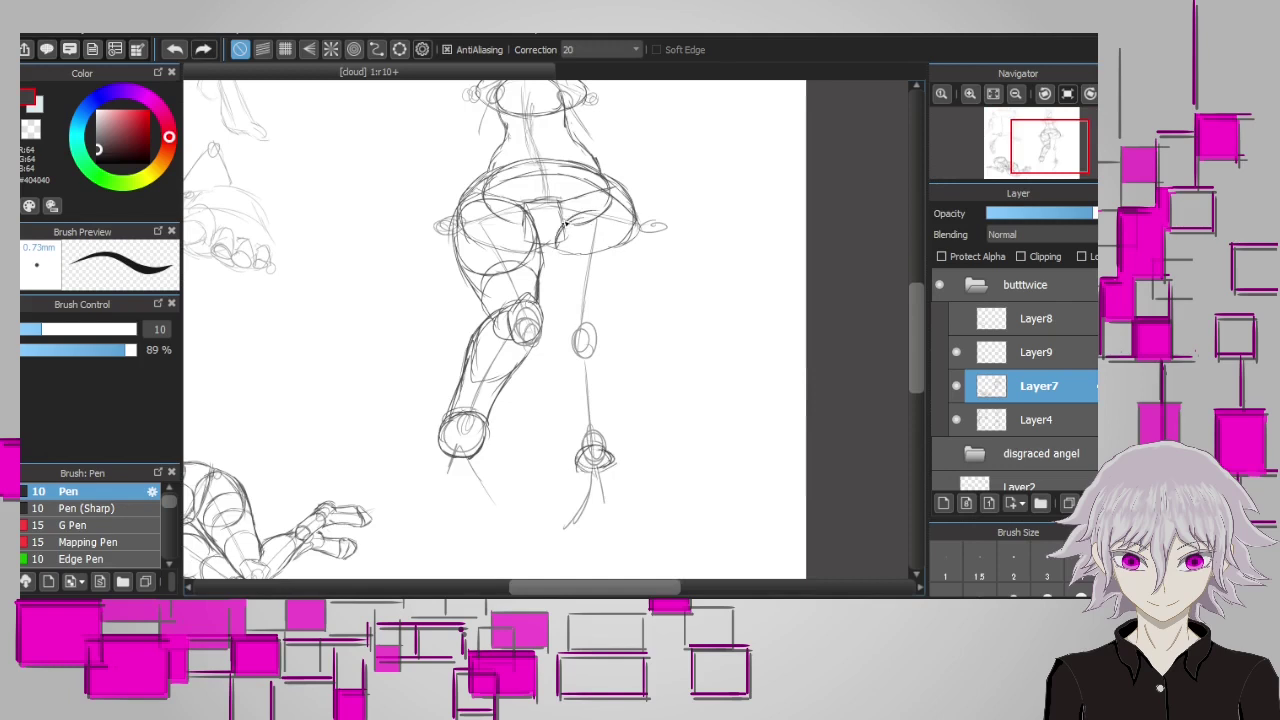
left_click_drag(640, 278, 596, 350)
mouse_move(570, 352)
left_mouse_down()
mouse_move(553, 268)
mouse_move(620, 294)
mouse_move(576, 352)
left_mouse_up()
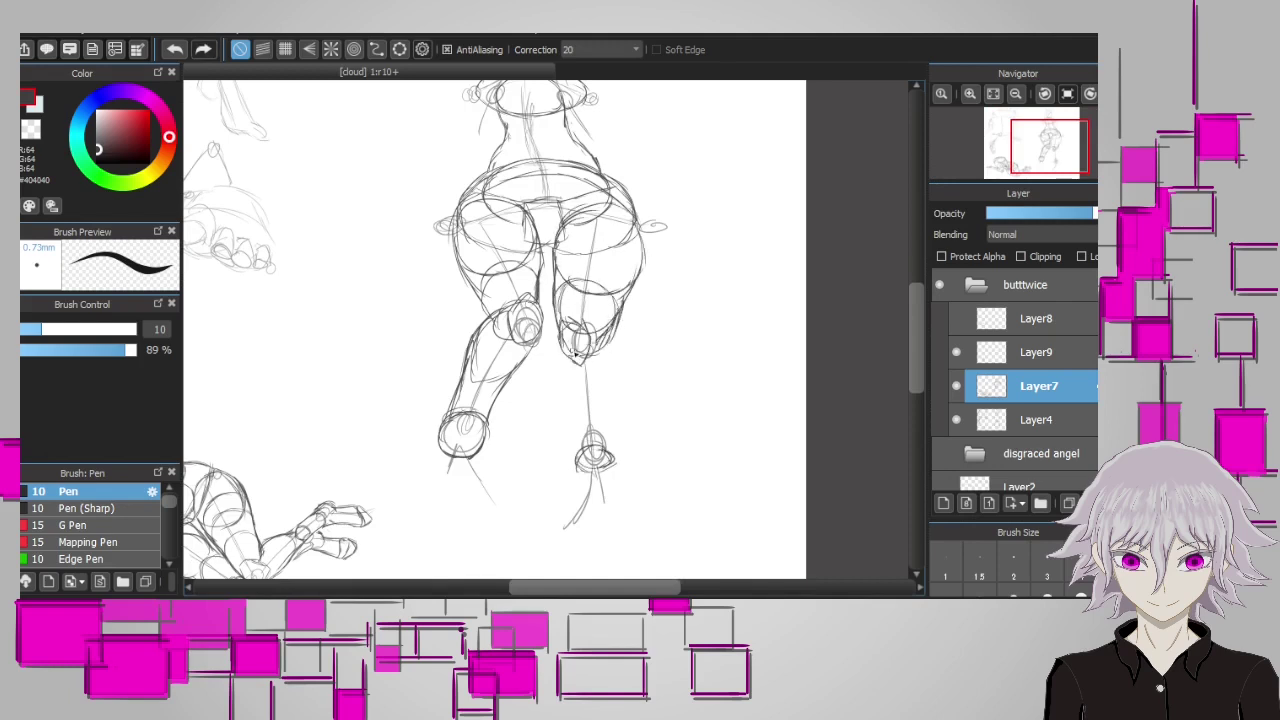
left_click_drag(600, 398, 562, 354)
left_click_drag(578, 448, 614, 470)
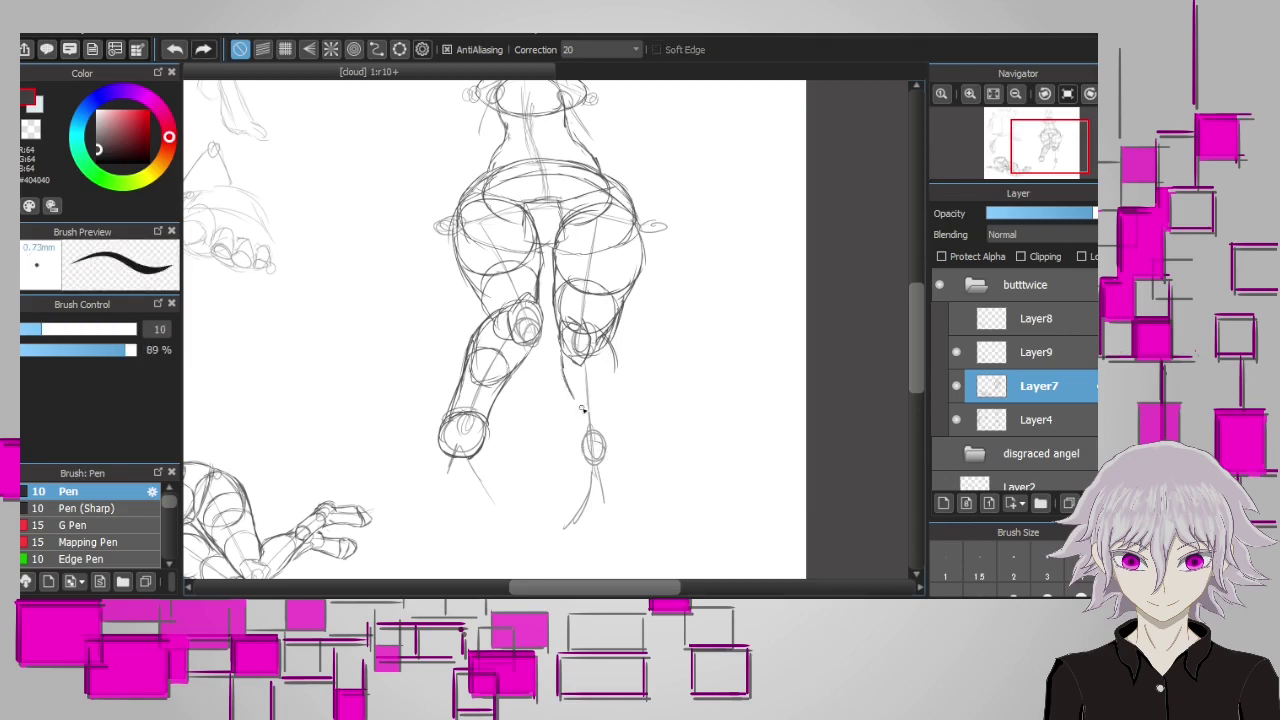
left_click_drag(566, 358, 582, 420)
mouse_move(622, 380)
left_mouse_down()
mouse_move(584, 452)
mouse_move(620, 462)
mouse_move(612, 454)
left_mouse_up()
With Layer7 hidden, redraw the standing figure's pelvis on Layer9 as an angular block between the hip joints
scroll(472, 250, "up", 2)
left_click_drag(550, 336, 526, 178)
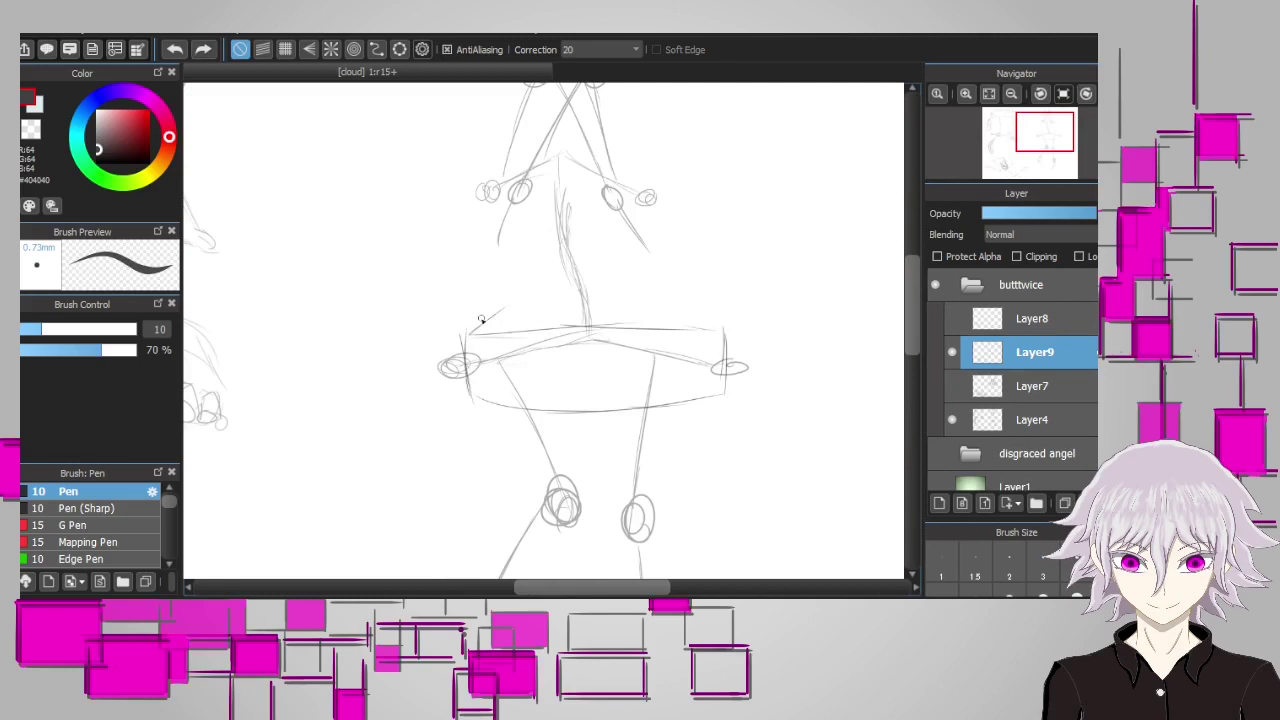
left_click_drag(466, 333, 718, 326)
Sketch a rounded abdomen volume above the pelvis block and the torso side contours leading up from it
left_click_drag(530, 242, 568, 229)
left_click_drag(595, 230, 628, 256)
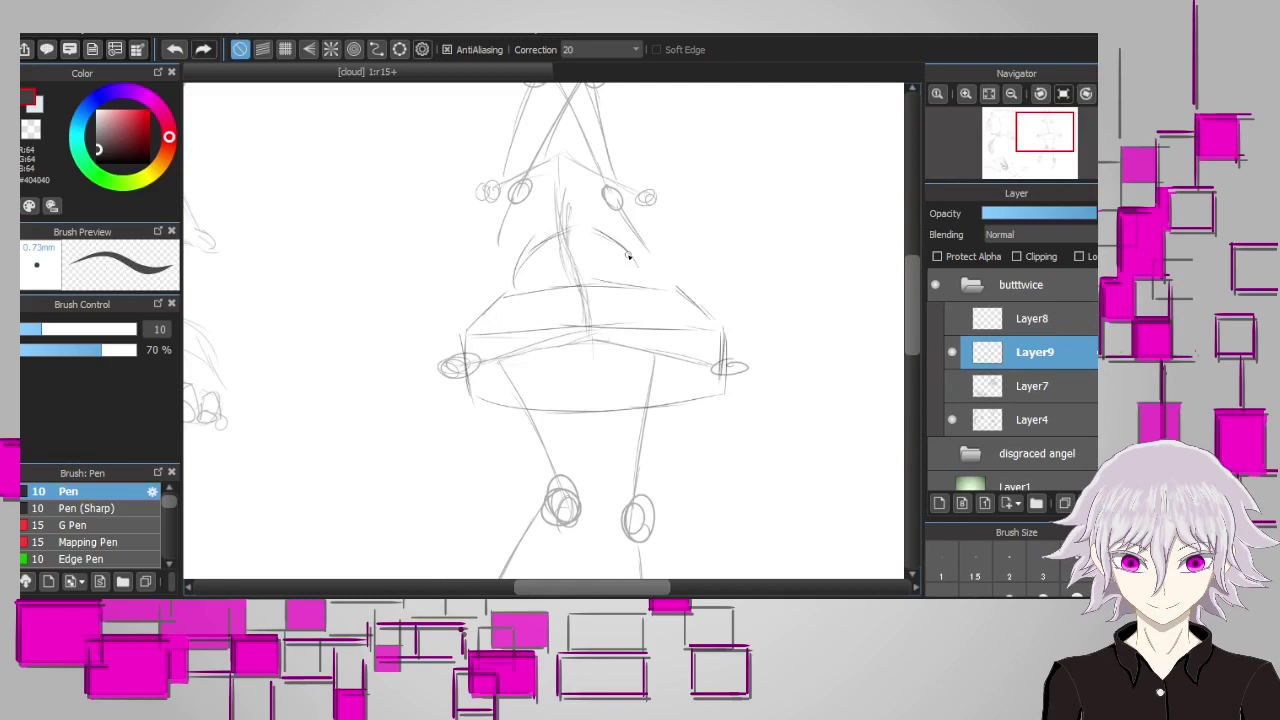
left_click_drag(508, 286, 655, 282)
mouse_move(505, 250)
left_mouse_down()
mouse_move(525, 222)
mouse_move(518, 195)
left_mouse_up()
left_click_drag(632, 200, 650, 238)
key("ctrl+z")
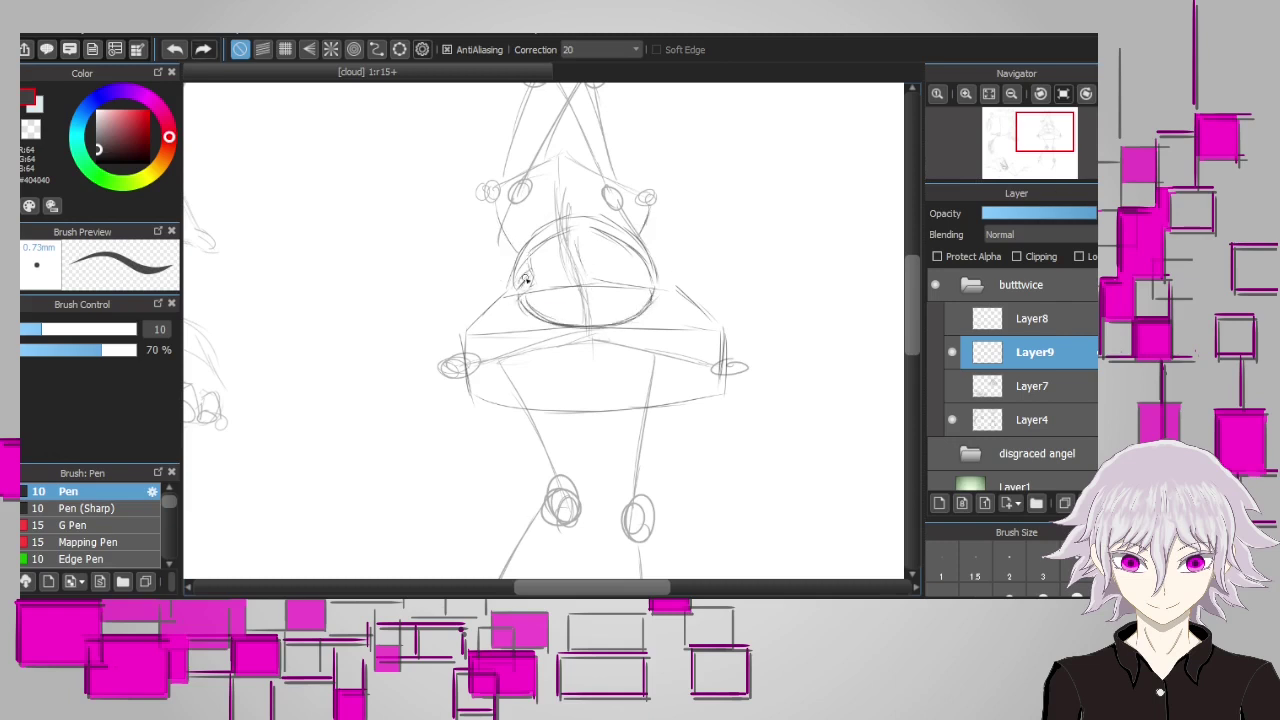
Draw converging V-shaped groin contours below the abdomen and a centre line up the torso to the neck
left_click_drag(528, 314, 590, 420)
mouse_move(668, 298)
left_mouse_down()
mouse_move(600, 422)
mouse_move(614, 358)
left_mouse_up()
mouse_move(570, 362)
left_mouse_down()
mouse_move(530, 314)
mouse_move(594, 424)
left_mouse_up()
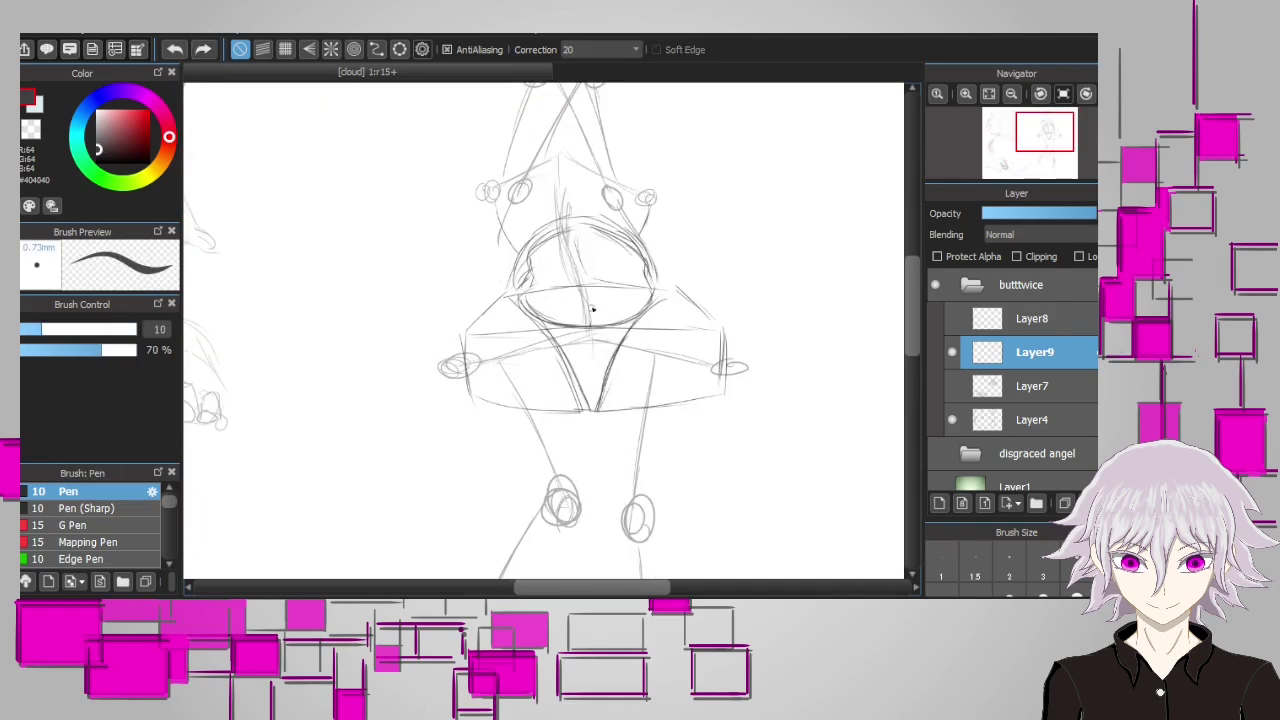
left_click_drag(592, 310, 561, 163)
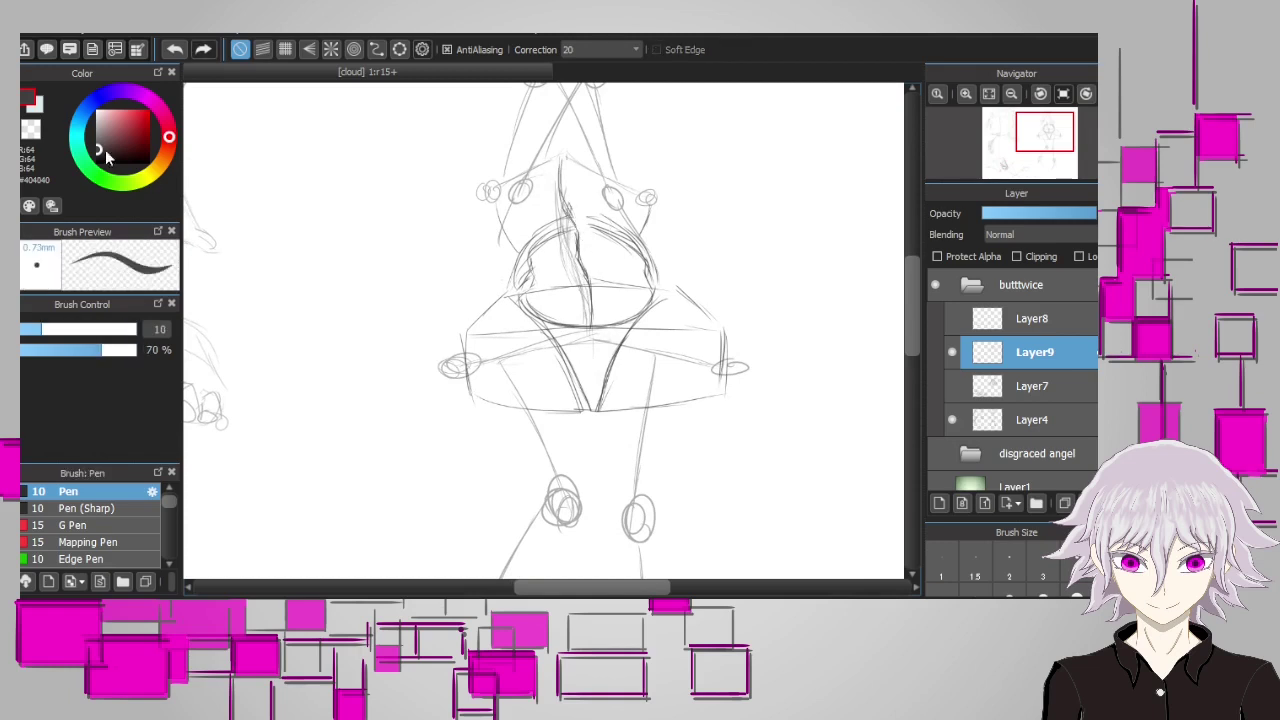
Sketch the outer hip of the bent leg and sweep its thigh contour down towards the knee
left_click_drag(458, 332, 470, 470)
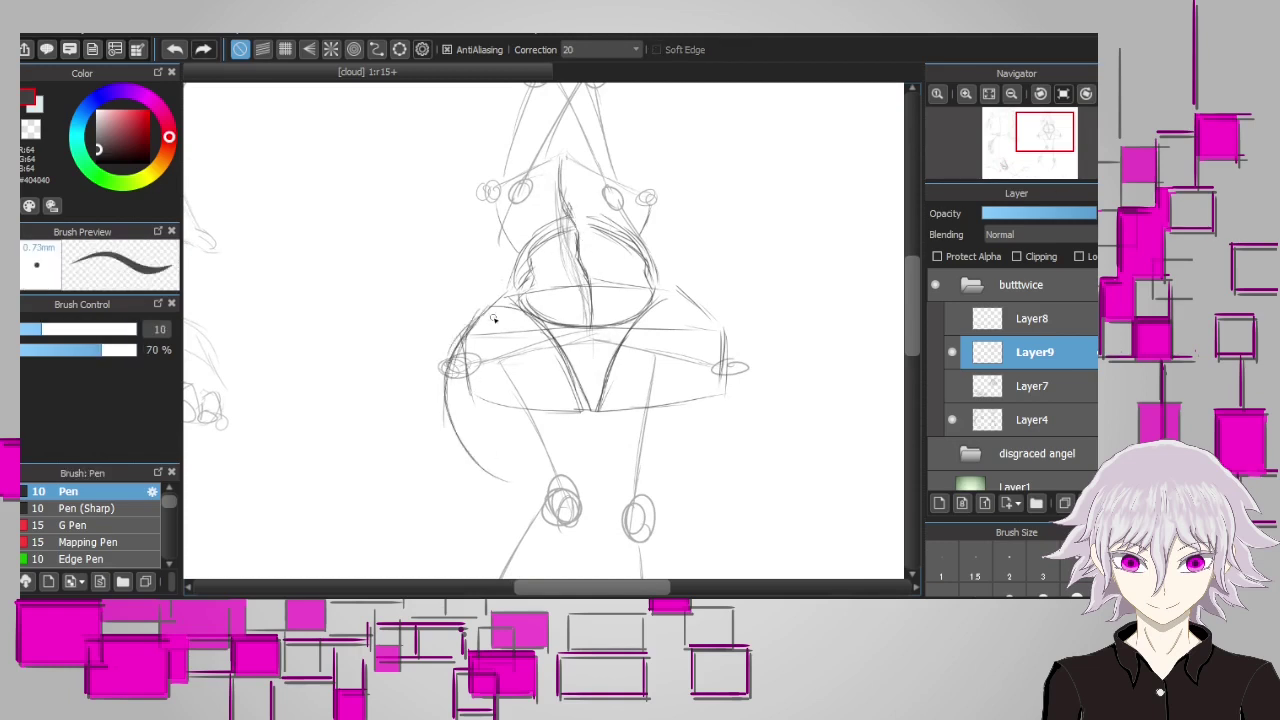
mouse_move(455, 380)
left_mouse_down()
mouse_move(575, 312)
mouse_move(582, 436)
left_mouse_up()
left_click_drag(455, 425, 536, 498)
Draw the bent leg's knee oval and its inner thigh contour down to the knee
scroll(913, 316, "down", 2)
scroll(913, 316, "down", 2)
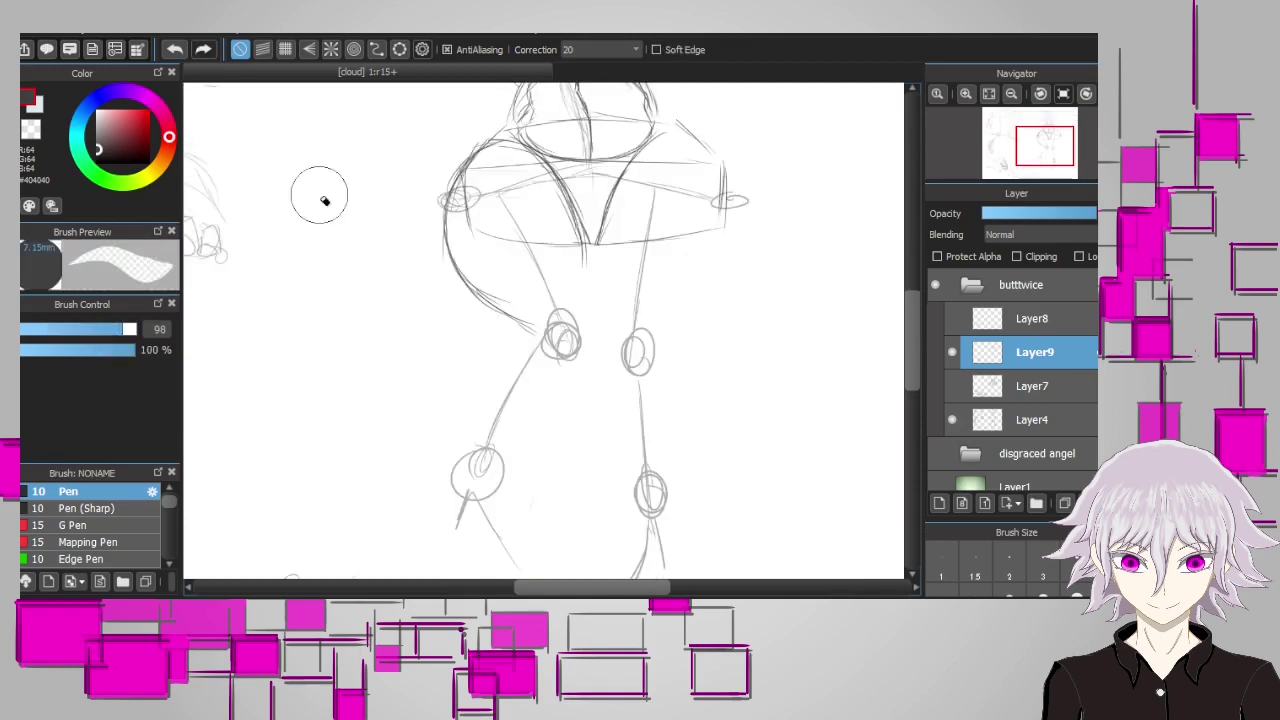
mouse_move(560, 272)
left_mouse_down()
mouse_move(539, 316)
mouse_move(518, 306)
mouse_move(581, 328)
mouse_move(539, 307)
left_mouse_up()
left_click_drag(583, 262, 590, 298)
Erase and redraw the bent leg's outer thigh curve, and reinforce the inner thigh with the pen at size 16
left_click_drag(445, 200, 490, 305)
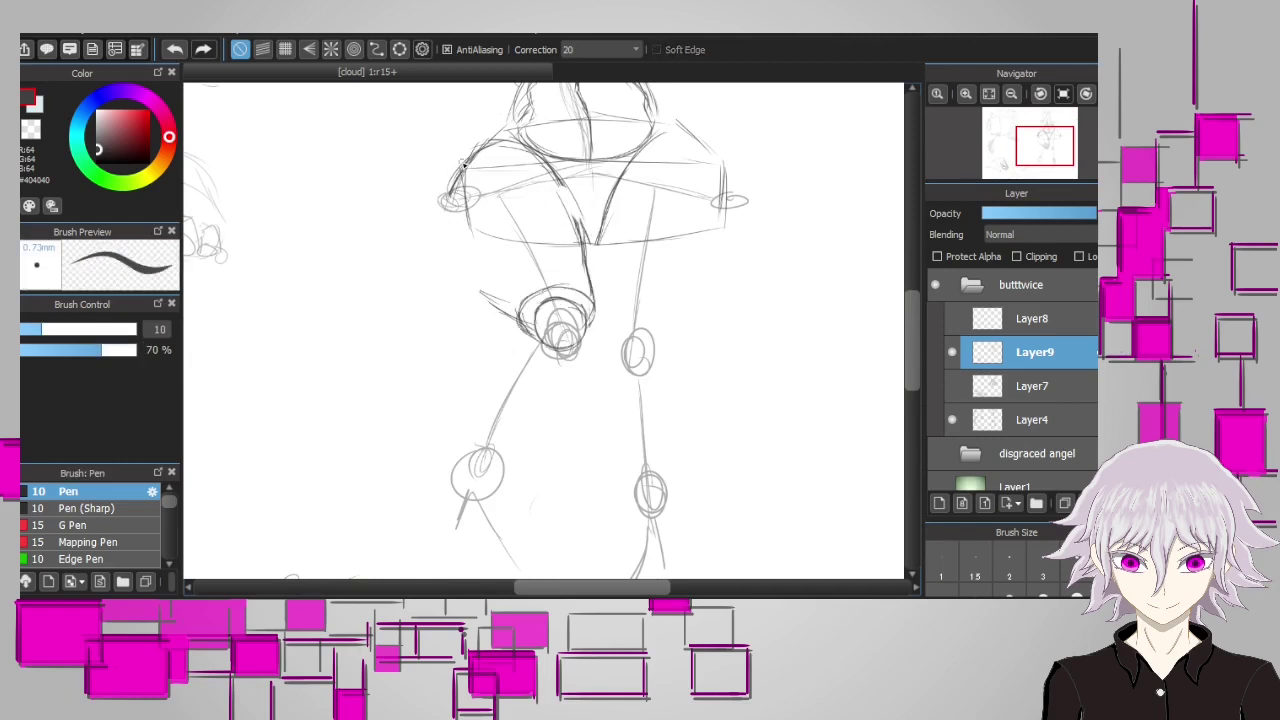
left_click_drag(465, 168, 446, 278)
left_click_drag(446, 220, 505, 310)
left_click_drag(460, 264, 515, 314)
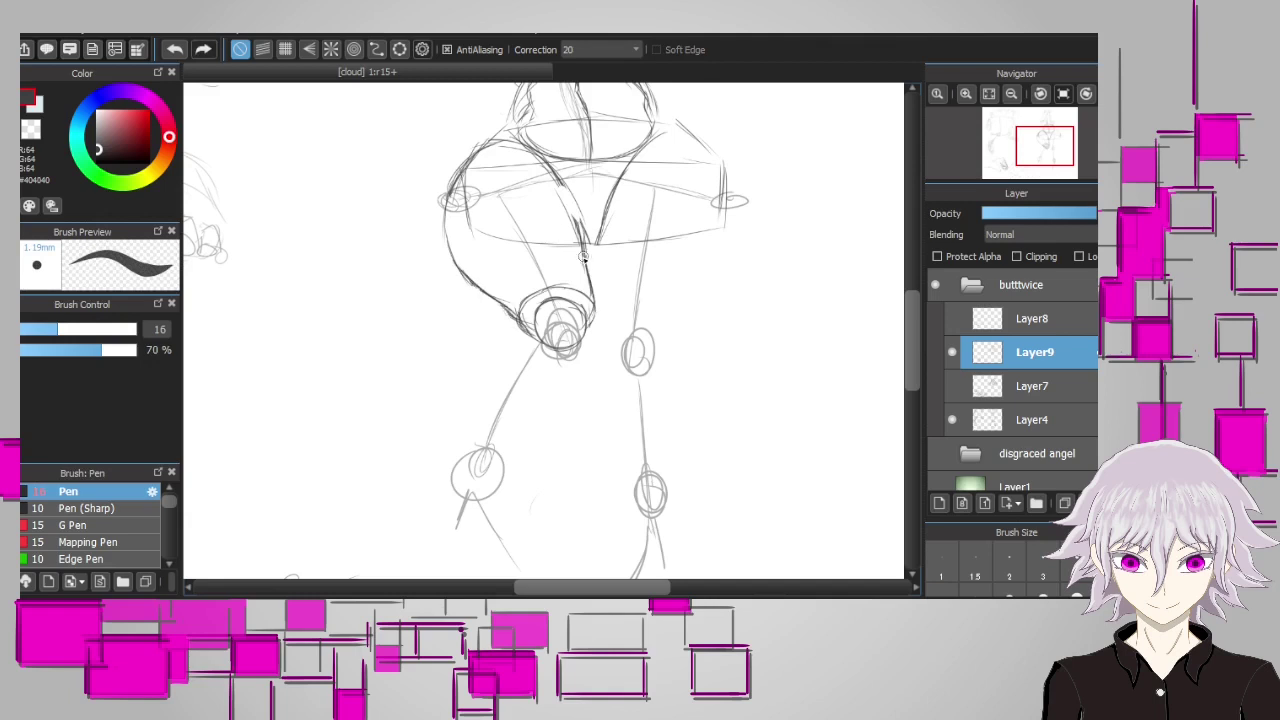
left_click_drag(556, 180, 590, 300)
Sketch the bent leg's shin and calf contours from knee to ankle and add cross-contour curves to the leg
scroll(846, 226, "down", 1)
mouse_move(463, 402)
left_mouse_down()
mouse_move(470, 430)
mouse_move(585, 285)
mouse_move(588, 275)
mouse_move(532, 300)
mouse_move(578, 250)
mouse_move(455, 405)
left_mouse_up()
left_click_drag(540, 352, 510, 396)
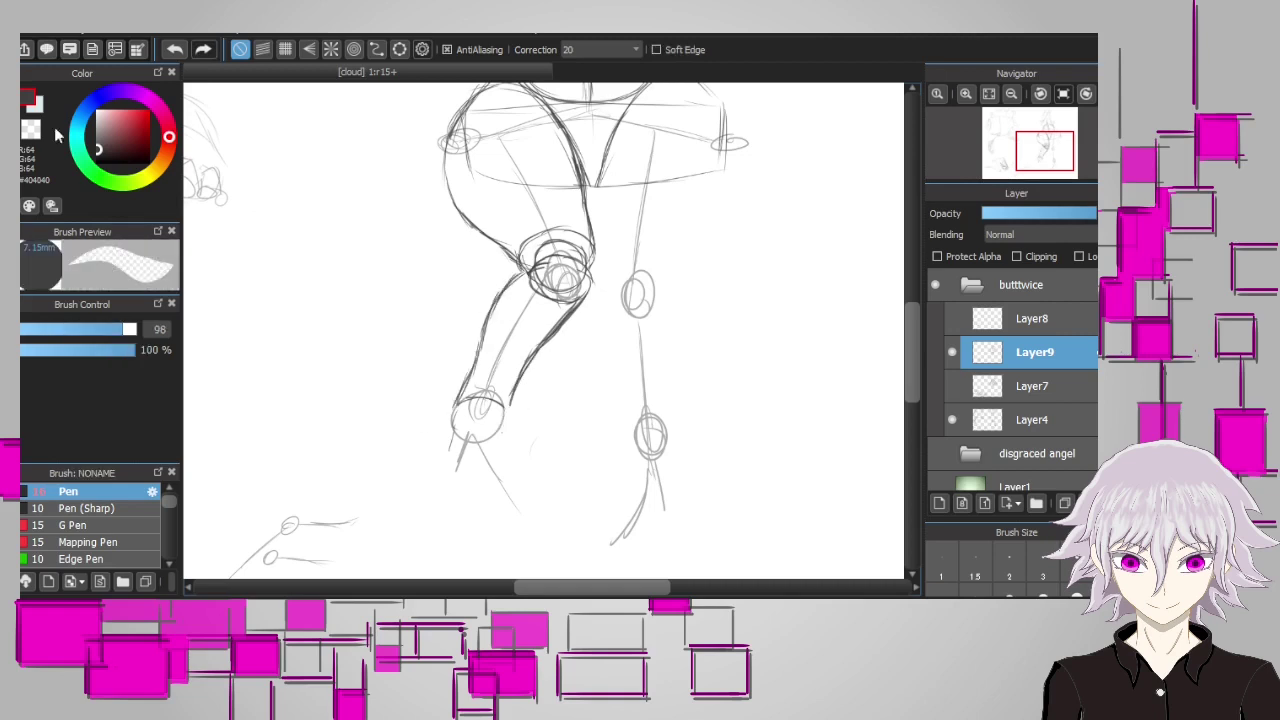
mouse_move(590, 245)
left_mouse_down()
mouse_move(530, 280)
mouse_move(525, 355)
left_mouse_up()
scroll(540, 310, "up", 4)
mouse_move(500, 300)
left_mouse_down()
mouse_move(522, 400)
mouse_move(563, 377)
left_mouse_up()
Sketch the ankle, heel and foot shape at the end of the bent leg
left_click_drag(911, 280, 913, 362)
mouse_move(452, 335)
left_mouse_down()
mouse_move(487, 347)
mouse_move(474, 323)
mouse_move(454, 345)
mouse_move(492, 349)
mouse_move(468, 359)
mouse_move(469, 379)
mouse_move(453, 370)
mouse_move(492, 349)
mouse_move(458, 388)
left_mouse_up()
mouse_move(486, 344)
left_mouse_down()
mouse_move(458, 386)
mouse_move(428, 363)
mouse_move(443, 391)
mouse_move(449, 376)
mouse_move(464, 419)
mouse_move(515, 400)
left_mouse_up()
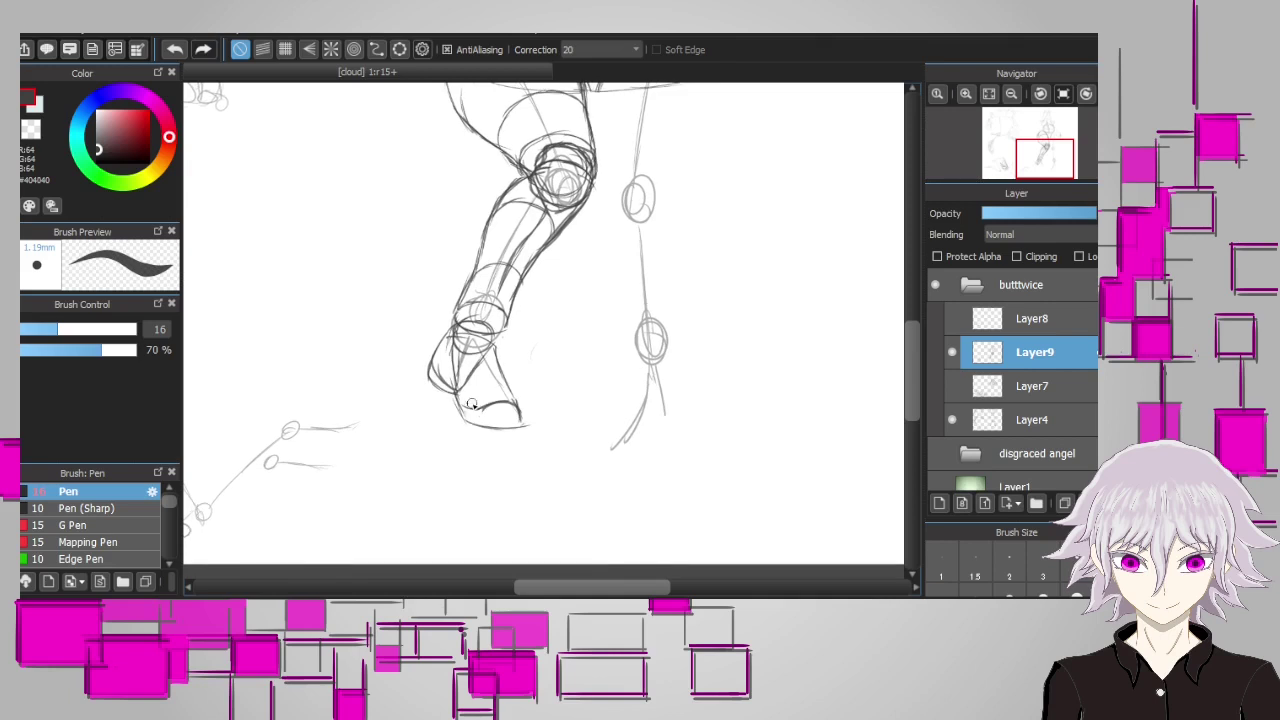
Adjust the selected foot of the bent leg with a transform and apply it
key("ctrl+shift+m")
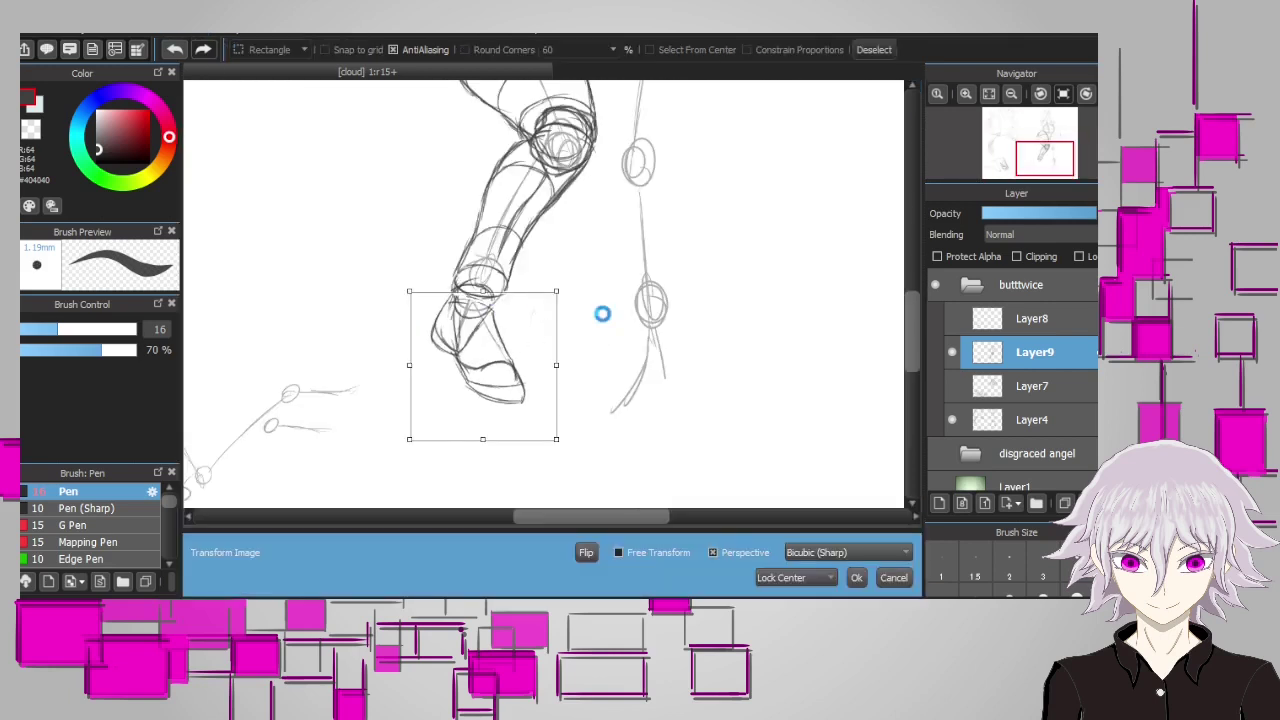
key("Return")
scroll(820, 428, "down", 2)
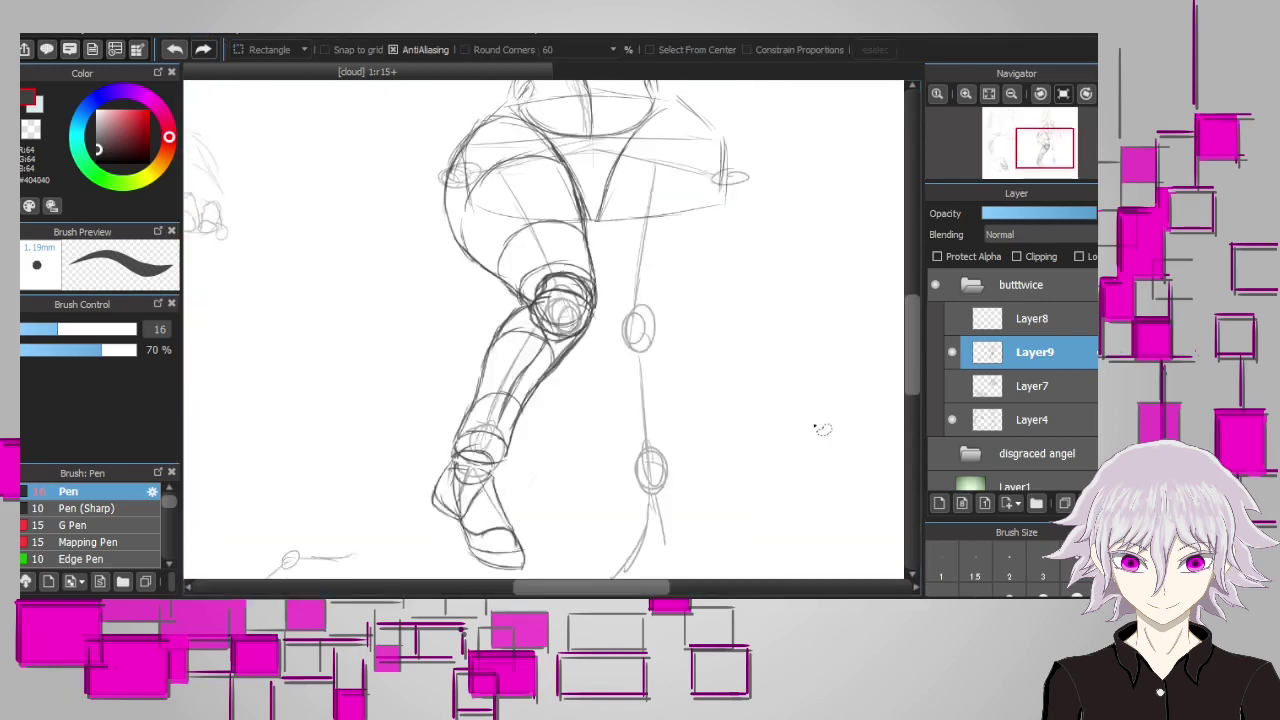
Reinforce the spine line and pelvis curves of the standing figure's lower torso
scroll(881, 308, "up", 3)
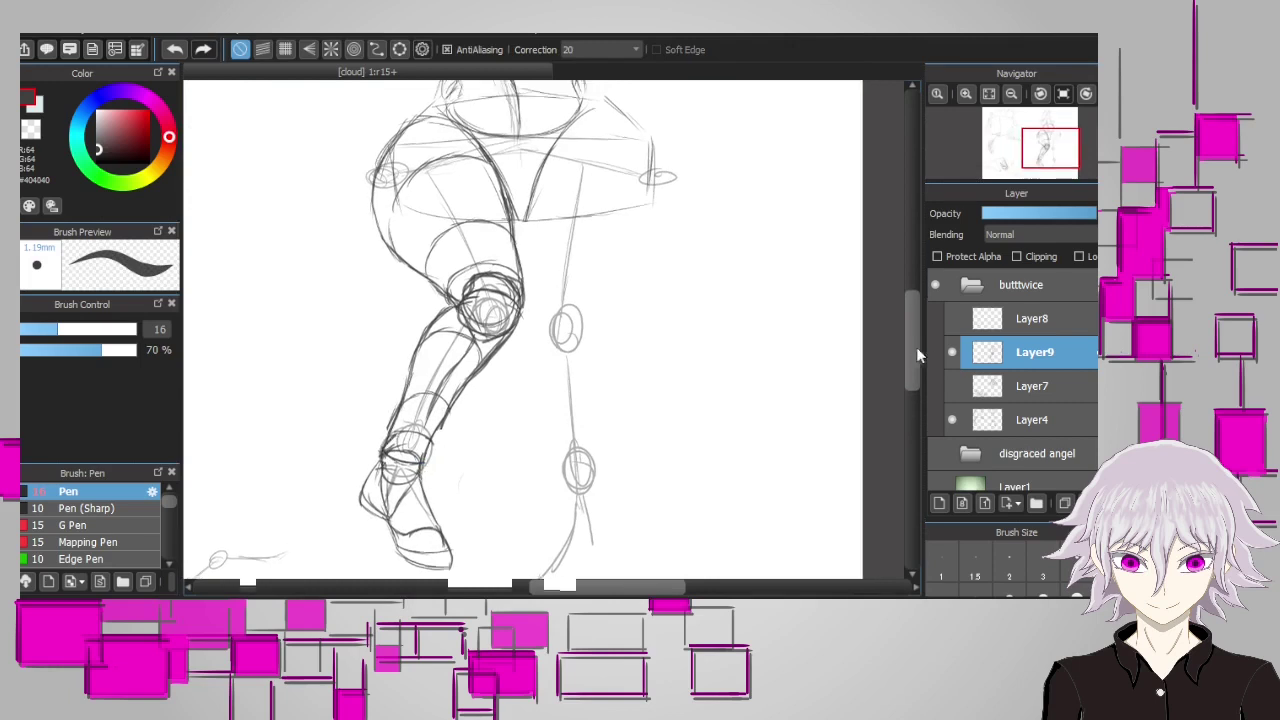
mouse_move(441, 260)
left_mouse_down()
mouse_move(445, 219)
mouse_move(417, 172)
mouse_move(450, 258)
mouse_move(547, 241)
mouse_move(474, 230)
mouse_move(510, 222)
left_mouse_up()
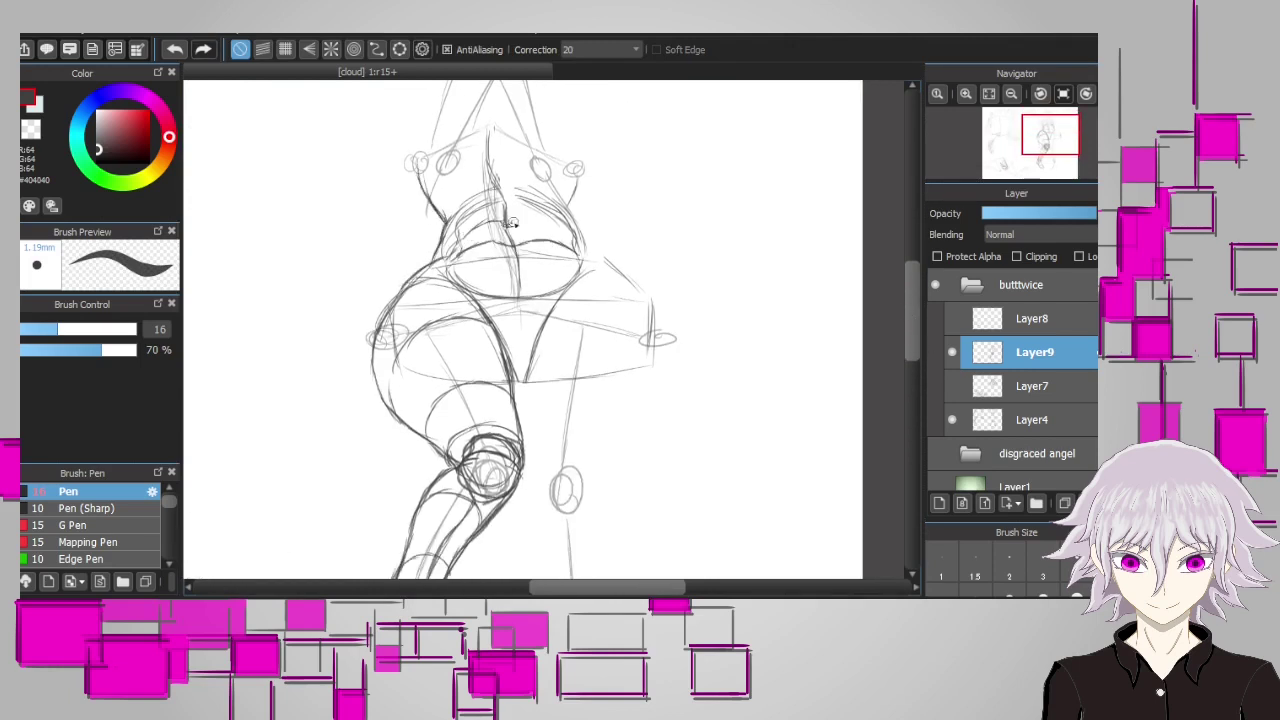
mouse_move(588, 258)
left_mouse_down()
mouse_move(546, 208)
mouse_move(490, 300)
left_mouse_up()
scroll(573, 207, "down", 3)
scroll(573, 207, "up", 2)
Draw the straight leg's outer hip and thigh curve, its knee oval and the inner thigh contour
left_click_drag(566, 198, 605, 390)
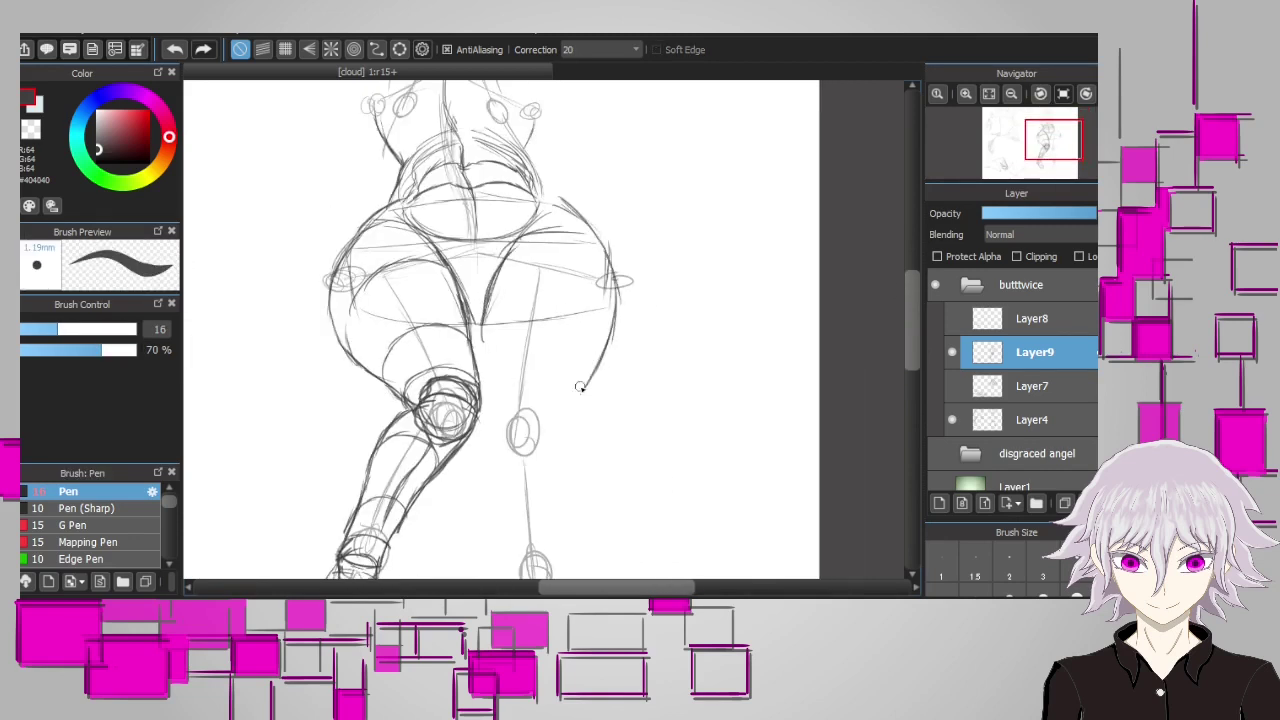
mouse_move(612, 322)
left_mouse_down()
mouse_move(535, 451)
mouse_move(539, 440)
mouse_move(499, 428)
mouse_move(551, 407)
mouse_move(495, 420)
left_mouse_up()
left_click_drag(488, 300, 490, 420)
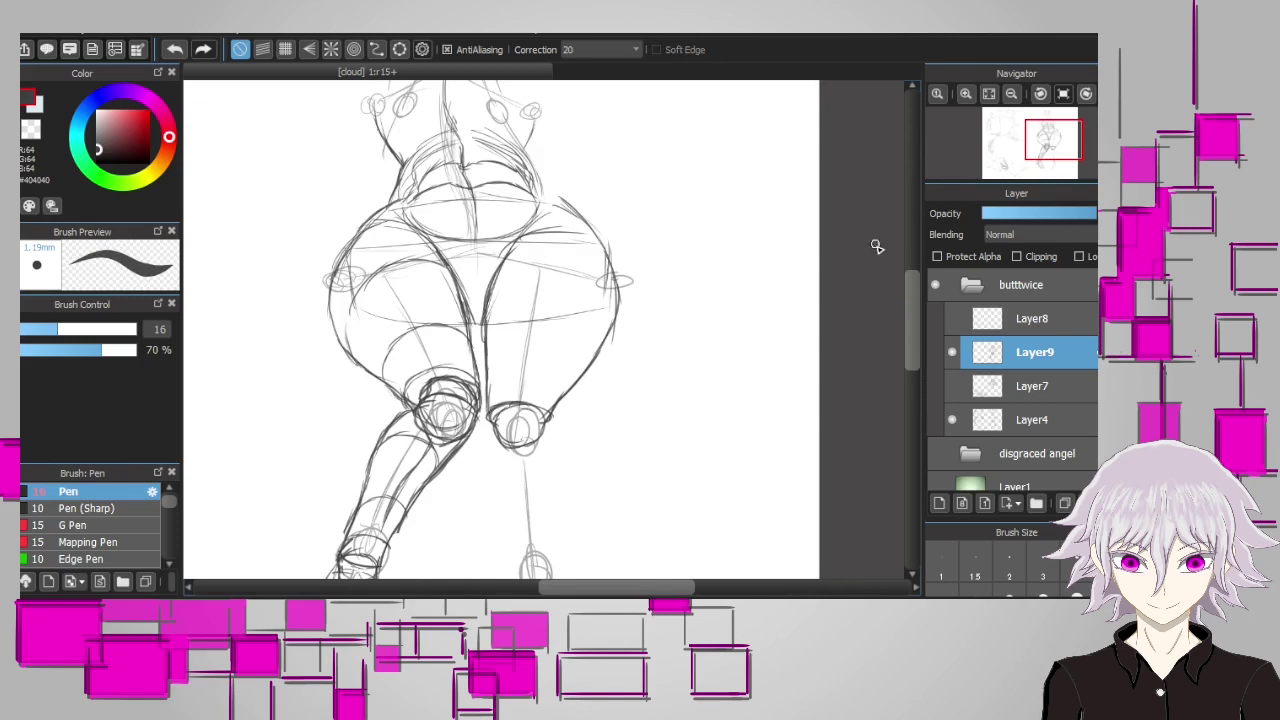
Reinforce the straight leg's knee oval and sketch the inner shin contour down toward the ankle
scroll(877, 249, "down", 4)
left_click_drag(520, 268, 487, 258)
mouse_move(482, 172)
left_mouse_down()
mouse_move(488, 290)
mouse_move(604, 200)
left_mouse_up()
mouse_move(486, 226)
left_mouse_down()
mouse_move(576, 190)
mouse_move(558, 242)
mouse_move(566, 345)
mouse_move(520, 345)
left_mouse_up()
scroll(497, 230, "down", 2)
Erase and redraw the straight leg's inner and outer shin contours between knee and ankle
key("e")
mouse_move(490, 195)
left_mouse_down()
mouse_move(570, 234)
mouse_move(564, 312)
mouse_move(519, 336)
mouse_move(565, 340)
left_mouse_up()
key("b")
key("e")
left_click_drag(560, 220, 570, 360)
key("b")
left_click_drag(490, 208, 508, 345)
key("e")
key("b")
Refine the straight leg's lower shin lines and sketch the ankle joint, undoing a stray stroke
left_click_drag(510, 280, 522, 345)
left_click_drag(494, 210, 498, 240)
key("e")
key("b")
mouse_move(528, 318)
left_mouse_down()
mouse_move(556, 232)
mouse_move(520, 374)
left_mouse_up()
key("ctrl+z")
left_click_drag(556, 332, 565, 377)
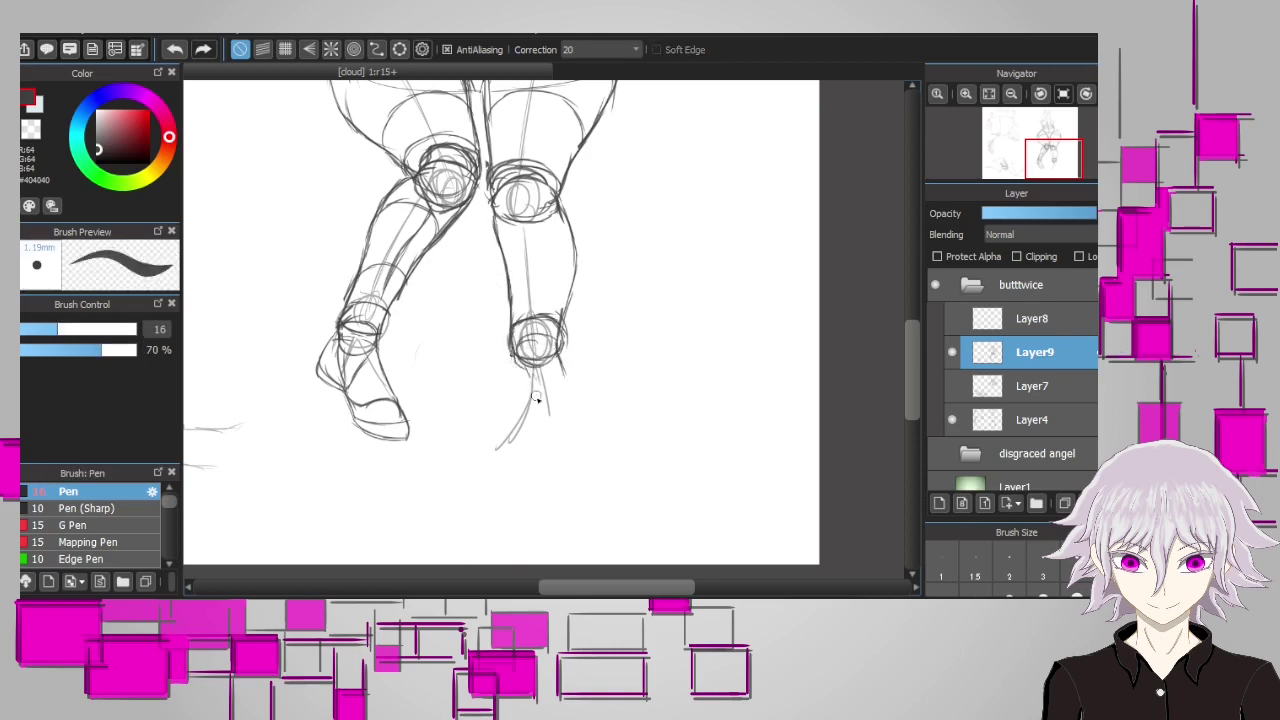
Sketch the straight leg's foot with instep, toe and heel contours, undoing misplaced strokes along the way
left_click_drag(470, 445, 520, 383)
mouse_move(522, 460)
left_mouse_down()
mouse_move(575, 378)
mouse_move(545, 412)
left_mouse_up()
key("ctrl+z")
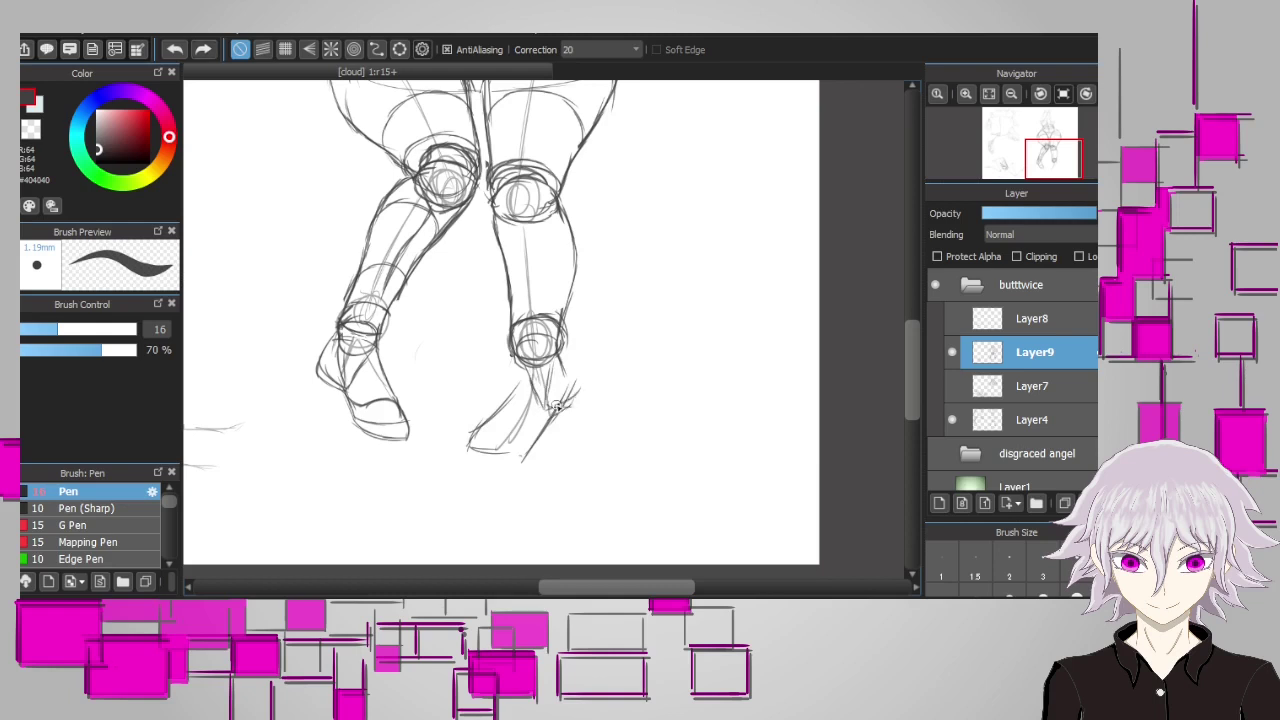
left_click_drag(560, 355, 576, 402)
left_click_drag(538, 406, 566, 378)
key("ctrl+z")
mouse_move(472, 434)
left_mouse_down()
mouse_move(548, 421)
mouse_move(474, 440)
left_mouse_up()
key("ctrl+z")
key("ctrl+z")
left_click_drag(556, 362, 561, 413)
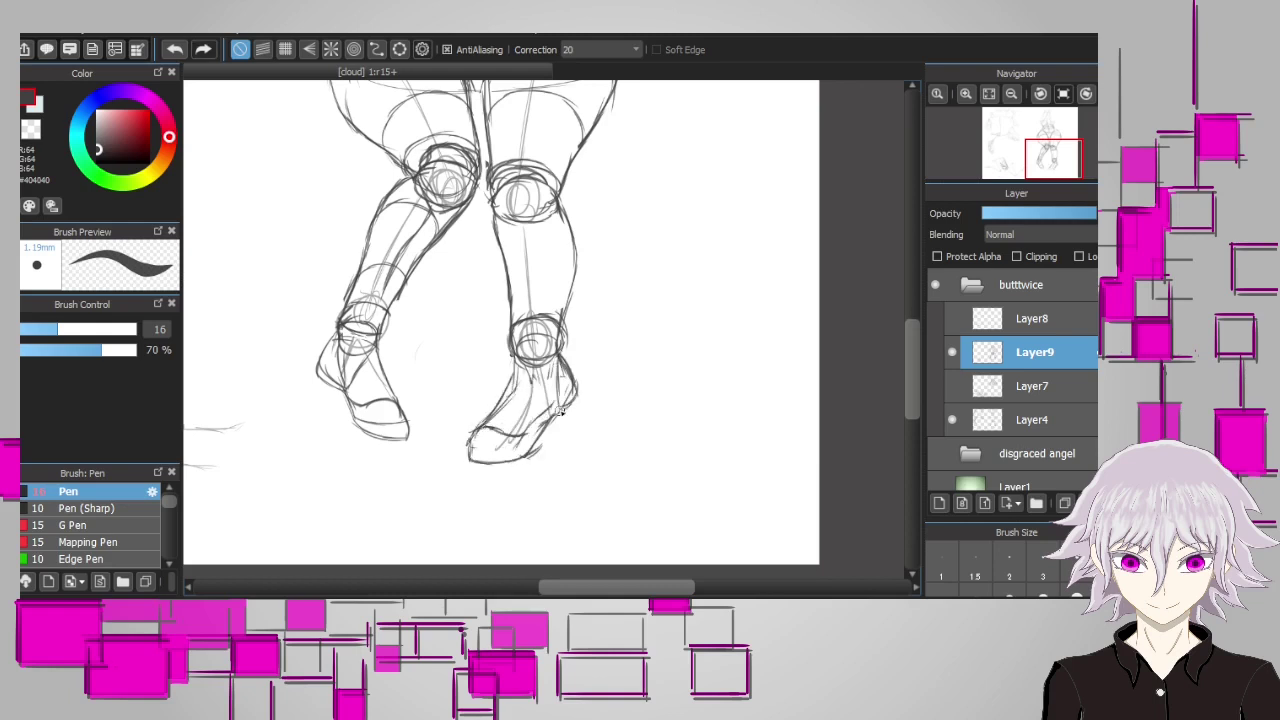
Select the straight leg's foot and shift it slightly downward with a transform
scroll(550, 403, "down", 1)
key("m")
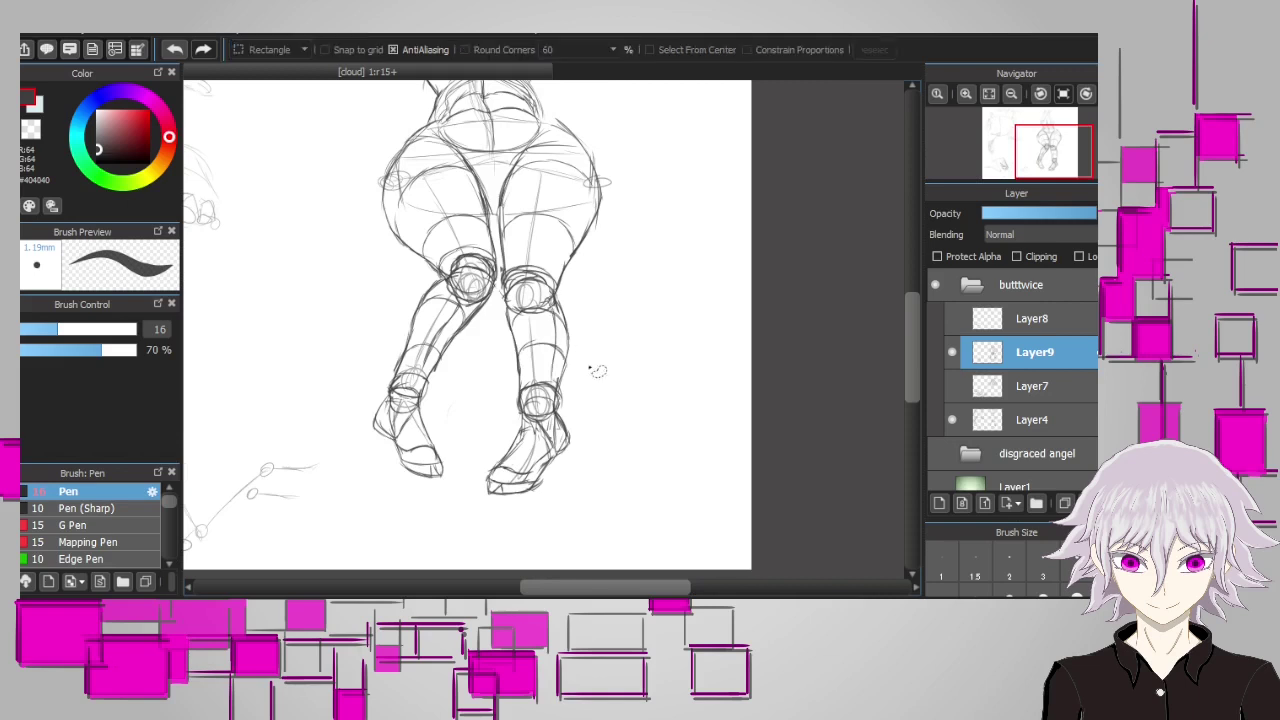
left_click_drag(591, 371, 466, 531)
key("ctrl+t")
left_click_drag(560, 440, 563, 452)
key("Return")
Mesh-transform the straight leg's shin with a 4-column, 4-row grid, apply it and clear the selection
left_click_drag(497, 286, 585, 418)
key("ctrl+shift+t")
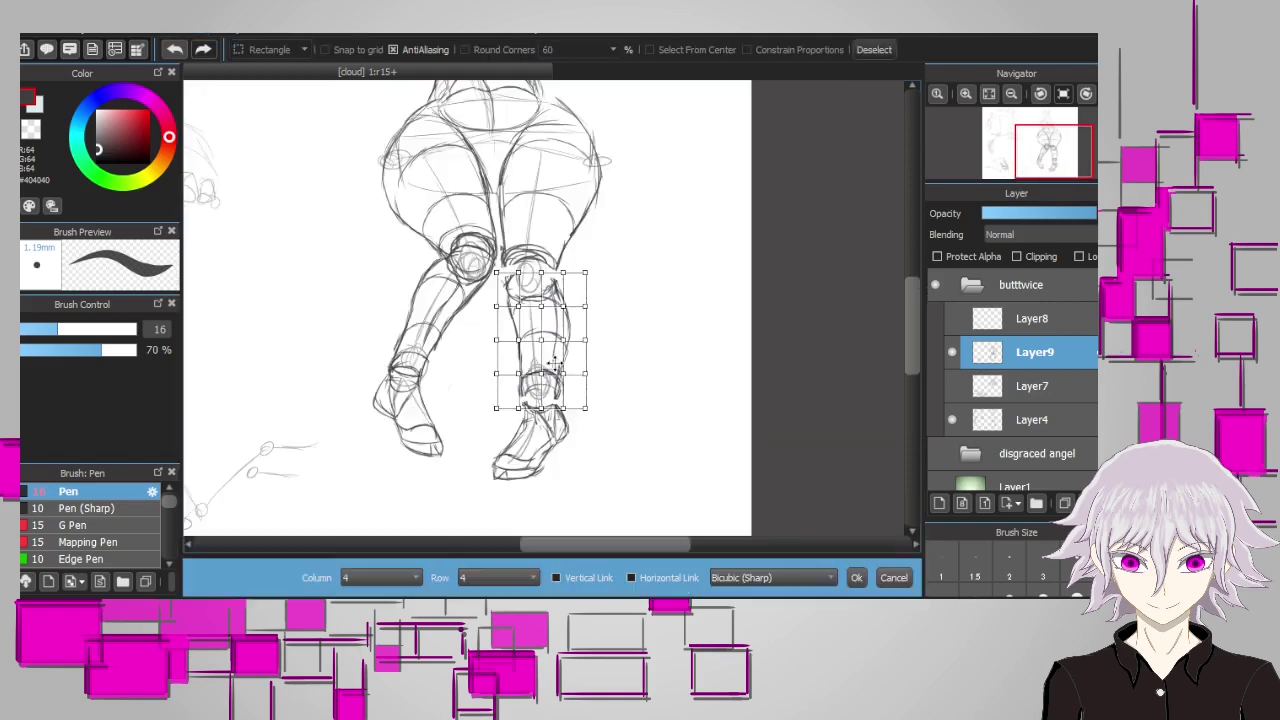
key("Return")
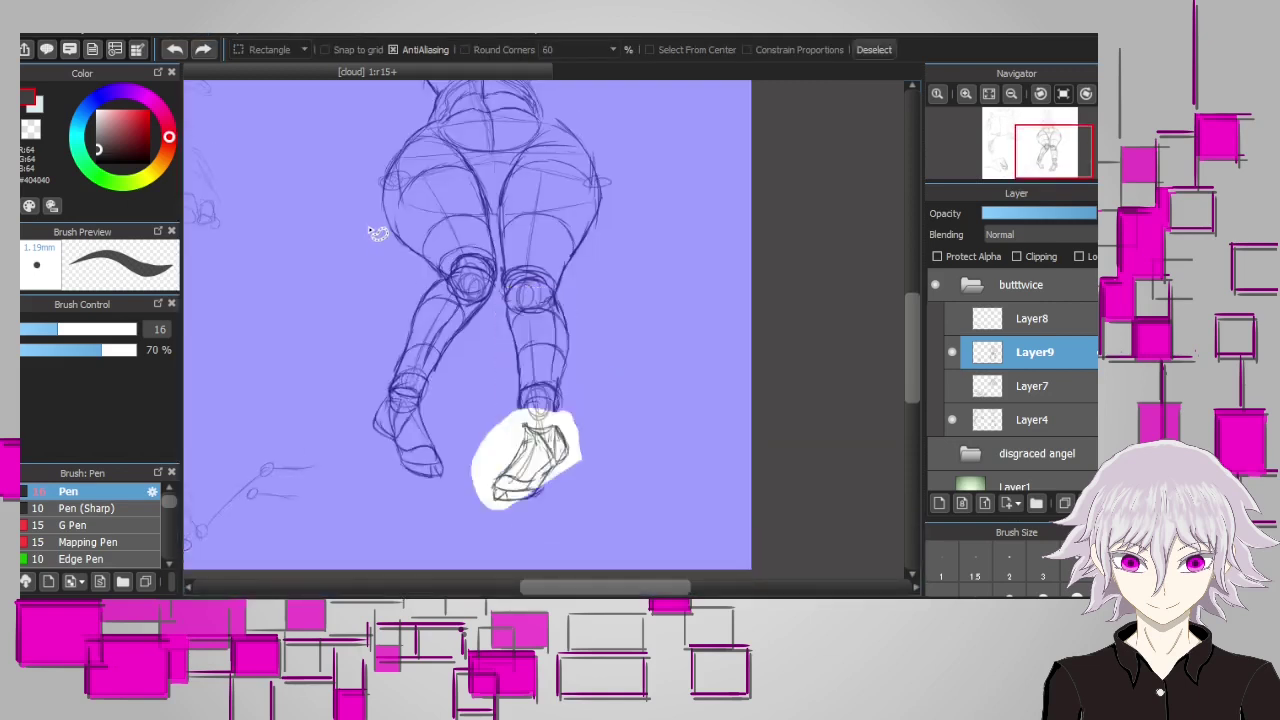
key("ctrl+d")
Redraw the standing figure's outer hip contours on both sides with the pen
scroll(395, 375, "up", 2)
key("b")
mouse_move(395, 375)
left_mouse_down()
mouse_move(388, 335)
mouse_move(432, 272)
left_mouse_up()
left_click_drag(540, 262, 598, 340)
mouse_move(566, 286)
left_mouse_down()
mouse_move(596, 380)
mouse_move(587, 319)
left_mouse_up()
scroll(587, 320, "down", 3)
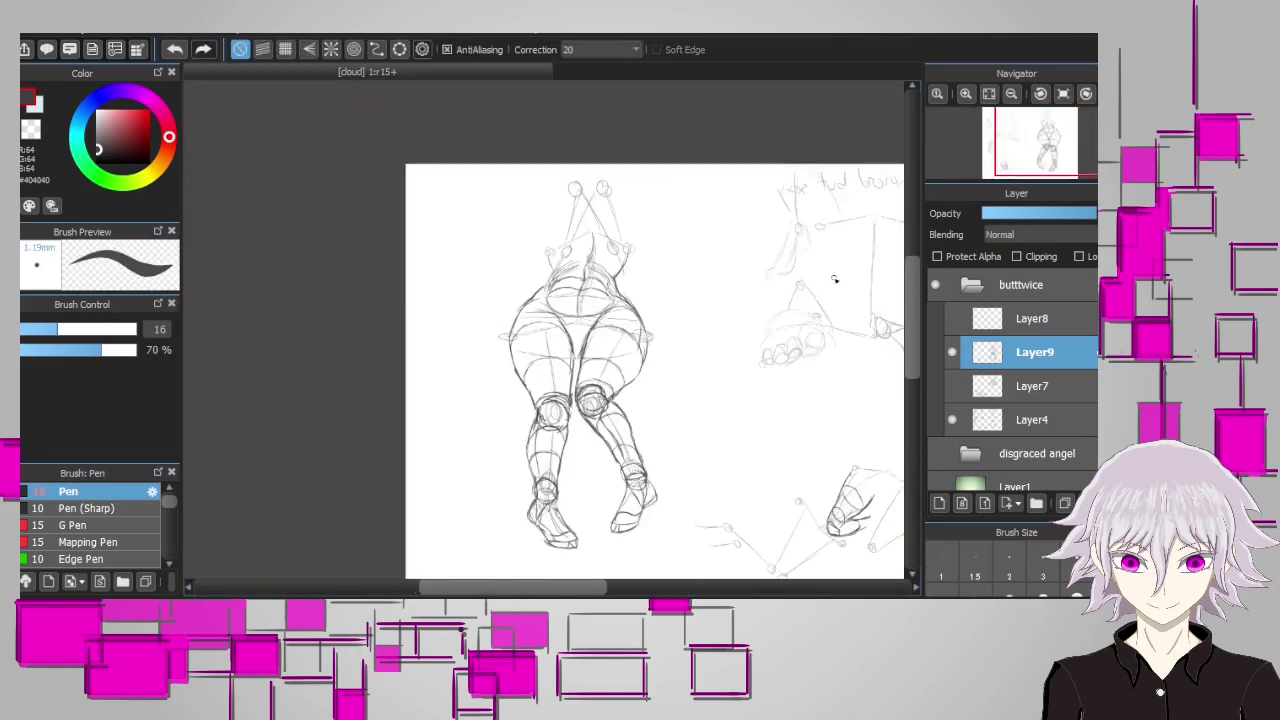
Compare the sketch versions by toggling the visibility of Layer9 and Layer7
scroll(914, 305, "up", 3)
left_click(952, 352)
left_click(952, 385)
left_click(952, 385)
left_click(952, 352)
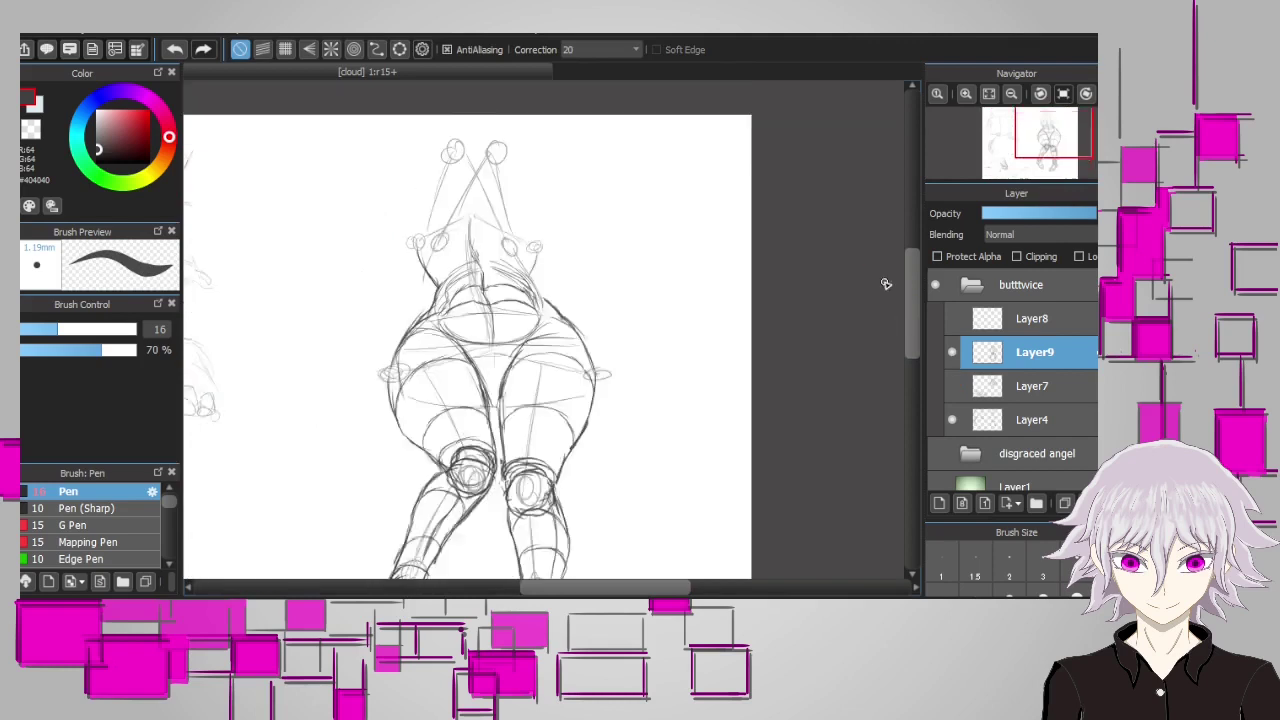
scroll(917, 316, "up", 2)
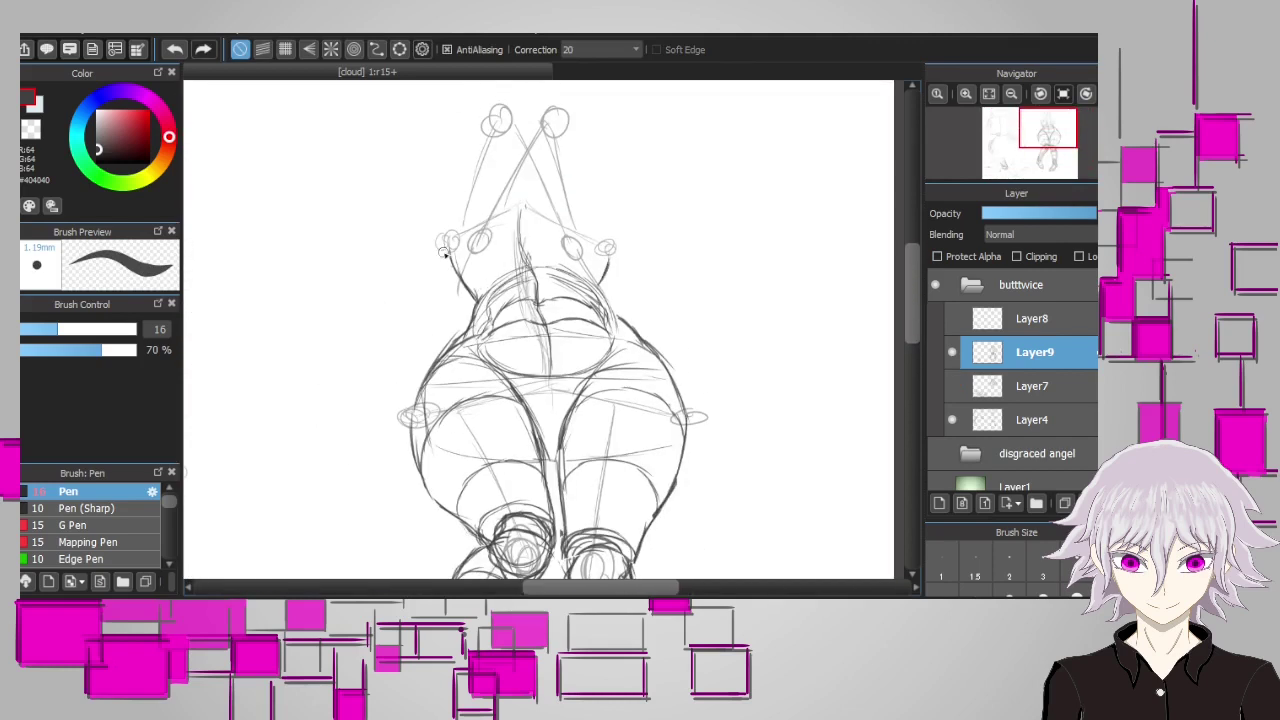
mouse_move(460, 287)
left_mouse_down()
mouse_move(428, 175)
mouse_move(455, 145)
left_mouse_up()
left_click_drag(498, 102, 490, 112)
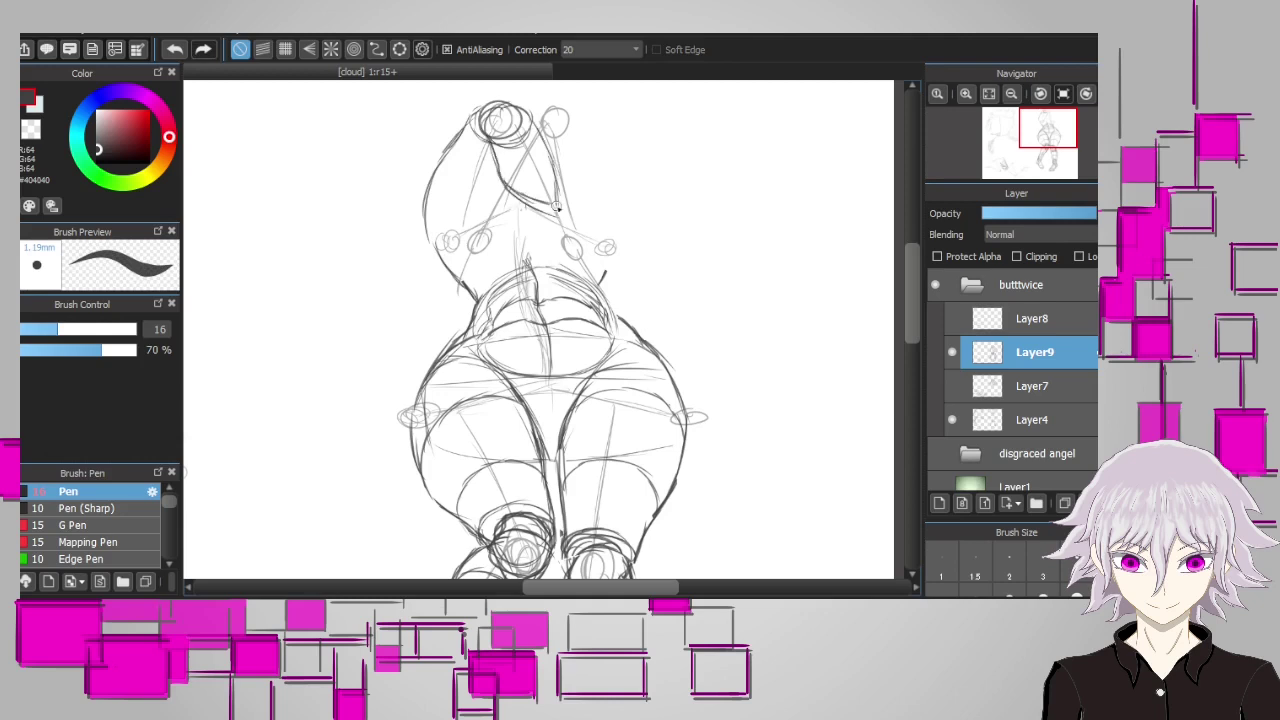
key("ctrl+z")
Show Layer8 and sketch the raised arm's elbow oval and rounded upper-arm volume on it
left_click(955, 318)
scroll(918, 322, "down", 2)
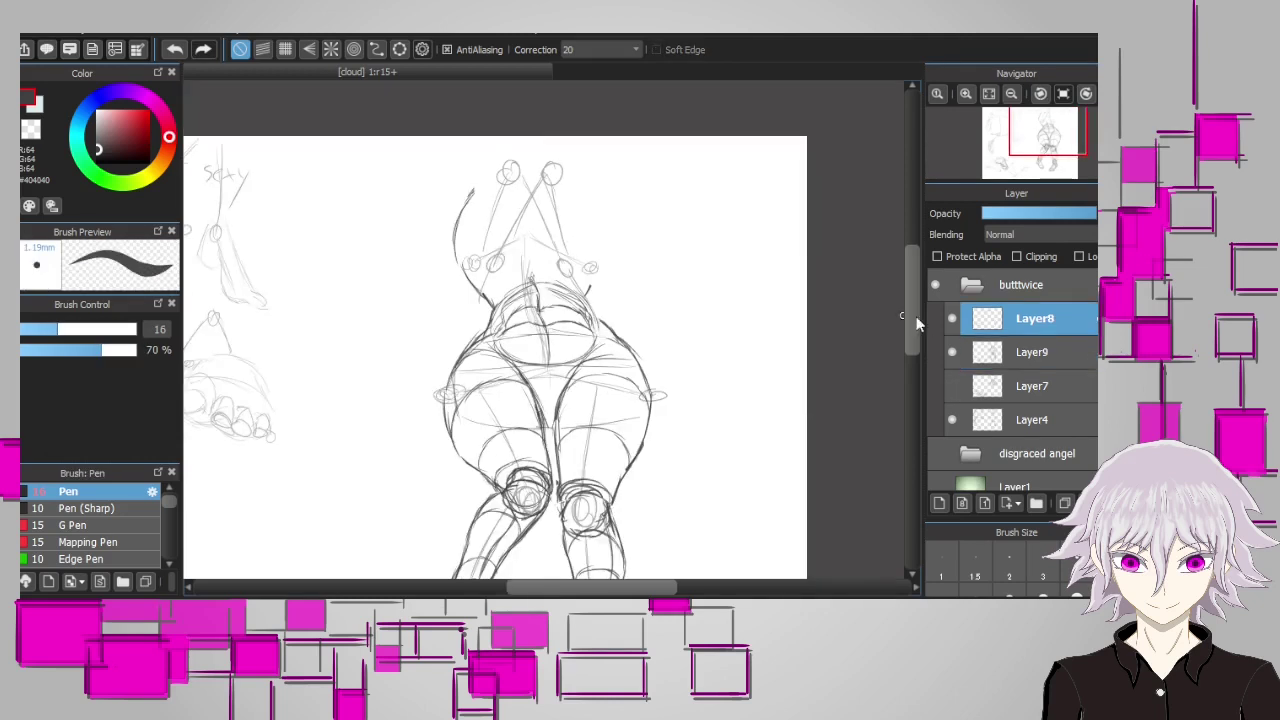
scroll(917, 322, "up", 2)
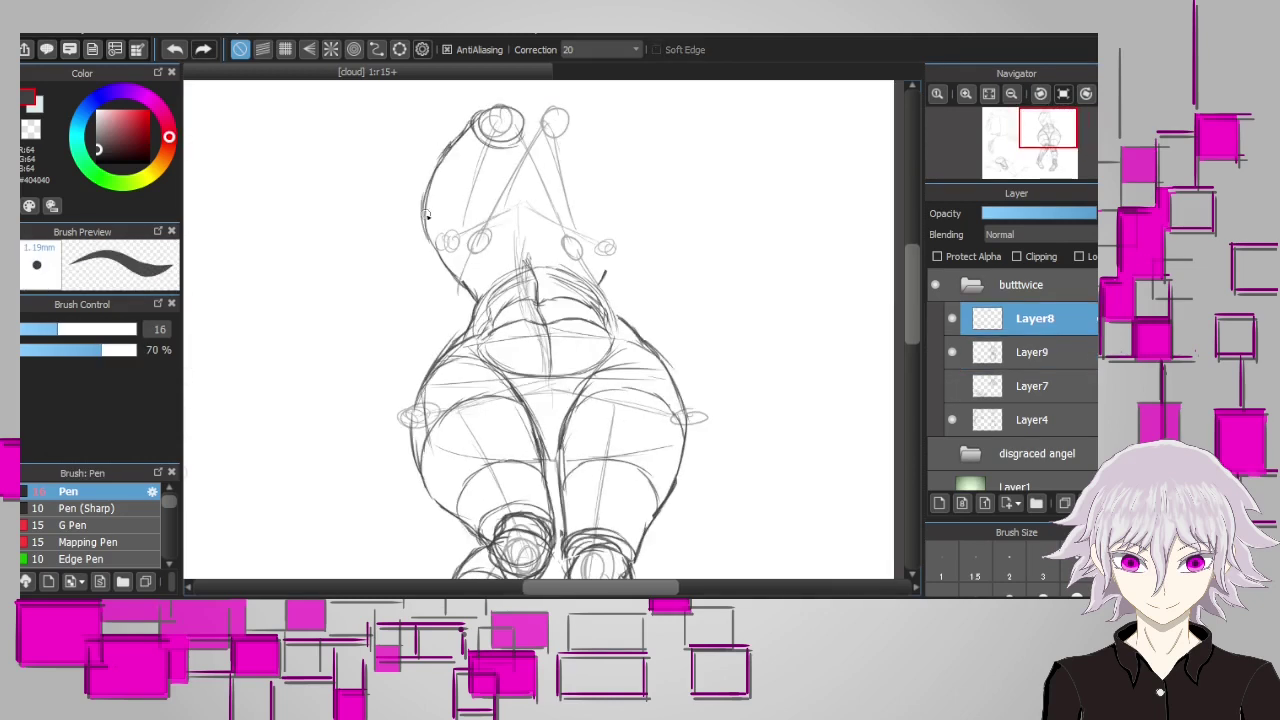
key("ctrl+z")
mouse_move(452, 145)
left_mouse_down()
mouse_move(410, 226)
mouse_move(510, 213)
left_mouse_up()
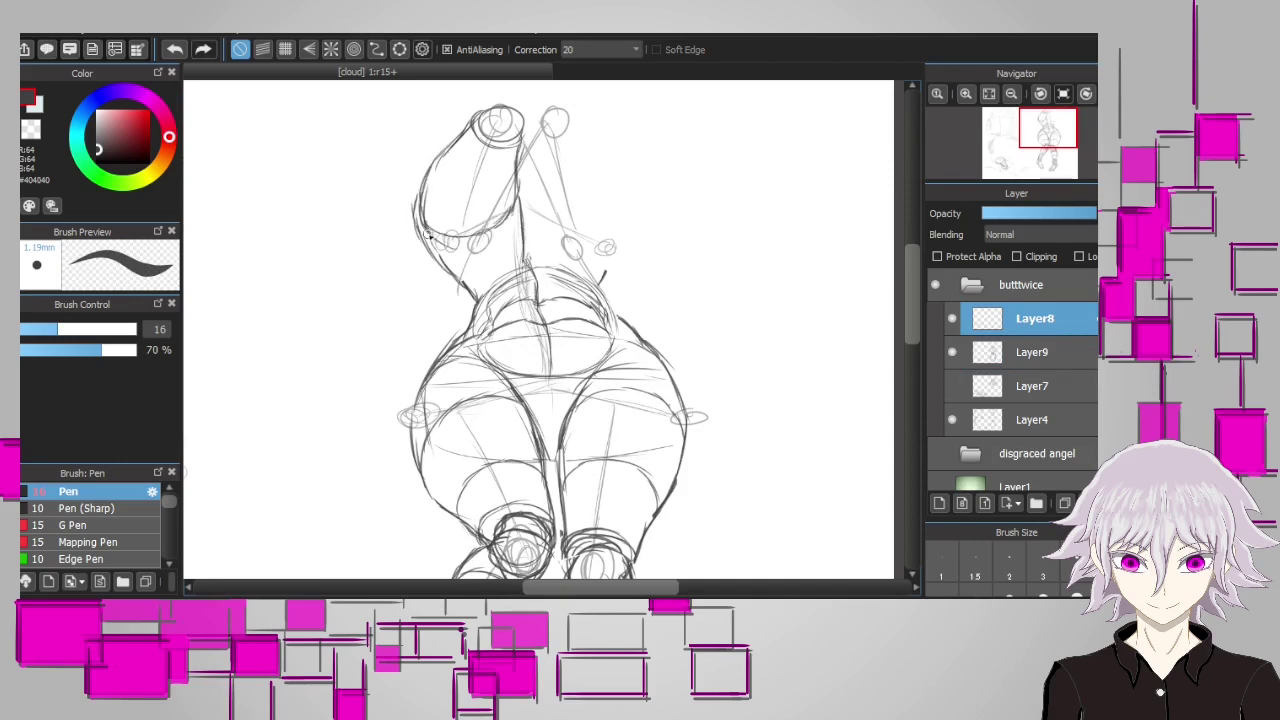
Sketch the rounded shoulder volume below the raised upper arm and the matching volume on the opposite side
scroll(563, 335, "down", 5)
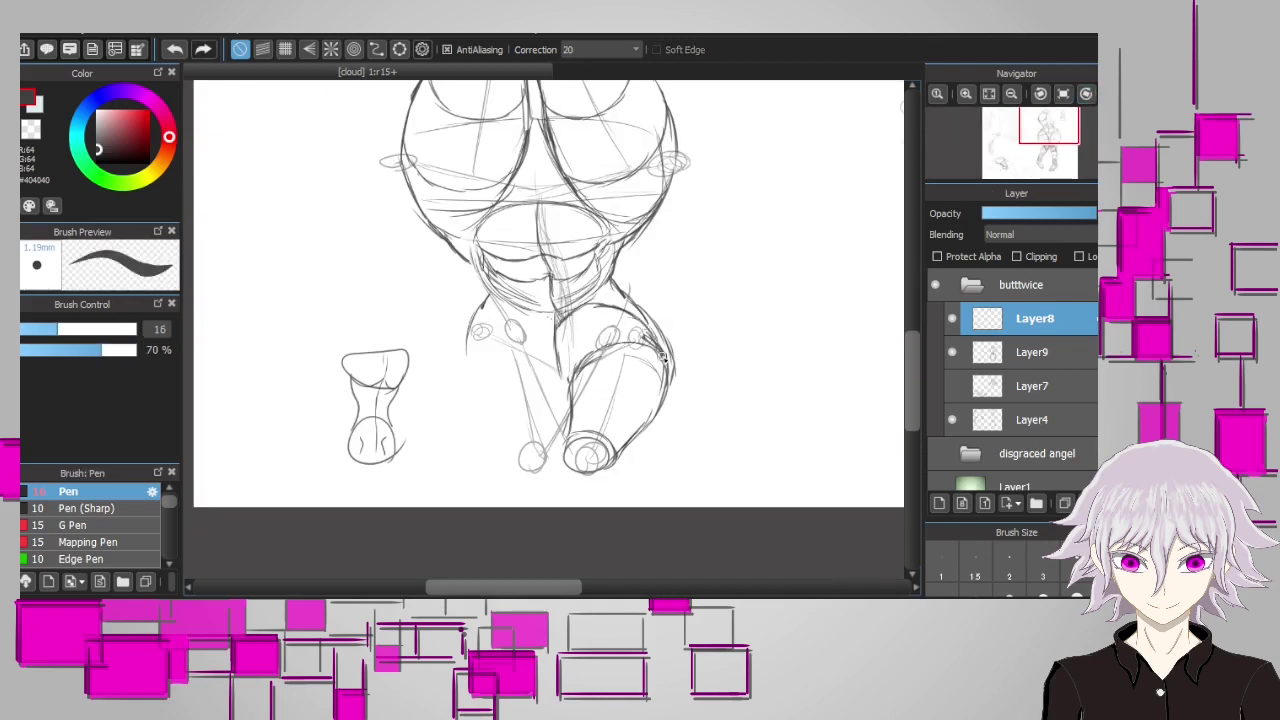
scroll(500, 315, "up", 7)
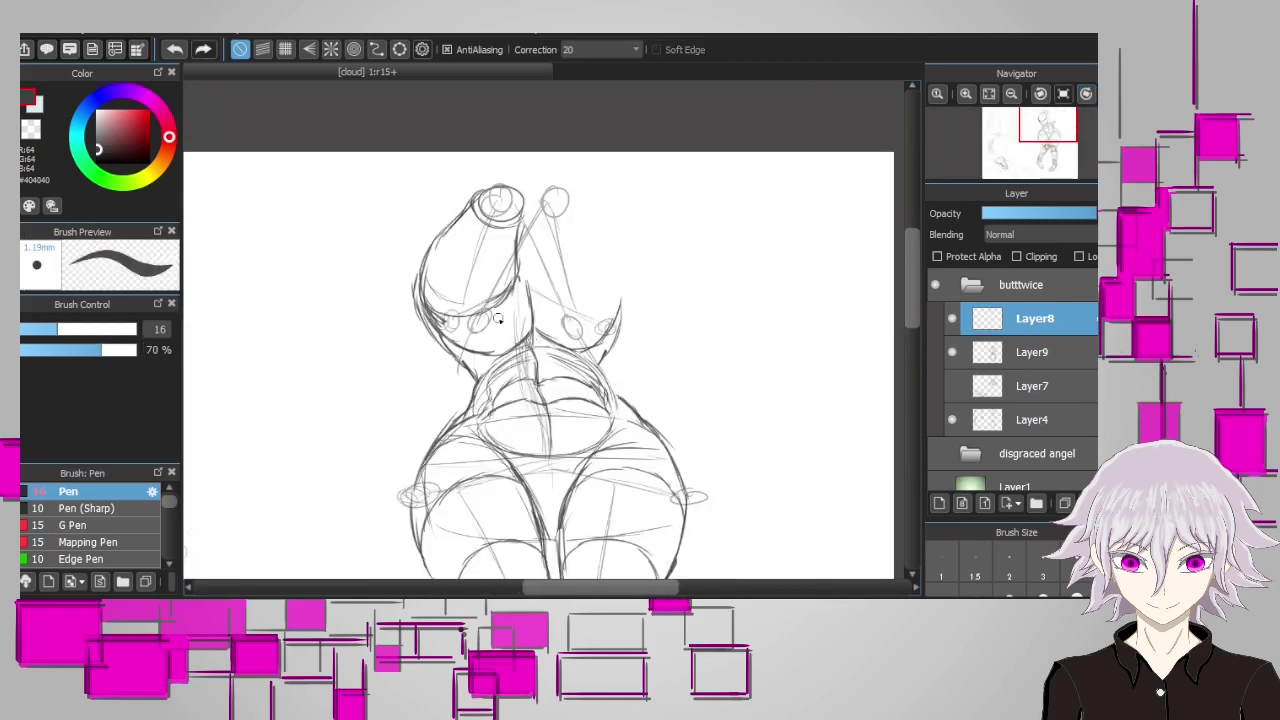
key("ctrl+z")
left_click_drag(418, 255, 425, 318)
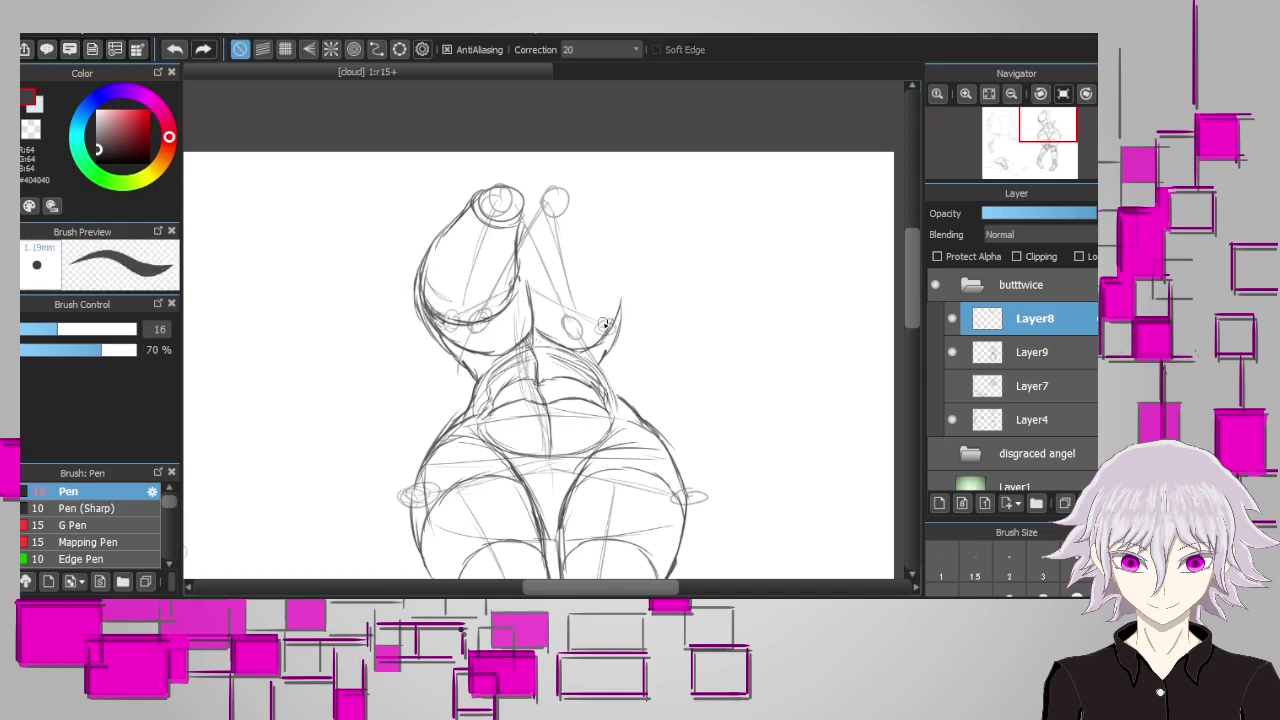
left_click_drag(548, 281, 621, 290)
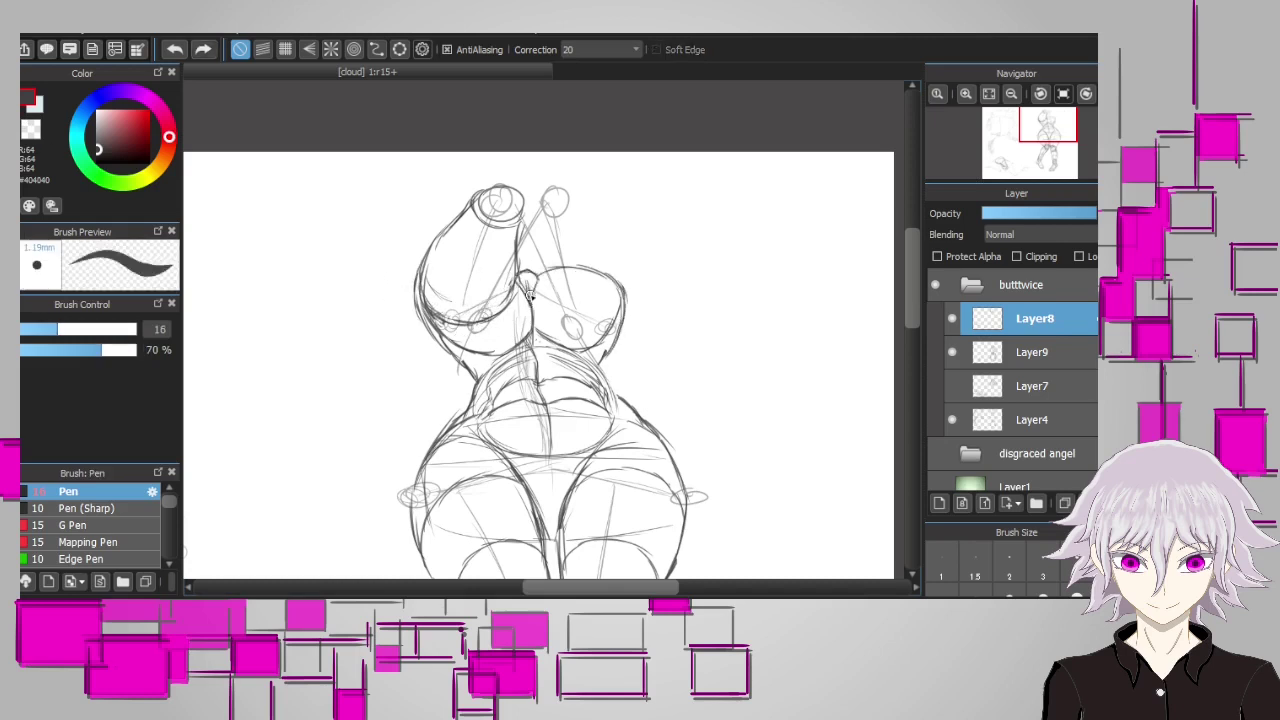
Sketch the line between the shoulders and try the second upper arm's outer contour, undoing misplaced strokes
left_click_drag(529, 295, 536, 262)
key("ctrl+z")
left_click_drag(560, 190, 627, 300)
key("ctrl+z")
mouse_move(532, 312)
left_mouse_down()
mouse_move(526, 262)
mouse_move(515, 290)
mouse_move(550, 300)
left_mouse_up()
On a new layer, sketch the forearm running from the first elbow down to its wrist and hand, with Layer9 hidden
key("ctrl+shift+n")
left_click_drag(530, 205, 566, 342)
key("ctrl+z")
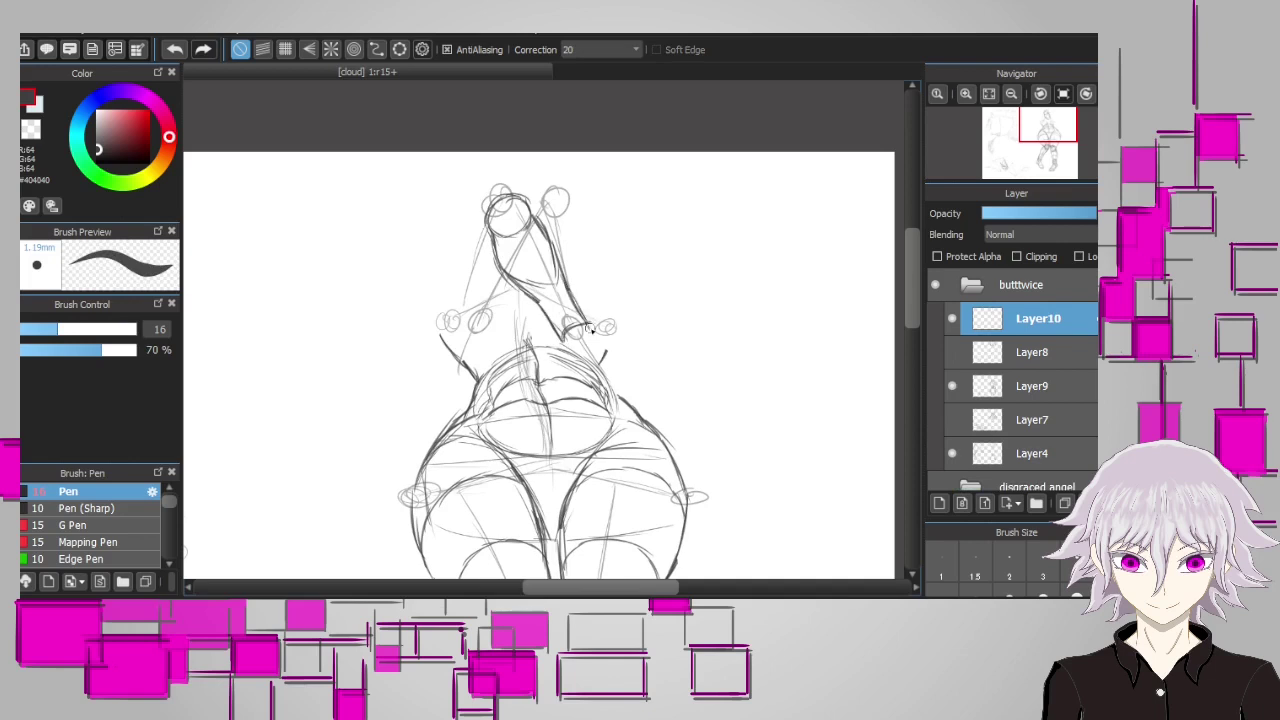
scroll(590, 330, "down", 2)
left_click(952, 385)
left_click_drag(558, 188, 620, 310)
mouse_move(582, 329)
left_mouse_down()
mouse_move(622, 327)
mouse_move(564, 298)
mouse_move(638, 338)
left_mouse_up()
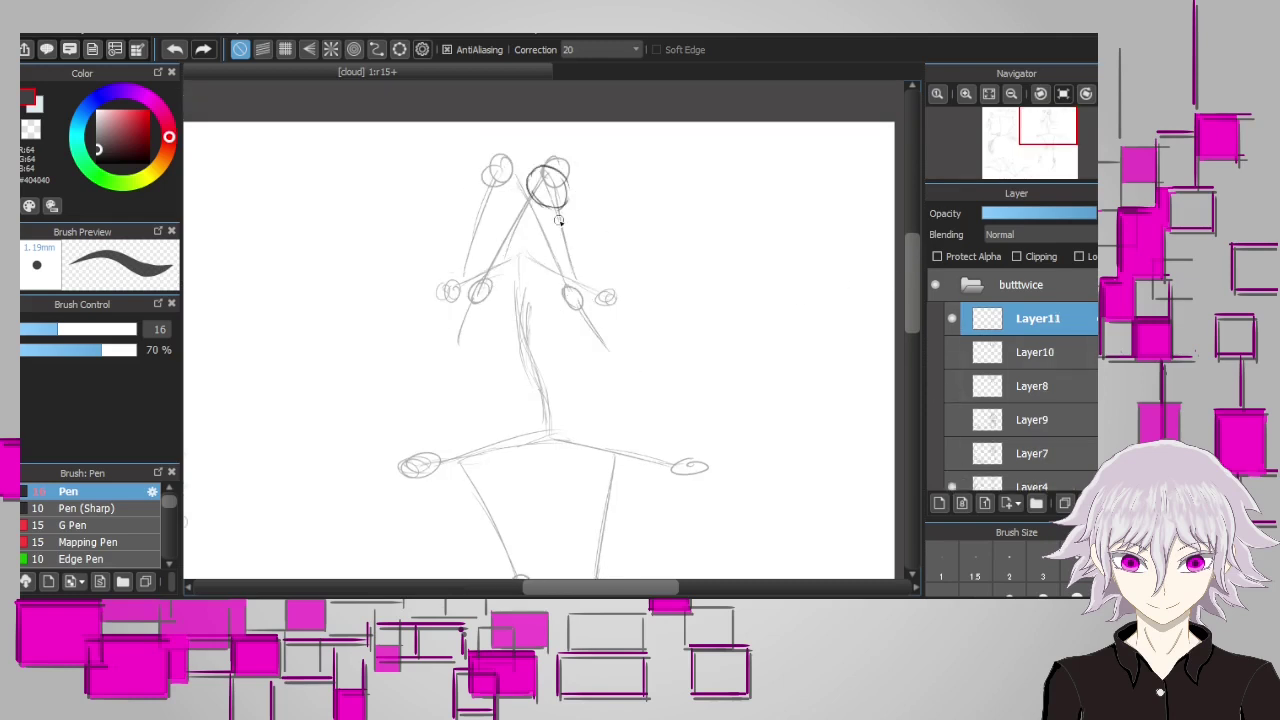
Sketch the second forearm, wrist and hand below its elbow oval on Layer11, erasing stray lines
mouse_move(556, 204)
left_mouse_down()
mouse_move(496, 248)
mouse_move(520, 196)
mouse_move(466, 292)
left_mouse_up()
mouse_move(540, 236)
left_mouse_down()
mouse_move(500, 290)
mouse_move(462, 296)
mouse_move(548, 240)
left_mouse_up()
key("e")
key("e")
mouse_move(476, 298)
left_mouse_down()
mouse_move(425, 357)
mouse_move(484, 358)
mouse_move(470, 366)
left_mouse_up()
key("e")
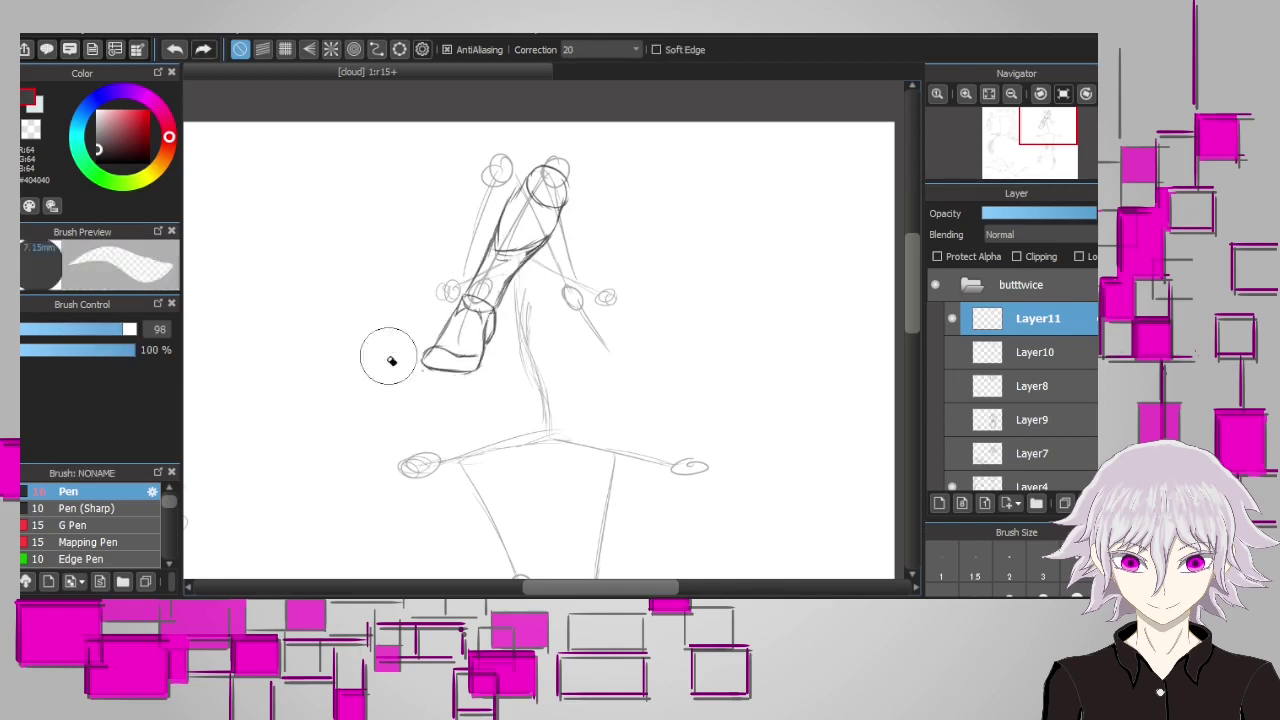
key("e")
mouse_move(391, 349)
left_mouse_down()
mouse_move(460, 372)
mouse_move(417, 371)
mouse_move(437, 369)
left_mouse_up()
Show Layer10, Layer8 and Layer9 together with Layer11 to review the whole figure
left_click(954, 352)
left_click(952, 386)
left_click(952, 420)
scroll(913, 331, "down", 2)
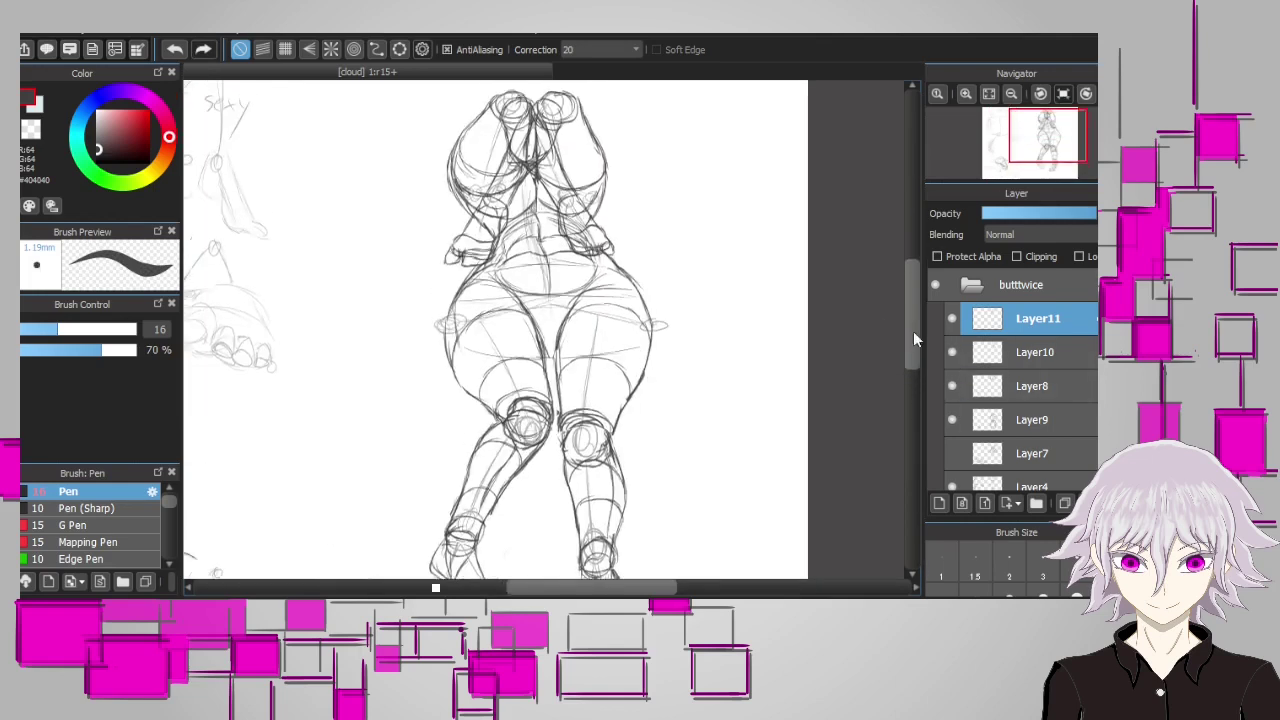
Hide Layer11, Layer10 and Layer8, and make Layer9 the active layer
scroll(918, 302, "down", 3)
left_click(952, 318)
left_click(952, 352)
left_click(952, 386)
left_click(1035, 420)
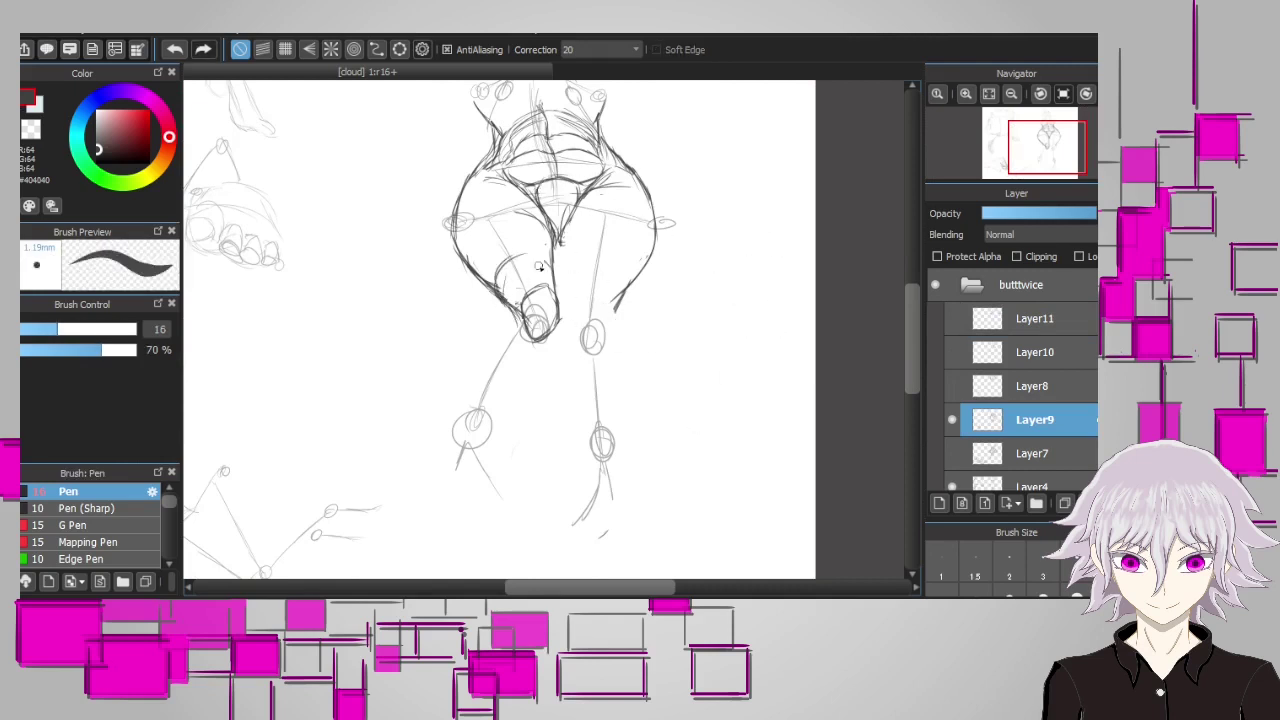
Draw cross-contours on the bent leg's thigh, plus the other leg's inner thigh line and knee oval
mouse_move(466, 218)
left_mouse_down()
mouse_move(531, 200)
mouse_move(573, 300)
left_mouse_up()
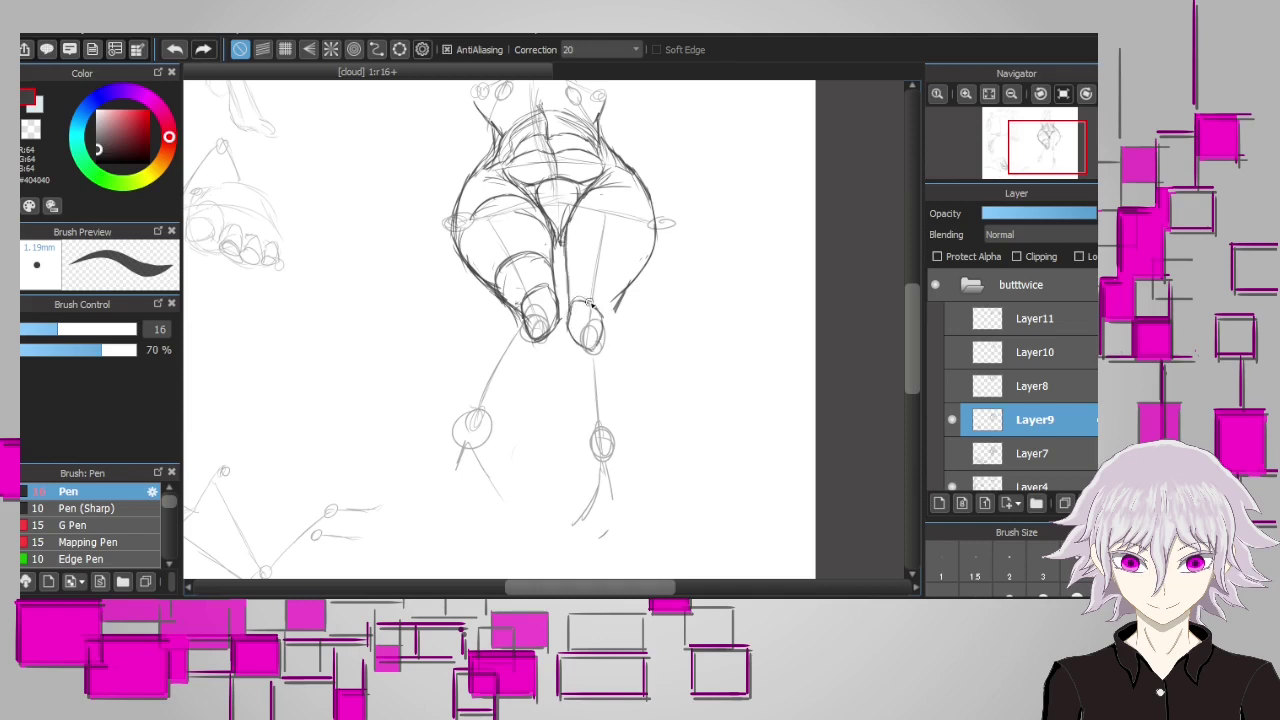
key("ctrl+z")
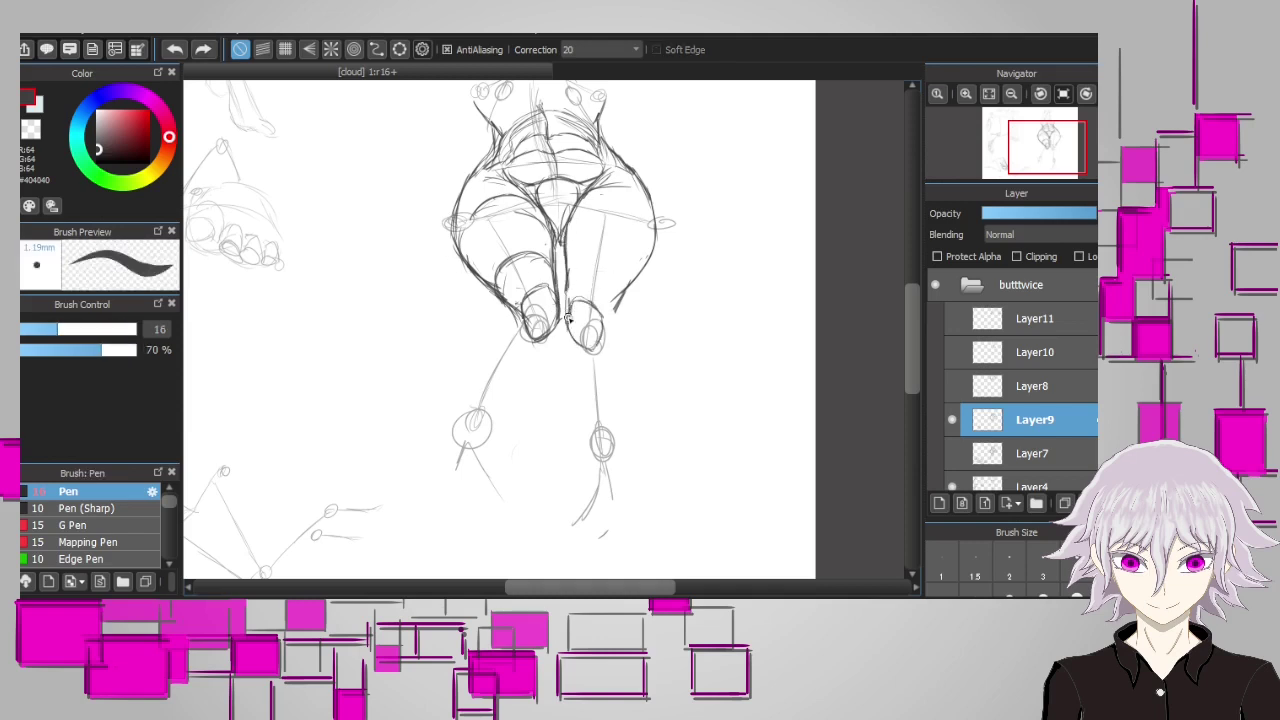
left_click_drag(566, 280, 571, 322)
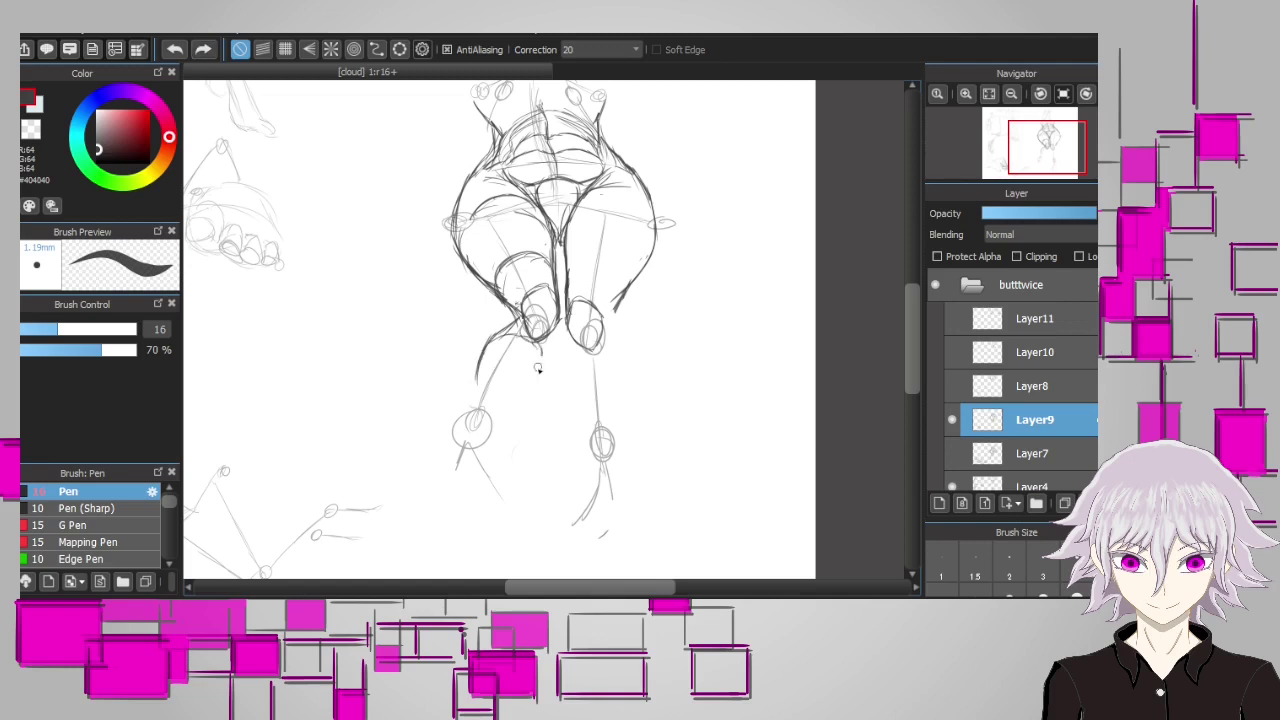
Sketch the bent leg's tapered shin with ankle oval and cross-contours, erasing and redrawing its outer contour
left_click_drag(538, 368, 510, 372)
mouse_move(510, 330)
left_mouse_down()
mouse_move(478, 385)
mouse_move(488, 428)
mouse_move(490, 343)
left_mouse_up()
left_click_drag(472, 388, 522, 320)
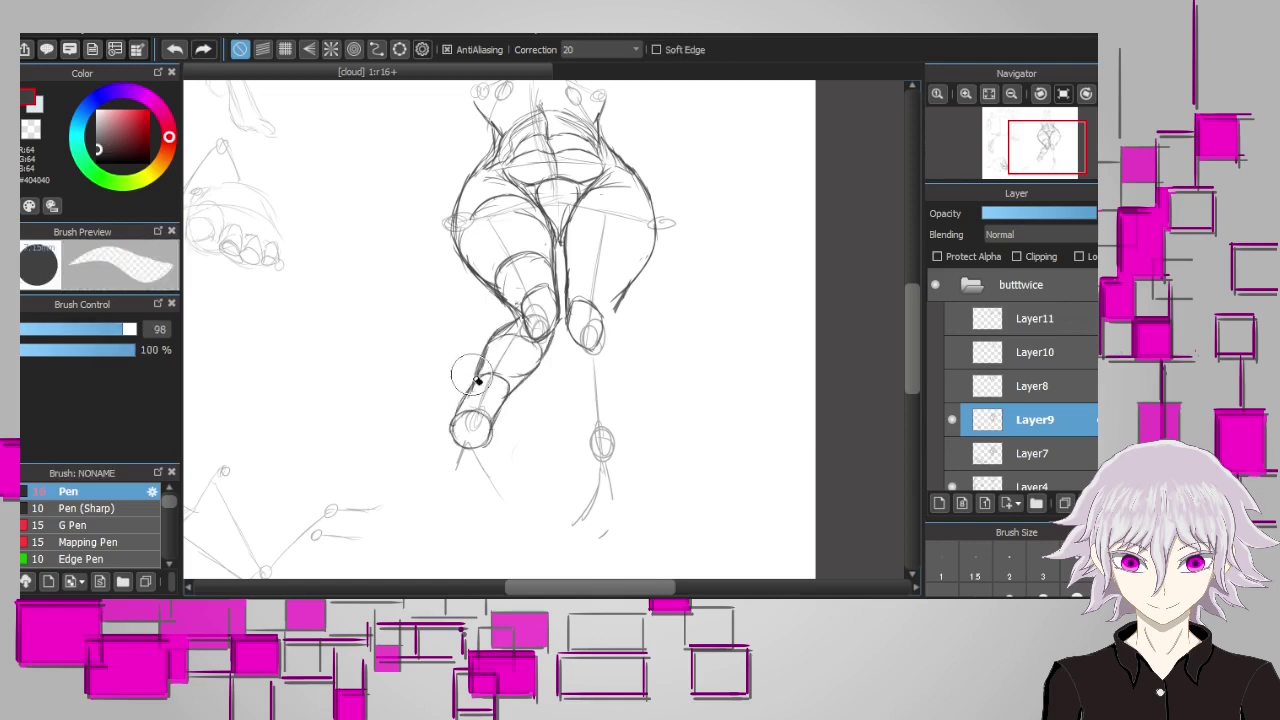
left_click_drag(474, 382, 521, 317)
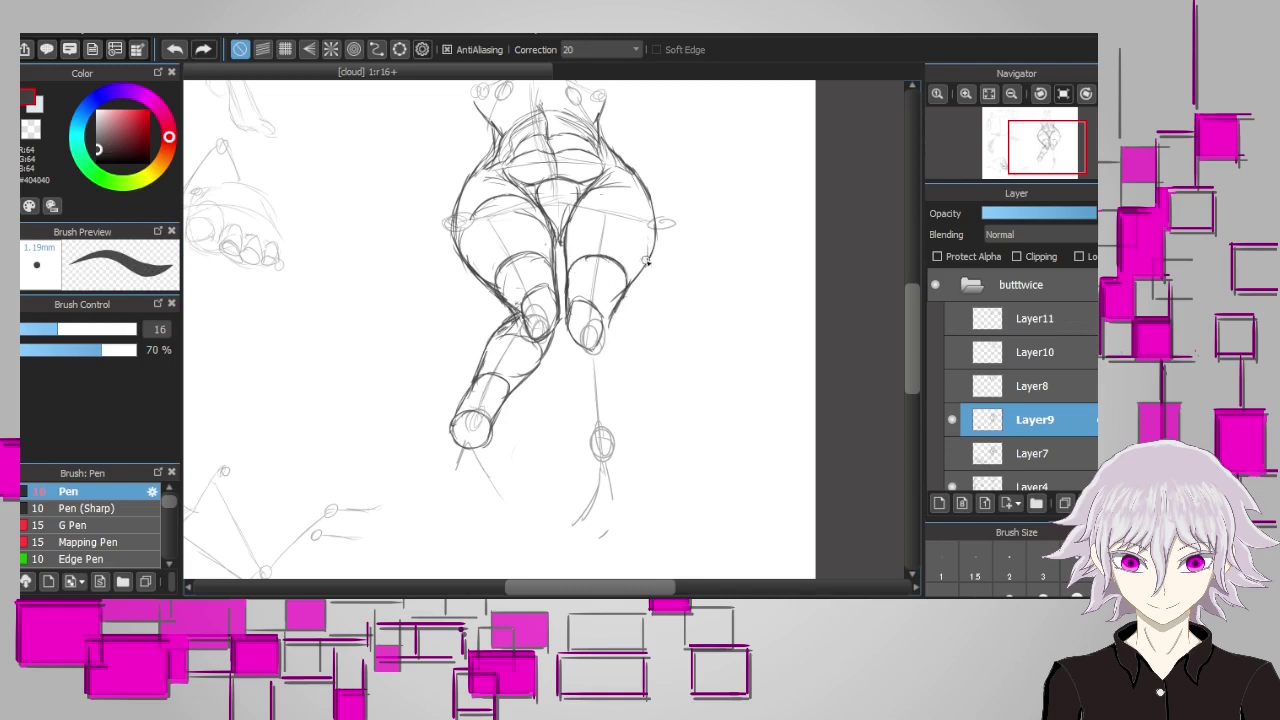
Sketch the straight leg's inner and outer shin contours, ankle oval and cross-contours below the knee
scroll(583, 207, "down", 2)
left_click_drag(608, 252, 622, 388)
mouse_move(584, 372)
left_mouse_down()
mouse_move(606, 412)
mouse_move(570, 265)
mouse_move(494, 258)
left_mouse_up()
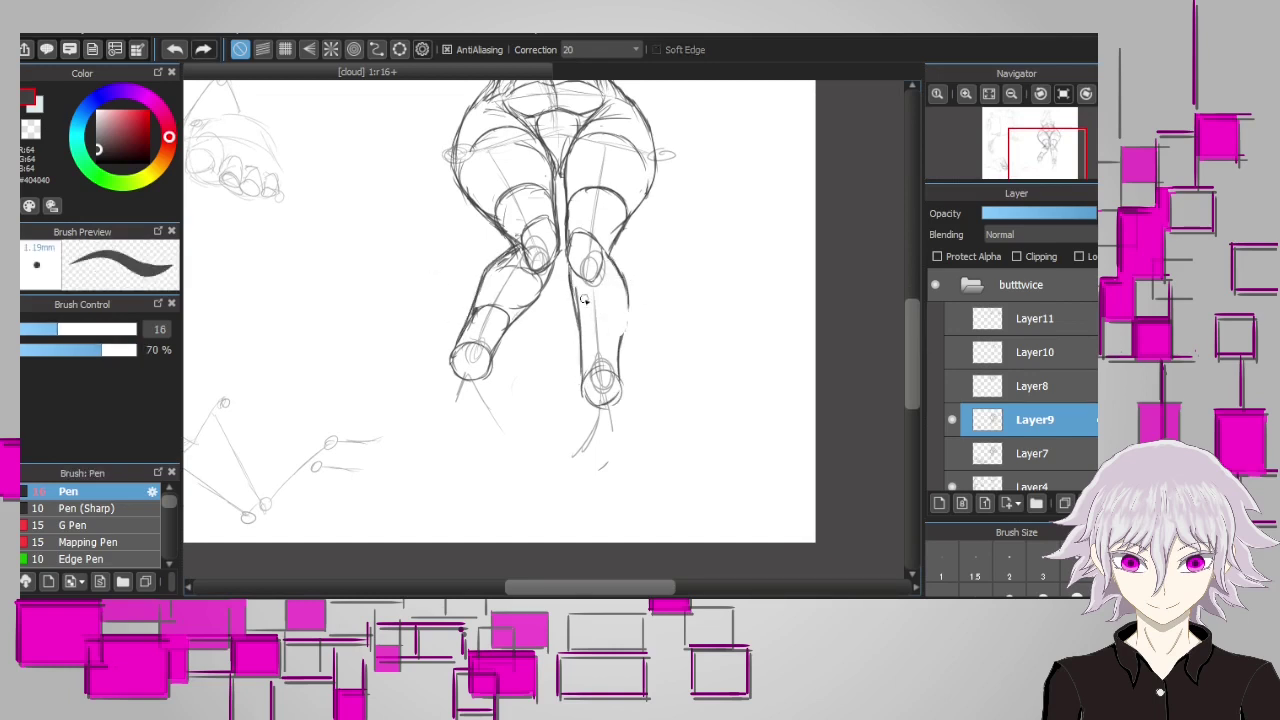
mouse_move(613, 258)
left_mouse_down()
mouse_move(632, 345)
mouse_move(620, 348)
left_mouse_up()
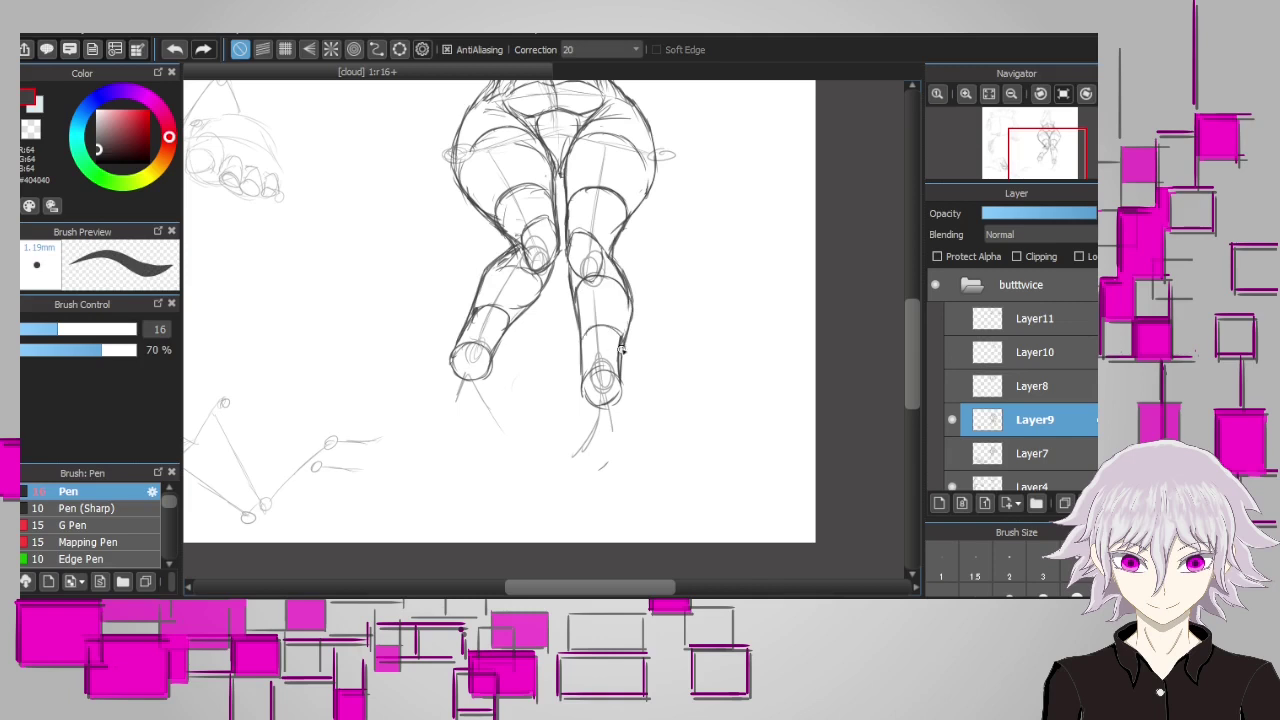
Sketch the bent leg's foot below the ankle oval, with heel, sole and a rounded toe
scroll(588, 228, "up", 2)
left_click_drag(436, 328, 418, 370)
left_click_drag(440, 335, 490, 406)
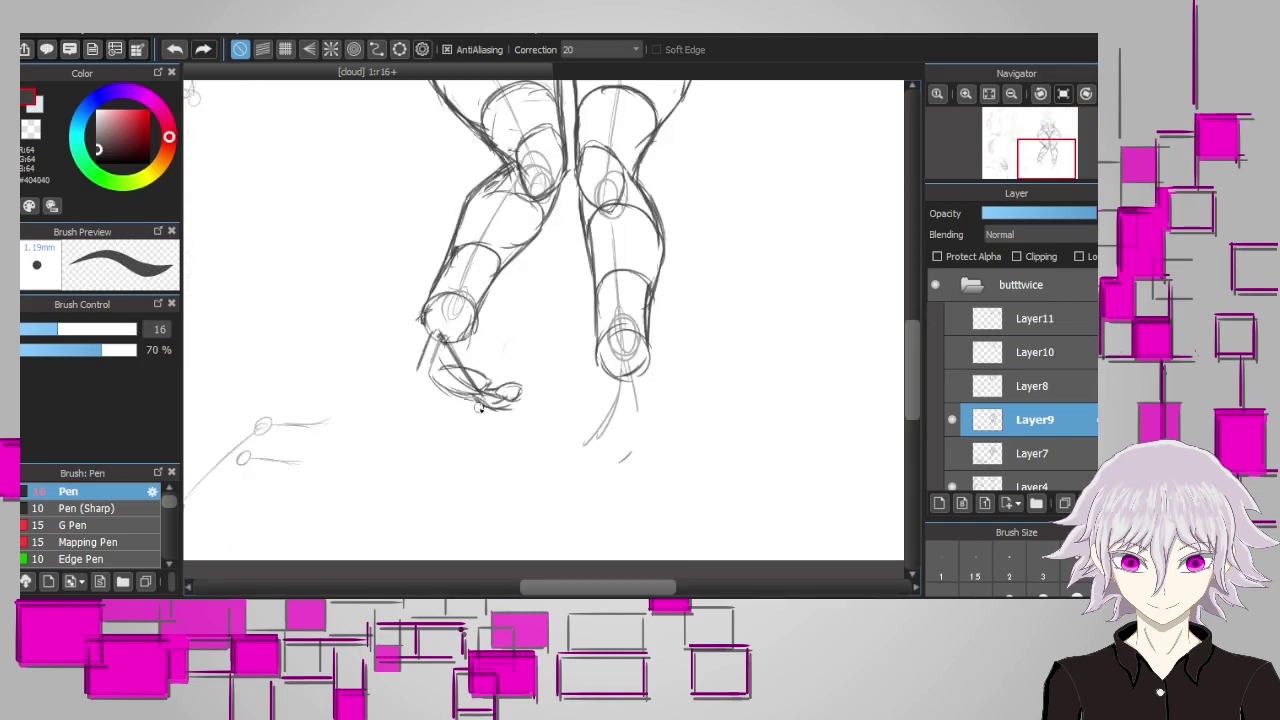
scroll(411, 377, "up", 2)
mouse_move(382, 430)
left_mouse_down()
mouse_move(450, 452)
mouse_move(349, 420)
mouse_move(361, 360)
mouse_move(478, 416)
mouse_move(443, 386)
left_mouse_up()
scroll(393, 405, "down", 1)
scroll(393, 405, "up", 1)
scroll(443, 386, "down", 2)
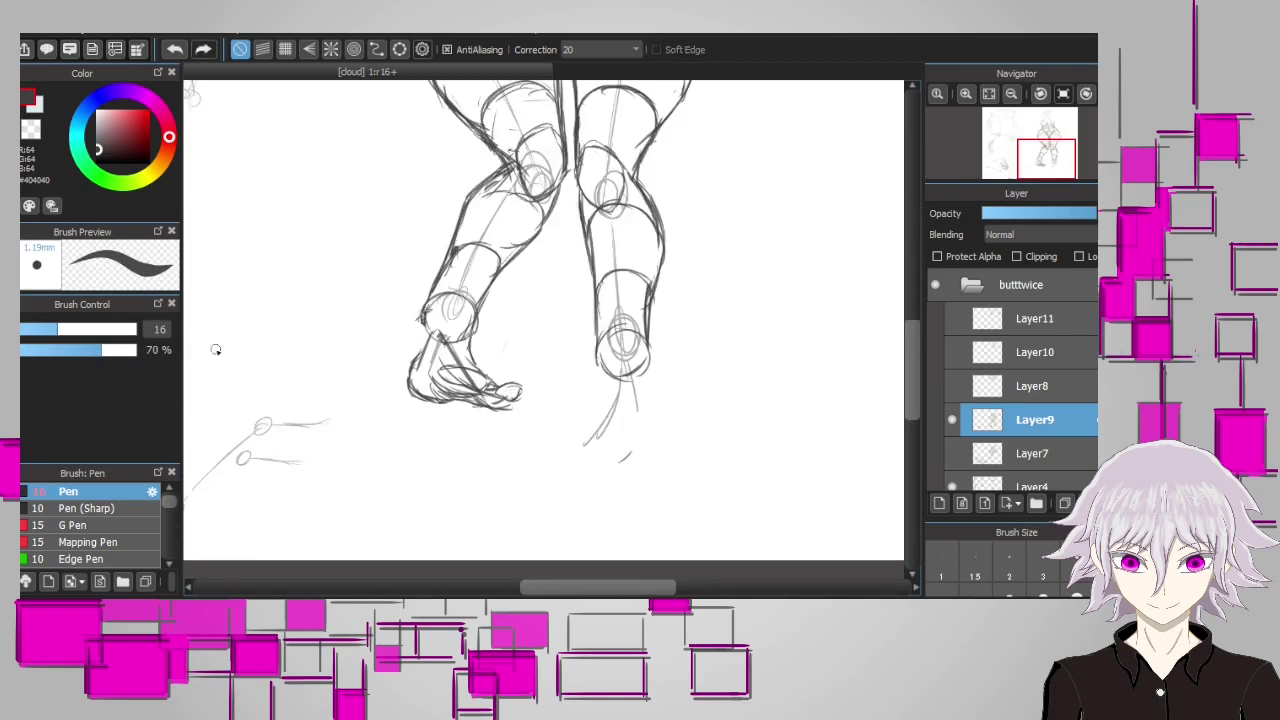
Lasso the new foot, enlarge it with a transform to suit the bent leg, and deselect it
key("l")
left_click_drag(395, 340, 392, 345)
key("ctrl+t")
scroll(480, 400, "down", 1)
left_click_drag(539, 383, 543, 374)
key("Return")
key("ctrl+d")
key("p")
scroll(540, 446, "up", 3)
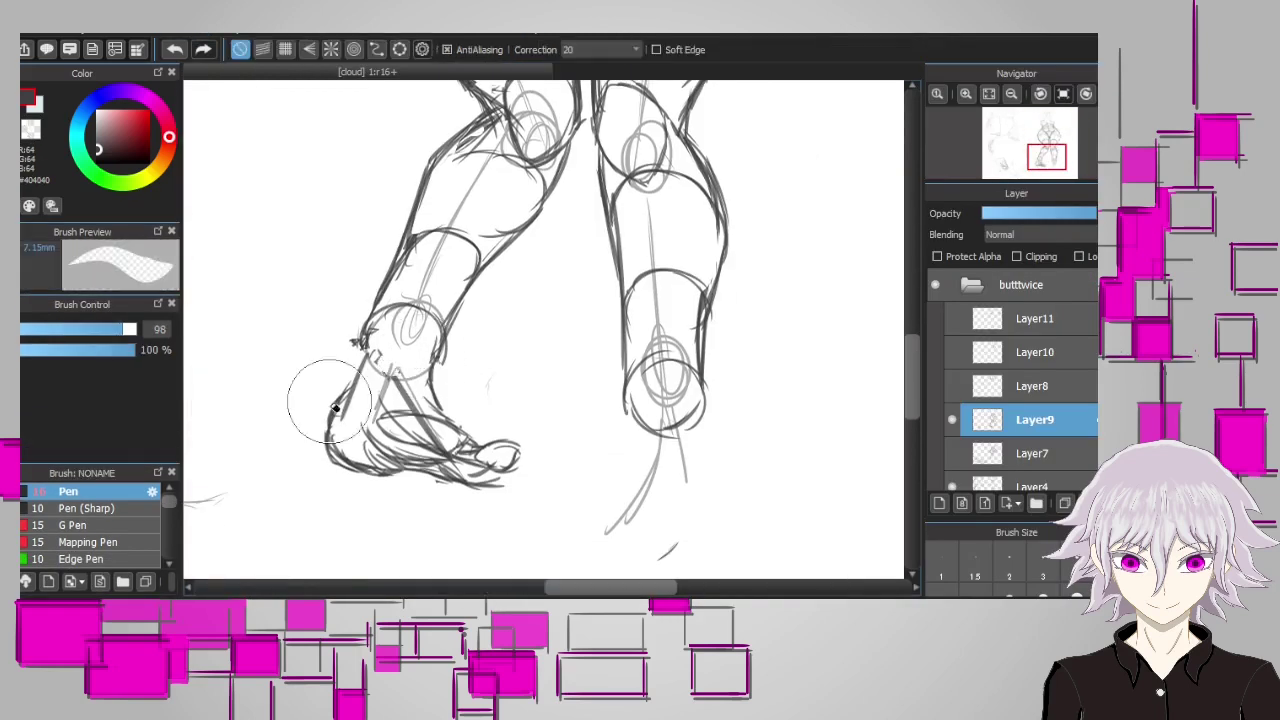
Erase the rough heel and ankle lines of the enlarged foot and redraw its back contour and ankle connection
left_click_drag(350, 386, 330, 430)
mouse_move(376, 310)
left_mouse_down()
mouse_move(340, 405)
mouse_move(383, 383)
mouse_move(332, 450)
left_mouse_up()
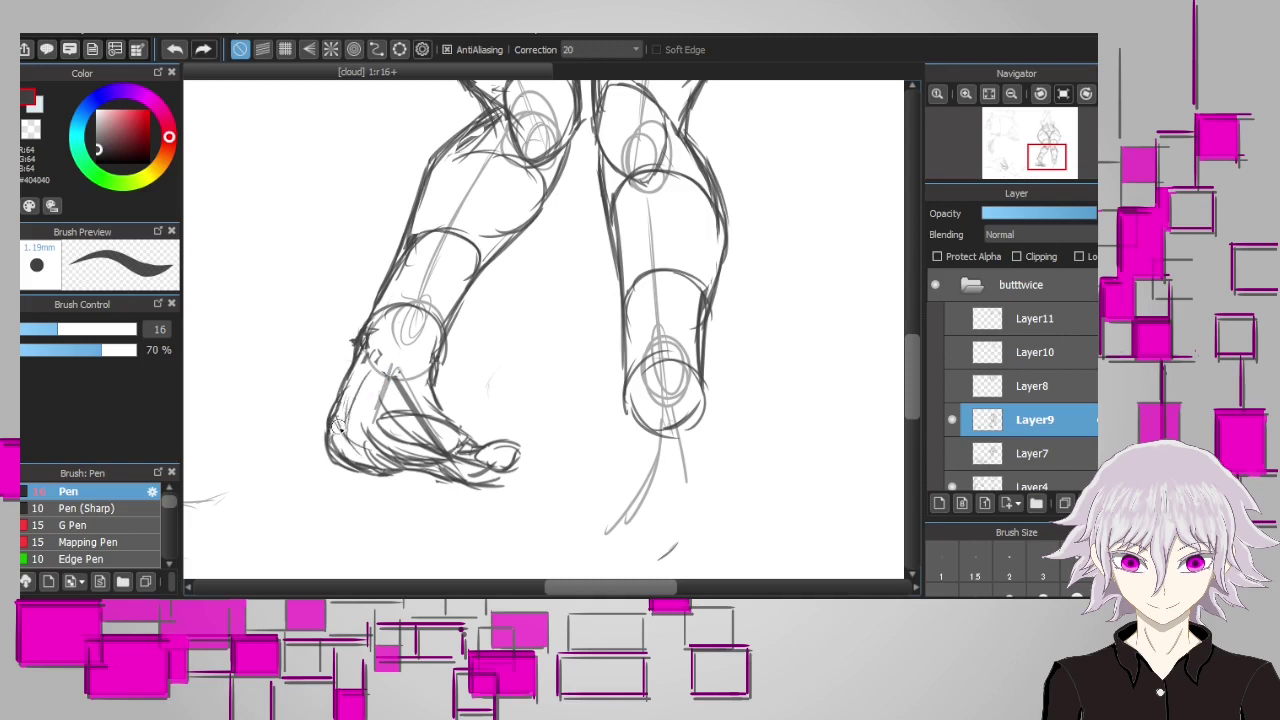
left_click_drag(345, 385, 365, 460)
left_click_drag(360, 365, 385, 385)
scroll(846, 317, "down", 3)
scroll(911, 341, "up", 3)
scroll(911, 341, "down", 3)
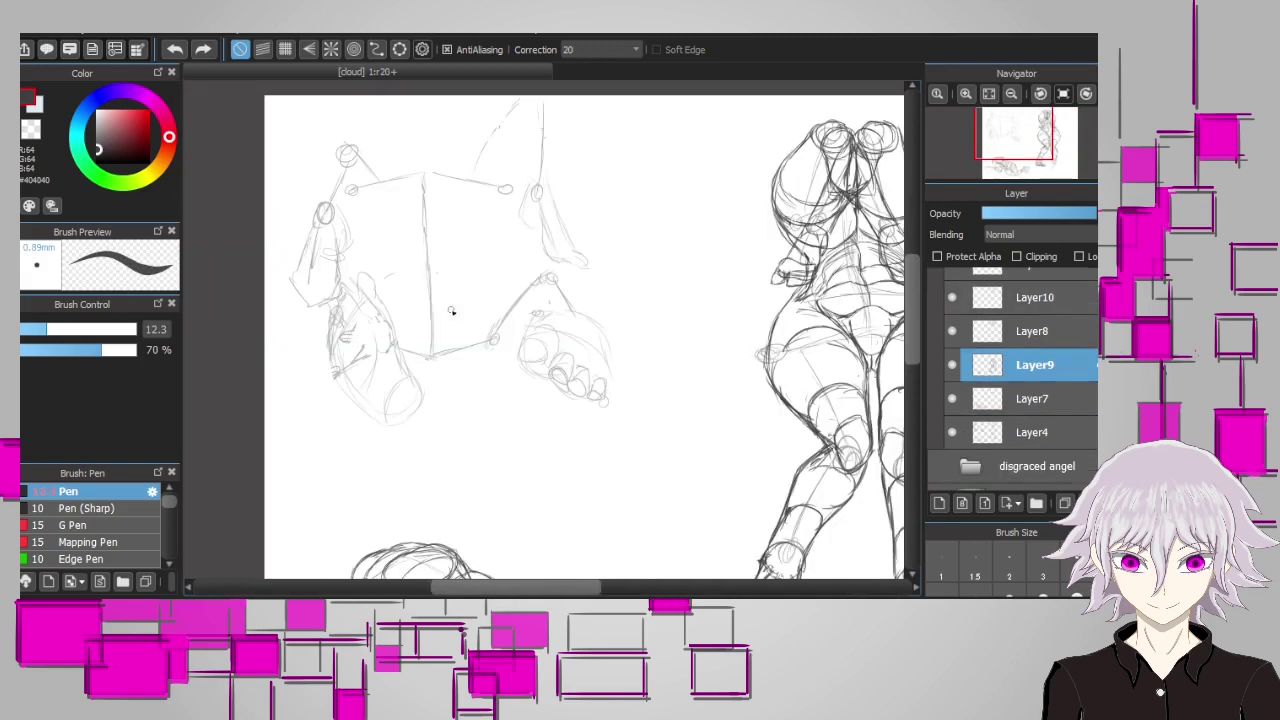
Block in the front-view stick figure's domed pelvis and the ribcage's upper arc on Layer9, erasing stray strokes
left_click_drag(394, 279, 512, 332)
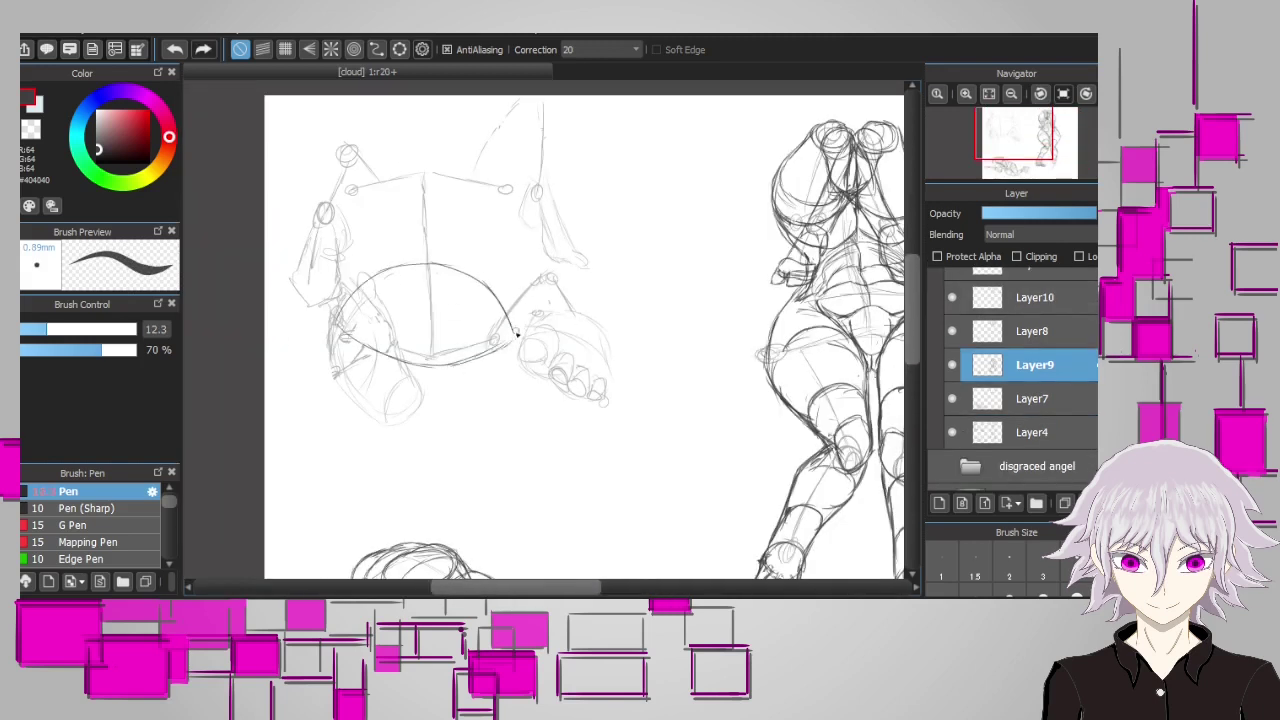
key("ctrl+z")
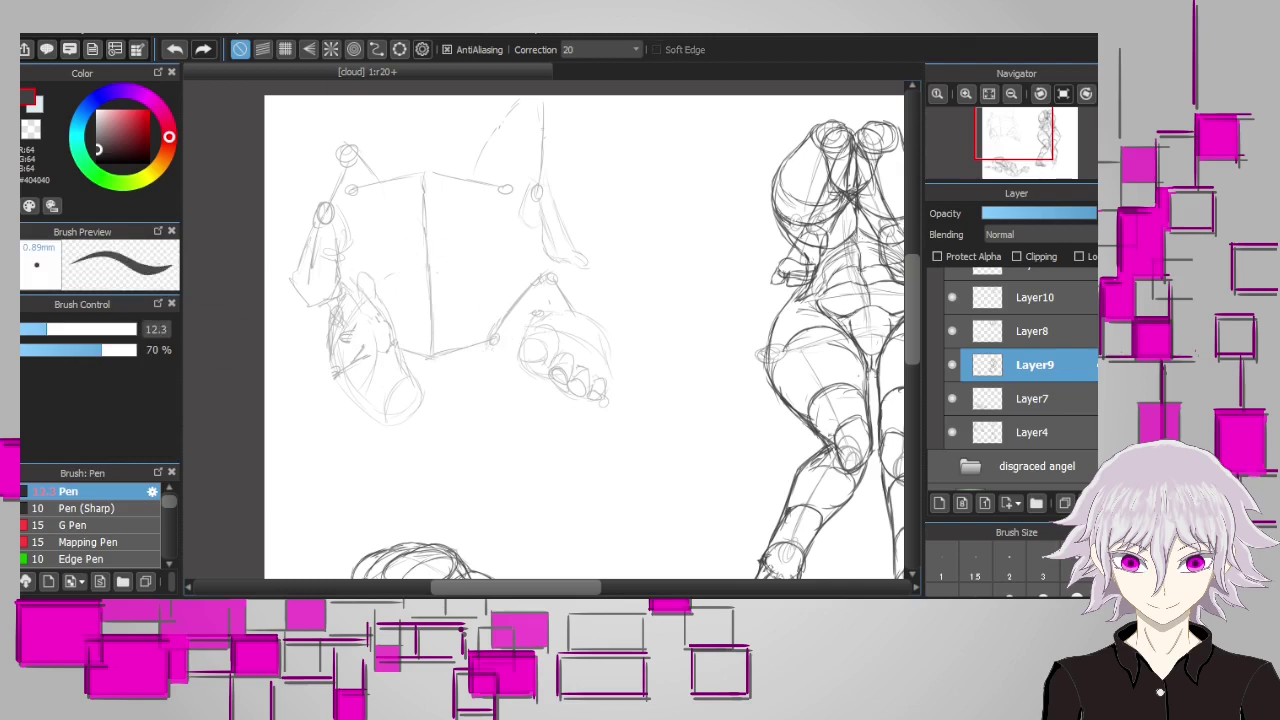
mouse_move(346, 334)
left_mouse_down()
mouse_move(440, 265)
mouse_move(516, 340)
mouse_move(345, 338)
left_mouse_up()
mouse_move(345, 188)
left_mouse_down()
mouse_move(362, 232)
mouse_move(515, 186)
left_mouse_up()
mouse_move(348, 190)
left_mouse_down()
mouse_move(400, 172)
mouse_move(512, 186)
left_mouse_up()
key("e")
left_click_drag(446, 250, 496, 236)
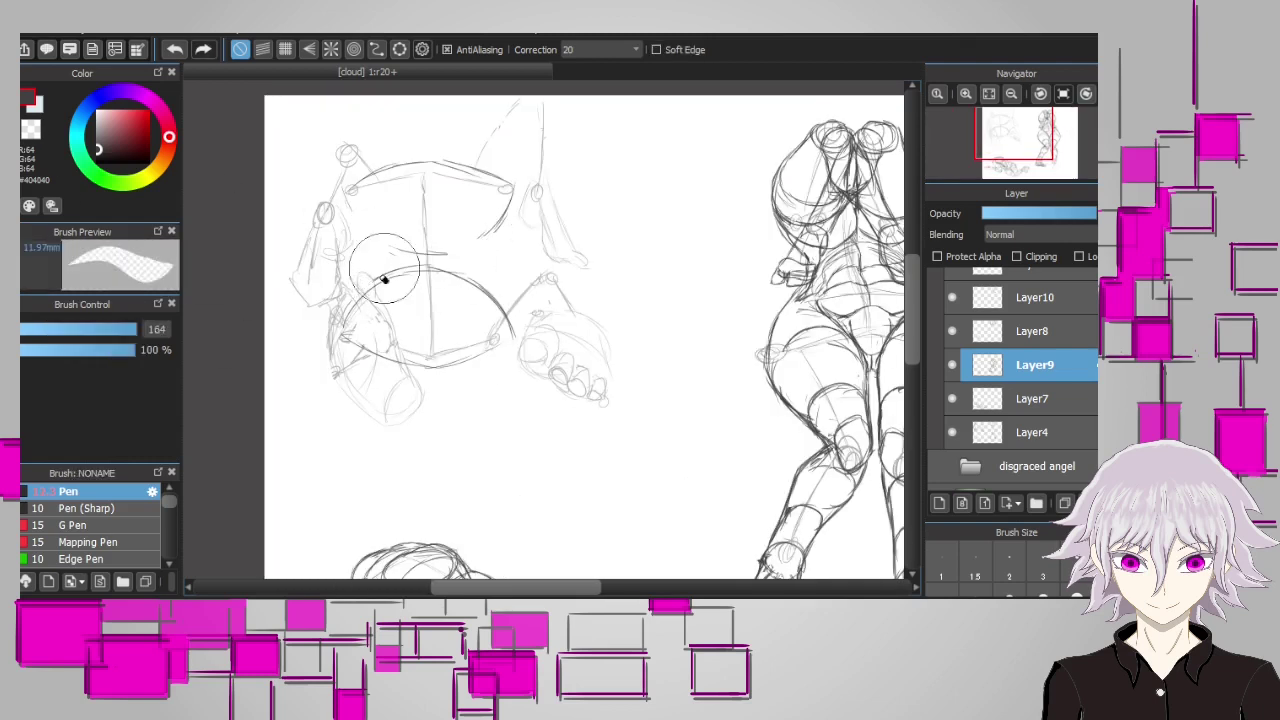
Close the ribcage with a lower curve and add flattened ovals at the ribcage's base and the pelvis's top
key("b")
left_click_drag(382, 266, 490, 304)
mouse_move(346, 196)
left_mouse_down()
mouse_move(380, 240)
mouse_move(494, 230)
left_mouse_up()
left_click_drag(116, 328, 123, 327)
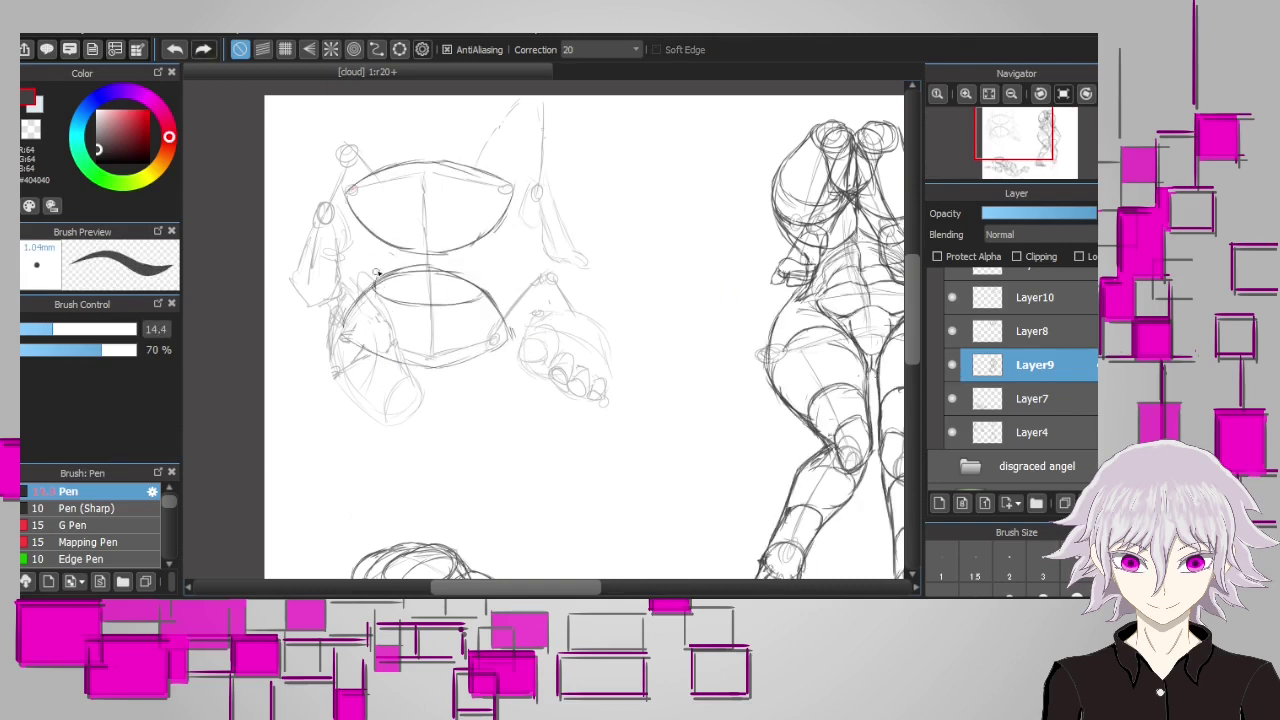
left_click_drag(376, 266, 480, 262)
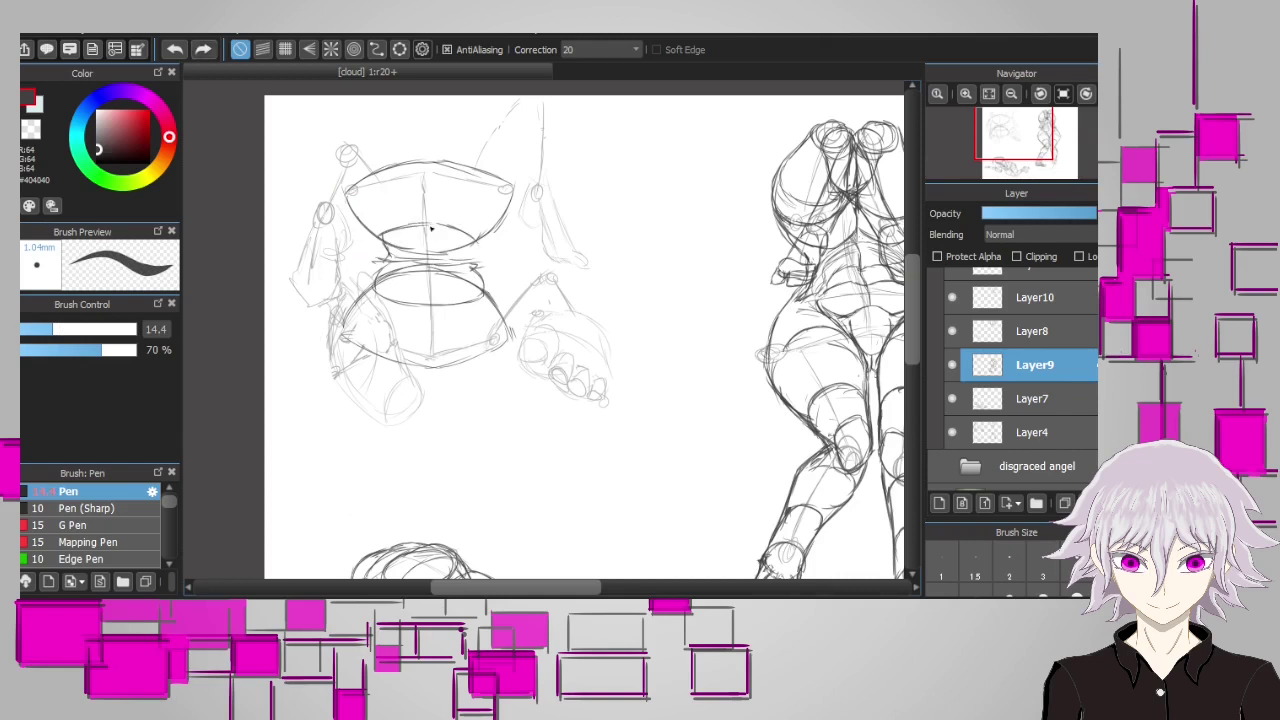
Connect the ribcage and pelvis with pinched waist contours and strengthen the torso's centre line, flipping the canvas to check symmetry
scroll(400, 240, "up", 3)
scroll(400, 240, "down", 1)
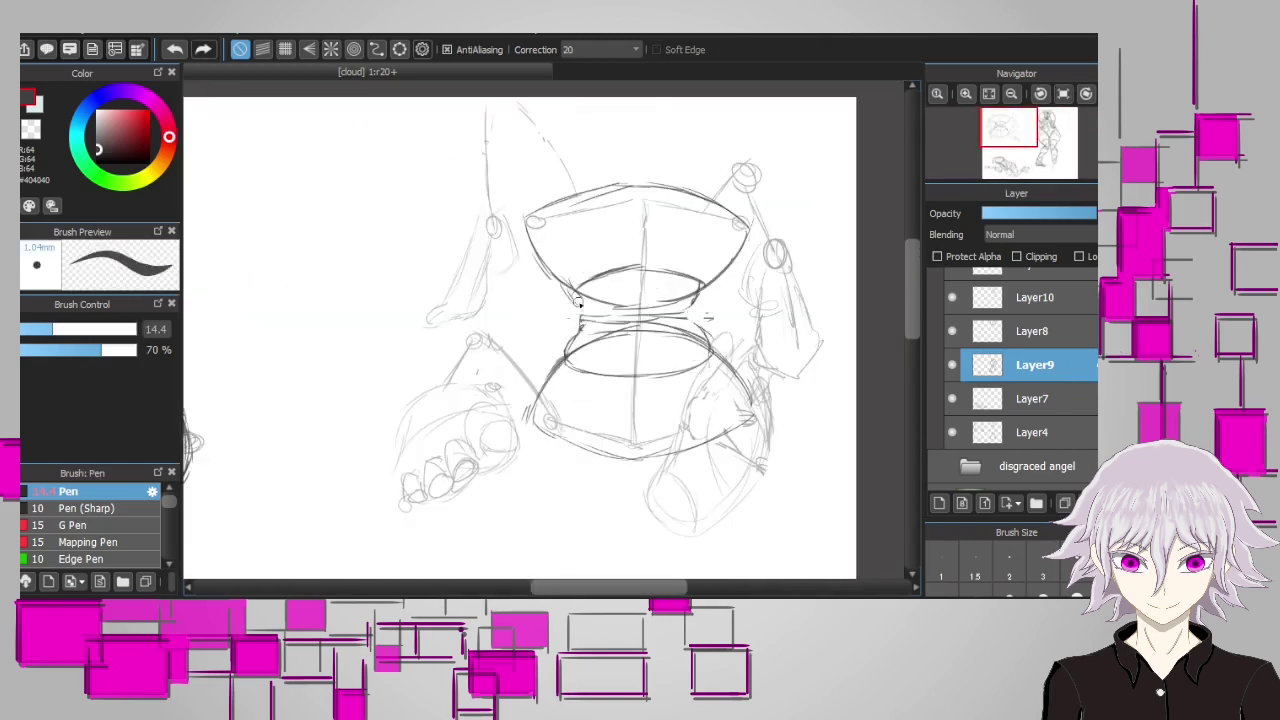
key("h")
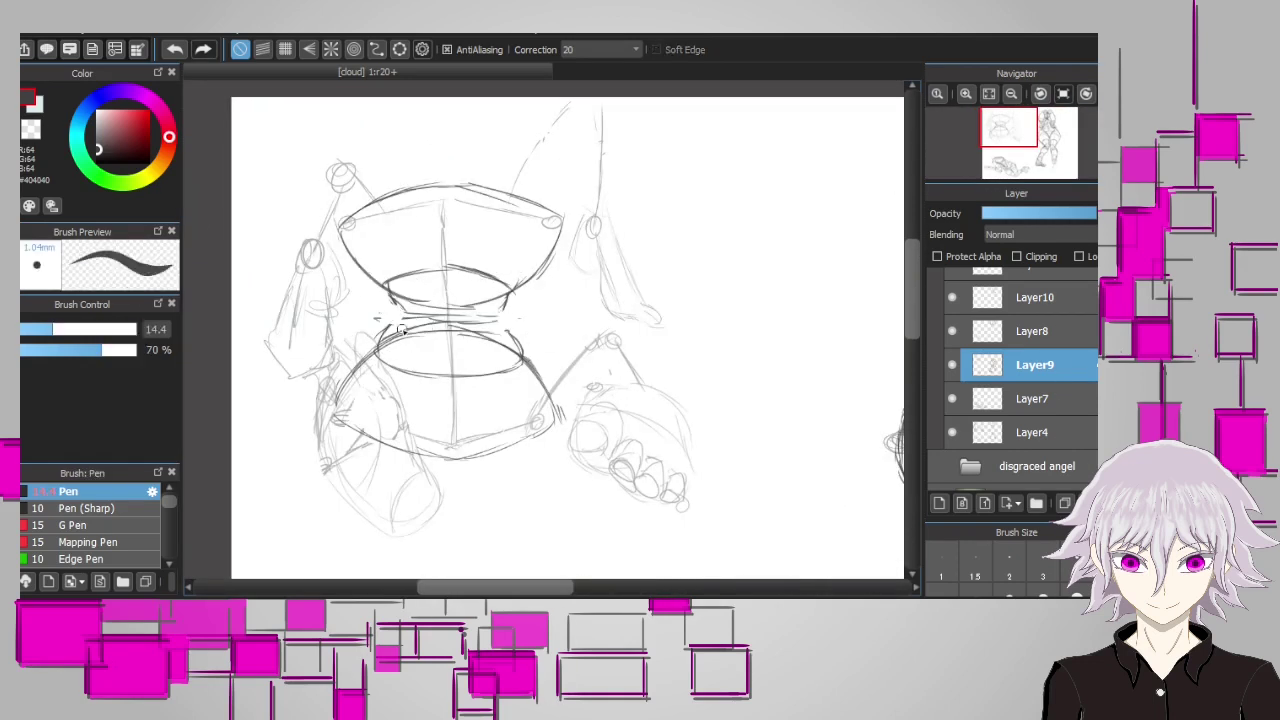
key("h")
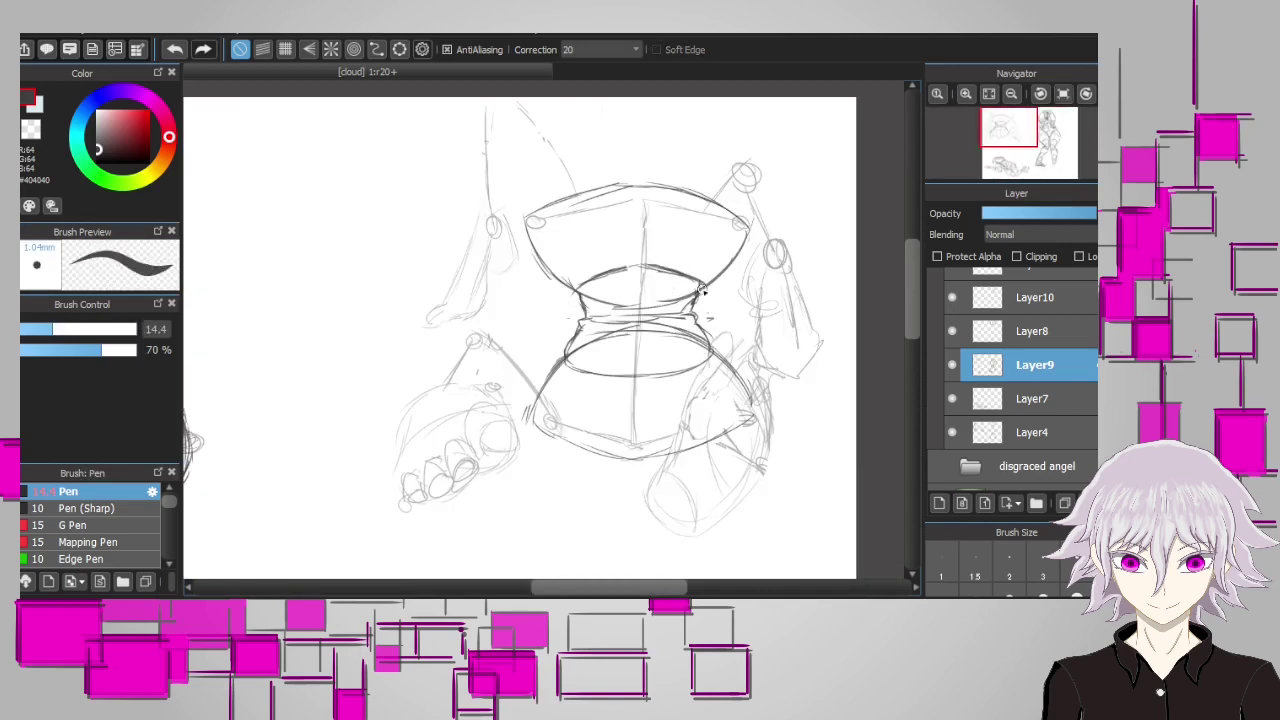
key("h")
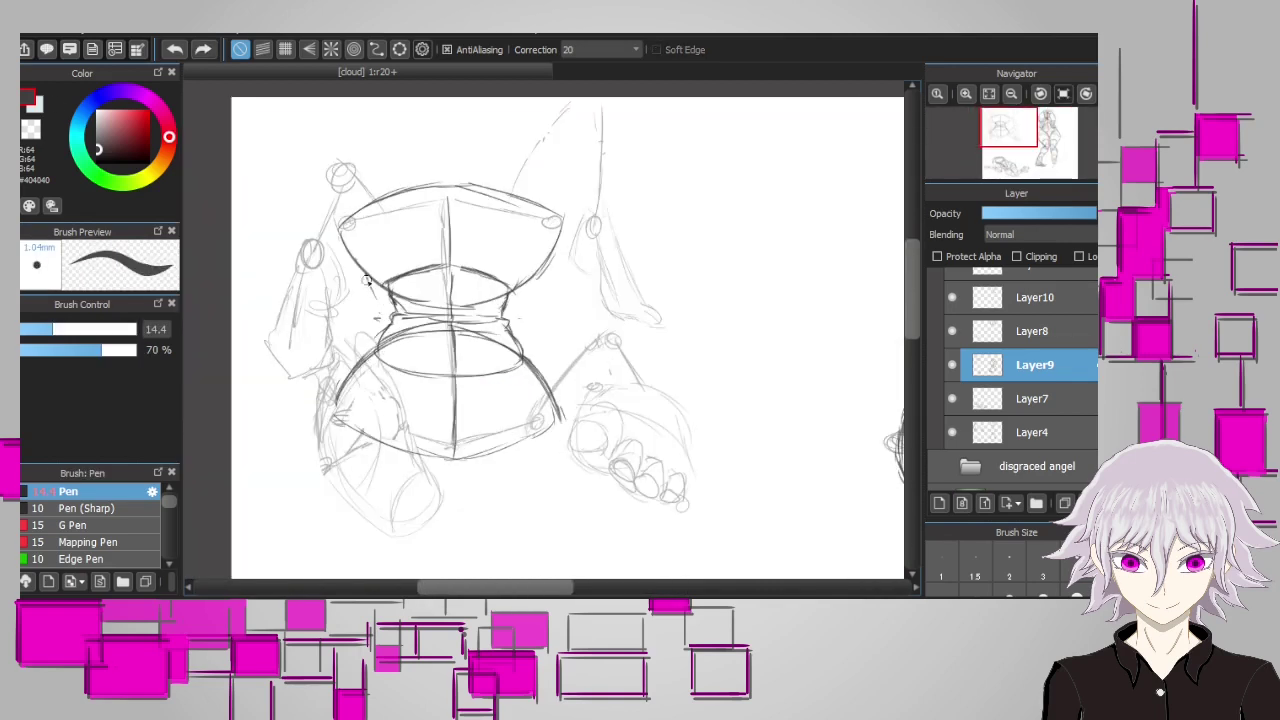
mouse_move(367, 281)
left_mouse_down()
mouse_move(382, 313)
mouse_move(372, 345)
left_mouse_up()
left_click_drag(508, 272, 513, 323)
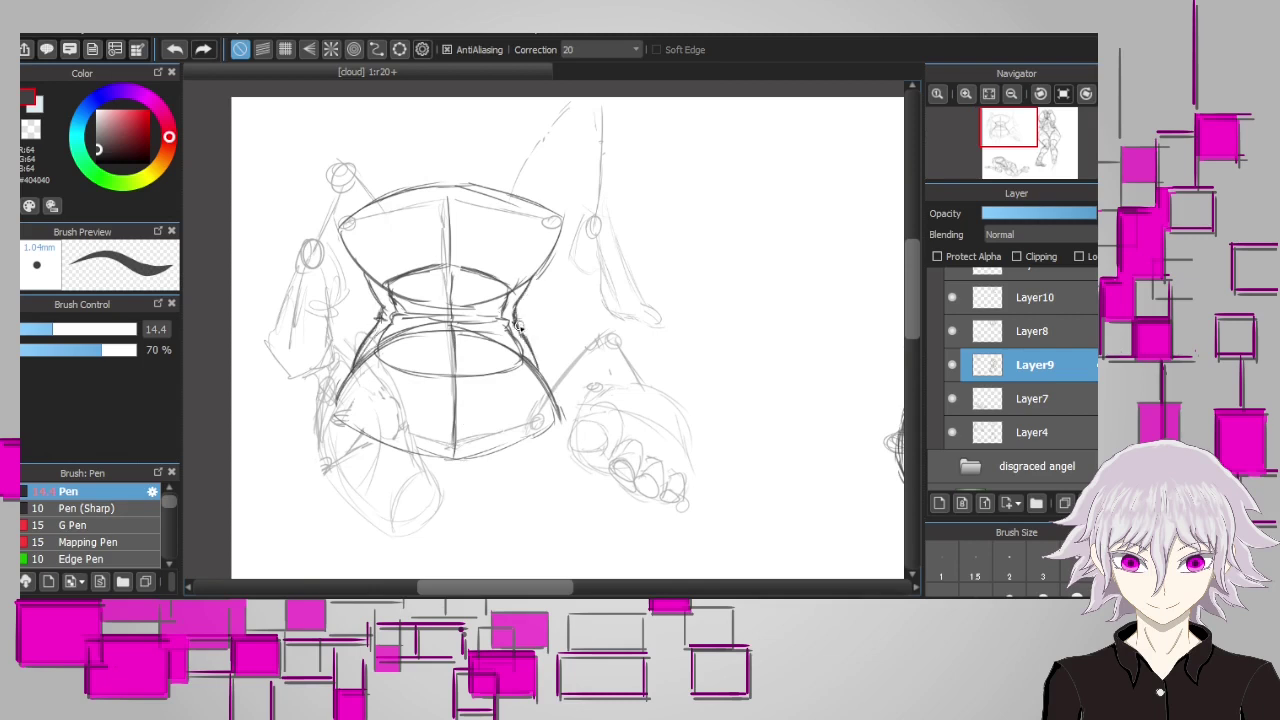
Undo the last waist strokes, erase the rough edges and redraw both waist contours down to the hips
key("h")
key("h")
key("ctrl+z")
key("ctrl+z")
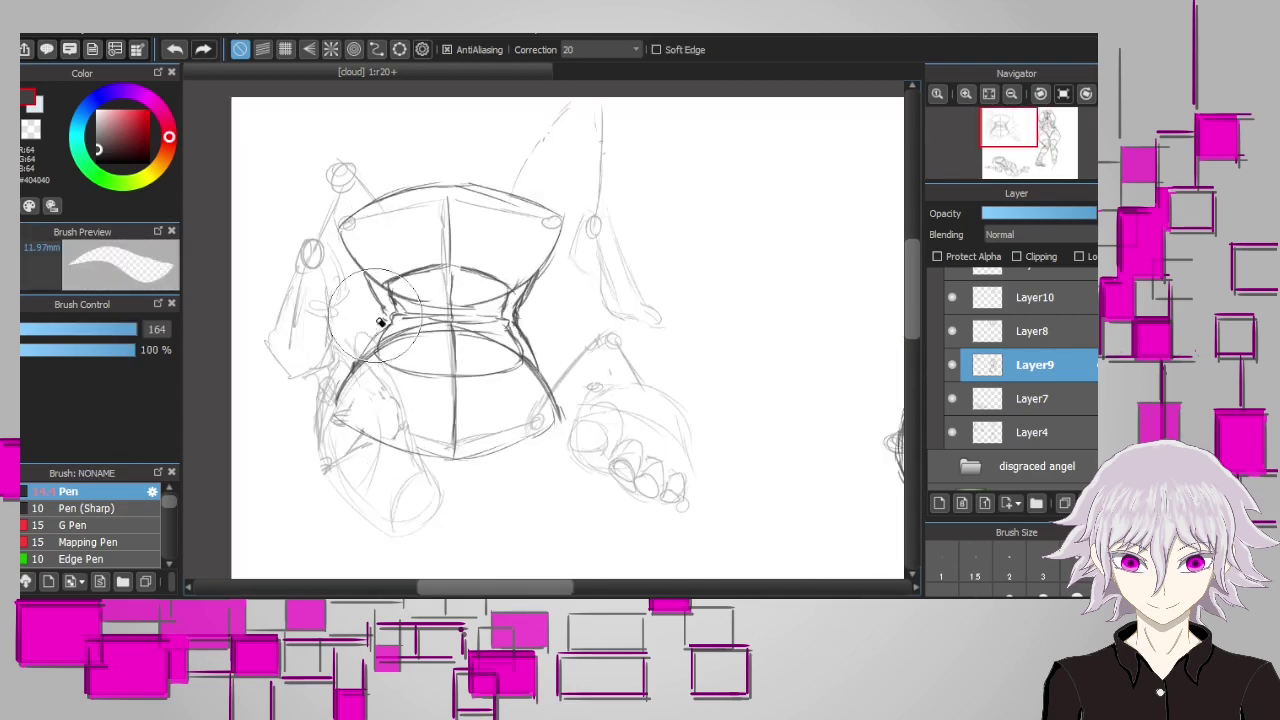
left_click_drag(510, 314, 530, 346)
left_click_drag(384, 304, 358, 364)
left_click_drag(530, 348, 540, 372)
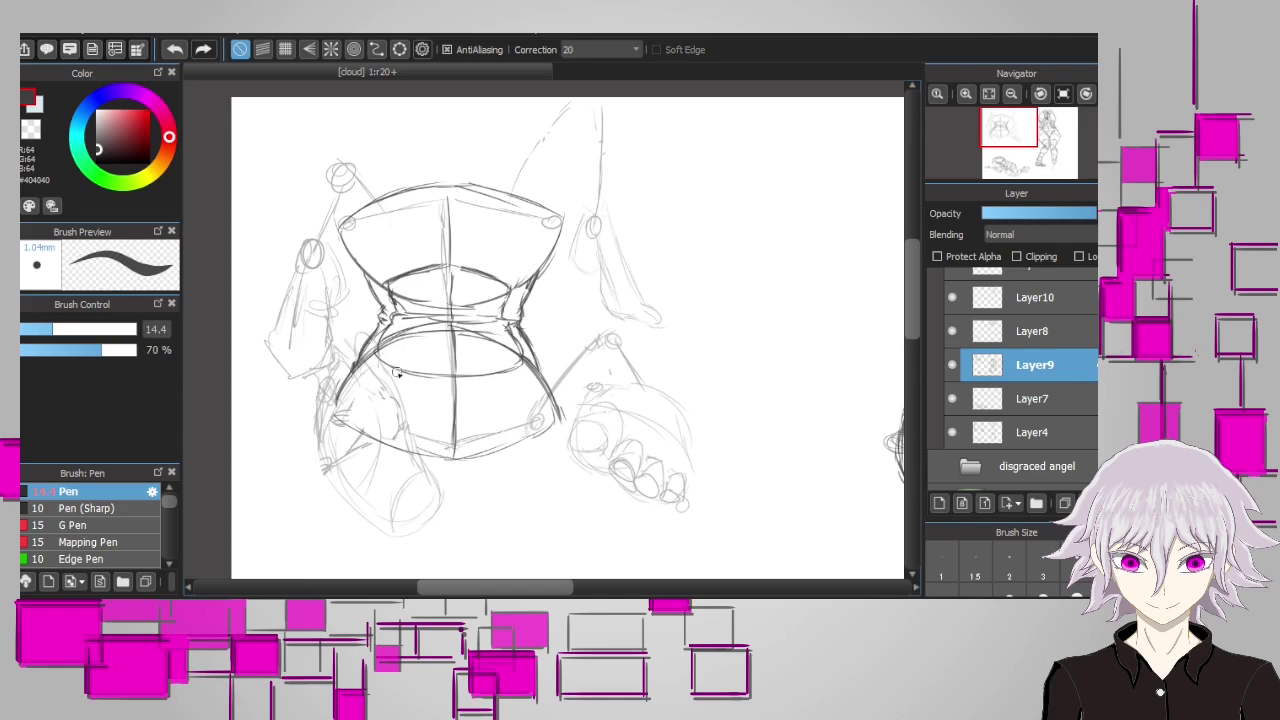
Draw the pelvis's cross-contour and the two inward-curving groin lines meeting at the centre, erasing the first rounded attempt
mouse_move(384, 358)
left_mouse_down()
mouse_move(406, 403)
mouse_move(512, 372)
left_mouse_up()
left_click_drag(400, 402, 430, 442)
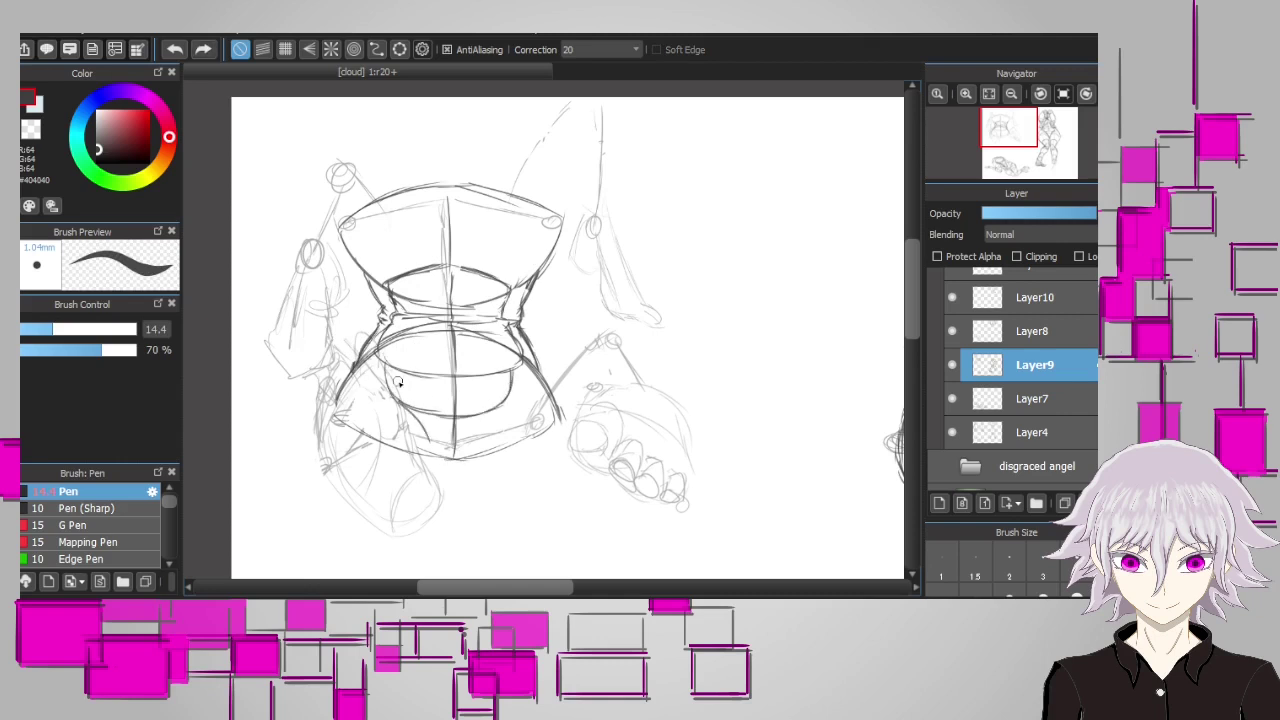
mouse_move(376, 366)
left_mouse_down()
mouse_move(446, 458)
mouse_move(520, 372)
mouse_move(546, 368)
mouse_move(476, 440)
left_mouse_up()
key("e")
left_click_drag(430, 380, 386, 438)
key("n")
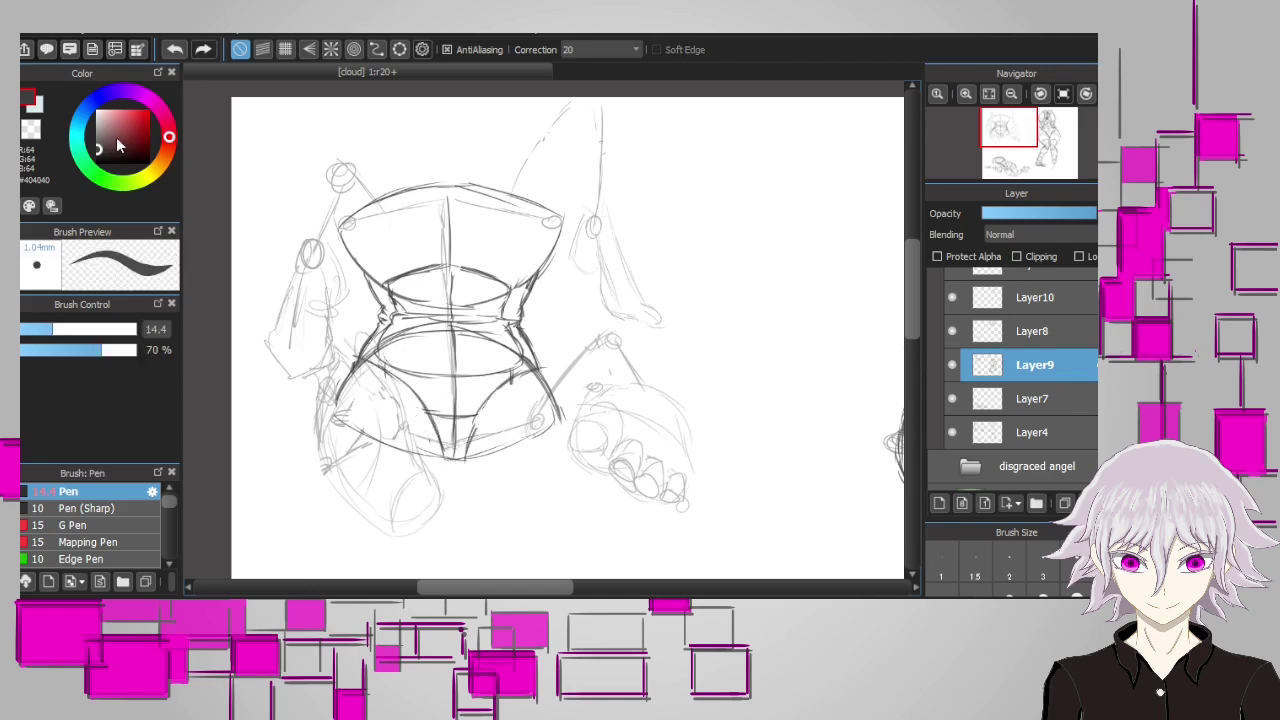
left_click_drag(506, 382, 472, 434)
Draw the rounded hip and buttock contours beneath the pelvis and two curved contours under the chest
mouse_move(340, 449)
left_mouse_down()
mouse_move(357, 476)
mouse_move(334, 449)
mouse_move(519, 481)
mouse_move(485, 489)
mouse_move(568, 448)
left_mouse_up()
left_click_drag(540, 364, 572, 438)
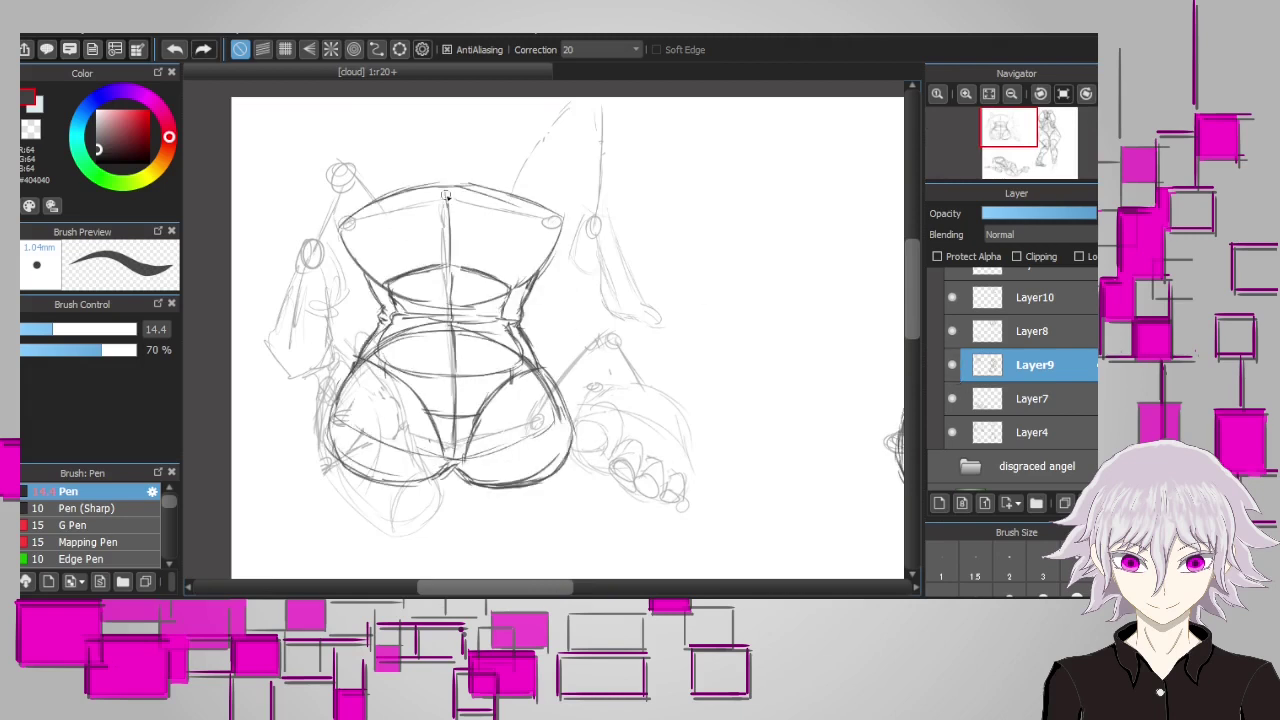
mouse_move(452, 245)
left_mouse_down()
mouse_move(540, 270)
mouse_move(369, 272)
left_mouse_up()
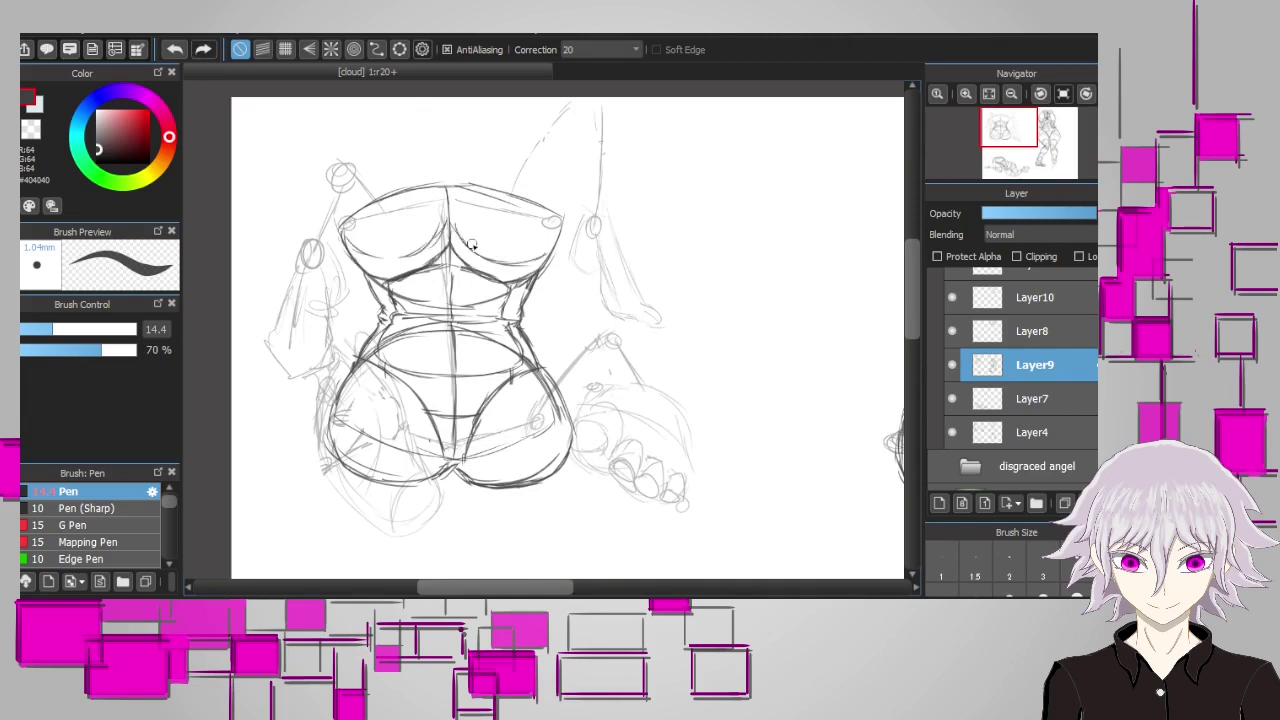
Switch to Layer8 and outline the sole-forward foot beside the hip, with its curved ball line and outer edge
key("alt+]")
scroll(580, 455, "up", 2)
left_click_drag(472, 414, 636, 484)
key("ctrl+z")
mouse_move(470, 420)
left_mouse_down()
mouse_move(479, 373)
mouse_move(579, 361)
left_mouse_up()
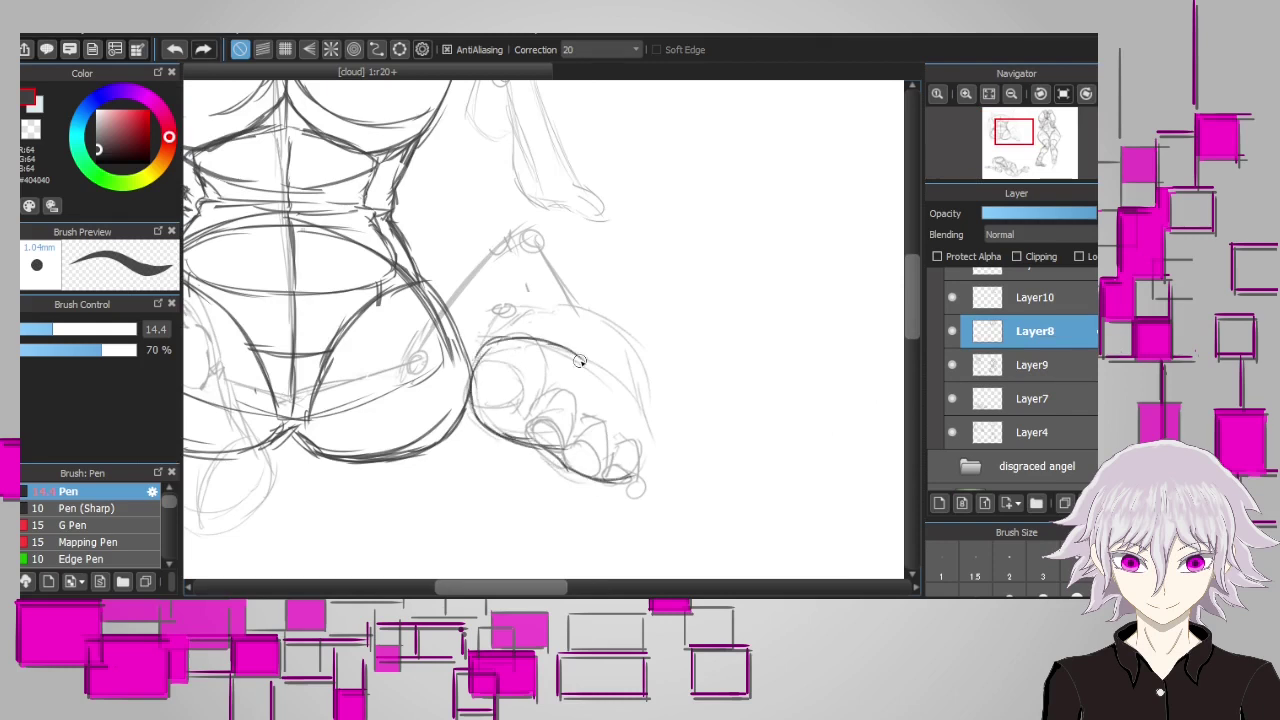
left_click_drag(505, 320, 572, 303)
left_click_drag(600, 313, 636, 390)
left_click_drag(592, 290, 606, 312)
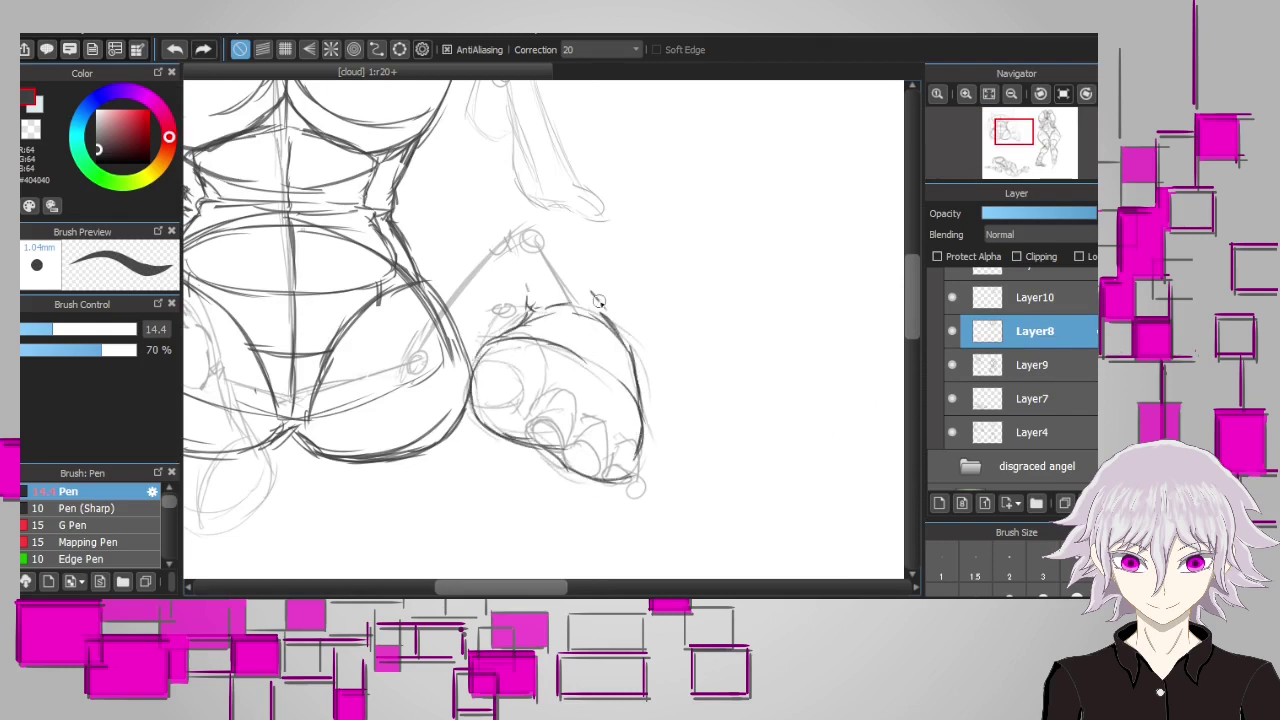
Draw the big toe and the row of smaller rounded toes along the sole-forward foot's lower edge
scroll(580, 310, "down", 2)
mouse_move(494, 286)
left_mouse_down()
mouse_move(512, 335)
mouse_move(482, 311)
mouse_move(513, 297)
mouse_move(524, 360)
mouse_move(628, 415)
left_mouse_up()
mouse_move(596, 375)
left_mouse_down()
mouse_move(629, 410)
mouse_move(645, 362)
mouse_move(636, 392)
mouse_move(622, 392)
left_mouse_up()
left_click_drag(580, 336, 562, 372)
scroll(528, 341, "down", 2)
scroll(646, 434, "up", 2)
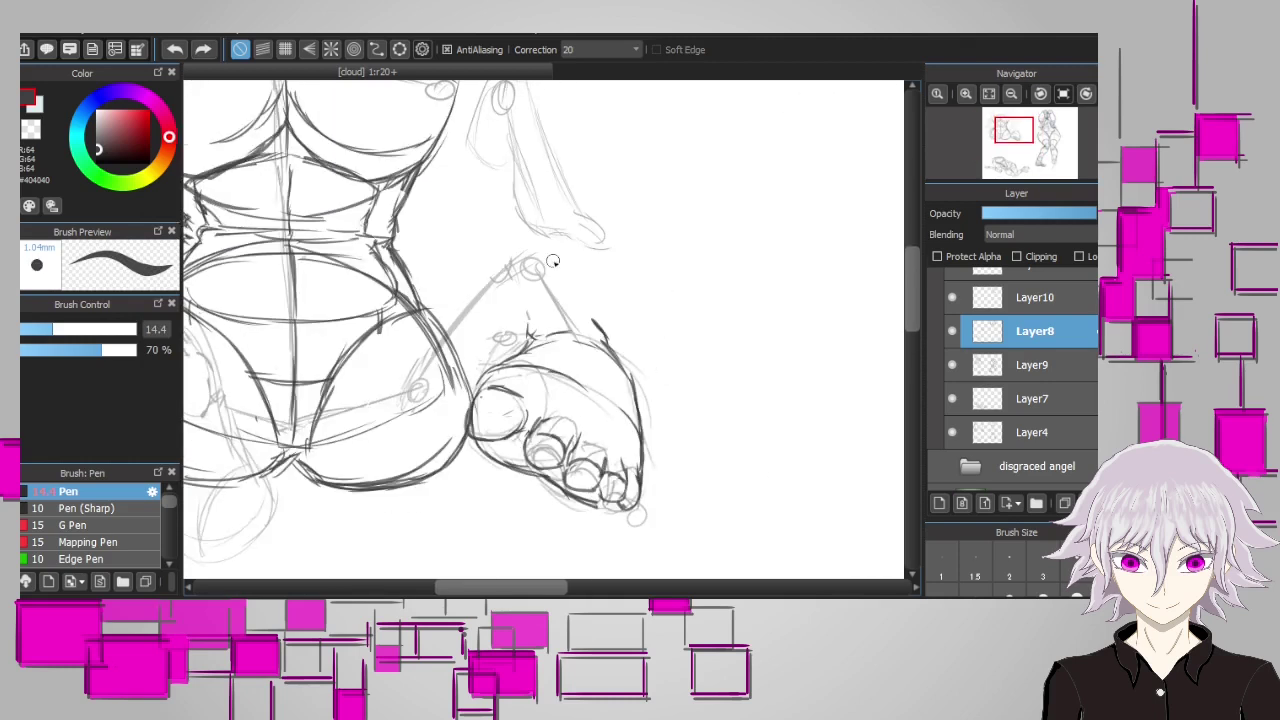
Sketch the rounded heel, arch contour and outer edge above the ball of the sole-forward foot, cleaning up with the eraser
mouse_move(510, 249)
left_mouse_down()
mouse_move(557, 268)
mouse_move(556, 300)
mouse_move(524, 336)
left_mouse_up()
mouse_move(555, 258)
left_mouse_down()
mouse_move(576, 294)
mouse_move(520, 340)
mouse_move(530, 334)
left_mouse_up()
left_click_drag(568, 284, 604, 334)
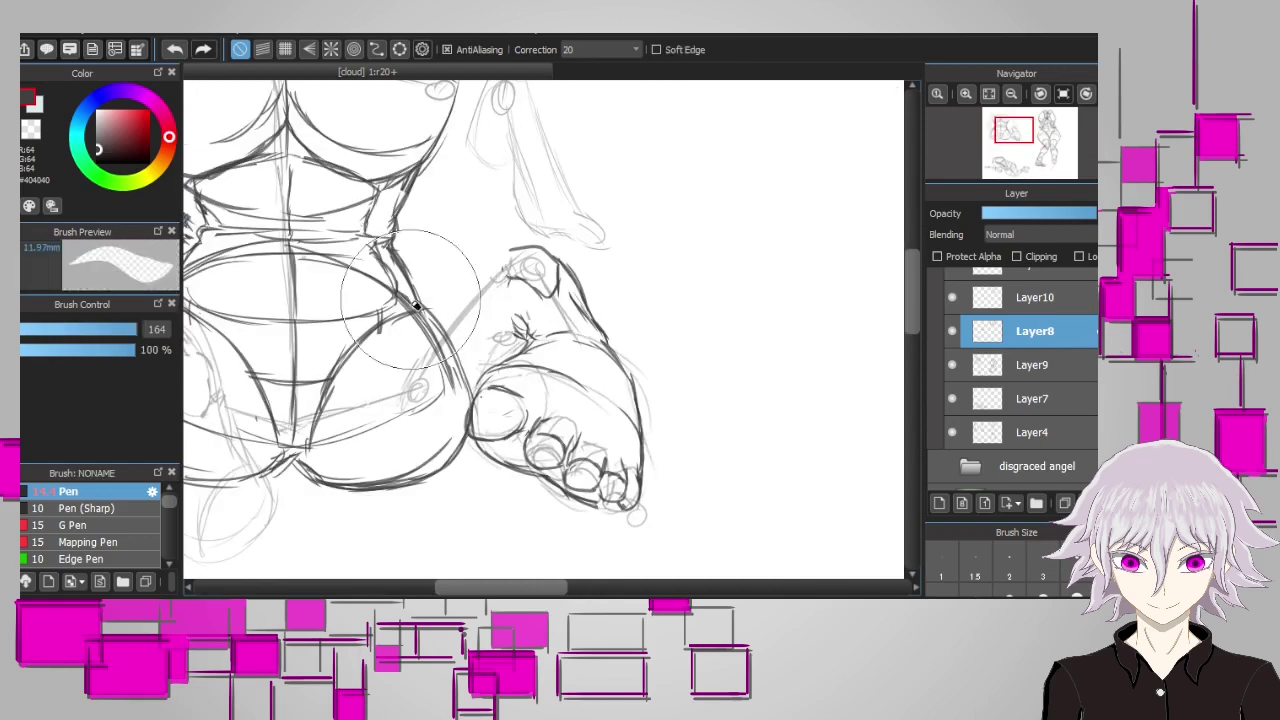
mouse_move(510, 328)
left_mouse_down()
mouse_move(493, 285)
mouse_move(502, 345)
left_mouse_up()
left_click_drag(552, 268, 560, 258)
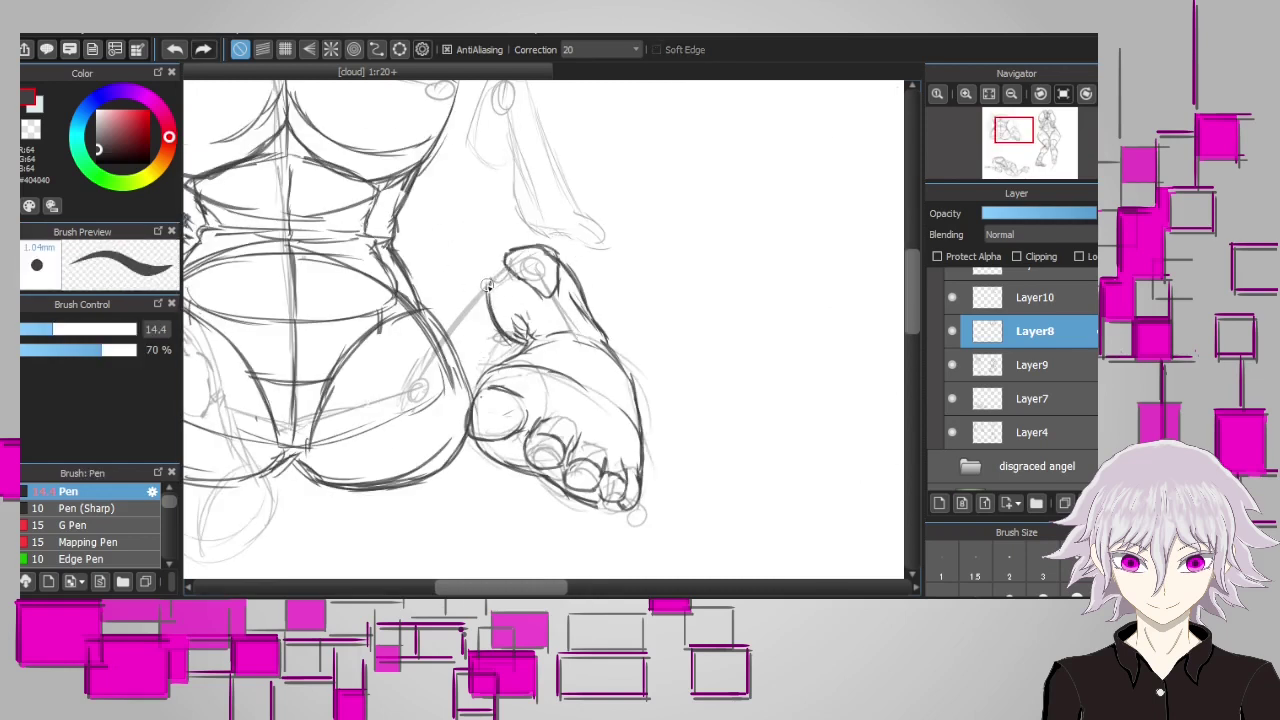
Draw the folded leg's contours from the hip to the raised foot, with rounded thigh and shin cross-contours
scroll(490, 300, "down", 2)
mouse_move(390, 407)
left_mouse_down()
mouse_move(427, 340)
mouse_move(508, 286)
left_mouse_up()
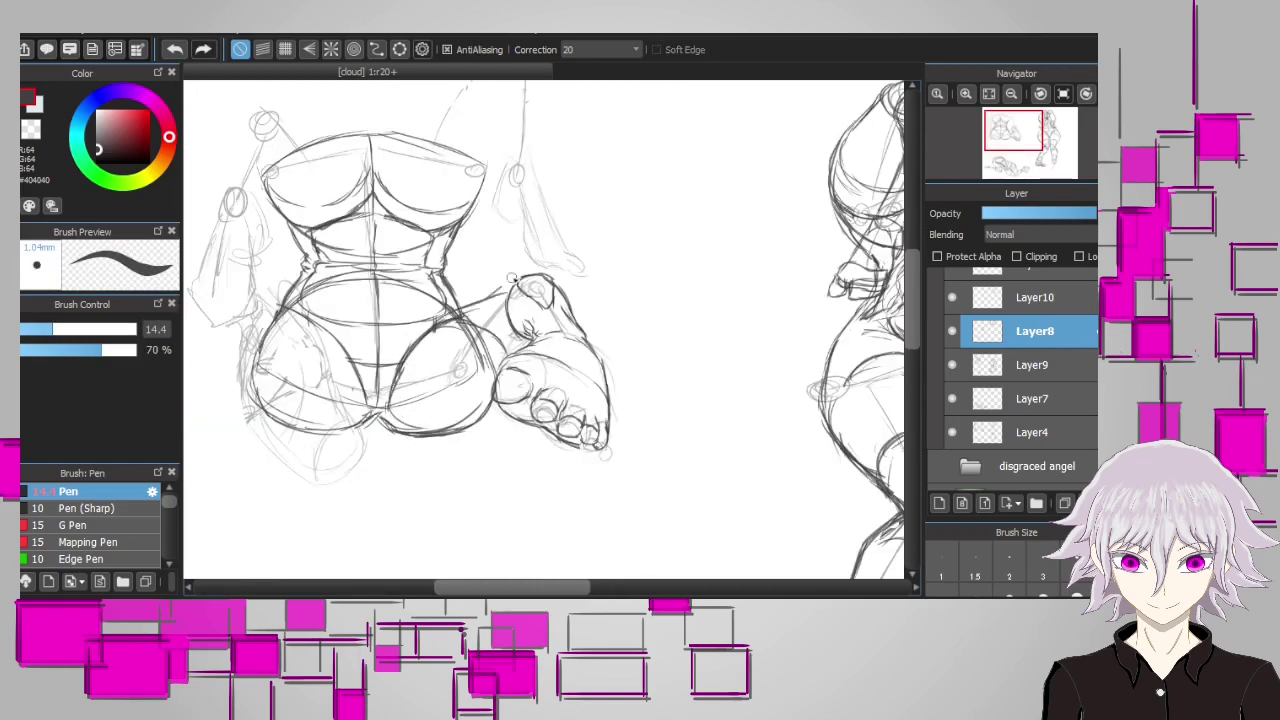
scroll(540, 330, "up", 2)
mouse_move(362, 342)
left_mouse_down()
mouse_move(340, 444)
mouse_move(466, 425)
left_mouse_up()
left_click_drag(412, 306, 418, 310)
scroll(520, 466, "down", 2)
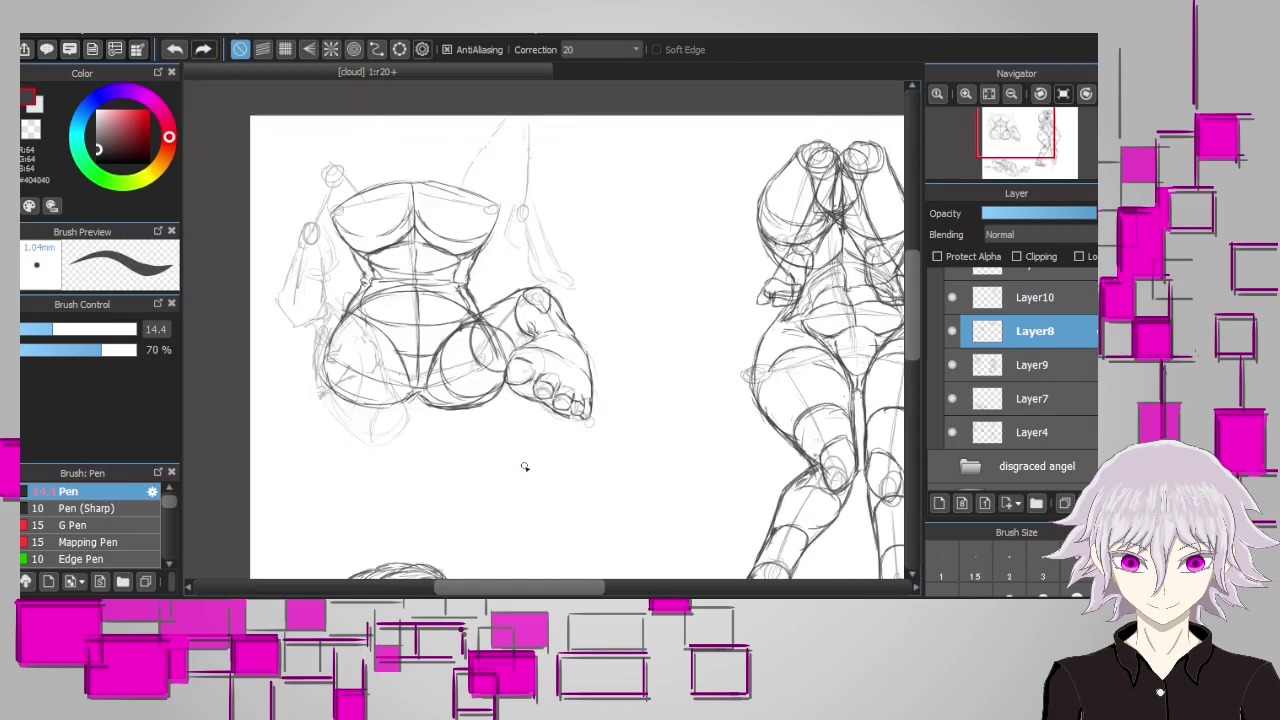
Add curved cross-contours across the ball and arch of the sole-forward foot
scroll(561, 422, "up", 2)
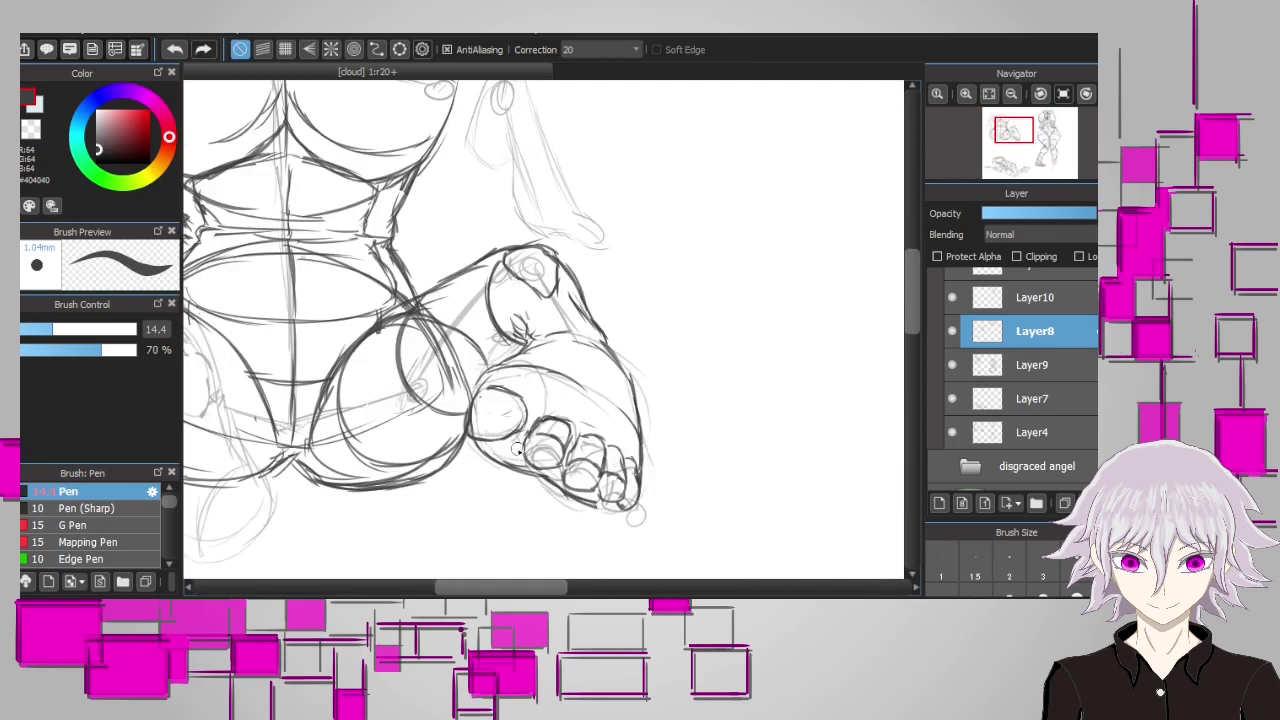
left_click_drag(515, 367, 600, 405)
scroll(540, 400, "down", 2)
scroll(540, 380, "up", 2)
left_click_drag(505, 335, 588, 278)
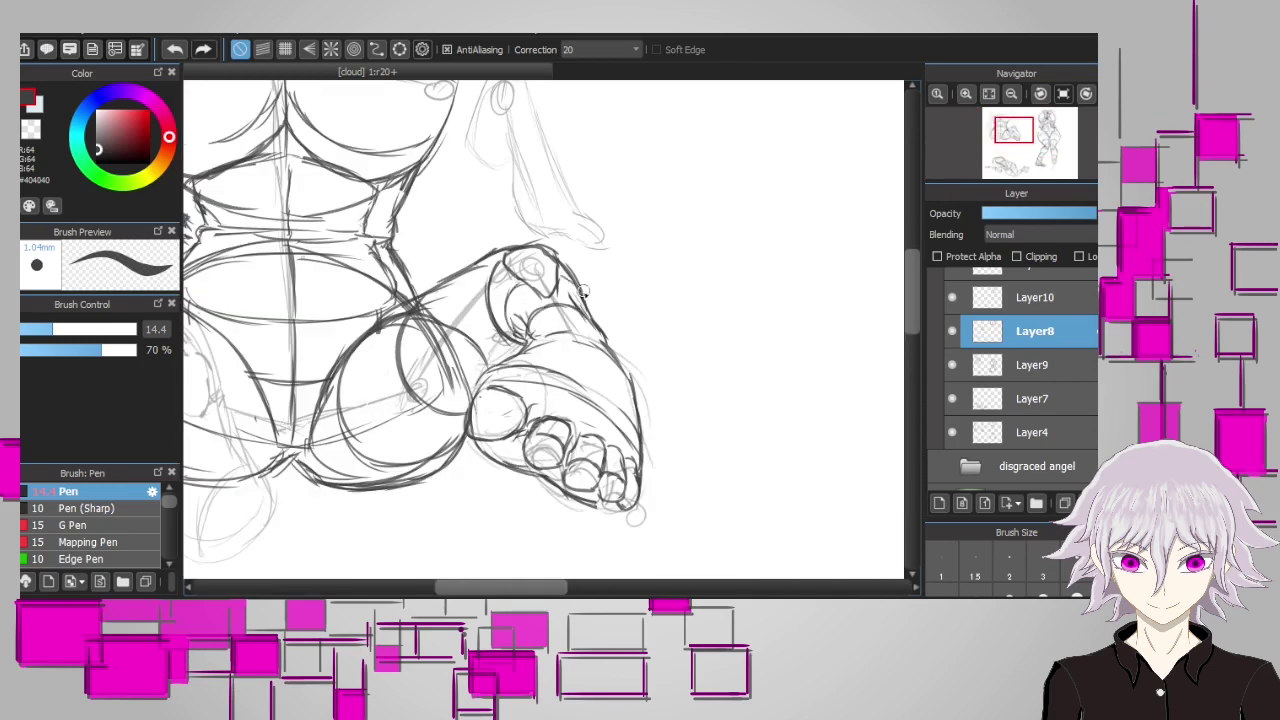
scroll(532, 560, "down", 2)
Block in the other sole-forward foot's outer contour, ball, arch lines and round heel, erasing the excess construction edges
scroll(507, 268, "up", 5)
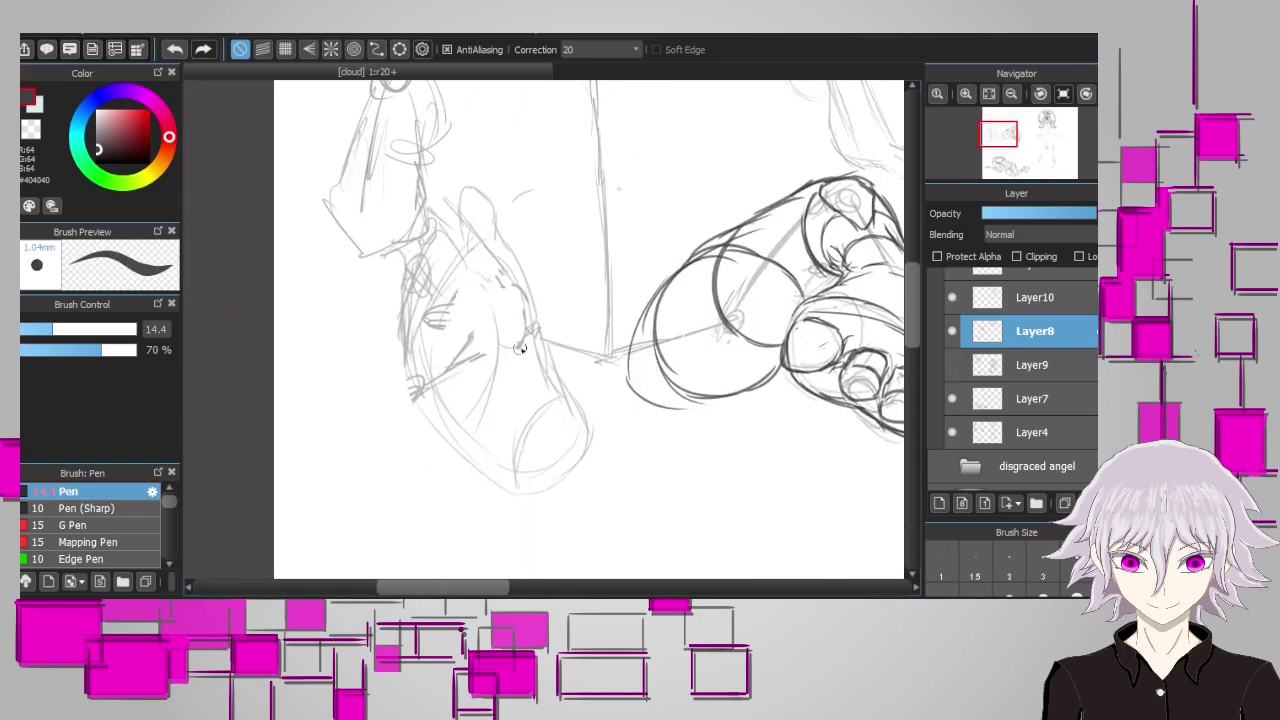
mouse_move(459, 185)
left_mouse_down()
mouse_move(404, 381)
mouse_move(600, 432)
left_mouse_up()
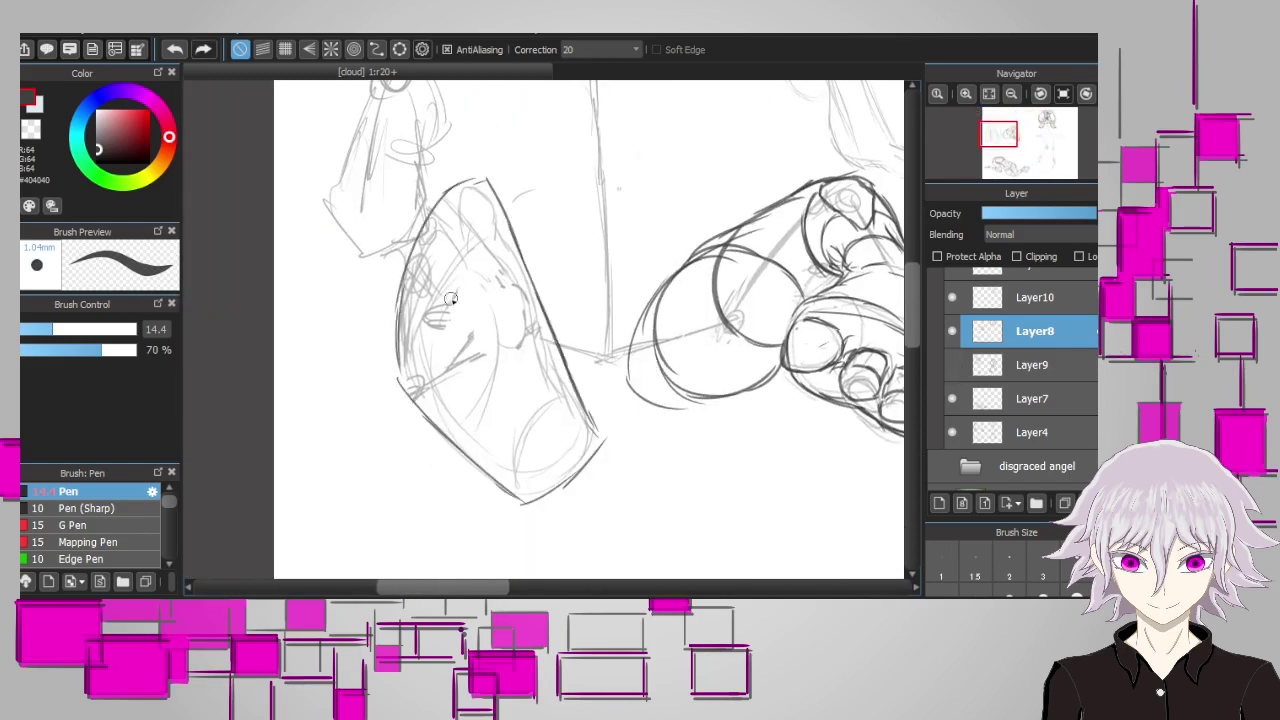
left_click_drag(490, 330, 462, 416)
left_click_drag(482, 286, 470, 412)
mouse_move(520, 256)
left_mouse_down()
mouse_move(542, 340)
mouse_move(586, 422)
mouse_move(508, 498)
mouse_move(423, 395)
mouse_move(490, 240)
mouse_move(516, 262)
left_mouse_up()
left_click_drag(418, 368, 482, 322)
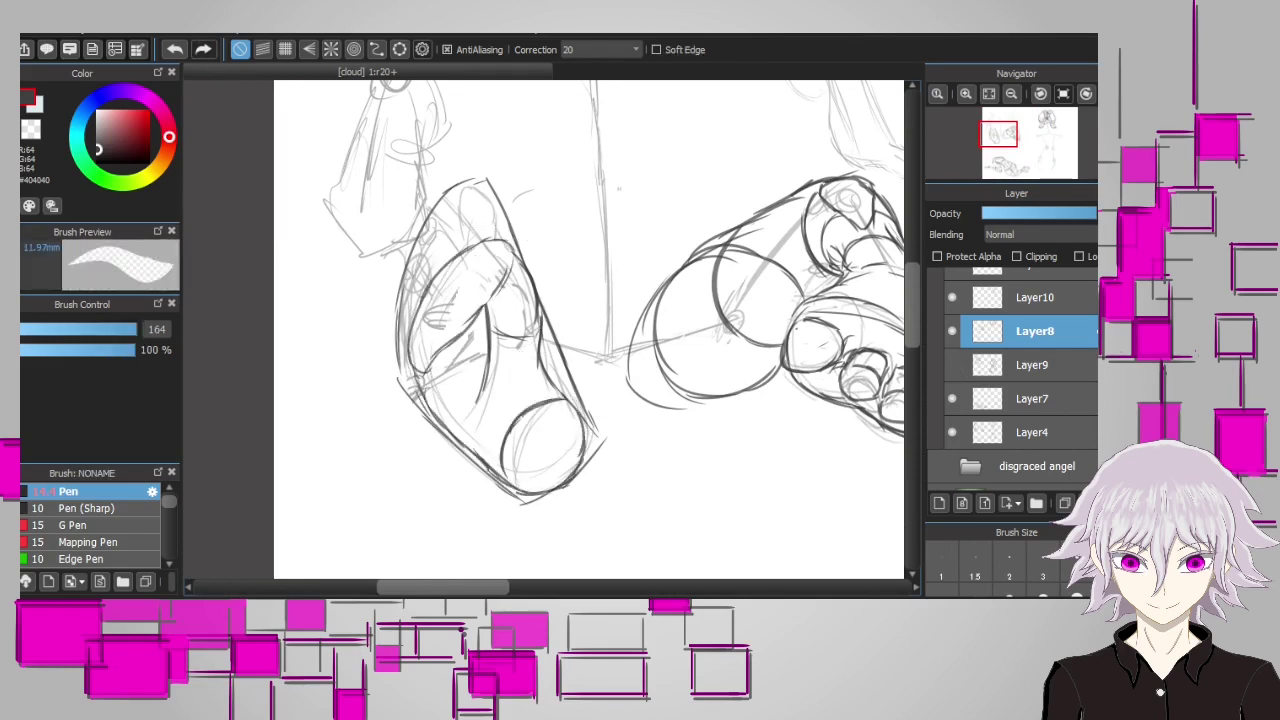
mouse_move(446, 378)
left_mouse_down()
mouse_move(472, 432)
mouse_move(551, 286)
mouse_move(491, 480)
mouse_move(540, 490)
left_mouse_up()
key("e")
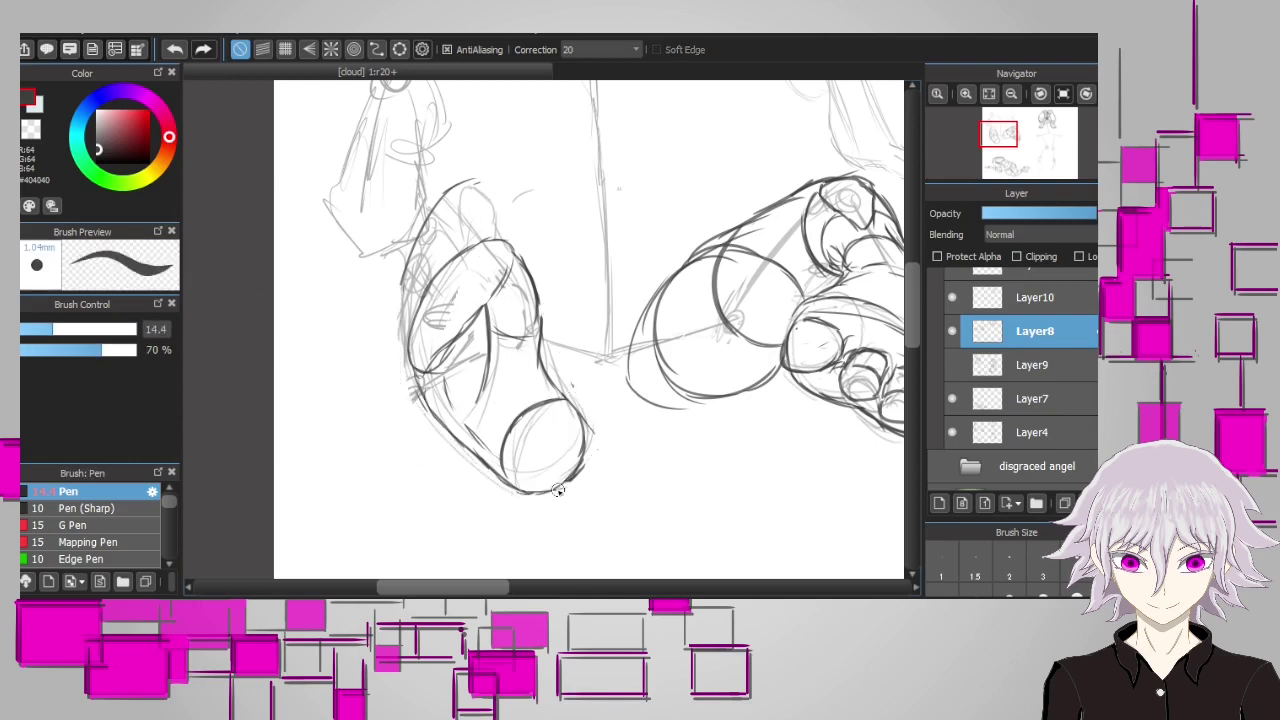
key("n")
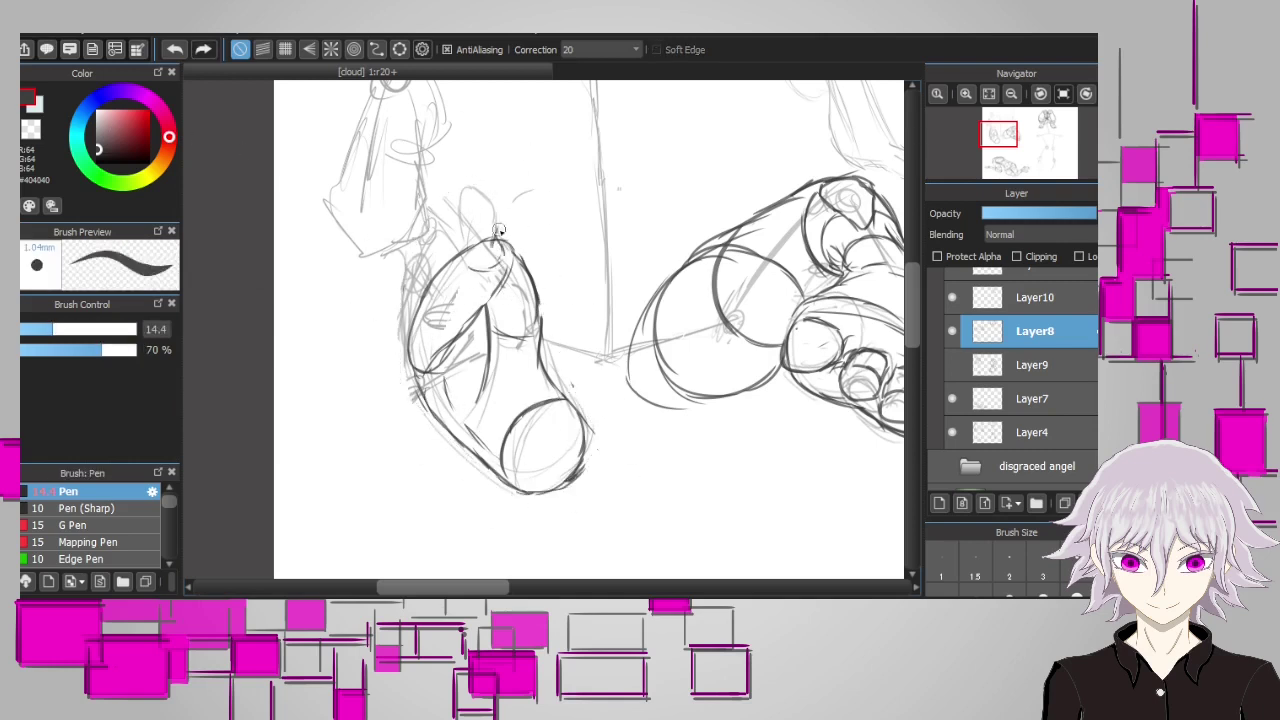
Draw the big toe and the cluster of overlapping smaller toes on the second sole-forward foot, undoing and redrawing the small ones
mouse_move(498, 230)
left_mouse_down()
mouse_move(462, 192)
mouse_move(463, 260)
mouse_move(426, 366)
mouse_move(420, 262)
left_mouse_up()
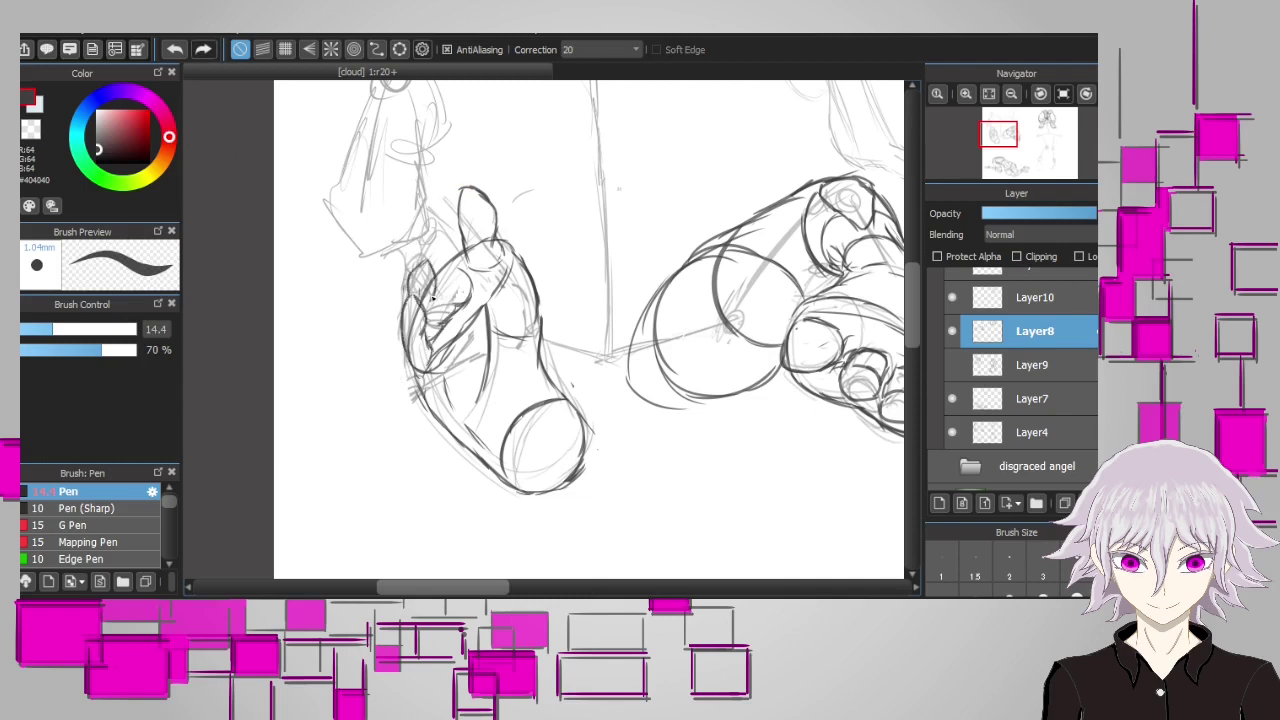
left_click_drag(440, 328, 436, 297)
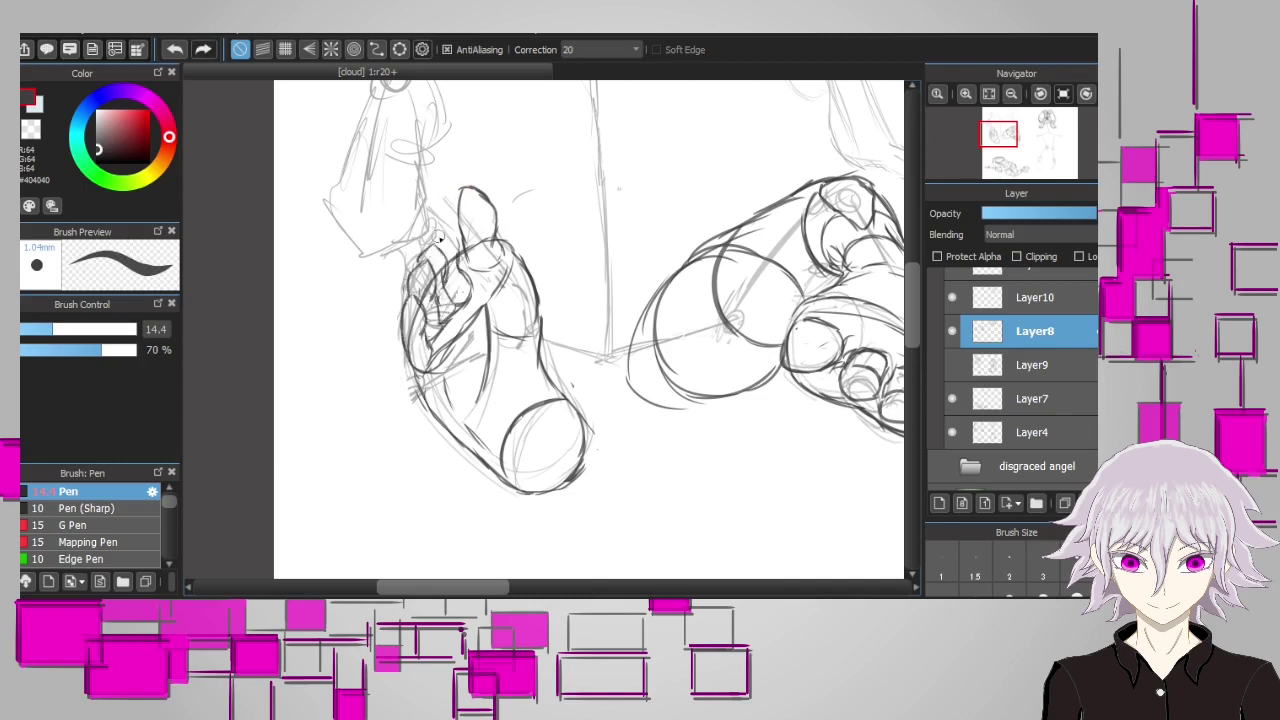
key("ctrl+z")
key("ctrl+z")
key("ctrl+z")
key("ctrl+z")
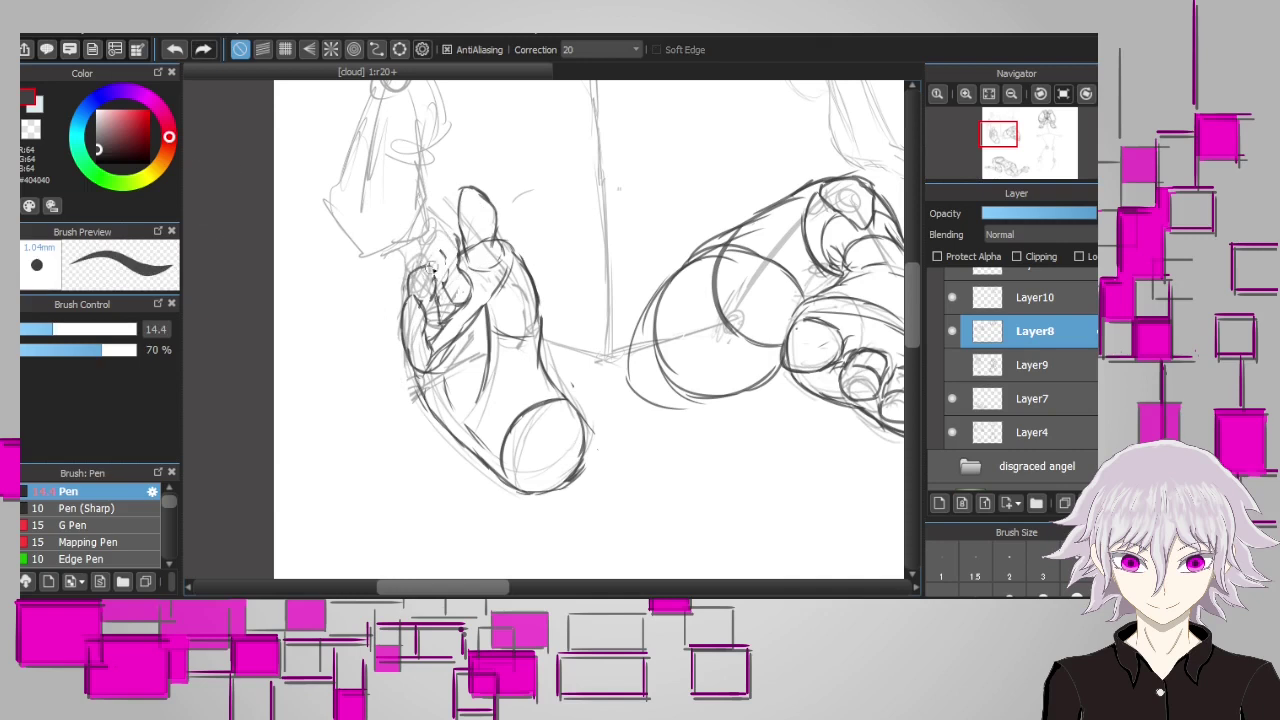
left_click_drag(430, 258, 443, 242)
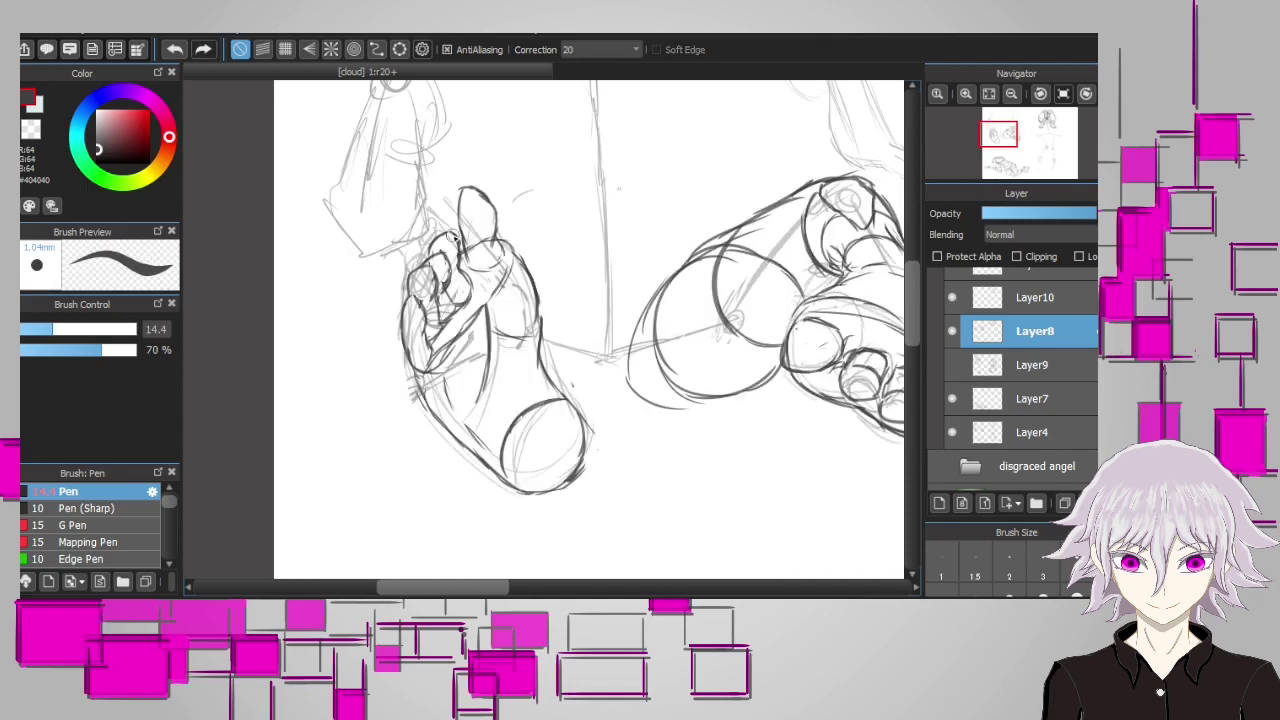
scroll(920, 305, "up", 2)
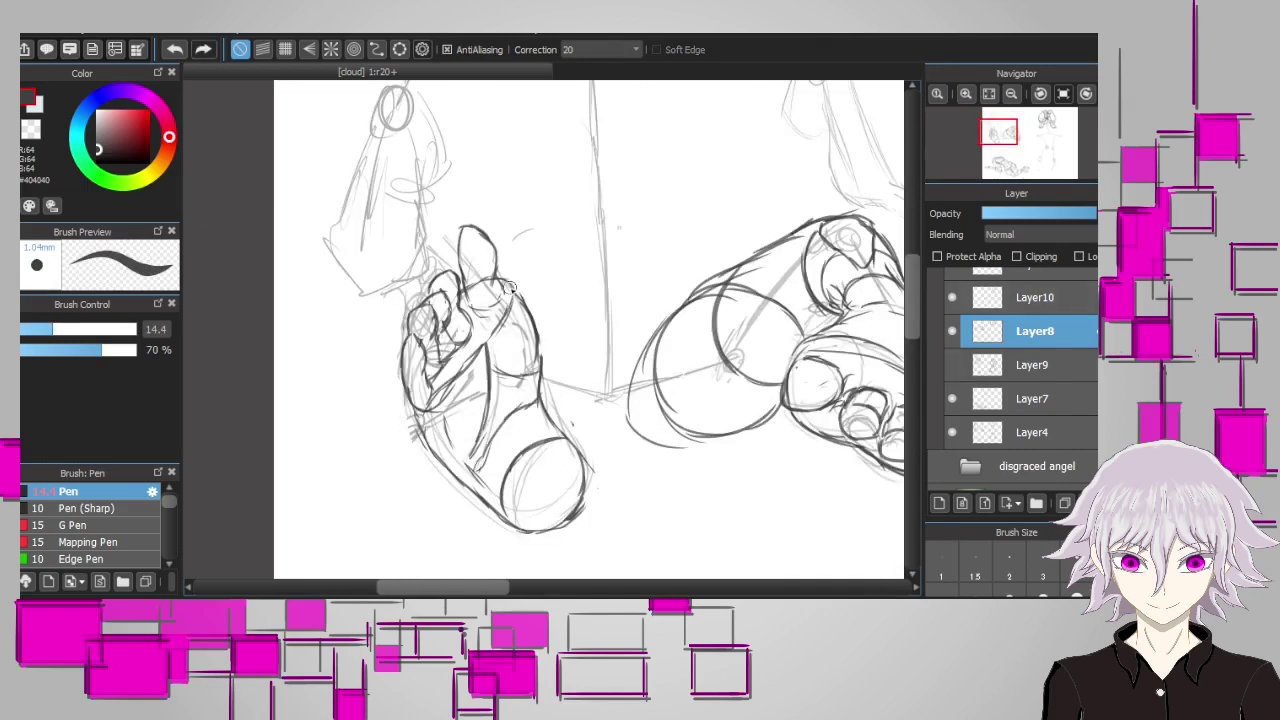
scroll(663, 352, "down", 2)
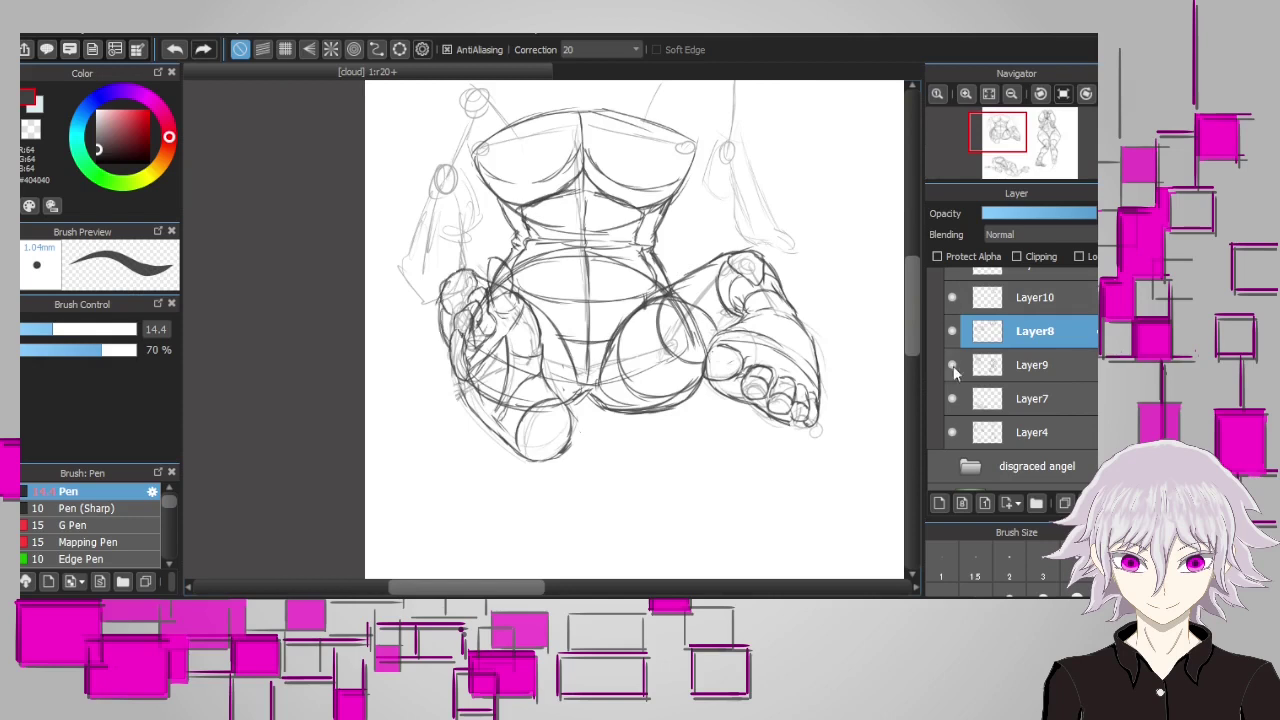
Show Layer9 and sketch the raised upper limb's thigh from the upper body to a rounded knee at the canvas edge
left_click(952, 365)
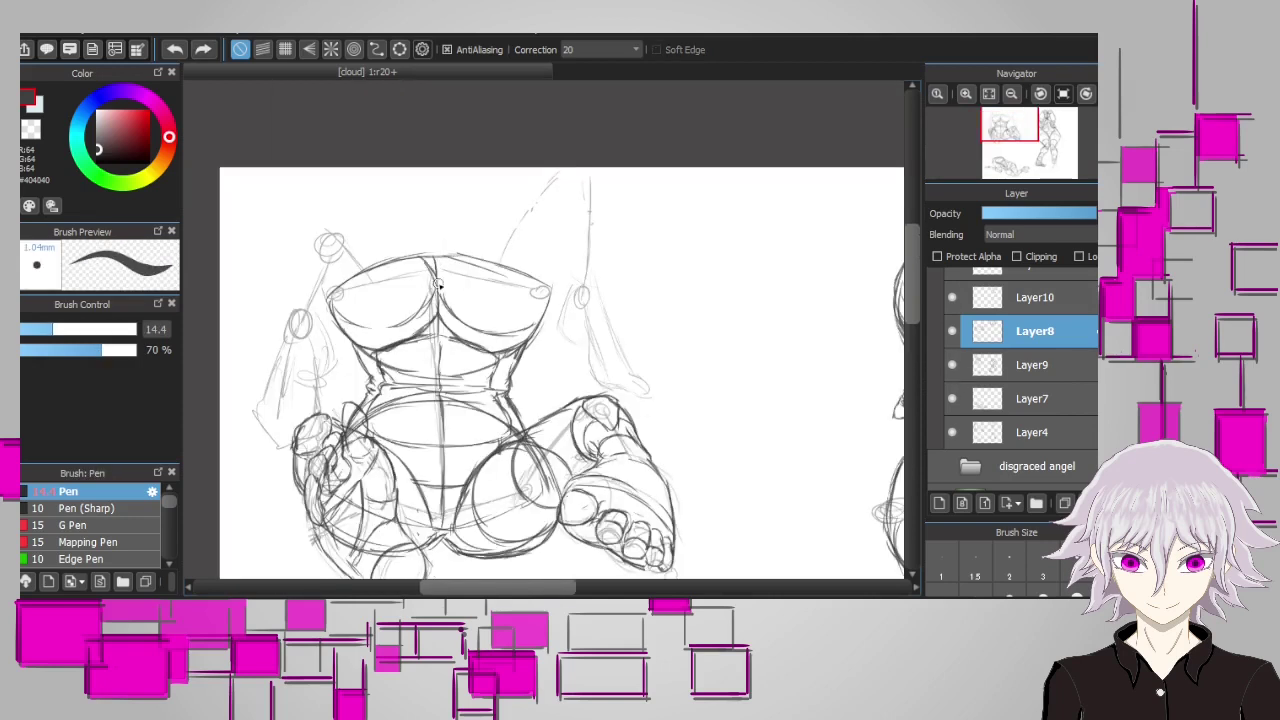
mouse_move(440, 250)
left_mouse_down()
mouse_move(420, 290)
mouse_move(527, 172)
mouse_move(507, 296)
mouse_move(548, 290)
left_mouse_up()
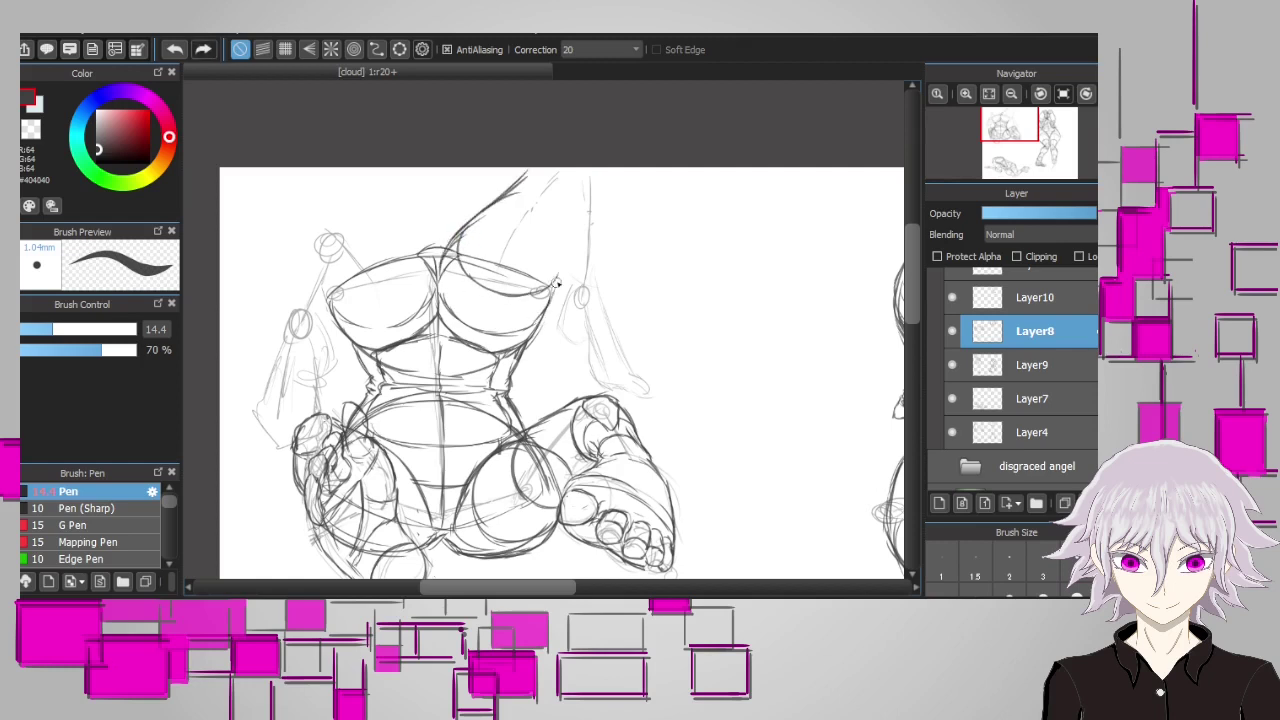
left_click_drag(575, 230, 550, 295)
left_click_drag(606, 170, 608, 205)
left_click_drag(562, 210, 550, 172)
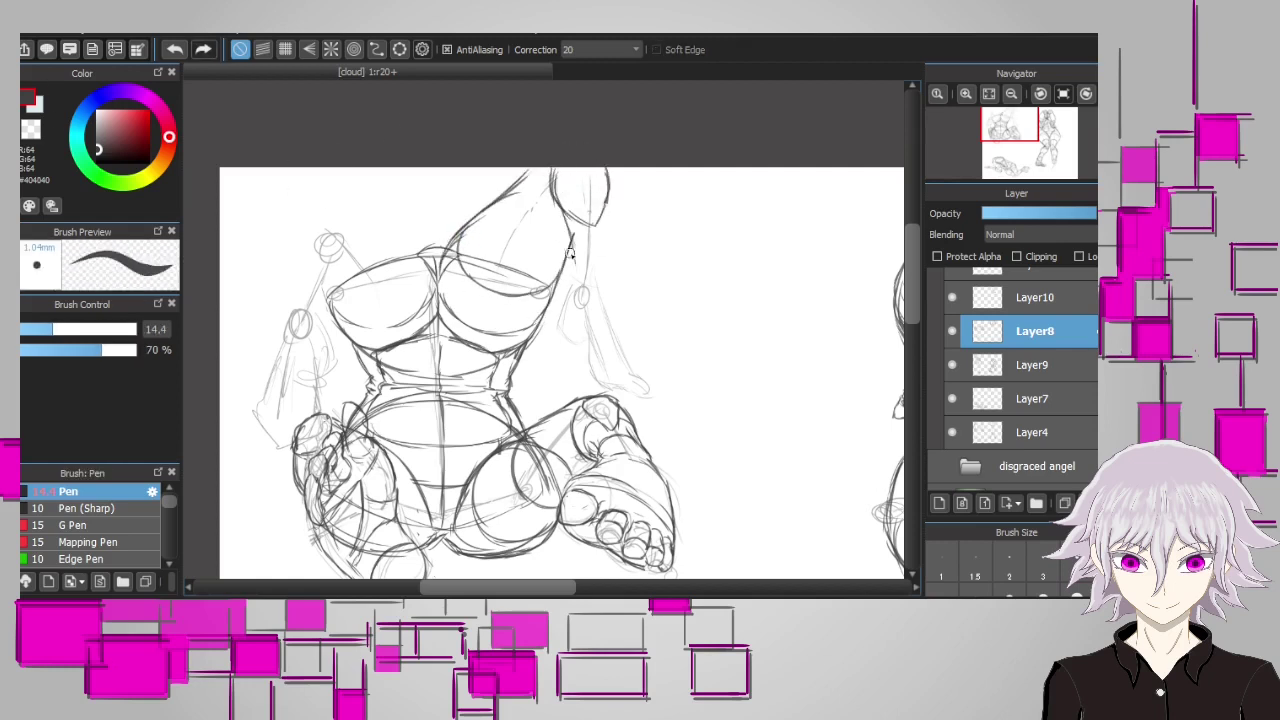
Draw the raised limb's shin edges down from the knee and add rounded cross-contours to its thigh
key("ctrl+z")
left_click_drag(572, 215, 566, 280)
key("ctrl+z")
left_click_drag(566, 205, 568, 262)
left_click_drag(605, 198, 599, 283)
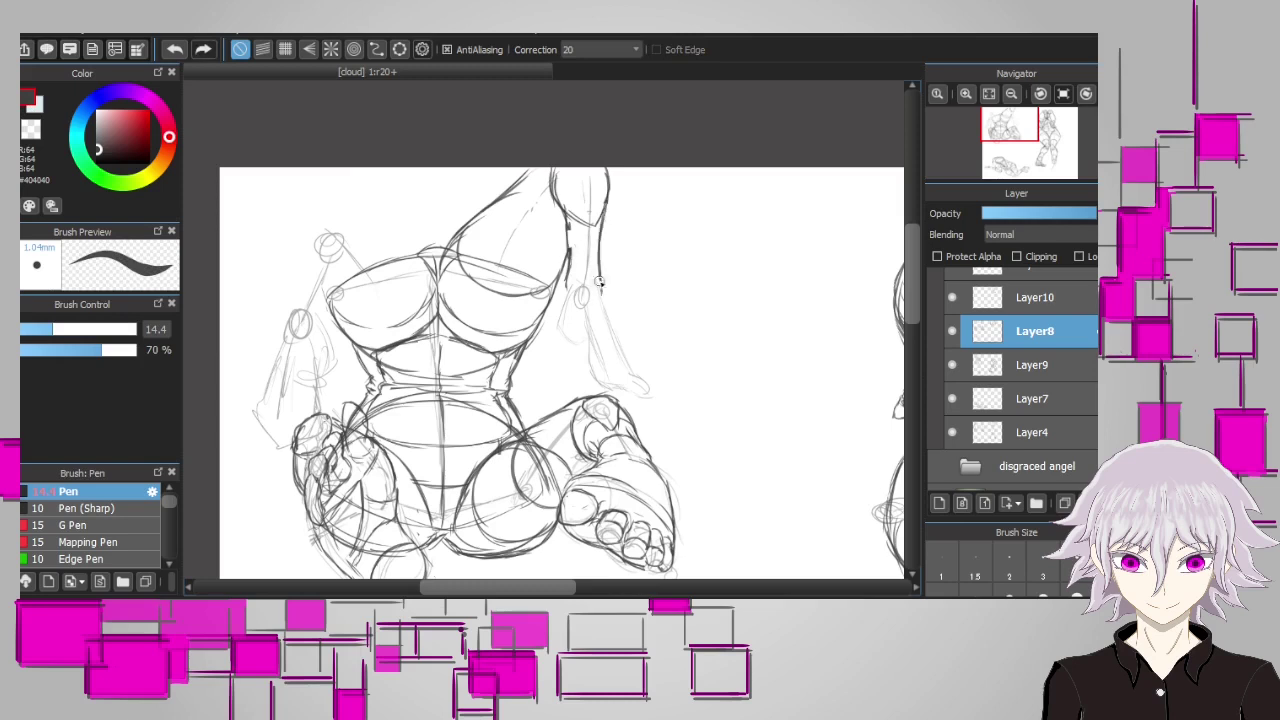
left_click_drag(494, 198, 566, 258)
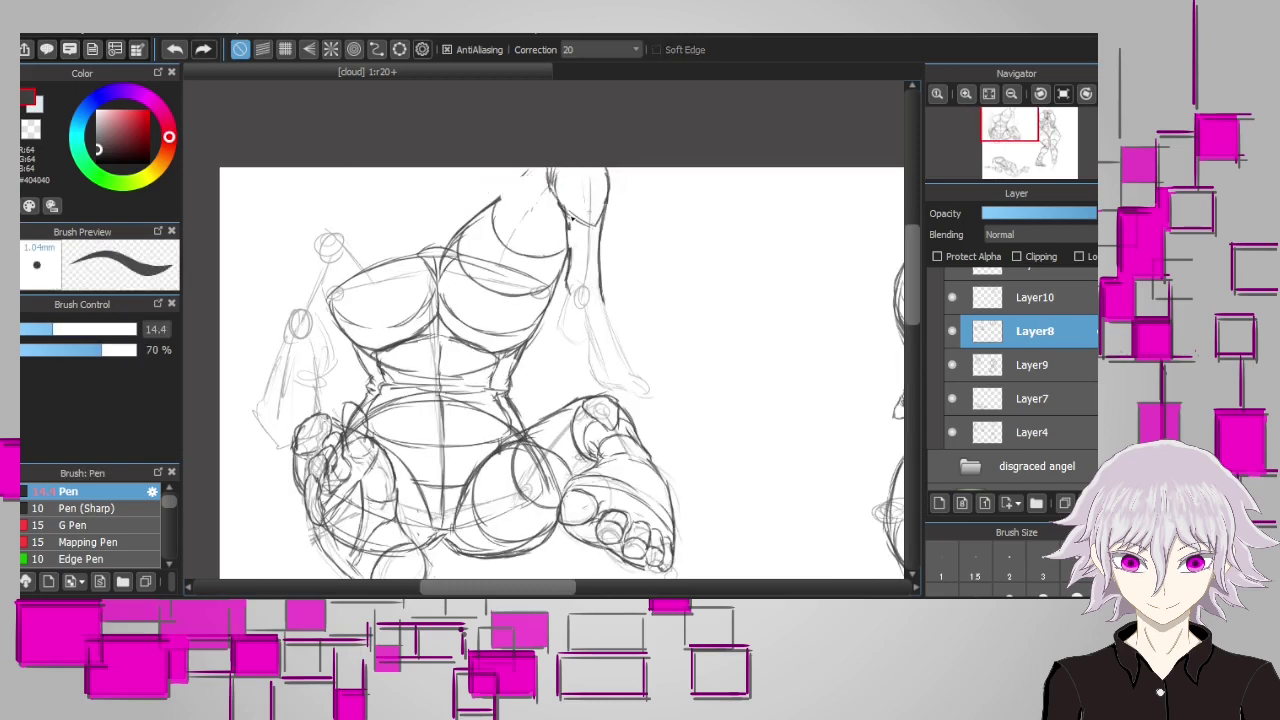
left_click_drag(550, 195, 566, 266)
Sketch the hanging side-view foot at the end of the raised limb, with ankle, heel, instep and small toes
scroll(492, 203, "up", 3)
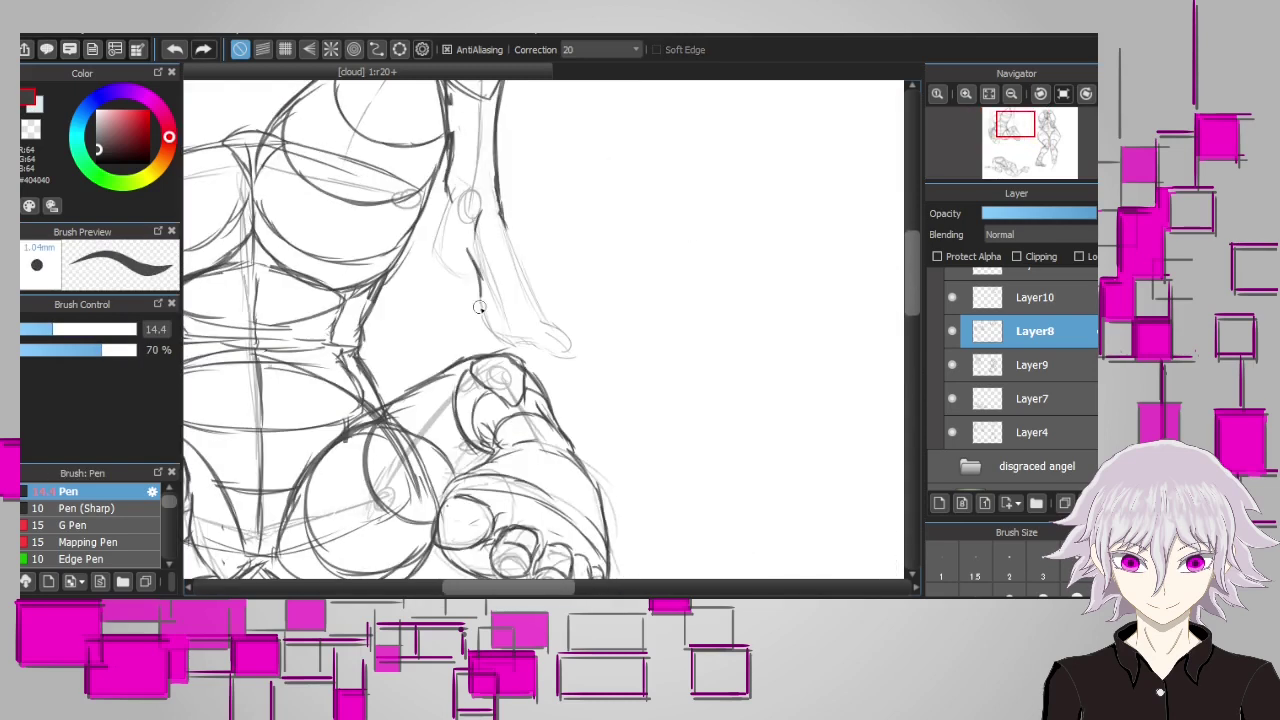
left_click_drag(497, 330, 503, 222)
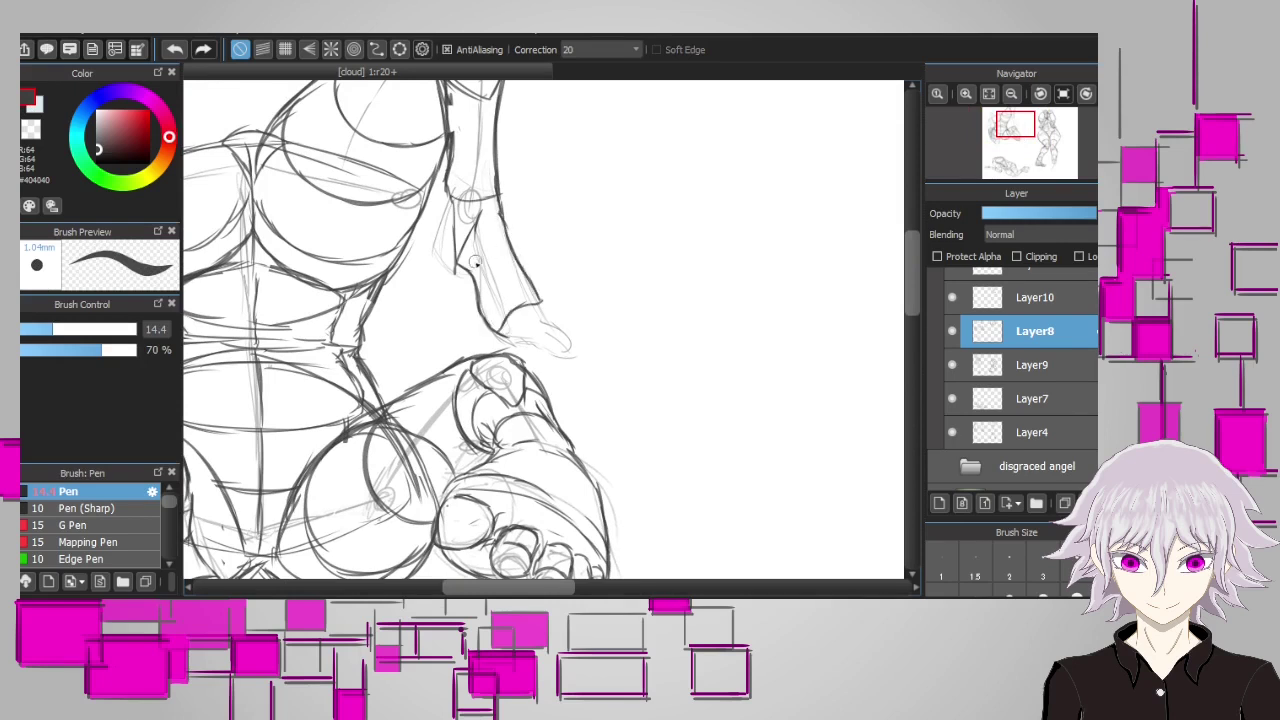
scroll(657, 397, "down", 3)
scroll(520, 318, "up", 3)
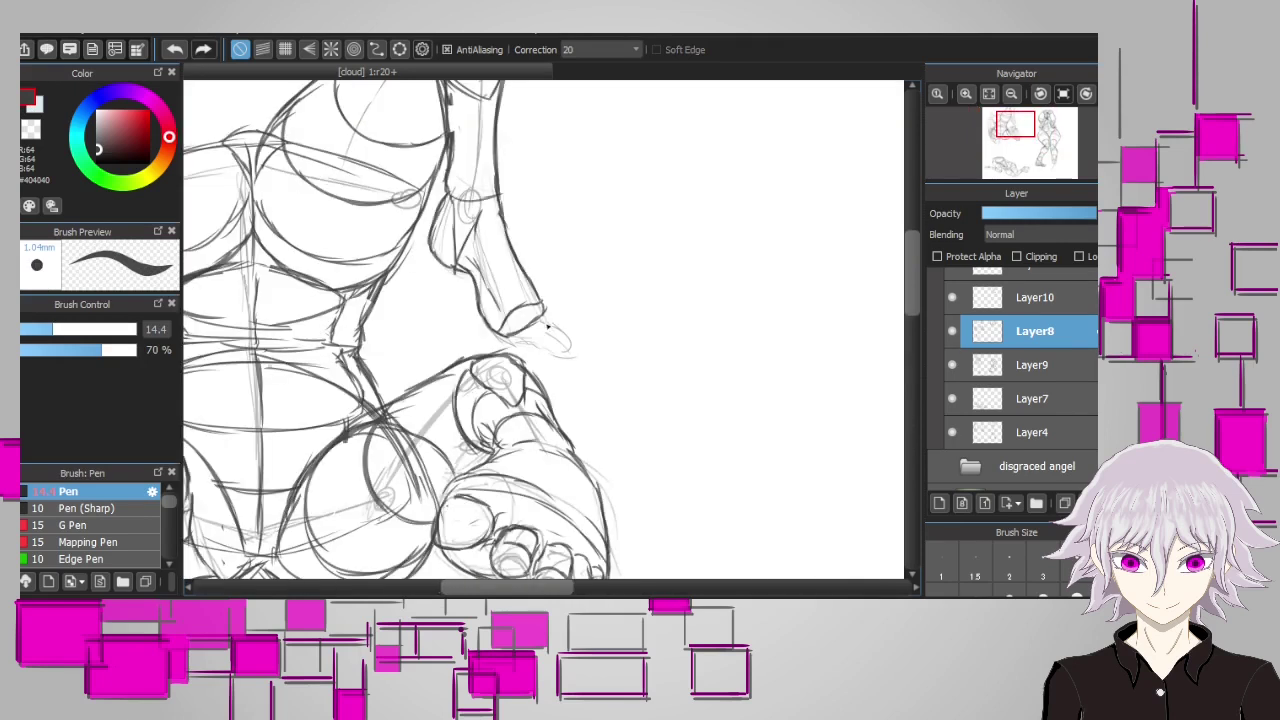
scroll(464, 297, "down", 1)
scroll(517, 330, "up", 3)
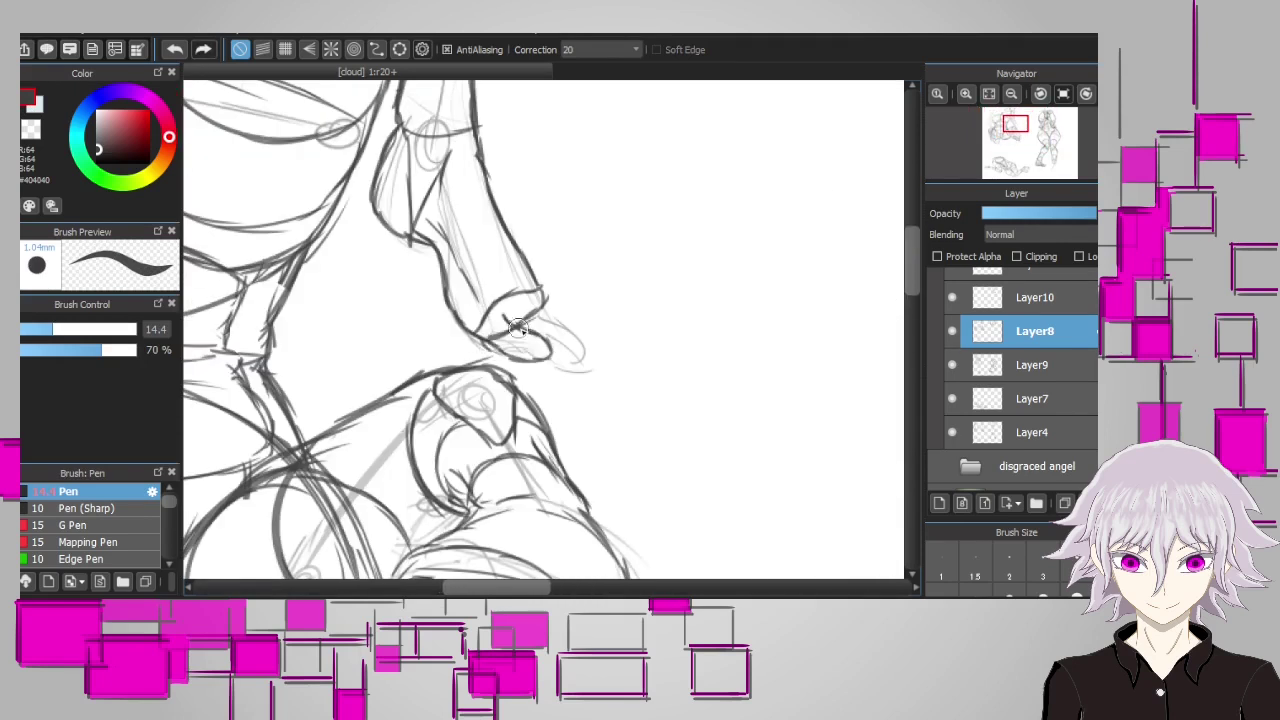
mouse_move(548, 340)
left_mouse_down()
mouse_move(545, 325)
mouse_move(563, 330)
left_mouse_up()
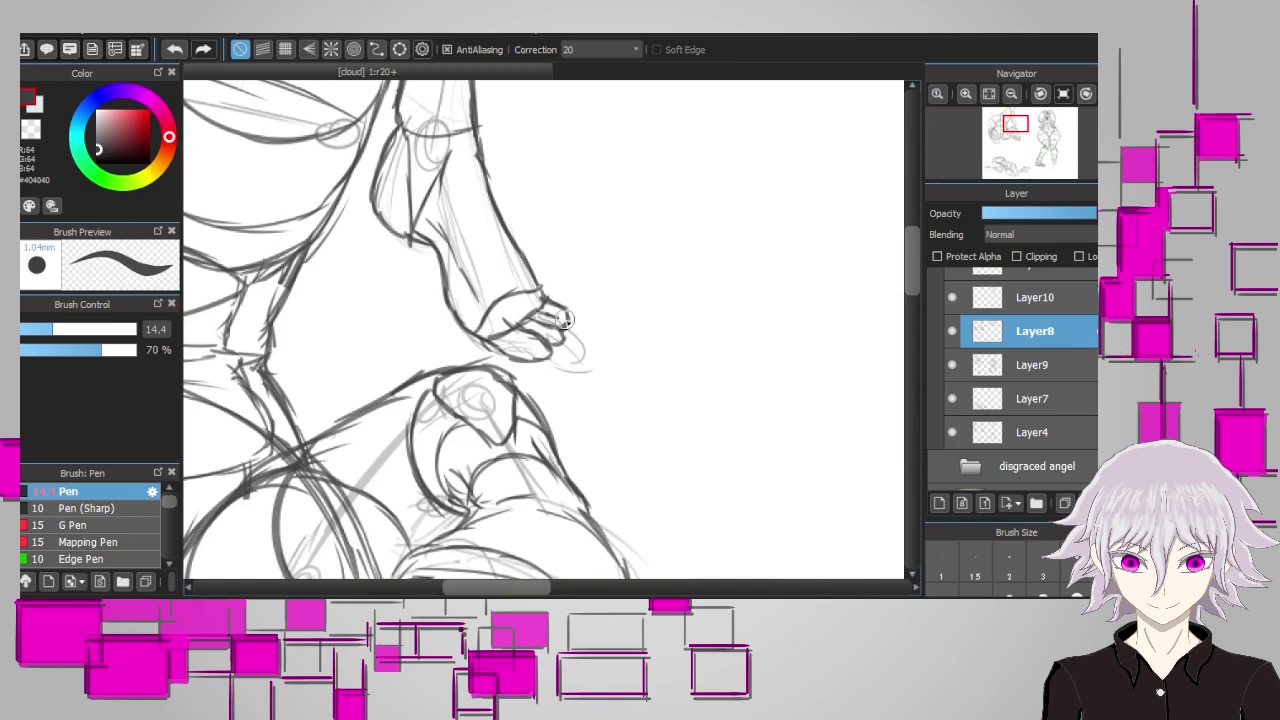
Outline the opposite limb's front-view foot with a rounded ankle, tapering sides and a curved band above the toes
scroll(450, 290, "down", 2)
scroll(365, 253, "up", 1)
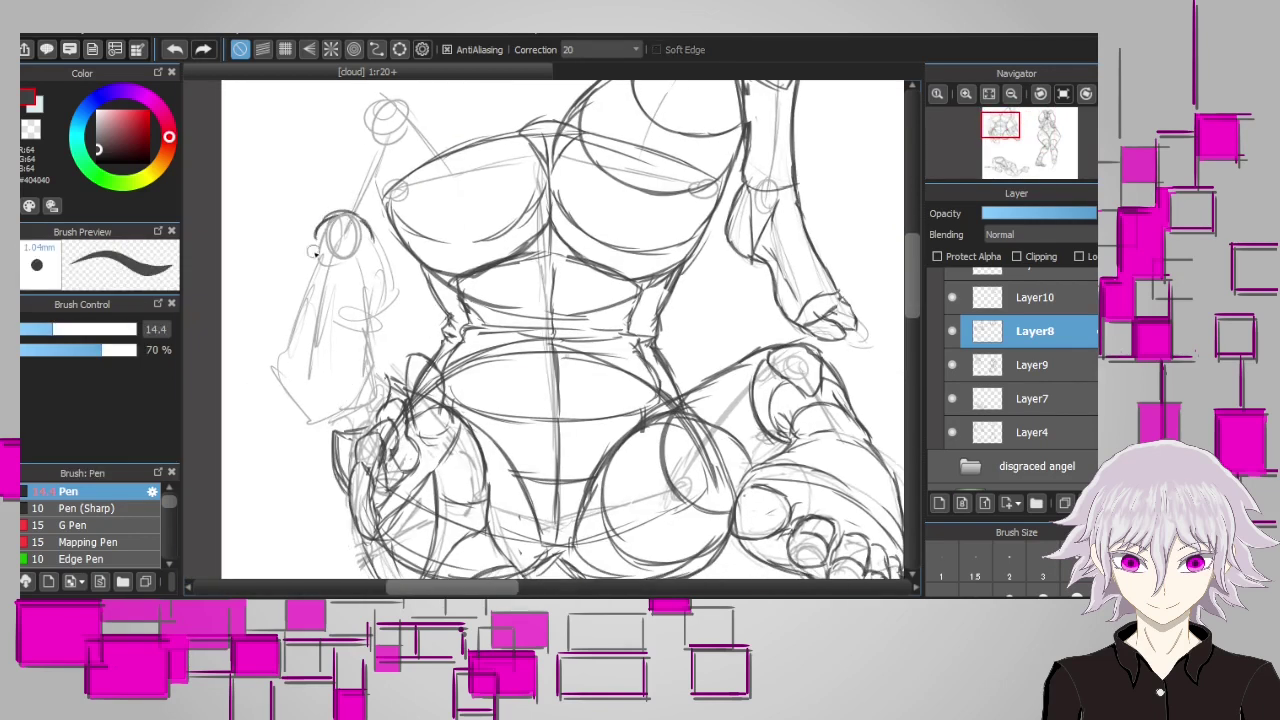
left_click_drag(274, 372, 340, 420)
left_click_drag(374, 280, 372, 400)
left_click_drag(272, 375, 316, 244)
left_click_drag(284, 340, 307, 258)
mouse_move(372, 296)
left_mouse_down()
mouse_move(362, 388)
mouse_move(284, 310)
mouse_move(316, 232)
mouse_move(292, 294)
left_mouse_up()
left_click_drag(274, 368, 330, 382)
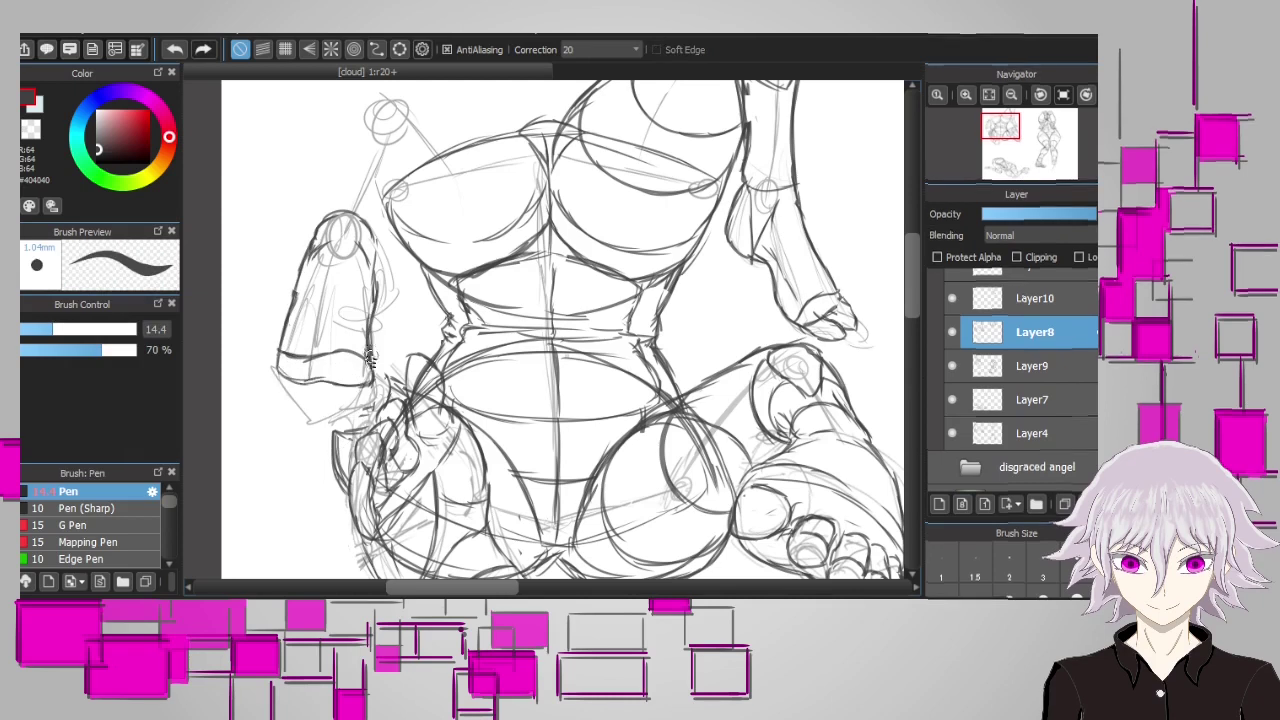
Add the heel contour beside the front-view foot and draw its toes below the curved band
mouse_move(368, 338)
left_mouse_down()
mouse_move(390, 295)
mouse_move(378, 242)
mouse_move(370, 378)
mouse_move(348, 416)
left_mouse_up()
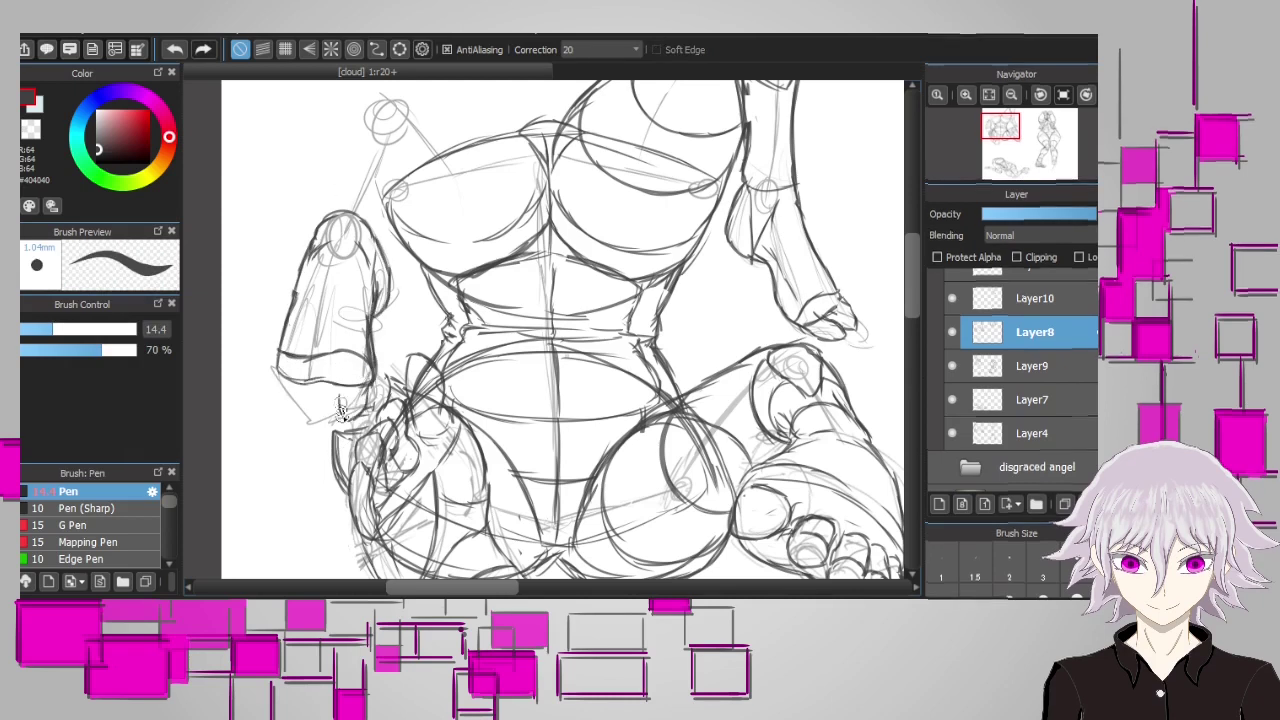
mouse_move(356, 370)
left_mouse_down()
mouse_move(340, 418)
mouse_move(362, 408)
left_mouse_up()
mouse_move(342, 372)
left_mouse_down()
mouse_move(330, 398)
mouse_move(280, 368)
left_mouse_up()
Draw the shin and rounded knee above the front-view foot, following the stick-figure joints
scroll(280, 370, "down", 2)
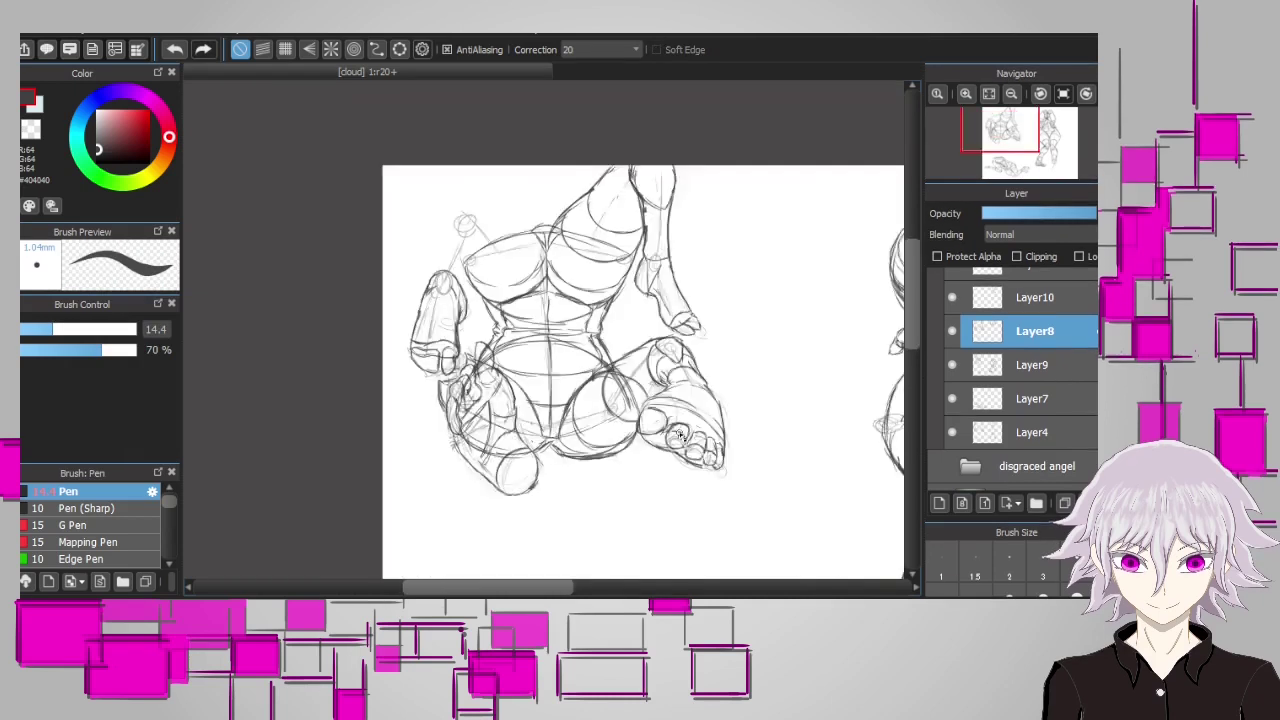
scroll(280, 370, "up", 2)
scroll(348, 243, "up", 1)
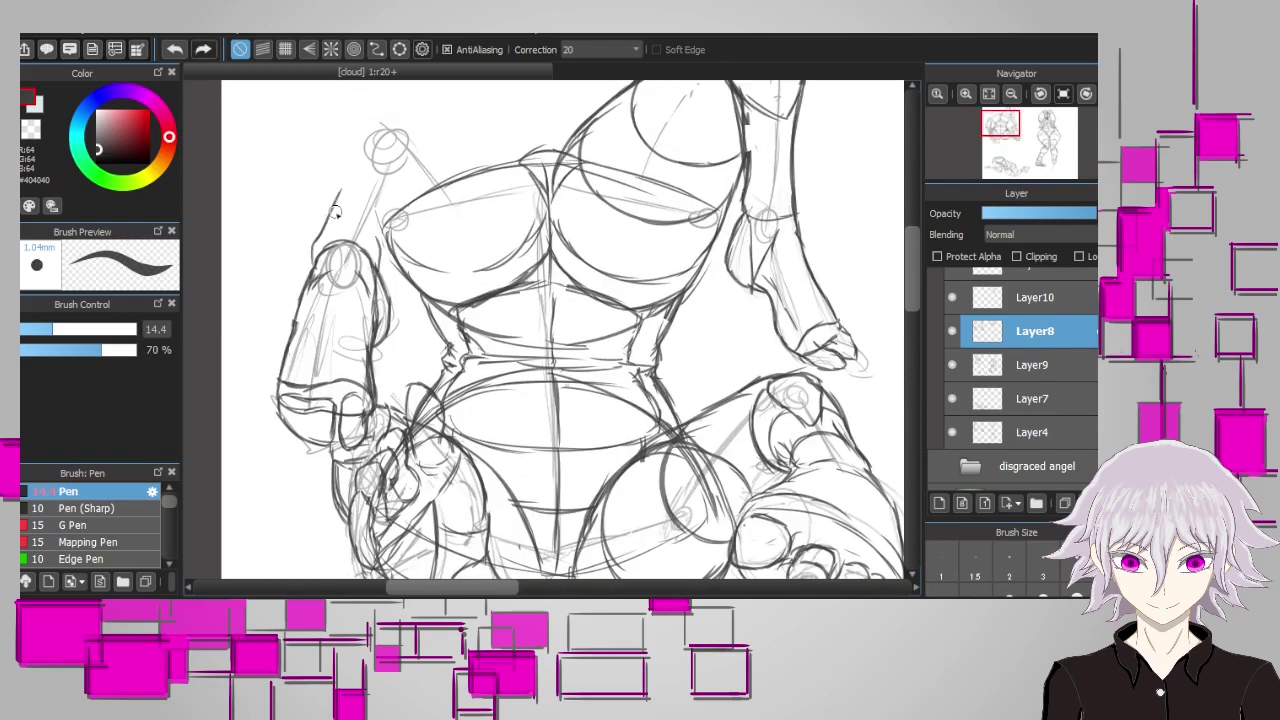
left_click_drag(342, 188, 316, 238)
key("ctrl+z")
mouse_move(352, 150)
left_mouse_down()
mouse_move(414, 172)
mouse_move(388, 240)
mouse_move(318, 240)
left_mouse_up()
mouse_move(316, 238)
left_mouse_down()
mouse_move(385, 237)
mouse_move(400, 195)
left_mouse_up()
scroll(370, 200, "down", 2)
scroll(370, 200, "up", 2)
Lasso the newly drawn shin and knee and adjust them with a transform
key("m")
left_click_drag(318, 298, 443, 204)
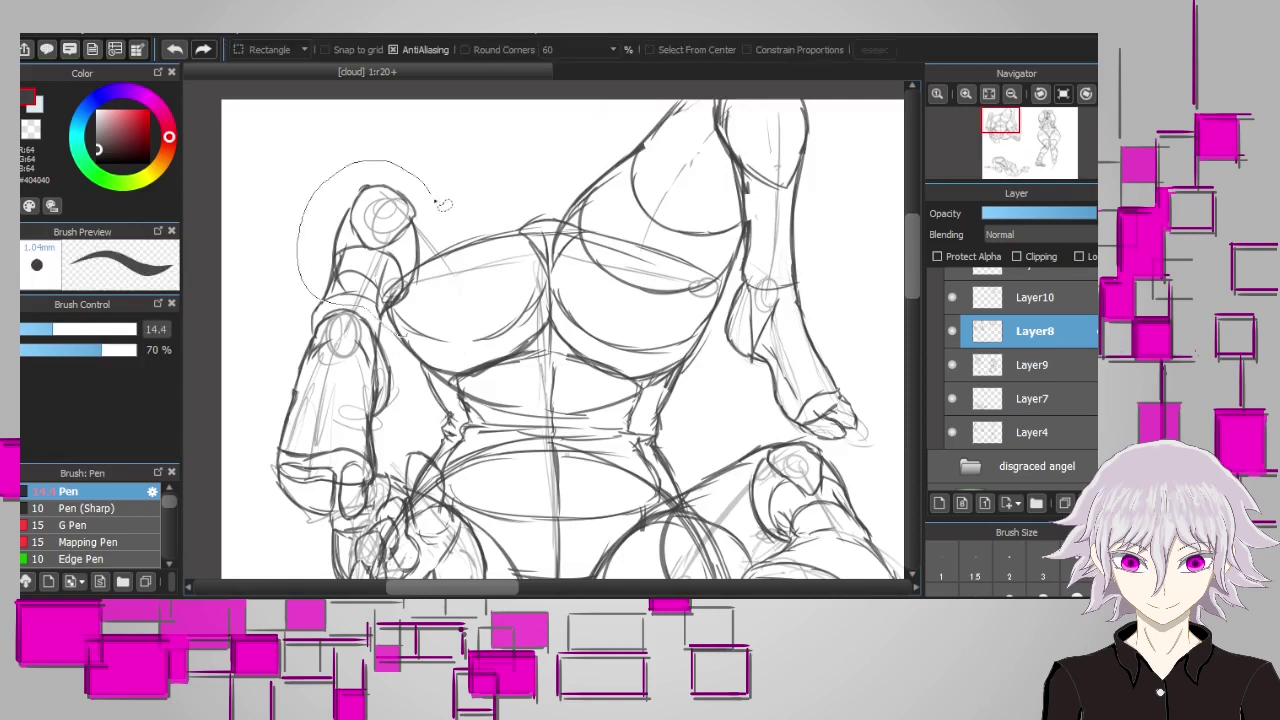
key("ctrl+t")
key("Return")
Draw the thigh joining the adjusted knee to the upper body, with rounded cross-contours
key("b")
left_click(1087, 93)
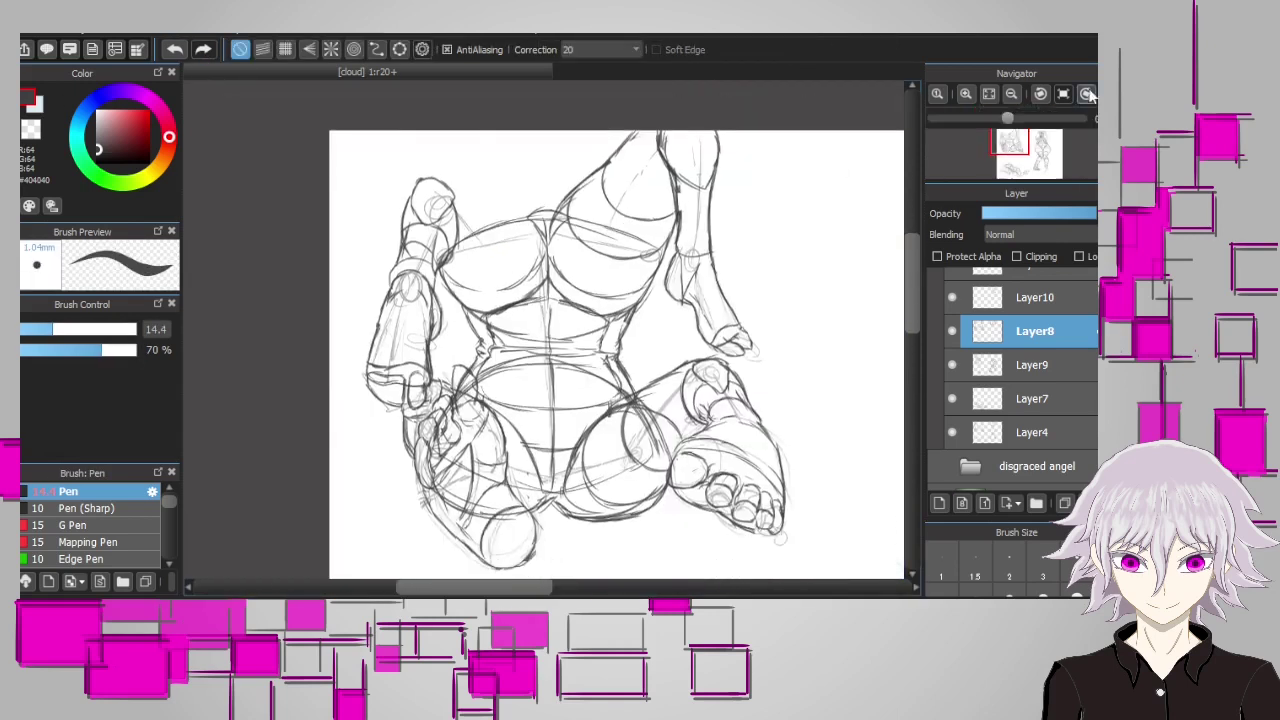
scroll(405, 186, "up", 2)
scroll(390, 160, "down", 2)
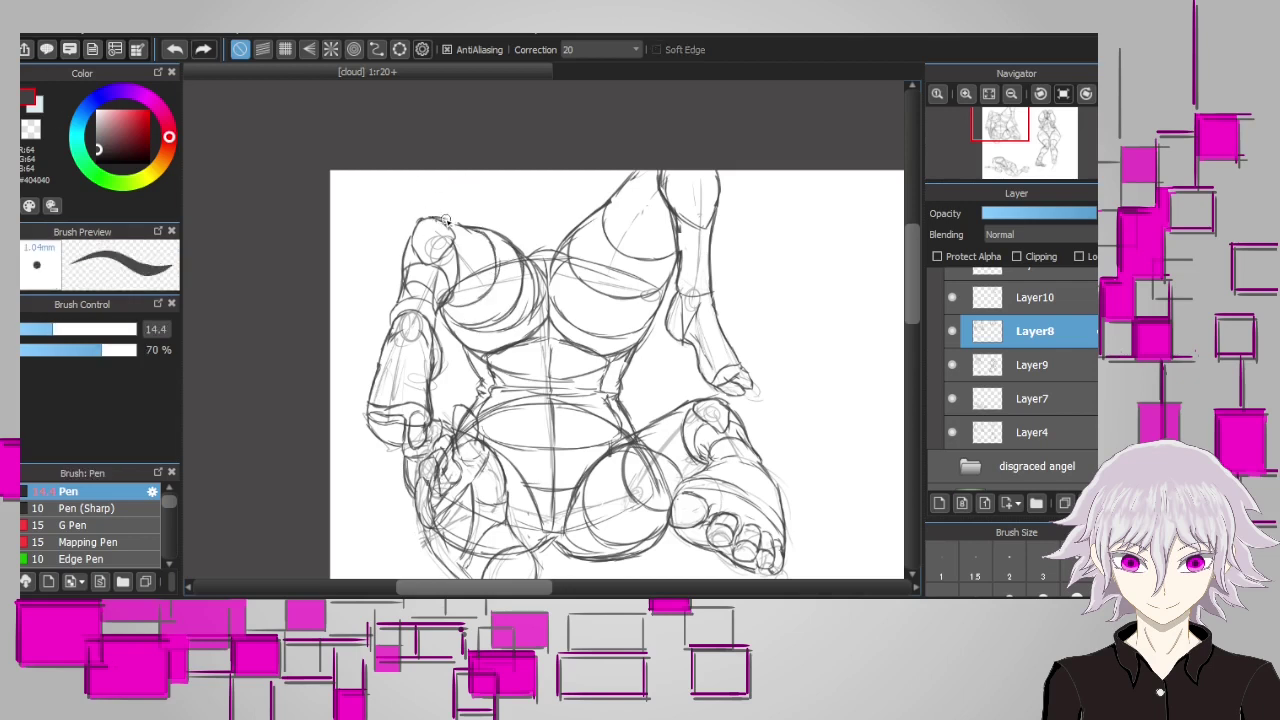
Ink the big toe and the row of smaller toes of the heel-down foot on the "Lineart" layer, undoing stray strokes
scroll(800, 354, "down", 3)
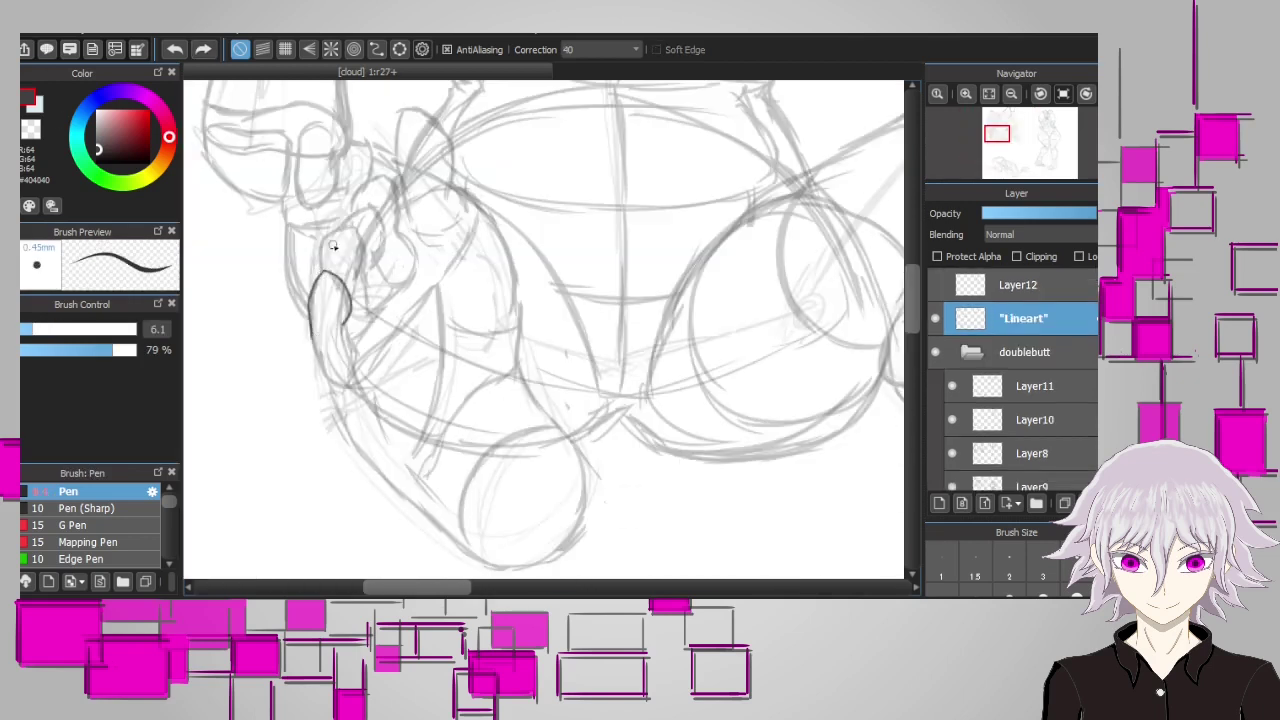
left_click_drag(318, 272, 355, 275)
left_click_drag(350, 230, 378, 257)
mouse_move(362, 210)
left_mouse_down()
mouse_move(394, 193)
mouse_move(425, 230)
mouse_move(460, 199)
left_mouse_up()
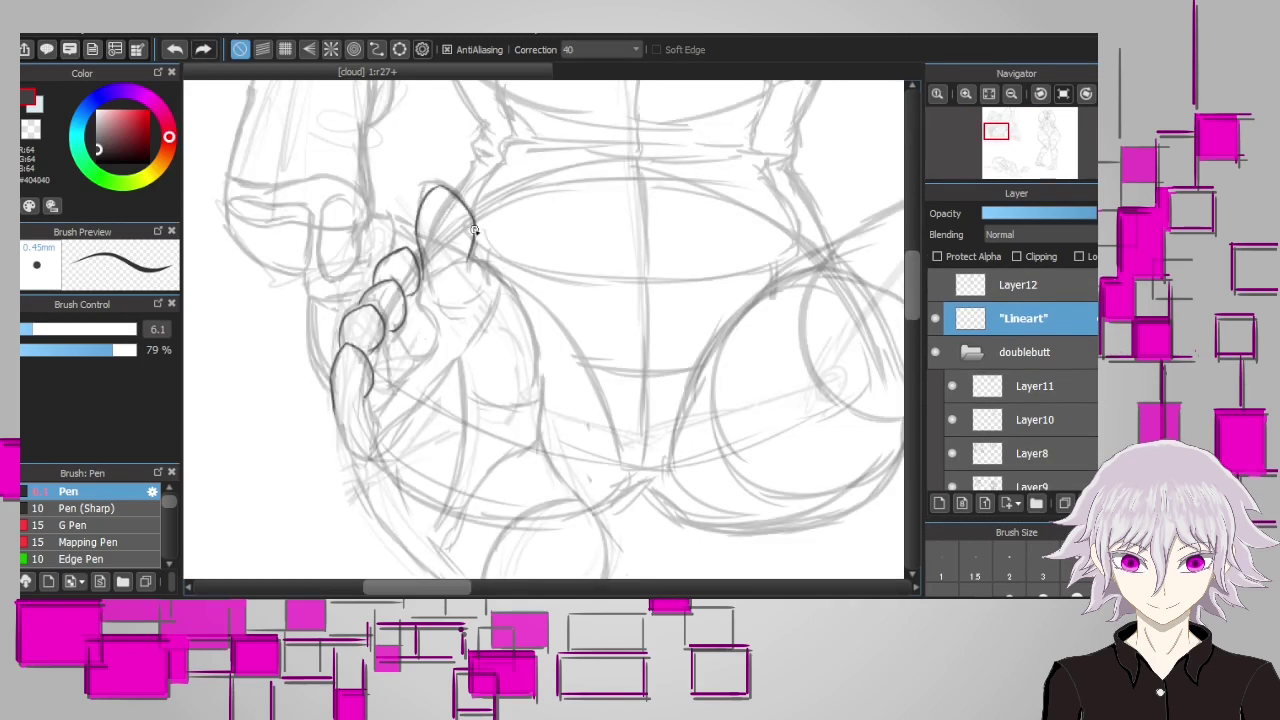
mouse_move(462, 262)
left_mouse_down()
mouse_move(466, 284)
mouse_move(422, 272)
mouse_move(470, 283)
left_mouse_up()
key("ctrl+z")
key("ctrl+z")
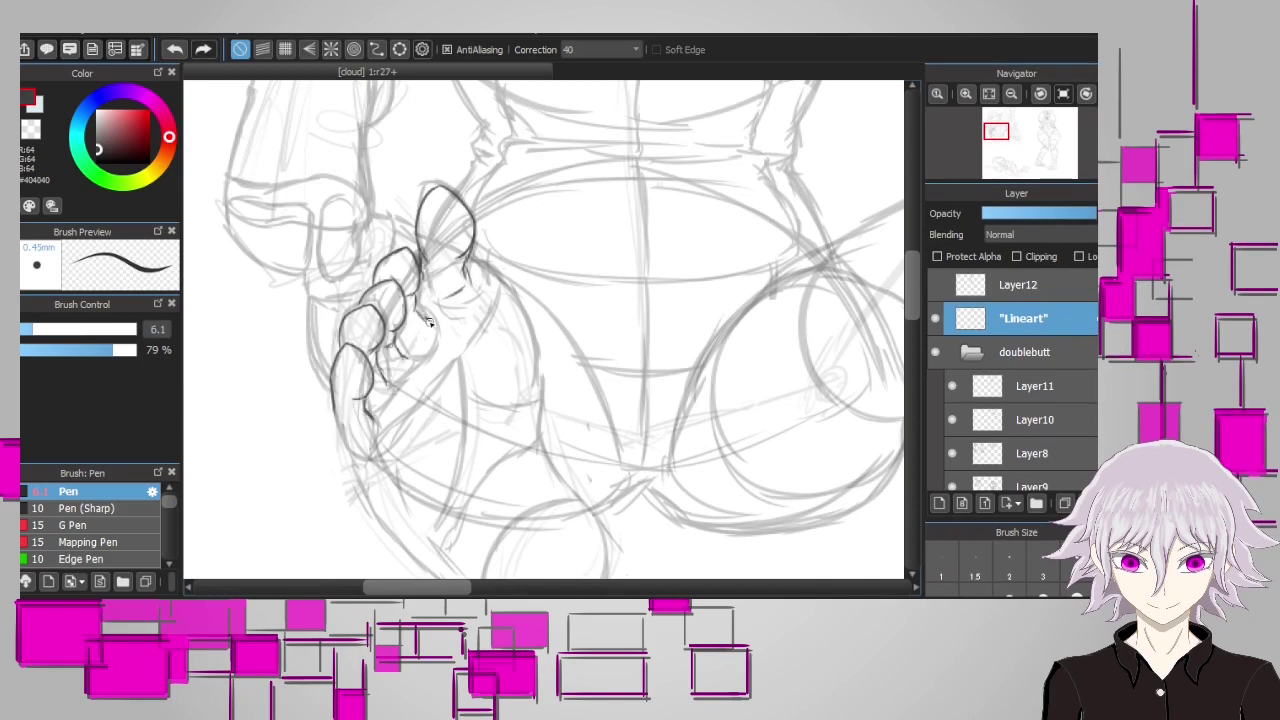
Ink the outer edge, rounded heel and inner edge of the heel-down foot's sole, undoing stray strokes
scroll(475, 354, "down", 3)
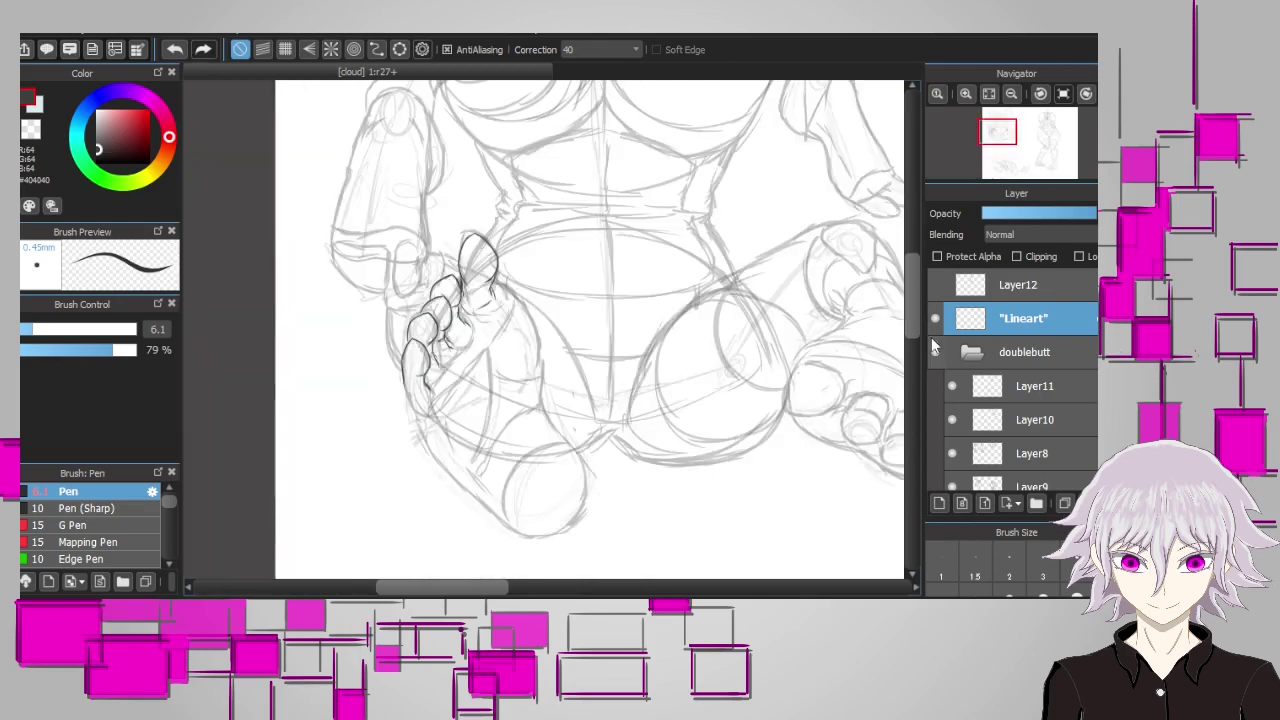
scroll(507, 326, "up", 1)
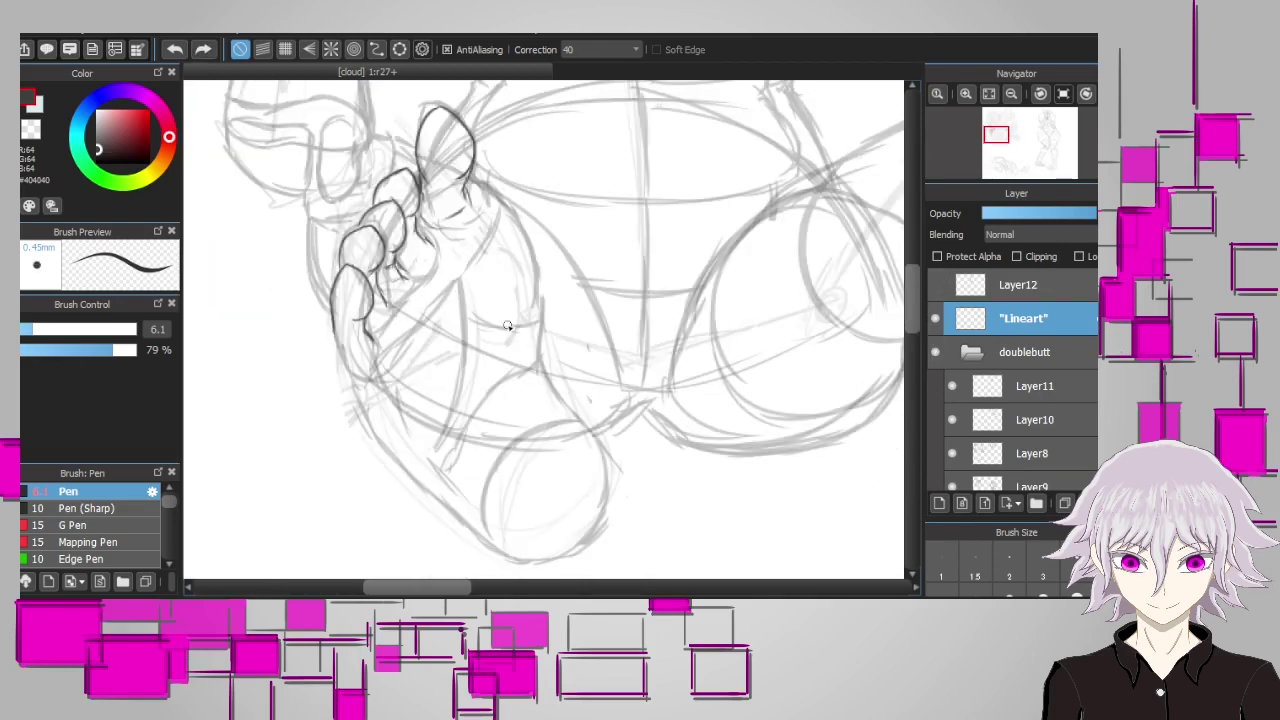
left_click_drag(350, 391, 413, 479)
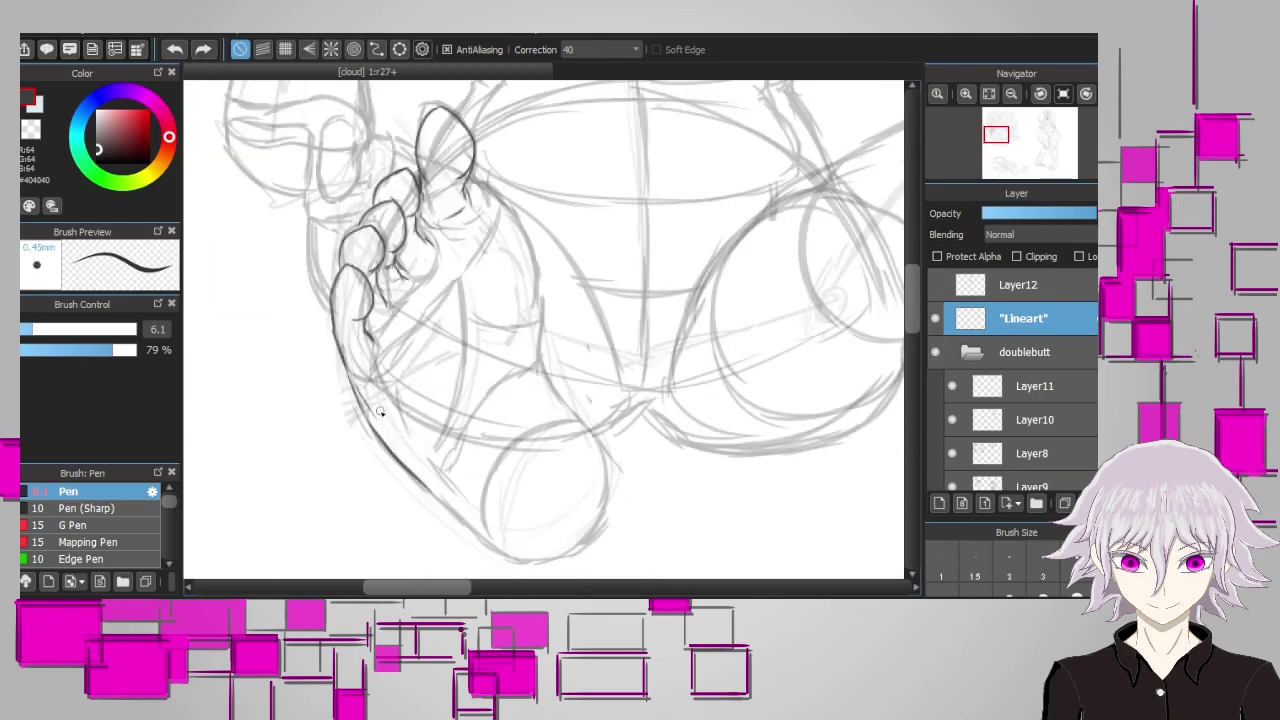
mouse_move(370, 398)
left_mouse_down()
mouse_move(552, 562)
mouse_move(606, 482)
left_mouse_up()
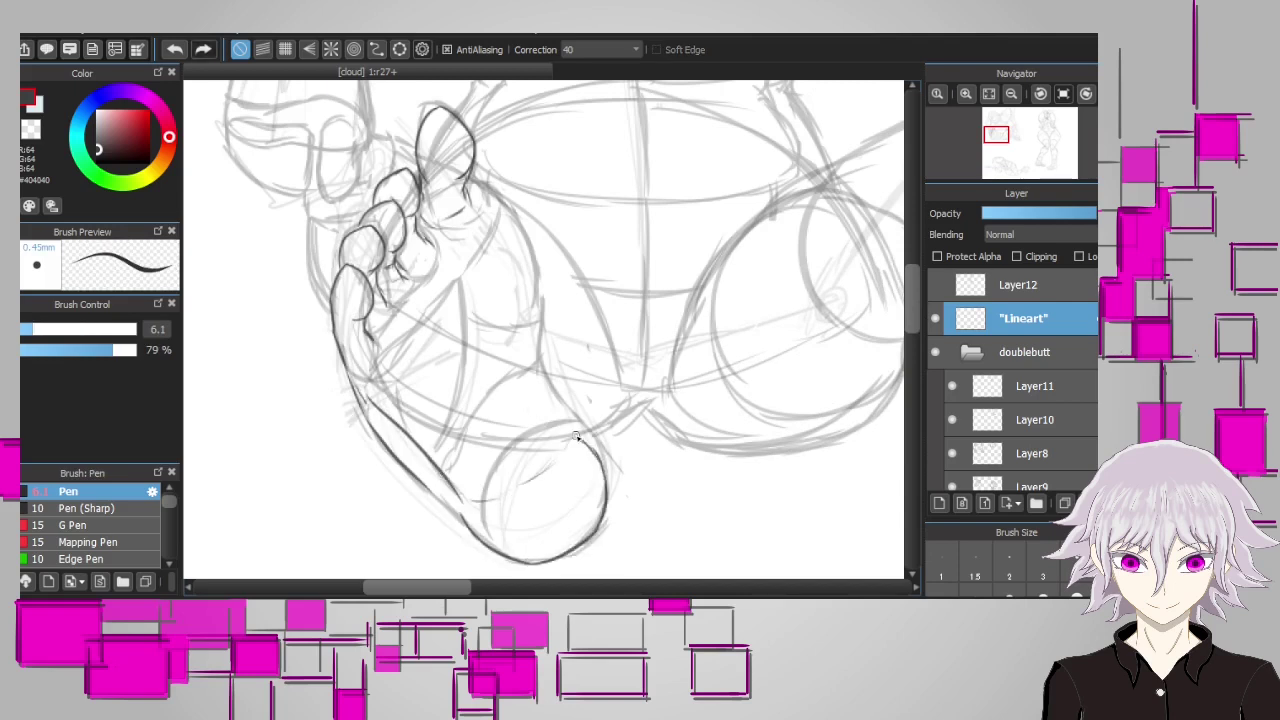
key("ctrl+z")
key("ctrl+z")
left_click_drag(345, 386, 466, 522)
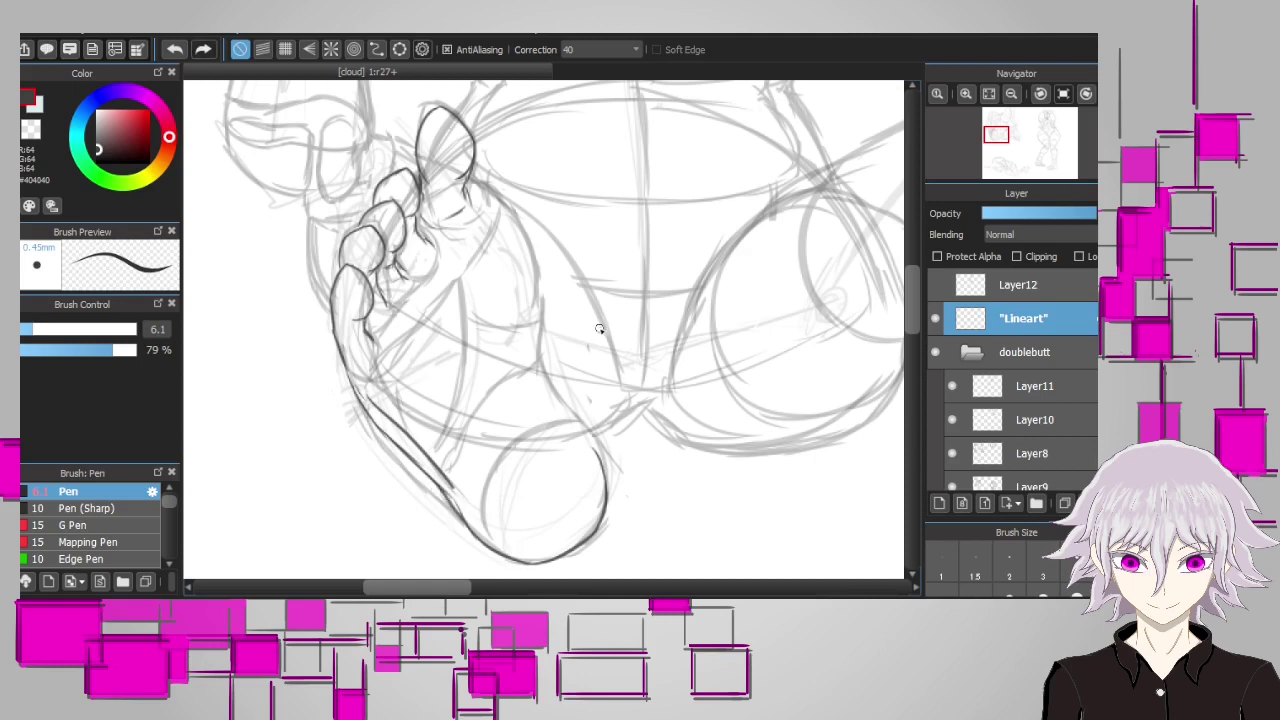
key("ctrl+z")
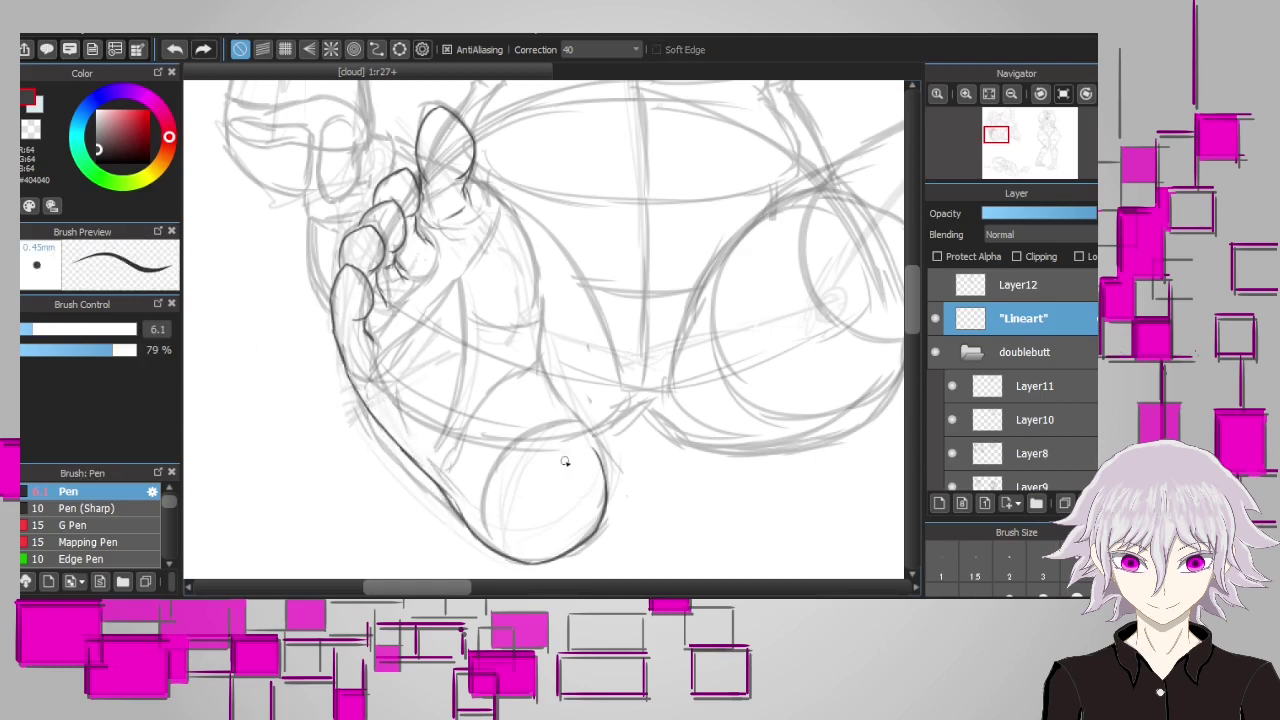
mouse_move(606, 470)
left_mouse_down()
mouse_move(531, 356)
mouse_move(533, 337)
left_mouse_up()
left_click_drag(480, 200, 535, 302)
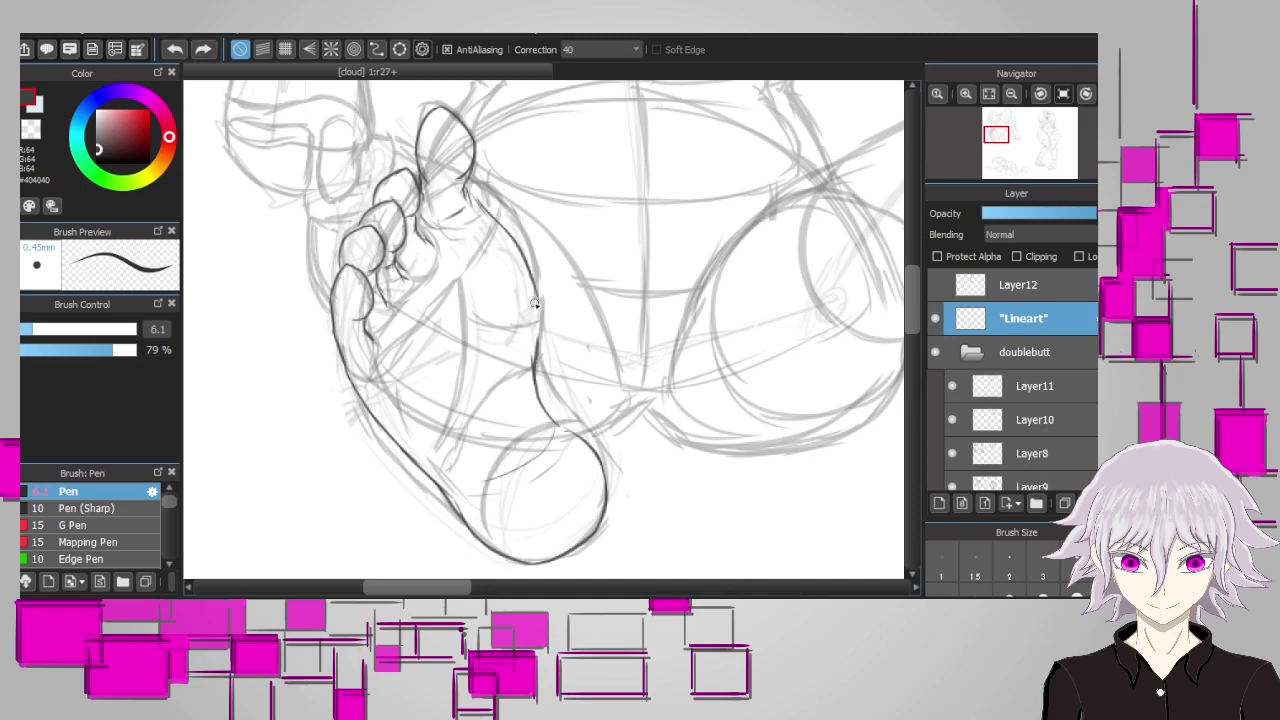
Ink the ball pad below the big toe and the curved arch line on the sole, redoing the foot's inner edge
key("ctrl+z")
mouse_move(413, 435)
left_mouse_down()
mouse_move(465, 362)
mouse_move(466, 291)
left_mouse_up()
key("ctrl+z")
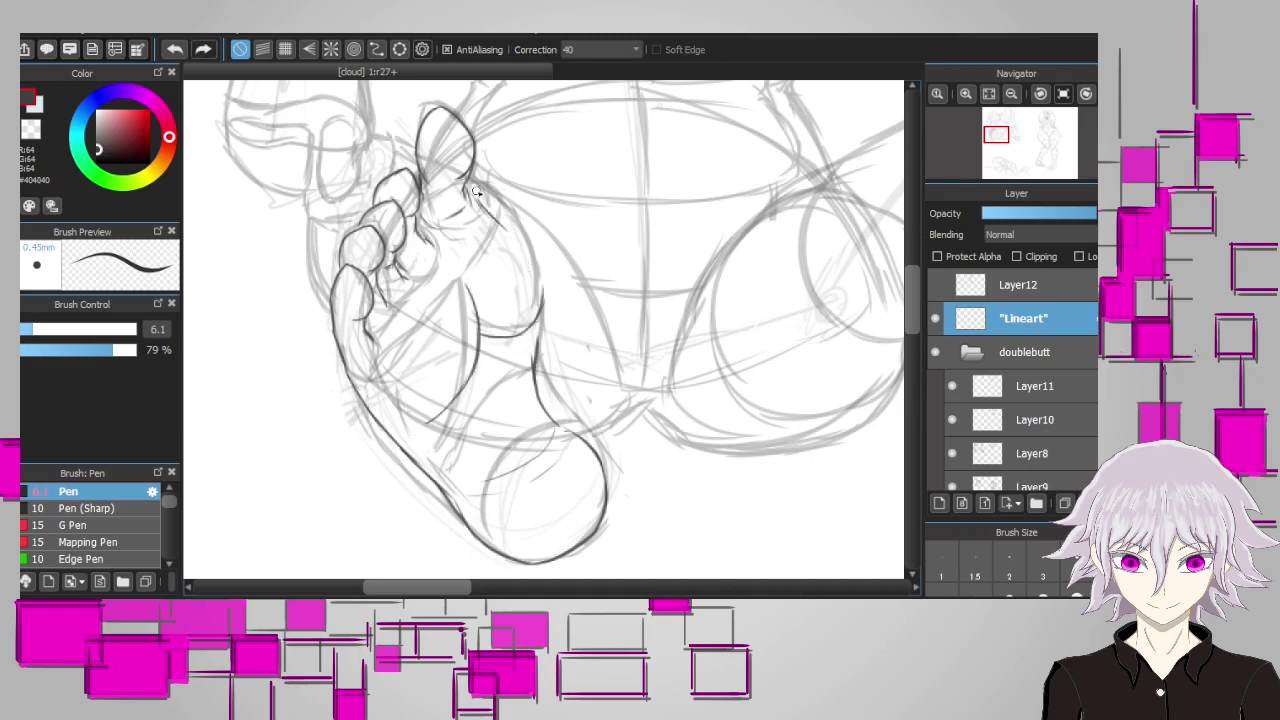
left_click_drag(476, 190, 530, 300)
left_click_drag(408, 391, 460, 515)
mouse_move(360, 400)
left_mouse_down()
mouse_move(435, 490)
mouse_move(380, 400)
left_mouse_up()
key("ctrl+z")
left_click_drag(452, 488, 404, 418)
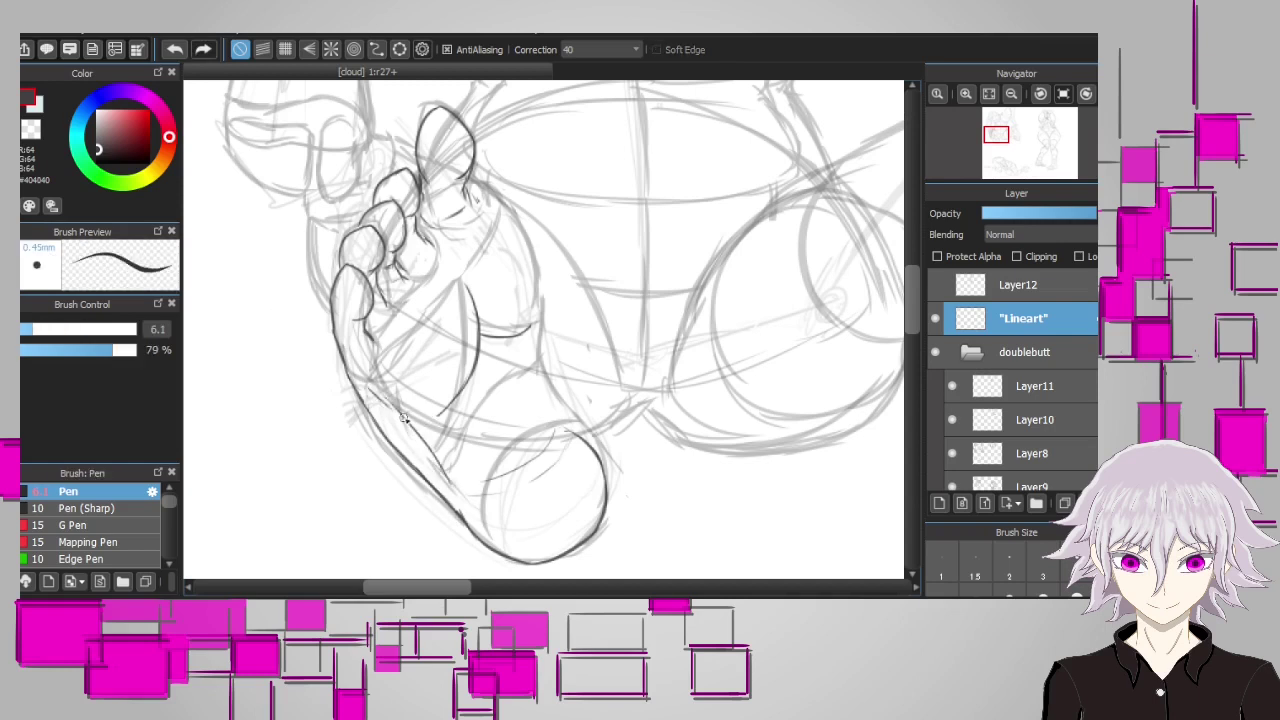
mouse_move(476, 192)
left_mouse_down()
mouse_move(530, 256)
mouse_move(540, 300)
left_mouse_up()
left_click_drag(478, 334, 530, 330)
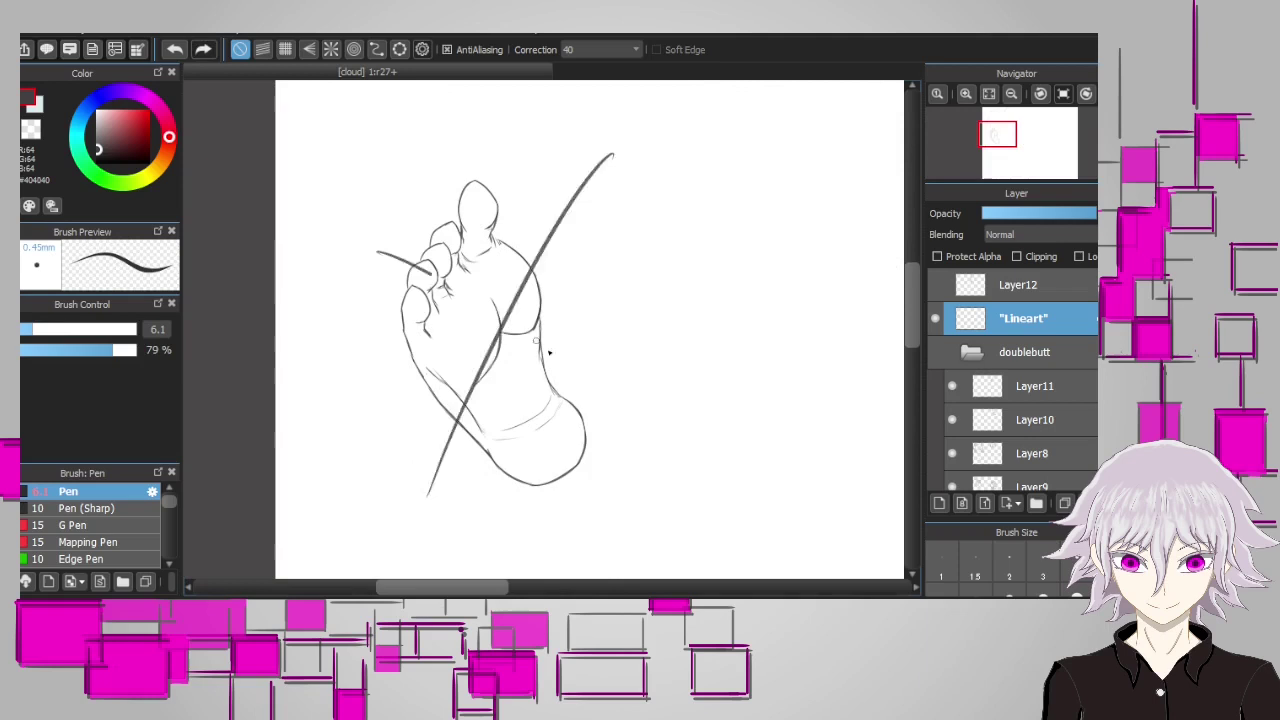
Clean up the sole's stray marks with the eraser, ink the curved heel crease, and show the "doublebutt" folder again
key("ctrl+z")
key("e")
mouse_move(470, 420)
left_mouse_down()
mouse_move(437, 371)
mouse_move(440, 420)
left_mouse_up()
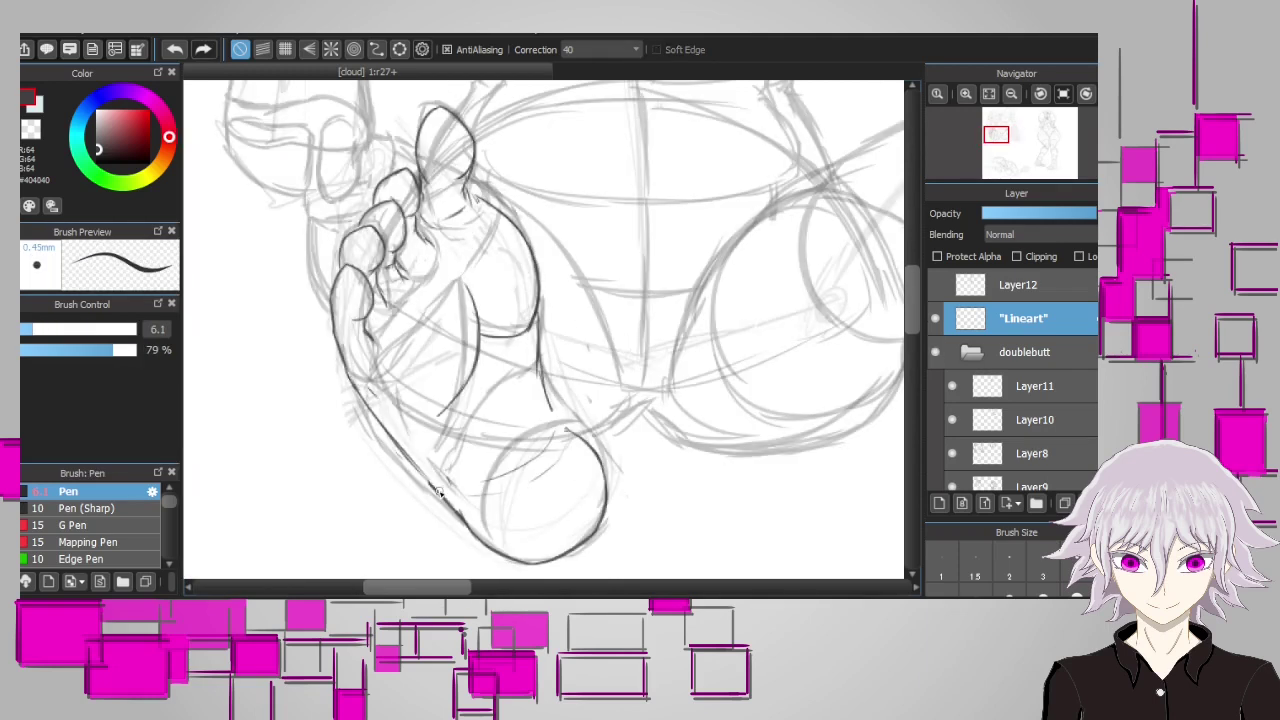
left_click_drag(445, 488, 400, 433)
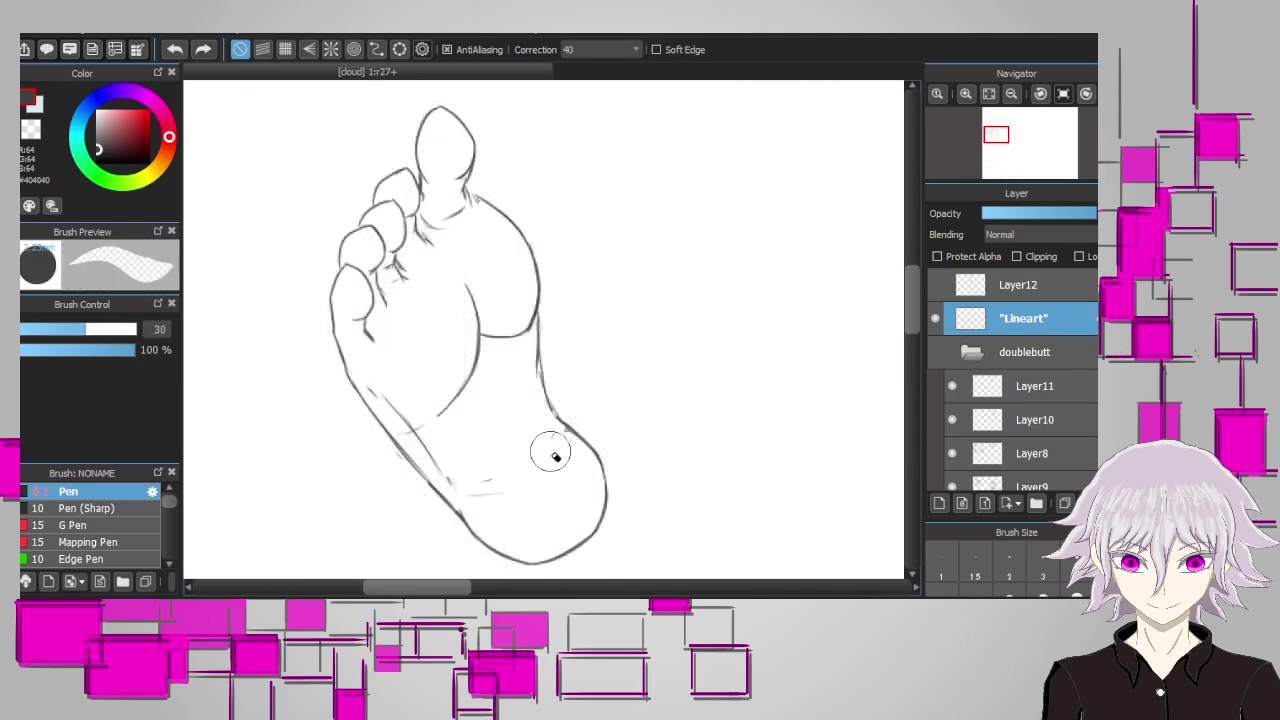
key("b")
left_click_drag(553, 462, 525, 480)
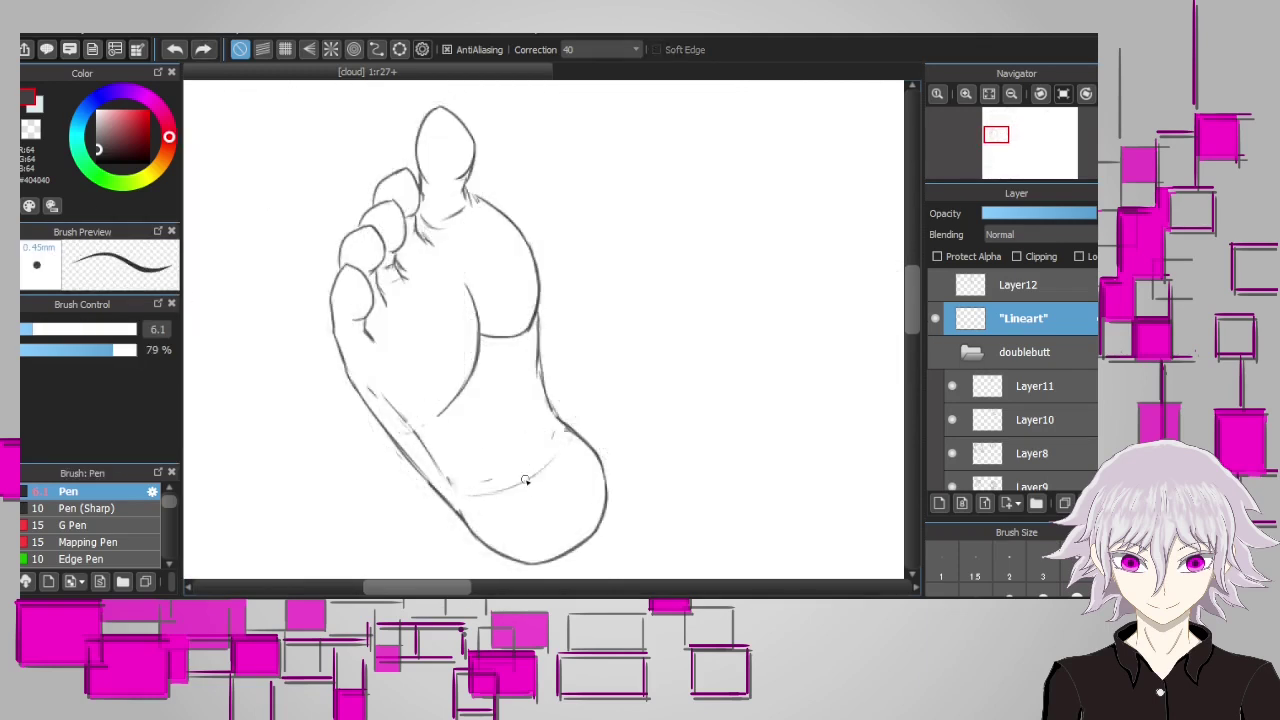
left_click(935, 352)
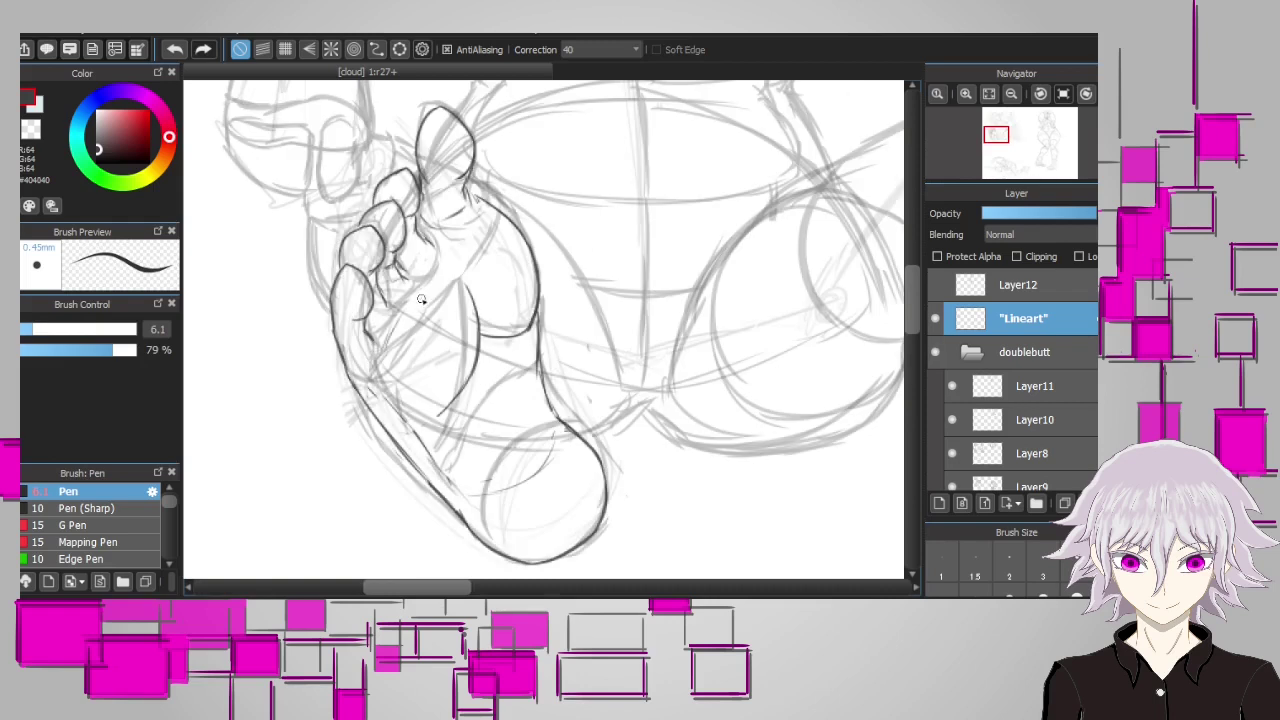
Ink the rounded knee and the thigh contour behind the heel-down foot, running down toward the crotch
left_click_drag(421, 299, 489, 216)
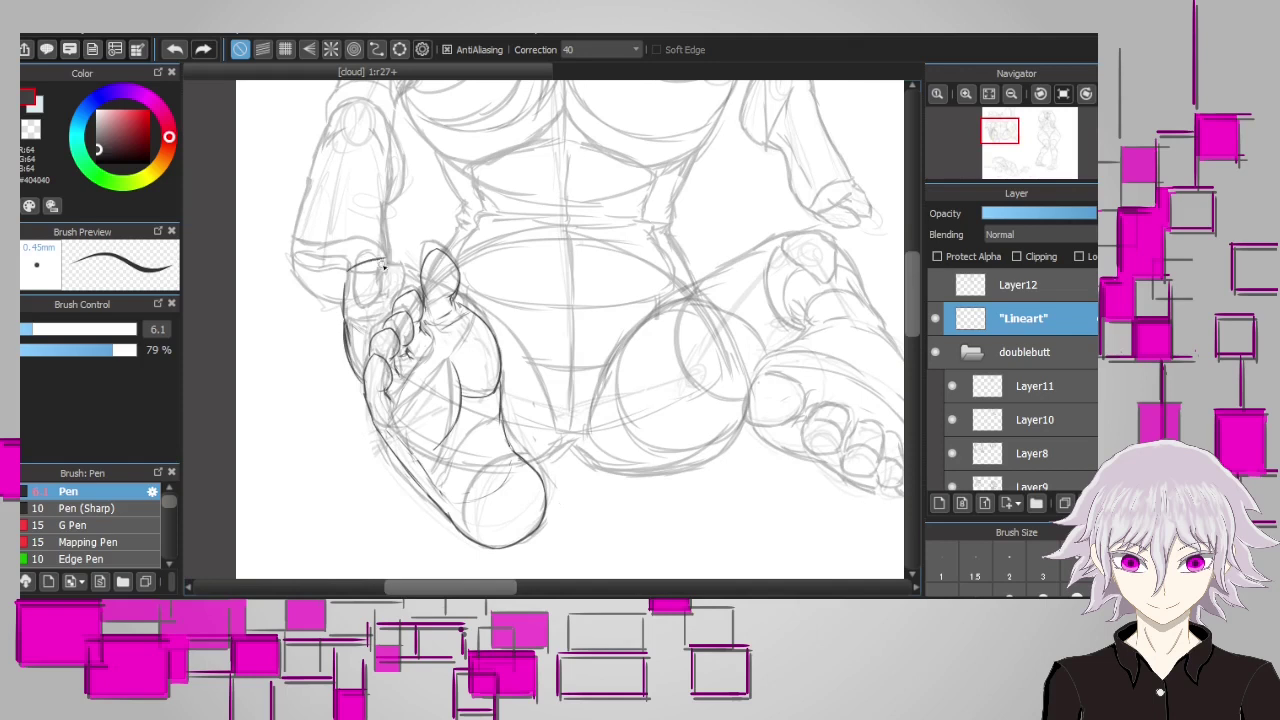
key("ctrl+z")
key("ctrl+z")
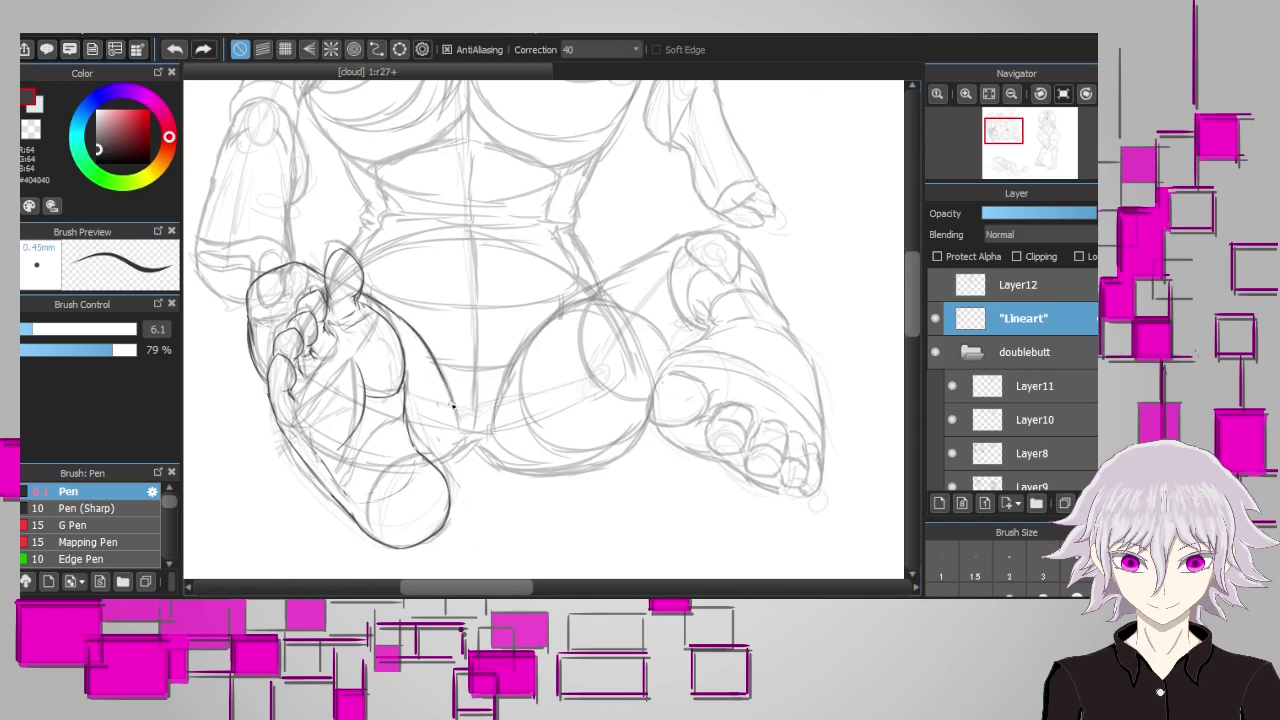
key("ctrl+z")
left_click_drag(388, 308, 432, 354)
left_click_drag(444, 362, 462, 350)
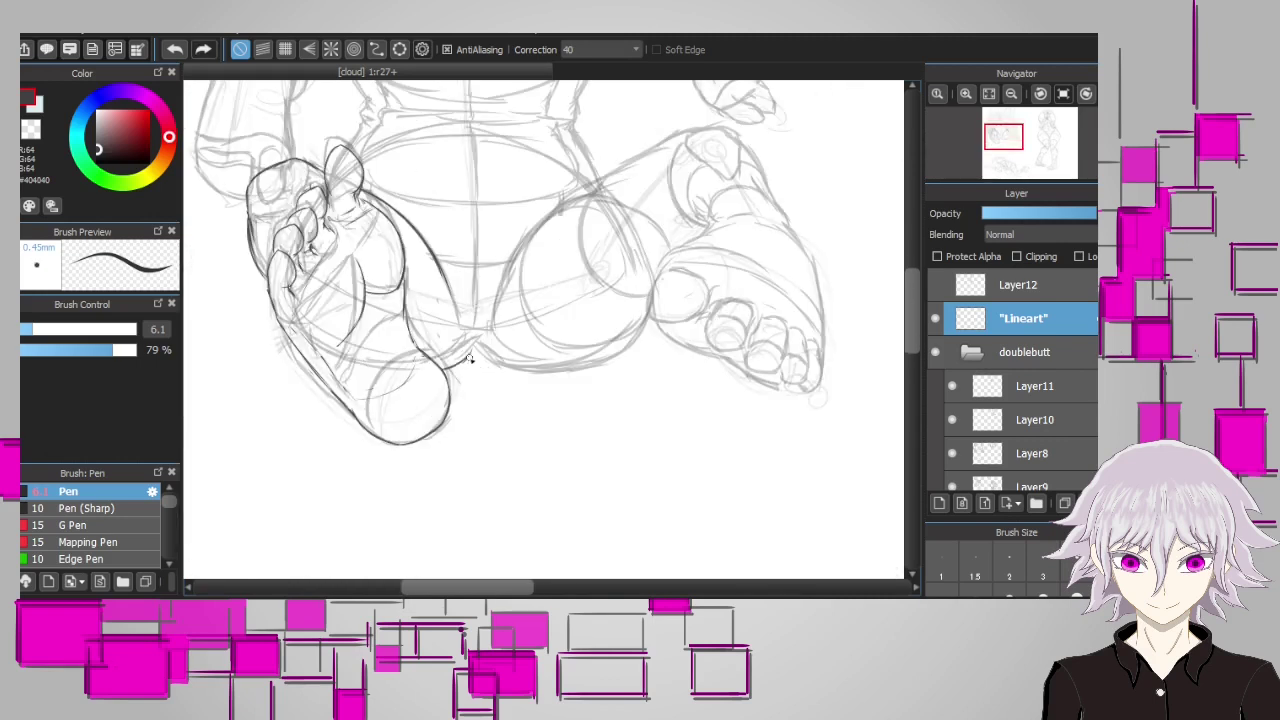
Ink the underside of the buttock and the upper contour of the opposite thigh toward its knee
mouse_move(493, 371)
left_mouse_down()
mouse_move(600, 376)
mouse_move(612, 358)
left_mouse_up()
key("ctrl+z")
scroll(522, 438, "up", 2)
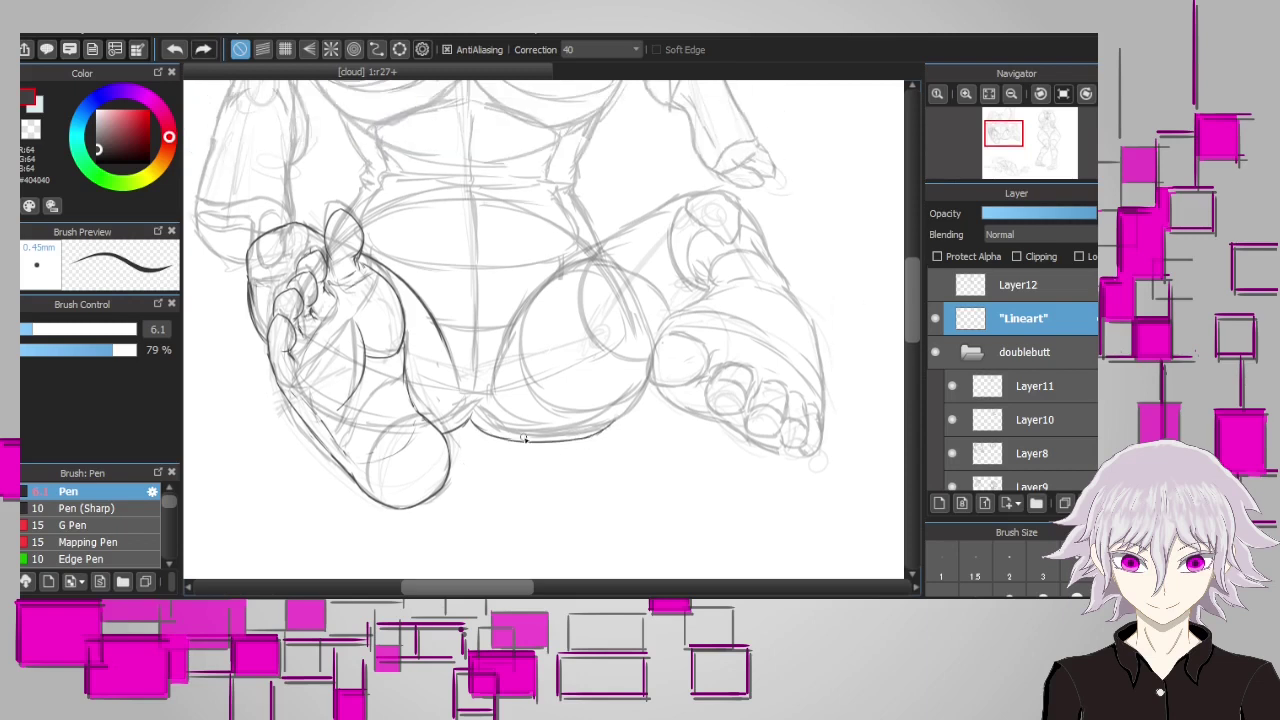
mouse_move(498, 368)
left_mouse_down()
mouse_move(560, 268)
mouse_move(645, 220)
left_mouse_up()
left_click_drag(500, 406, 625, 418)
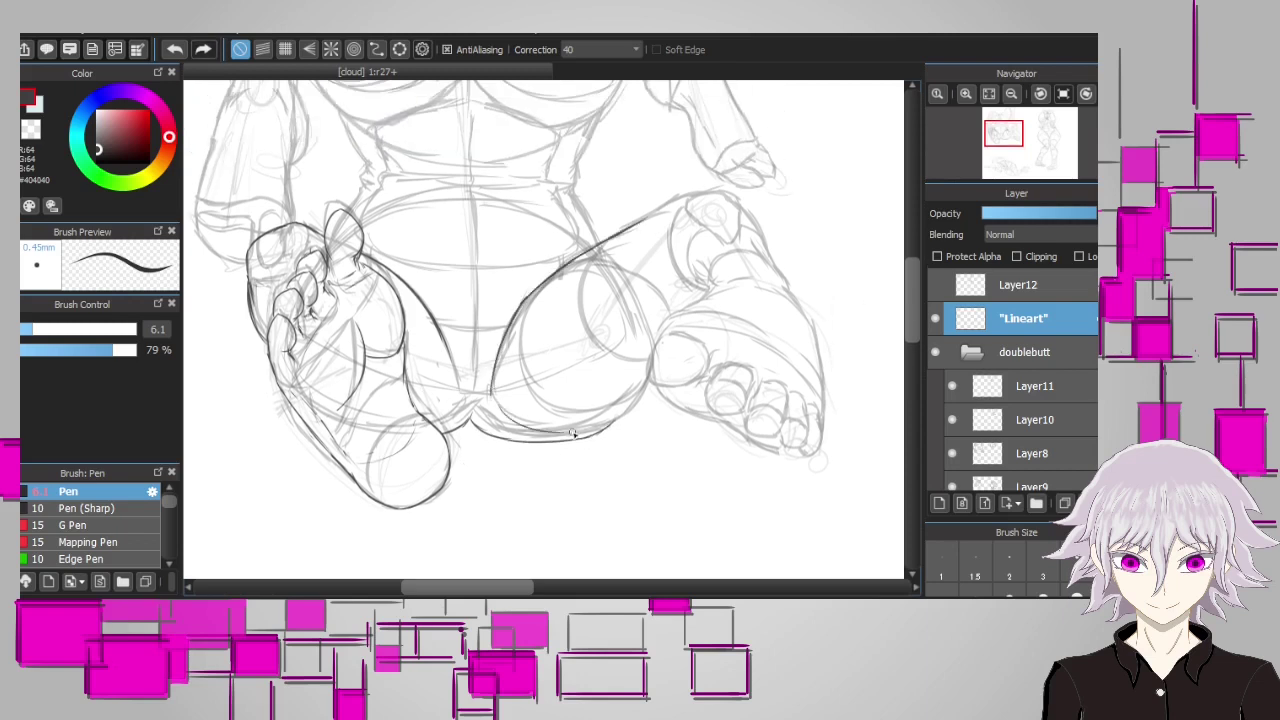
Ink the big toe and the lower contour of the opposite foot beneath its toes, undoing stray strokes
scroll(600, 450, "right", 4)
scroll(549, 534, "up", 2)
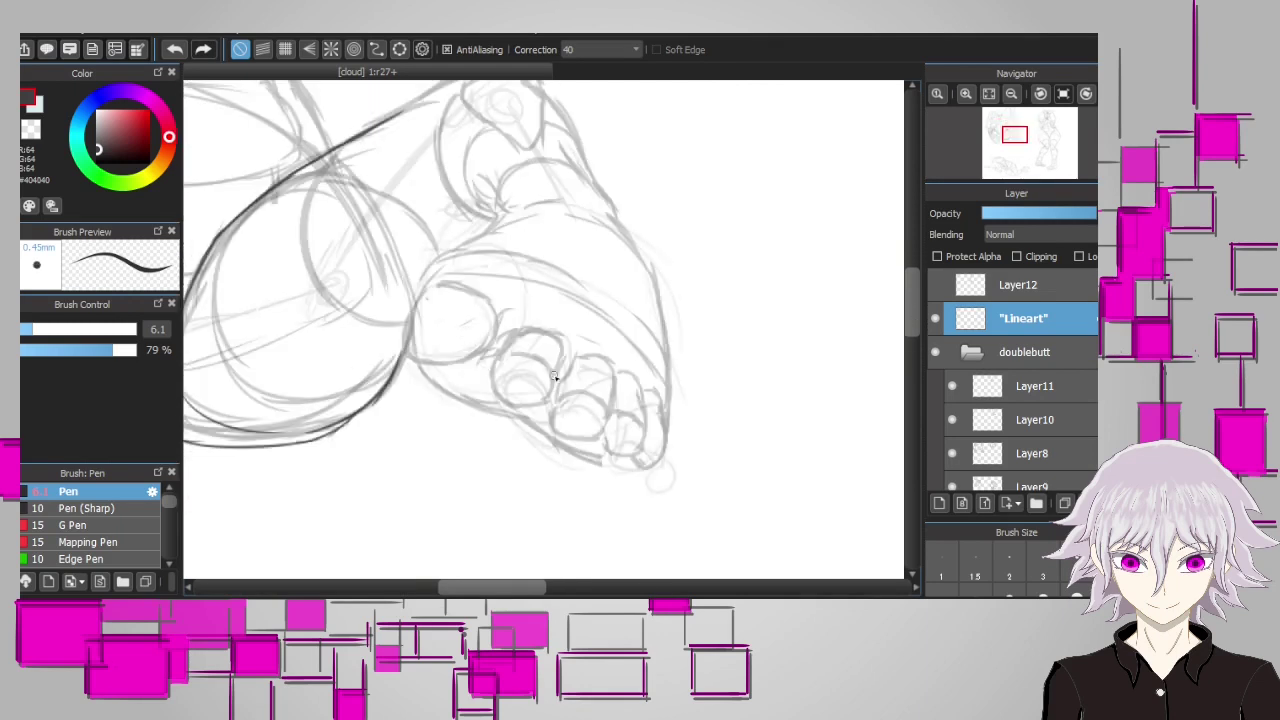
key("ctrl+z")
mouse_move(420, 362)
left_mouse_down()
mouse_move(552, 445)
mouse_move(636, 462)
left_mouse_up()
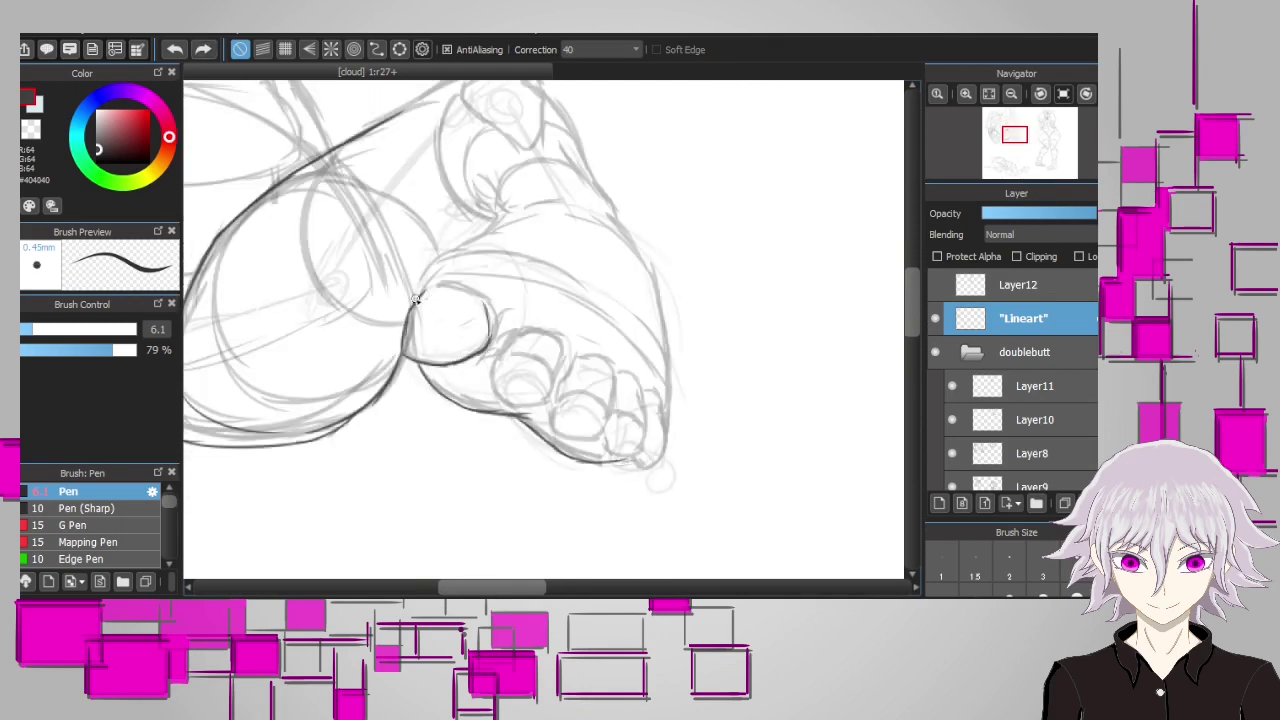
key("ctrl+z")
left_click_drag(409, 306, 426, 289)
mouse_move(509, 334)
left_mouse_down()
mouse_move(523, 405)
mouse_move(550, 390)
mouse_move(444, 424)
mouse_move(490, 399)
mouse_move(482, 418)
mouse_move(488, 398)
mouse_move(503, 480)
mouse_move(488, 397)
mouse_move(494, 440)
left_mouse_up()
key("ctrl+z")
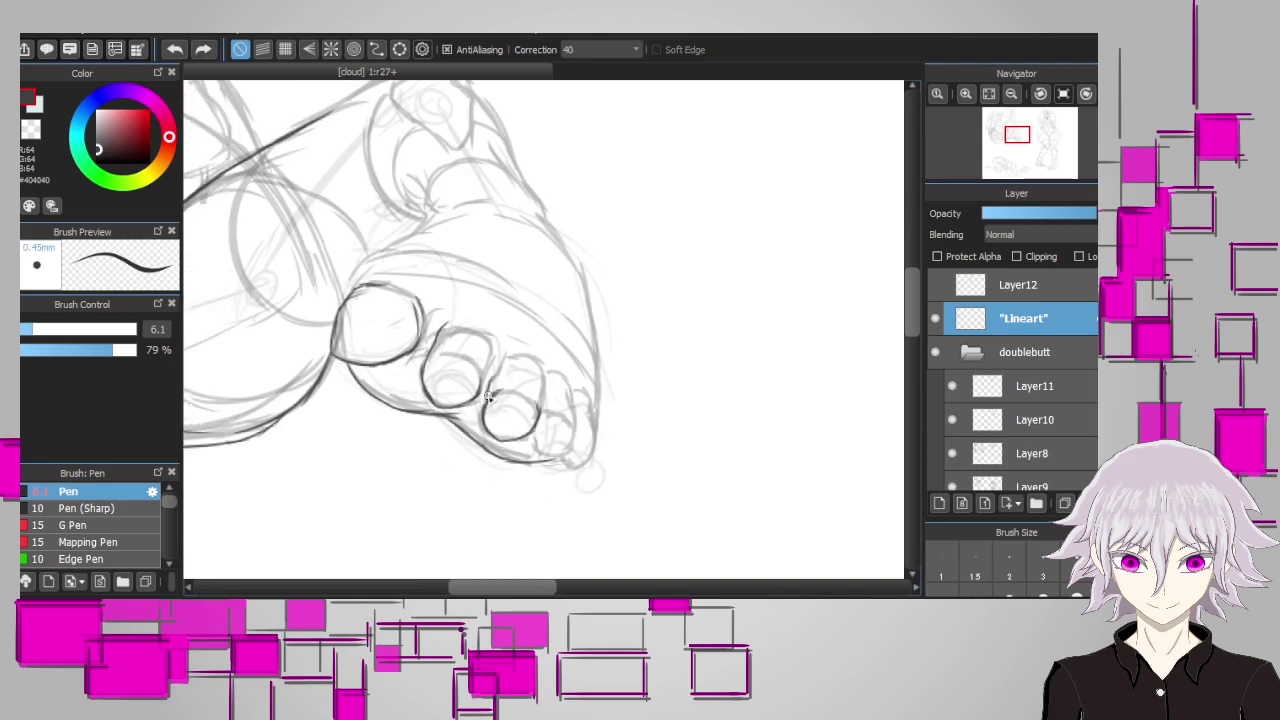
Ink the smaller toes of the toes-forward foot, redoing lines that miss the sketch
left_click_drag(505, 355, 490, 398)
key("ctrl+z")
mouse_move(535, 443)
left_mouse_down()
mouse_move(570, 450)
mouse_move(567, 387)
mouse_move(562, 458)
mouse_move(577, 471)
mouse_move(592, 432)
left_mouse_up()
key("ctrl+z")
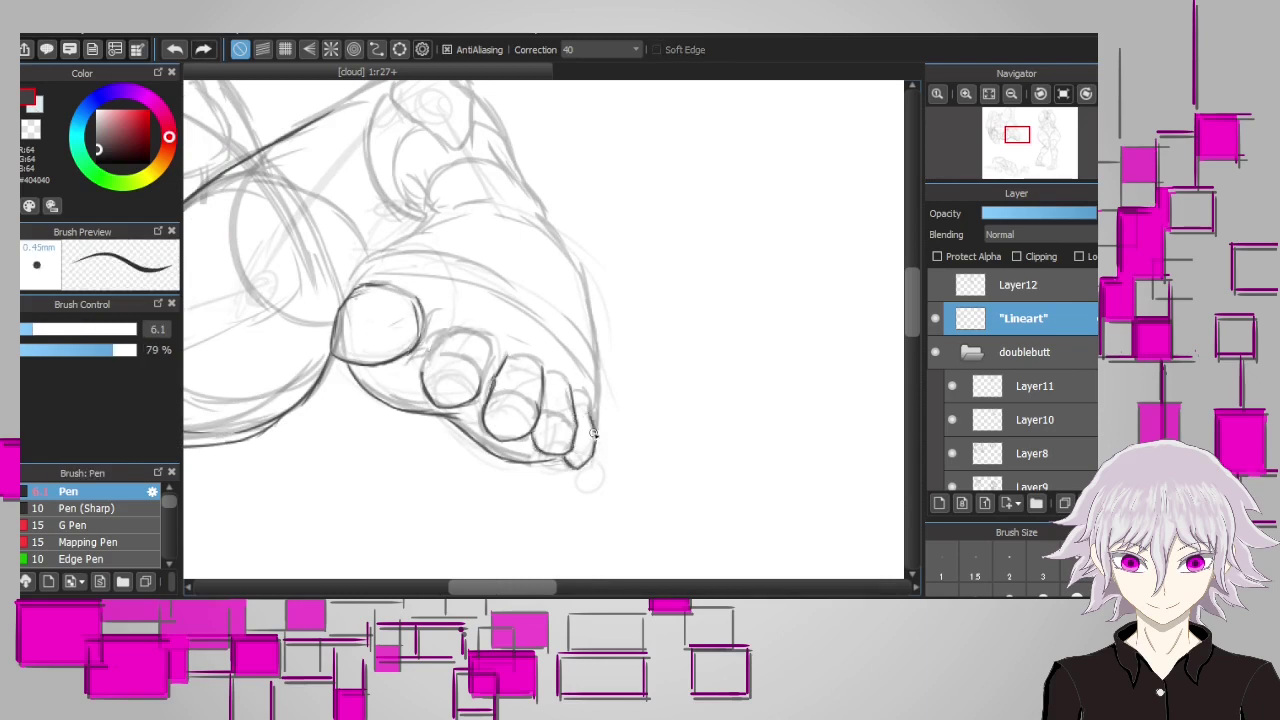
key("ctrl+z")
left_click_drag(424, 376, 451, 347)
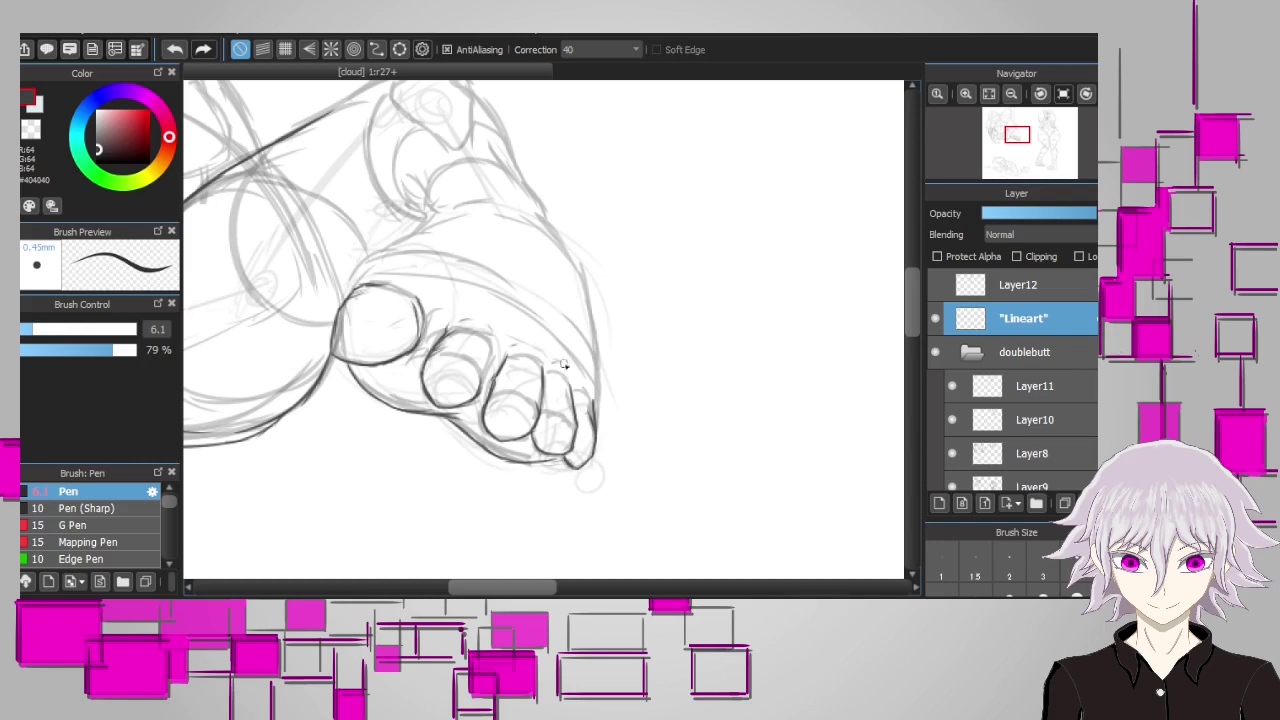
Ink the upper and outer contours of the toes-forward foot and the inner edge of the shin above it
mouse_move(370, 302)
left_mouse_down()
mouse_move(430, 352)
mouse_move(522, 301)
left_mouse_up()
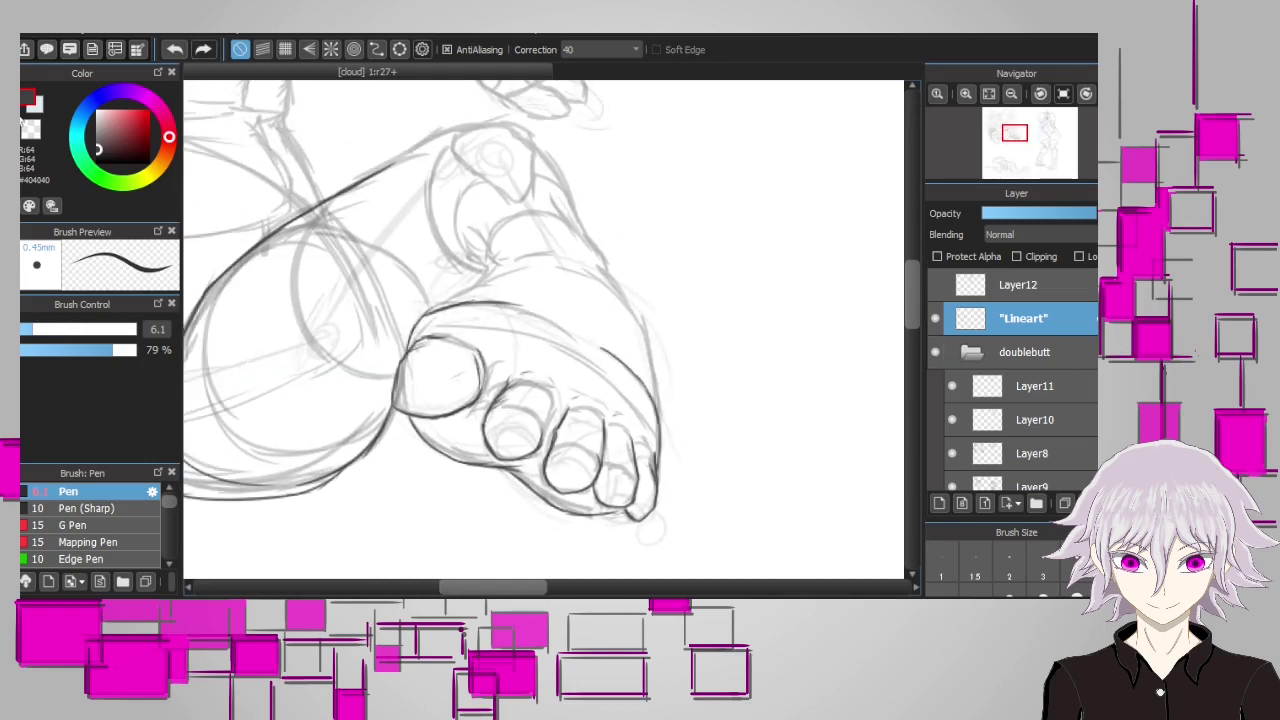
key("ctrl+z")
left_click_drag(424, 316, 481, 281)
key("ctrl+z")
left_click_drag(613, 277, 652, 371)
left_click_drag(437, 311, 525, 305)
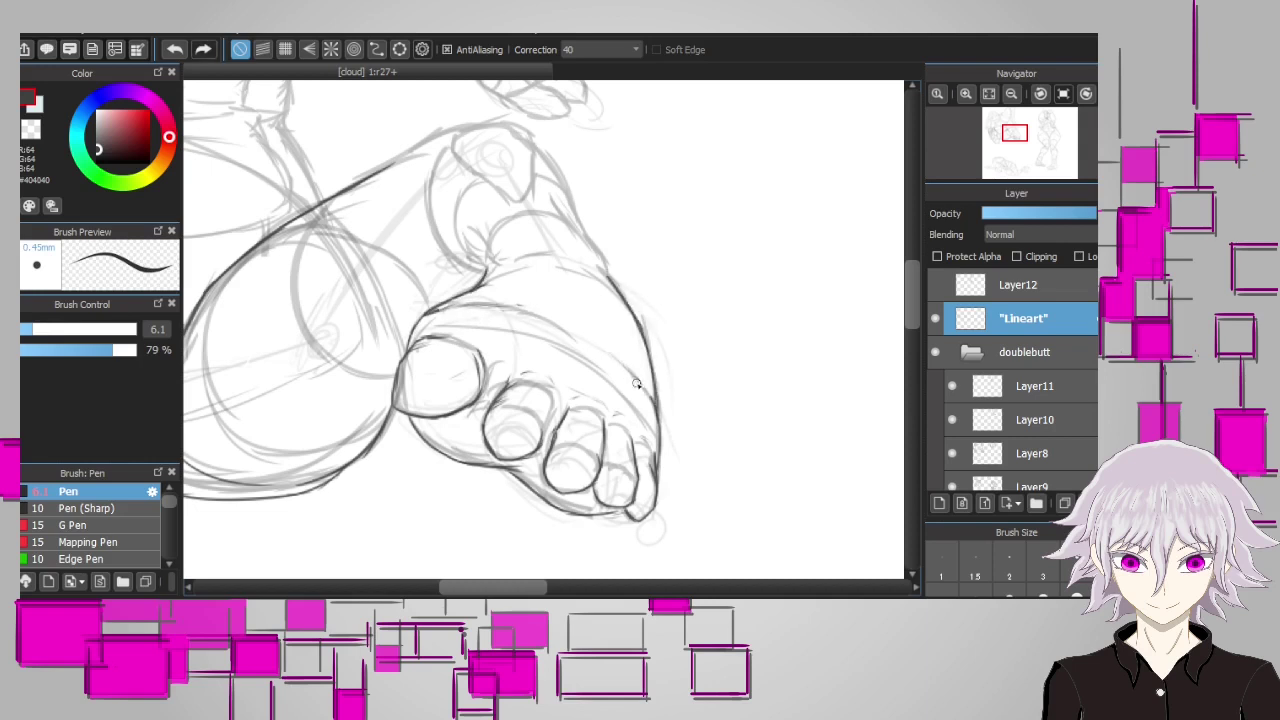
scroll(636, 384, "up", 2)
mouse_move(508, 222)
left_mouse_down()
mouse_move(500, 318)
mouse_move(538, 345)
left_mouse_up()
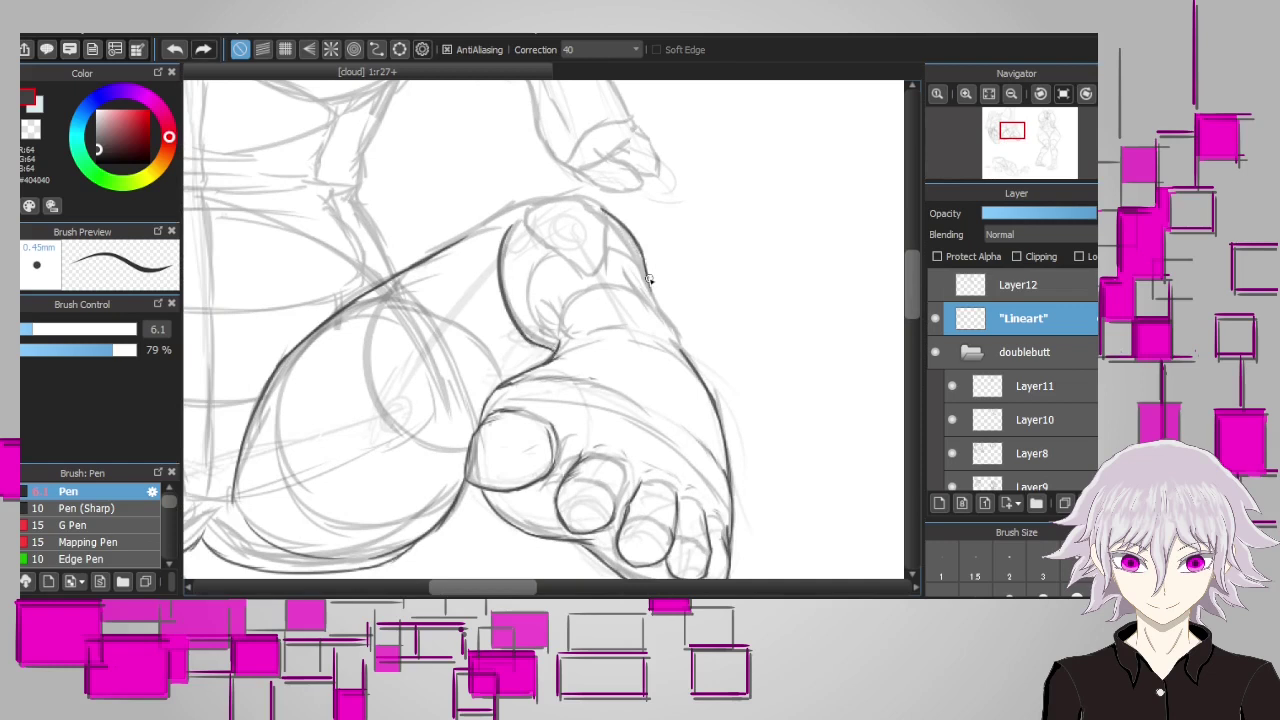
left_click_drag(735, 178, 766, 232)
left_click_drag(733, 205, 759, 216)
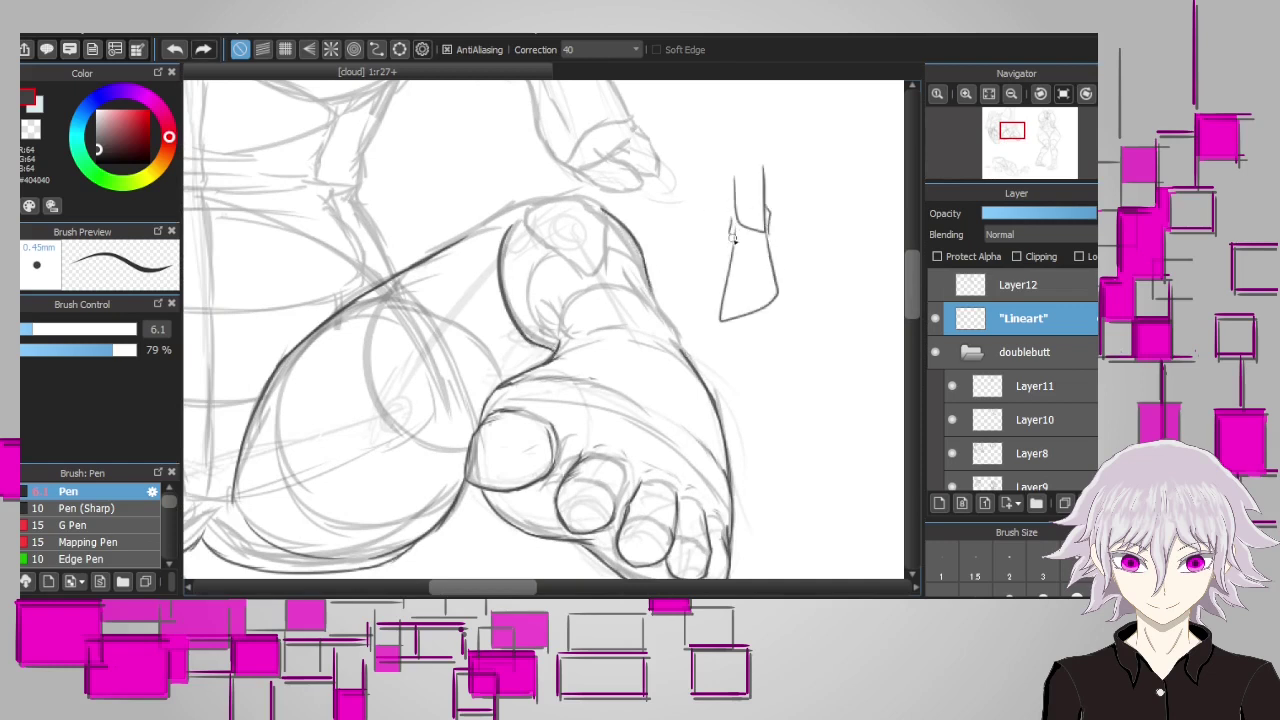
key("ctrl+z")
key("ctrl+z")
key("ctrl+z")
key("ctrl+z")
Ink the outer ankle contour above the toes-forward foot and close the outline over the bent knee
left_click_drag(626, 266, 672, 330)
key("ctrl+z")
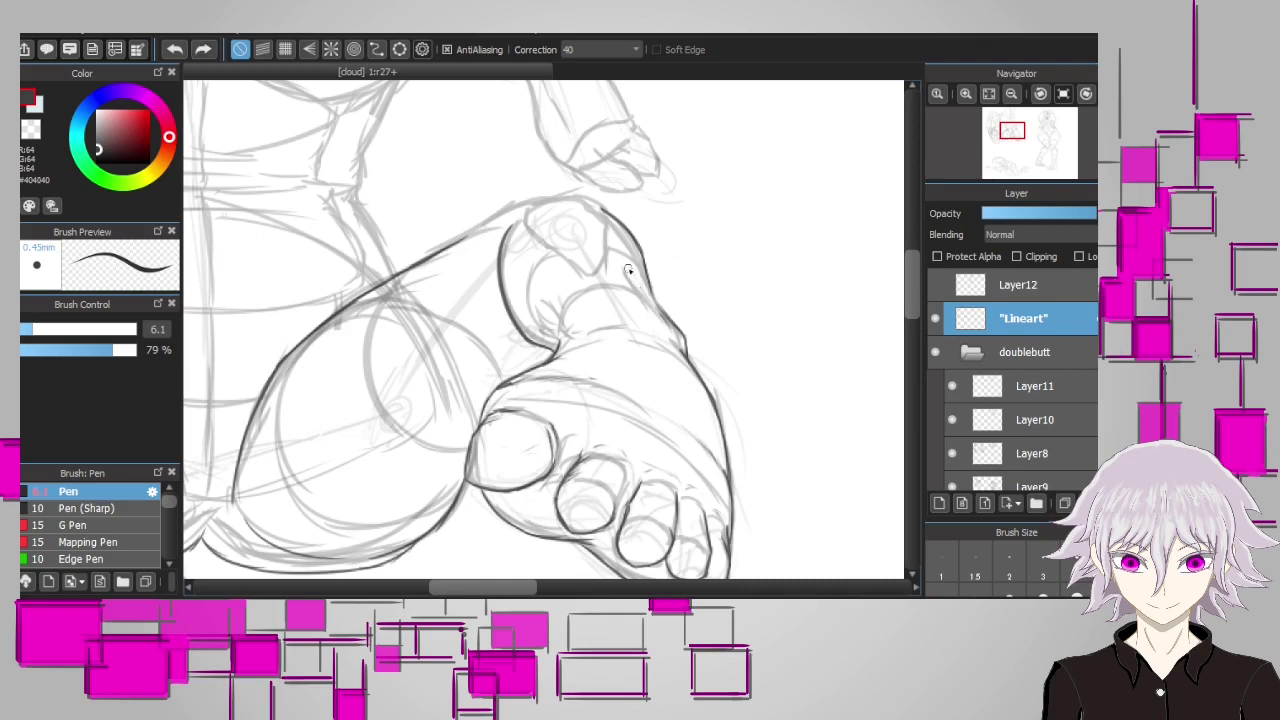
left_click_drag(626, 266, 684, 342)
mouse_move(540, 302)
left_mouse_down()
mouse_move(562, 346)
mouse_move(537, 308)
left_mouse_up()
key("ctrl+z")
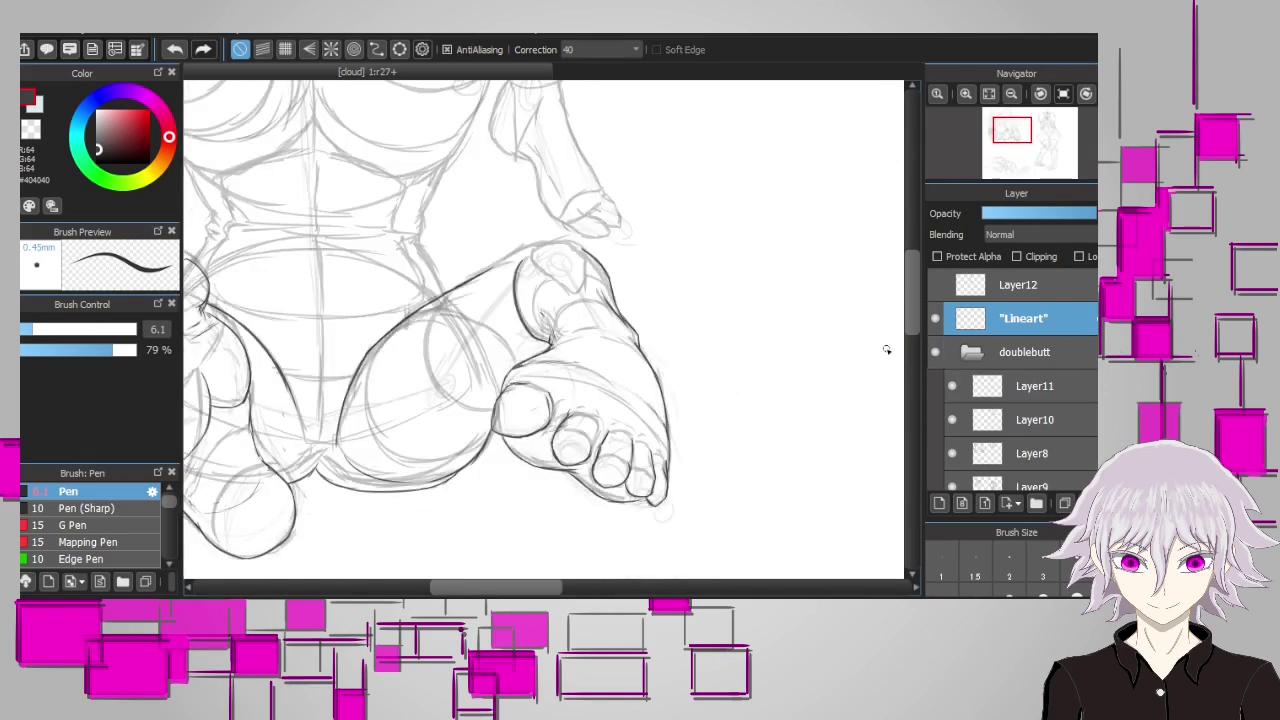
left_click_drag(442, 252, 519, 204)
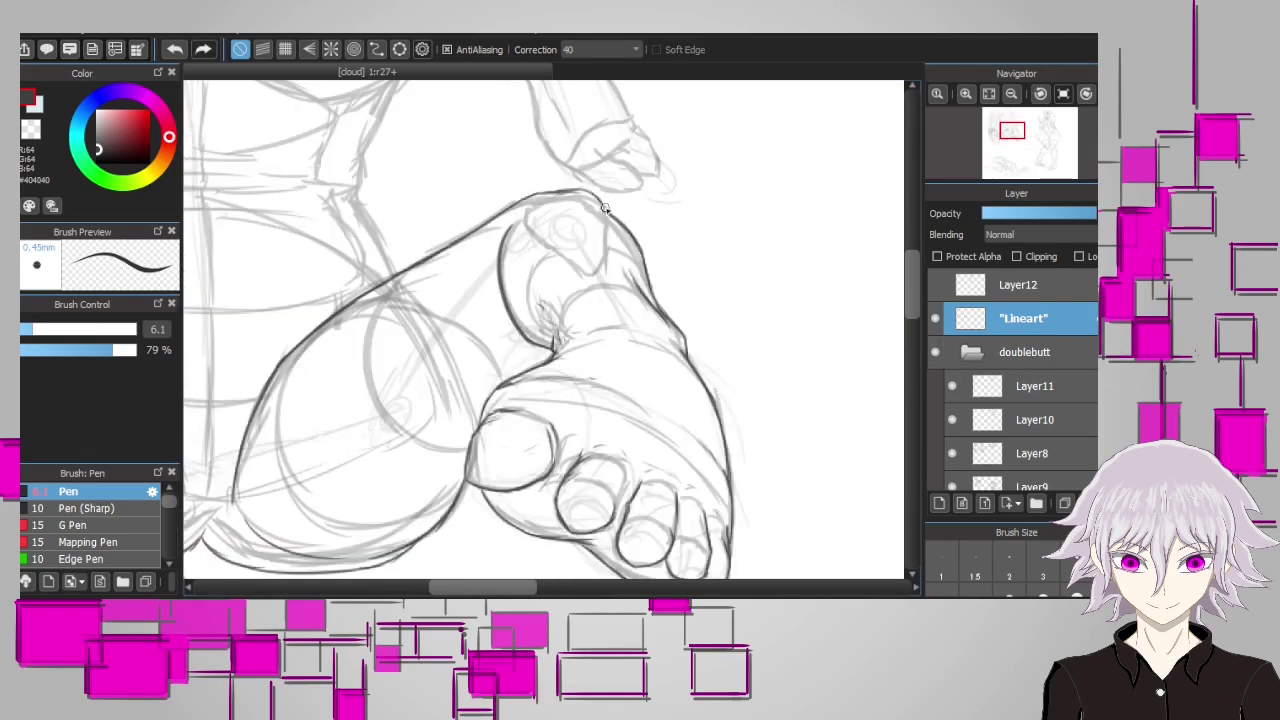
Ink the torso's waist with its side contours and the horizontal crease across the middle, undoing a stray stroke
scroll(528, 240, "down", 2)
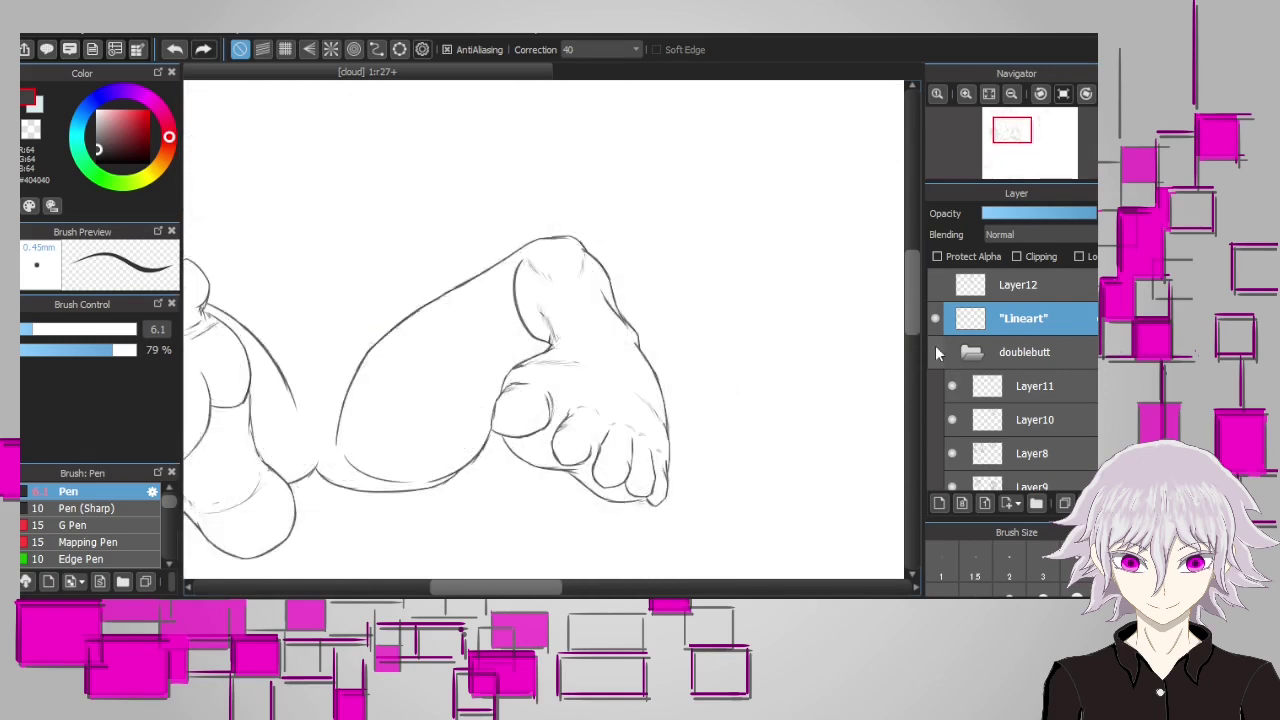
scroll(355, 338, "up", 2)
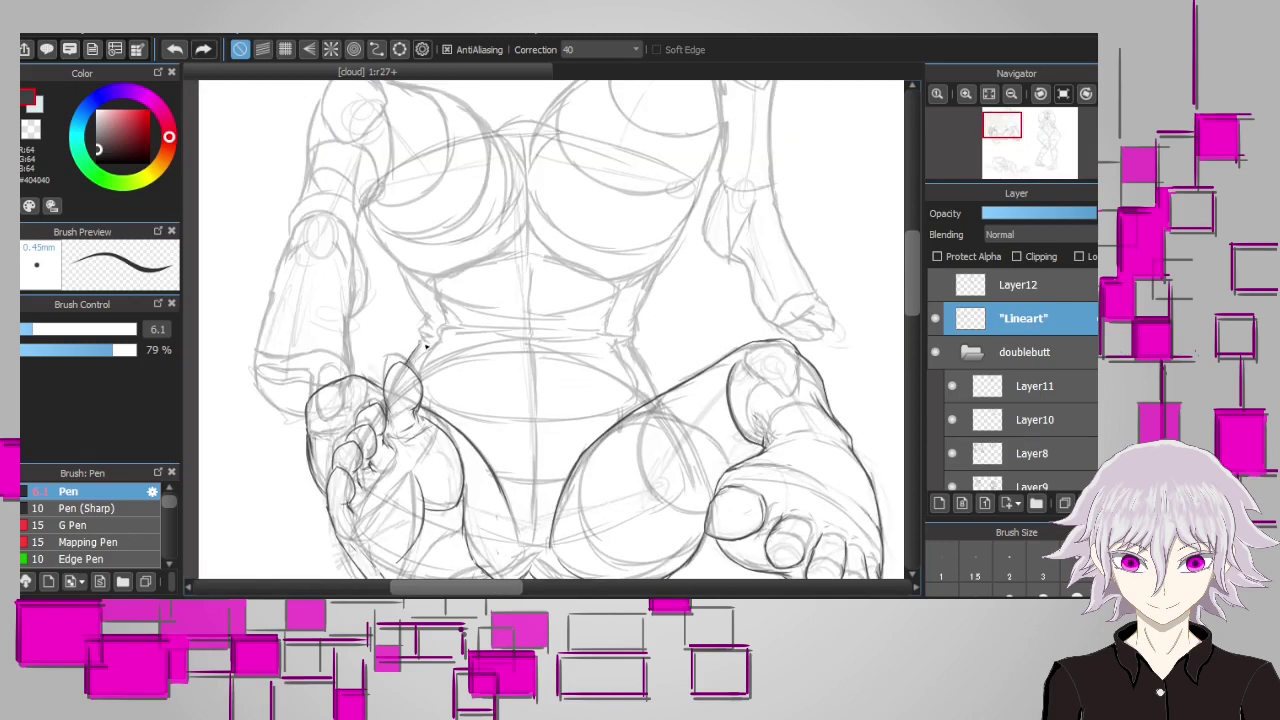
left_click_drag(425, 347, 401, 267)
scroll(443, 323, "up", 2)
mouse_move(360, 328)
left_mouse_down()
mouse_move(522, 337)
mouse_move(651, 337)
left_mouse_up()
key("ctrl+z")
left_click_drag(494, 340, 612, 340)
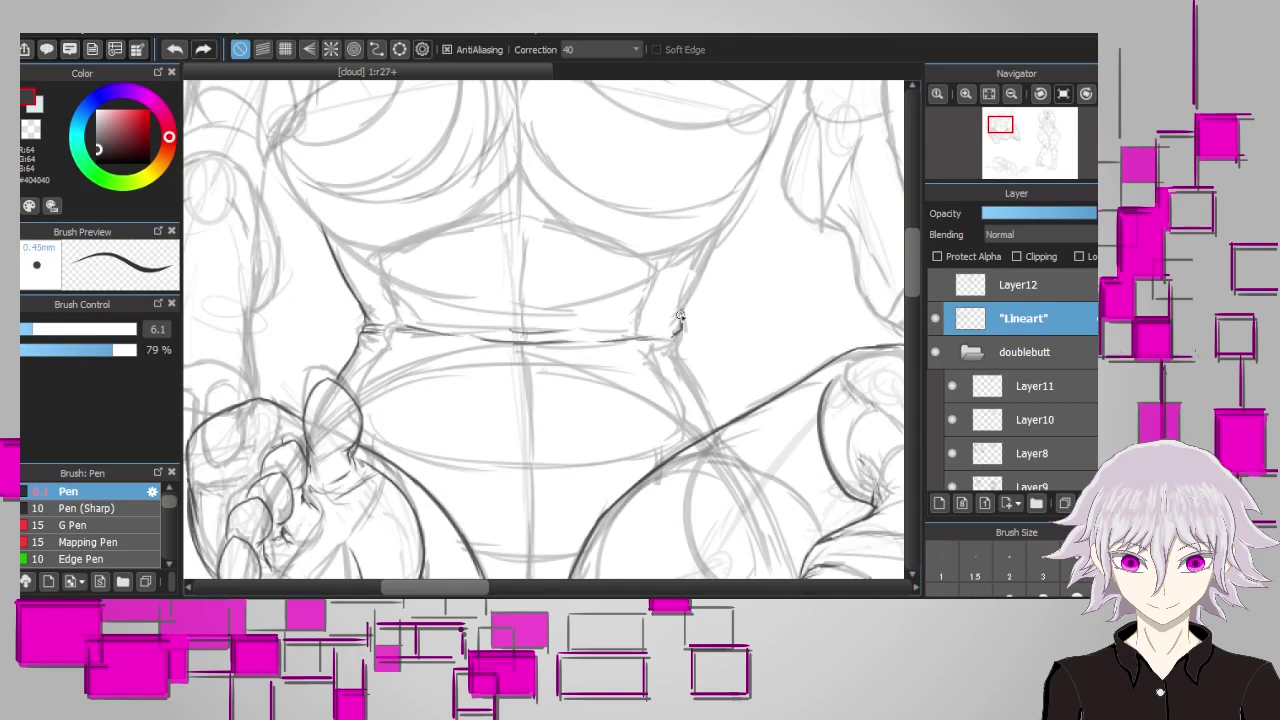
mouse_move(679, 316)
left_mouse_down()
mouse_move(722, 230)
mouse_move(676, 350)
mouse_move(716, 428)
left_mouse_up()
key("ctrl+minus")
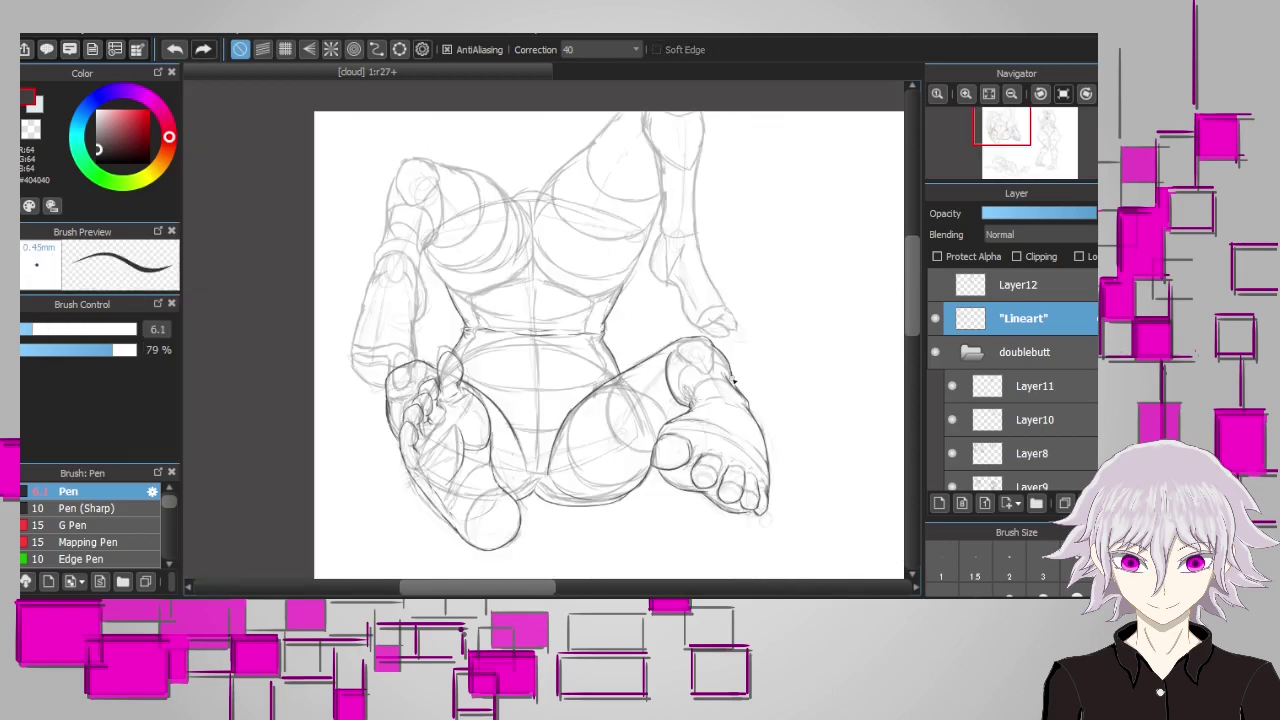
Ink the small arch at the crotch and the curved line running across just below the waist crease
key("ctrl+plus")
key("ctrl+plus")
mouse_move(476, 464)
left_mouse_down()
mouse_move(514, 450)
mouse_move(570, 462)
left_mouse_up()
left_click_drag(414, 372, 497, 390)
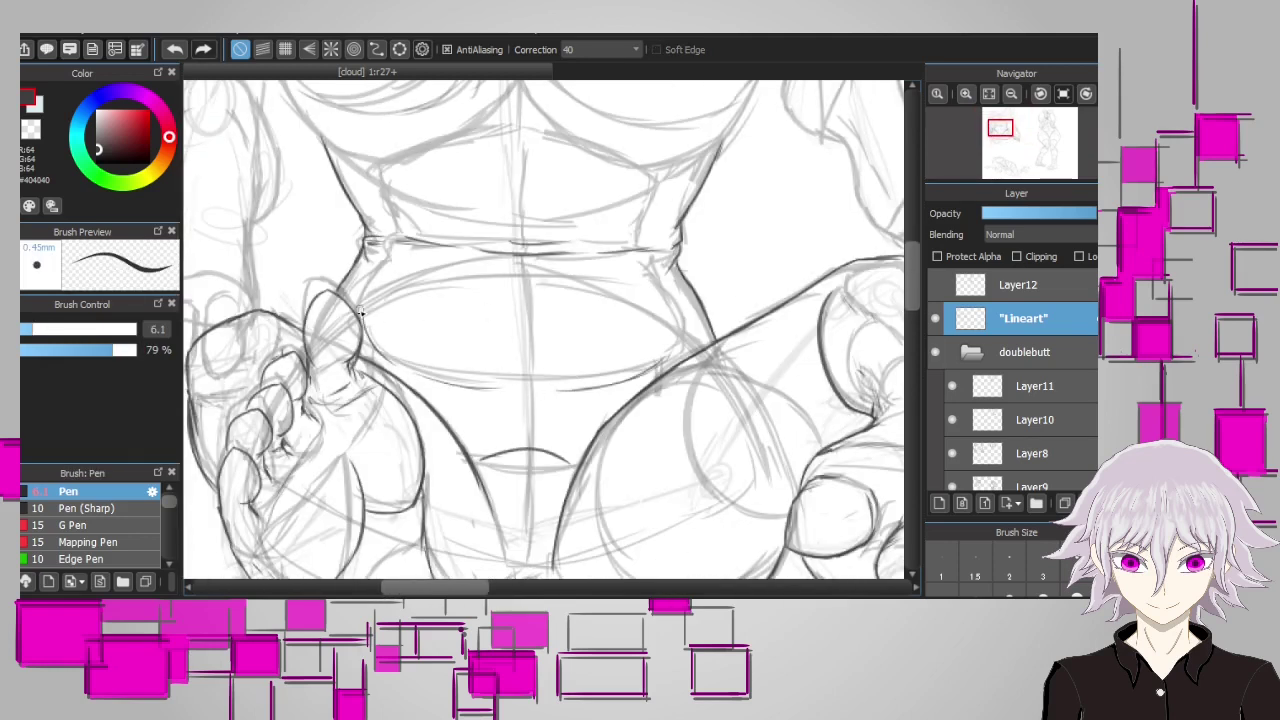
mouse_move(368, 262)
left_mouse_down()
mouse_move(446, 262)
mouse_move(660, 268)
left_mouse_up()
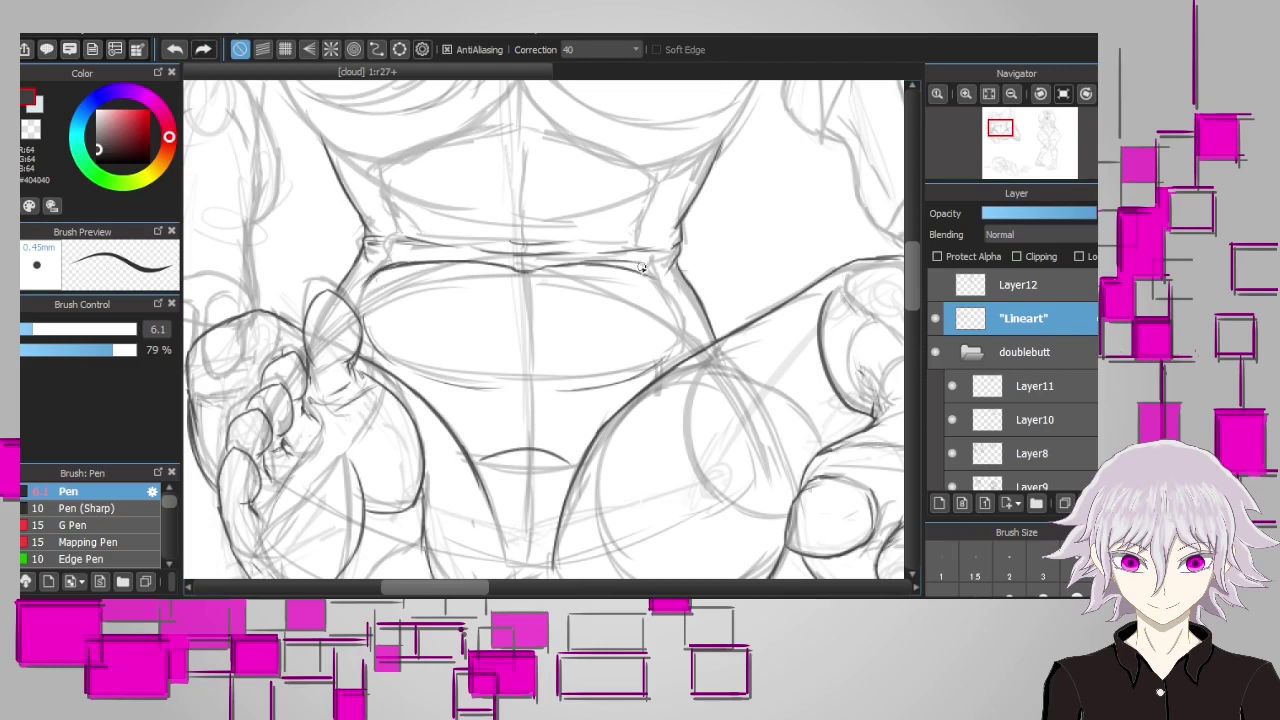
key("ctrl+minus")
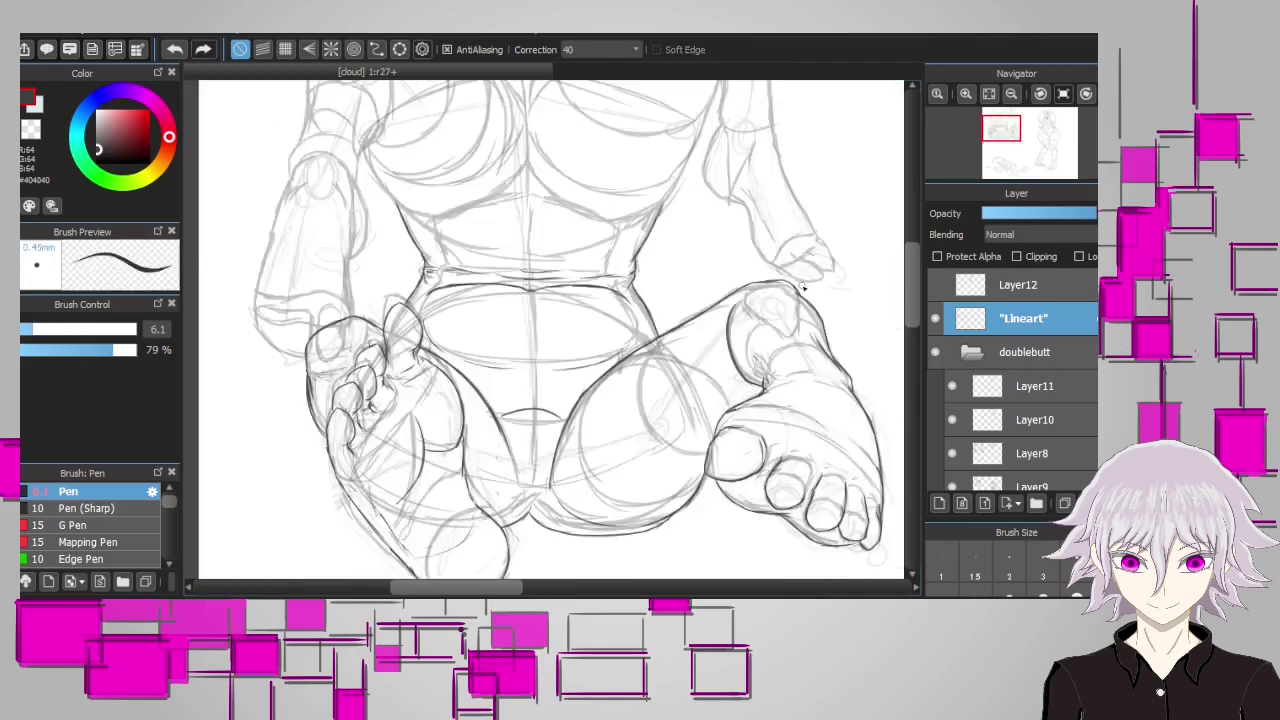
key("ctrl+plus")
key("ctrl+minus")
key("ctrl+plus")
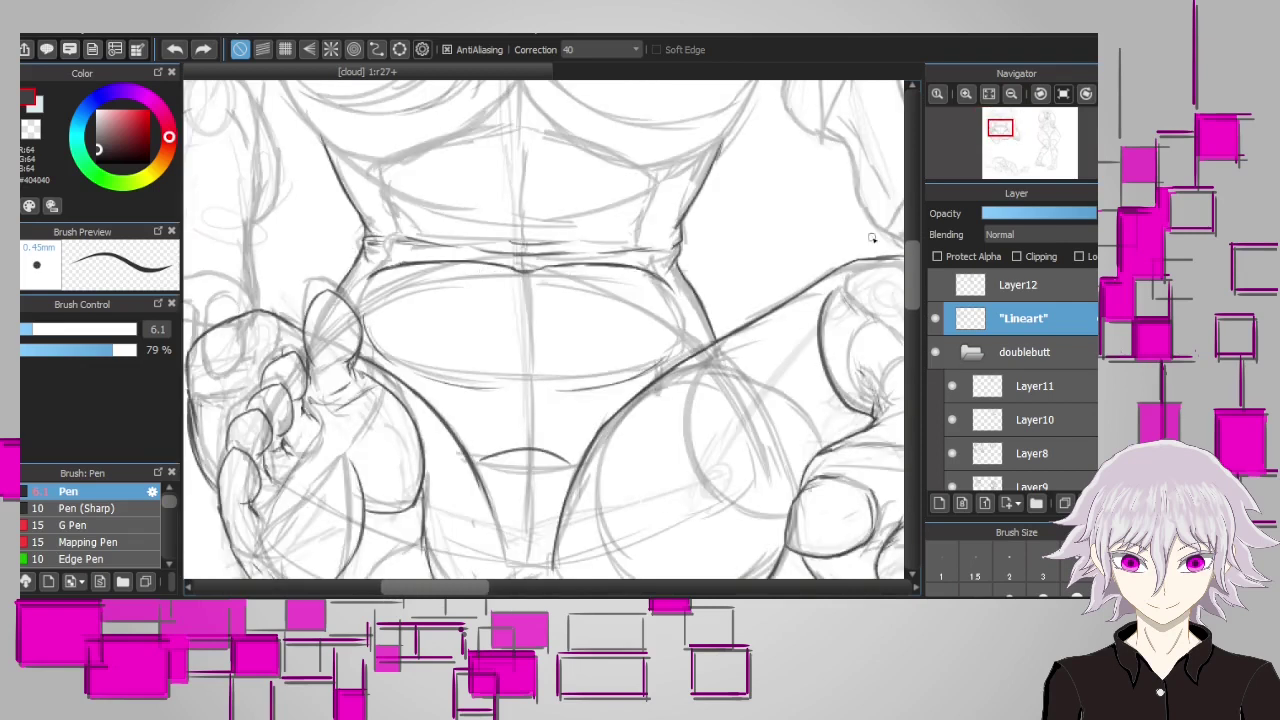
Ink the underside curves of the two buttocks above the waist, meeting at the centre line
scroll(443, 357, "up", 3)
scroll(652, 330, "up", 1)
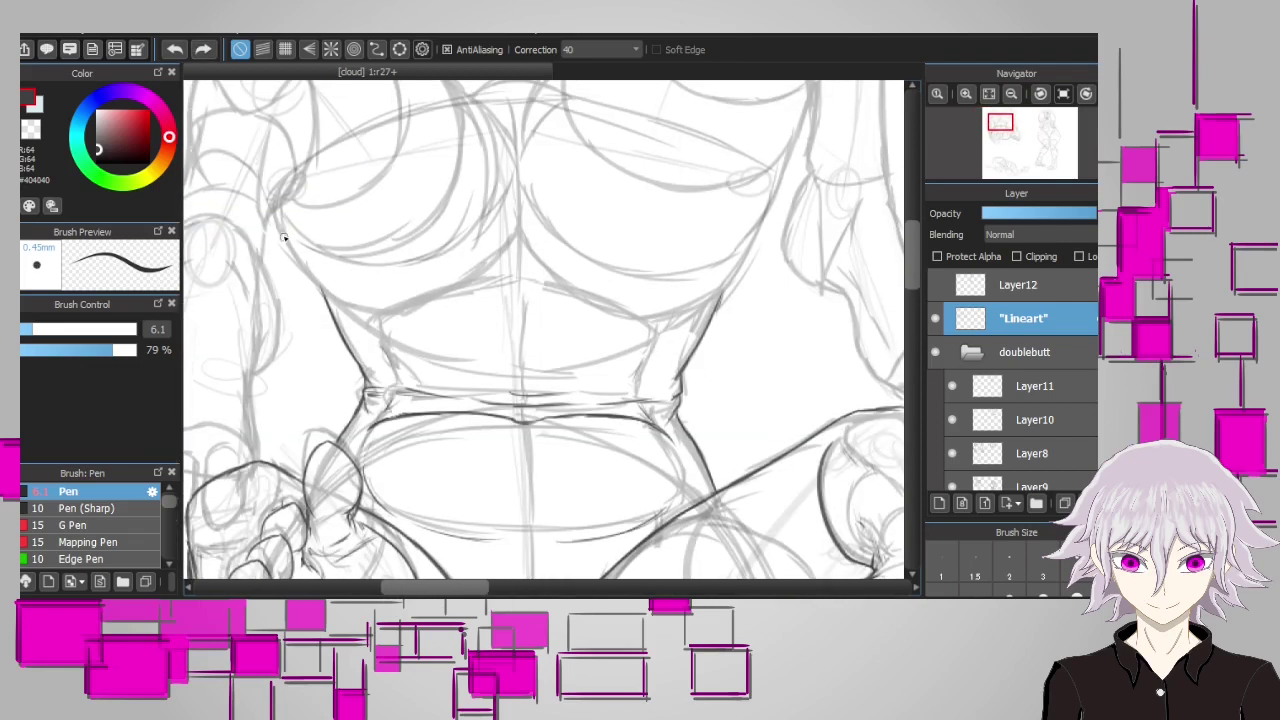
mouse_move(278, 224)
left_mouse_down()
mouse_move(331, 297)
mouse_move(389, 314)
mouse_move(512, 252)
left_mouse_up()
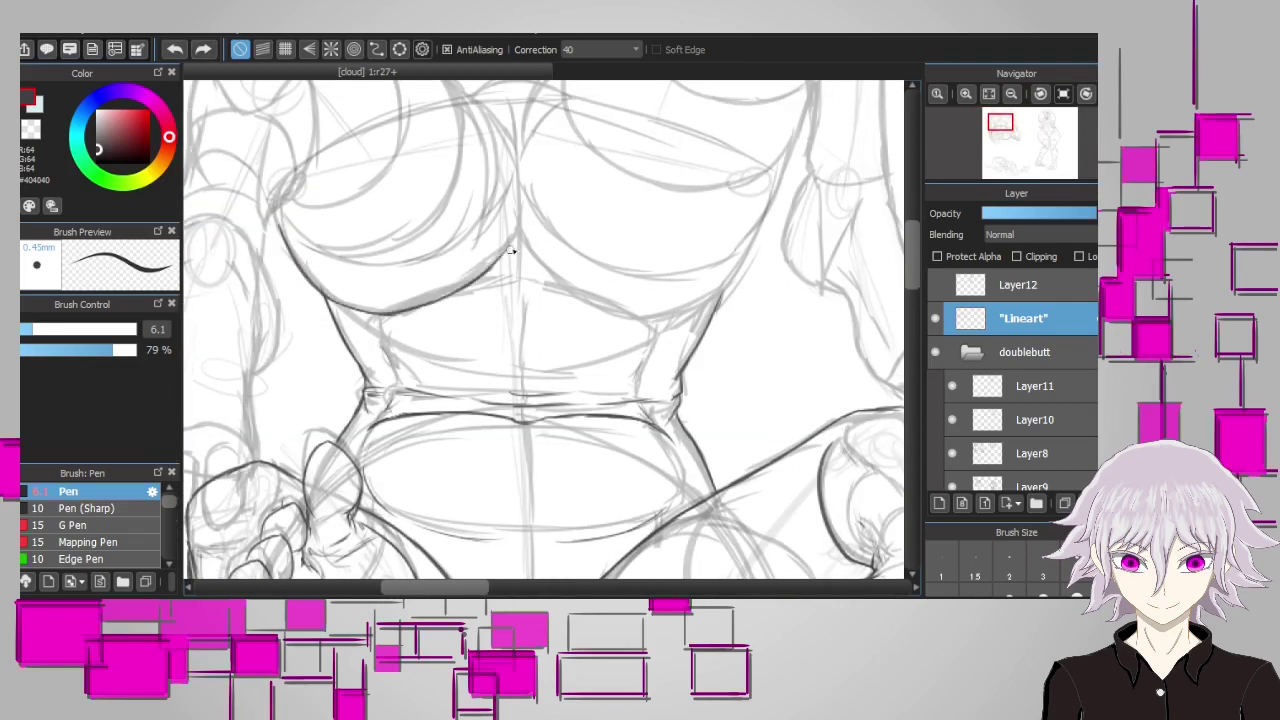
key("ctrl+alt+Left")
mouse_move(447, 200)
left_mouse_down()
mouse_move(467, 308)
mouse_move(455, 348)
left_mouse_up()
key("ctrl+alt+Left")
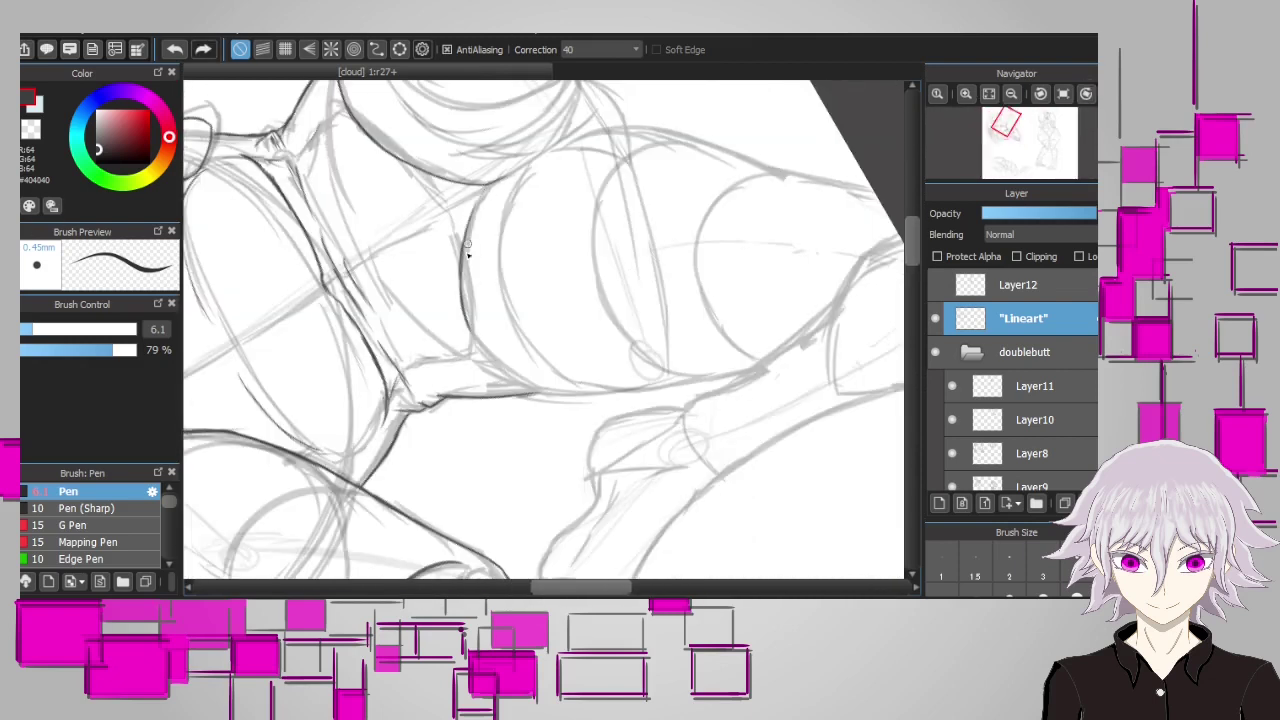
left_click(1063, 93)
mouse_move(500, 392)
left_mouse_down()
mouse_move(567, 382)
mouse_move(614, 336)
mouse_move(602, 356)
mouse_move(626, 306)
left_mouse_up()
Ink the inner and outer side contours of the hanging foot beside the waist, undoing a stray stroke
scroll(500, 303, "left", 5)
mouse_move(360, 334)
left_mouse_down()
mouse_move(352, 300)
mouse_move(464, 249)
mouse_move(468, 230)
left_mouse_up()
left_click_drag(348, 244, 323, 309)
key("ctrl+z")
mouse_move(450, 250)
left_mouse_down()
mouse_move(462, 306)
mouse_move(443, 363)
left_mouse_up()
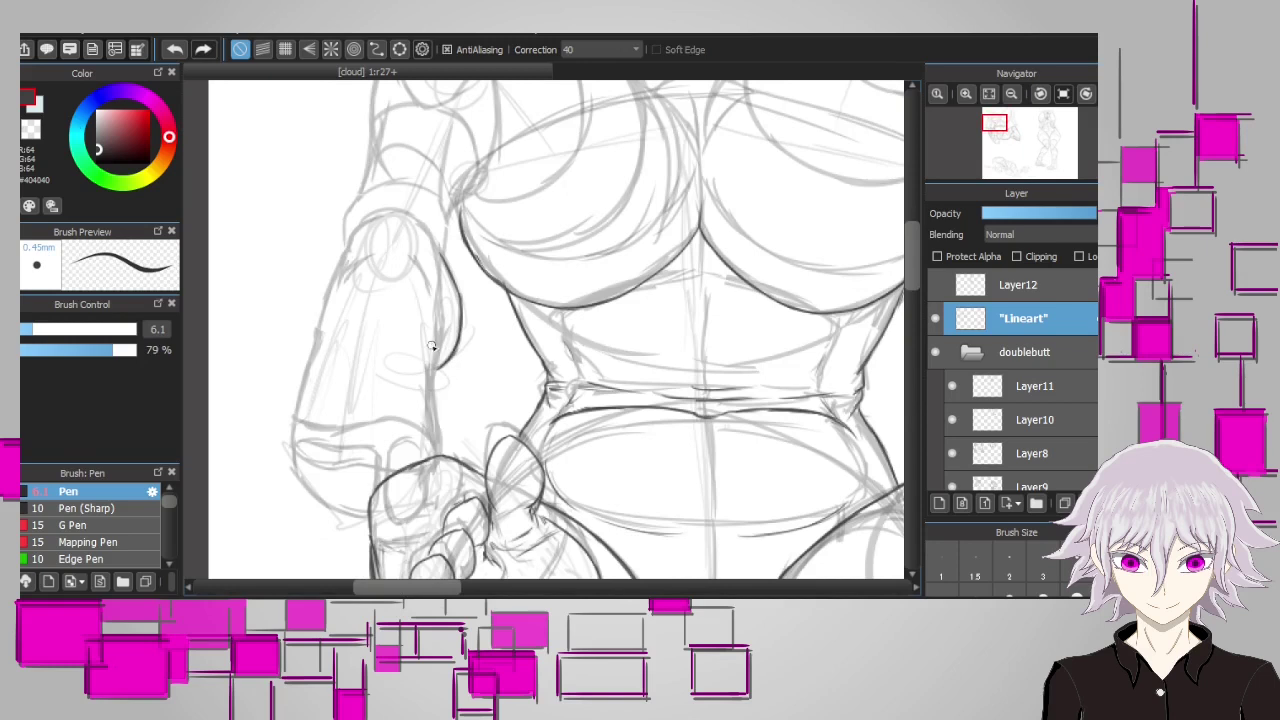
scroll(435, 362, "left", 3)
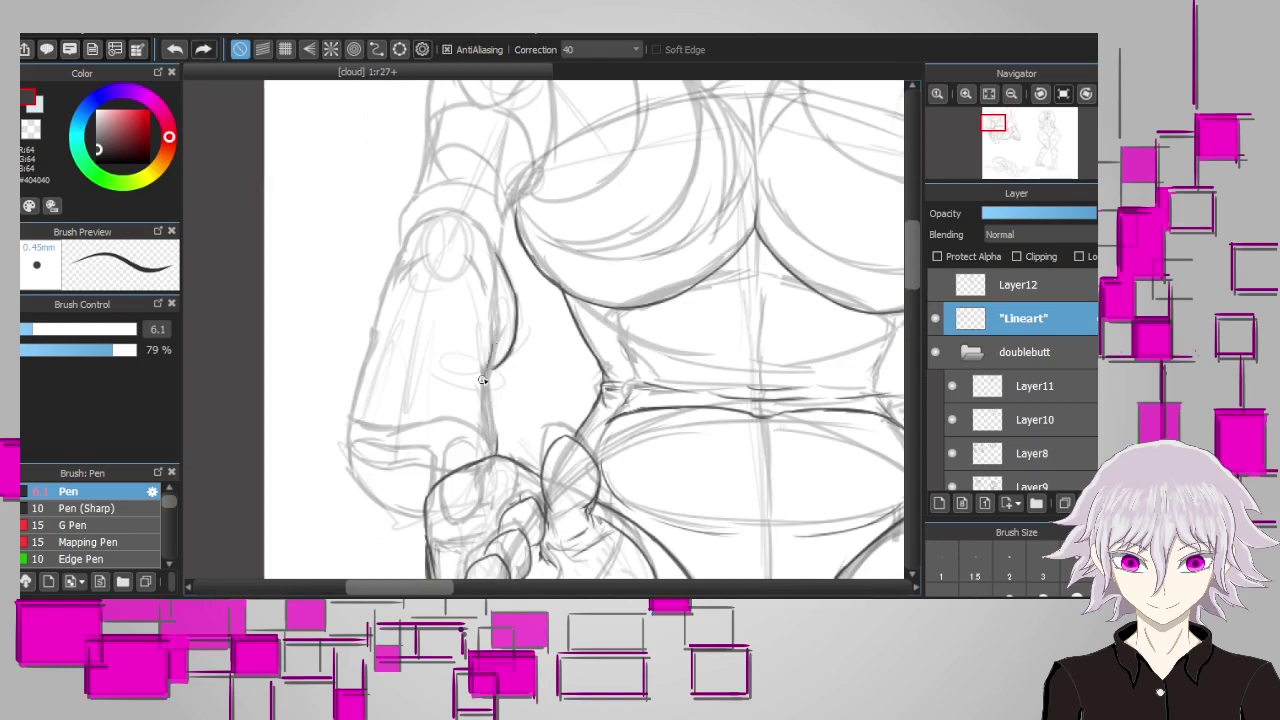
left_click_drag(497, 349, 487, 418)
mouse_move(348, 450)
left_mouse_down()
mouse_move(376, 292)
mouse_move(406, 250)
left_mouse_up()
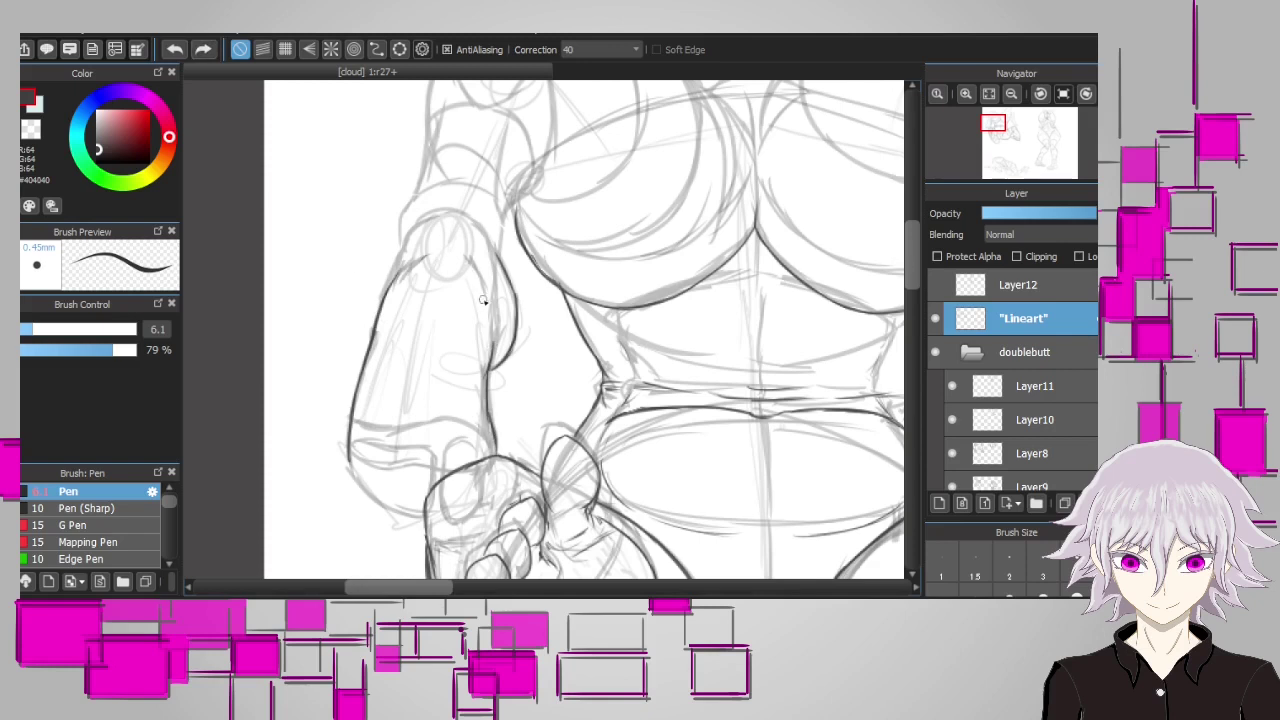
Ink the ankle above the hanging foot, the outer shin and the rounded top of the bent knee
scroll(371, 354, "up", 3)
left_click_drag(405, 333, 397, 317)
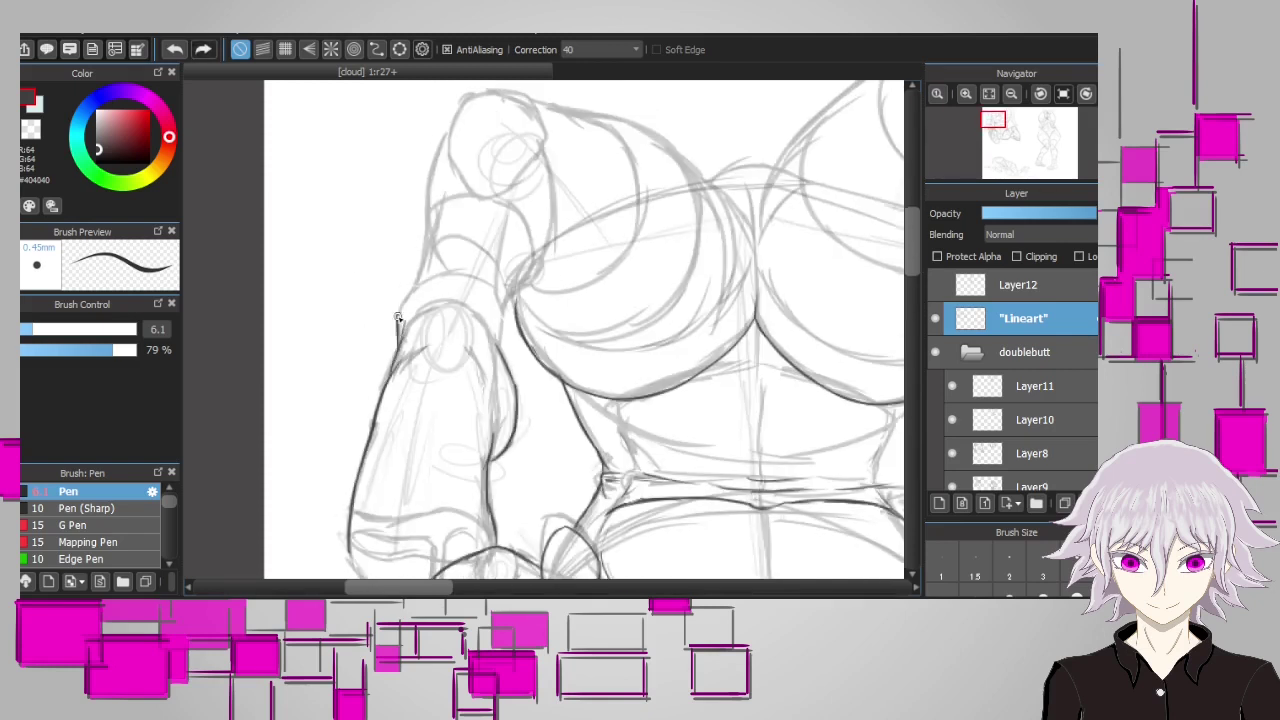
scroll(409, 294, "up", 1)
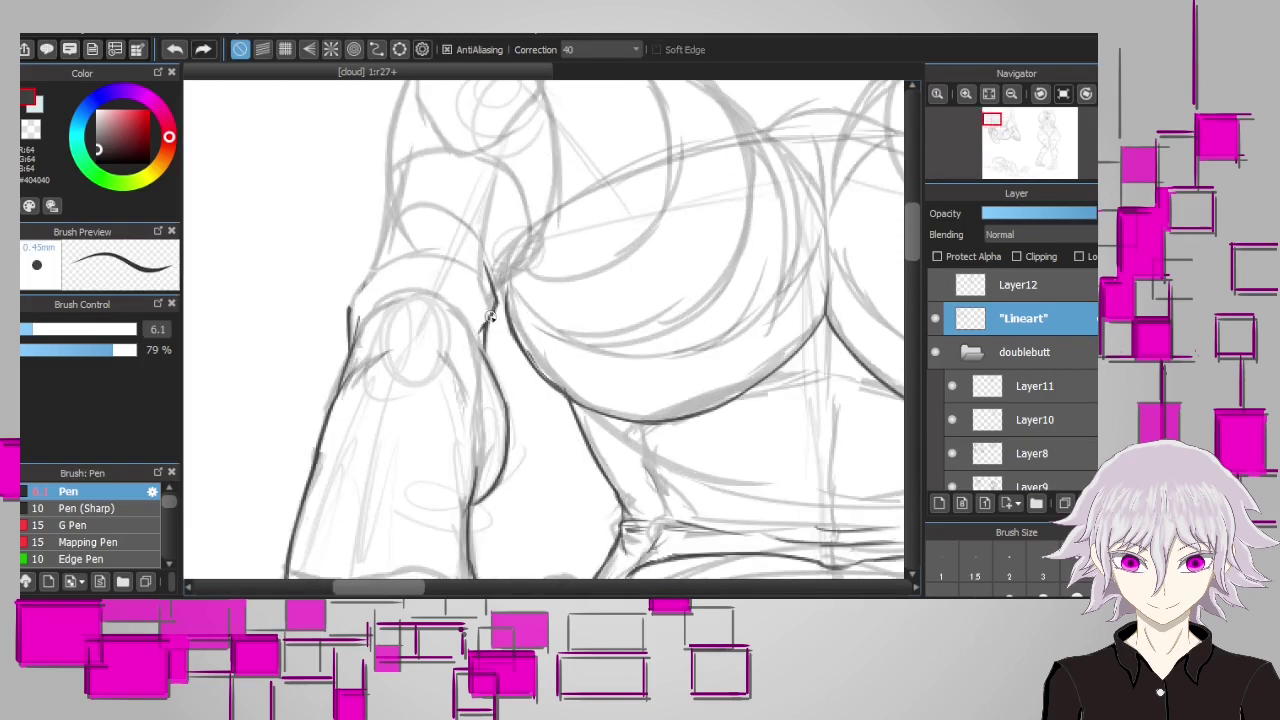
scroll(359, 288, "down", 1)
left_click_drag(405, 355, 451, 162)
left_click_drag(543, 167, 448, 167)
left_click_drag(430, 250, 410, 340)
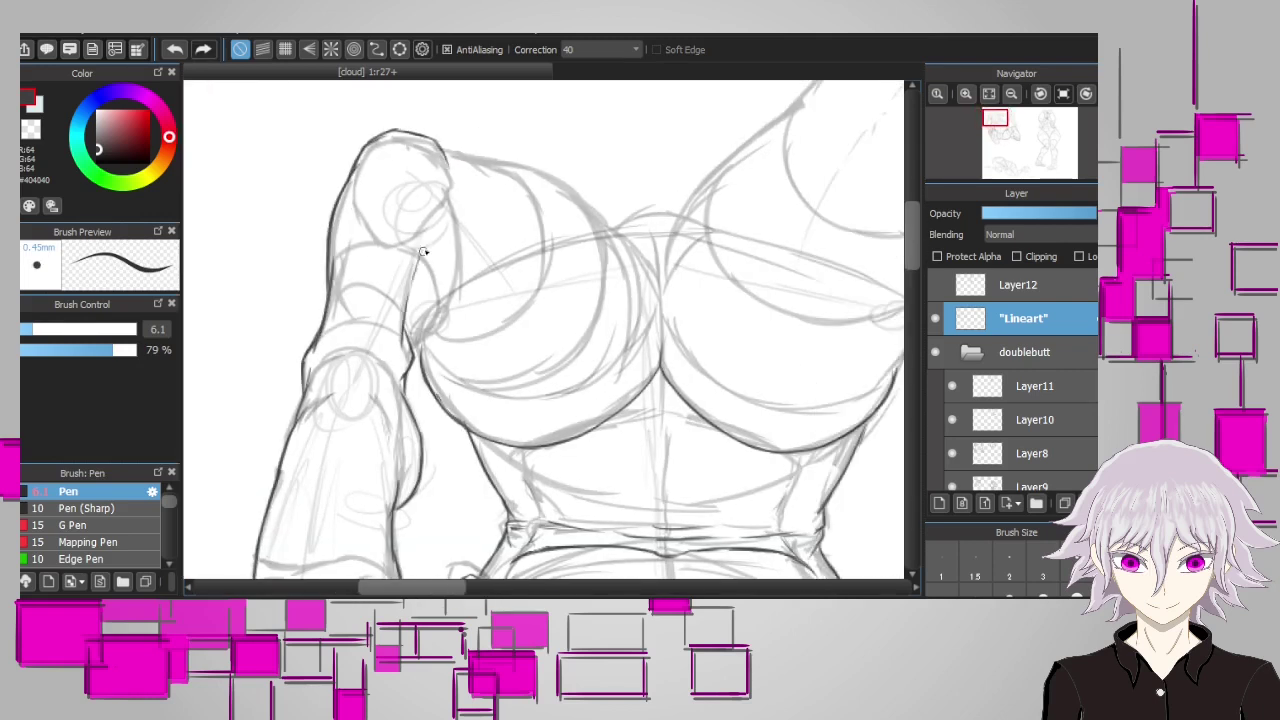
Ink the calf contour from the bent knee down to the ankle, redoing the first stroke
left_click_drag(455, 285, 415, 340)
key("ctrl+z")
mouse_move(455, 192)
left_mouse_down()
mouse_move(462, 282)
mouse_move(422, 332)
left_mouse_up()
scroll(422, 332, "up", 2)
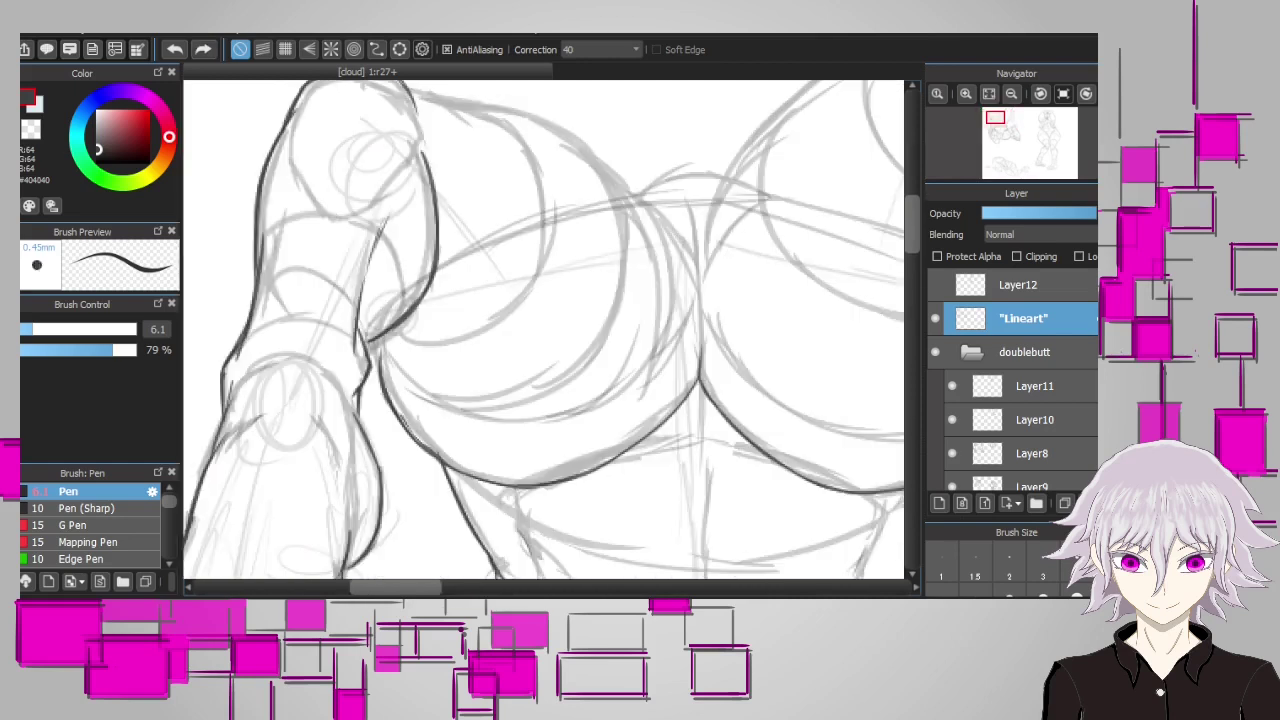
Select the calf contour with a rectangular selection, shift it with a transform and deselect
scroll(422, 332, "down", 3)
scroll(422, 332, "up", 1)
key("m")
key("ctrl+t")
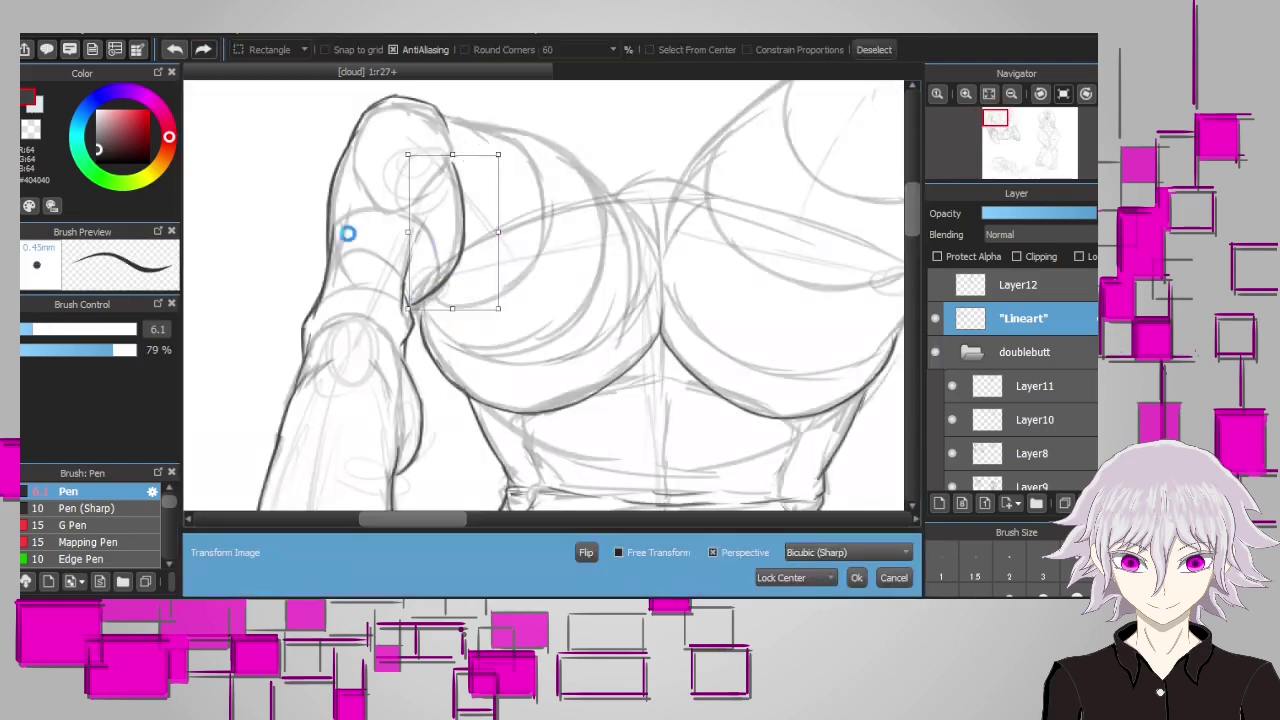
left_click_drag(346, 234, 471, 199)
key("Return")
key("ctrl+d")
key("b")
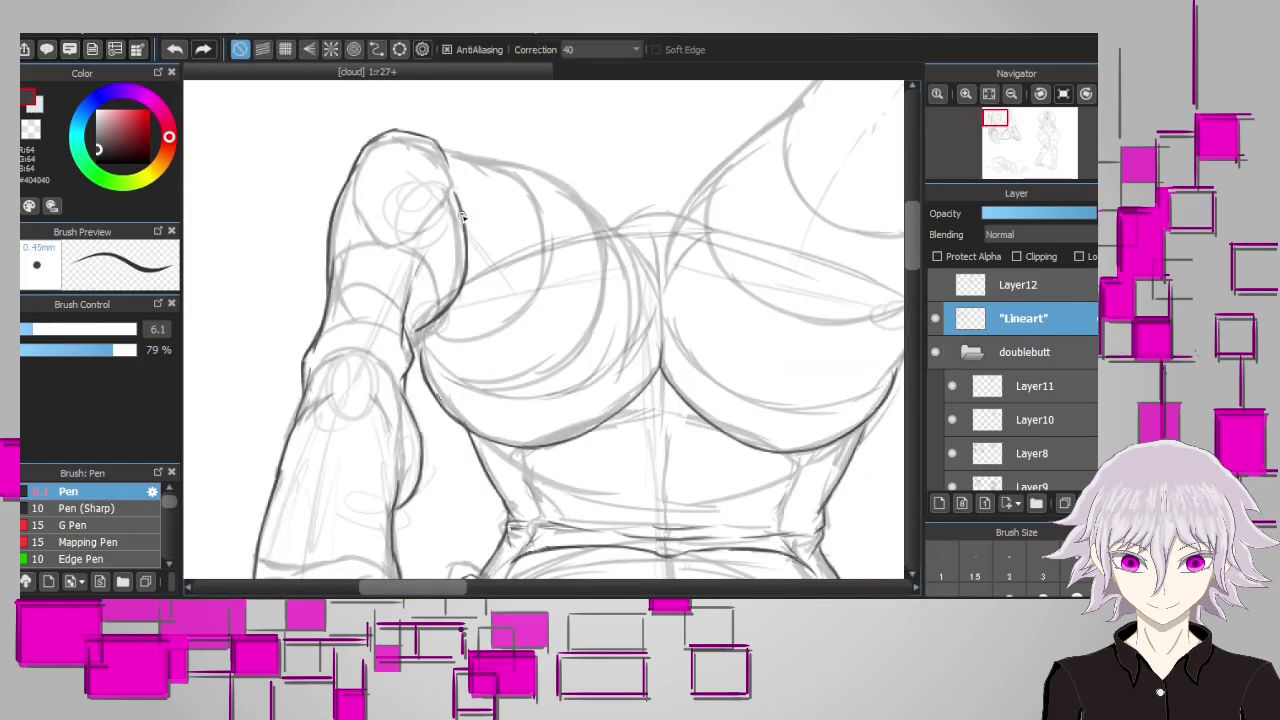
Toggle Layer11's visibility, return to the "Lineart" layer and ink the toes of the hanging foot
scroll(400, 270, "down", 5)
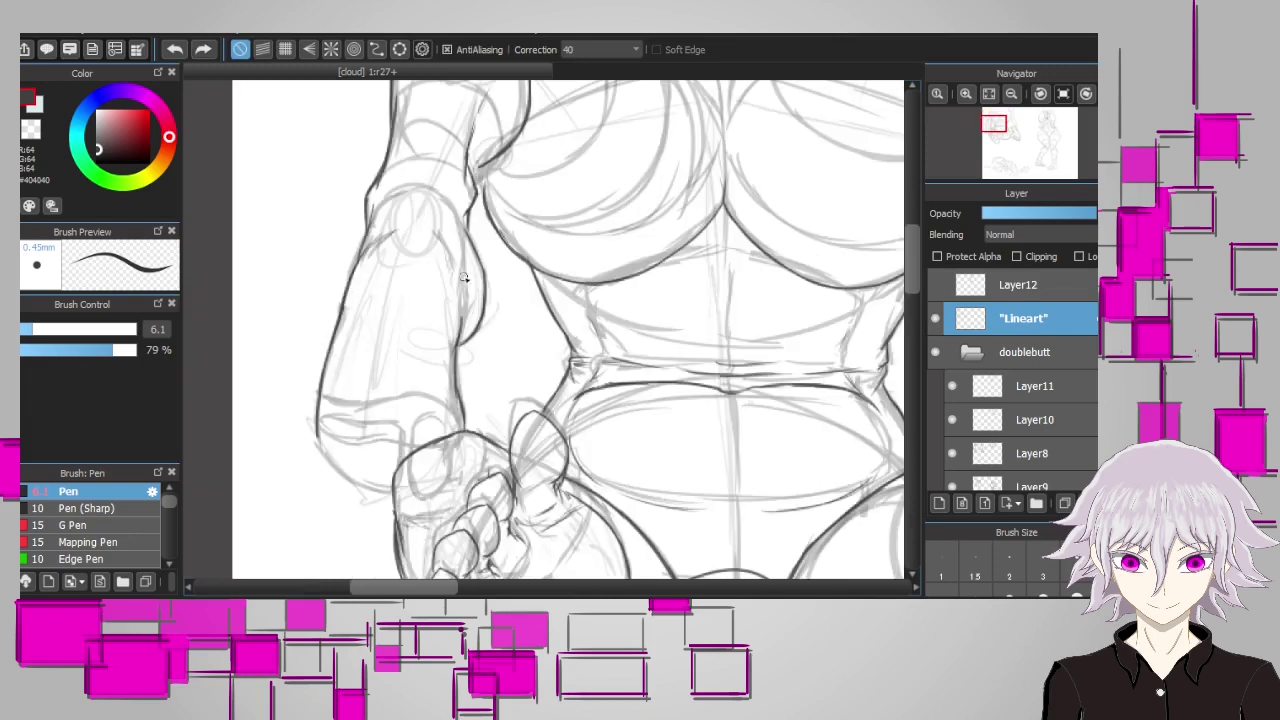
scroll(456, 382, "up", 2)
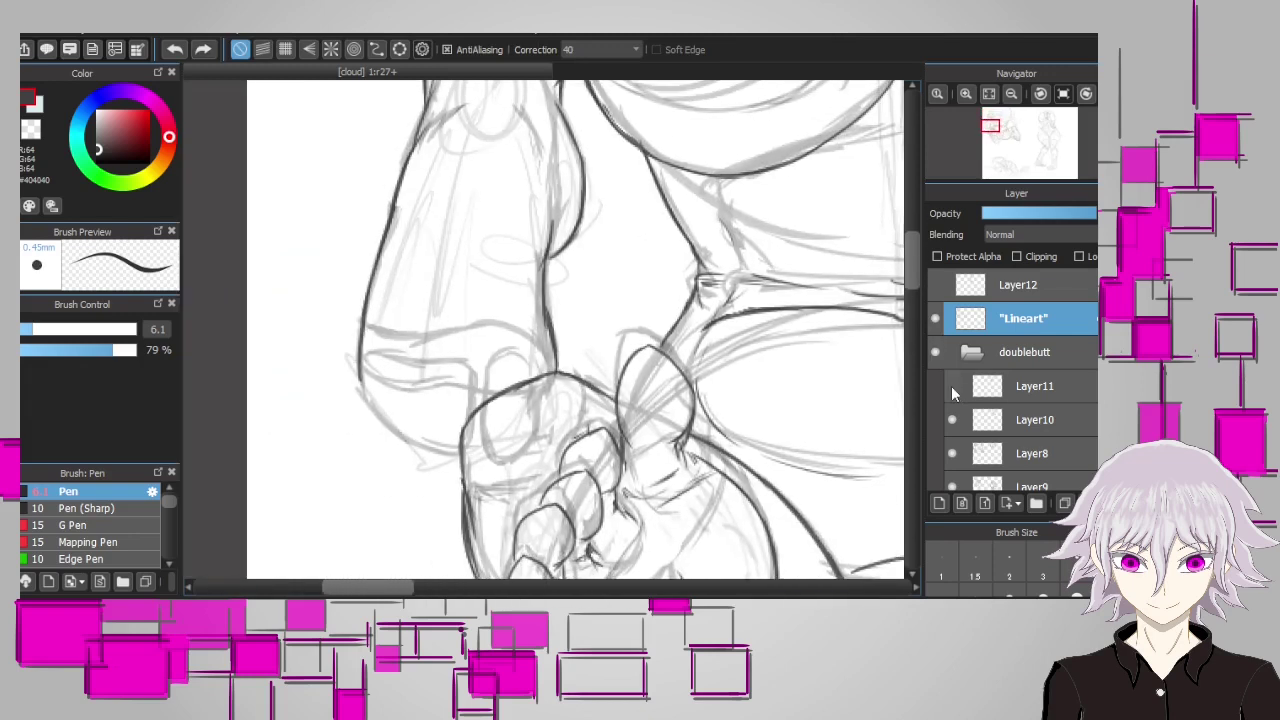
left_click(955, 390)
left_click(1020, 322)
left_click_drag(434, 380, 430, 452)
left_click_drag(410, 405, 426, 450)
left_click_drag(410, 373, 406, 420)
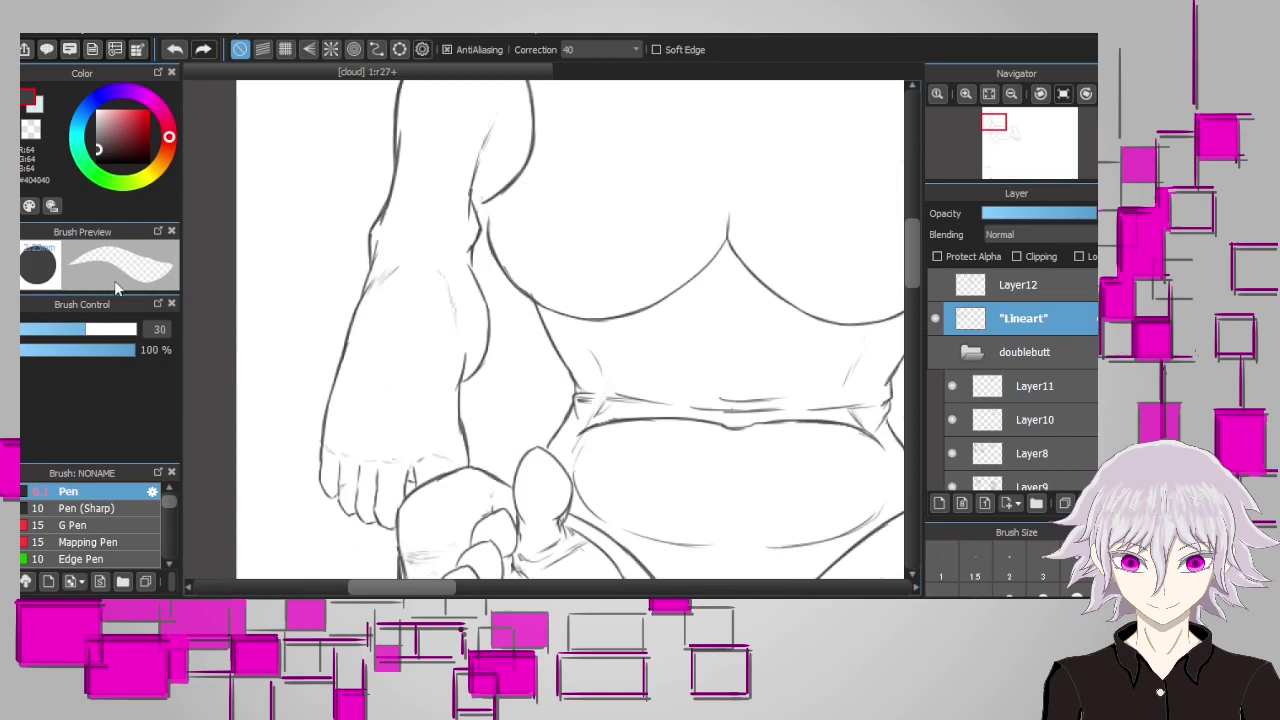
Select the hanging foot's inner contour and pull it inward with a mesh transform of 4 columns and 4 rows
mouse_move(497, 390)
left_mouse_down()
mouse_move(492, 298)
mouse_move(460, 460)
mouse_move(470, 270)
mouse_move(294, 263)
left_mouse_up()
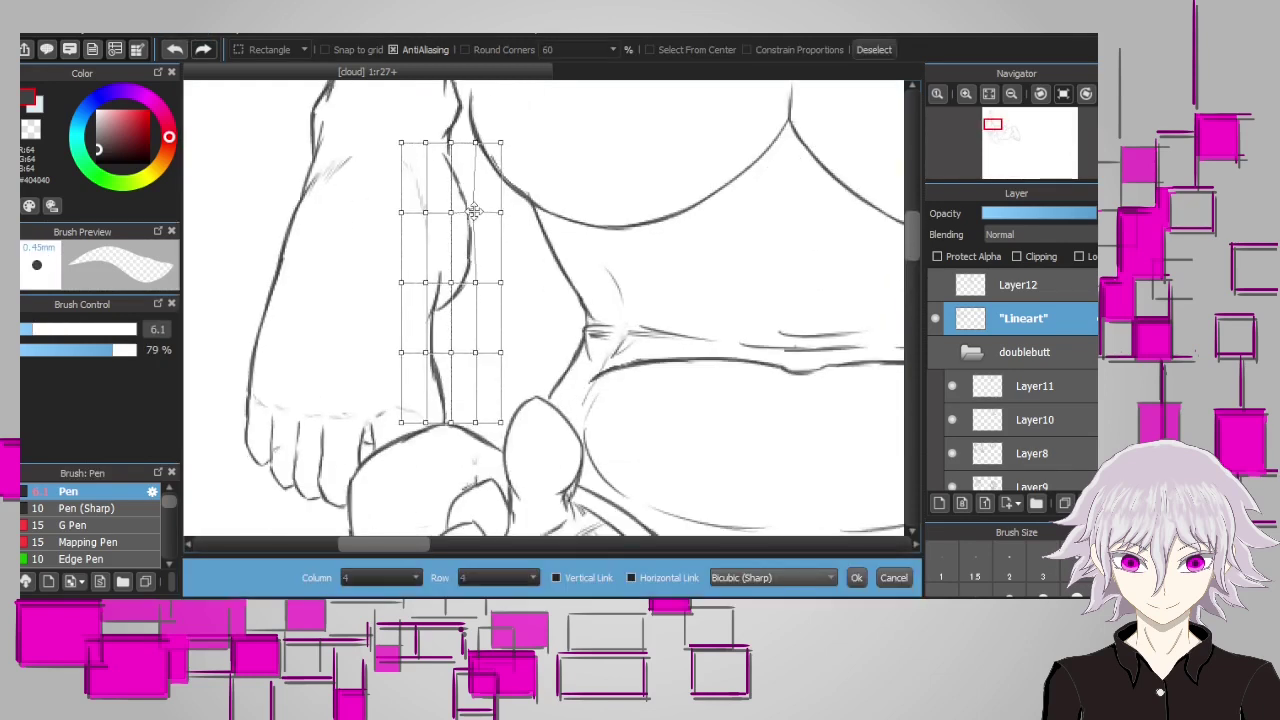
left_click_drag(474, 211, 457, 214)
left_click_drag(450, 282, 445, 285)
left_click_drag(450, 352, 440, 370)
scroll(468, 265, "down", 1)
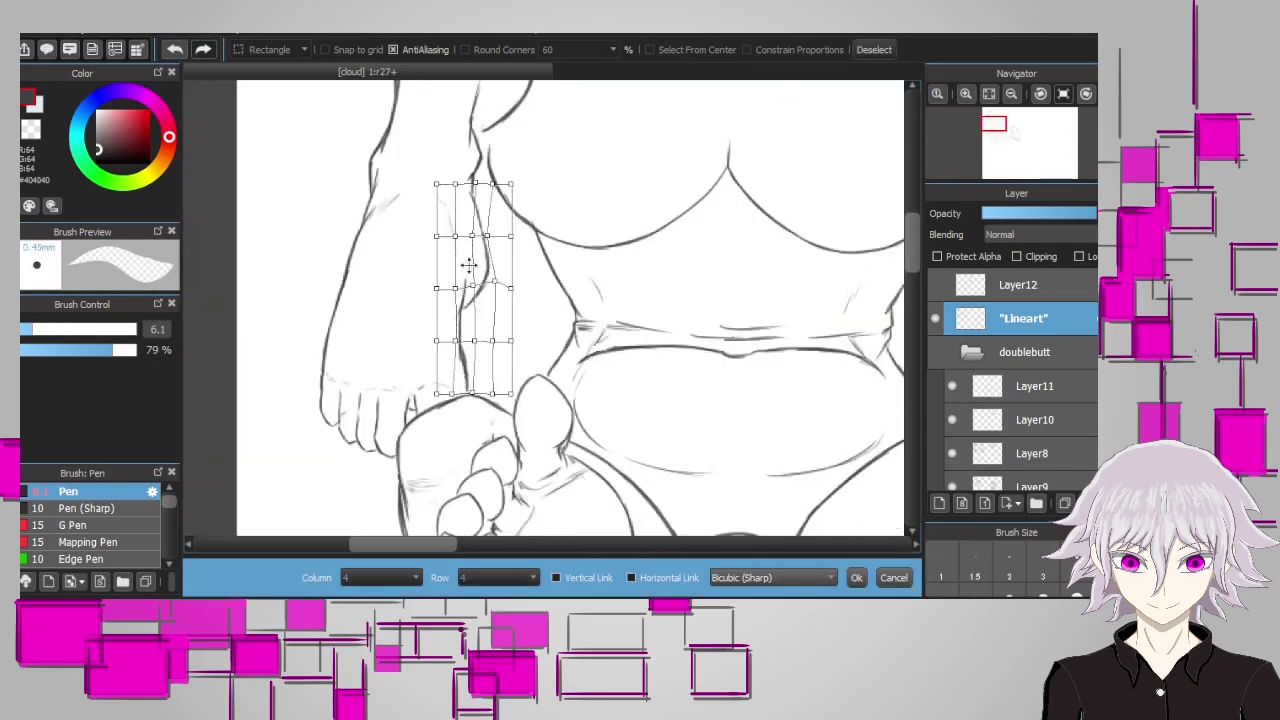
scroll(469, 265, "down", 3)
key("Return")
scroll(459, 557, "up", 3)
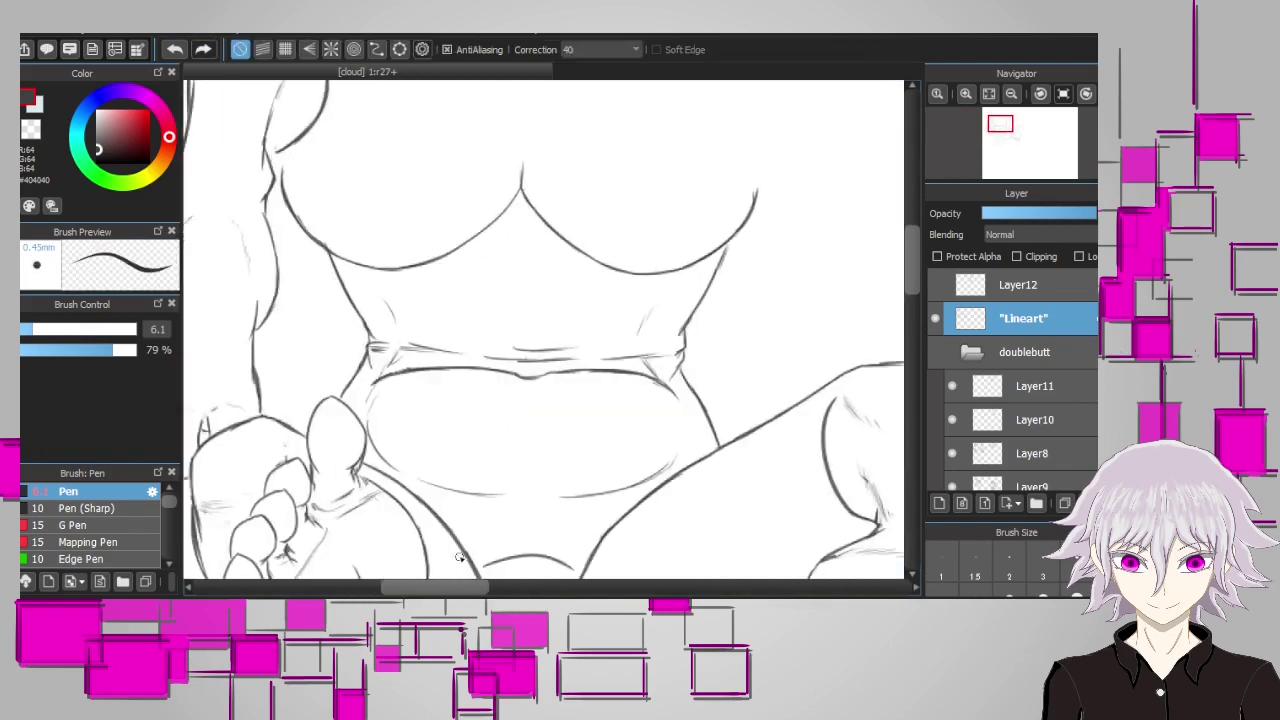
Compare the inked bent leg and hips with and without the sketch visible
scroll(459, 557, "down", 3)
scroll(284, 270, "up", 3)
scroll(292, 268, "down", 3)
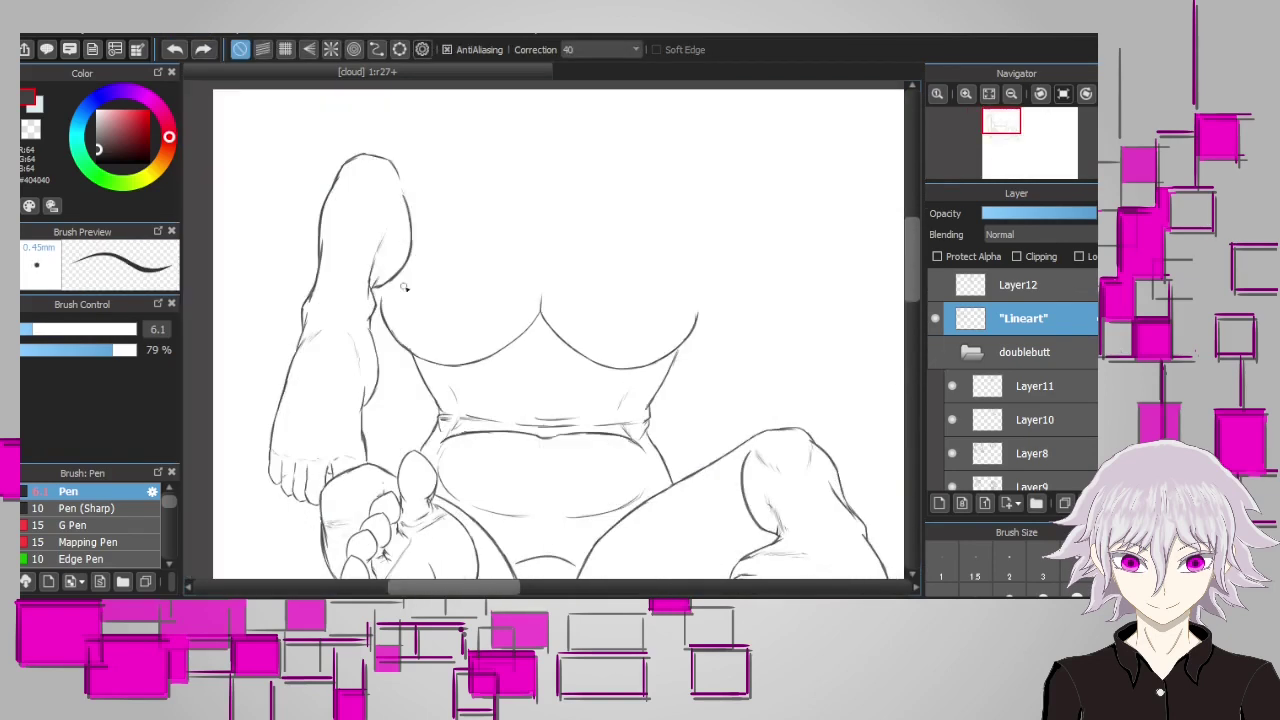
scroll(358, 237, "up", 3)
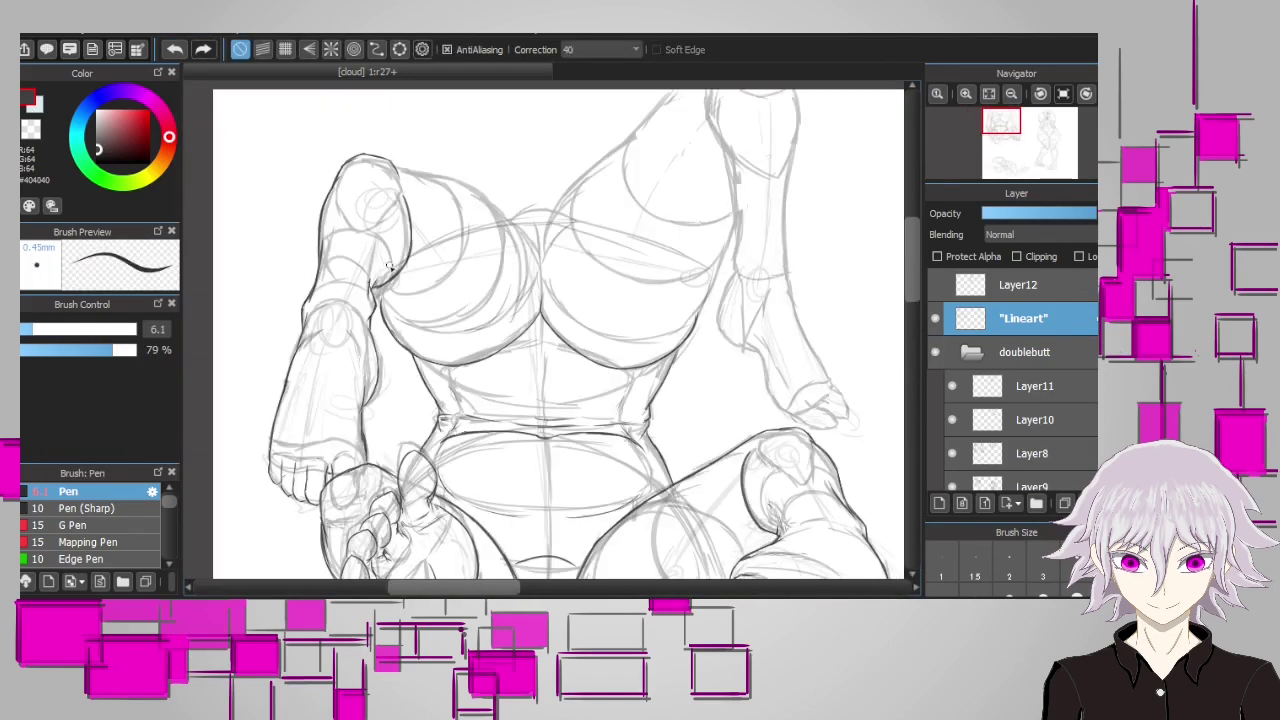
scroll(722, 248, "down", 2)
scroll(286, 270, "up", 3)
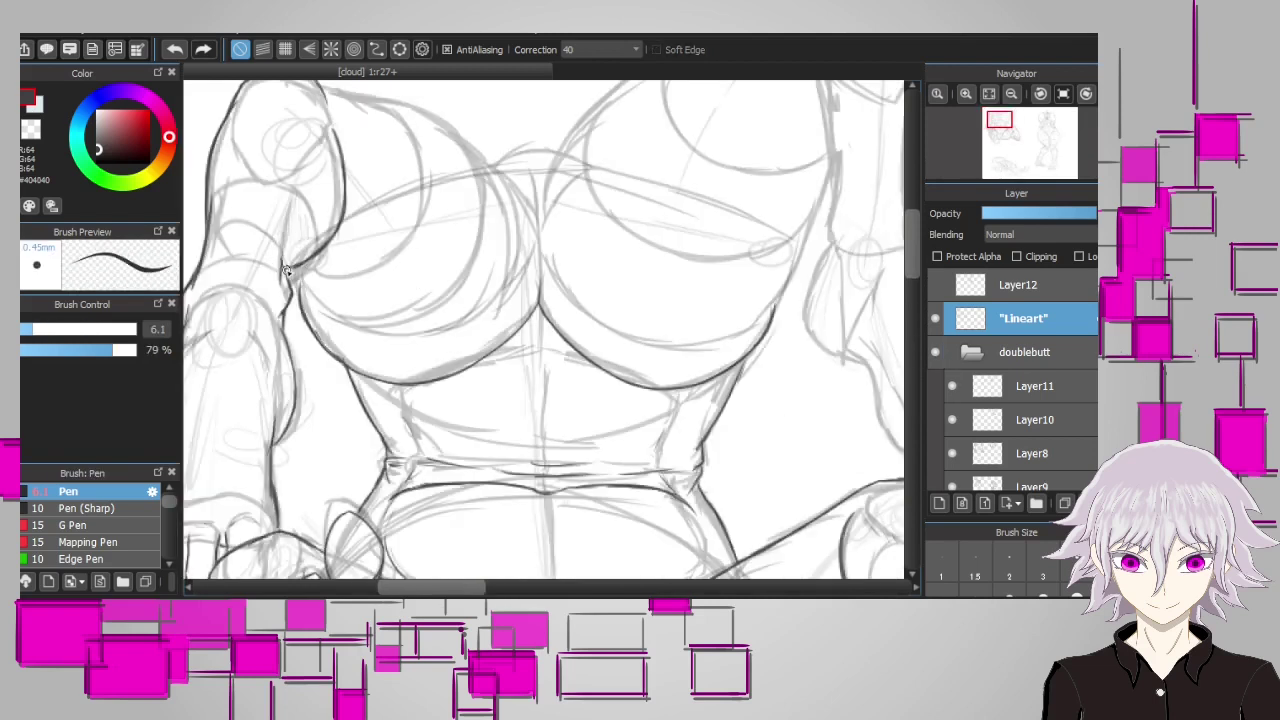
scroll(290, 262, "down", 2)
scroll(300, 270, "up", 2)
scroll(290, 270, "down", 2)
Erase the lower part of the bent leg's calf contour and redraw it in line with the sketch
key("e")
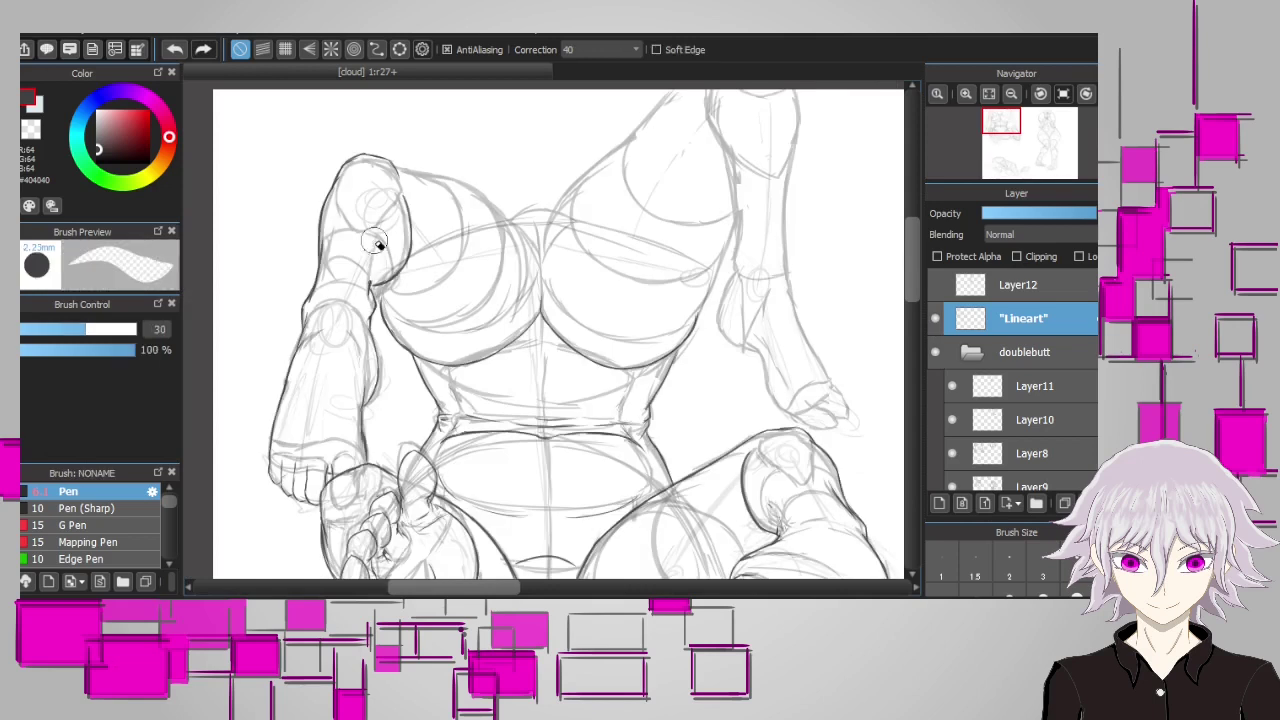
key("b")
scroll(376, 244, "up", 2)
scroll(327, 240, "down", 2)
scroll(327, 240, "up", 2)
key("e")
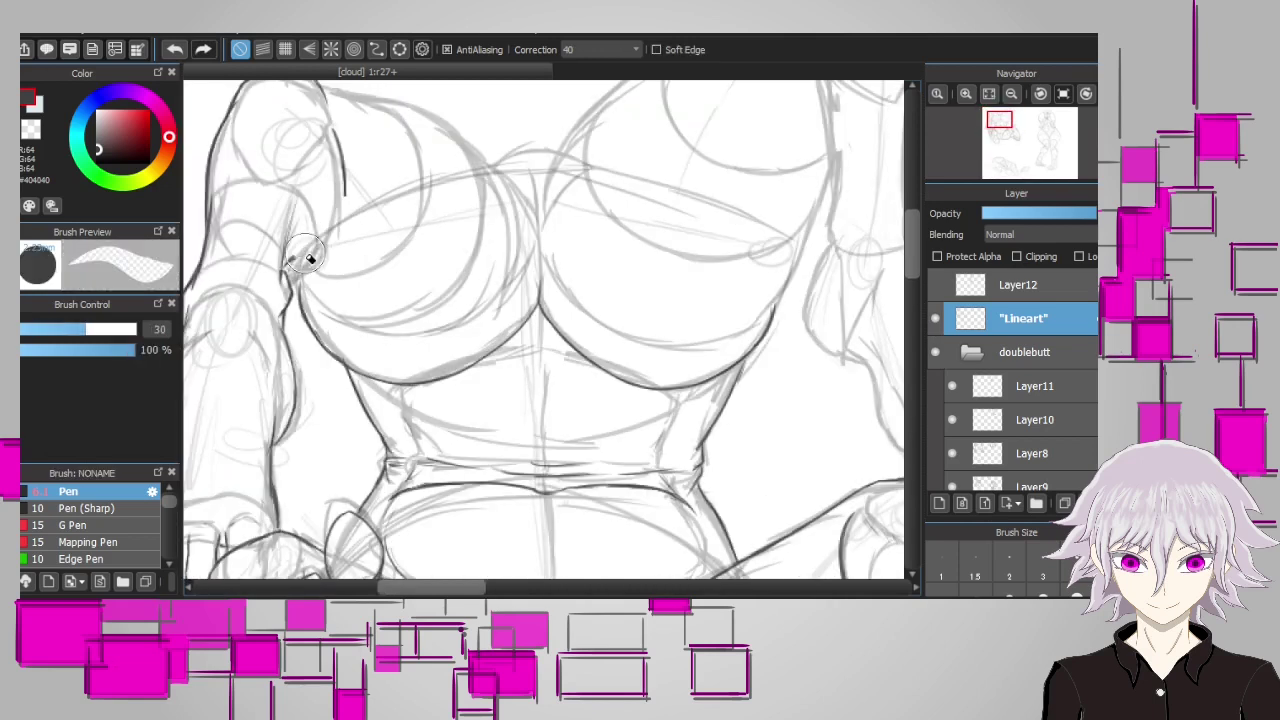
key("b")
mouse_move(327, 240)
left_mouse_down()
mouse_move(286, 268)
mouse_move(338, 150)
left_mouse_up()
scroll(320, 200, "down", 2)
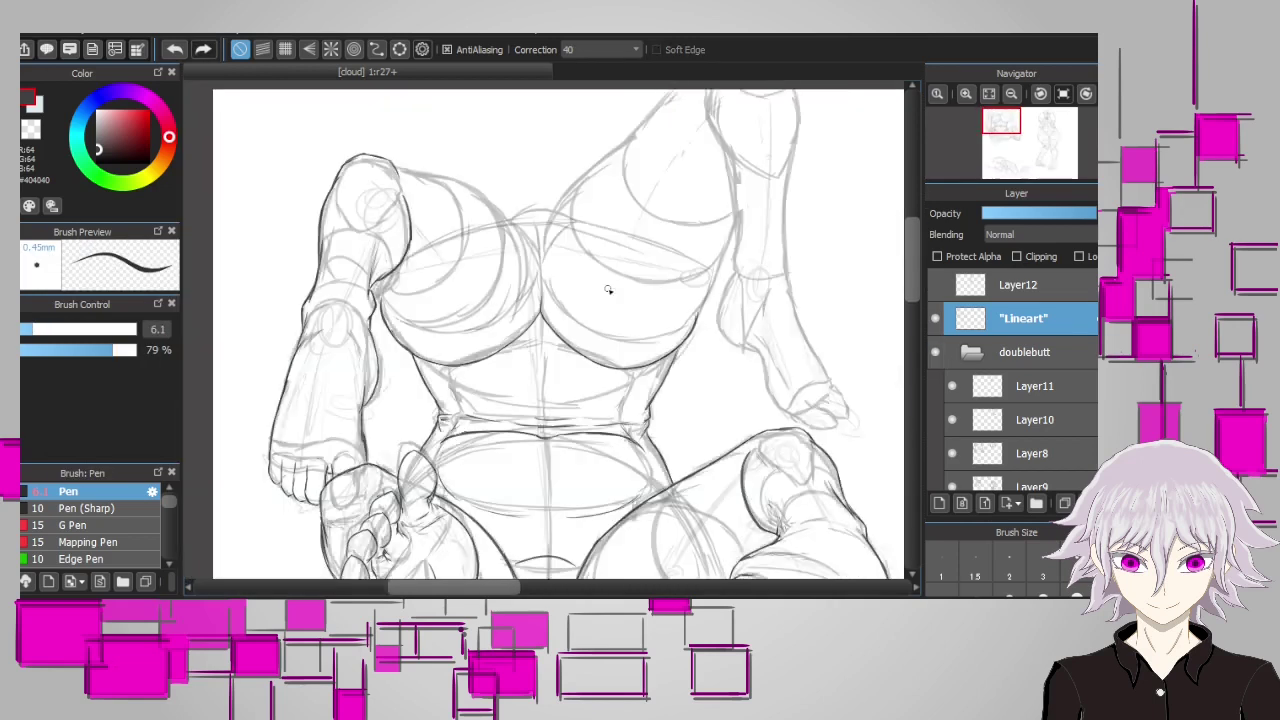
Clean up the overlapping lines at the base of the calf and ink the short join to the buttock
scroll(320, 200, "up", 2)
key("e")
left_click_drag(300, 255, 280, 185)
key("b")
scroll(288, 232, "down", 2)
scroll(358, 337, "up", 2)
mouse_move(372, 384)
left_mouse_down()
mouse_move(468, 374)
mouse_move(532, 308)
left_mouse_up()
key("ctrl+z")
left_click_drag(292, 336, 302, 328)
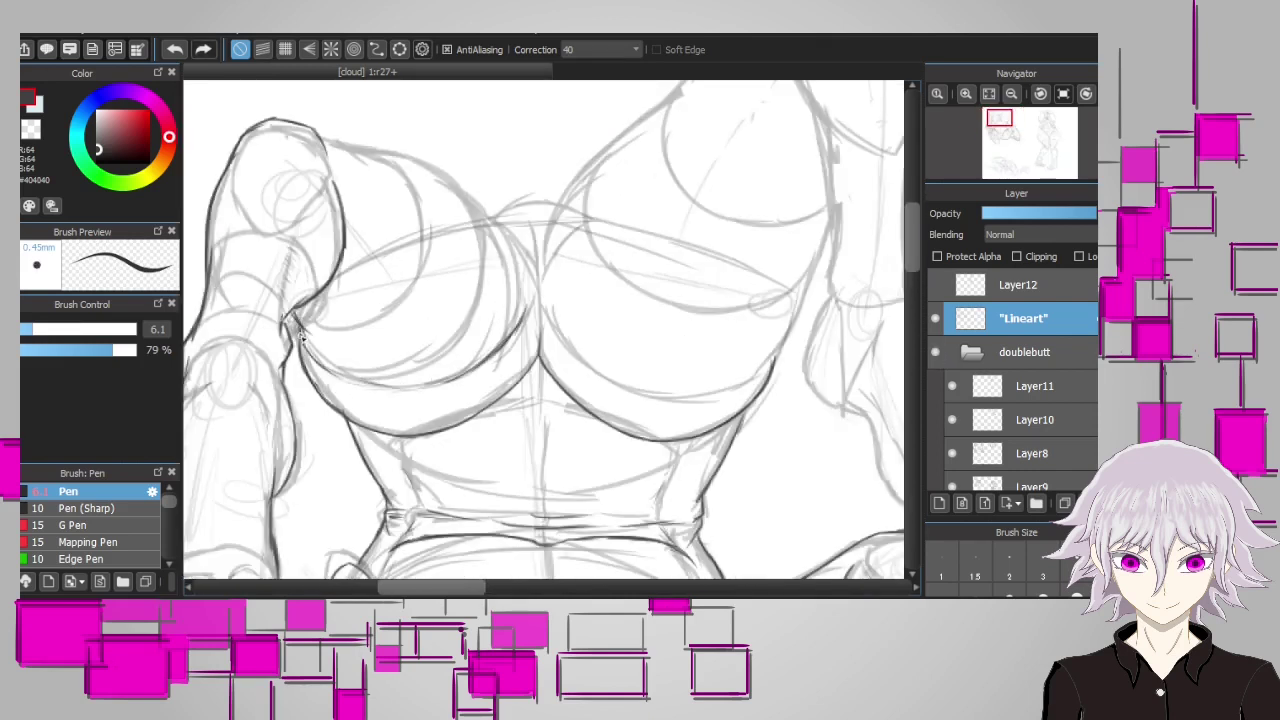
Ink the bent leg's thigh contour from the knee round to its inner curve, redoing misplaced strokes
mouse_move(318, 130)
left_mouse_down()
mouse_move(424, 158)
mouse_move(516, 238)
left_mouse_up()
key("ctrl+z")
key("ctrl+z")
mouse_move(456, 186)
left_mouse_down()
mouse_move(526, 250)
mouse_move(433, 379)
left_mouse_up()
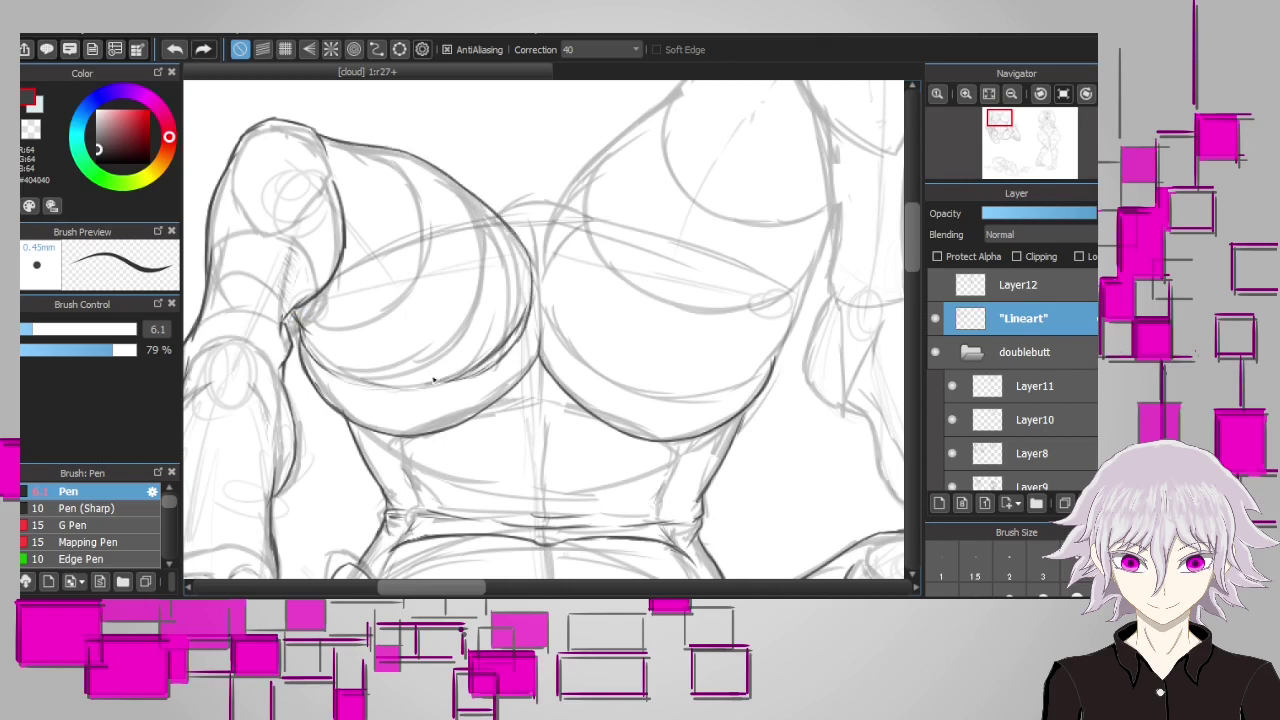
key("ctrl+z")
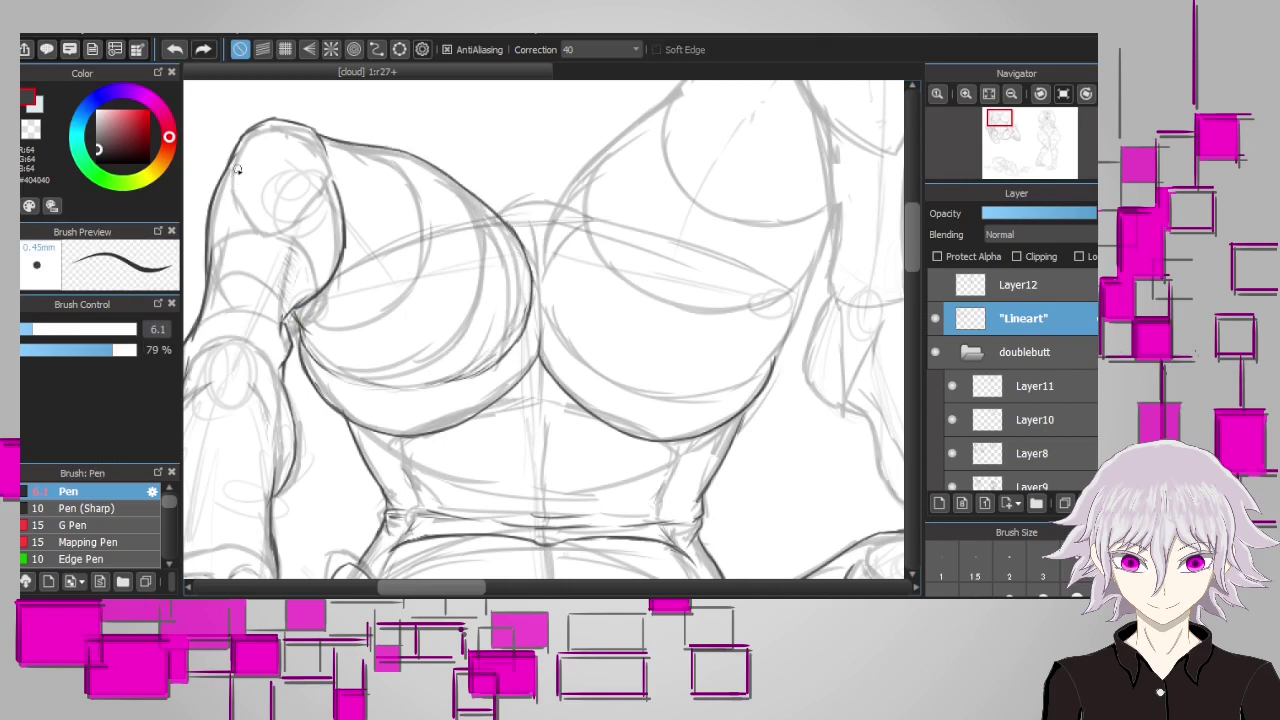
key("ctrl+minus")
key("ctrl+minus")
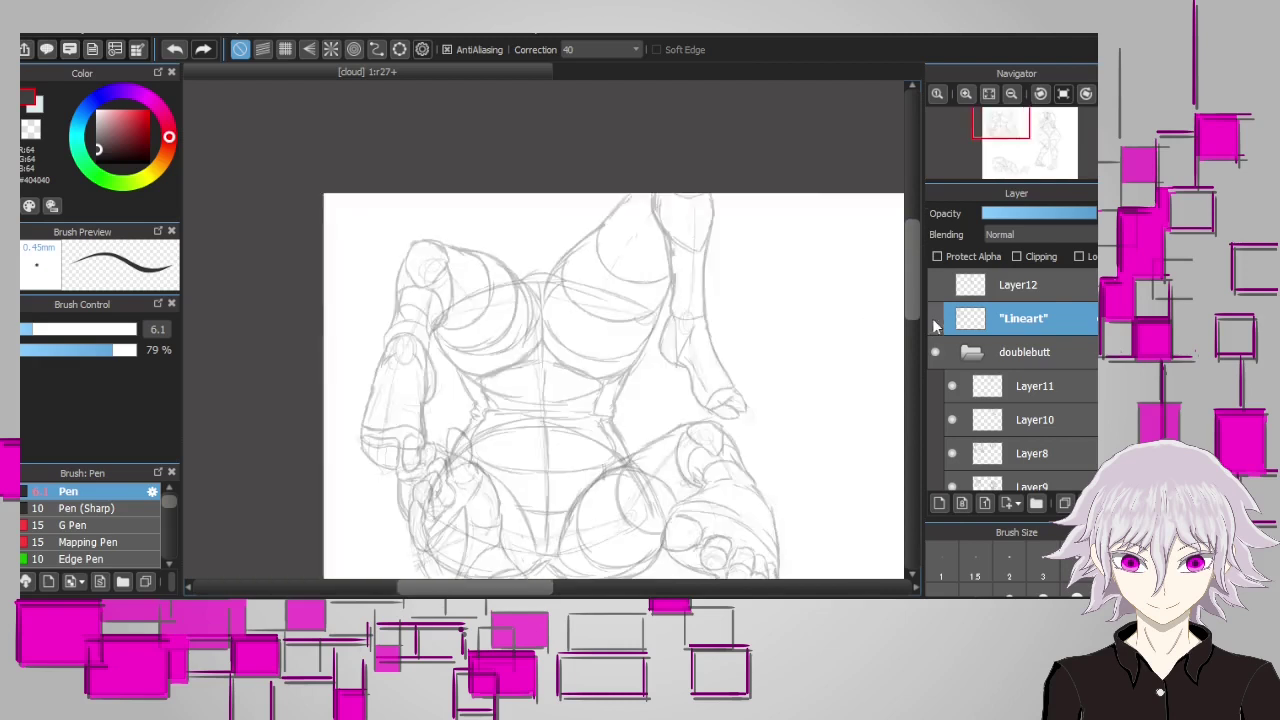
Ink the inner curve of the raised leg's buttock upward from the central cleft, undoing misplaced lines
key("ctrl+plus")
key("ctrl+plus")
key("ctrl+z")
left_click_drag(486, 306, 500, 352)
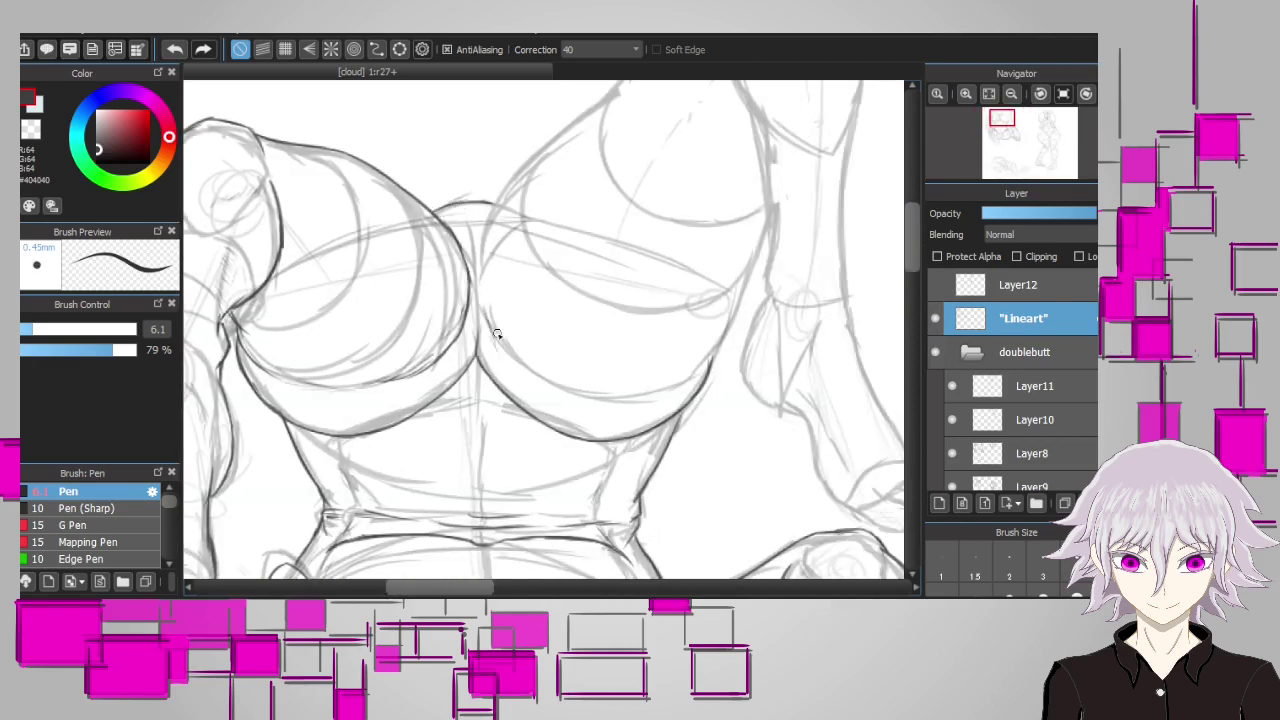
key("ctrl+z")
left_click_drag(478, 292, 494, 200)
key("ctrl+minus")
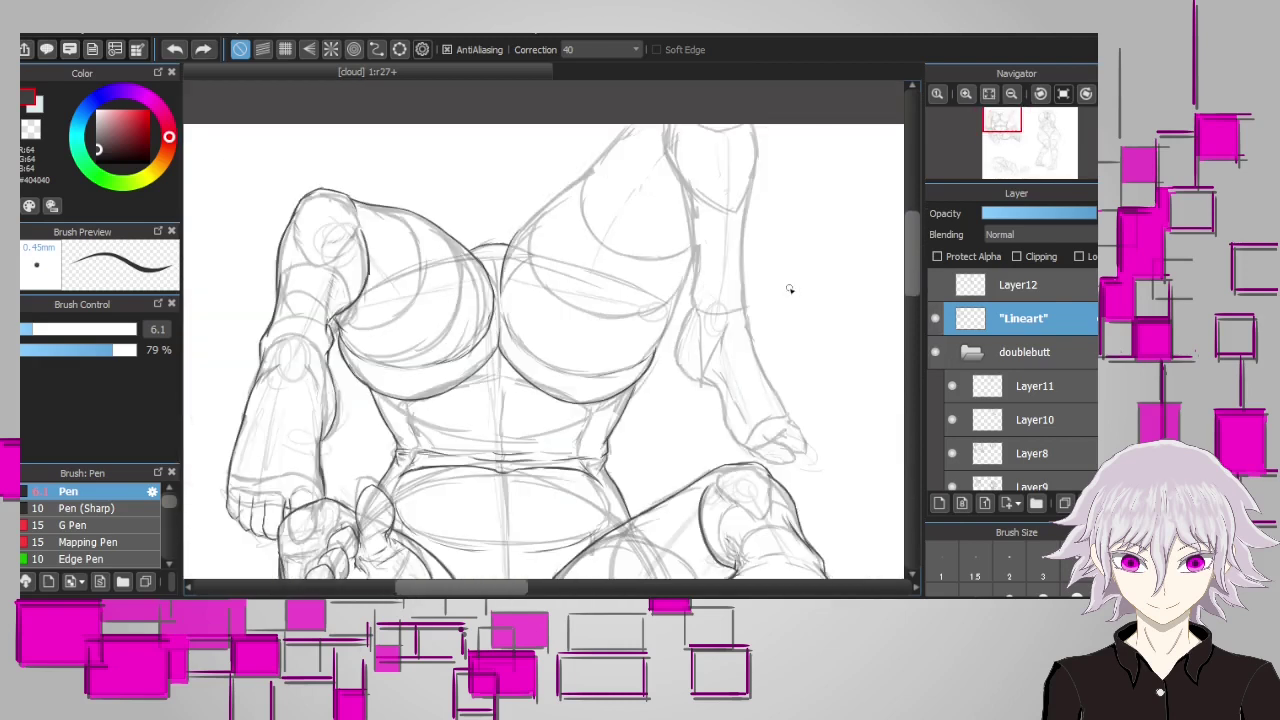
Ink the raised leg's upper thigh contour from the central cleft up to the canvas edge, redoing the misplaced strokes
left_click_drag(502, 266, 626, 124)
key("ctrl+z")
left_click_drag(594, 168, 626, 124)
key("e")
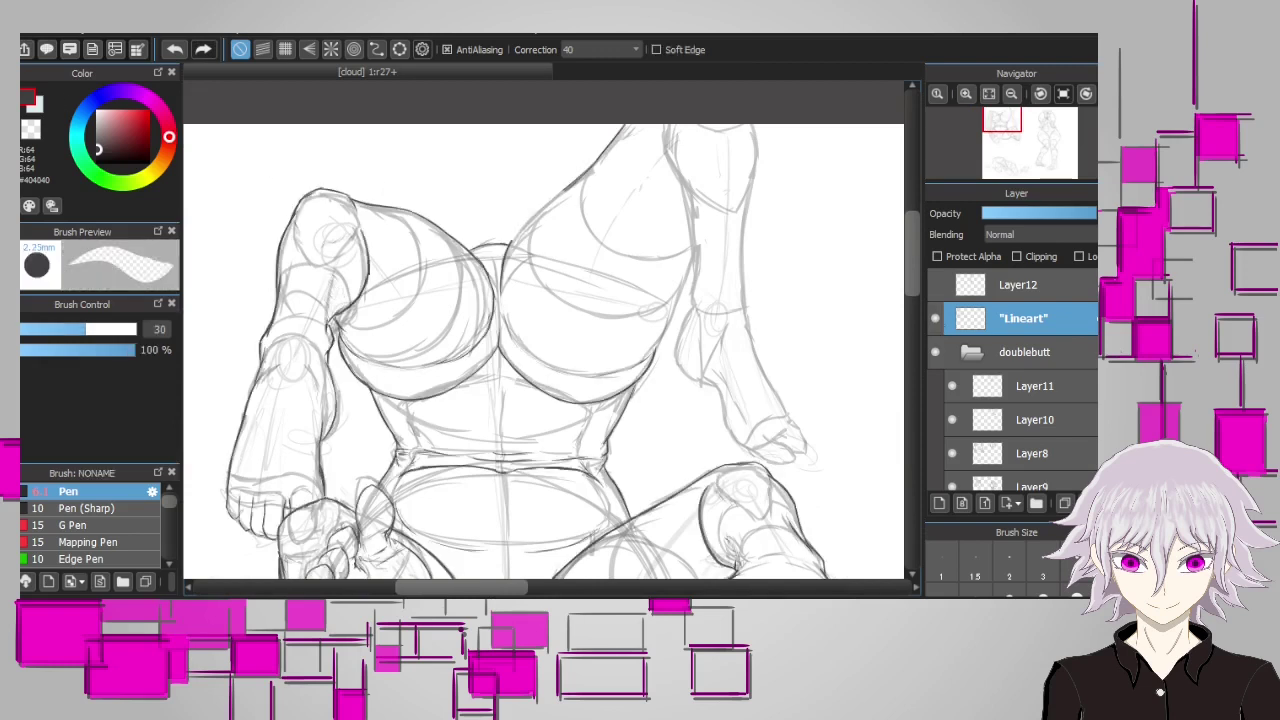
key("ctrl+plus")
key("ctrl+minus")
key("ctrl+plus")
key("p")
mouse_move(510, 225)
left_mouse_down()
mouse_move(470, 225)
mouse_move(482, 262)
left_mouse_up()
Ink both side contours of the raised leg's calf from the canvas edge down to the ankle
scroll(490, 200, "up", 3)
scroll(470, 170, "right", 3)
mouse_move(616, 132)
left_mouse_down()
mouse_move(591, 343)
mouse_move(600, 408)
mouse_move(523, 350)
mouse_move(509, 280)
left_mouse_up()
left_click_drag(476, 132, 490, 205)
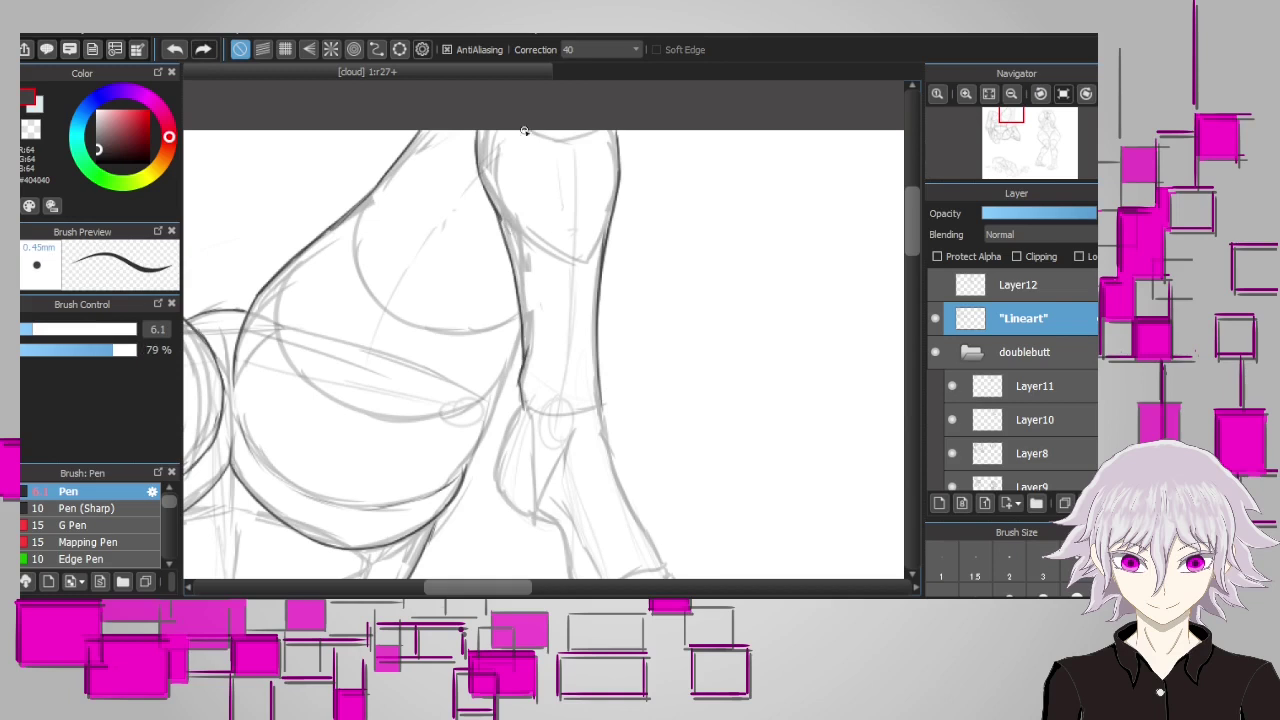
Ink the raised leg's rounded heel and the sole down to the ball of the foot
scroll(522, 322, "down", 3)
mouse_move(452, 350)
left_mouse_down()
mouse_move(507, 222)
mouse_move(476, 340)
mouse_move(492, 378)
mouse_move(547, 398)
mouse_move(606, 492)
mouse_move(505, 425)
left_mouse_up()
scroll(555, 270, "up", 1)
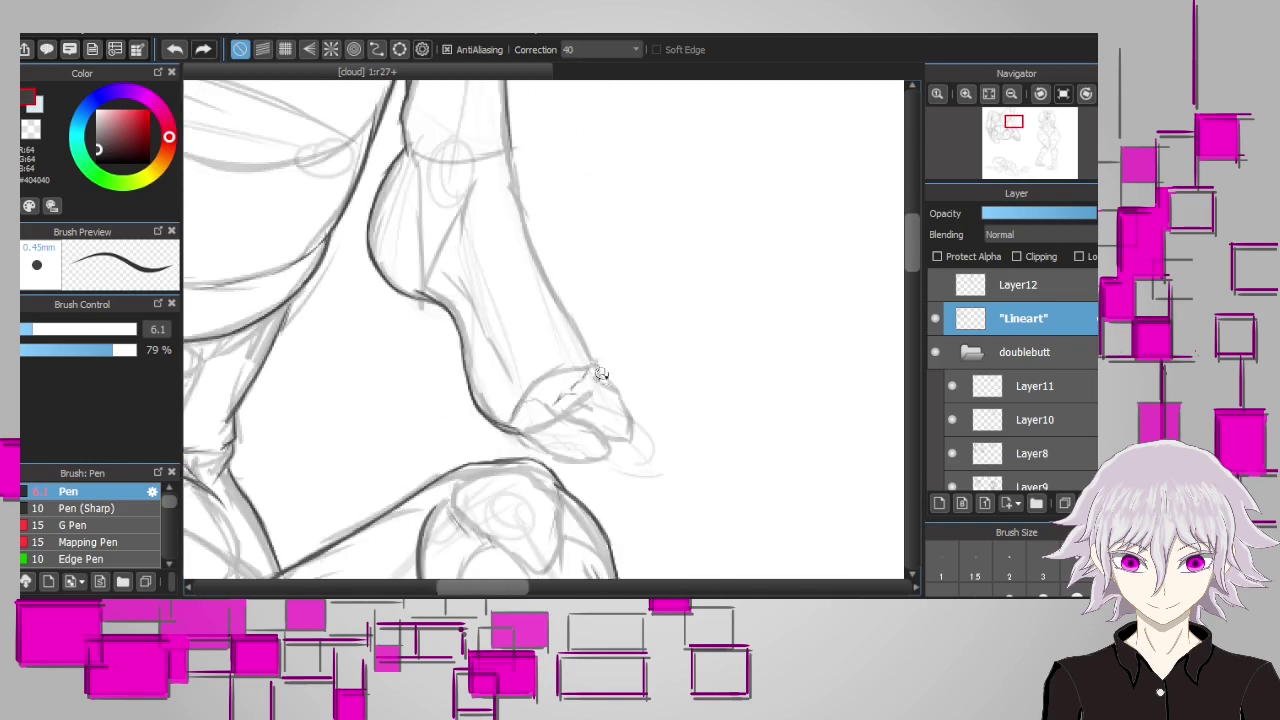
Ink the raised foot's instep line and outline its toes, from the big toe to the smallest
mouse_move(444, 244)
left_mouse_down()
mouse_move(466, 187)
mouse_move(532, 240)
mouse_move(598, 372)
mouse_move(591, 363)
mouse_move(643, 343)
mouse_move(609, 306)
mouse_move(546, 277)
mouse_move(515, 325)
mouse_move(643, 360)
mouse_move(624, 354)
left_mouse_up()
scroll(902, 251, "down", 1)
scroll(684, 341, "up", 1)
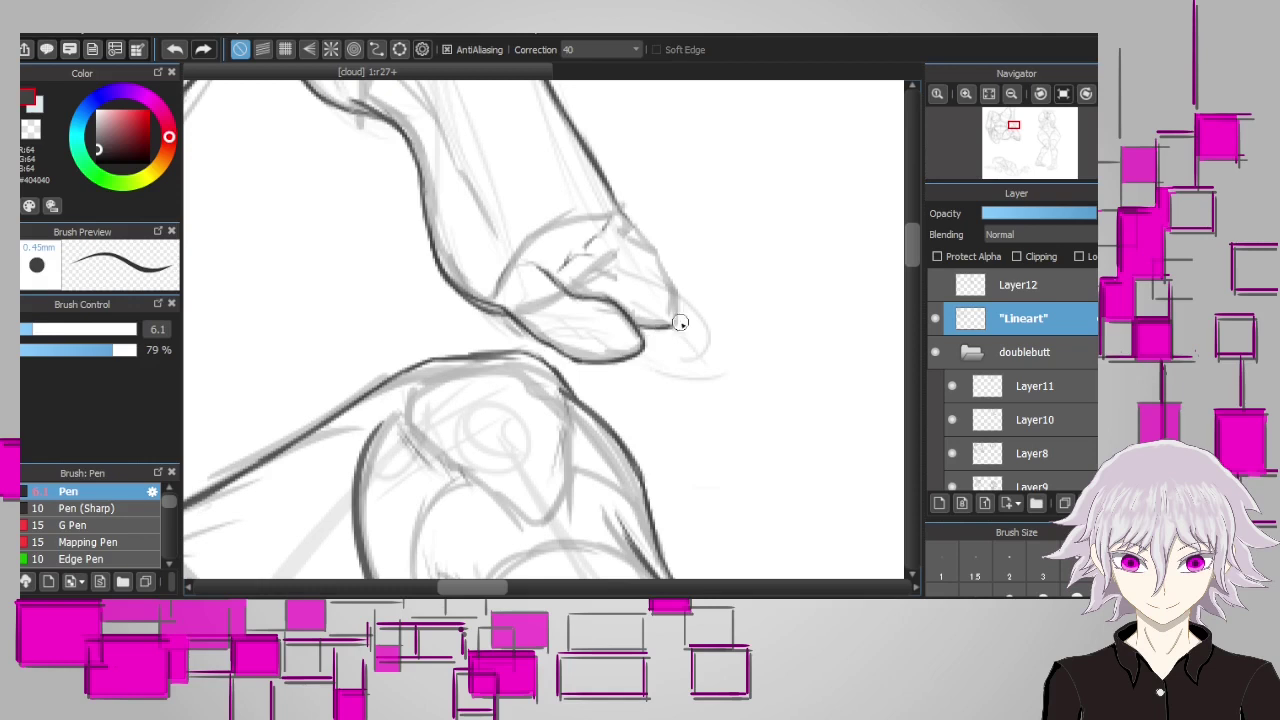
mouse_move(680, 323)
left_mouse_down()
mouse_move(612, 250)
mouse_move(666, 275)
left_mouse_up()
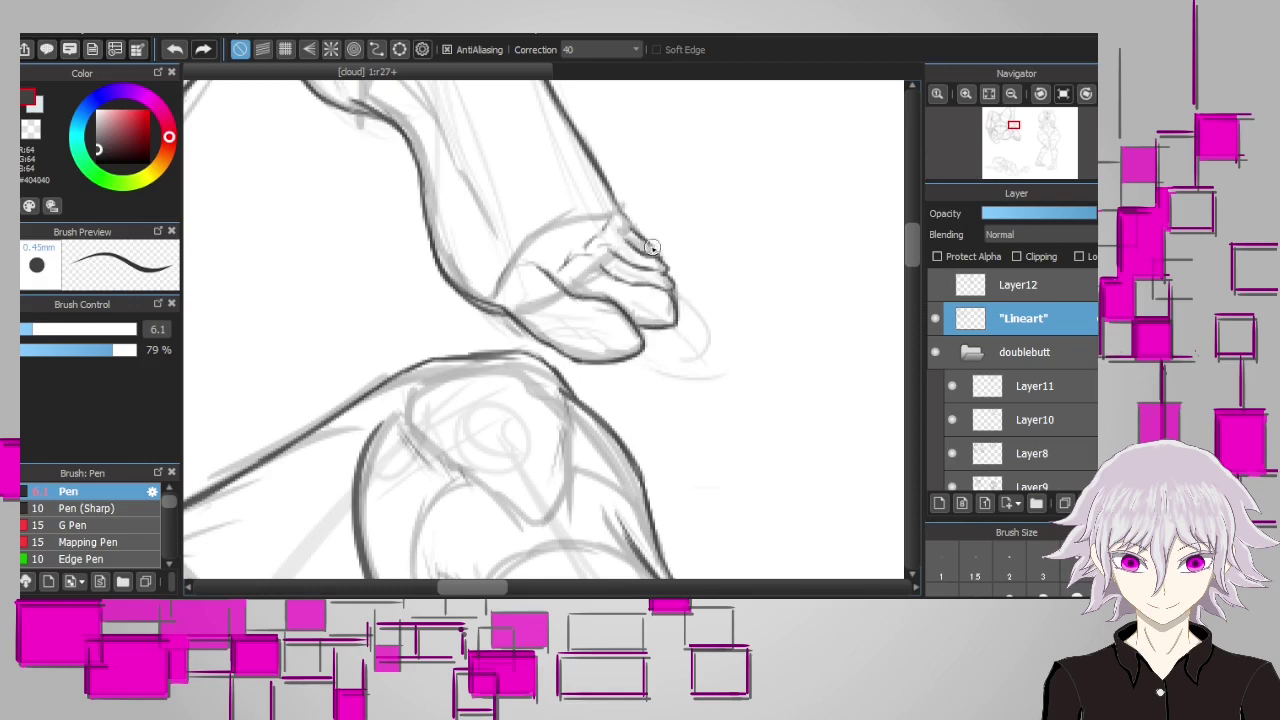
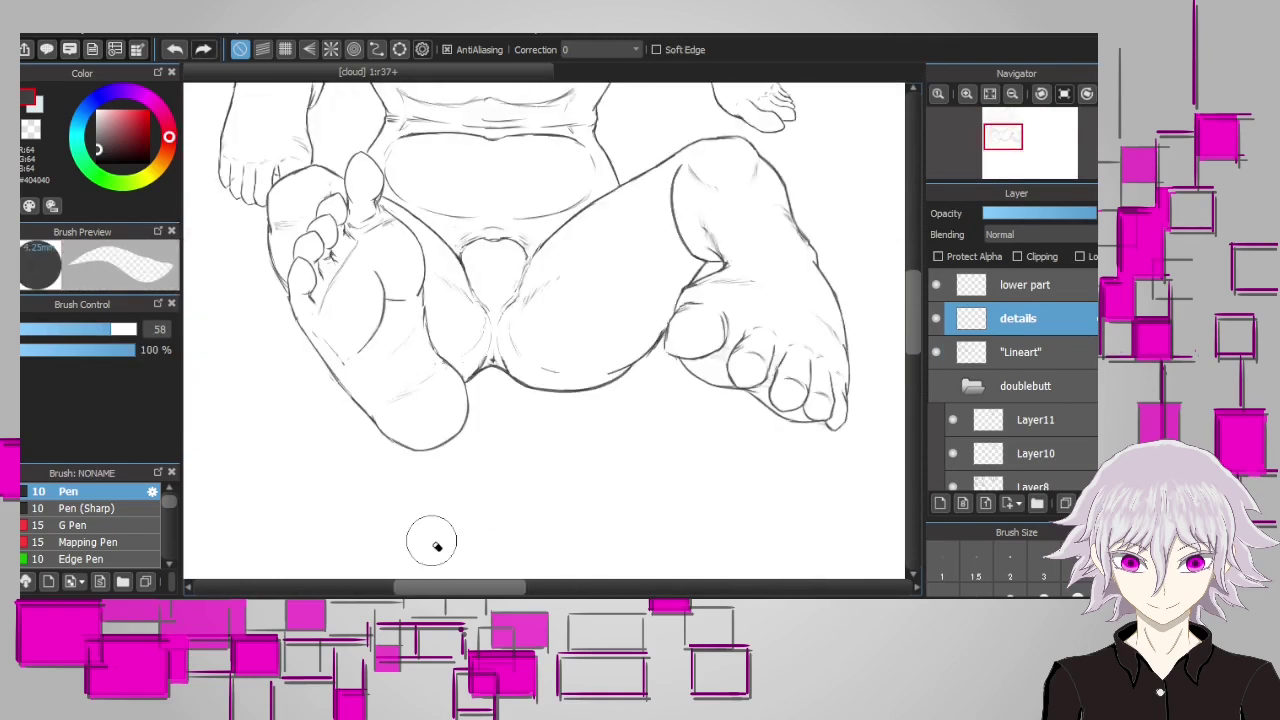
Thicken line junctions around the upturned foot's toes and the bent leg's ankle on the "details" layer
left_click_drag(372, 481, 327, 378)
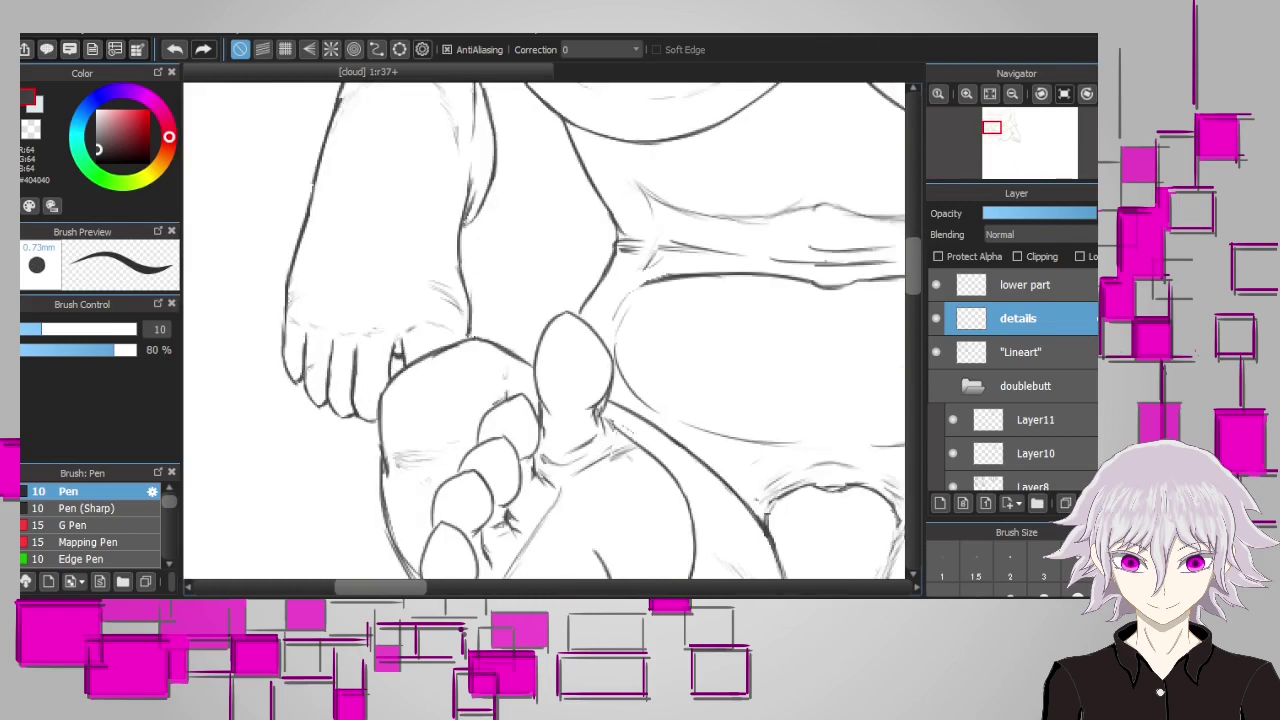
scroll(318, 368, "up", 1)
scroll(327, 350, "down", 1)
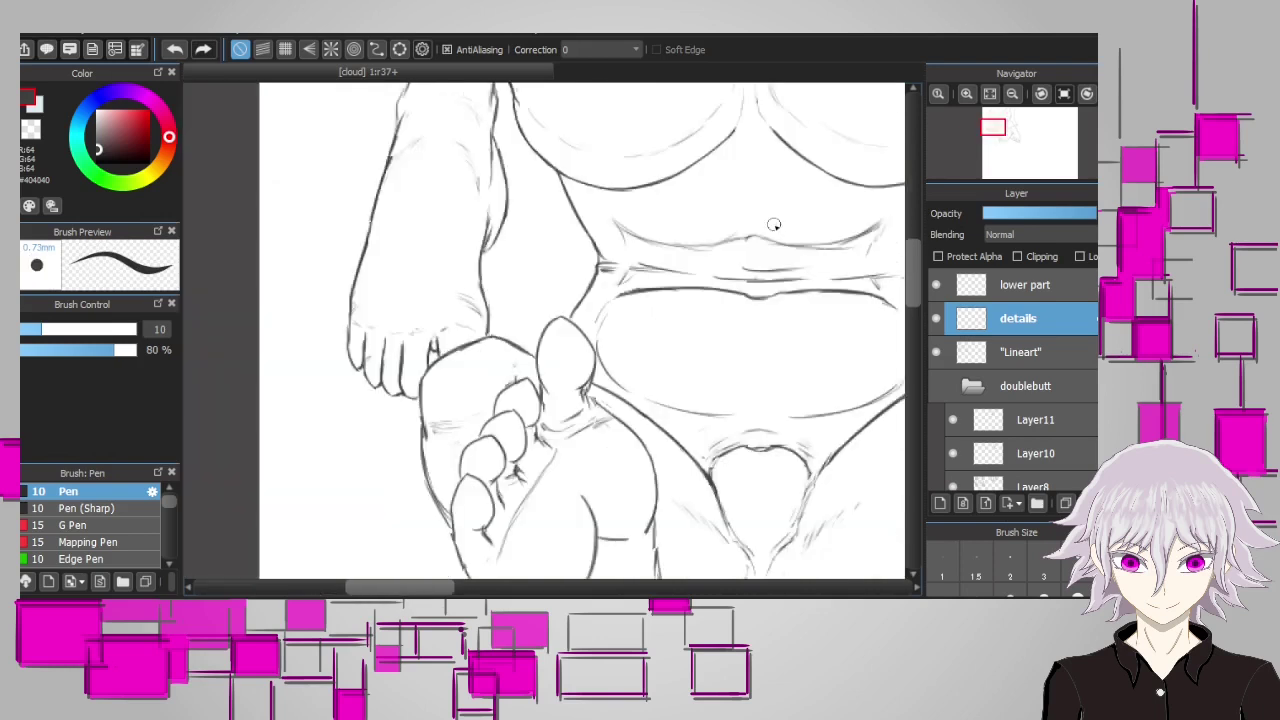
scroll(448, 326, "up", 1)
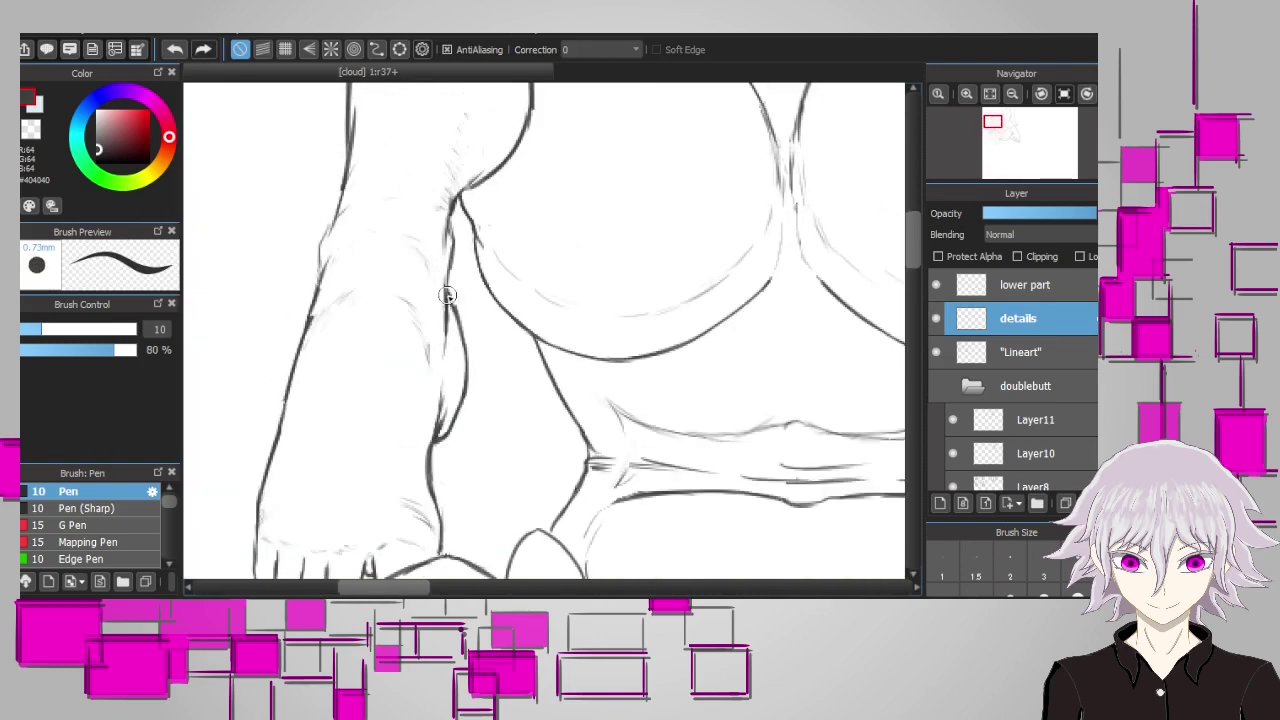
scroll(450, 300, "down", 1)
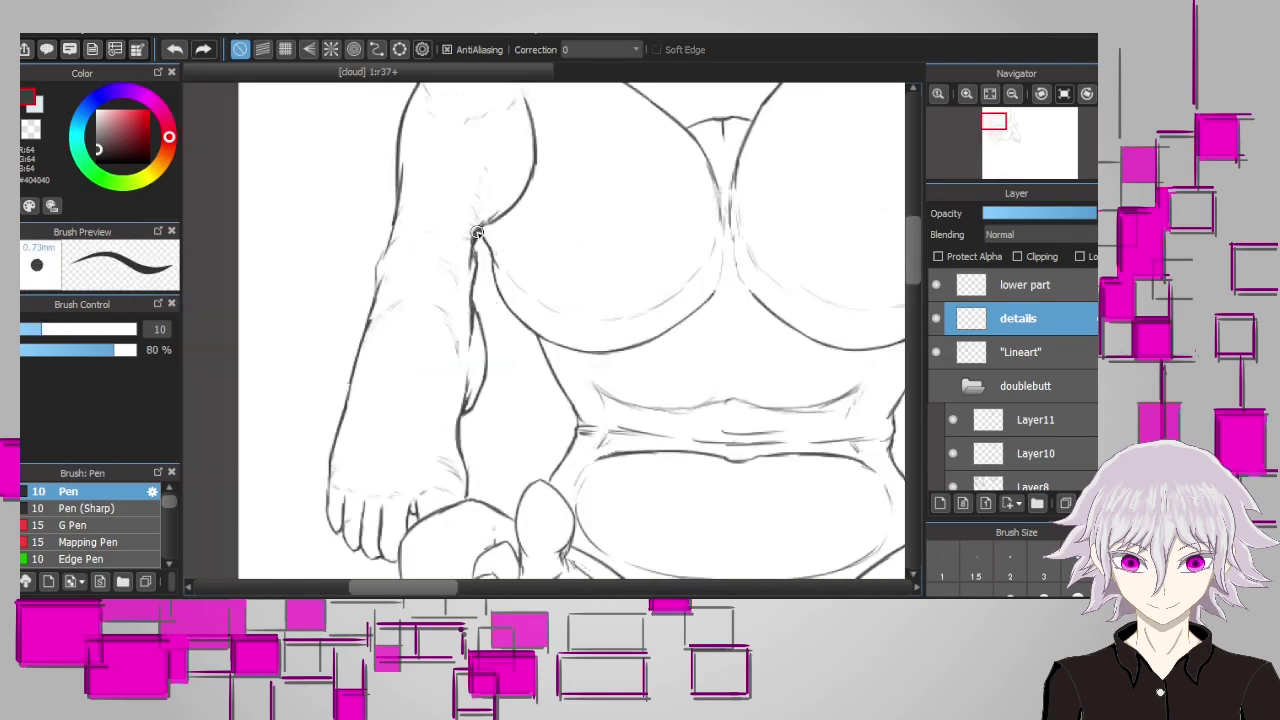
Reduce the pen size to 8.2, set correction to 20, and strengthen the bent leg's ankle, calf and adjoining buttock lines
key("bracketleft")
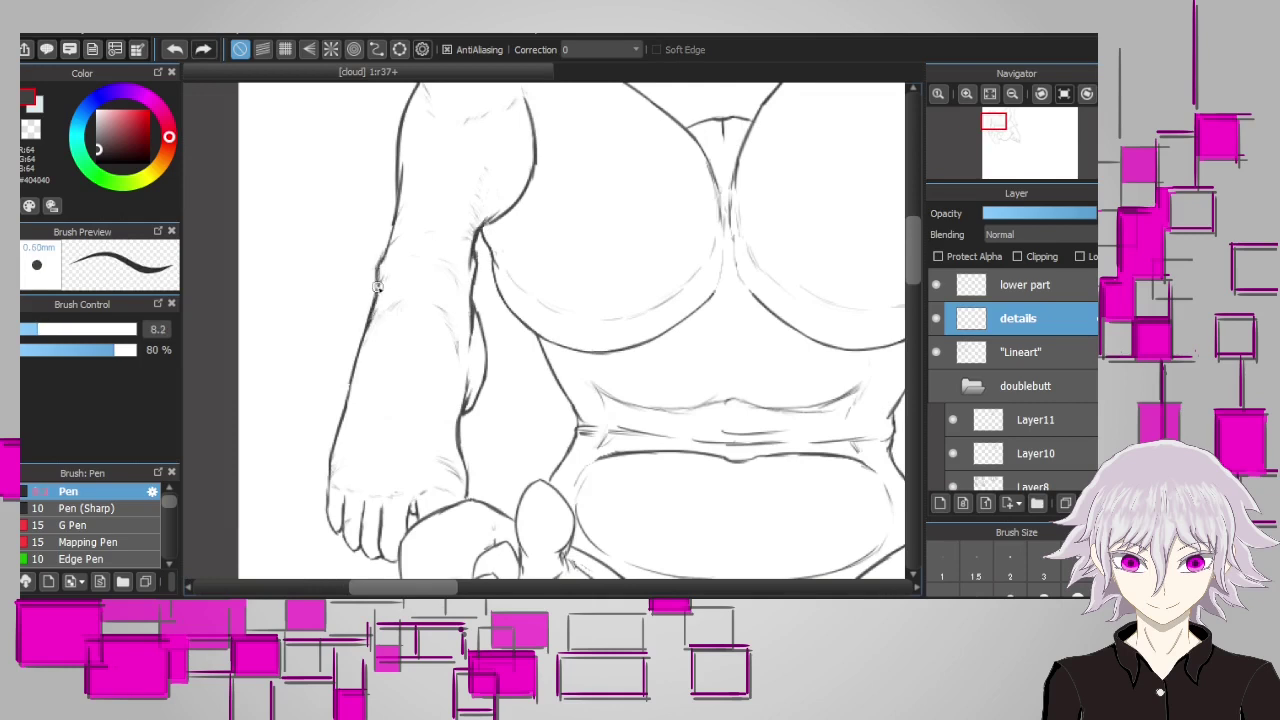
scroll(470, 345, "up", 1)
scroll(462, 362, "up", 1)
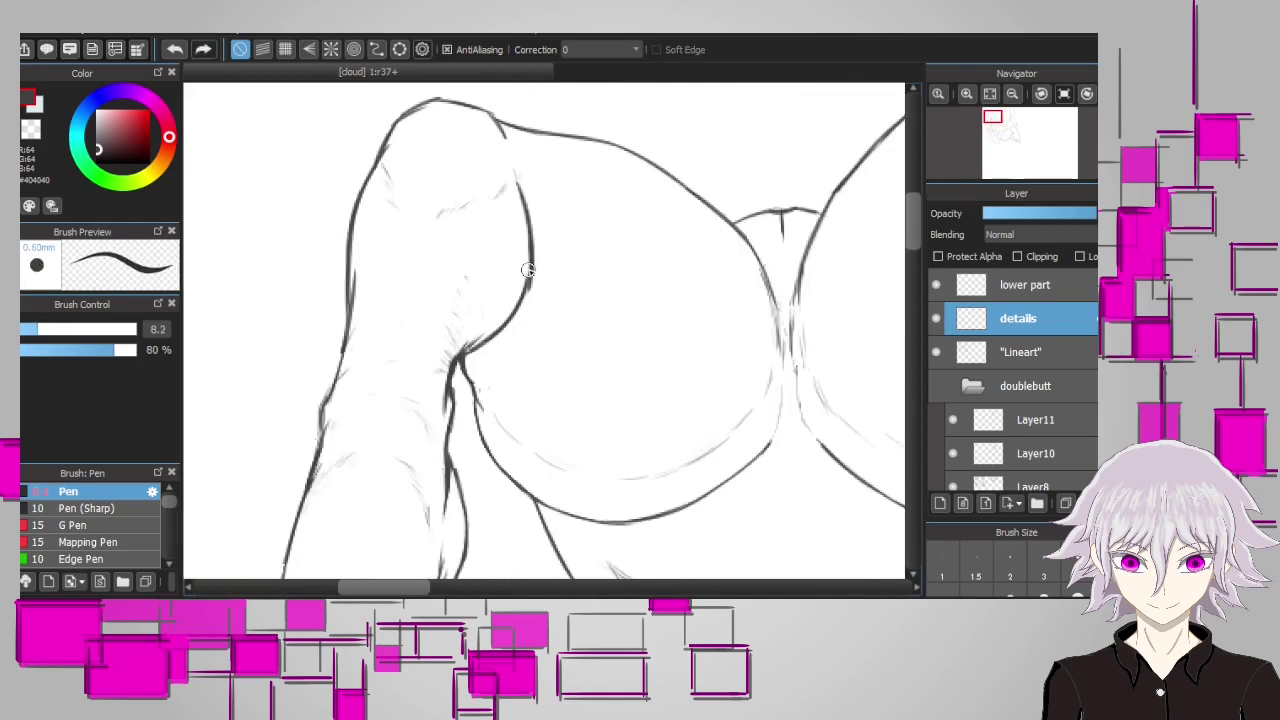
scroll(545, 180, "down", 3)
scroll(871, 207, "down", 3)
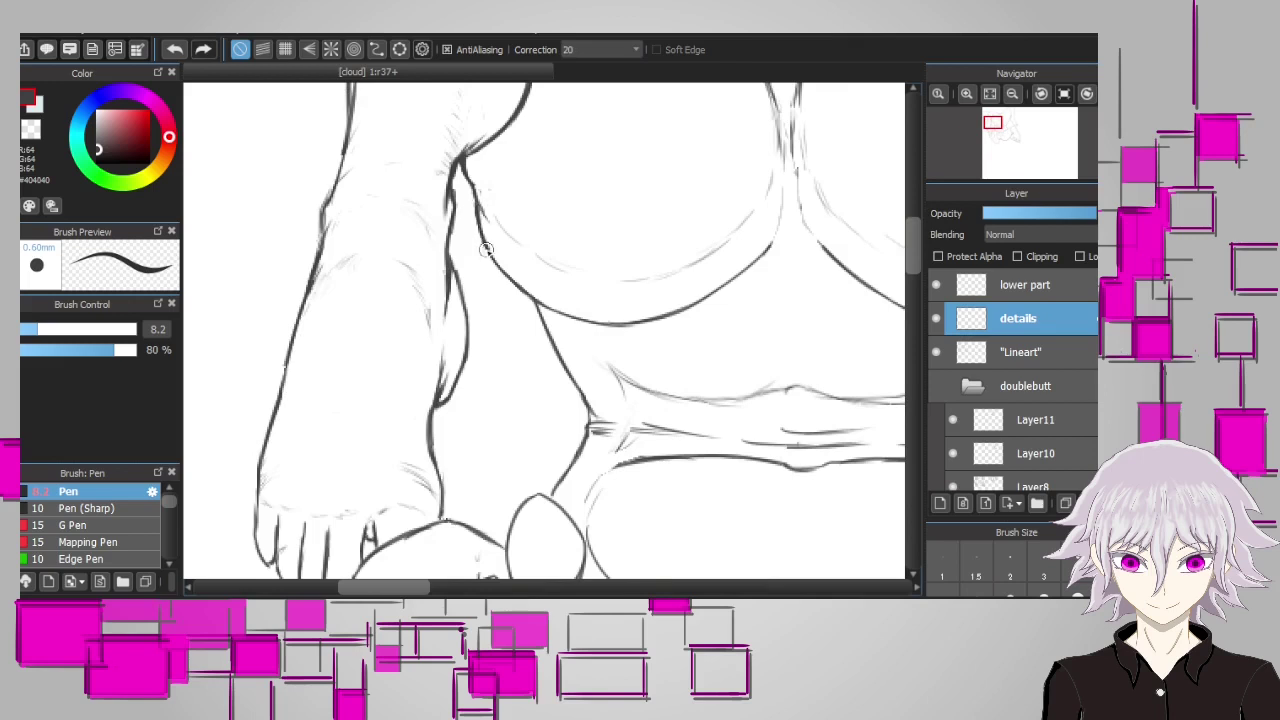
scroll(480, 208, "up", 5)
scroll(453, 440, "up", 1)
scroll(913, 245, "down", 5)
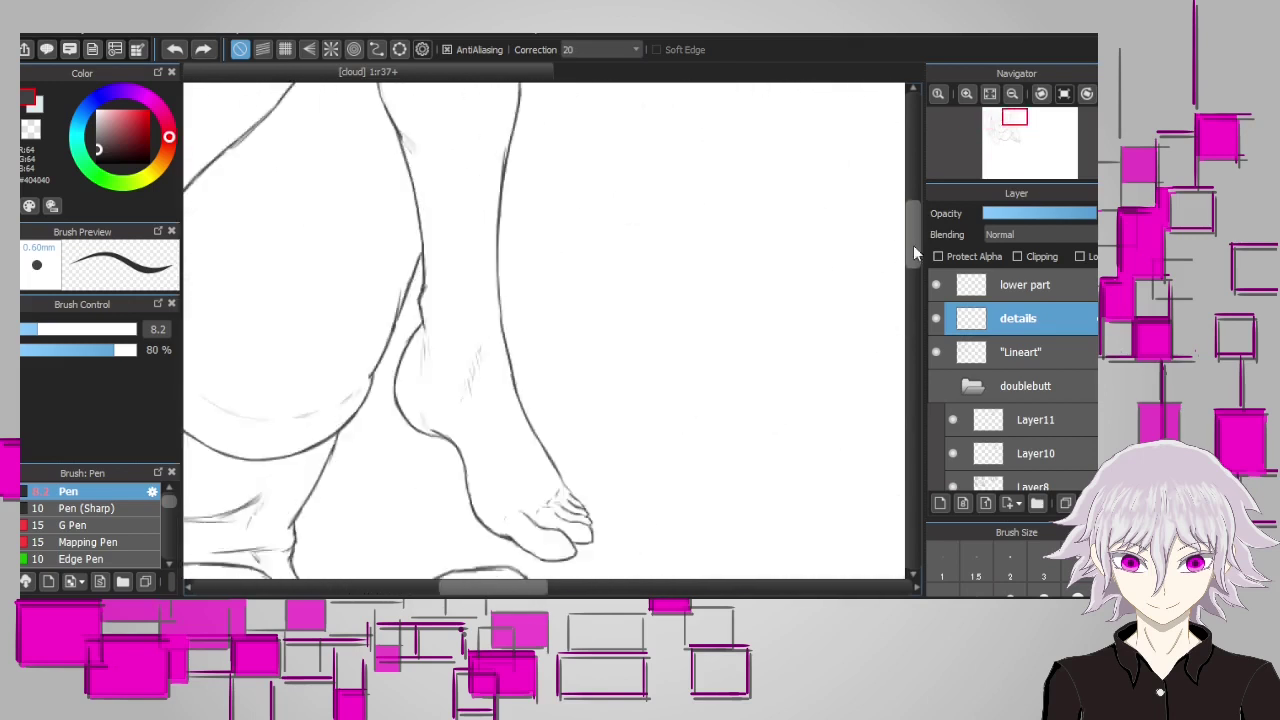
Thicken the gaps and outlines between the raised foot's toes
scroll(531, 371, "down", 1)
mouse_move(531, 371)
left_mouse_down()
mouse_move(592, 415)
mouse_move(640, 426)
left_mouse_up()
left_click_drag(572, 368, 634, 390)
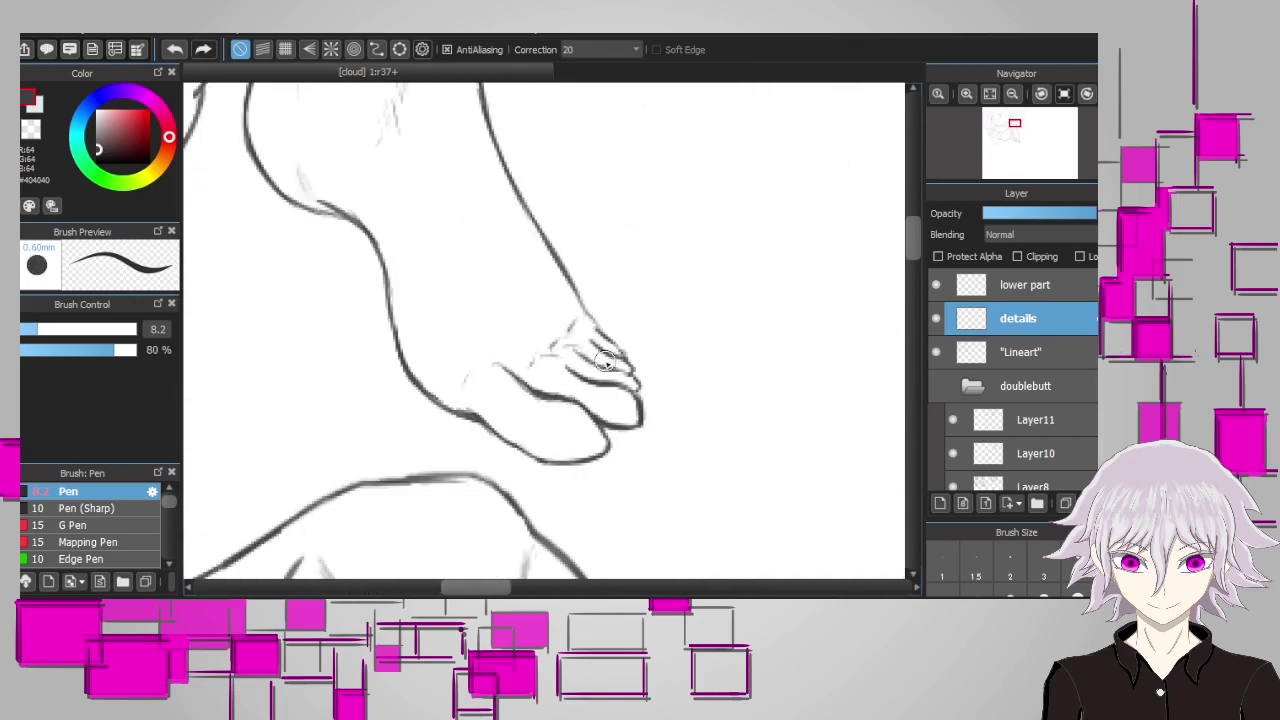
left_click_drag(574, 342, 620, 350)
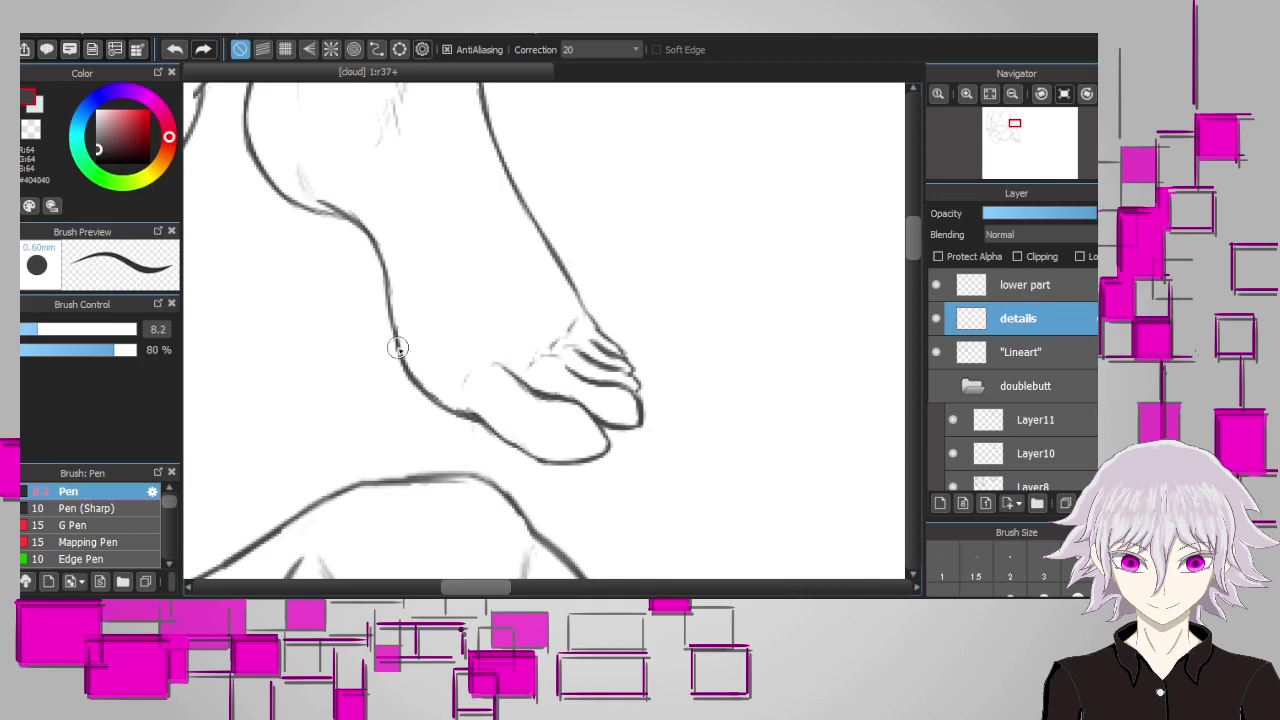
Reinforce the line weight along the raised foot's sole and heel
scroll(460, 557, "down", 1)
scroll(537, 449, "up", 1)
left_click_drag(500, 588, 480, 590)
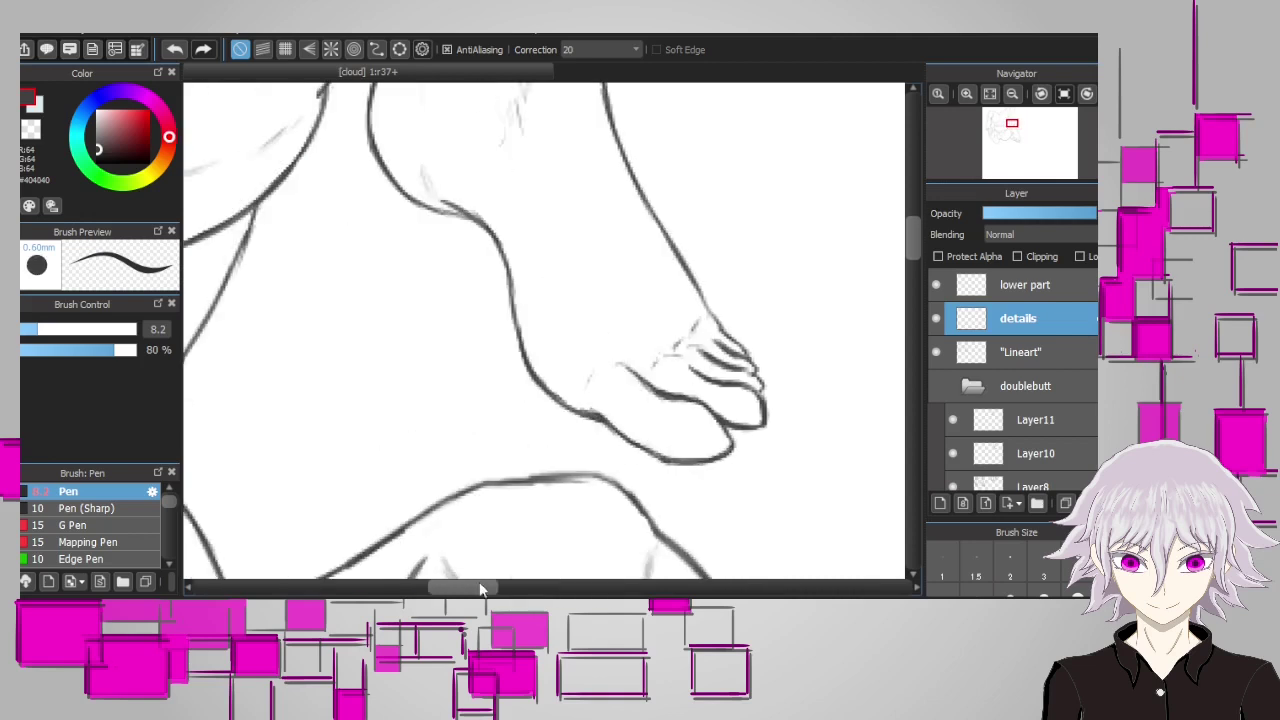
scroll(618, 395, "down", 1)
scroll(615, 424, "up", 3)
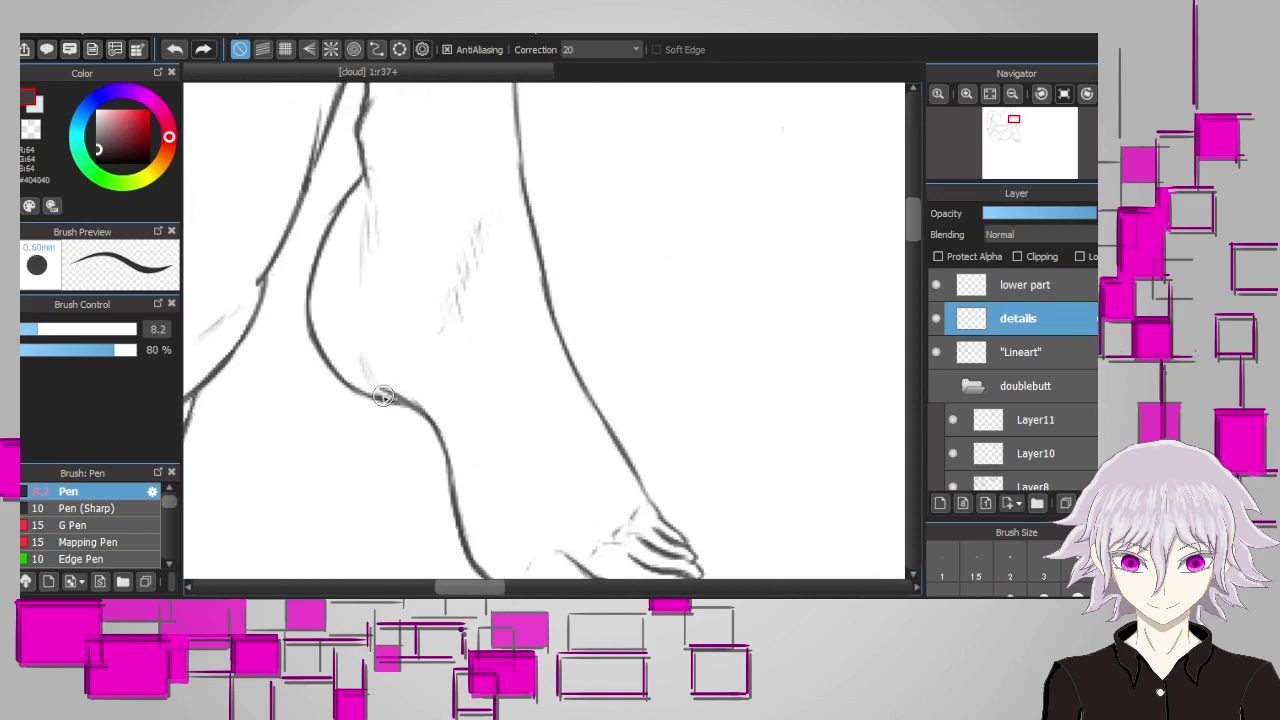
scroll(383, 396, "down", 1)
scroll(677, 426, "down", 3)
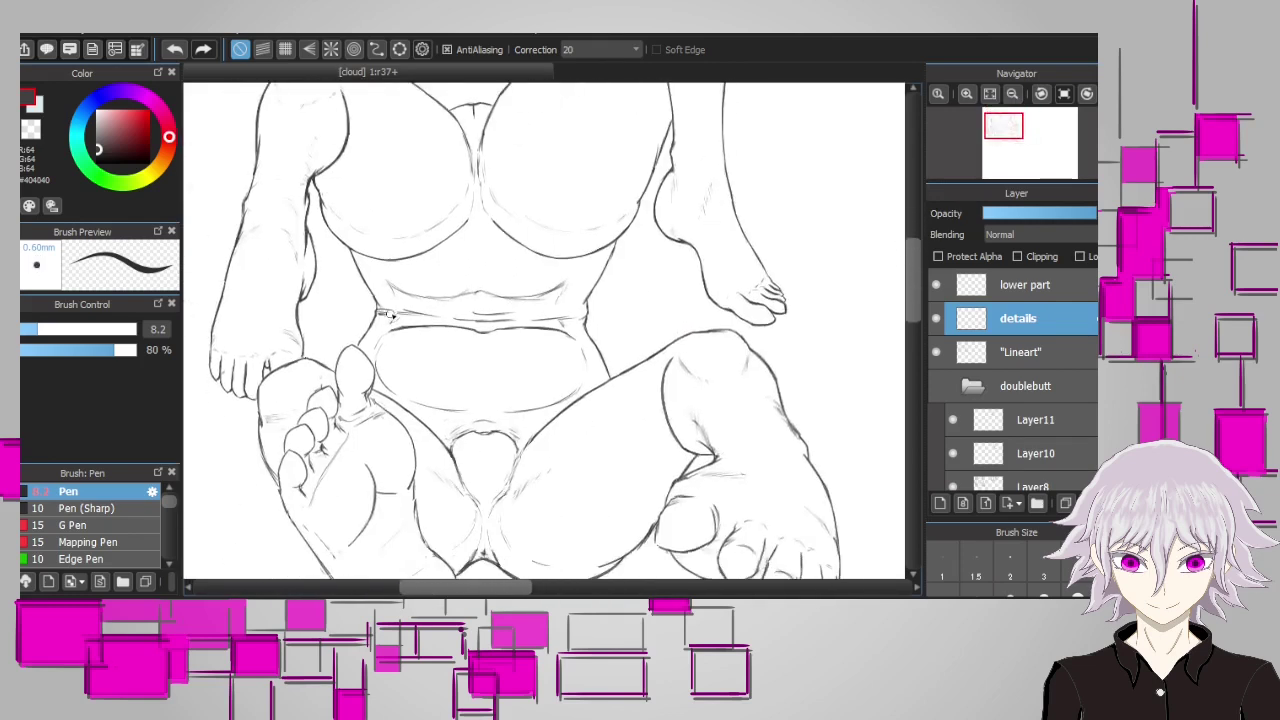
Strengthen the overlapping toe outlines of the upturned foot and clean up around the toe nearest the big toe
scroll(581, 403, "down", 3)
scroll(542, 332, "up", 2)
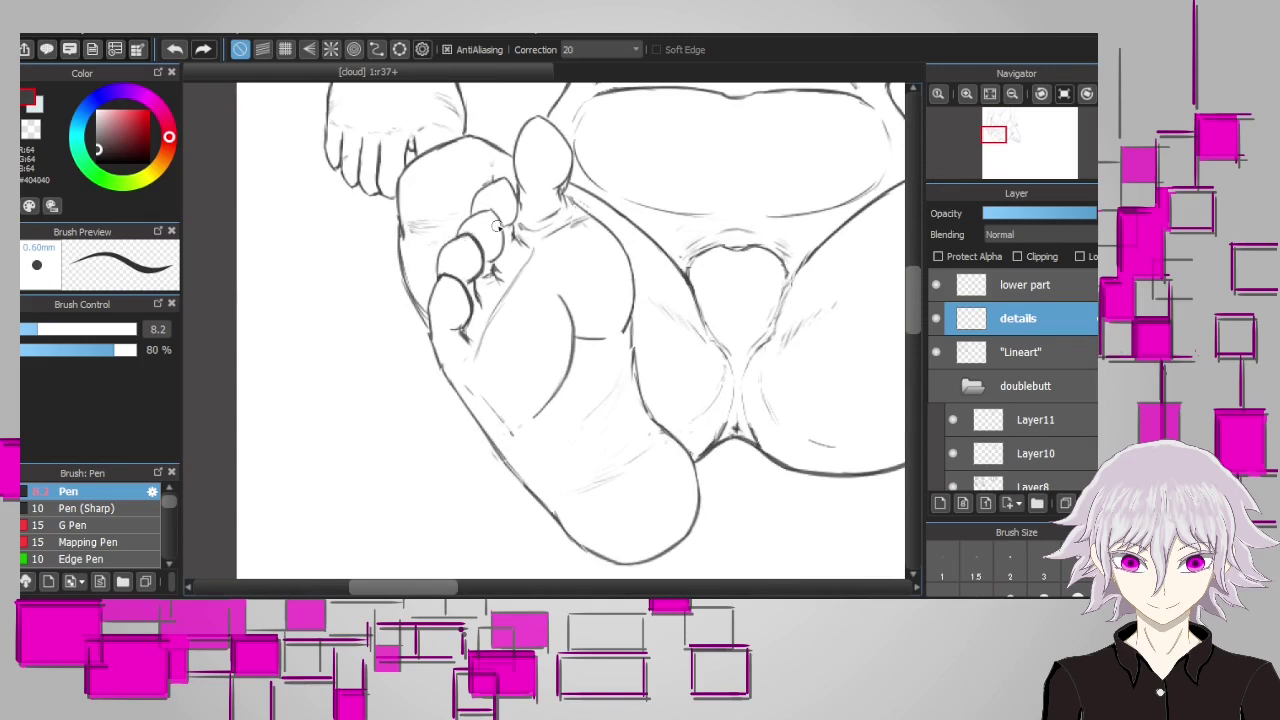
scroll(495, 226, "up", 1)
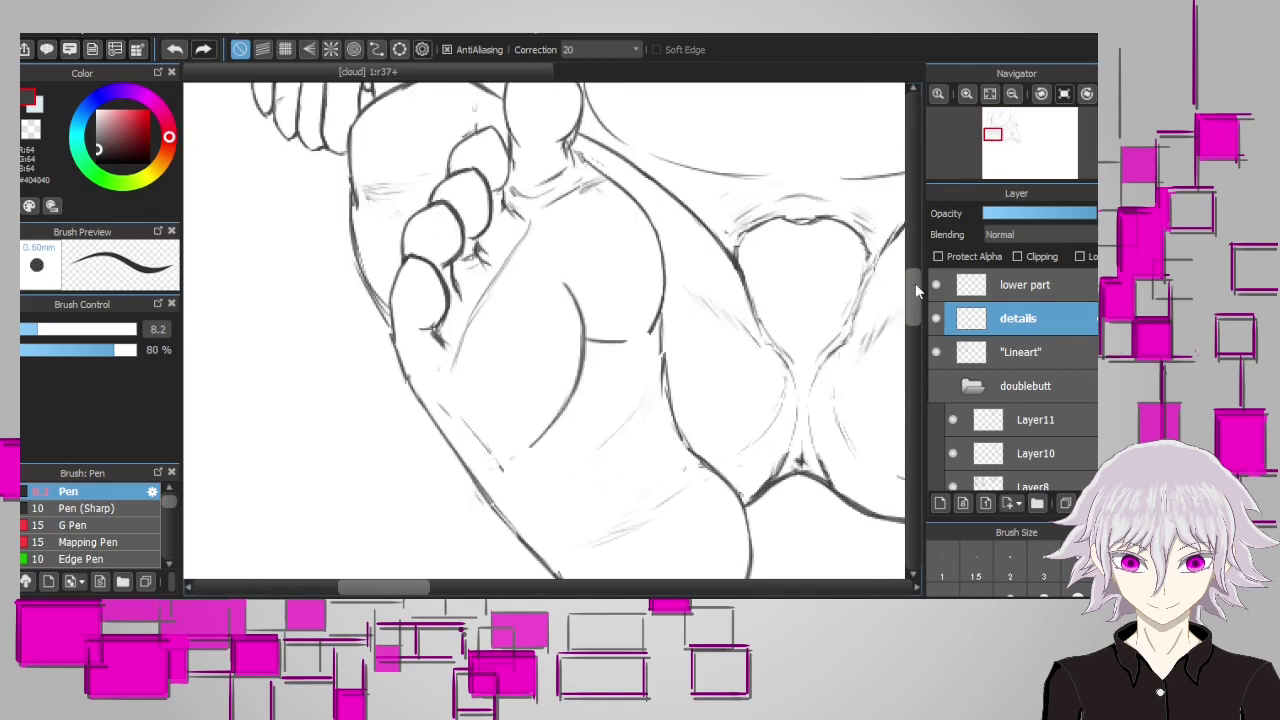
scroll(498, 231, "up", 1)
scroll(632, 156, "up", 3)
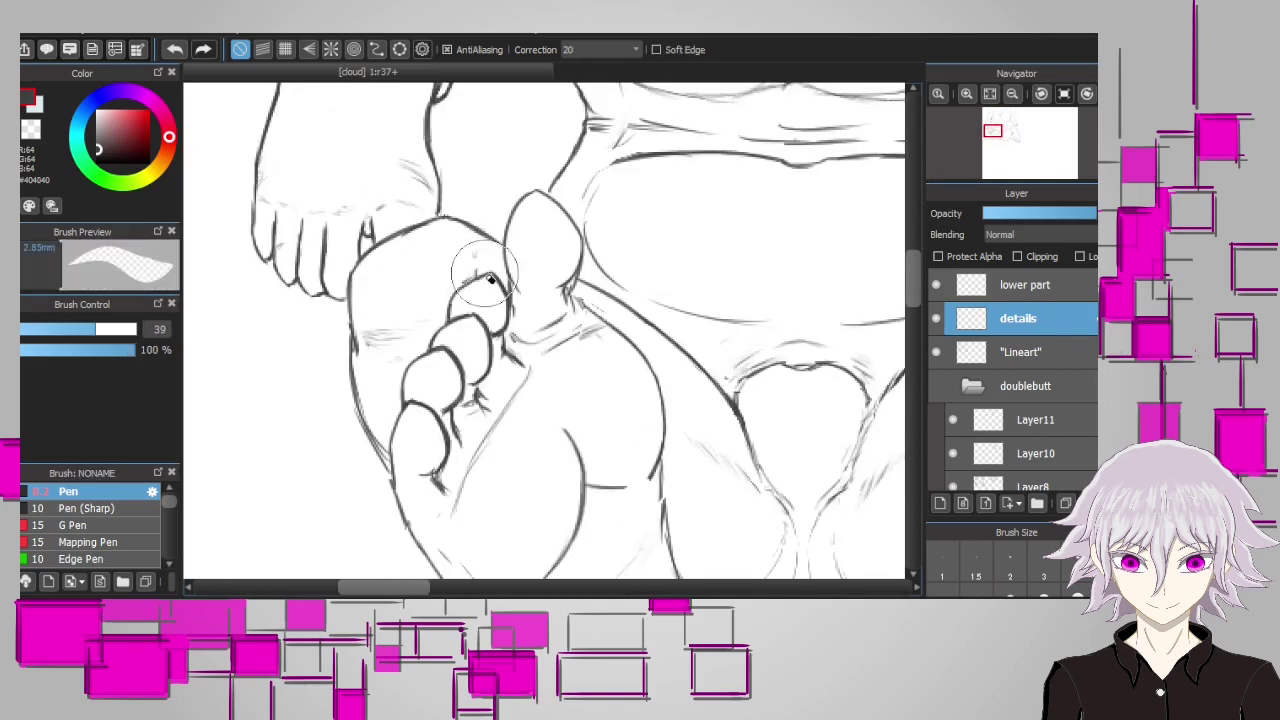
scroll(926, 312, "down", 5)
scroll(926, 312, "up", 4)
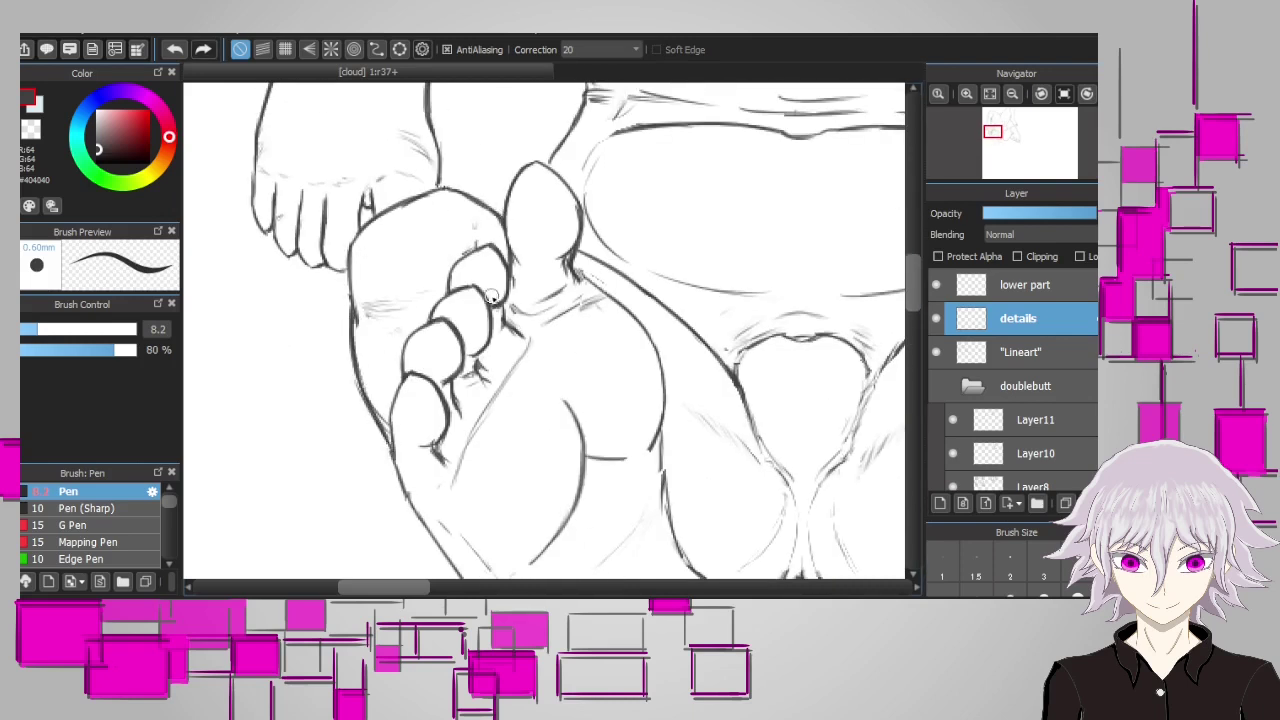
scroll(923, 283, "up", 1)
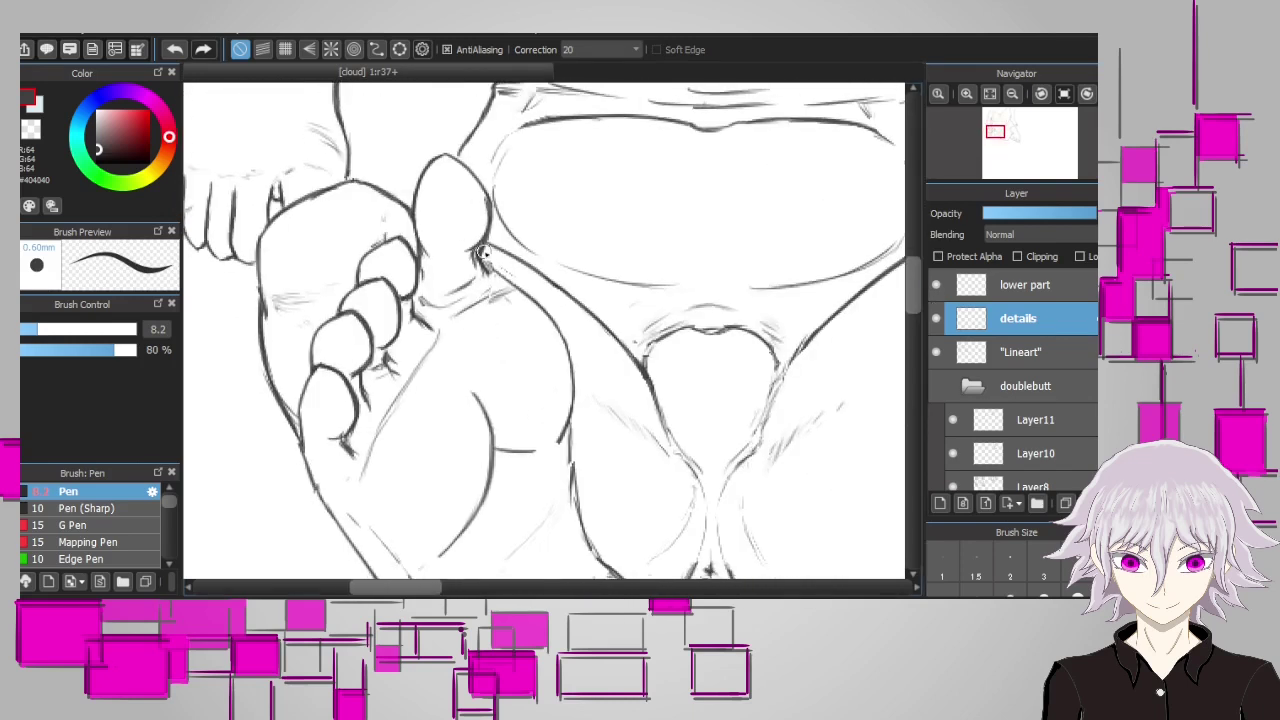
Thicken the lines at the upturned foot's big toe base and around the opposite front foot's toes
scroll(535, 596, "down", 2)
scroll(563, 414, "up", 2)
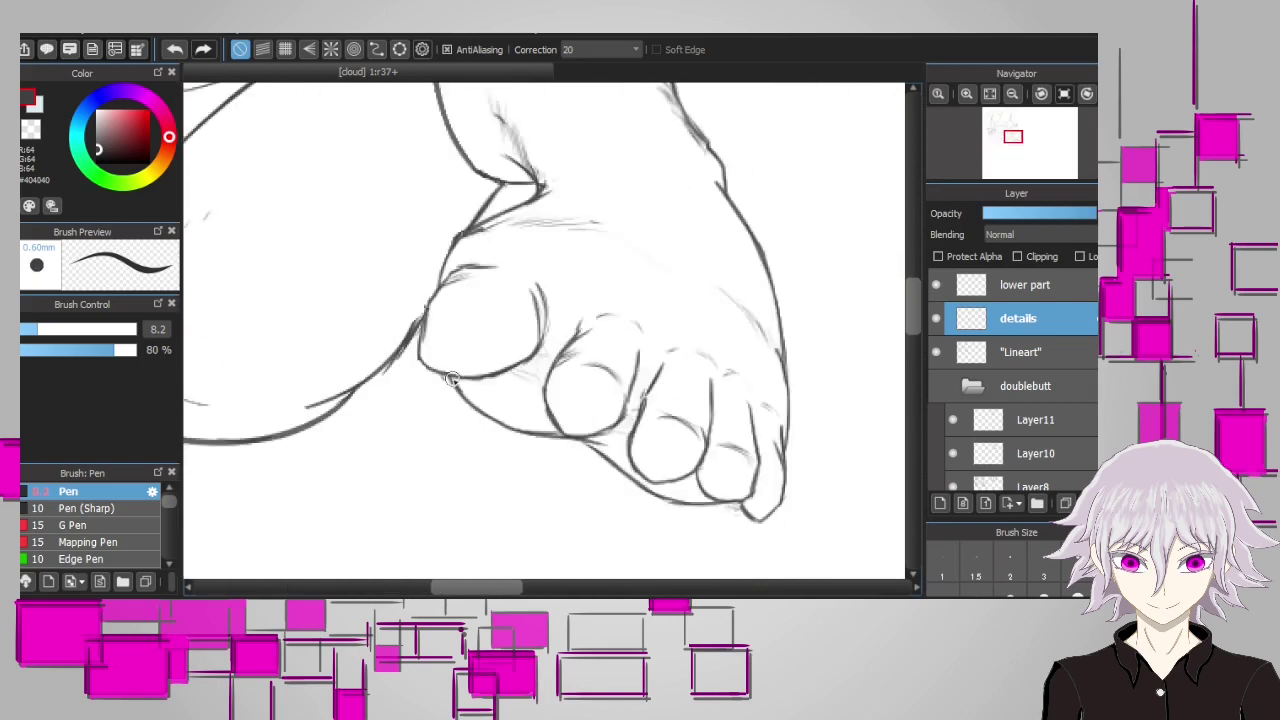
scroll(537, 514, "down", 2)
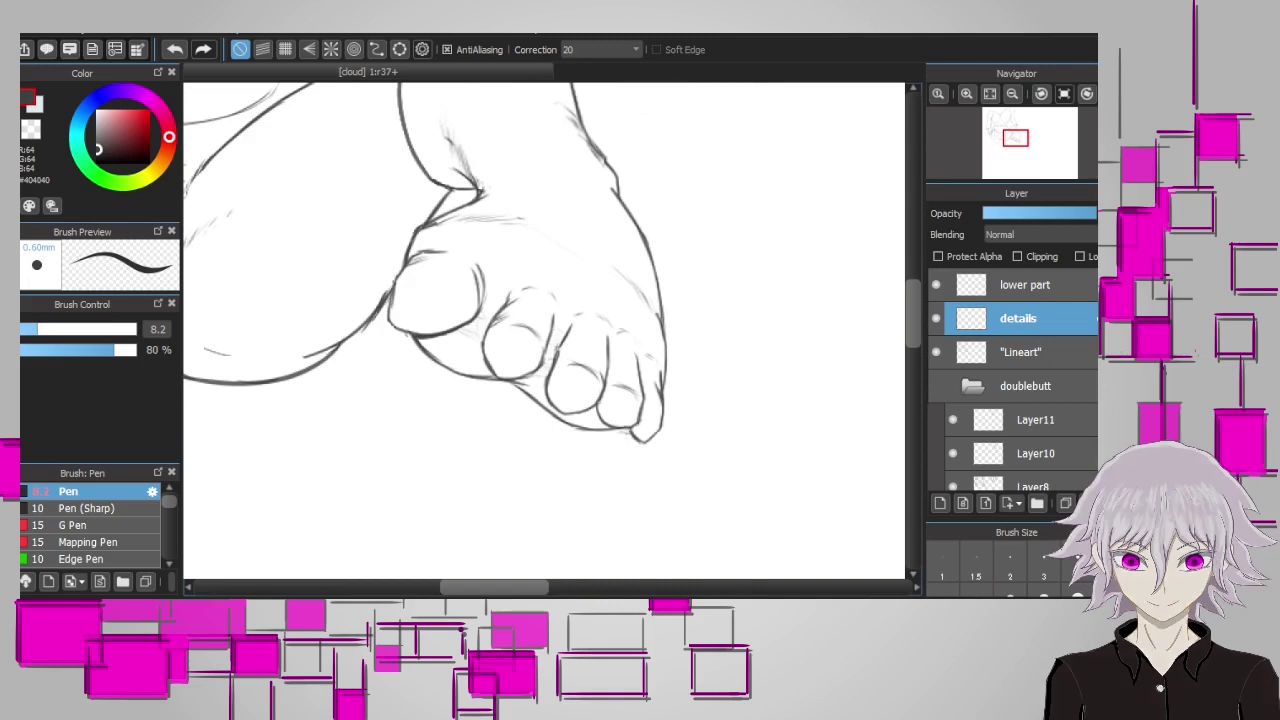
scroll(480, 366, "down", 2)
scroll(537, 457, "up", 2)
Ink the reclining figure's thigh and knee contours on the "Lineart" layer with correction 40
scroll(537, 457, "down", 2)
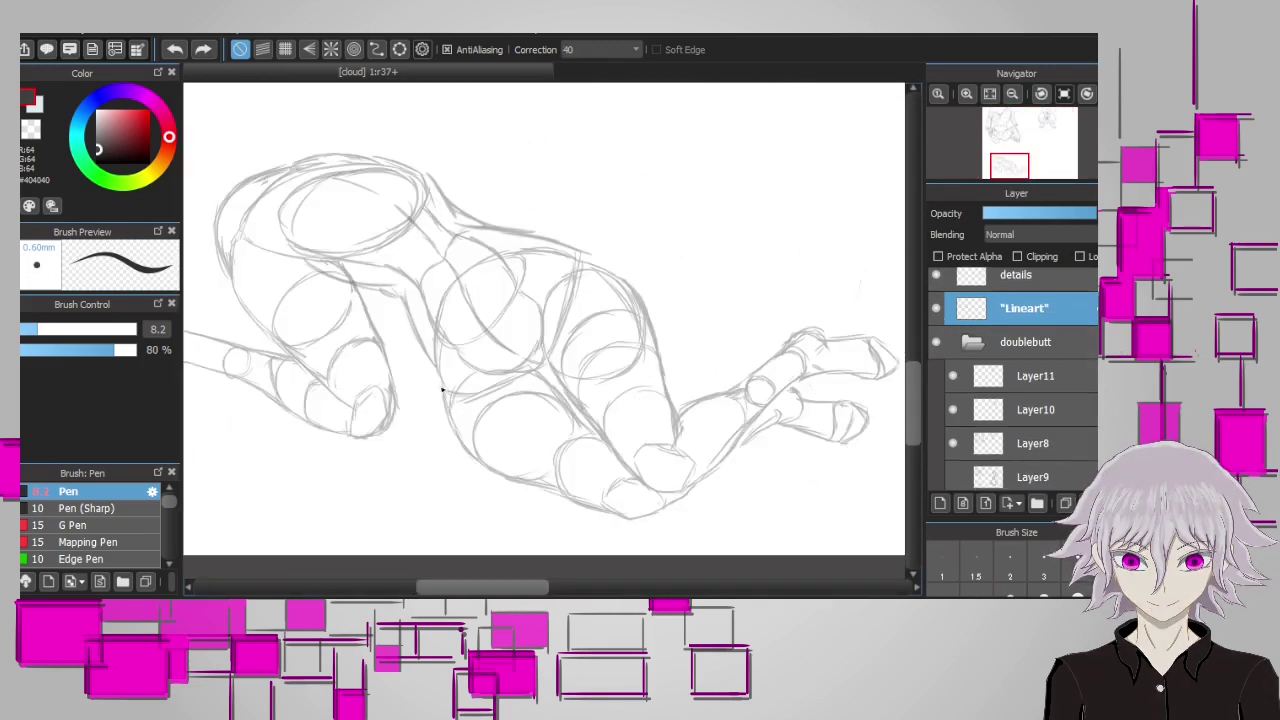
mouse_move(441, 389)
left_mouse_down()
mouse_move(497, 464)
mouse_move(482, 467)
mouse_move(619, 514)
left_mouse_up()
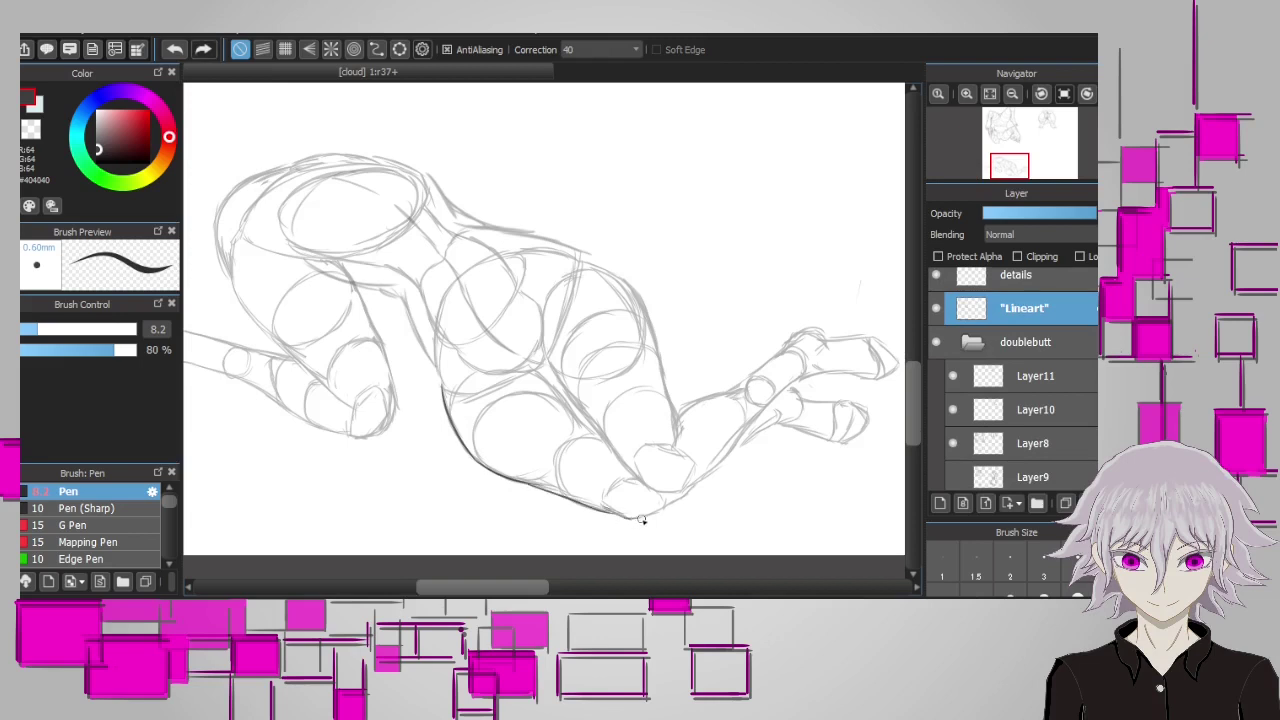
scroll(578, 482, "up", 2)
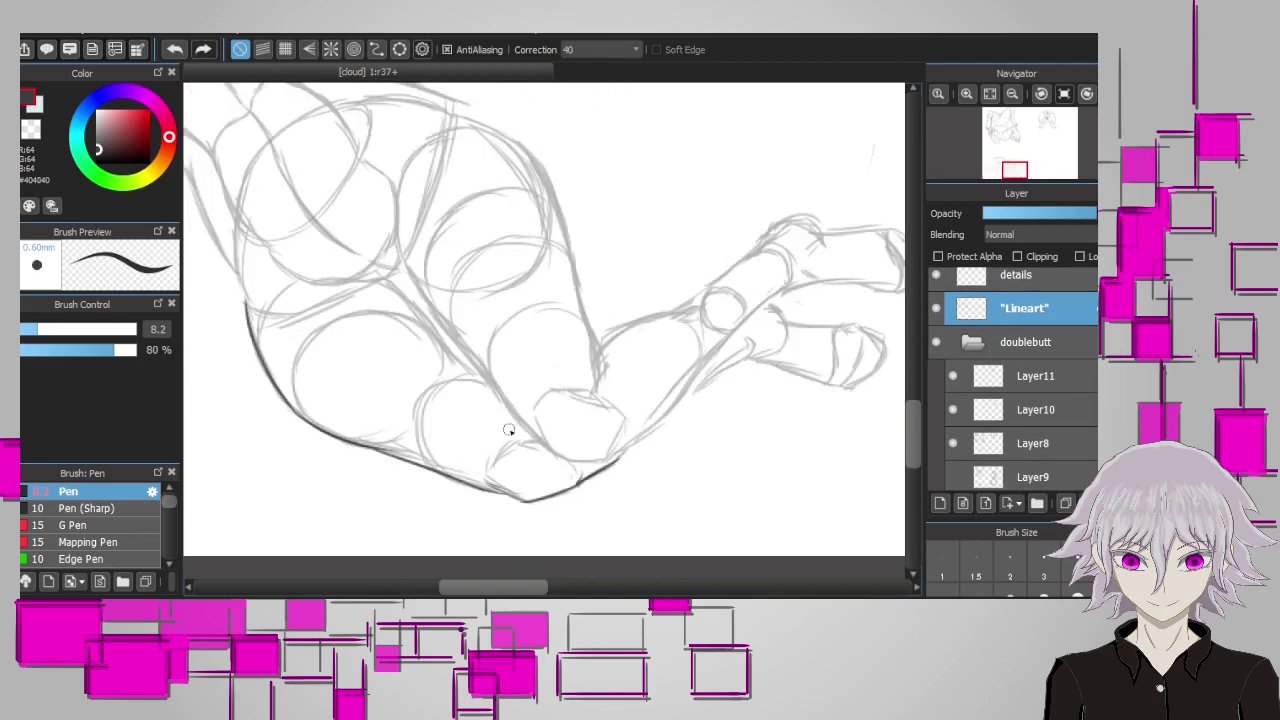
scroll(462, 474, "left", 2)
scroll(481, 466, "up", 2)
left_click_drag(529, 163, 665, 515)
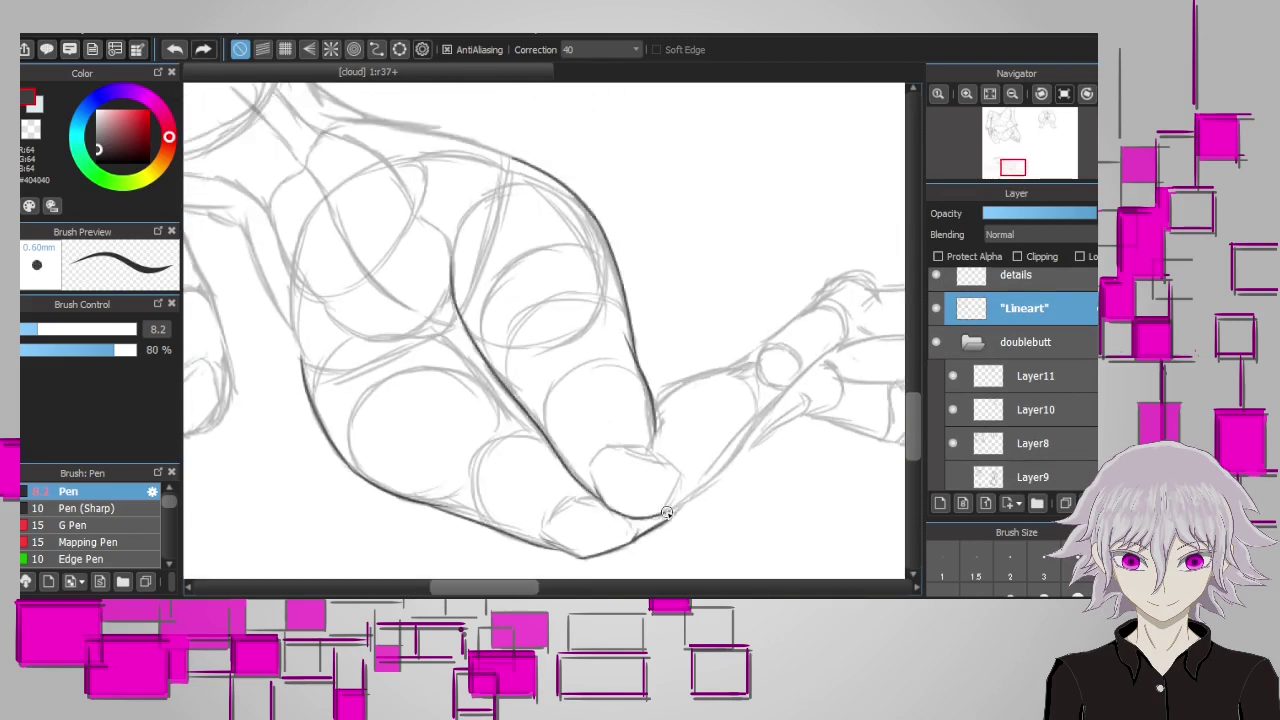
Ink both sides of the reclining figure's lower leg from the knee to the ankle, rotating the canvas for the underside stroke
scroll(463, 483, "right", 5)
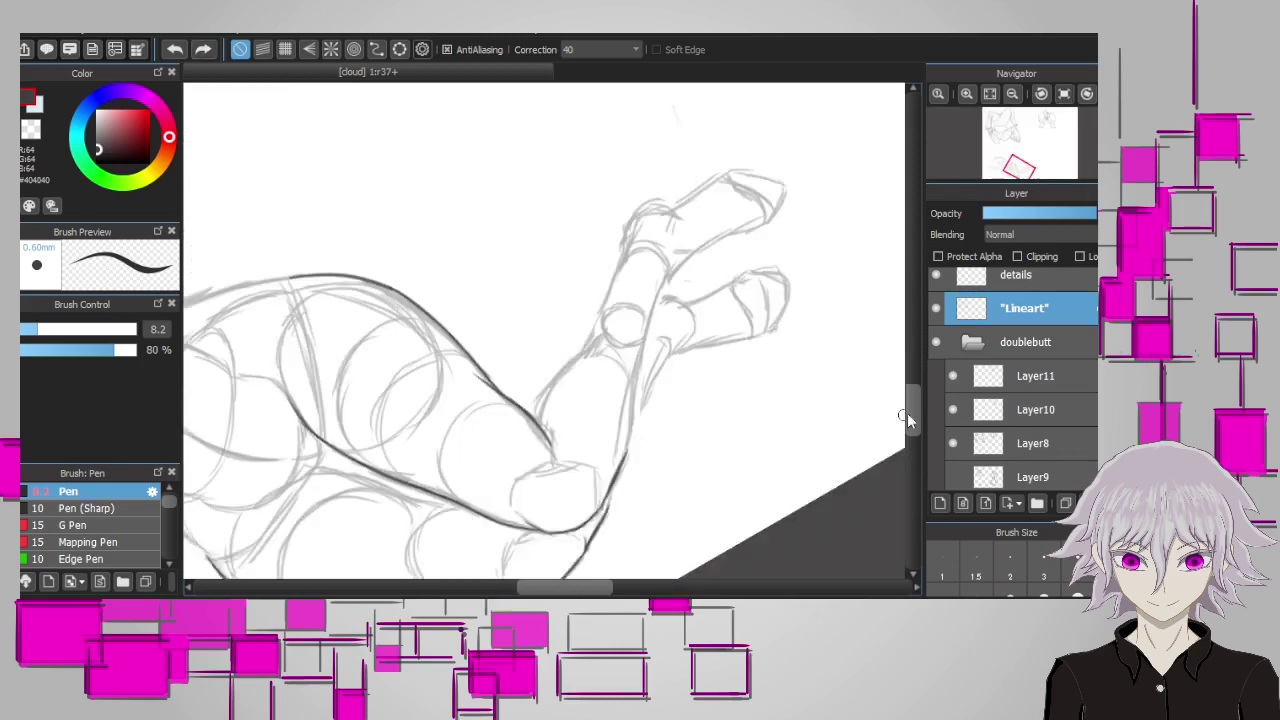
key("ctrl+alt+Right")
left_click_drag(660, 176, 620, 355)
key("Home")
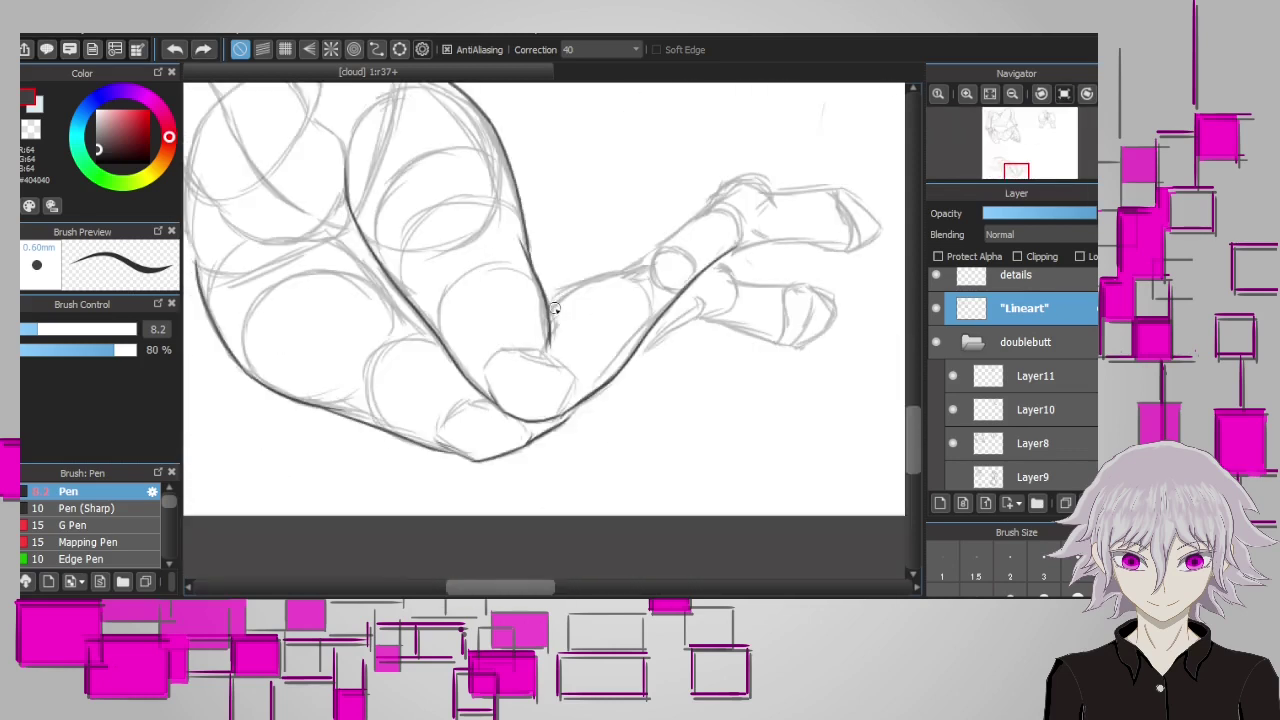
left_click_drag(593, 275, 700, 225)
key("ctrl+z")
scroll(563, 588, "right", 5)
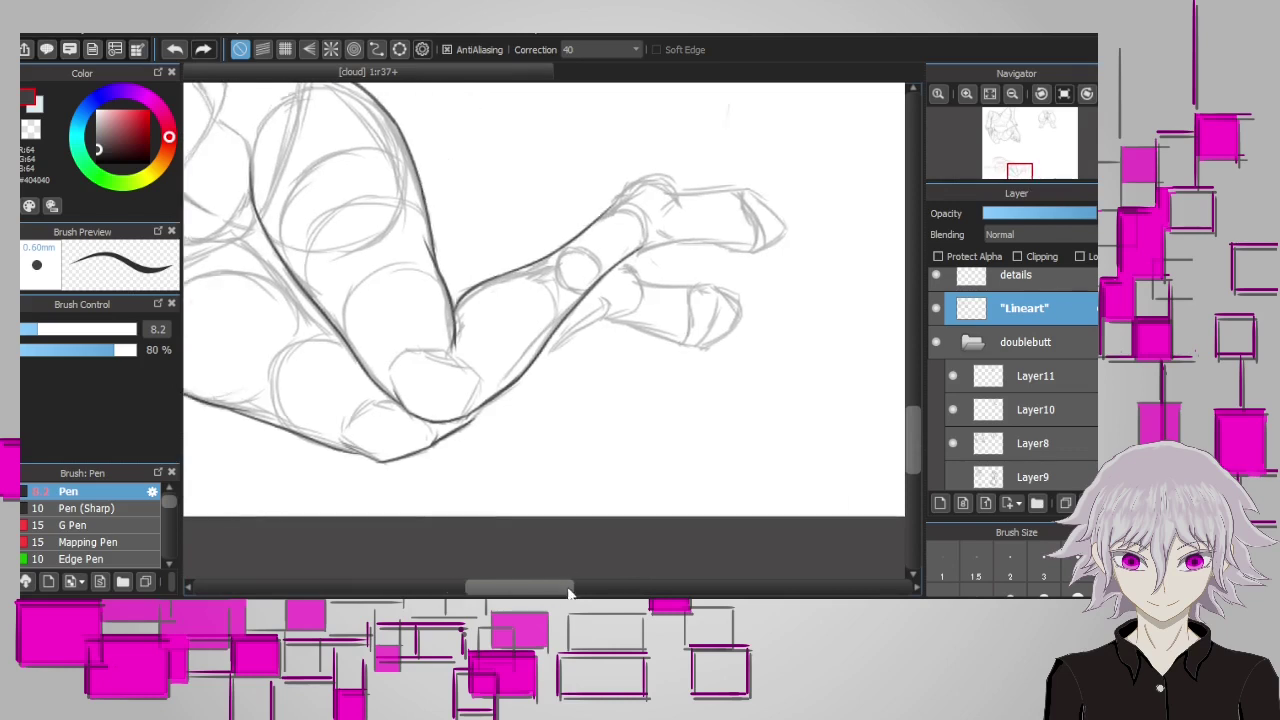
Ink the sole, toes, heel and top edge of the reclining figure's upper foot
left_click_drag(555, 248, 645, 248)
left_click_drag(664, 188, 700, 245)
key("ctrl+z")
scroll(491, 560, "up", 2)
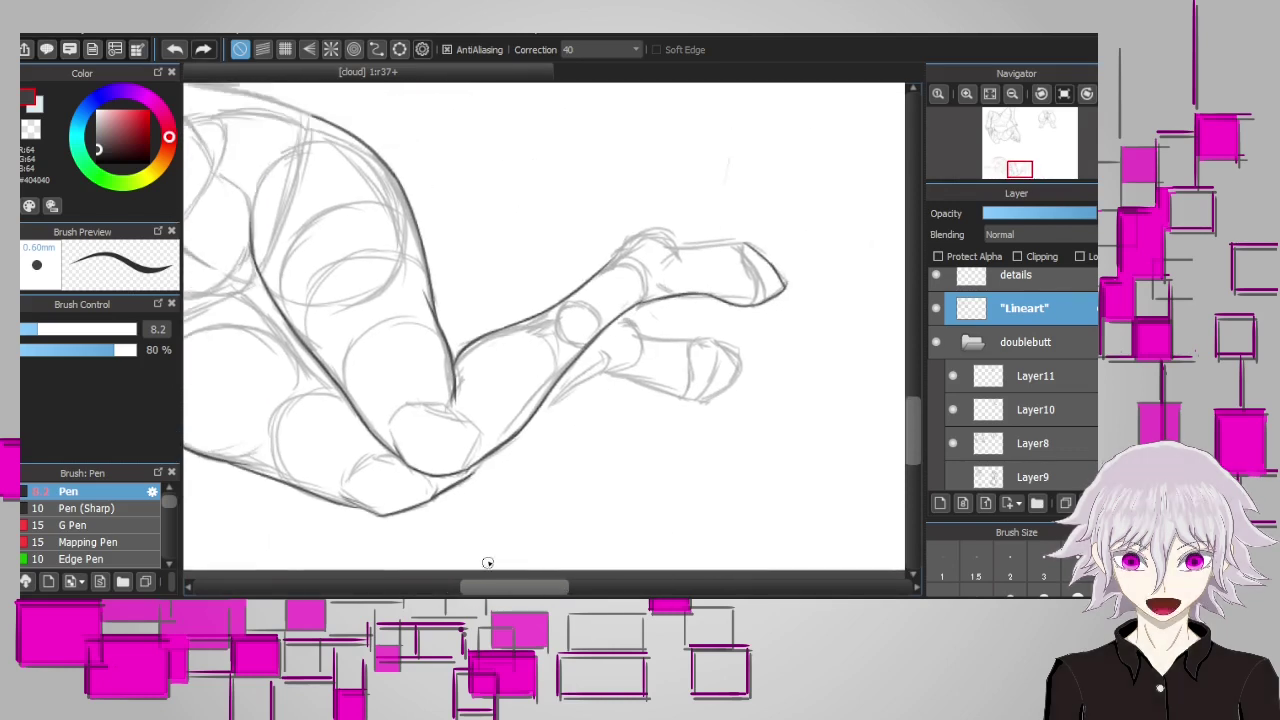
scroll(538, 400, "up", 2)
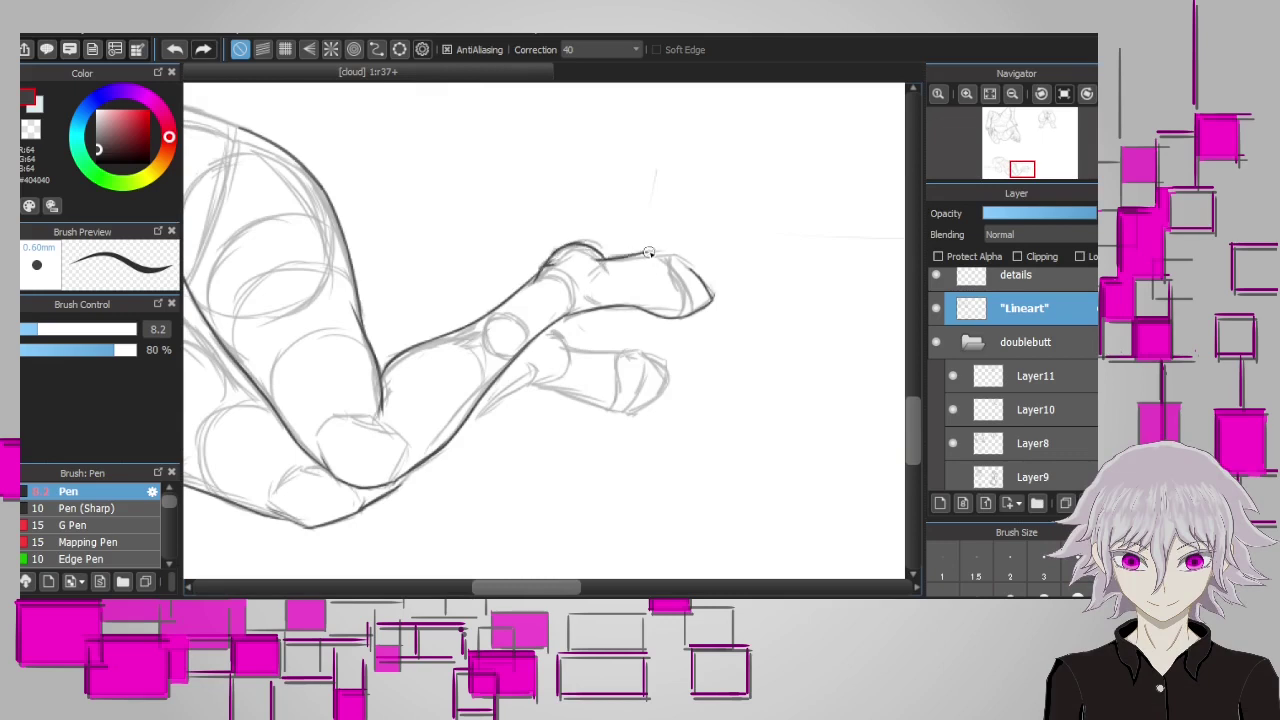
left_click_drag(648, 252, 690, 270)
scroll(531, 465, "left", 2)
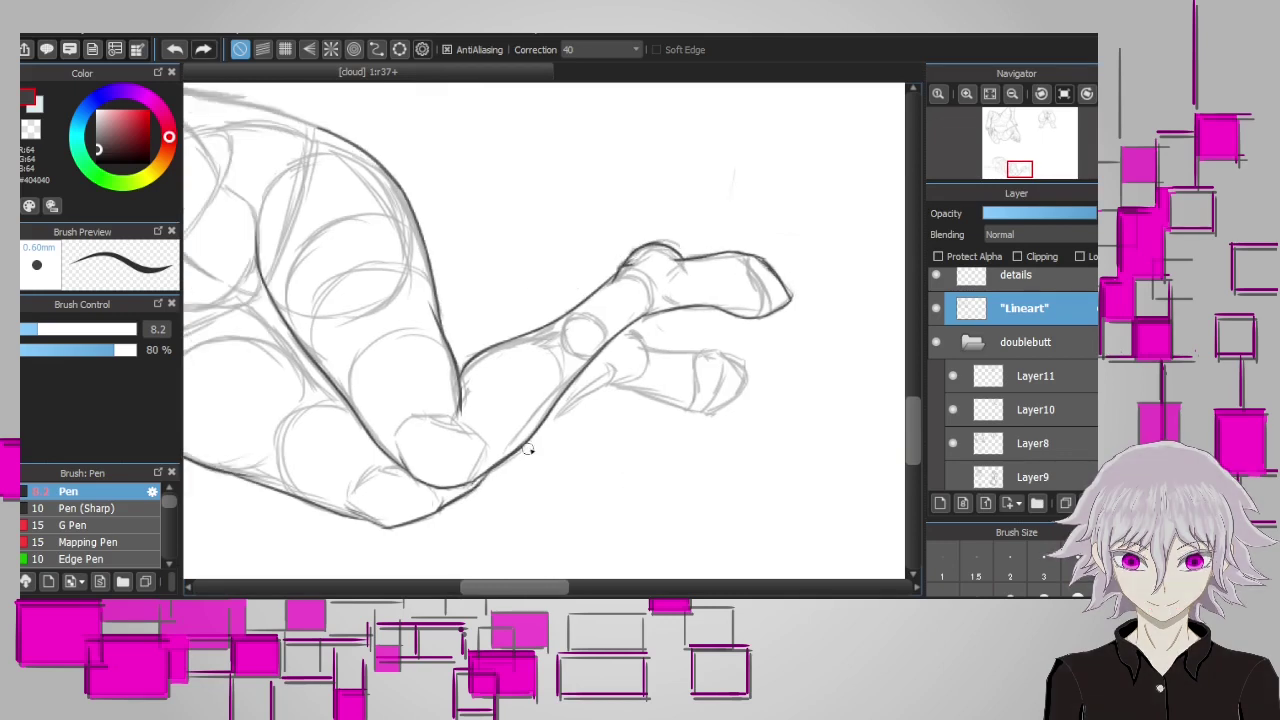
Ink the outline of the second foot below the upper foot, joining it to the lower leg
key("ctrl+z")
mouse_move(554, 423)
left_mouse_down()
mouse_move(631, 328)
mouse_move(689, 350)
left_mouse_up()
key("ctrl+z")
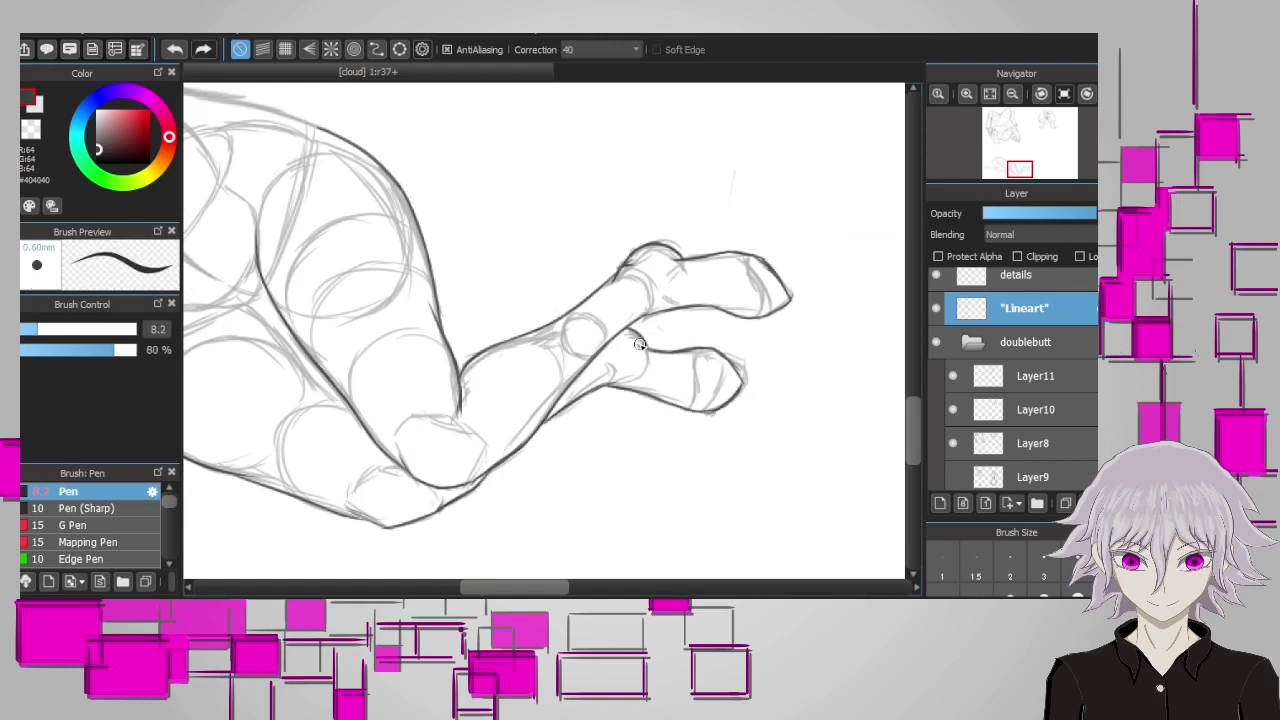
Ink the inner thigh line and the curved crease beneath the near buttock
scroll(712, 416, "left", 5)
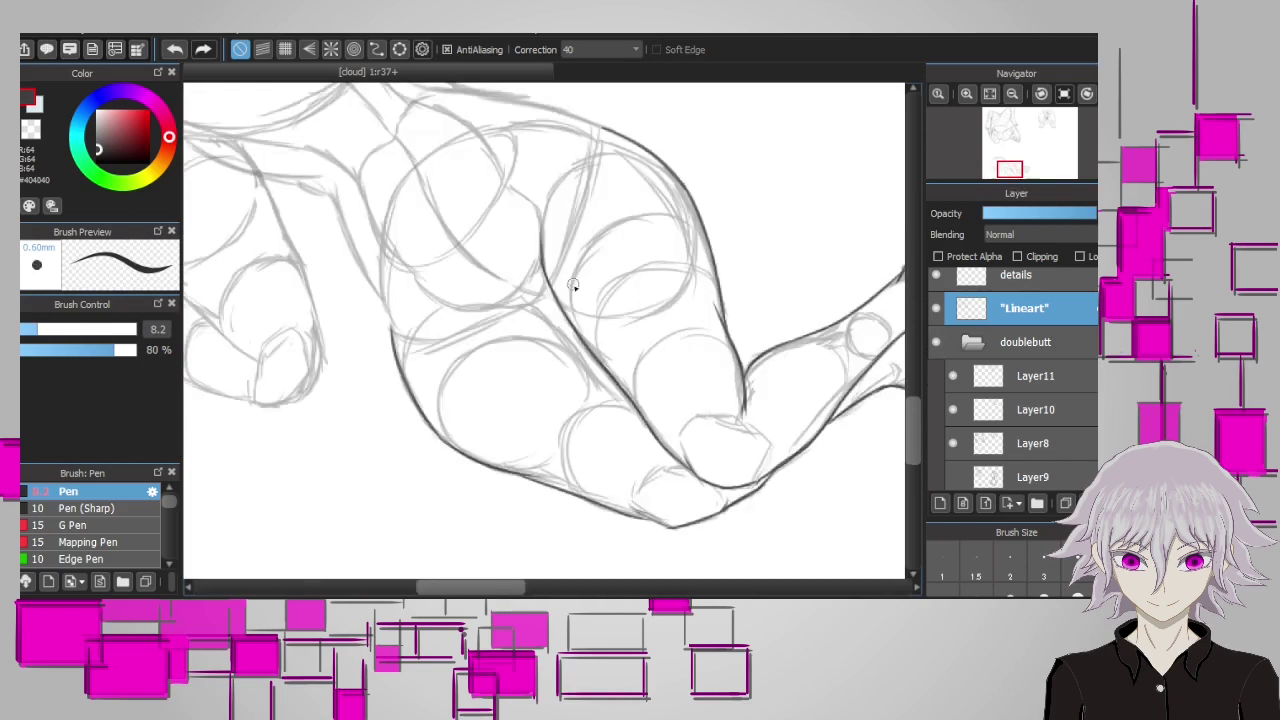
left_click_drag(530, 305, 622, 397)
left_click_drag(558, 330, 532, 306)
key("ctrl+z")
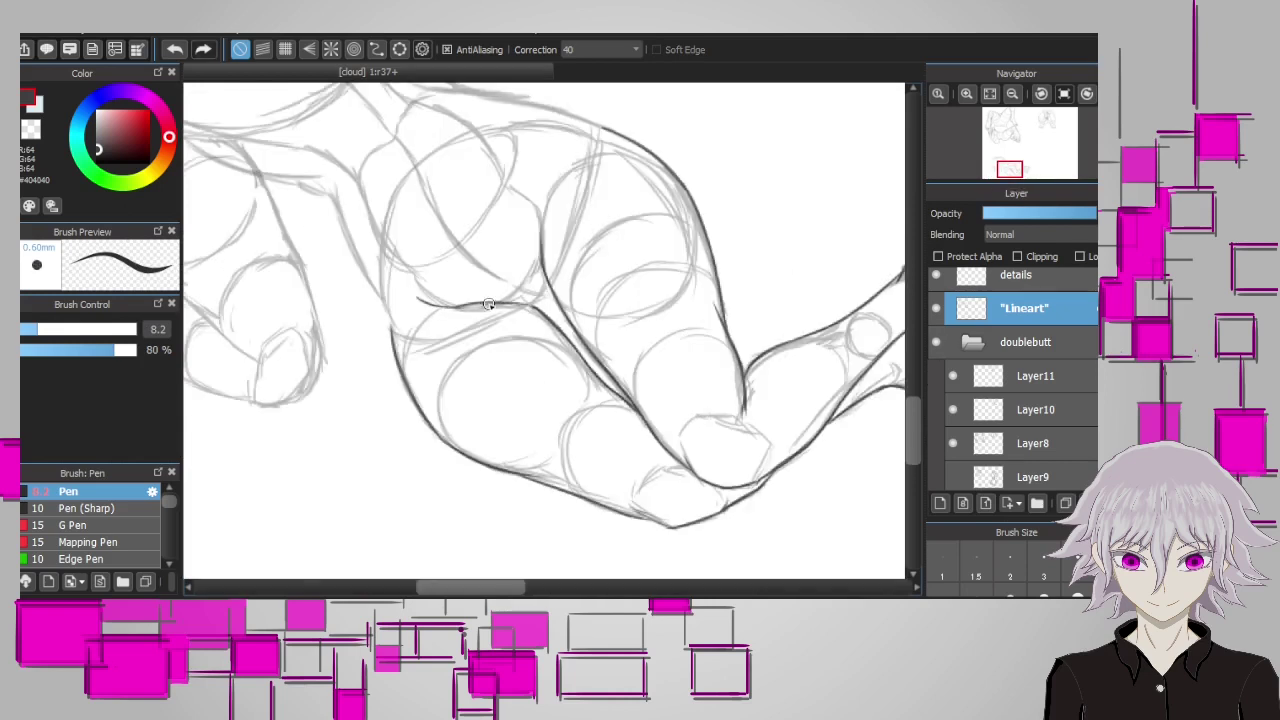
left_click_drag(444, 304, 542, 310)
scroll(887, 386, "up", 2)
scroll(887, 386, "left", 2)
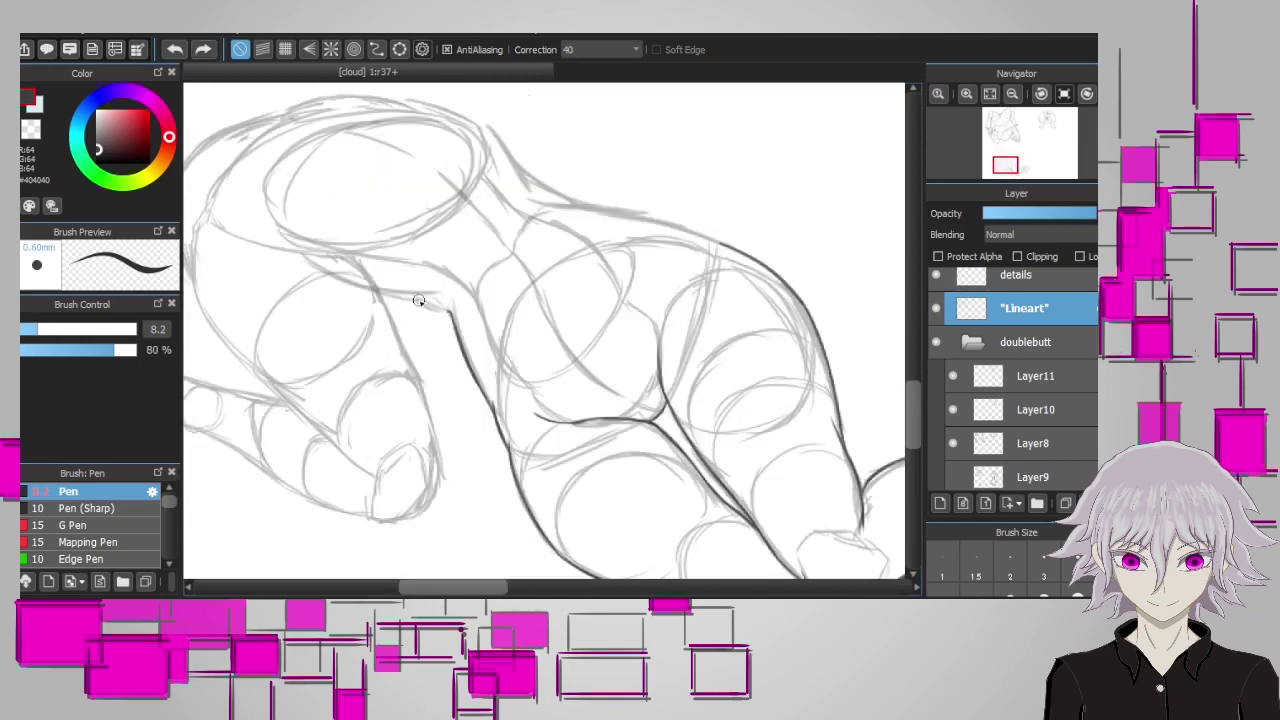
Ink the underside of the torso between the two hips and the curved line dividing the buttocks
mouse_move(305, 256)
left_mouse_down()
mouse_move(412, 296)
mouse_move(320, 268)
mouse_move(322, 316)
left_mouse_up()
scroll(329, 251, "up", 1)
scroll(329, 251, "left", 1)
scroll(310, 312, "right", 2)
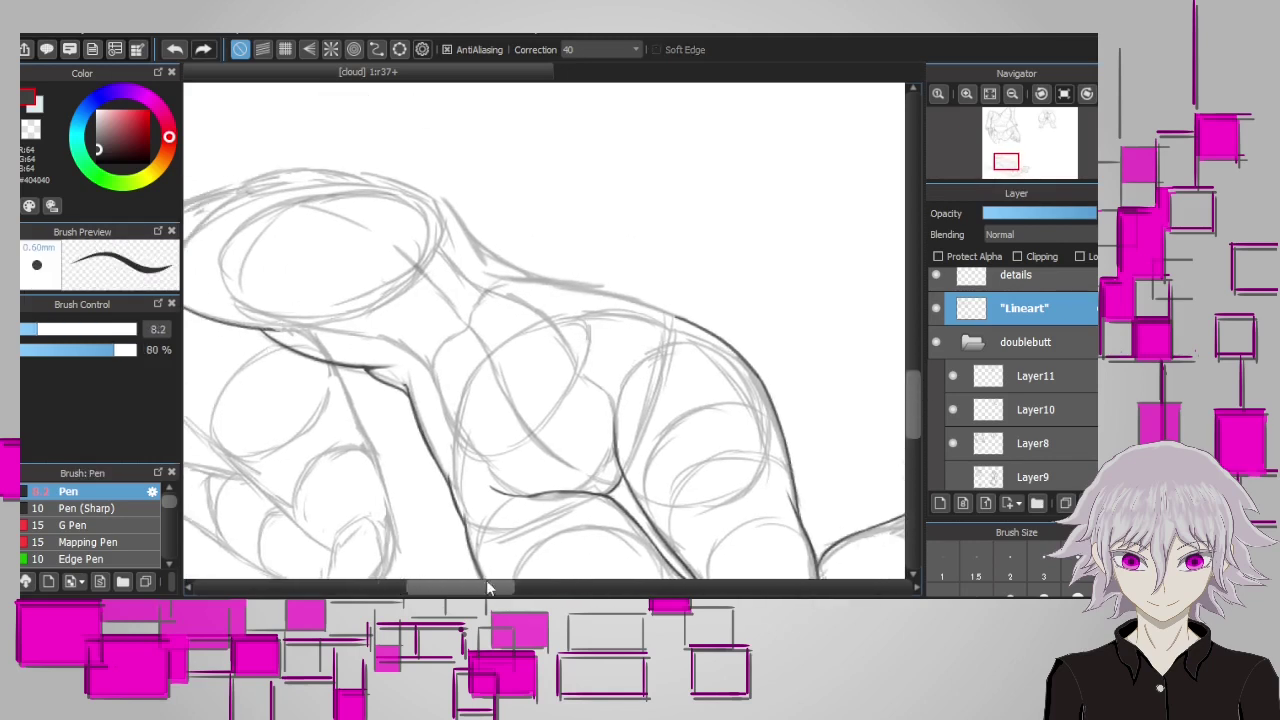
mouse_move(616, 434)
left_mouse_down()
mouse_move(617, 384)
mouse_move(619, 398)
left_mouse_up()
key("ctrl+z")
scroll(461, 388, "right", 1)
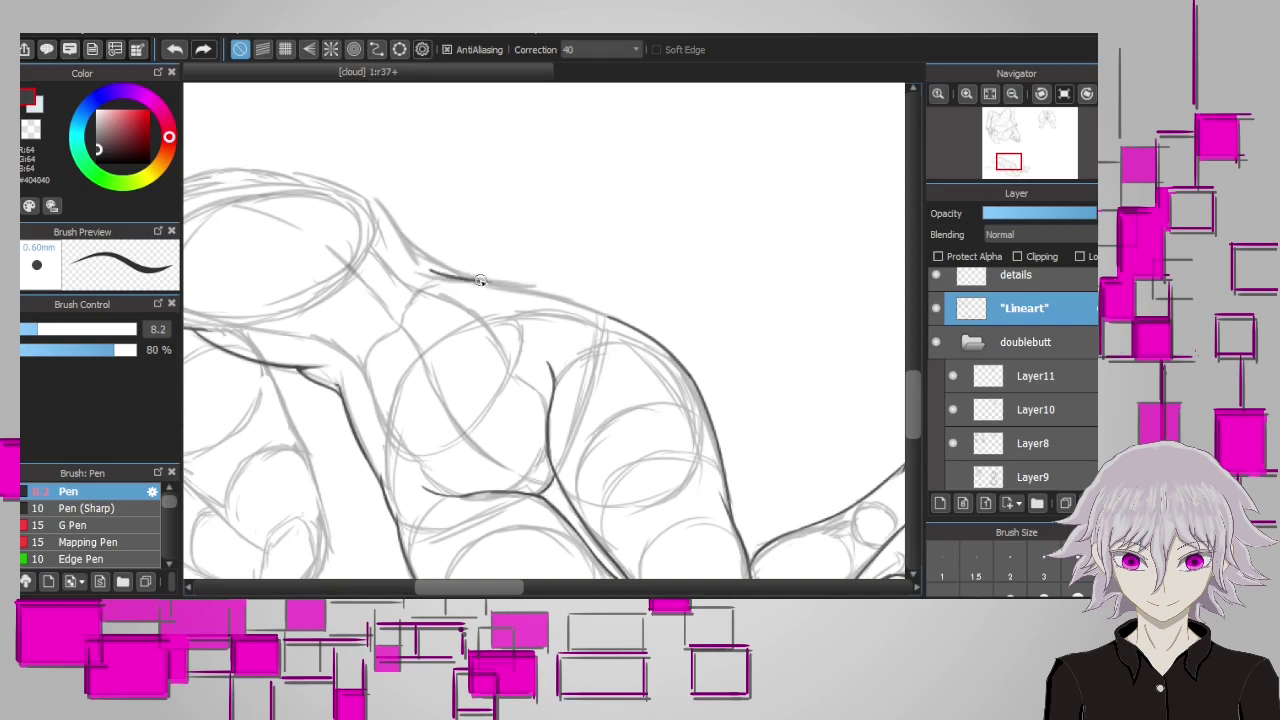
Ink the upper contour of the back, running from the outer hip through the waist toward the opposite hip
key("ctrl+z")
left_click_drag(468, 280, 616, 322)
left_click_drag(425, 268, 600, 316)
scroll(478, 405, "left", 2)
scroll(538, 297, "up", 1)
left_click_drag(528, 293, 478, 240)
scroll(478, 300, "down", 1)
scroll(478, 300, "left", 3)
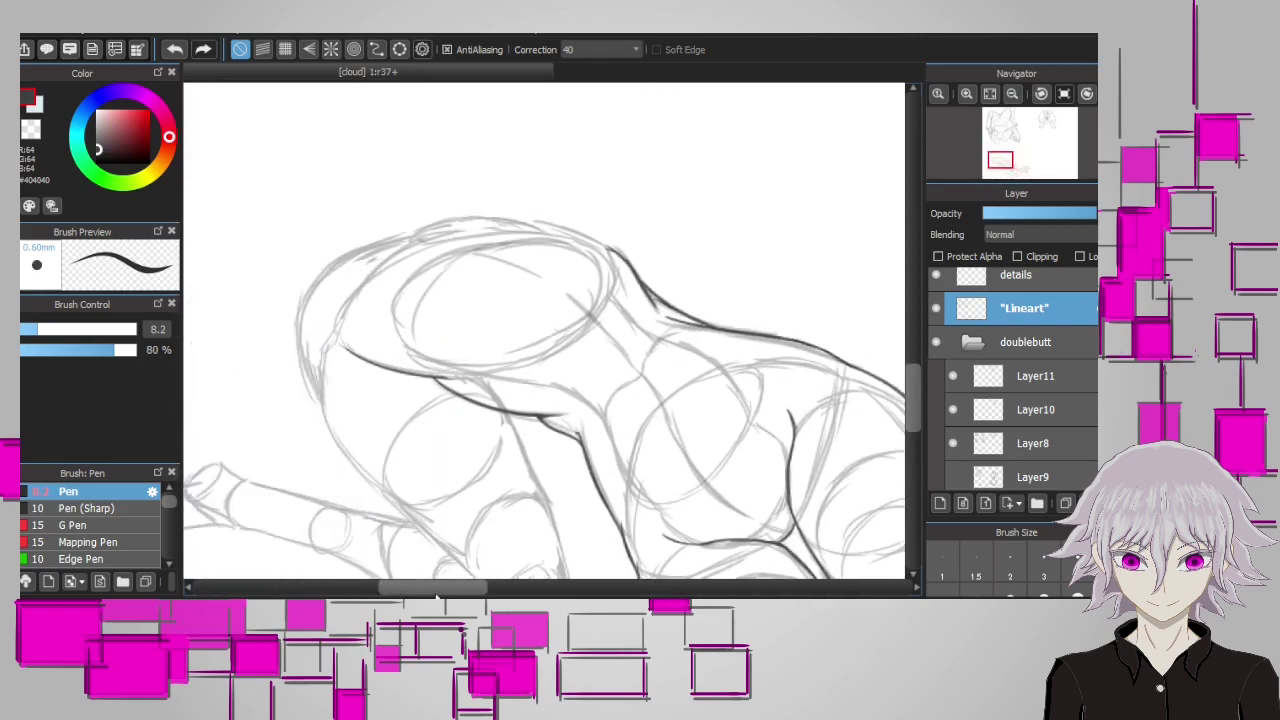
Ink the first contour strokes of the opposite bent thigh, one below the hip and one toward the knee
key("e")
key("b")
scroll(440, 451, "down", 1)
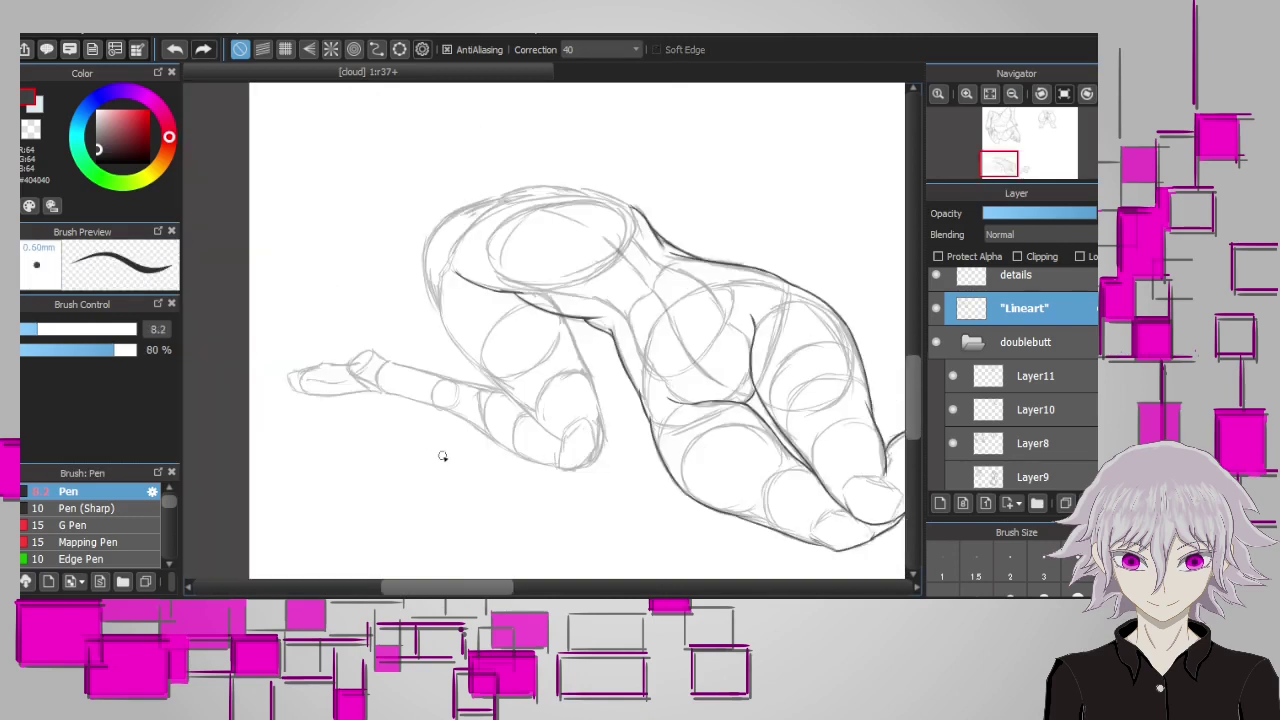
scroll(466, 380, "up", 1)
scroll(420, 300, "down", 1)
left_click_drag(386, 206, 388, 258)
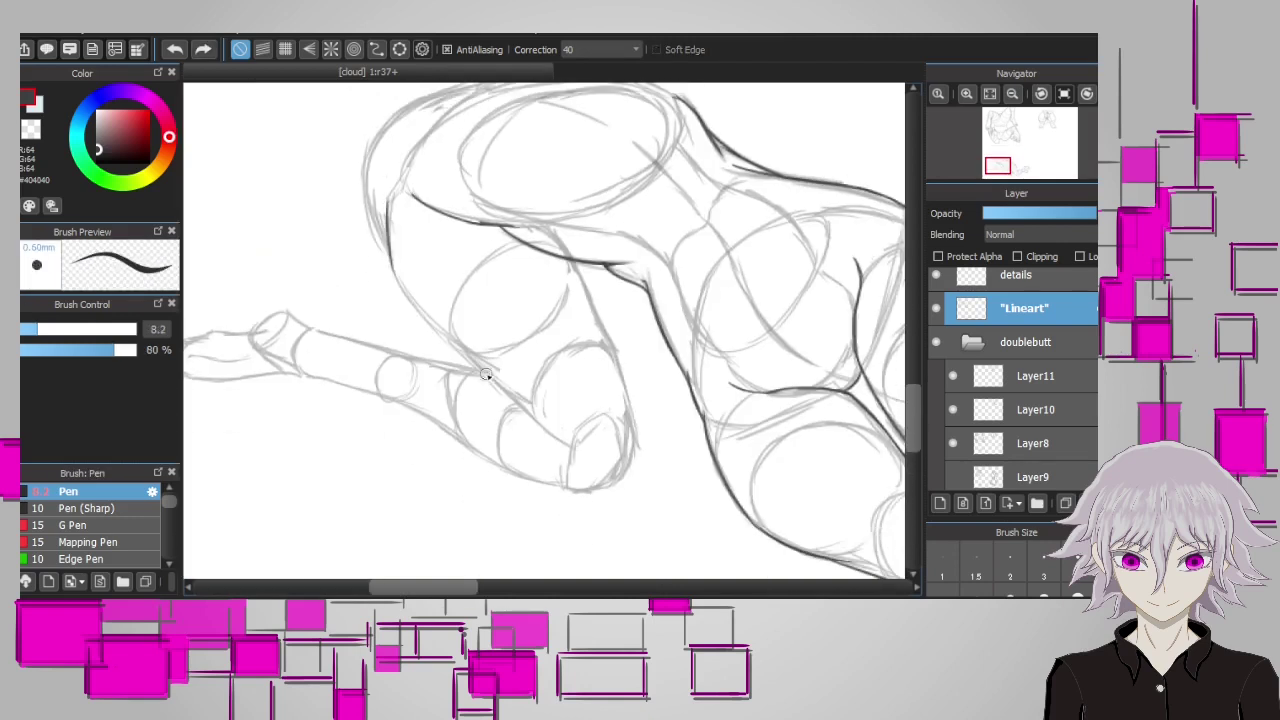
left_click_drag(500, 384, 567, 447)
scroll(340, 234, "up", 1)
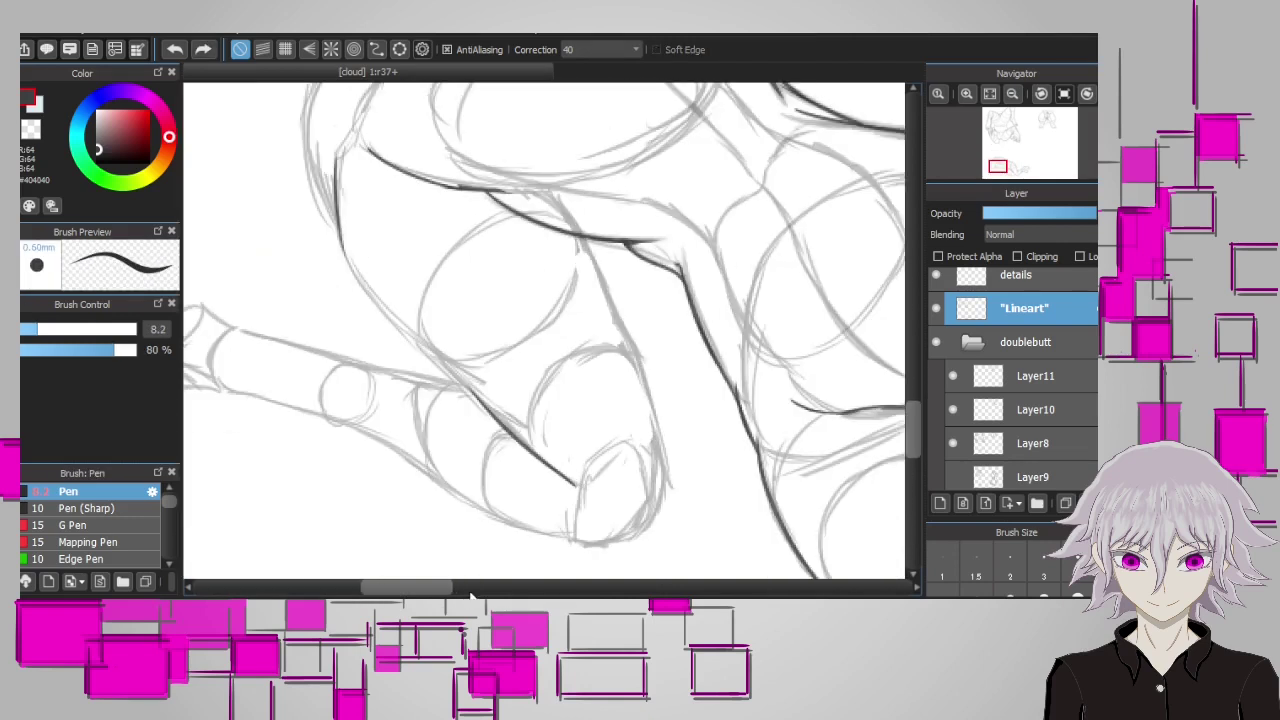
Join the bent thigh's outer contour strokes and ink the curve around its knee up to the torso
left_click_drag(390, 316, 340, 236)
key("ctrl+z")
mouse_move(486, 406)
left_mouse_down()
mouse_move(362, 285)
mouse_move(348, 248)
left_mouse_up()
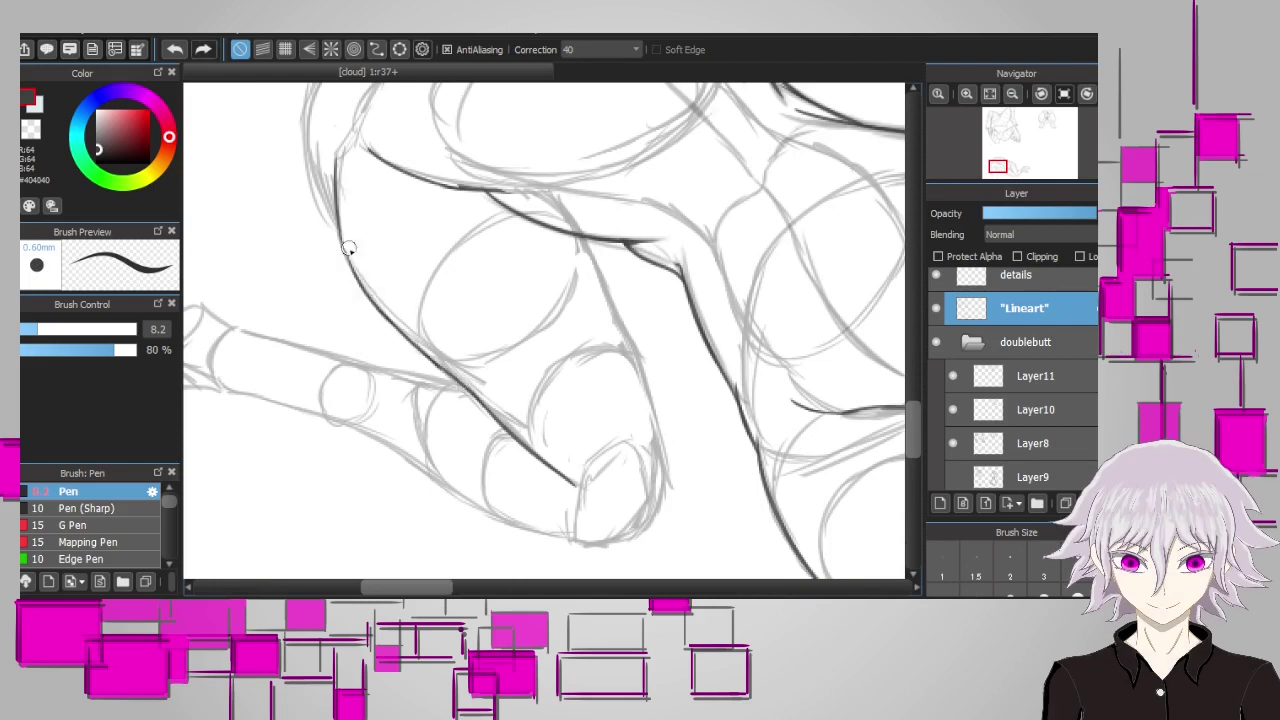
scroll(348, 248, "down", 1)
mouse_move(574, 489)
left_mouse_down()
mouse_move(610, 490)
mouse_move(641, 435)
mouse_move(636, 457)
mouse_move(618, 346)
mouse_move(583, 265)
left_mouse_up()
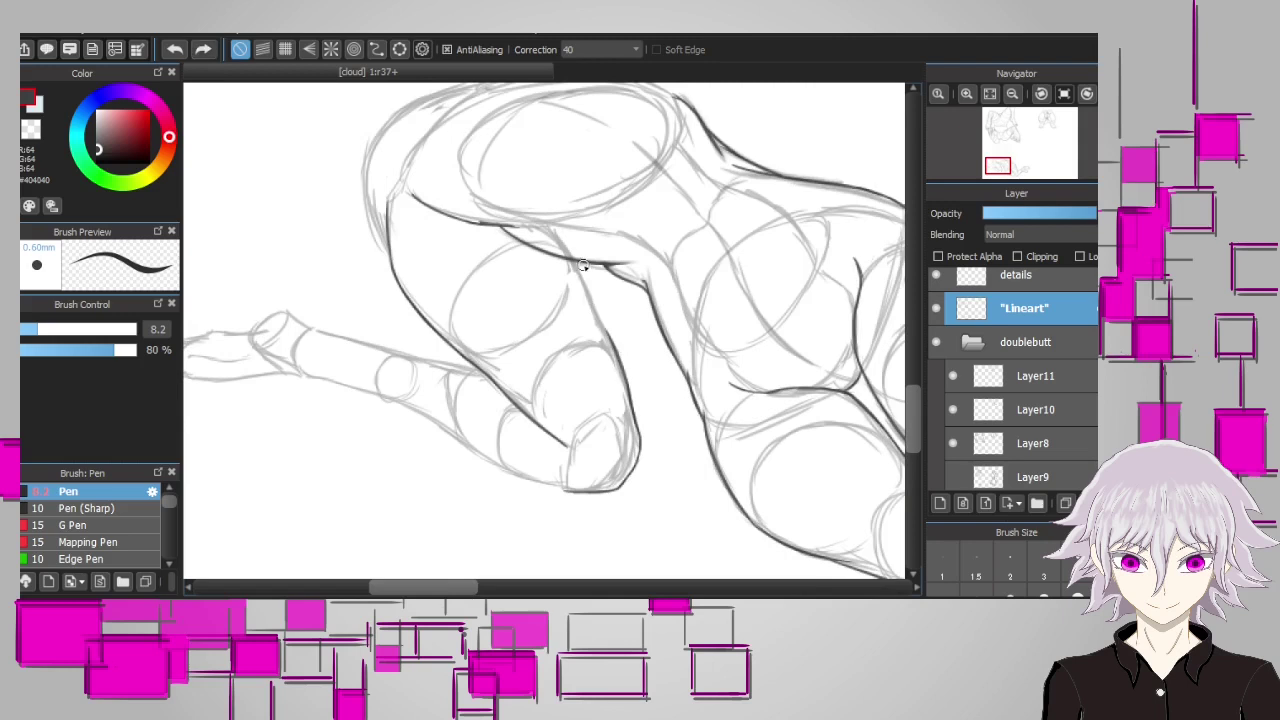
scroll(592, 291, "up", 2)
scroll(592, 291, "down", 4)
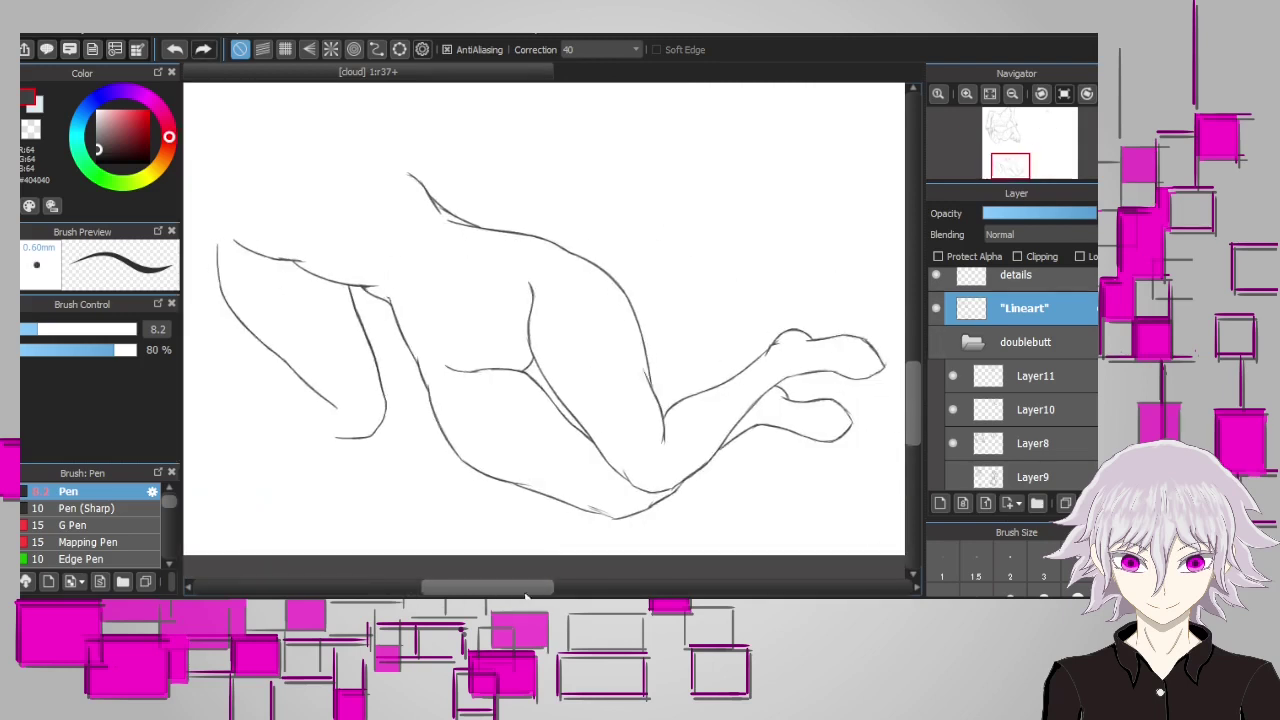
Ink the top edge, heel and sole of the bent leg's foot
scroll(363, 380, "up", 3)
mouse_move(250, 362)
left_mouse_down()
mouse_move(287, 333)
mouse_move(331, 335)
mouse_move(369, 311)
left_mouse_up()
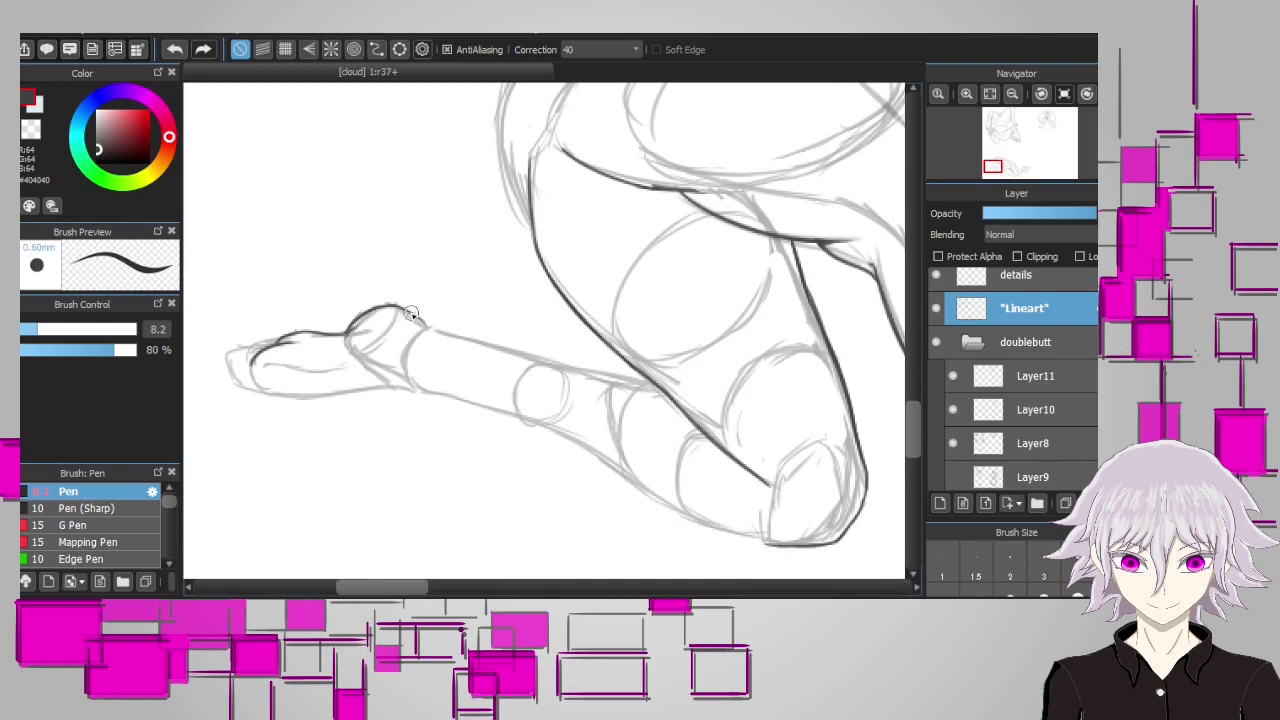
key("ctrl+z")
left_click_drag(368, 373, 348, 352)
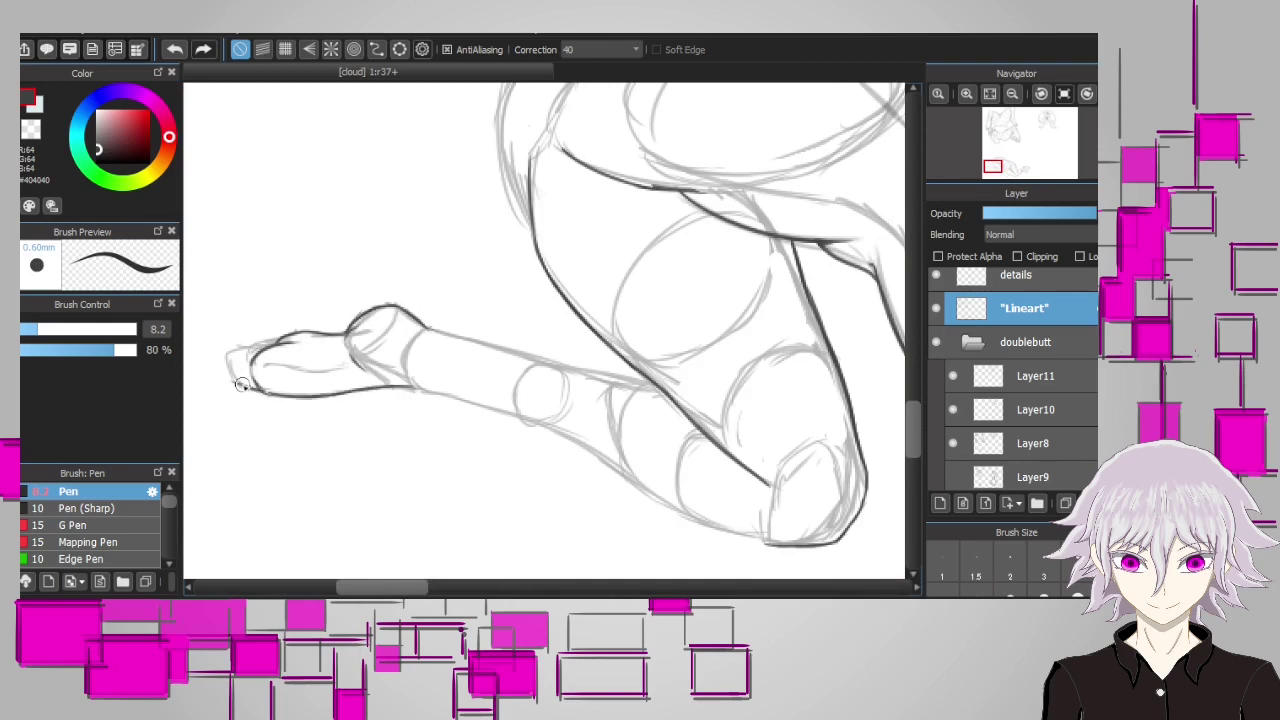
Ink the small overlapping toes at the tip of the bent leg's foot
scroll(241, 385, "down", 2)
scroll(232, 377, "up", 2)
key("ctrl+z")
left_click_drag(230, 368, 245, 350)
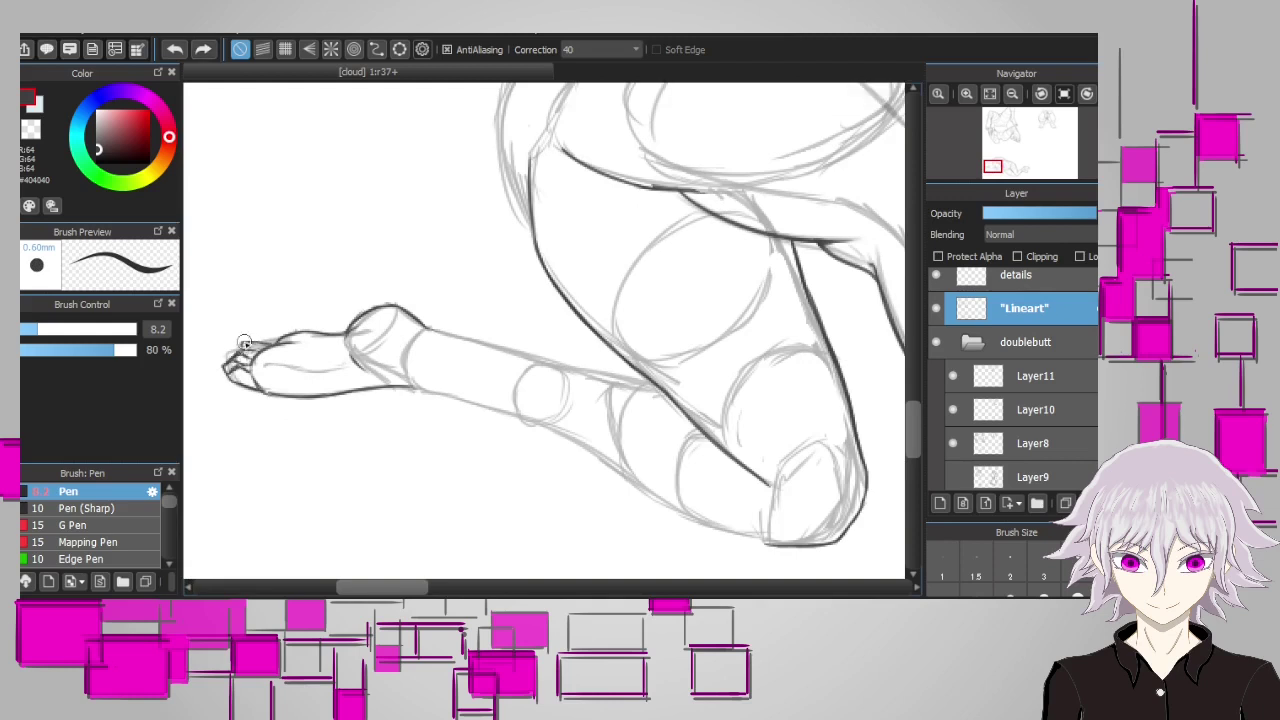
scroll(699, 526, "down", 1)
scroll(884, 330, "up", 1)
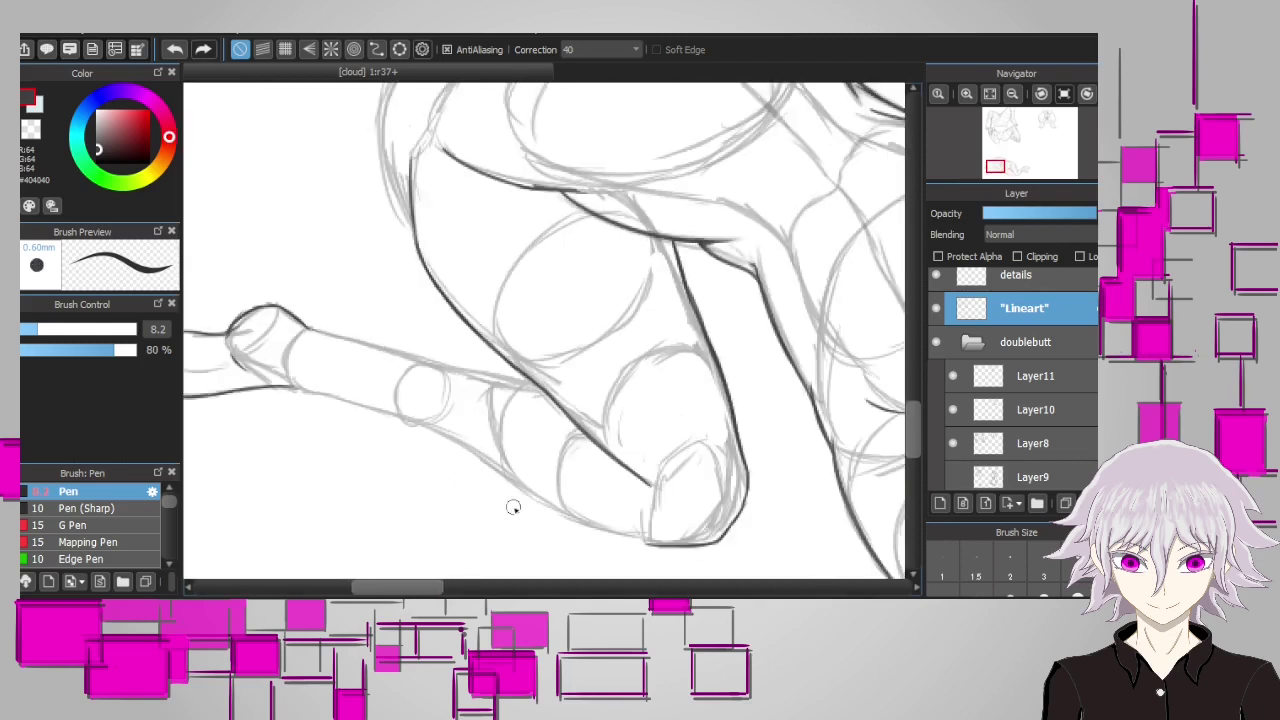
Ink both sides of the bent leg's lower leg from ankle to knee, rotating the canvas for the strokes
scroll(512, 507, "down", 1)
scroll(257, 237, "down", 1)
scroll(272, 290, "up", 1)
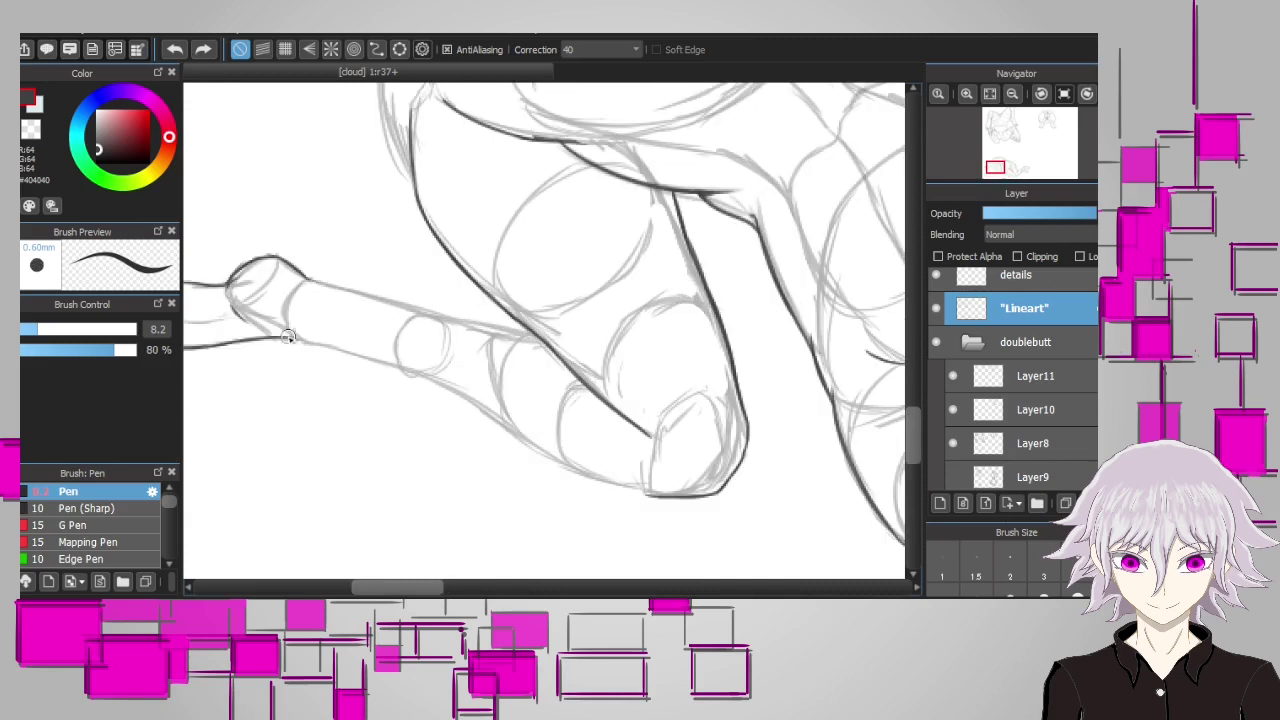
left_click_drag(284, 338, 390, 367)
scroll(390, 367, "down", 1)
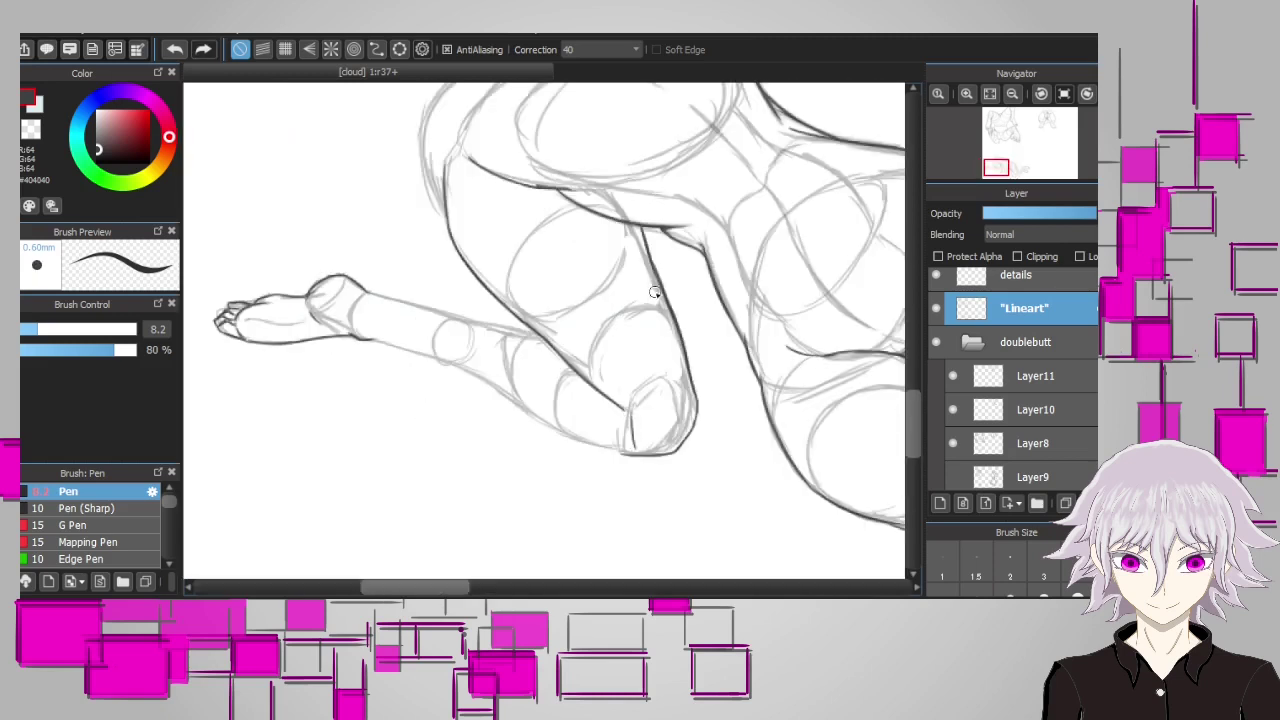
mouse_move(466, 424)
left_mouse_down()
mouse_move(463, 238)
mouse_move(463, 249)
left_mouse_up()
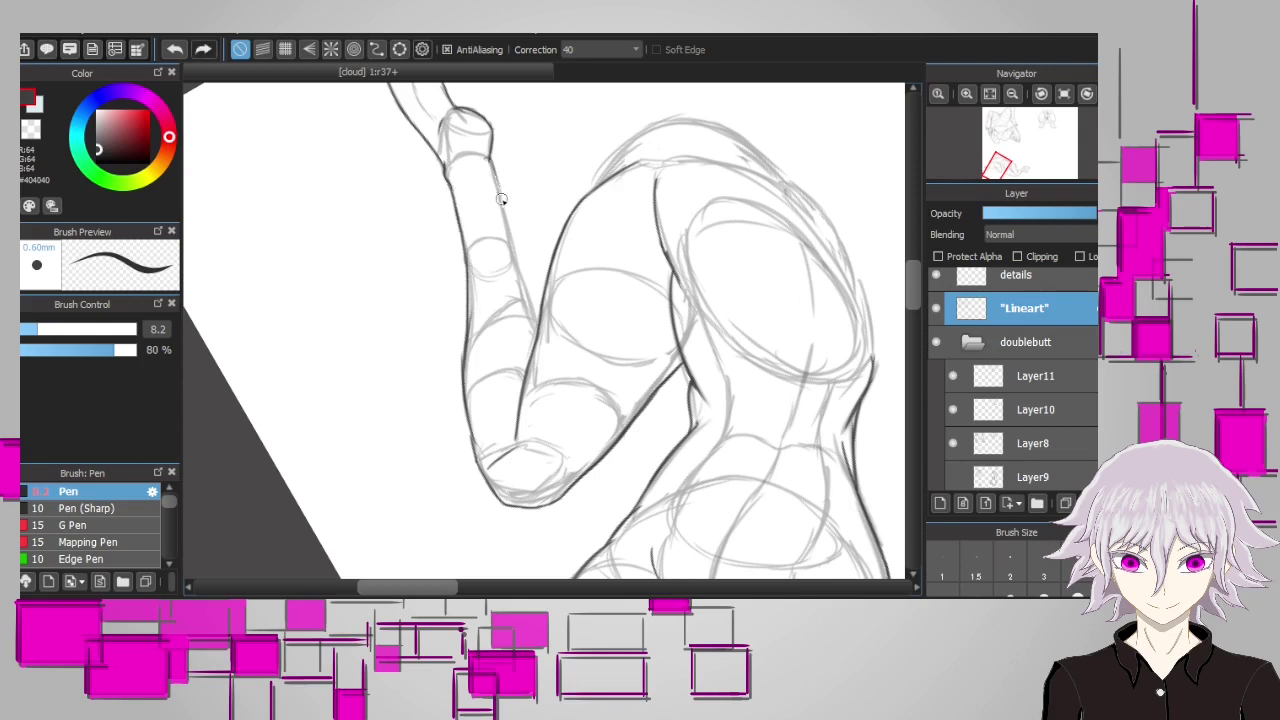
left_click_drag(502, 199, 538, 325)
Compare the sketch with and without the "Lineart" layer, and ink the rounded hip outline up to the waist
left_click(936, 308)
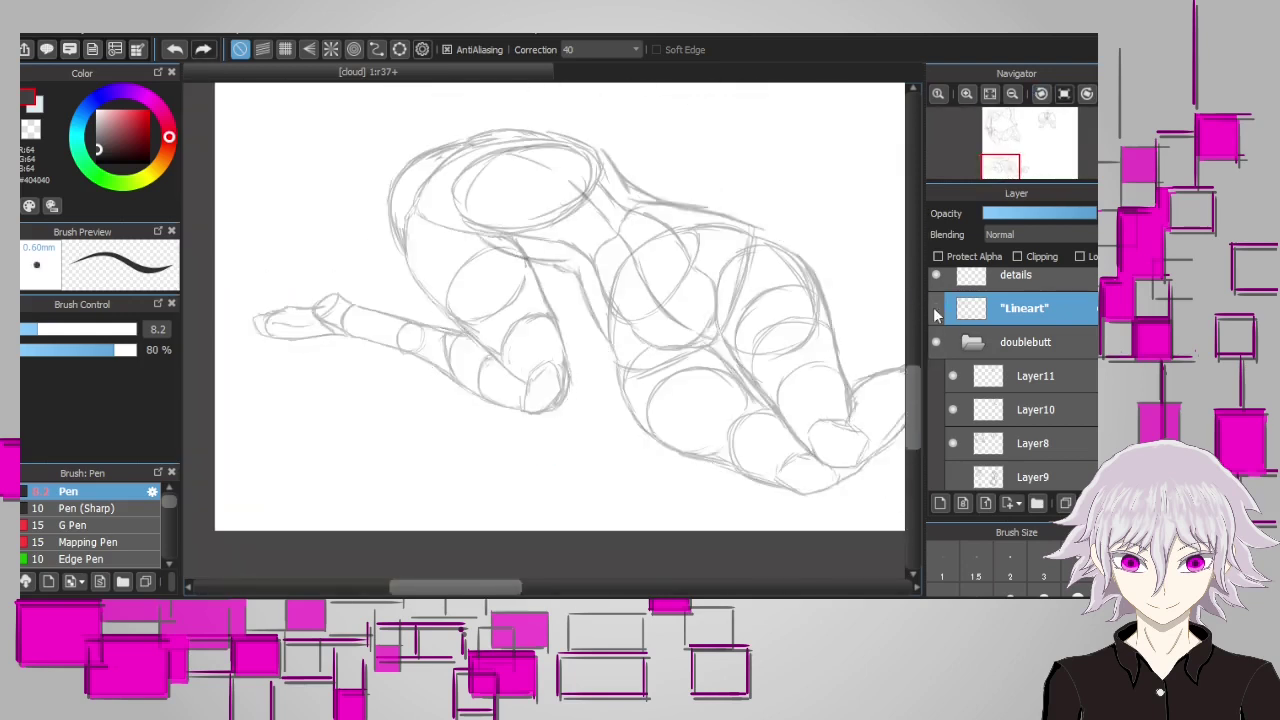
left_click(936, 308)
scroll(328, 368, "up", 3)
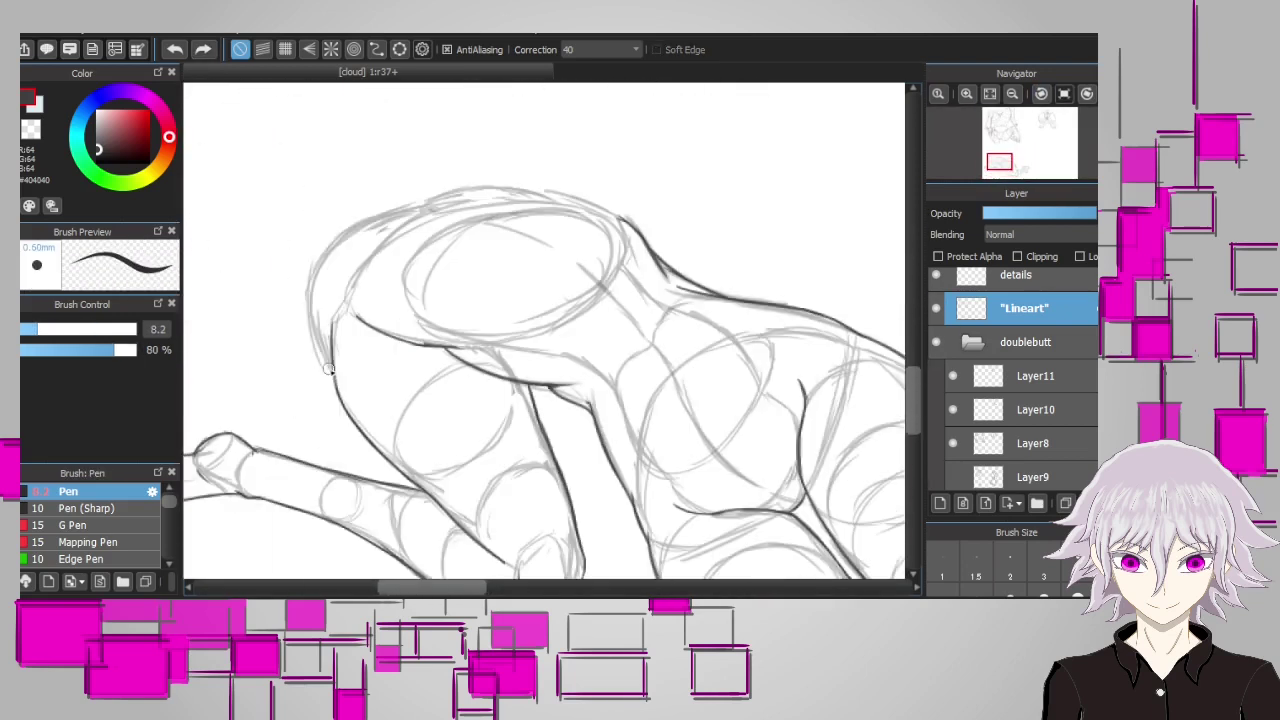
mouse_move(328, 368)
left_mouse_down()
mouse_move(307, 314)
mouse_move(324, 250)
mouse_move(314, 267)
mouse_move(425, 203)
mouse_move(409, 199)
mouse_move(391, 218)
mouse_move(436, 199)
left_mouse_up()
key("ctrl+z")
key("ctrl+z")
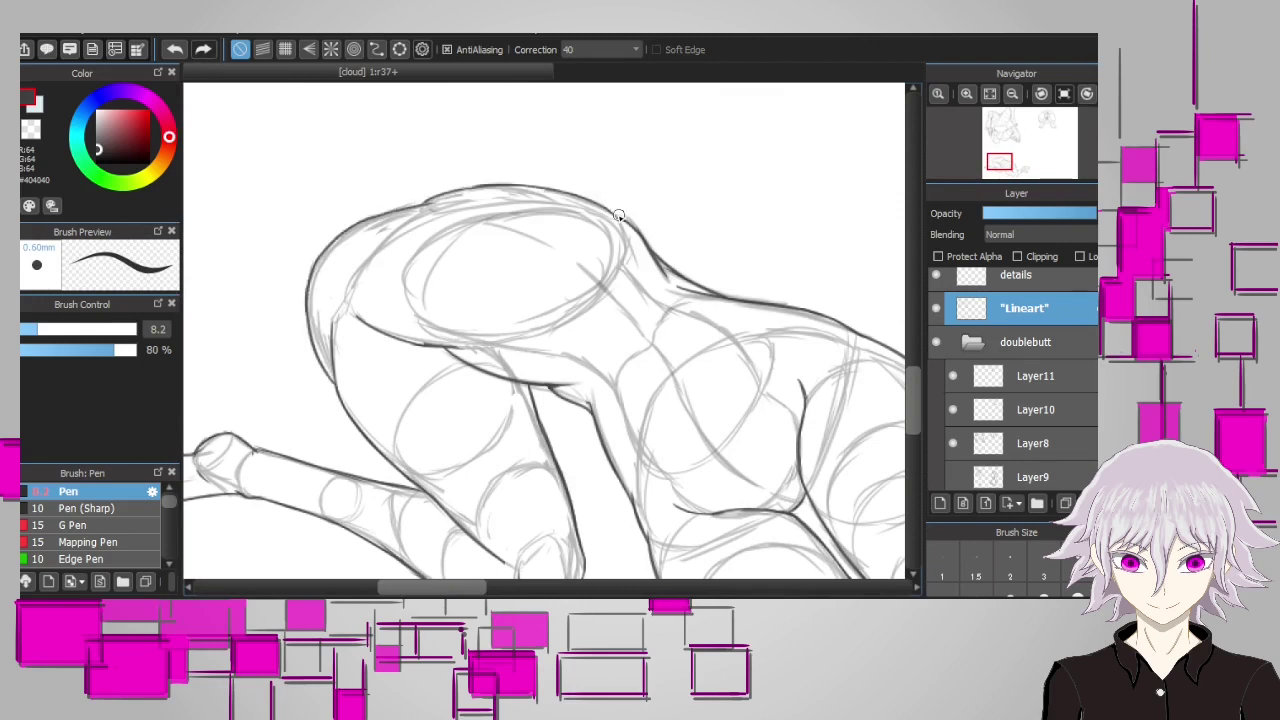
Ink the far limb's contours visible behind the bent thigh, using the Layer9 sketch in place of Layer8 as the guide
scroll(502, 190, "down", 5)
scroll(955, 390, "down", 2)
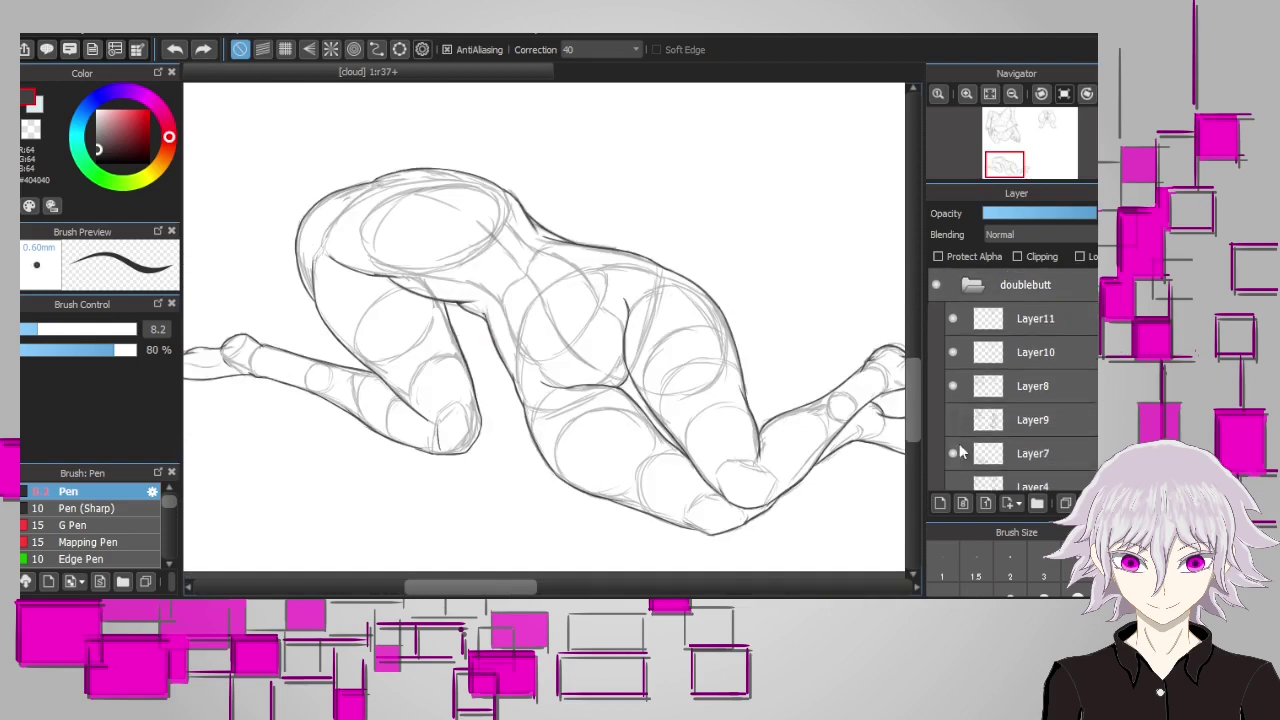
left_click(953, 386)
scroll(560, 411, "up", 3)
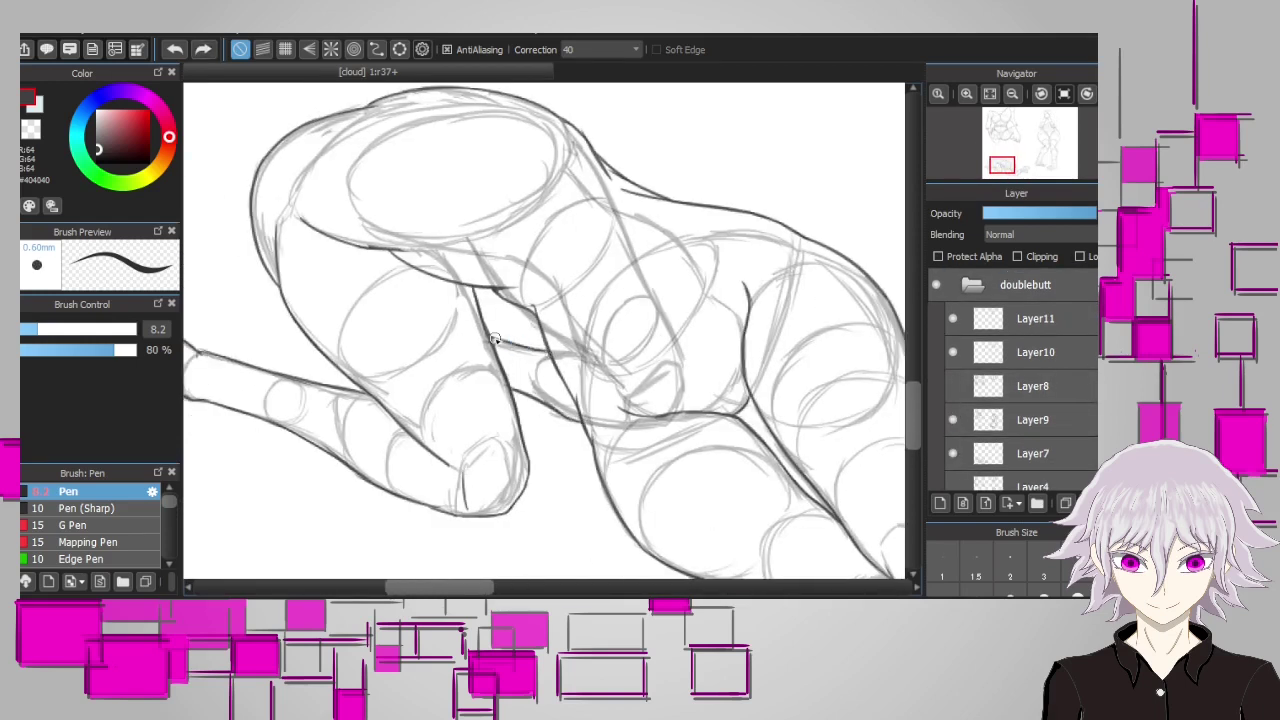
scroll(520, 360, "down", 3)
scroll(482, 372, "up", 3)
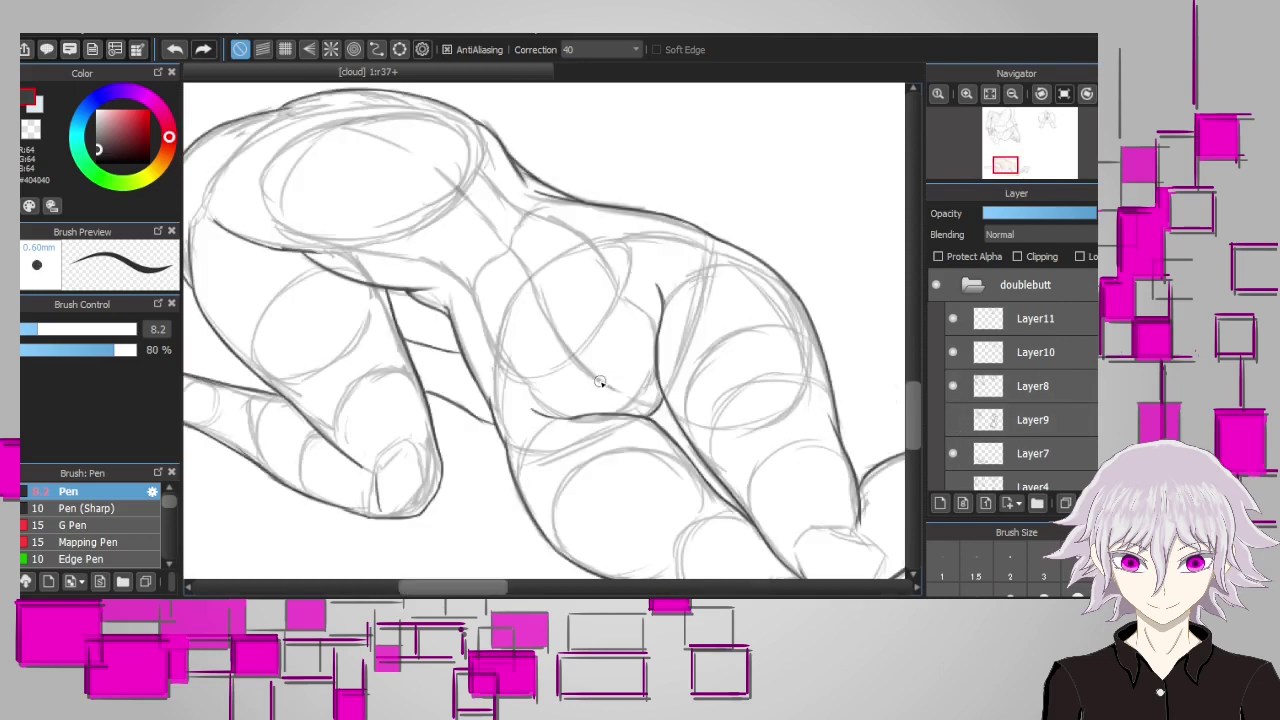
Set the Pen to 48% opacity with correction 20 for lighter detail lines, and hide the doublebutt sketch folder
key("ctrl+Down")
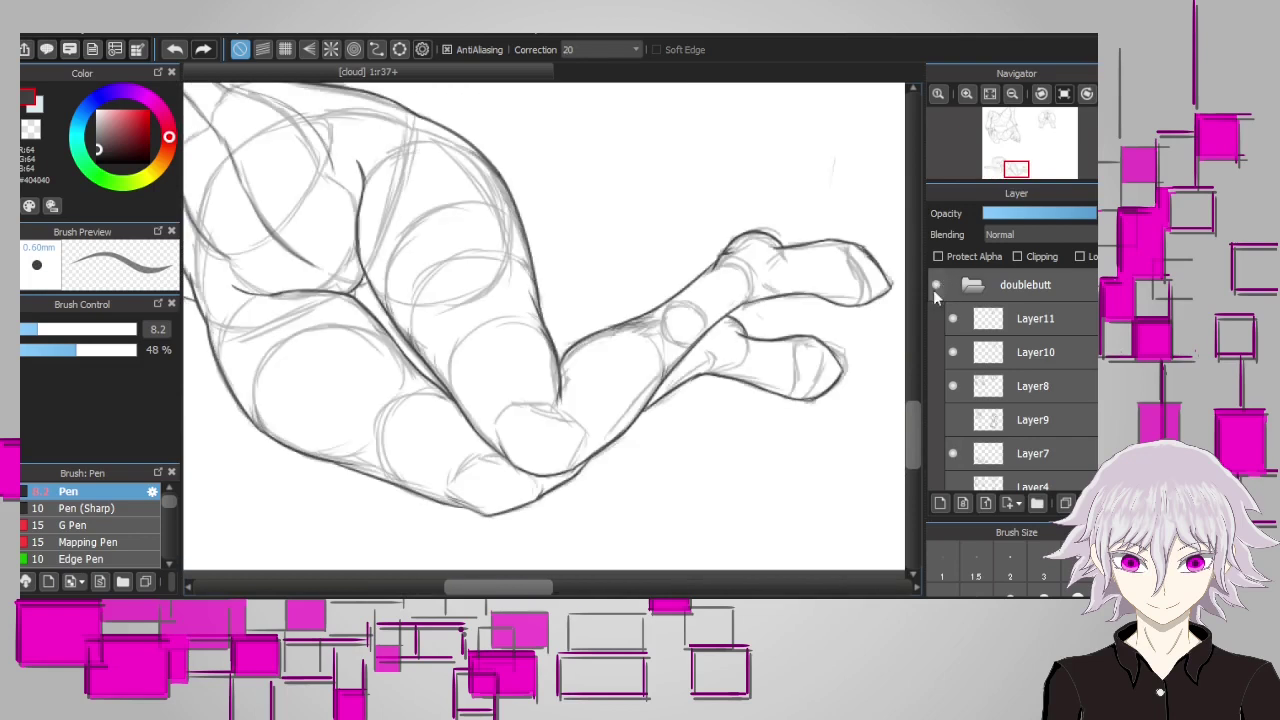
left_click(937, 285)
left_click(937, 285)
left_click(937, 285)
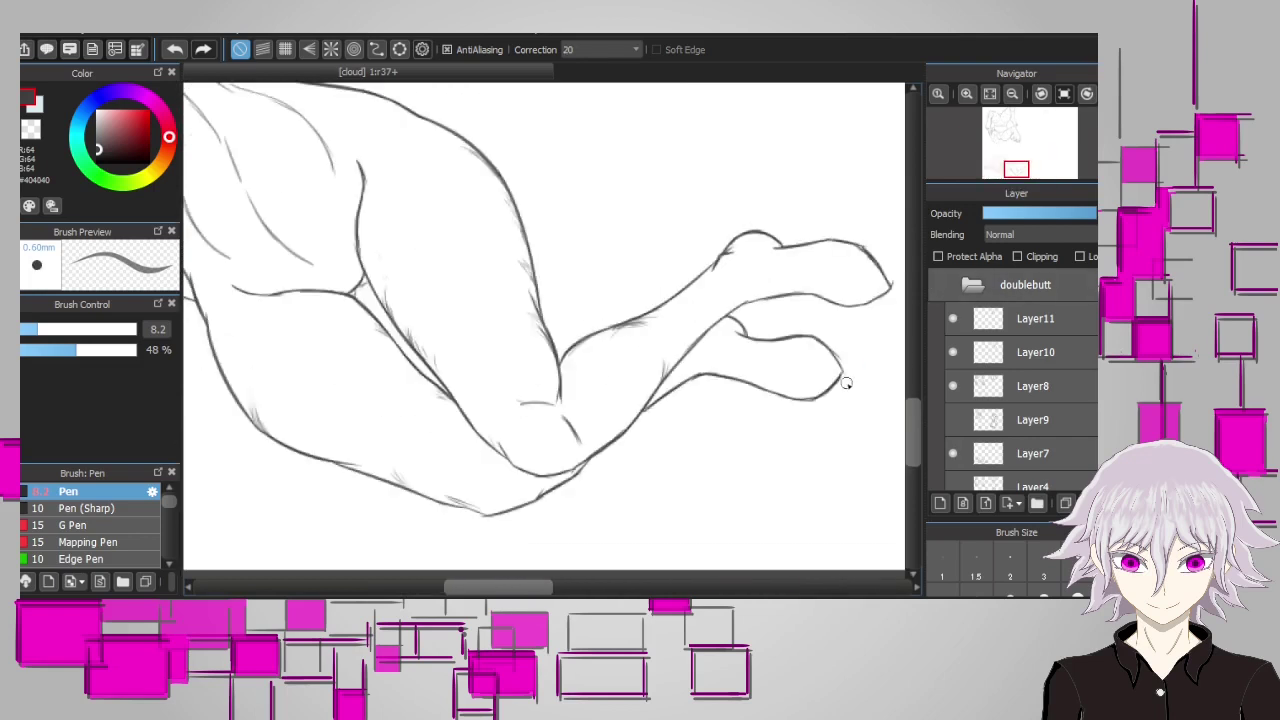
Set the eraser to 100% opacity, and erase and redraw the faint kneecap lines on the front knee
key("e")
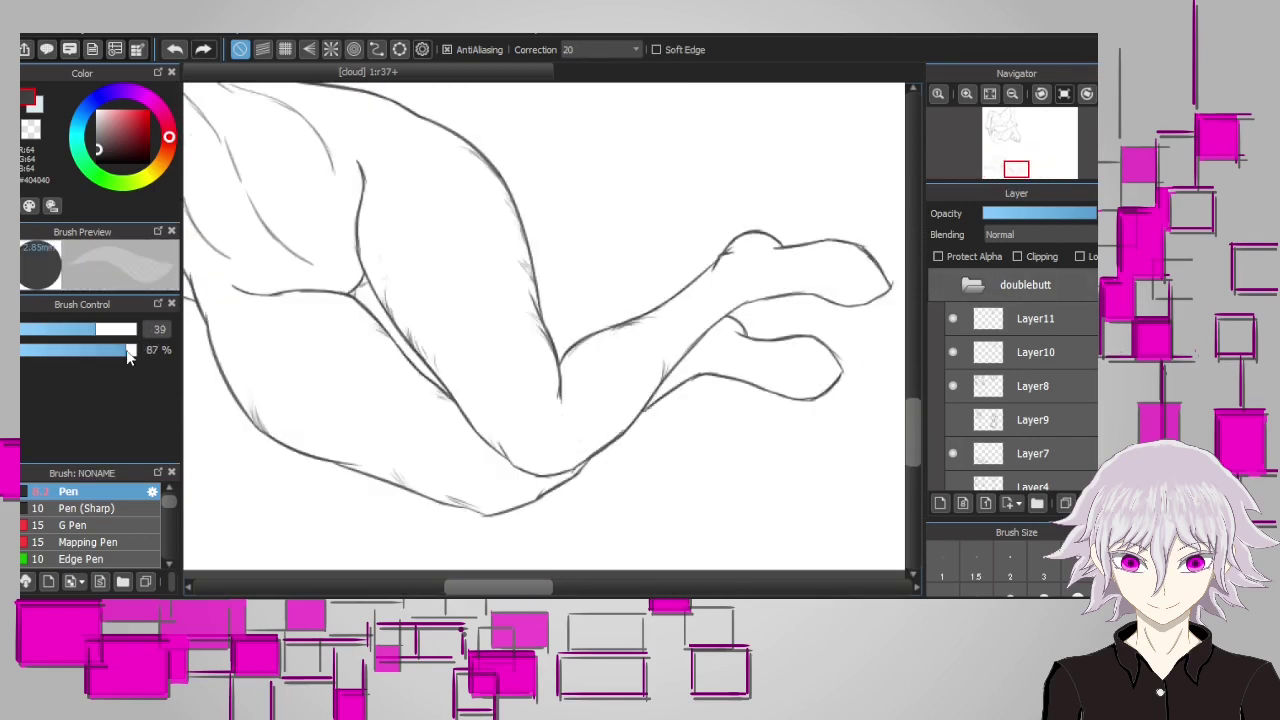
key("n")
mouse_move(578, 453)
left_mouse_down()
mouse_move(565, 424)
mouse_move(578, 432)
left_mouse_up()
key("e")
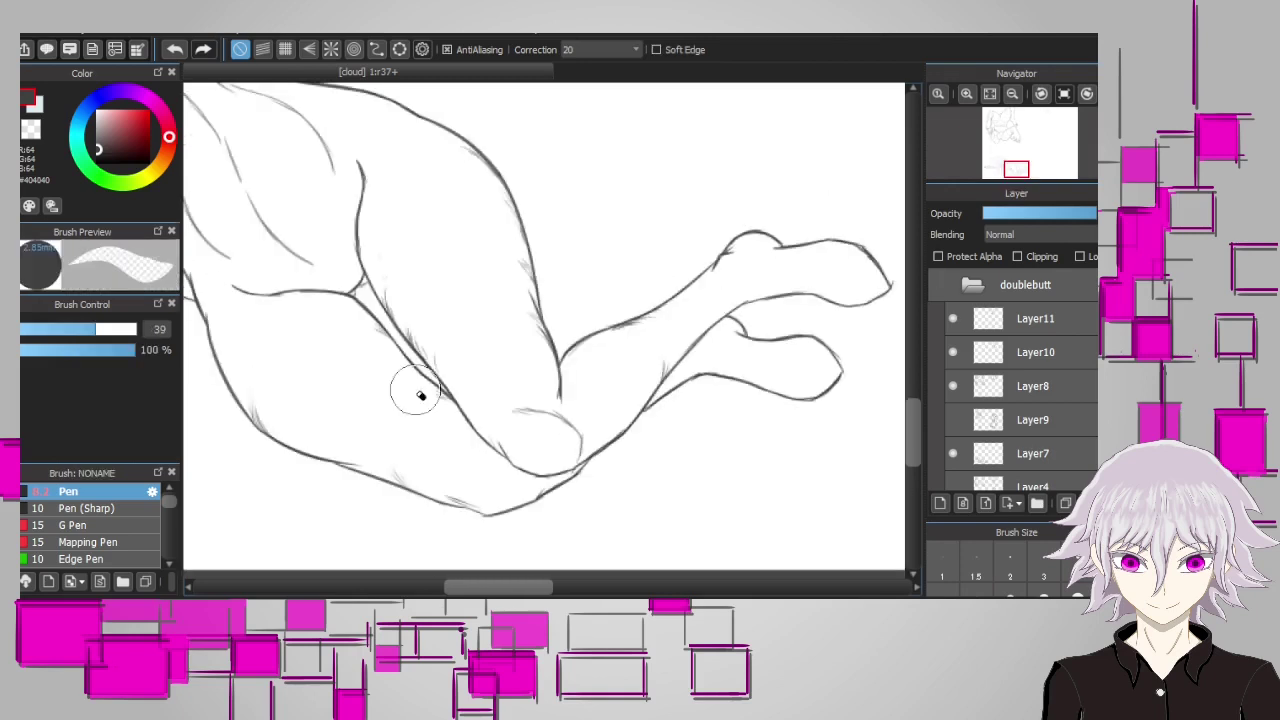
left_click_drag(420, 394, 405, 380)
key("n")
mouse_move(516, 412)
left_mouse_down()
mouse_move(542, 422)
mouse_move(484, 478)
left_mouse_up()
key("e")
key("n")
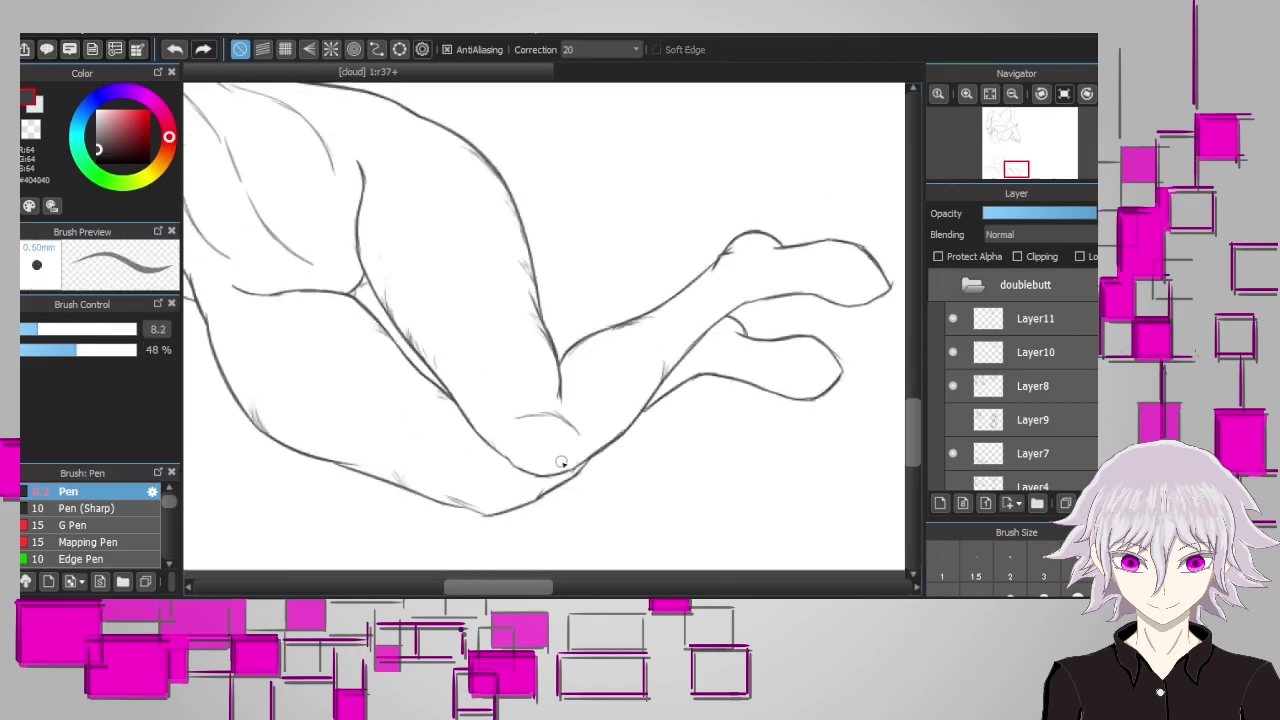
Ink the far bent leg's kneecap crease with the Pen at 48% opacity, checking it with the doublebutt sketch shown and hidden
key("v")
key("v")
scroll(838, 252, "down", 2)
left_click_drag(447, 380, 447, 447)
key("v")
key("e")
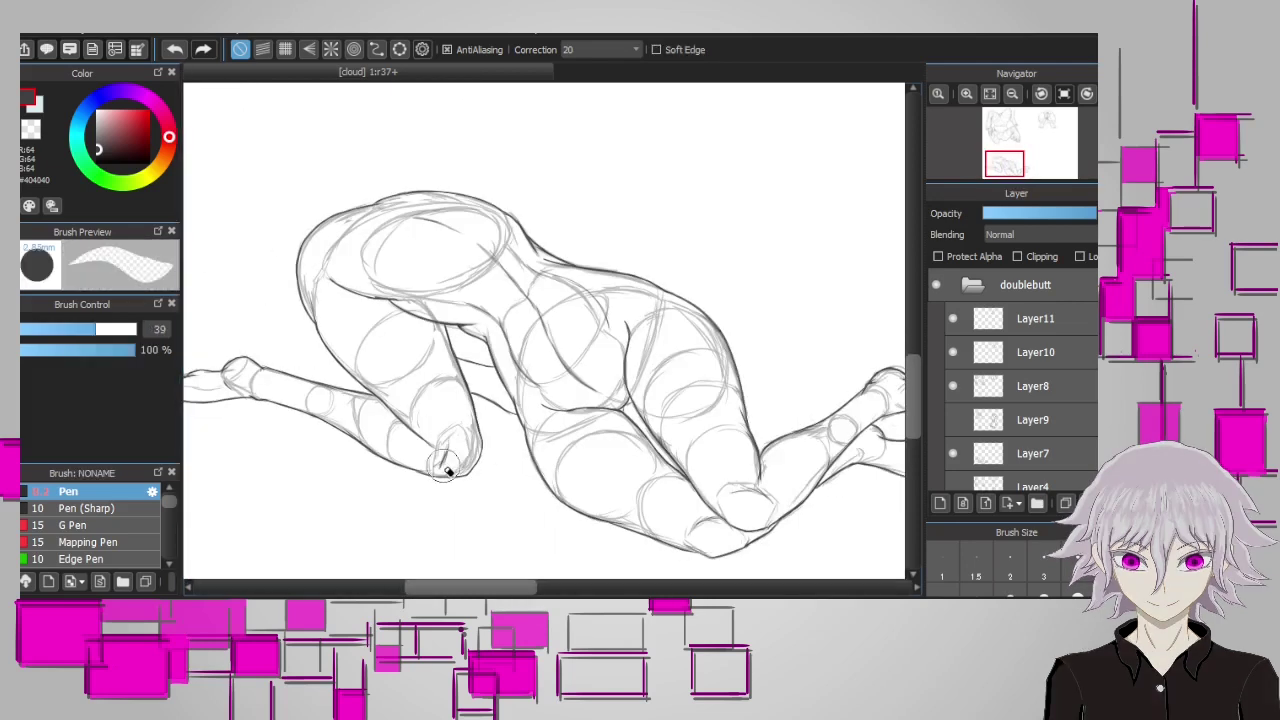
key("n")
left_click_drag(411, 386, 437, 386)
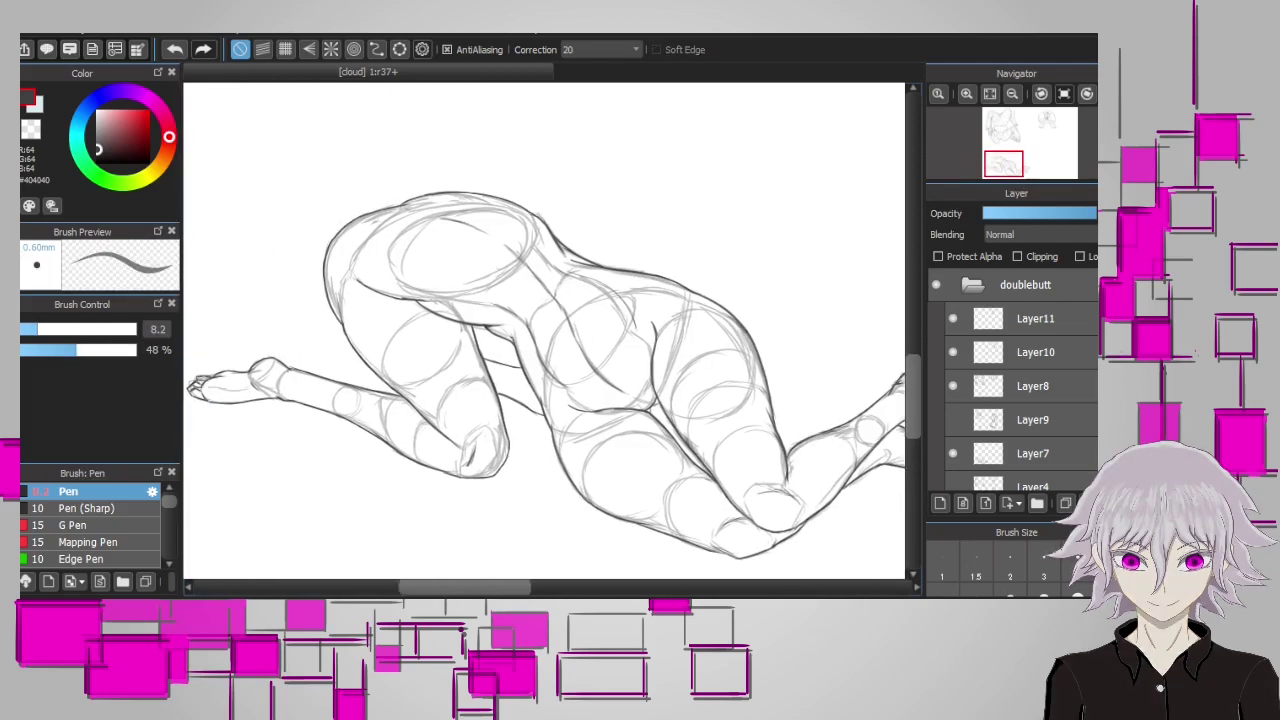
key("e")
key("b")
key("v")
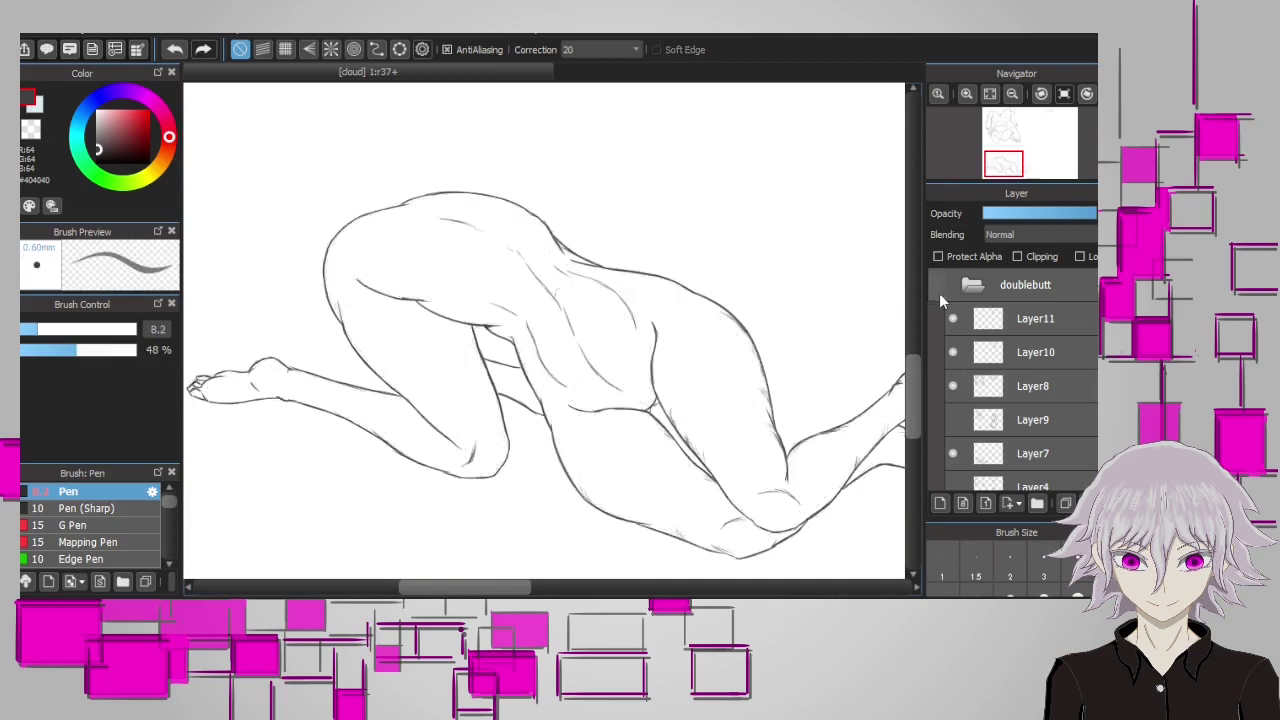
left_click_drag(330, 286, 558, 583)
left_click_drag(540, 200, 545, 198)
left_click_drag(538, 247, 548, 245)
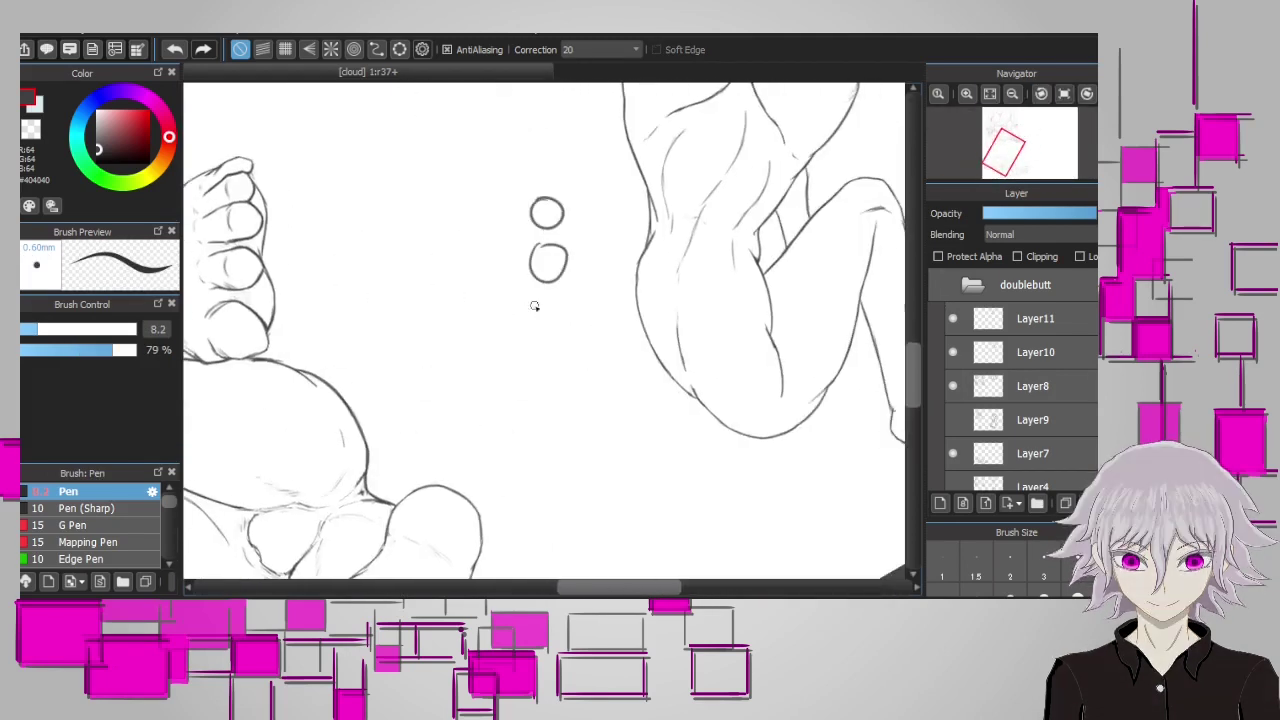
left_click_drag(518, 328, 570, 330)
left_click_drag(538, 272, 540, 284)
left_click_drag(545, 228, 545, 345)
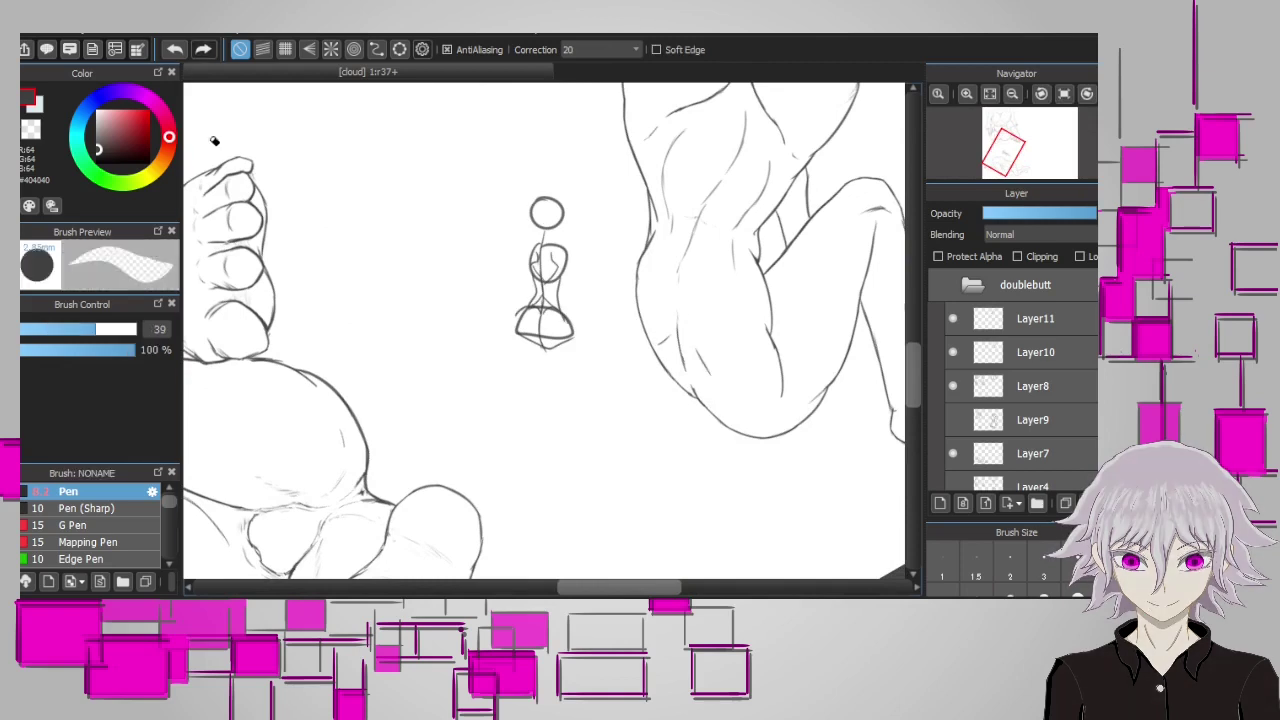
key("Home")
Add faint detail strokes along the bent leg with the Pen at 34% opacity, and soften them with the eraser at size 39 and 11% opacity
scroll(544, 340, "down", 3)
scroll(778, 285, "up", 2)
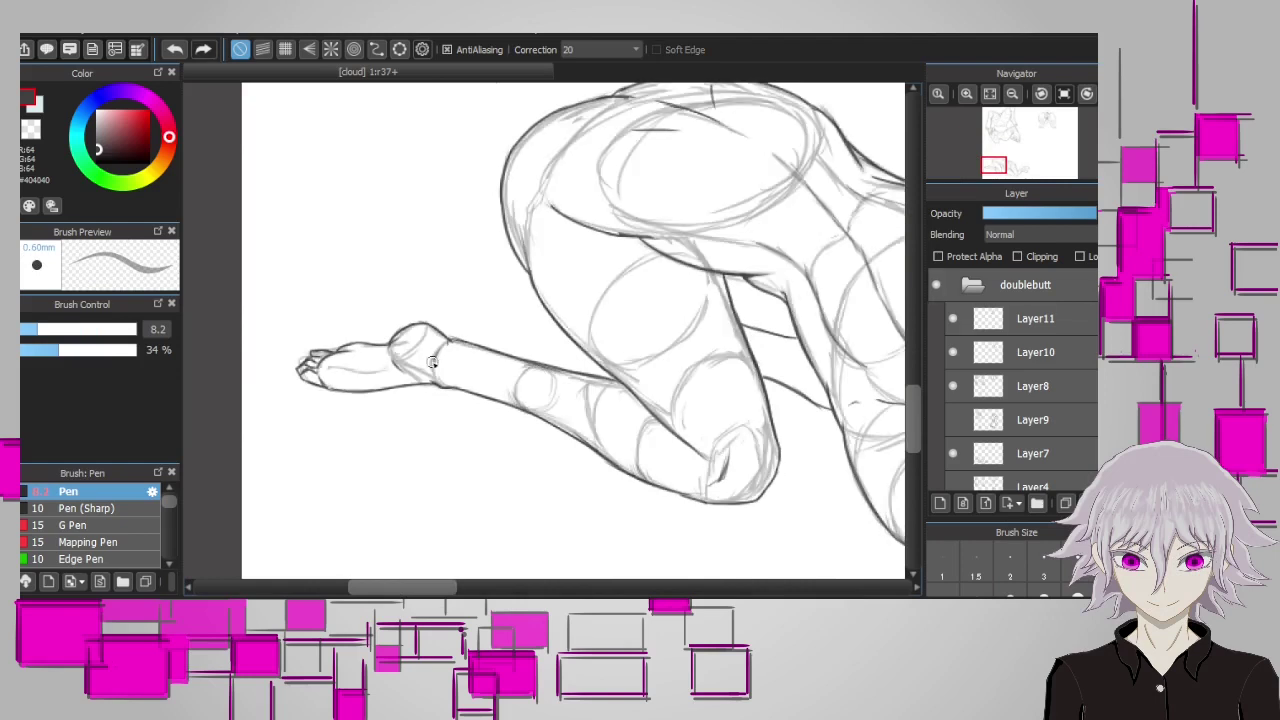
scroll(600, 393, "right", 3)
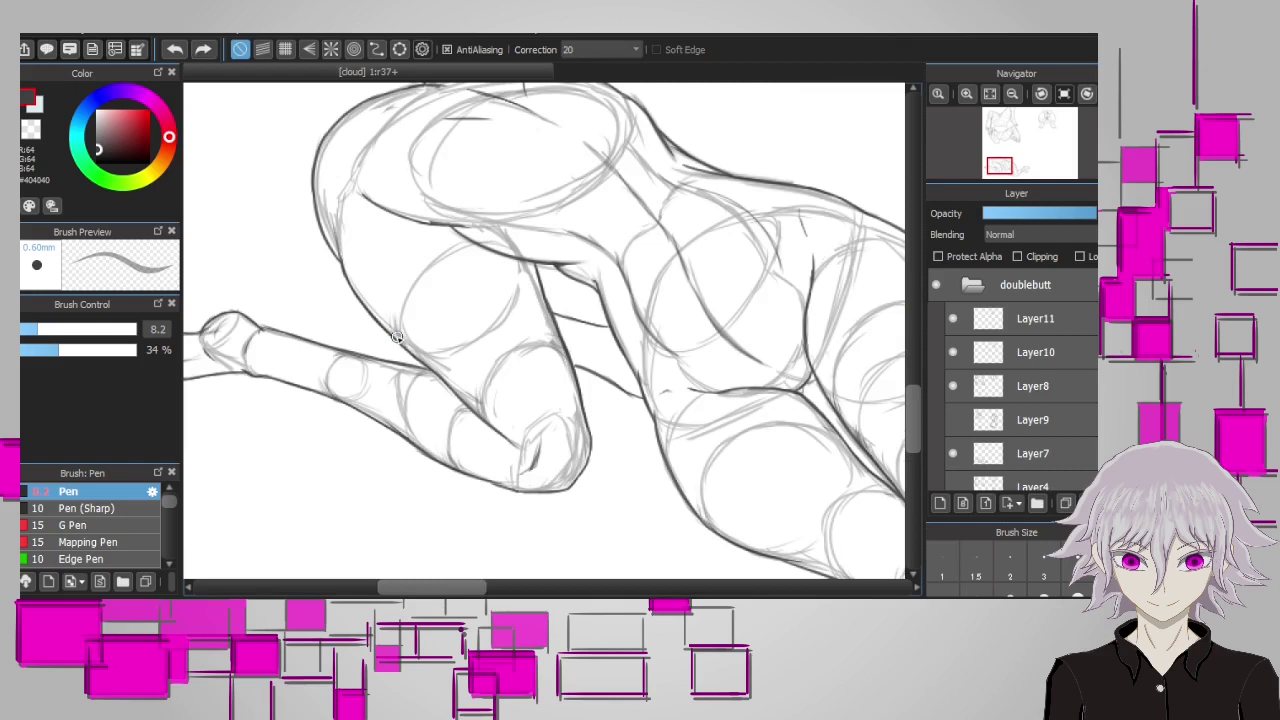
key("ctrl+z")
left_click(936, 285)
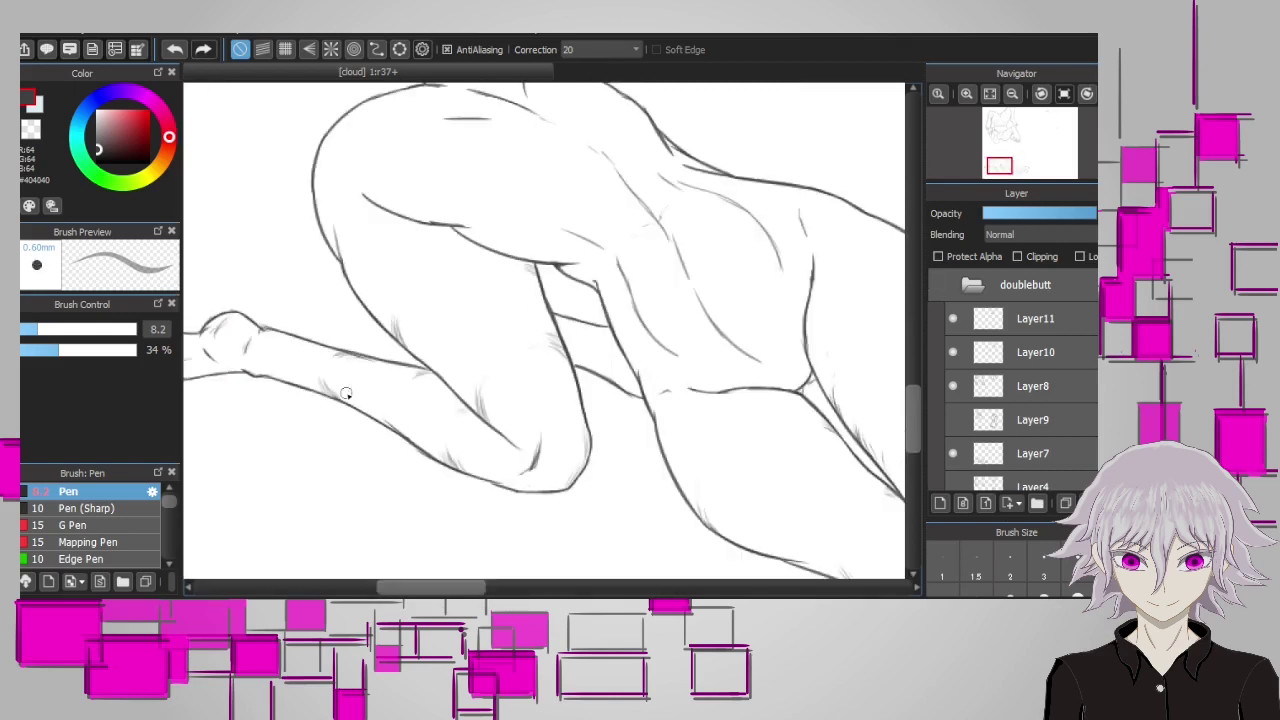
left_click(96, 329)
left_click(25, 349)
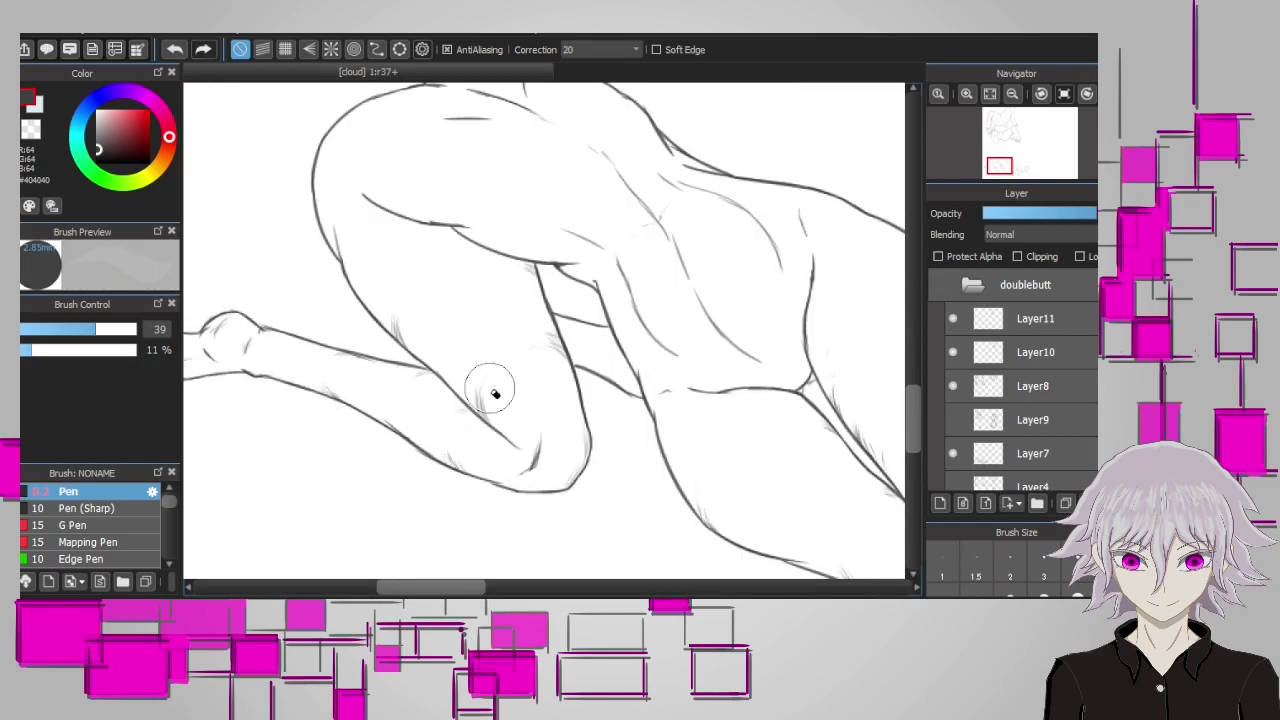
Select the raised hip on the "Lineart" layer and reshape it with a mesh transform of 4 columns and 4 rows
scroll(497, 410, "down", 5)
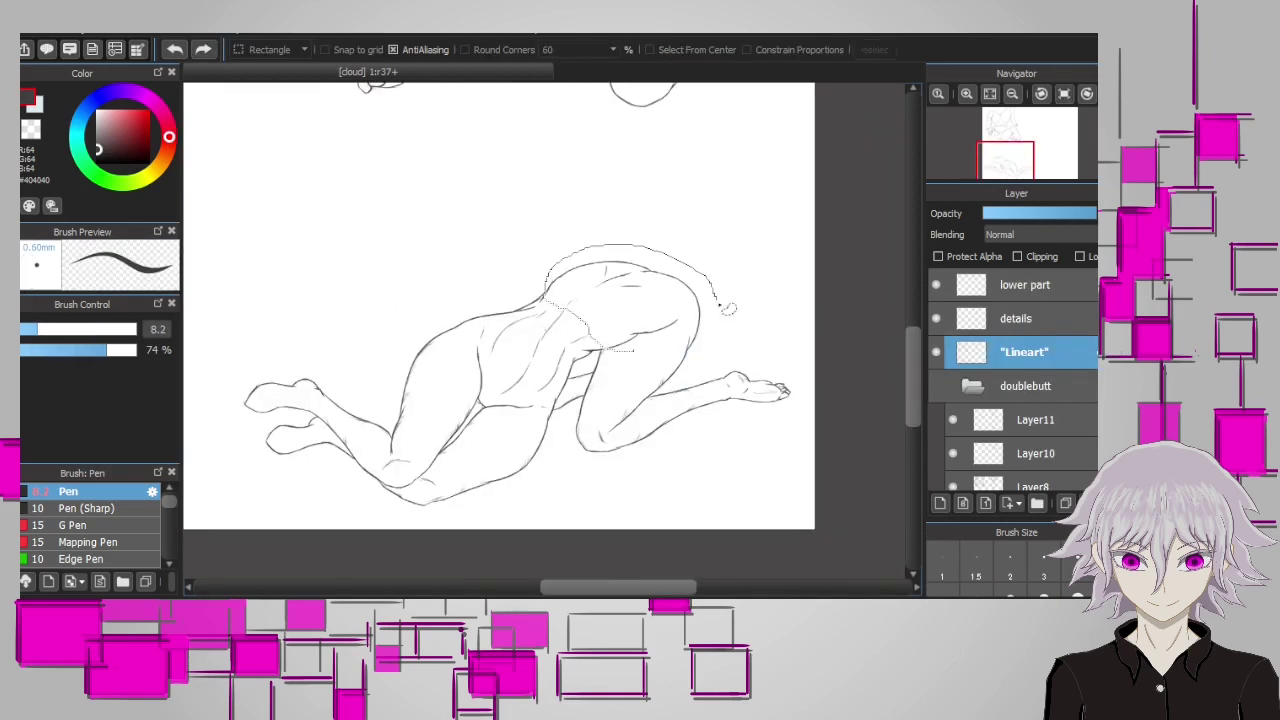
key("ctrl+shift+m")
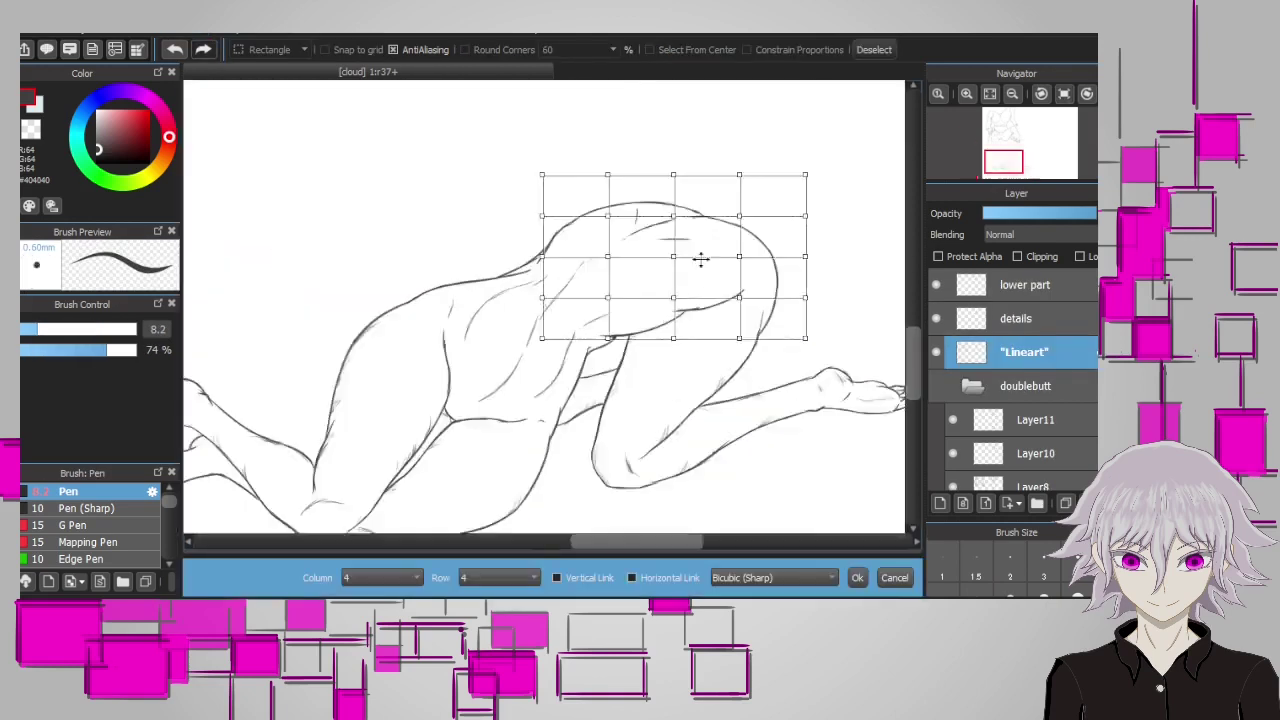
mouse_move(700, 257)
left_mouse_down()
mouse_move(586, 251)
mouse_move(643, 206)
mouse_move(588, 208)
mouse_move(514, 258)
left_mouse_up()
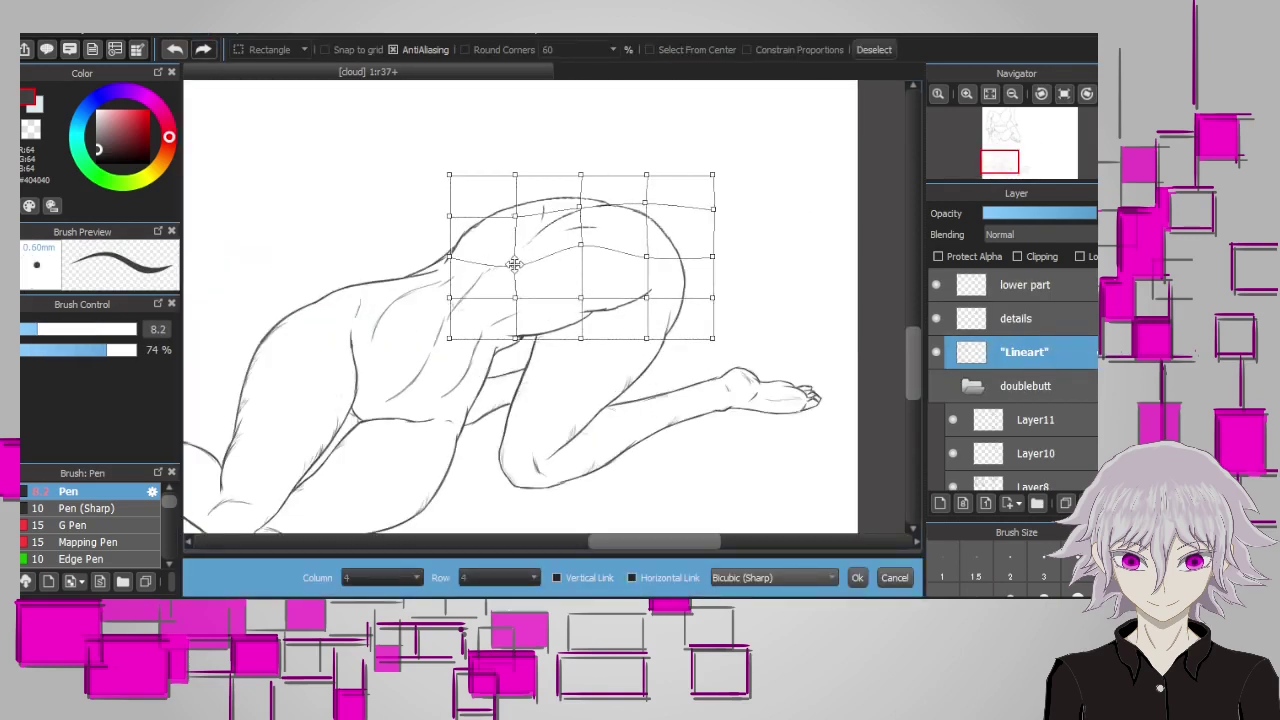
key("Return")
key("h")
key("b")
scroll(616, 371, "up", 2)
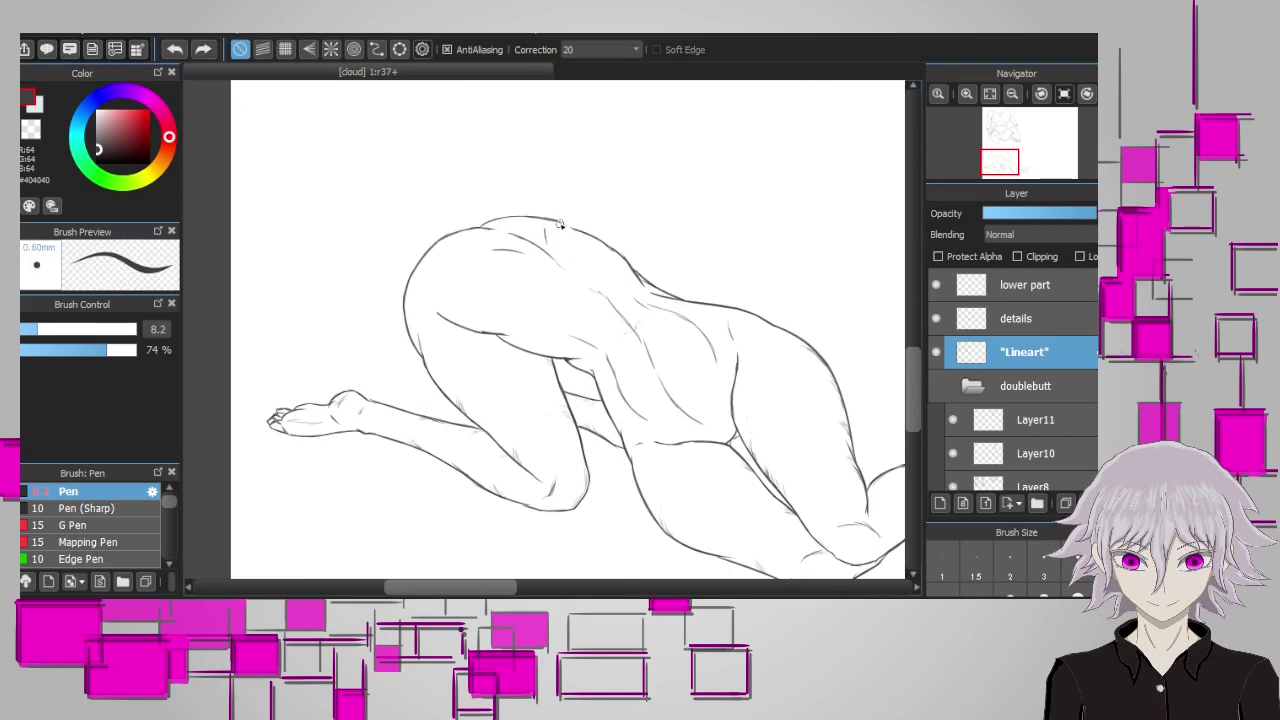
Make the details layer active and save the drawing
scroll(453, 282, "down", 2)
key("ctrl+Up")
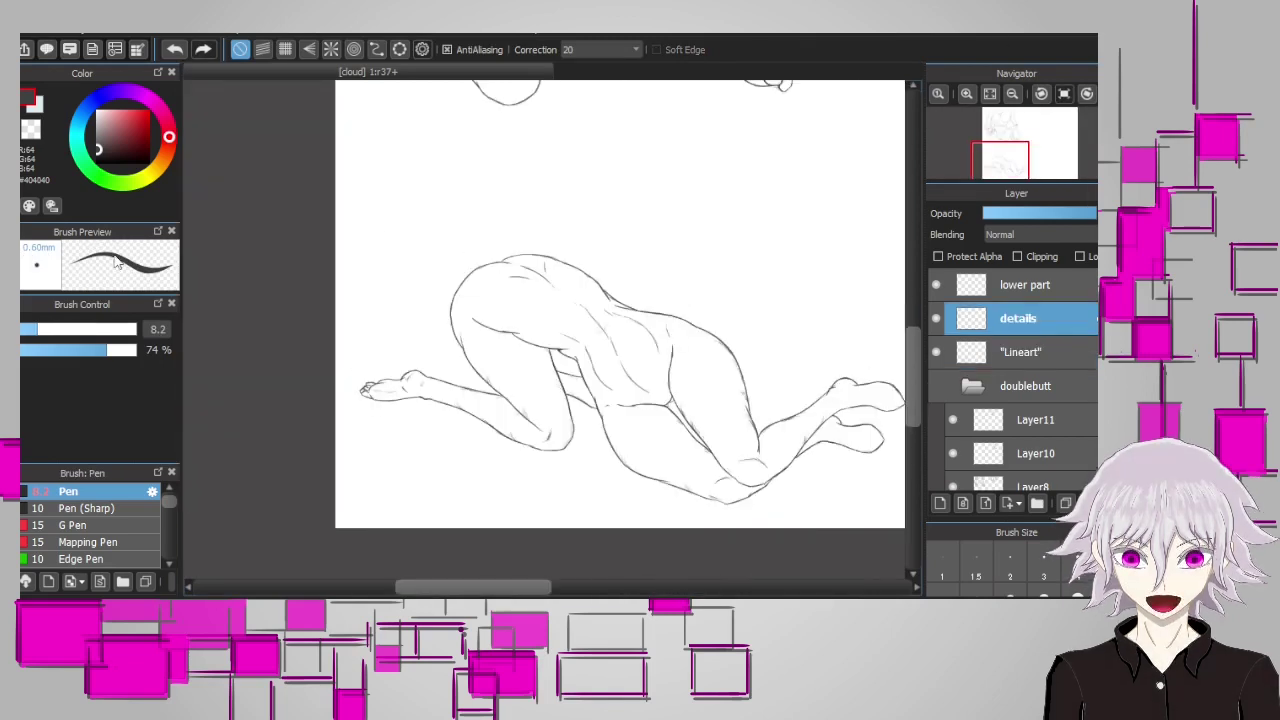
key("ctrl+s")
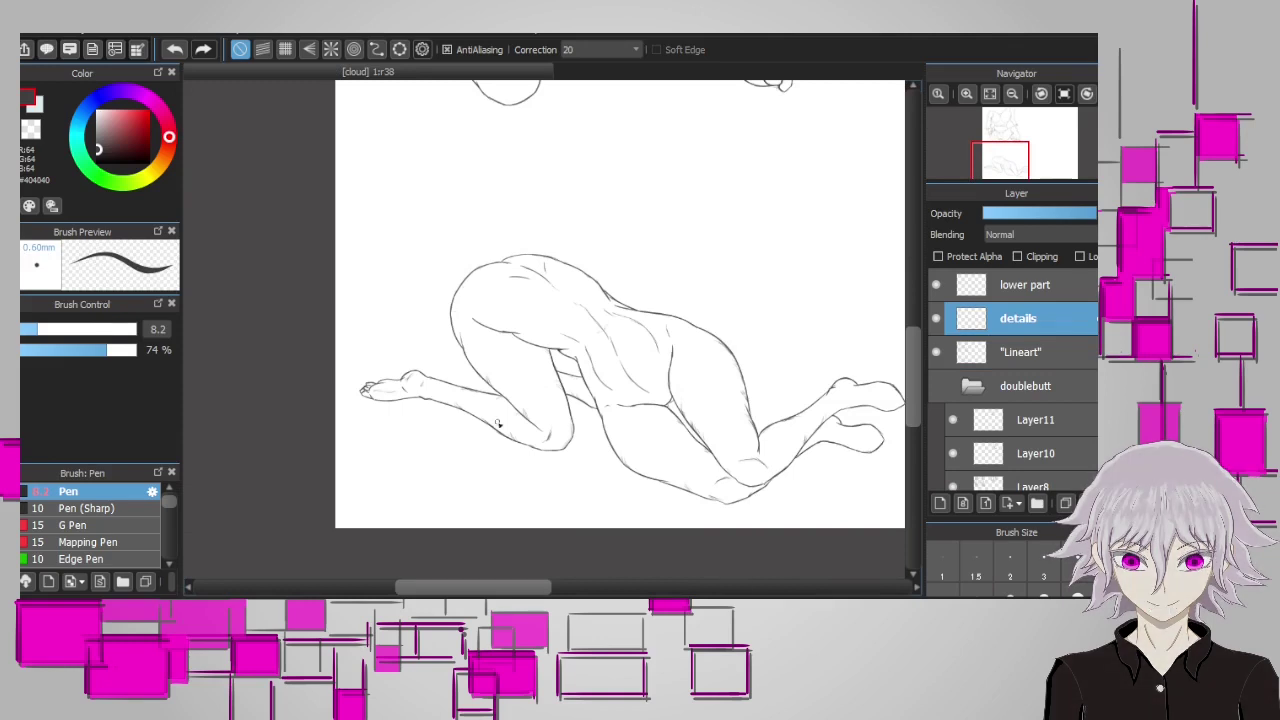
Make the "Lineart" layer active again and show the doublebutt sketch folder for the standing figure
left_click_drag(499, 590, 532, 593)
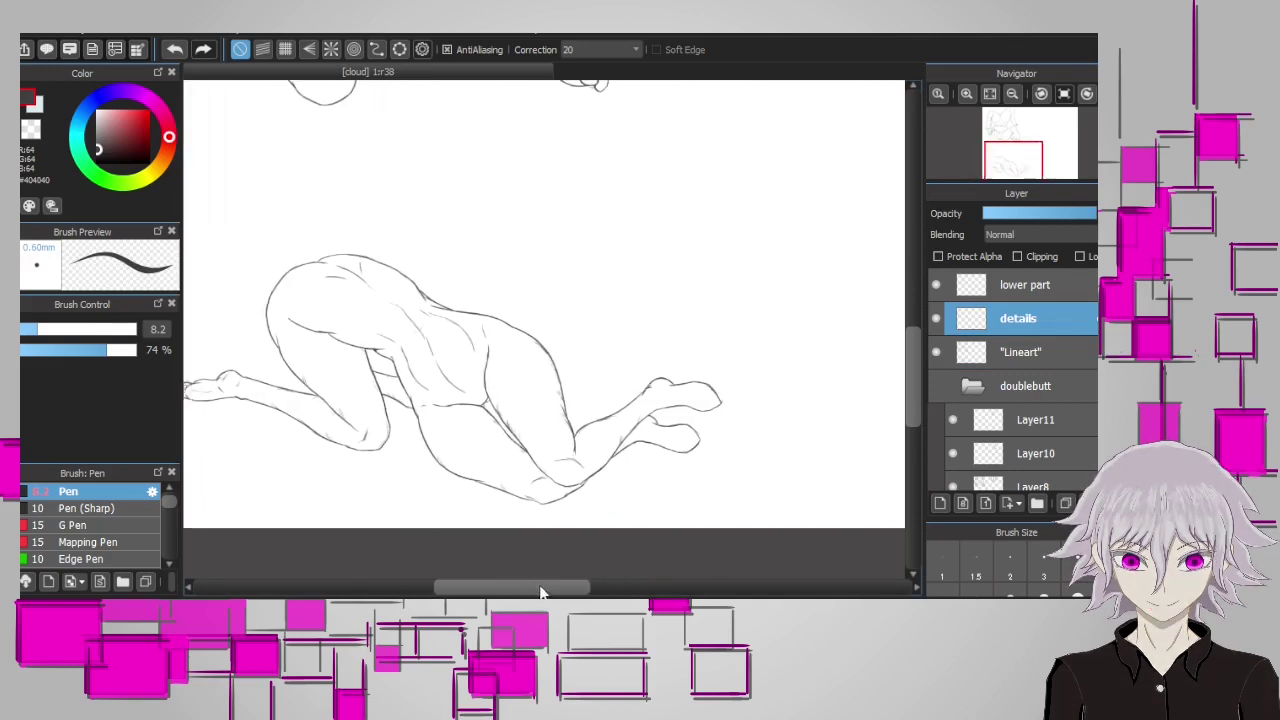
scroll(903, 279, "down", 2)
scroll(573, 444, "up", 2)
key("ctrl+Down")
scroll(573, 444, "down", 5)
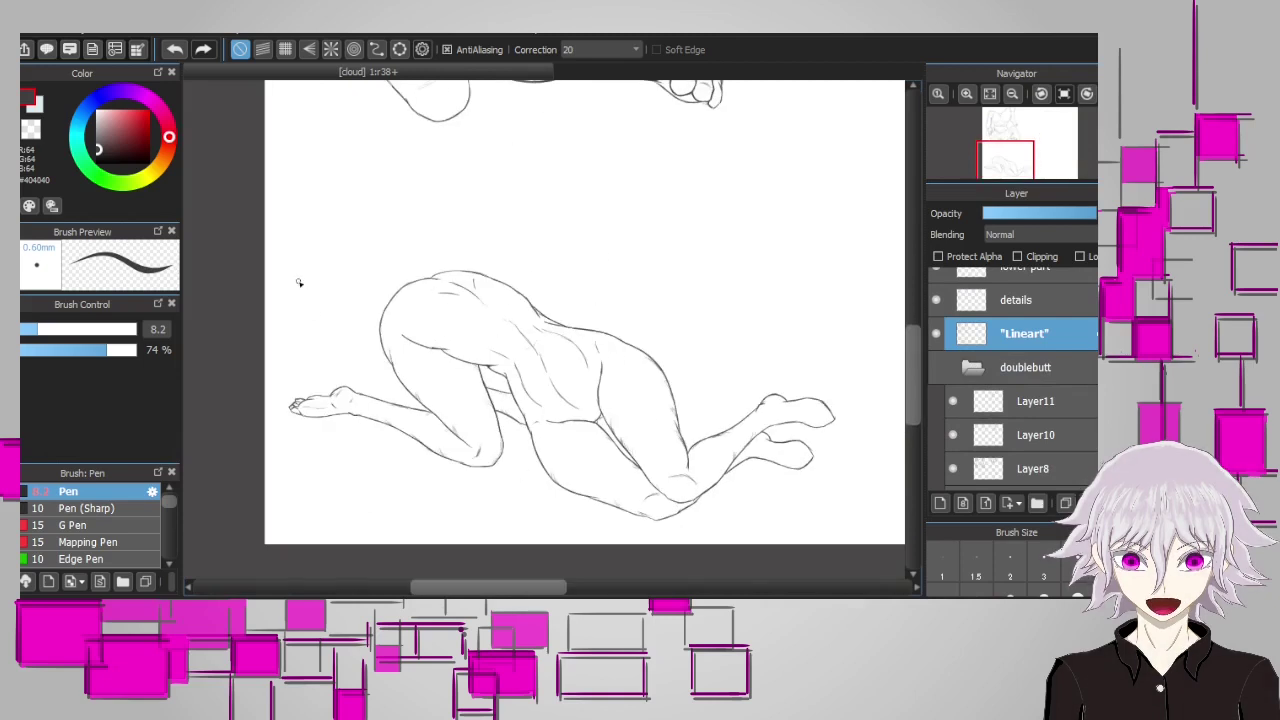
mouse_move(509, 589)
left_mouse_down()
mouse_move(497, 588)
mouse_move(651, 590)
left_mouse_up()
scroll(620, 457, "up", 2)
scroll(510, 385, "left", 1)
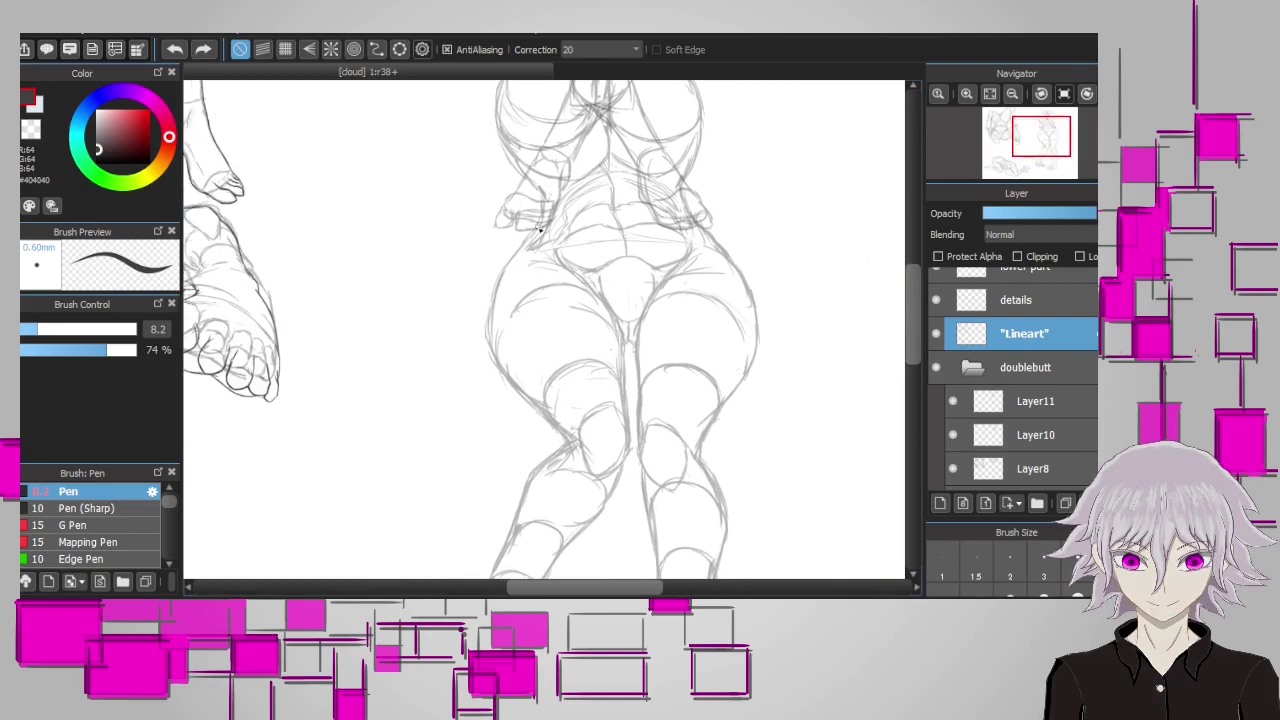
Ink the outer hip and thigh contour of the standing figure's left-hand leg down to the knee with the Pen at 74% opacity
scroll(820, 354, "down", 2)
scroll(499, 445, "up", 2)
scroll(499, 445, "up", 1)
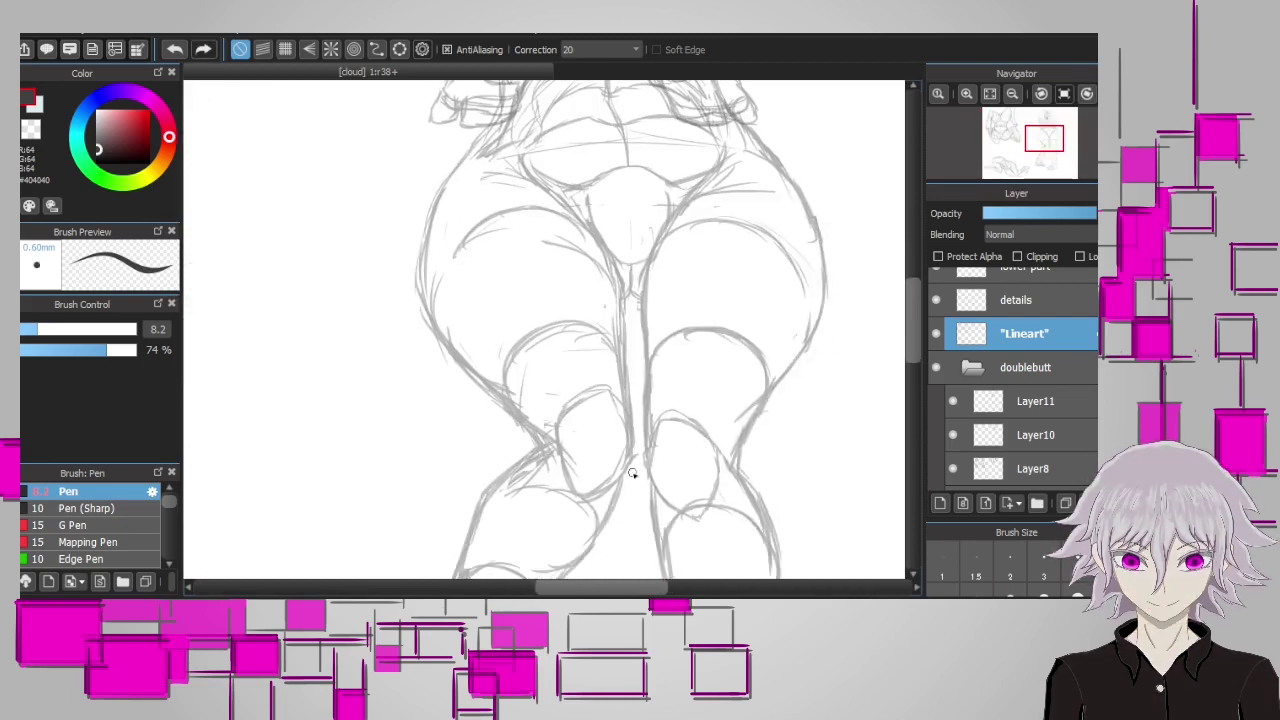
scroll(634, 471, "down", 1)
scroll(634, 471, "up", 1)
scroll(478, 143, "up", 1)
scroll(480, 230, "down", 1)
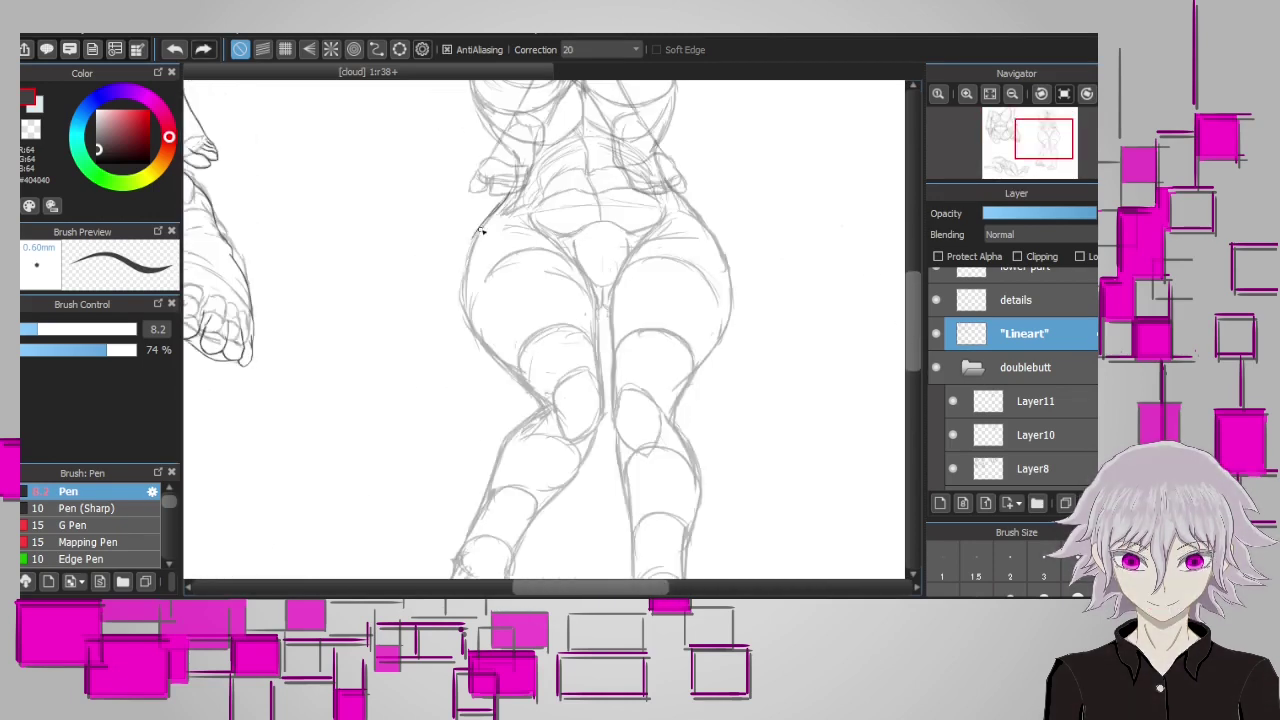
mouse_move(490, 214)
left_mouse_down()
mouse_move(464, 284)
mouse_move(464, 265)
mouse_move(507, 370)
mouse_move(482, 343)
mouse_move(548, 406)
left_mouse_up()
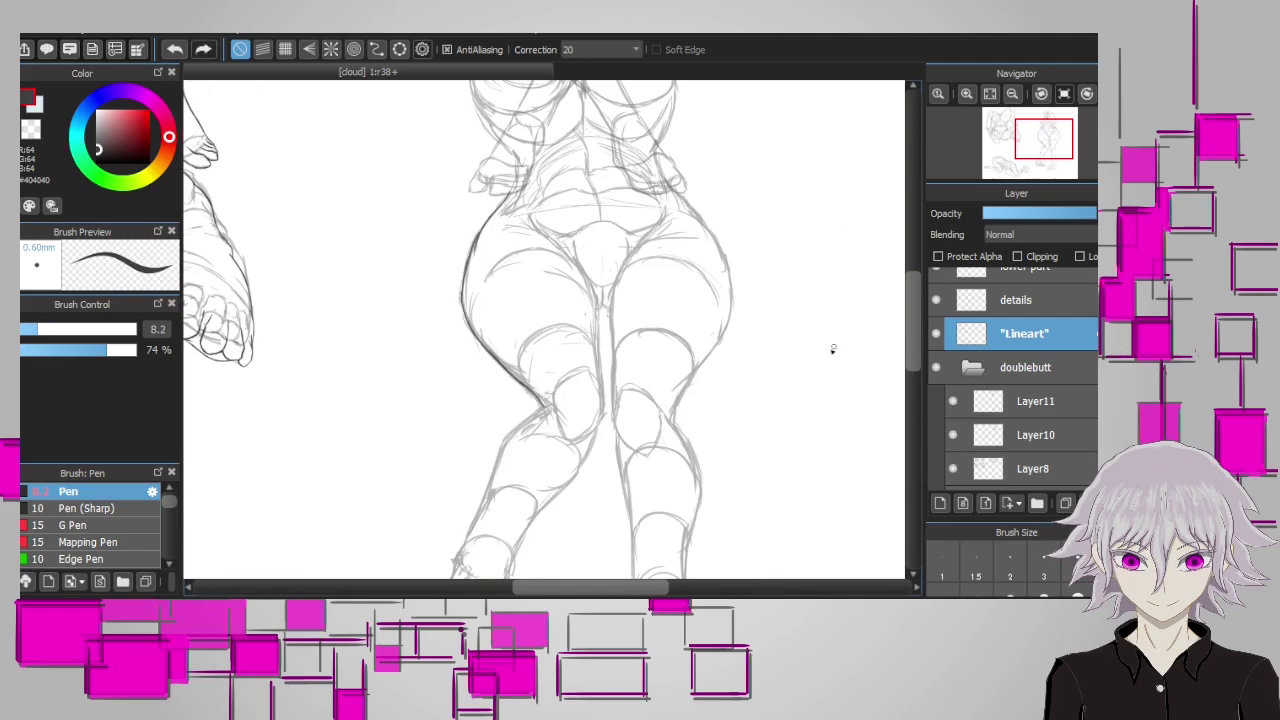
Ink the inner contour of the same thigh, from below the knee up to the groin and hip crease
scroll(550, 415, "up", 2)
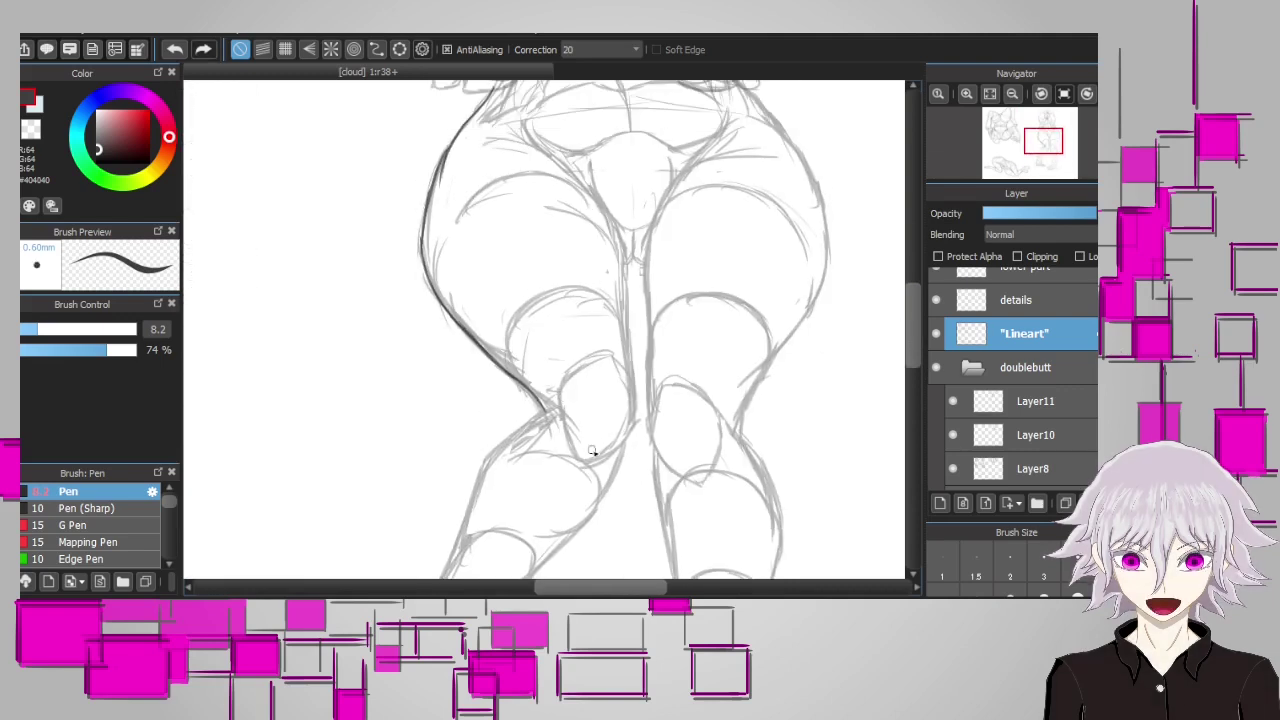
mouse_move(610, 455)
left_mouse_down()
mouse_move(632, 371)
mouse_move(592, 354)
mouse_move(644, 309)
mouse_move(620, 288)
left_mouse_up()
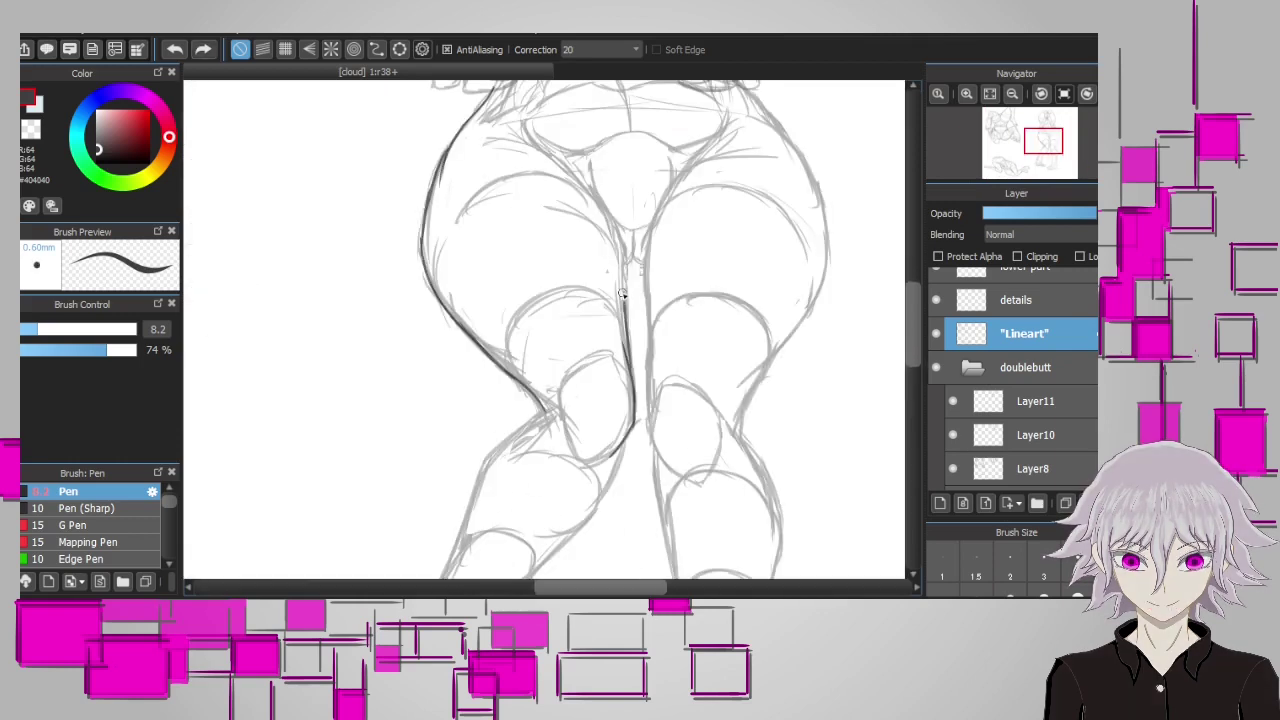
left_click_drag(520, 130, 622, 288)
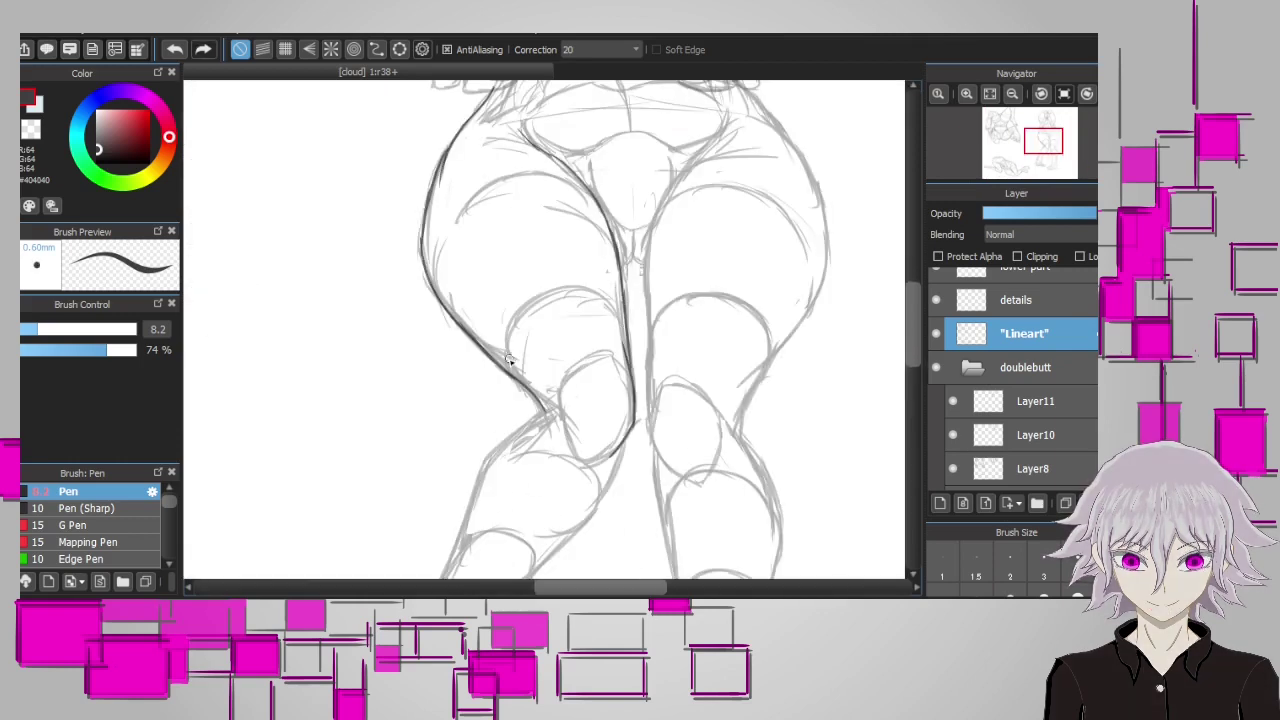
key("ctrl+h")
key("e")
key("e")
key("ctrl+h")
Ink the outer contour of the left-hand lower leg from the ankle up to the knee crease
mouse_move(914, 322)
left_mouse_down()
mouse_move(916, 342)
mouse_move(780, 371)
left_mouse_up()
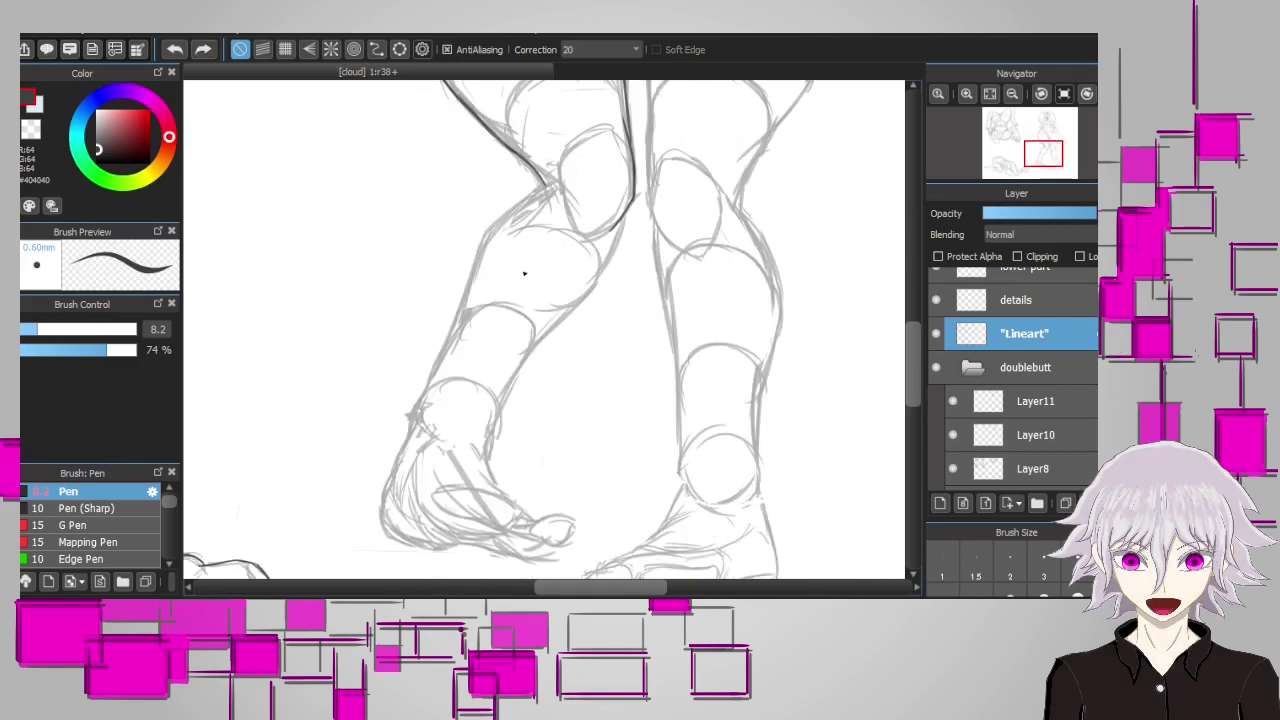
scroll(889, 309, "down", 1)
left_click_drag(412, 420, 427, 382)
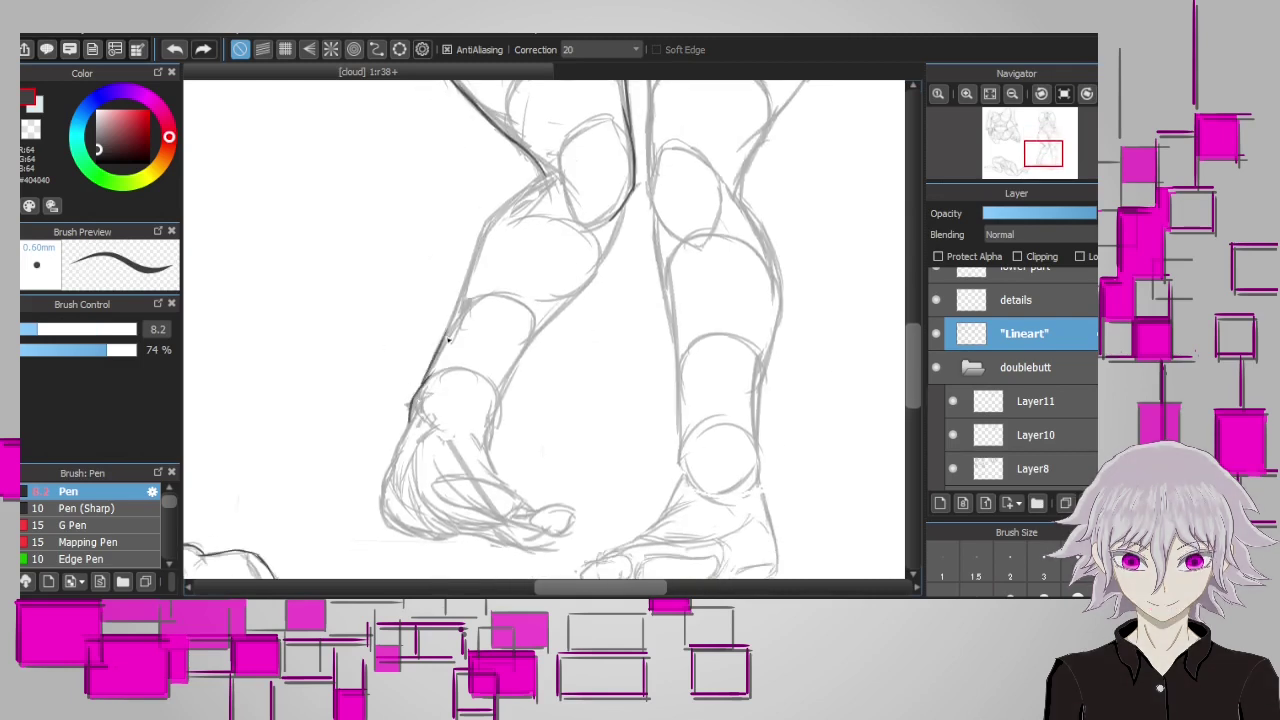
mouse_move(500, 210)
left_mouse_down()
mouse_move(546, 174)
mouse_move(560, 272)
left_mouse_up()
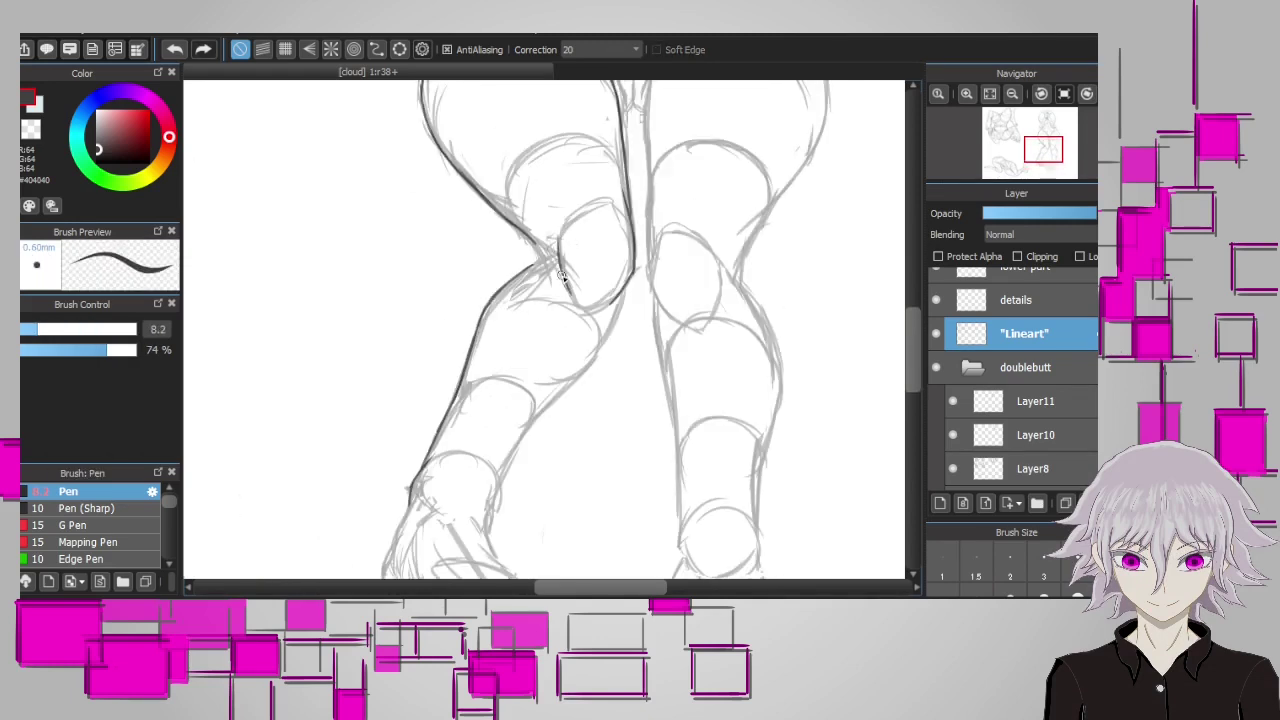
Compare the lineart with the doublebutt sketch hidden, and ink the outer ankle contour of the raised-heel foot
scroll(545, 253, "down", 5)
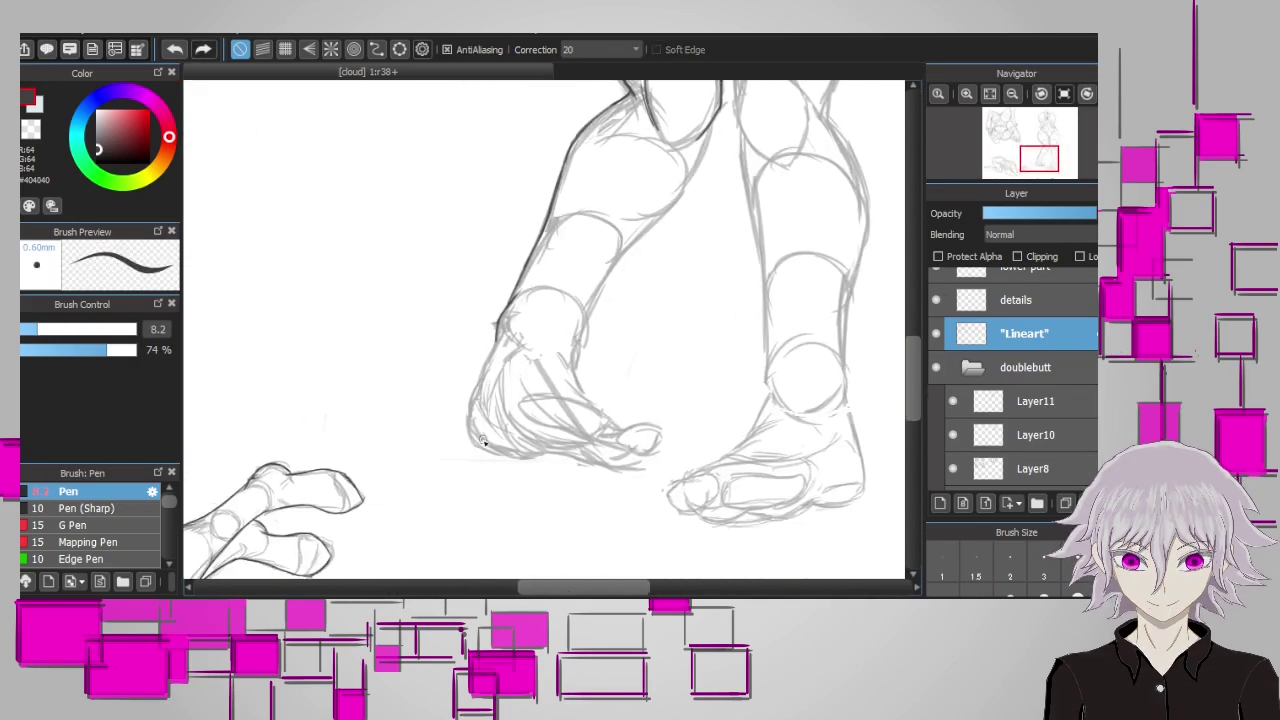
scroll(574, 528, "down", 3)
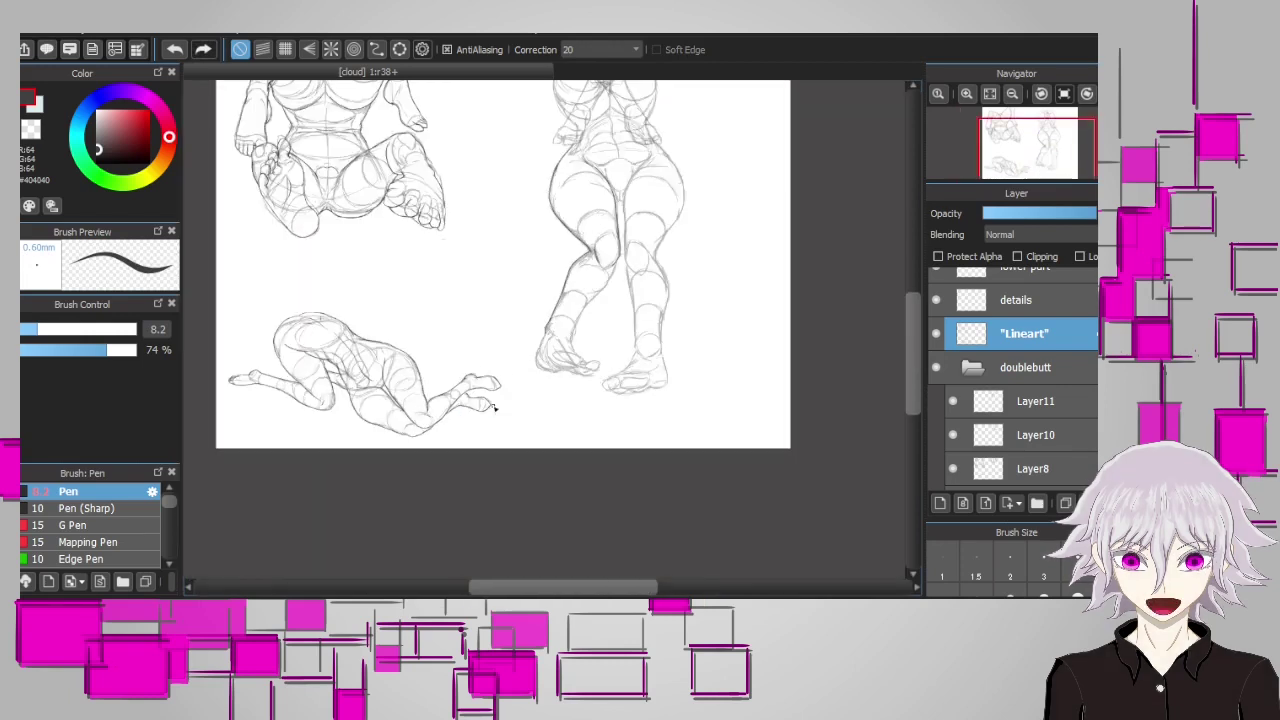
scroll(600, 480, "up", 4)
scroll(607, 362, "down", 4)
scroll(466, 229, "up", 5)
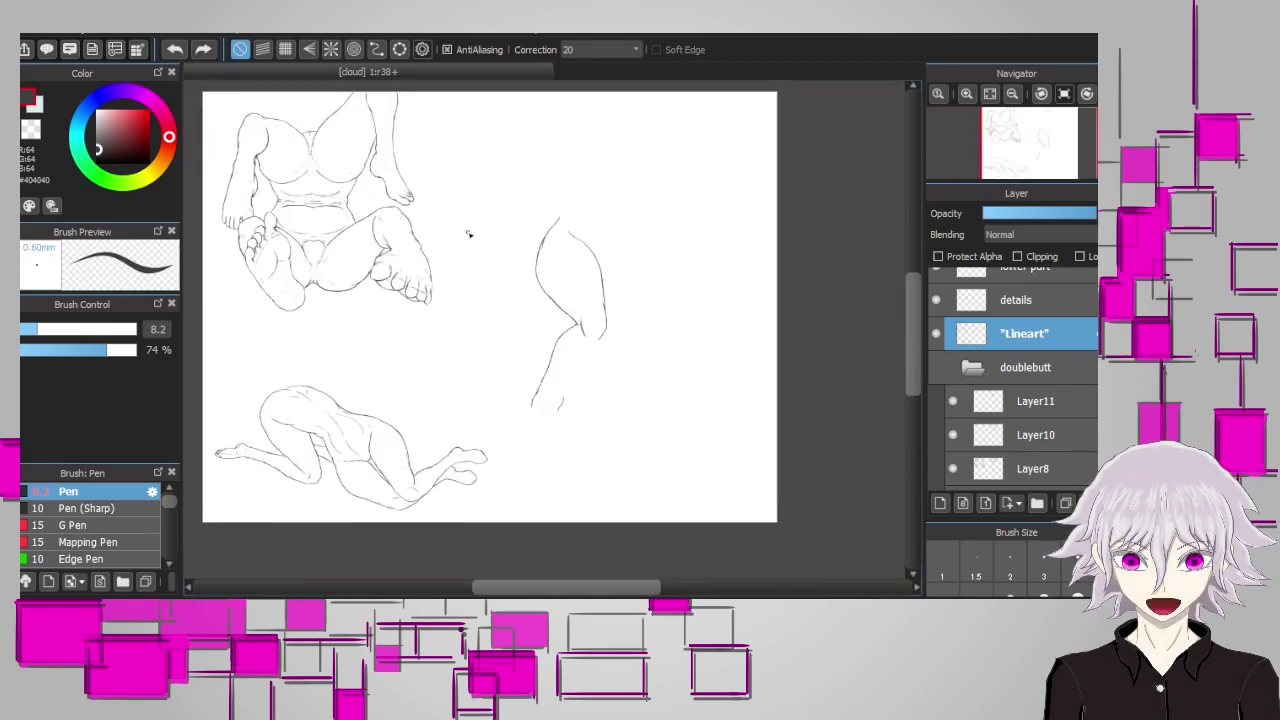
key("e")
key("b")
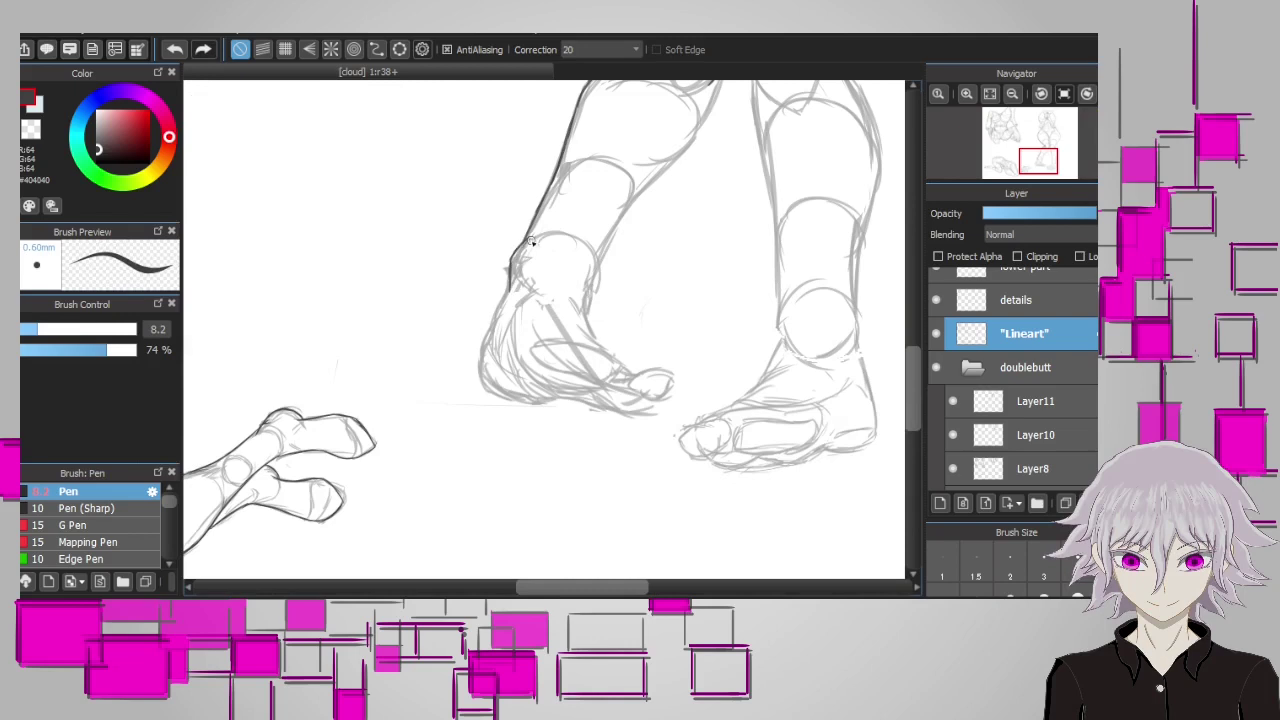
Ink the inner calf contour of the left-hand leg down to the ankle
left_click_drag(604, 268, 643, 186)
scroll(643, 186, "up", 2)
left_click_drag(605, 345, 713, 187)
key("ctrl+z")
Ink the back of the left-hand foot from the ankle around the heel, redoing the first stroke
key("ctrl+plus")
mouse_move(490, 300)
left_mouse_down()
mouse_move(476, 335)
mouse_move(500, 482)
mouse_move(540, 488)
left_mouse_up()
key("ctrl+z")
left_click_drag(450, 456, 528, 485)
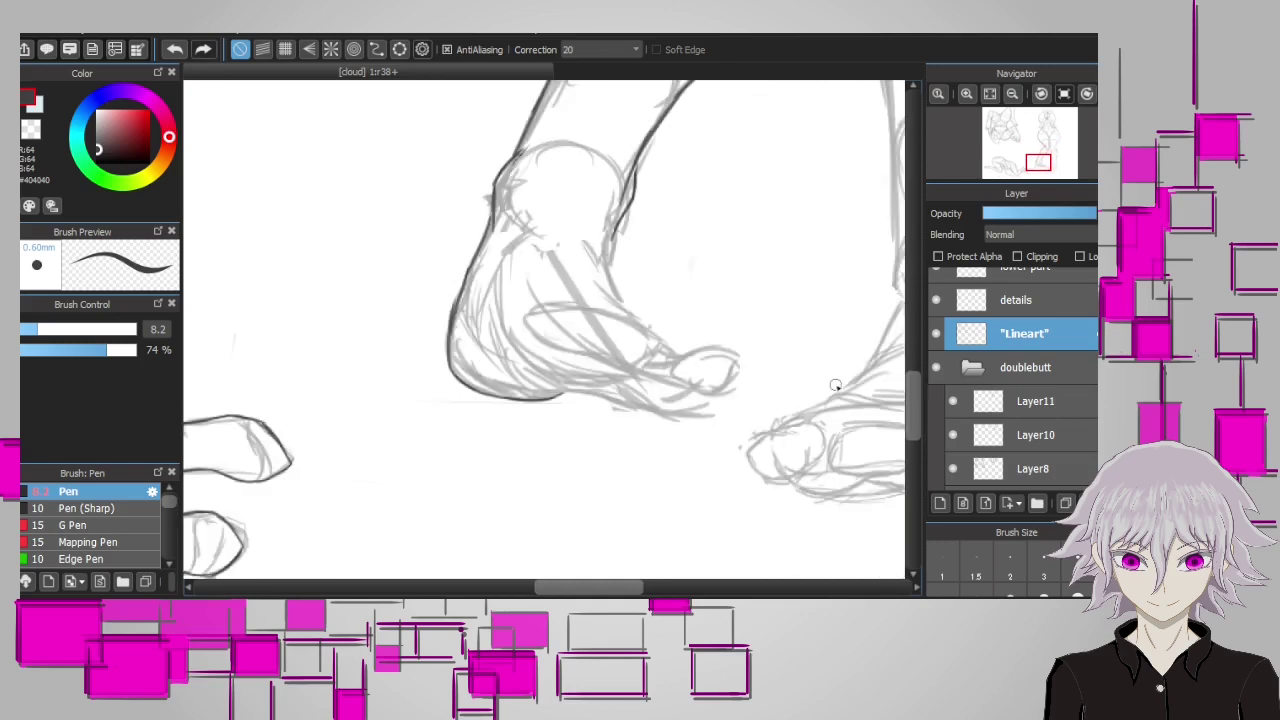
Ink the left-hand foot's underside and heel crease, and outline its instep and big toe
scroll(502, 362, "down", 2)
left_click_drag(546, 392, 612, 406)
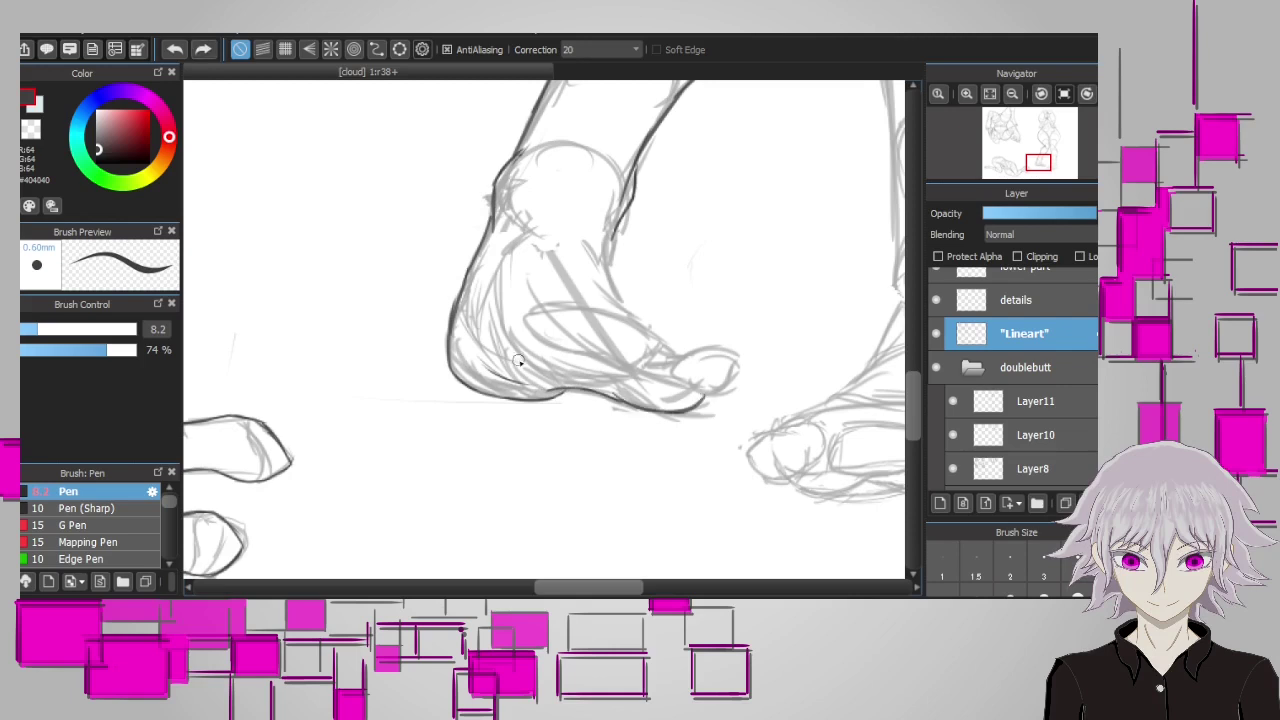
left_click_drag(518, 362, 601, 387)
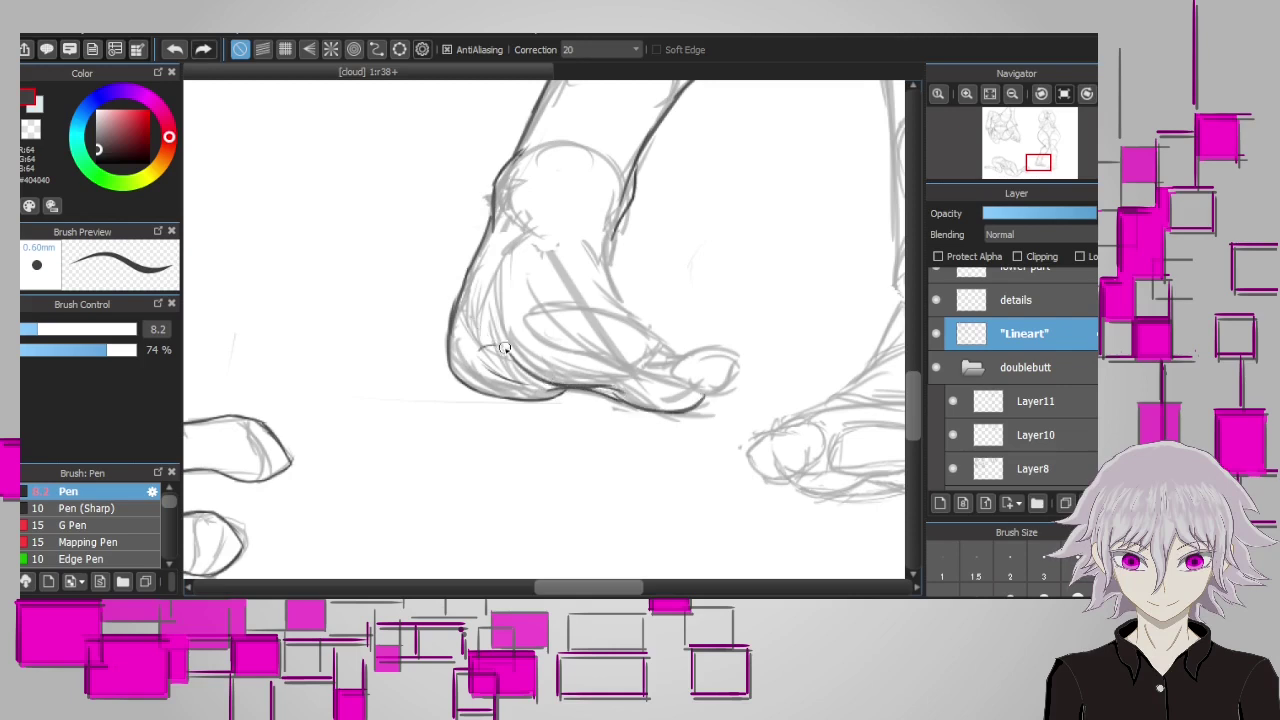
scroll(536, 232, "up", 2)
mouse_move(611, 416)
left_mouse_down()
mouse_move(665, 408)
mouse_move(668, 384)
mouse_move(635, 363)
mouse_move(672, 372)
left_mouse_up()
key("ctrl+z")
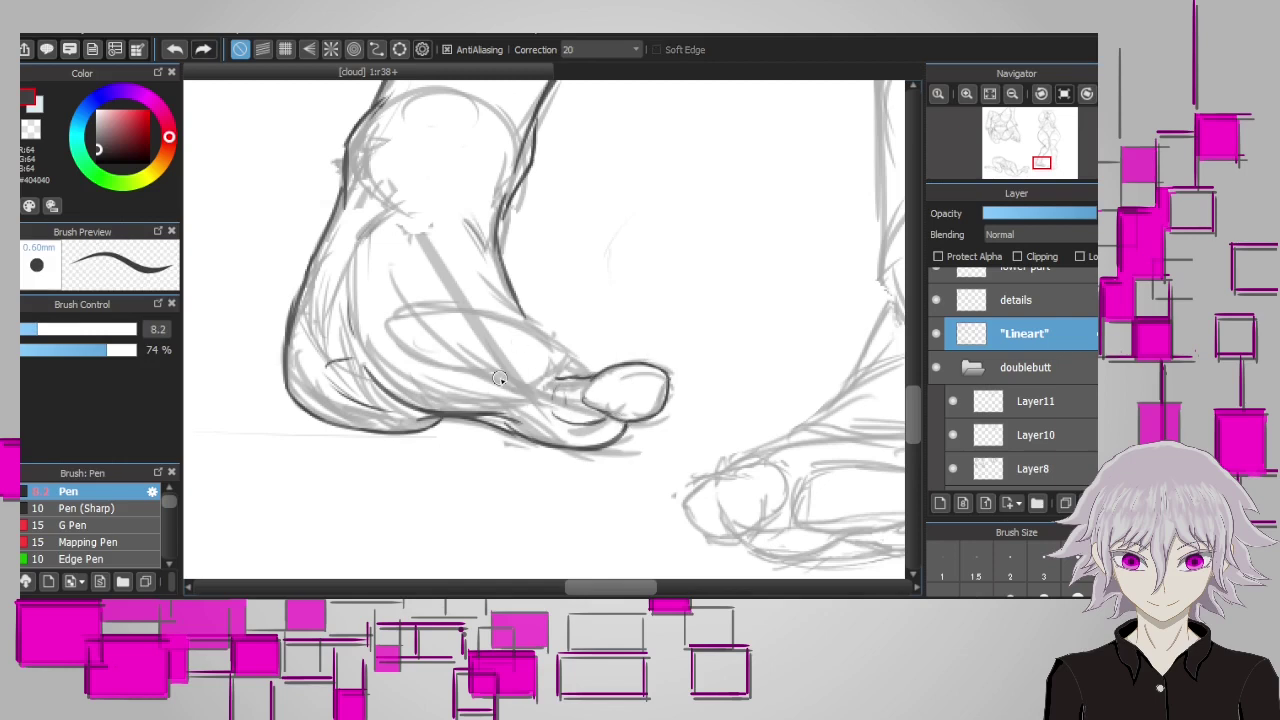
Outline the four smaller toes on the left-hand foot, undoing the stray strokes
mouse_move(406, 322)
left_mouse_down()
mouse_move(377, 339)
mouse_move(385, 320)
mouse_move(391, 351)
mouse_move(445, 318)
mouse_move(430, 351)
mouse_move(505, 349)
mouse_move(513, 335)
mouse_move(555, 372)
mouse_move(534, 386)
mouse_move(446, 357)
left_mouse_up()
key("ctrl+z")
key("ctrl+z")
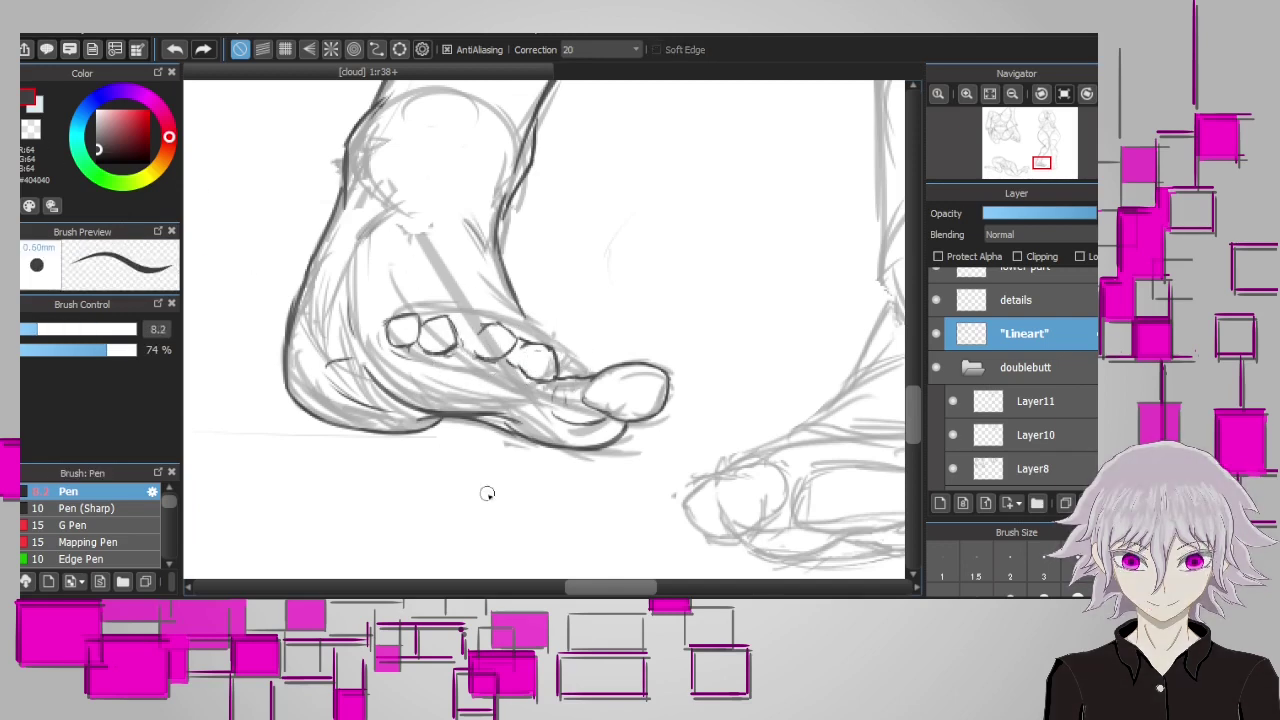
scroll(560, 380, "left", 2)
left_click_drag(645, 266, 657, 260)
key("ctrl+z")
scroll(560, 330, "down", 1)
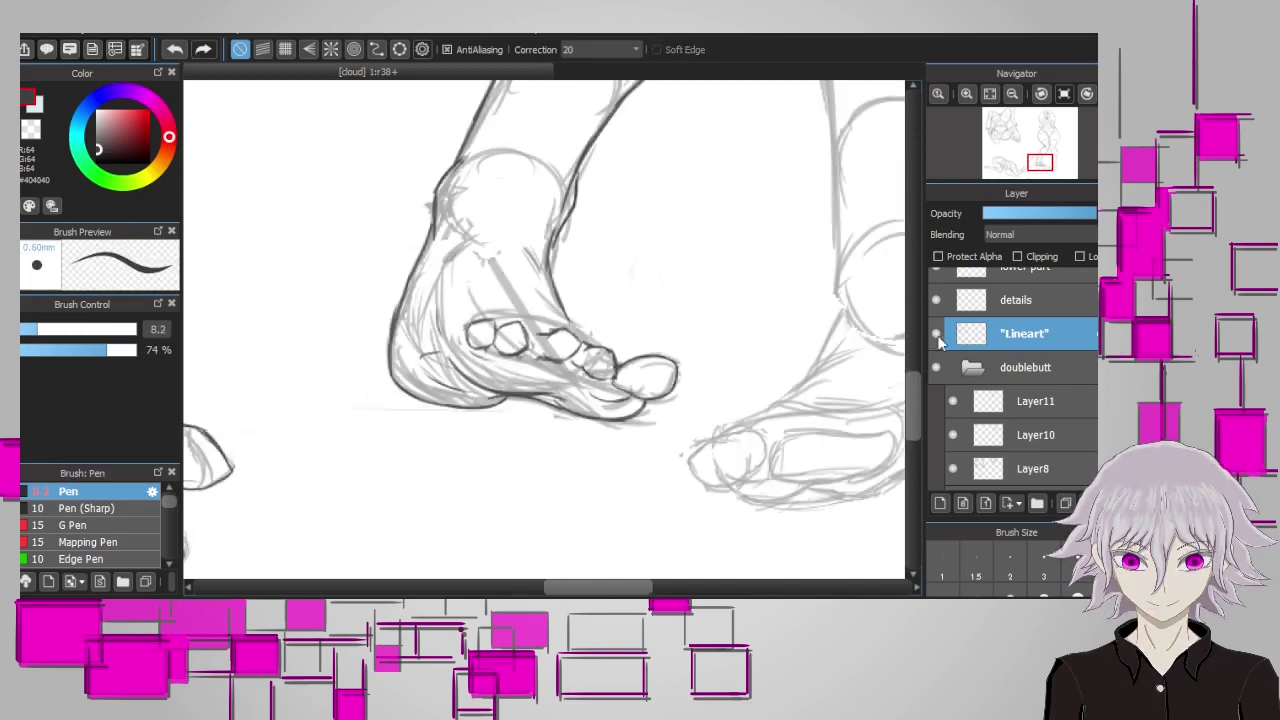
Select the left-hand foot's toes and slightly adjust their shape and position with mesh and regular transforms
key("u")
key("ctrl+t")
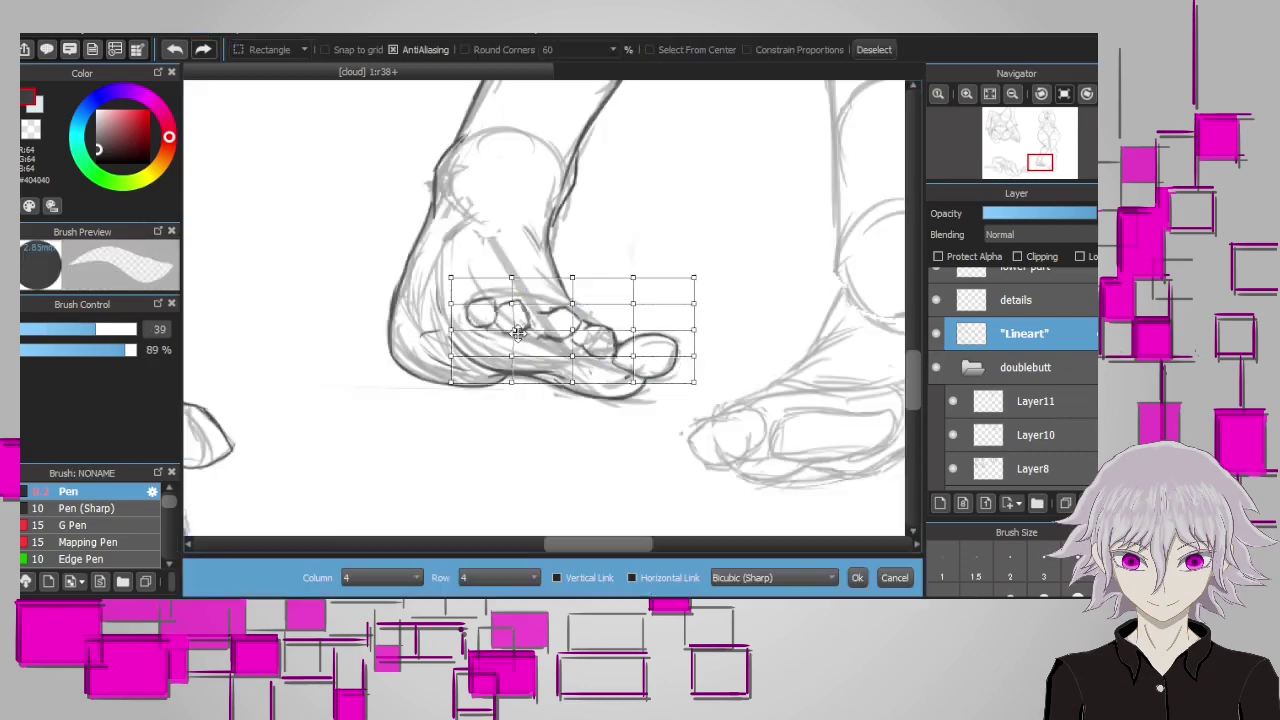
mouse_move(640, 350)
left_mouse_down()
mouse_move(665, 352)
mouse_move(590, 340)
left_mouse_up()
key("ctrl+t")
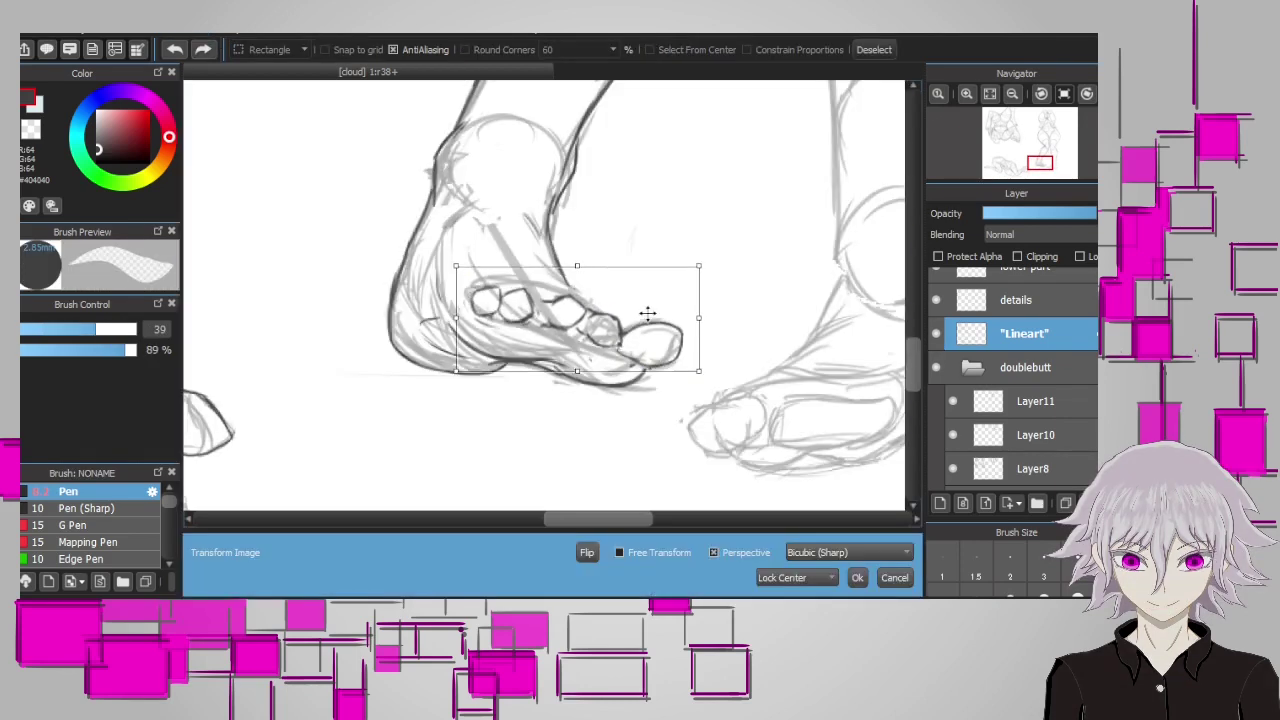
key("Escape")
key("Delete")
key("ctrl+d")
key("ctrl+z")
key("p")
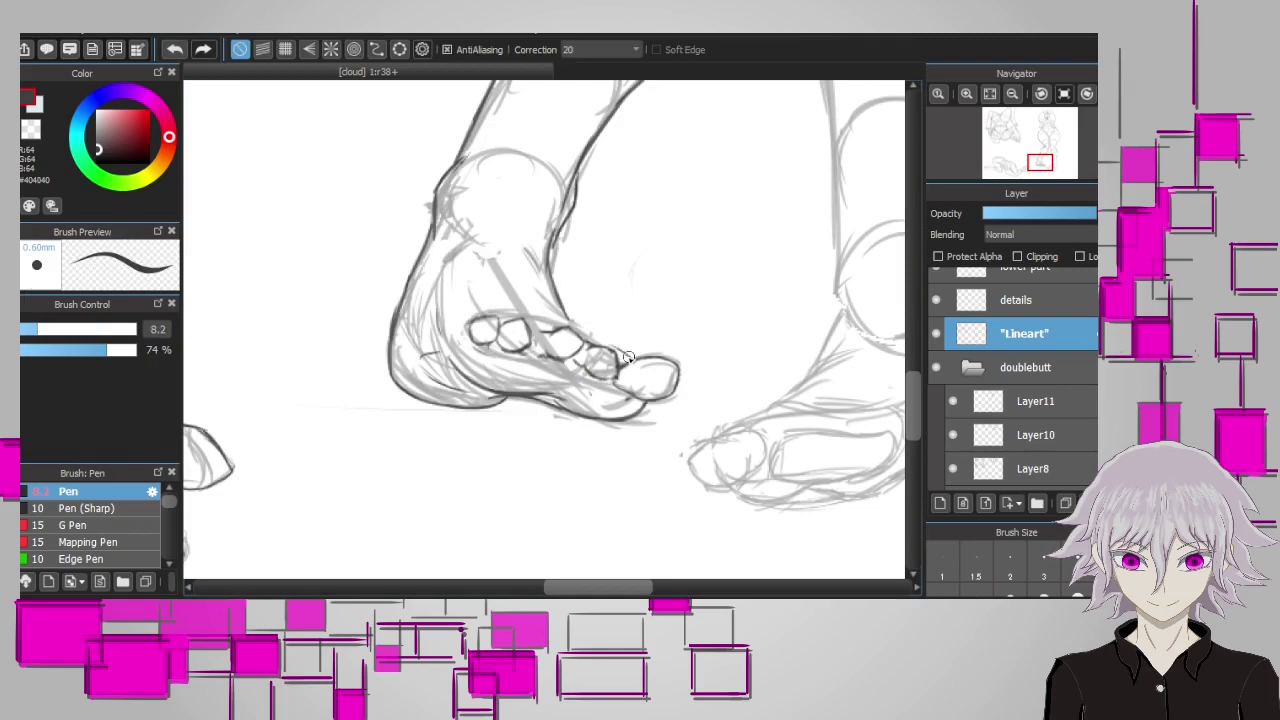
Ink the left-hand foot's instep contour down to the big toe and compare the lineart with the doublebutt sketch hidden
key("ctrl+z")
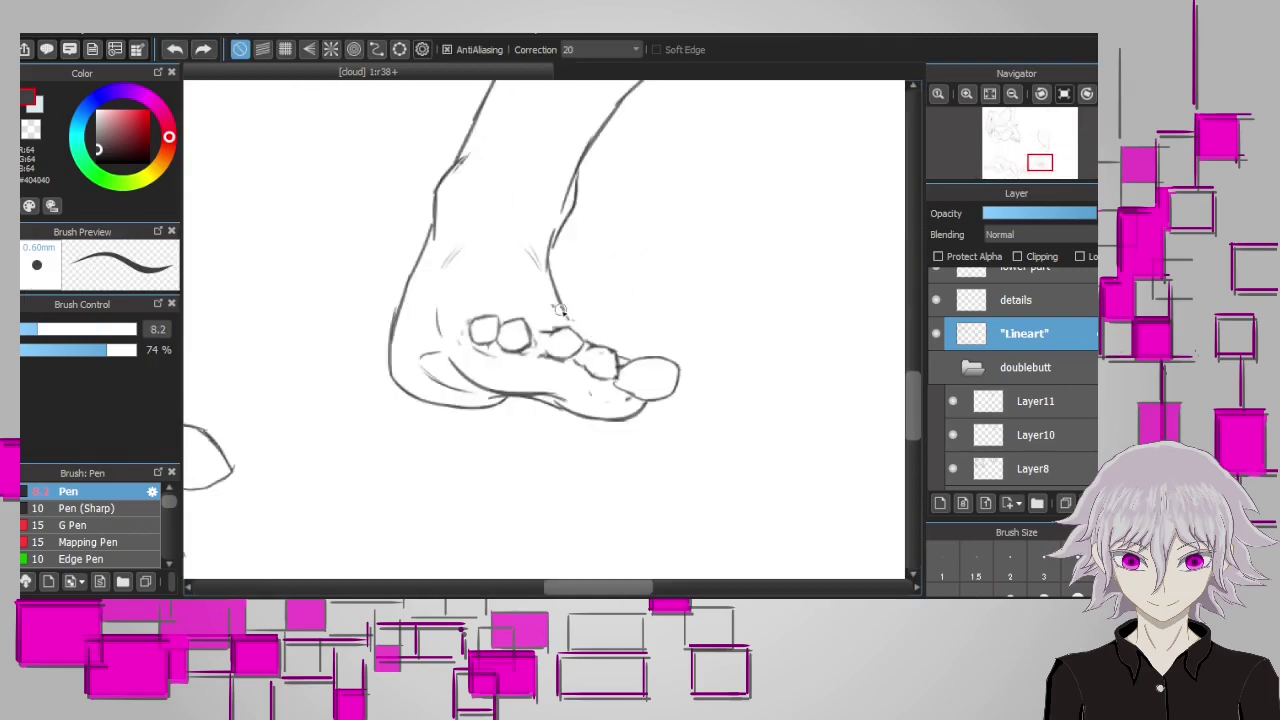
left_click(936, 366)
key("e")
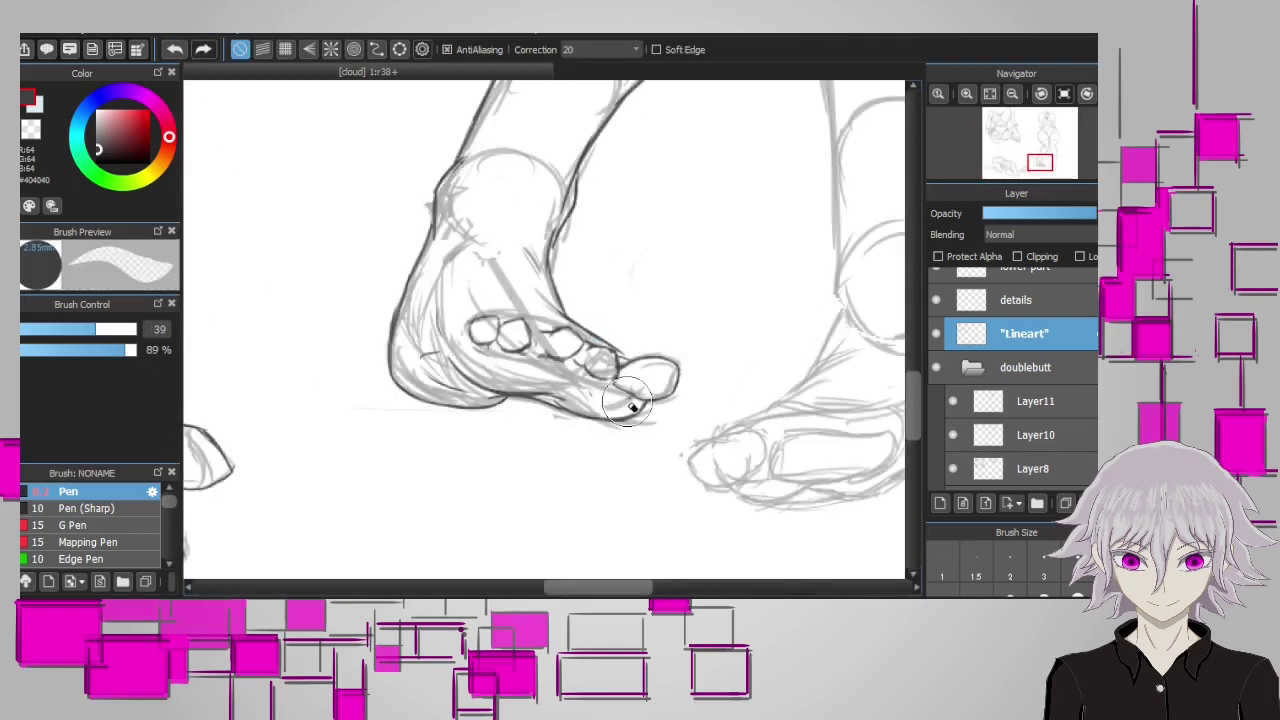
key("ctrl+z")
key("p")
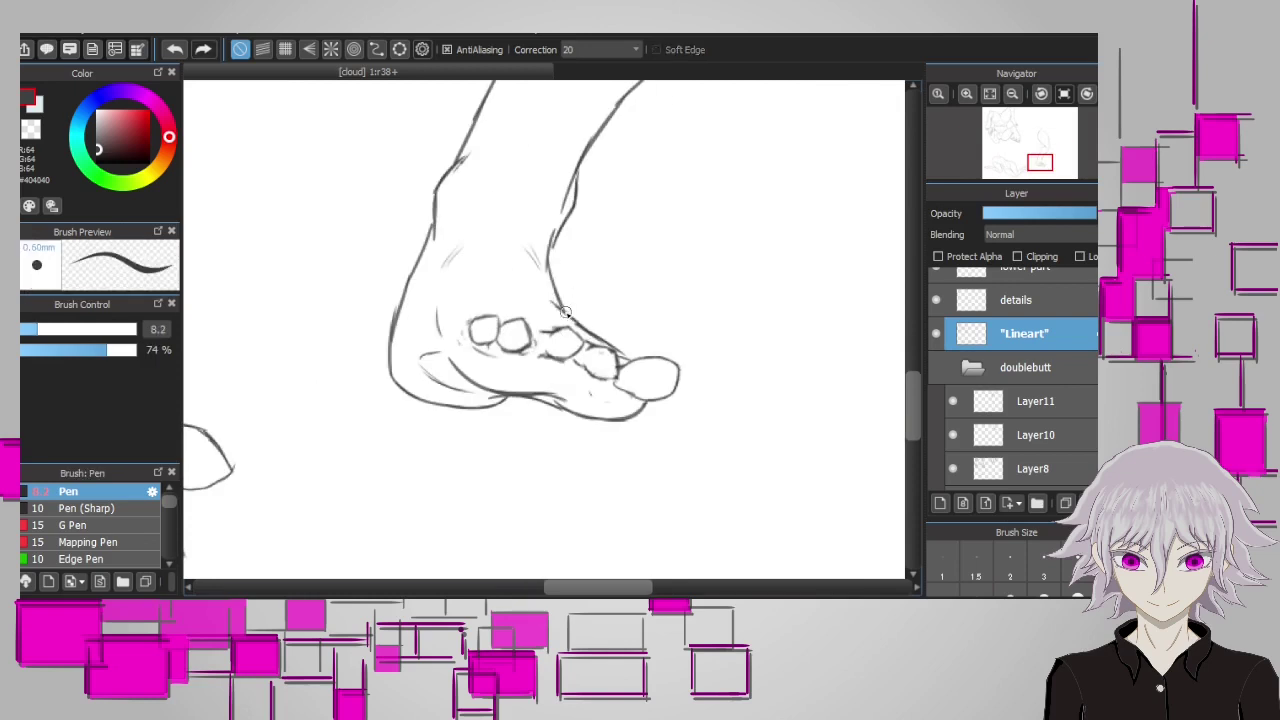
scroll(543, 423, "down", 5)
scroll(543, 423, "up", 3)
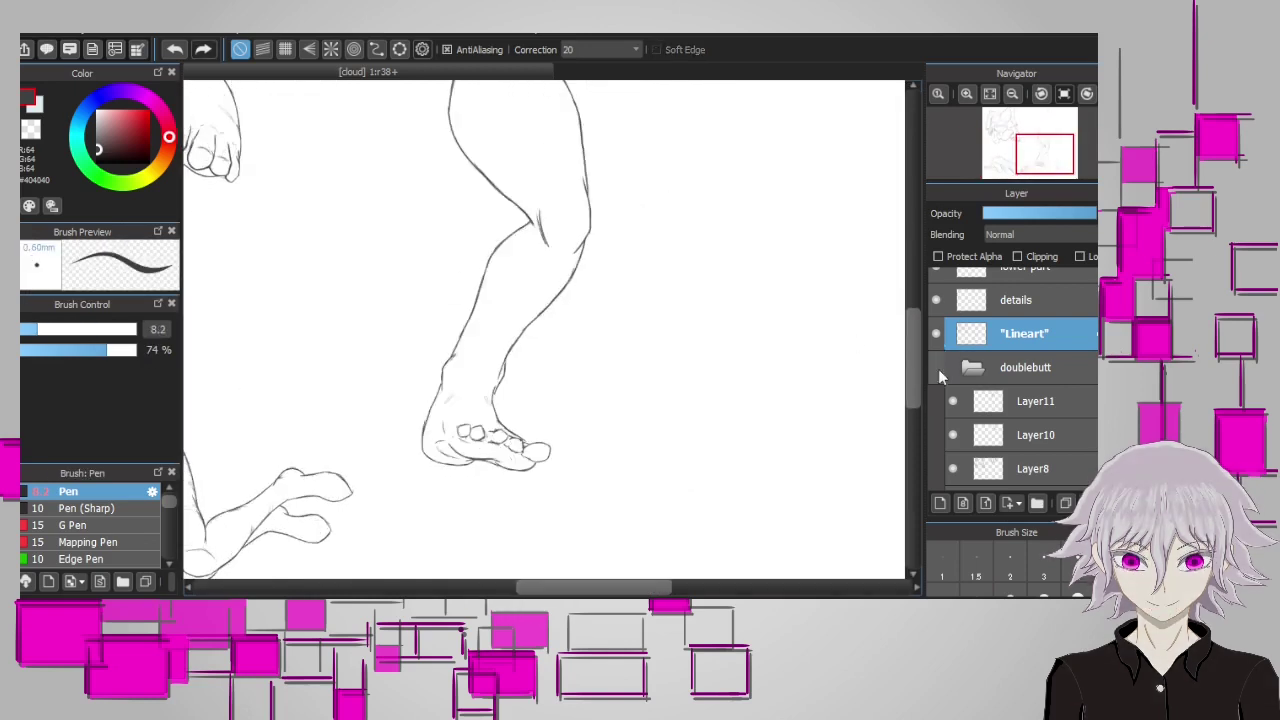
Show the doublebutt sketch again and ink the right-hand leg's inner thigh contour from the hip crease to the knee
left_click(936, 367)
scroll(573, 370, "up", 2)
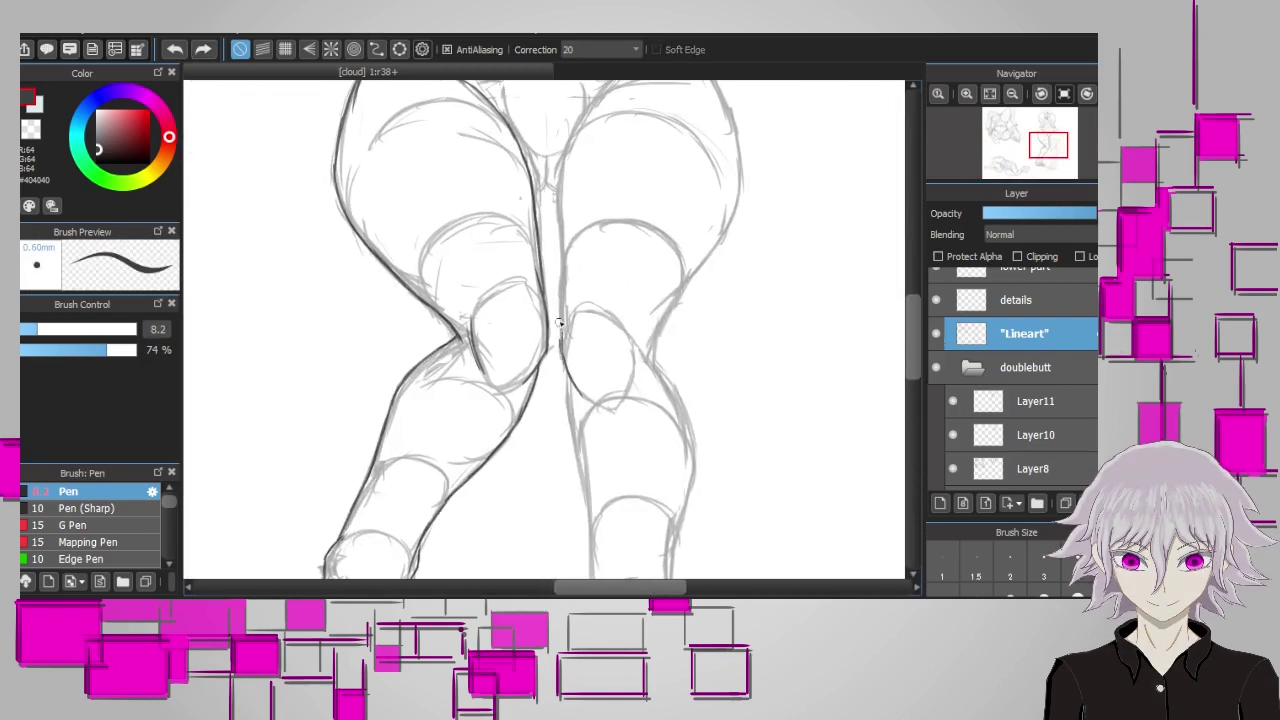
left_click_drag(558, 205, 540, 283)
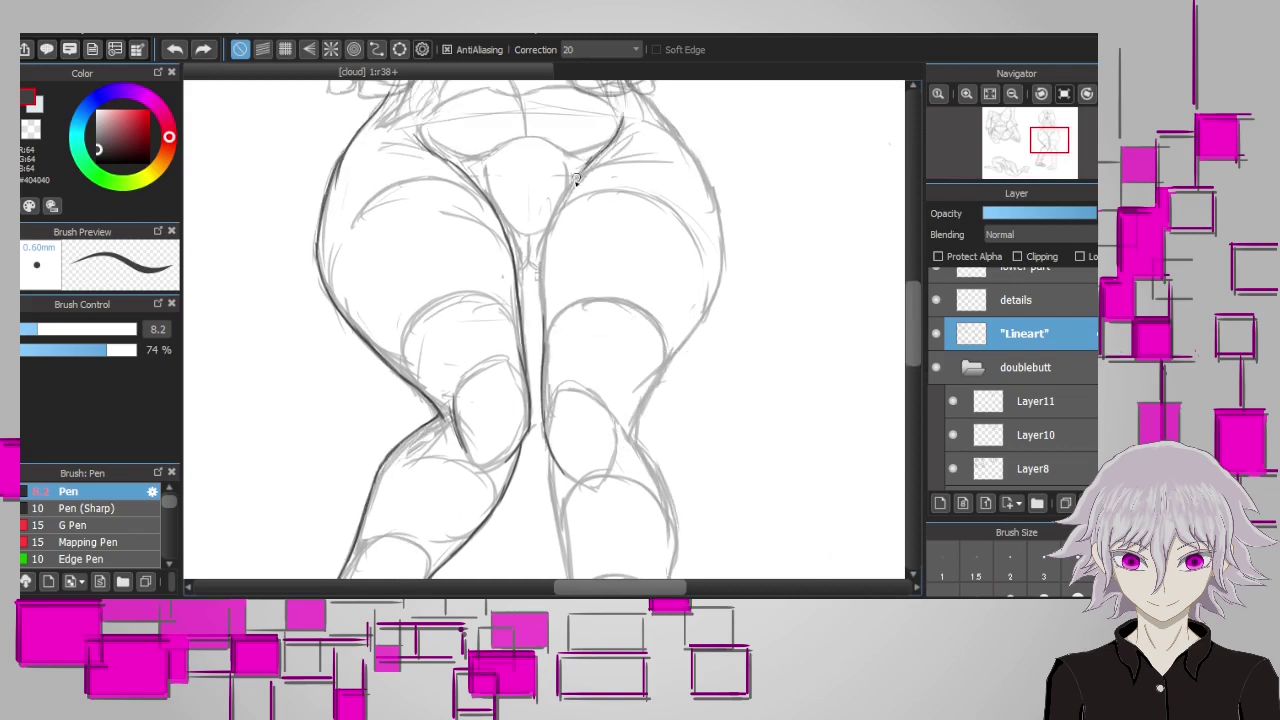
scroll(774, 320, "down", 2)
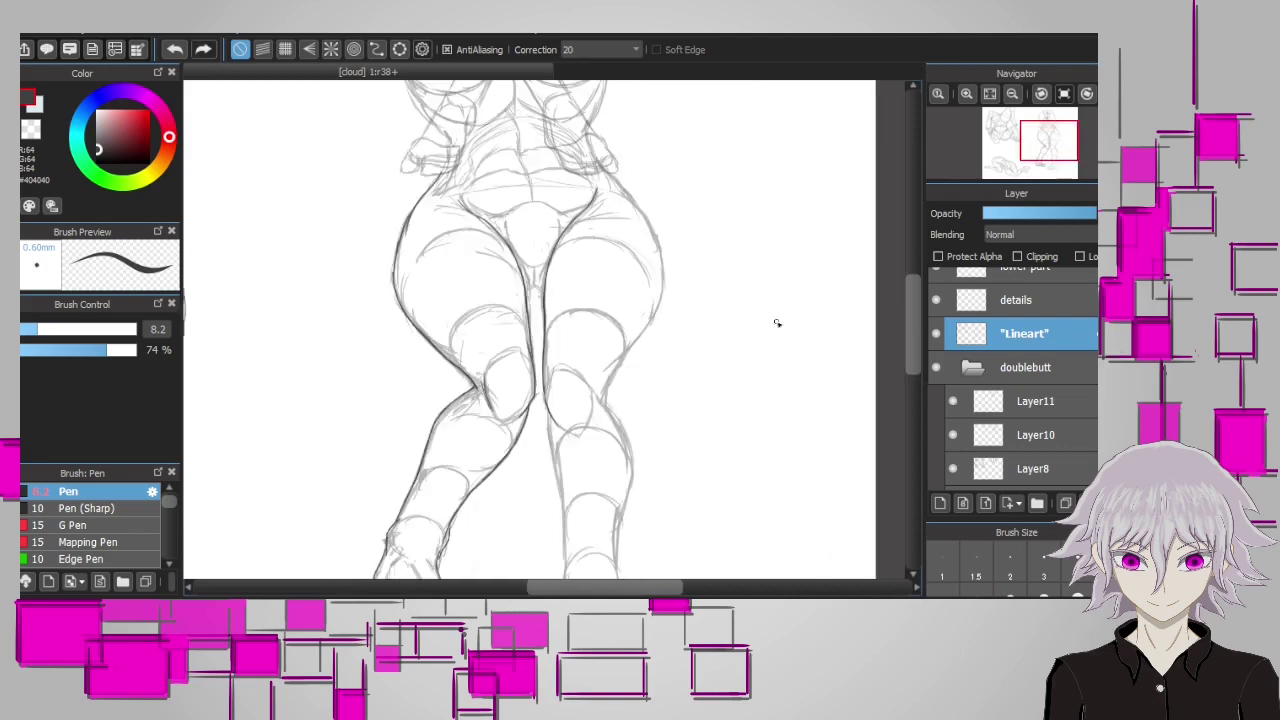
Ink the right-hand leg's outer contour from the hip down the thigh to the knee, cleaning the line above the knee
scroll(774, 320, "up", 2)
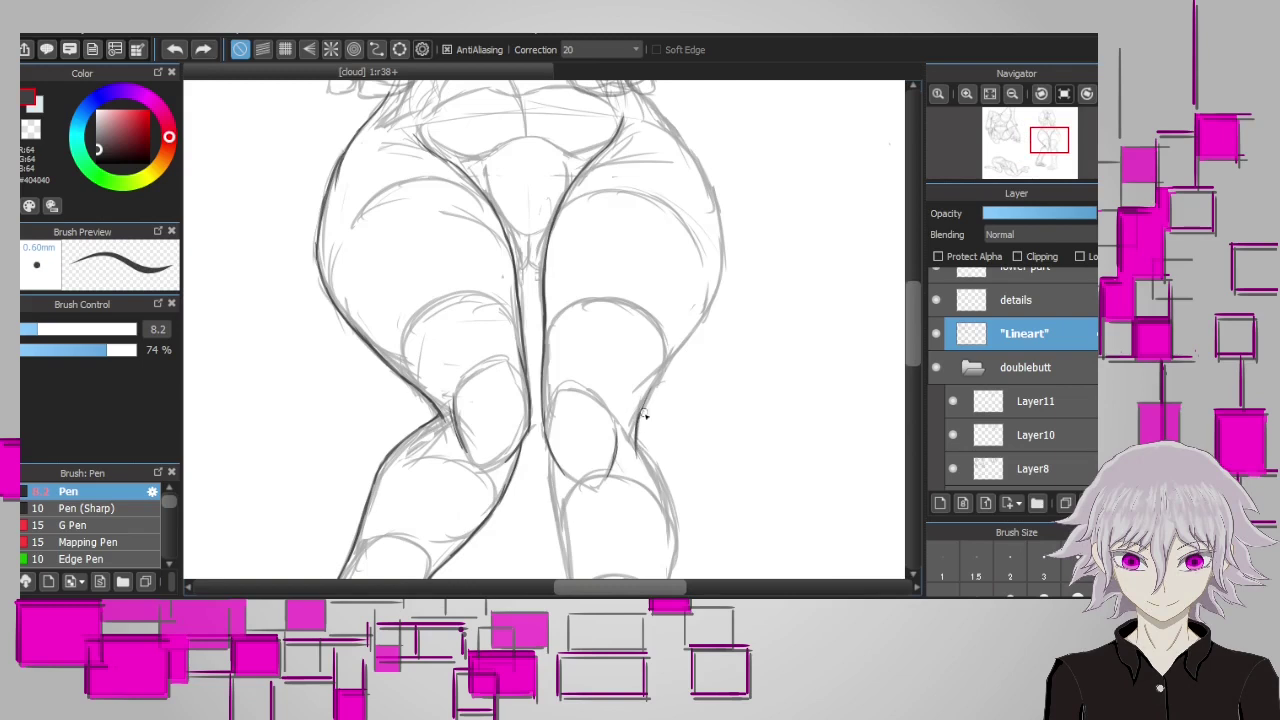
scroll(643, 172, "up", 2)
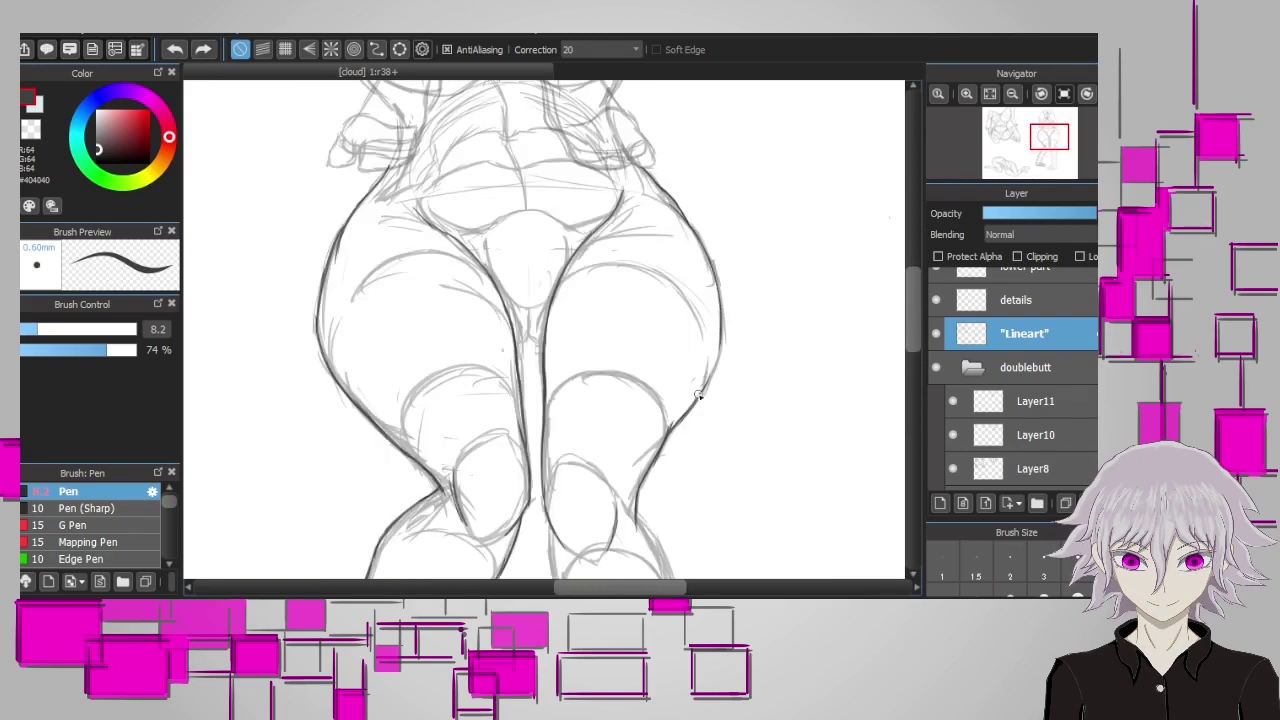
key("e")
left_click_drag(655, 458, 663, 471)
key("b")
Raise the stroke correction to 40 and ink the right-hand leg's inner and outer calf contours down to the ankle
scroll(817, 306, "down", 6)
scroll(676, 385, "down", 2)
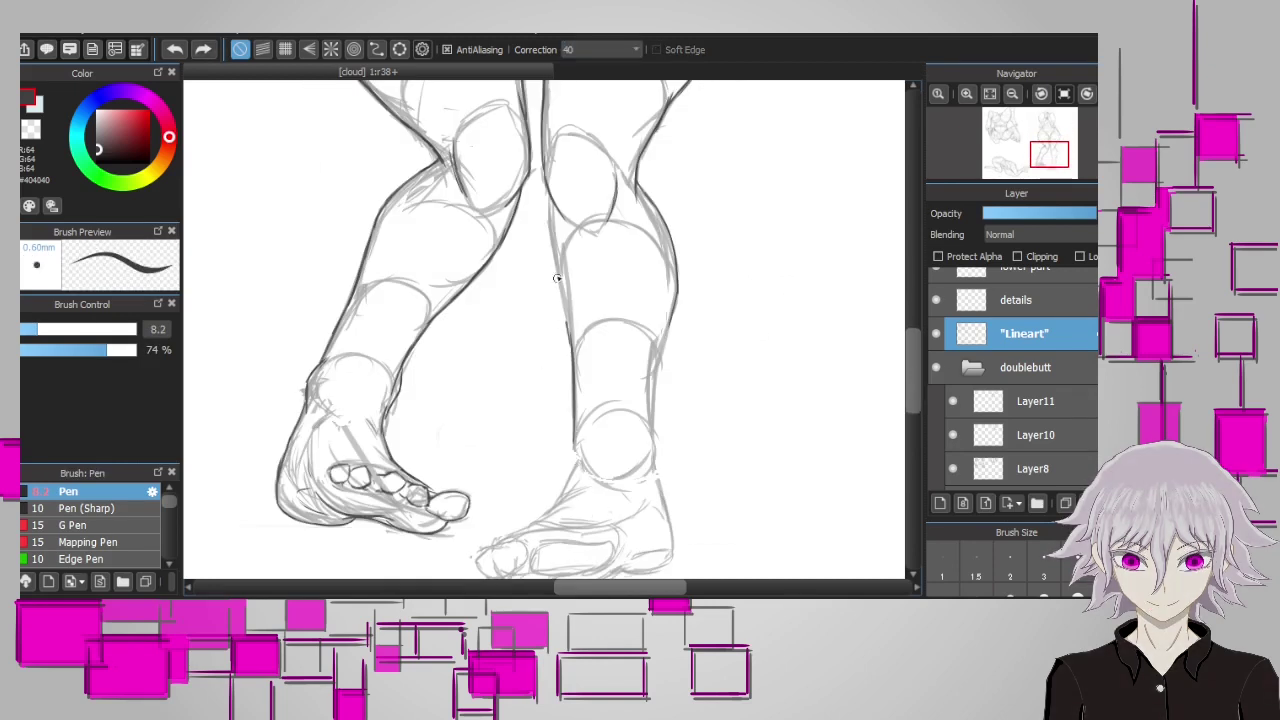
key("ctrl+z")
mouse_move(548, 212)
left_mouse_down()
mouse_move(568, 340)
mouse_move(567, 327)
left_mouse_up()
scroll(889, 365, "down", 2)
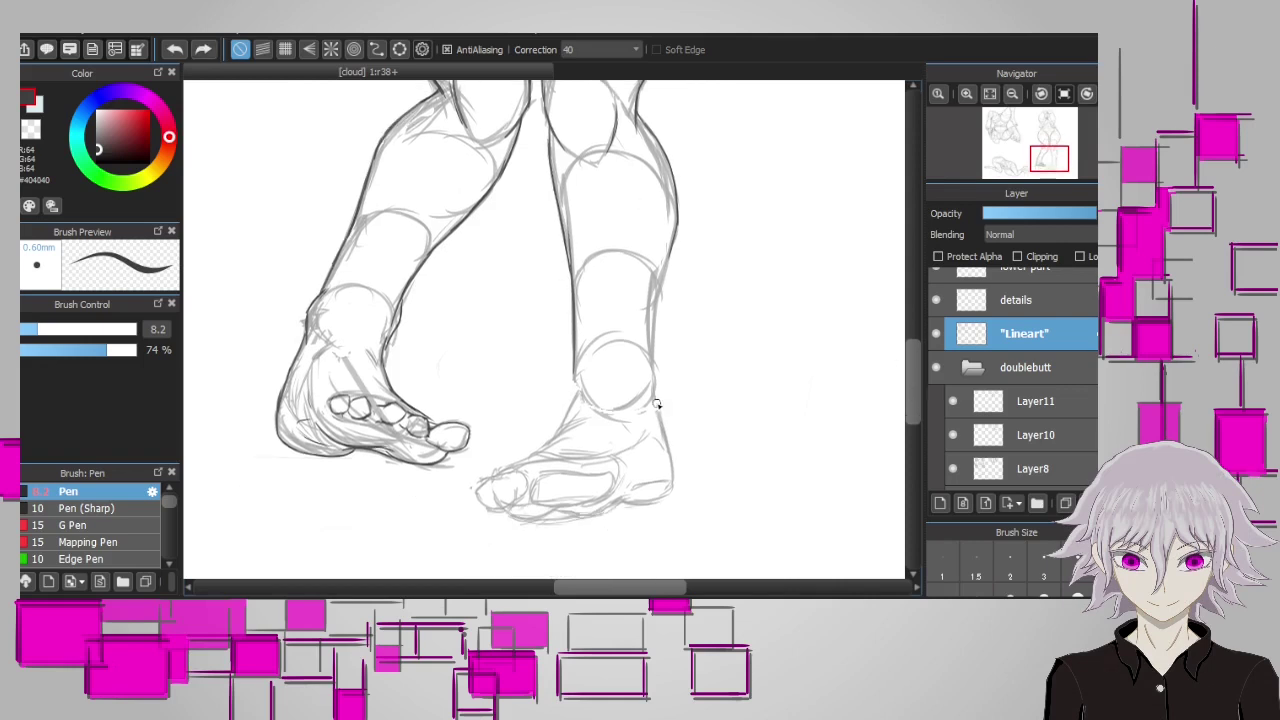
left_click_drag(652, 418, 657, 380)
scroll(617, 433, "up", 1)
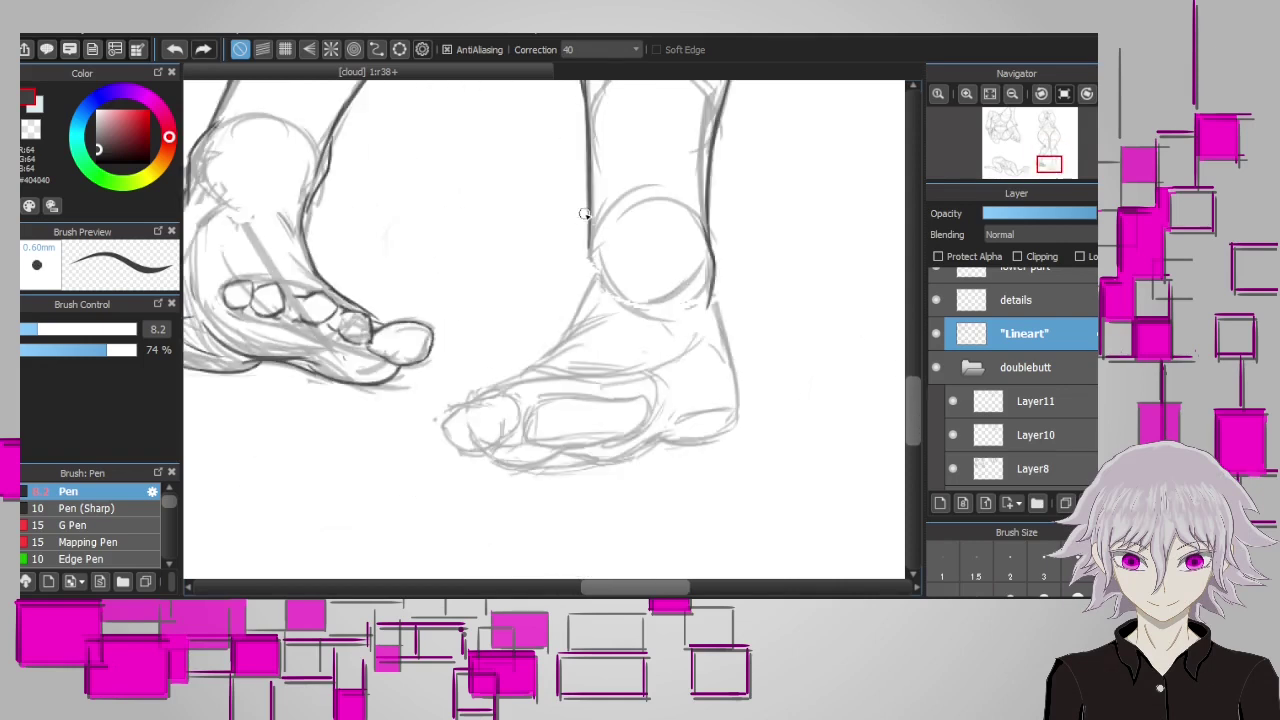
Ink the right-hand foot's instep, heel and underside contours
mouse_move(585, 213)
left_mouse_down()
mouse_move(588, 264)
mouse_move(556, 348)
left_mouse_up()
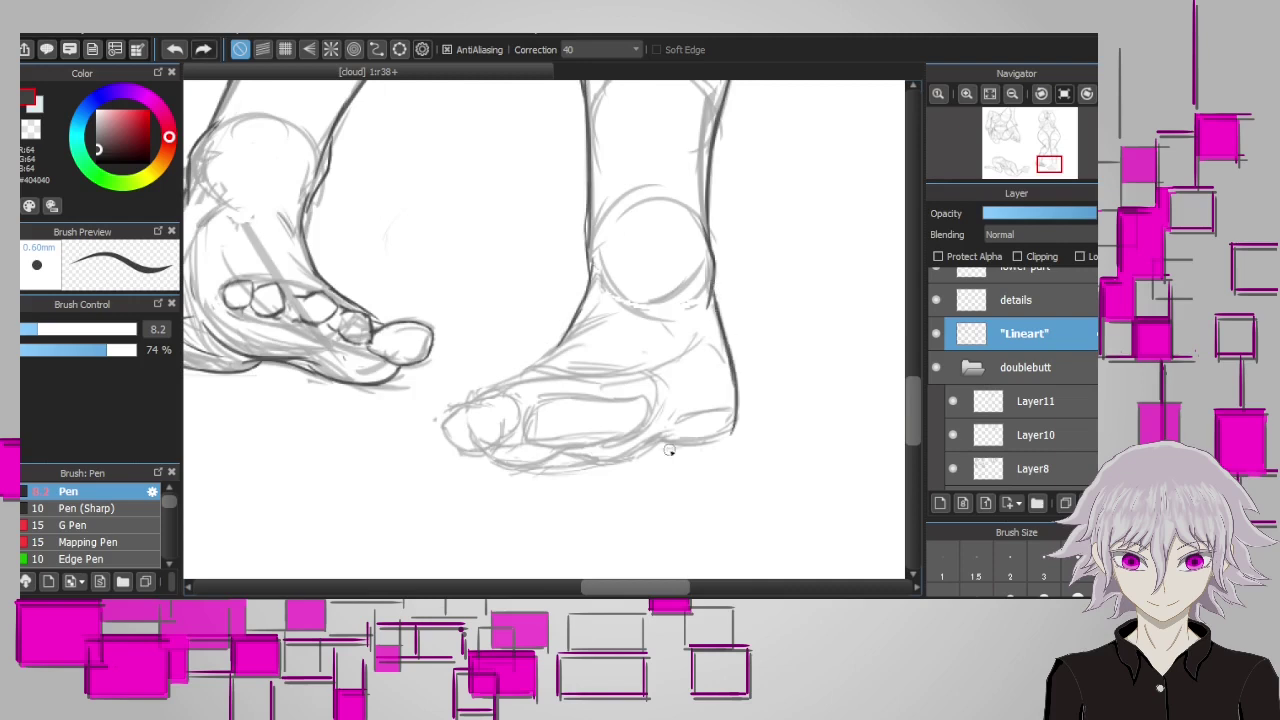
left_click_drag(669, 450, 724, 365)
mouse_move(546, 381)
left_mouse_down()
mouse_move(645, 381)
mouse_move(735, 345)
mouse_move(792, 343)
left_mouse_up()
left_click_drag(910, 407, 910, 400)
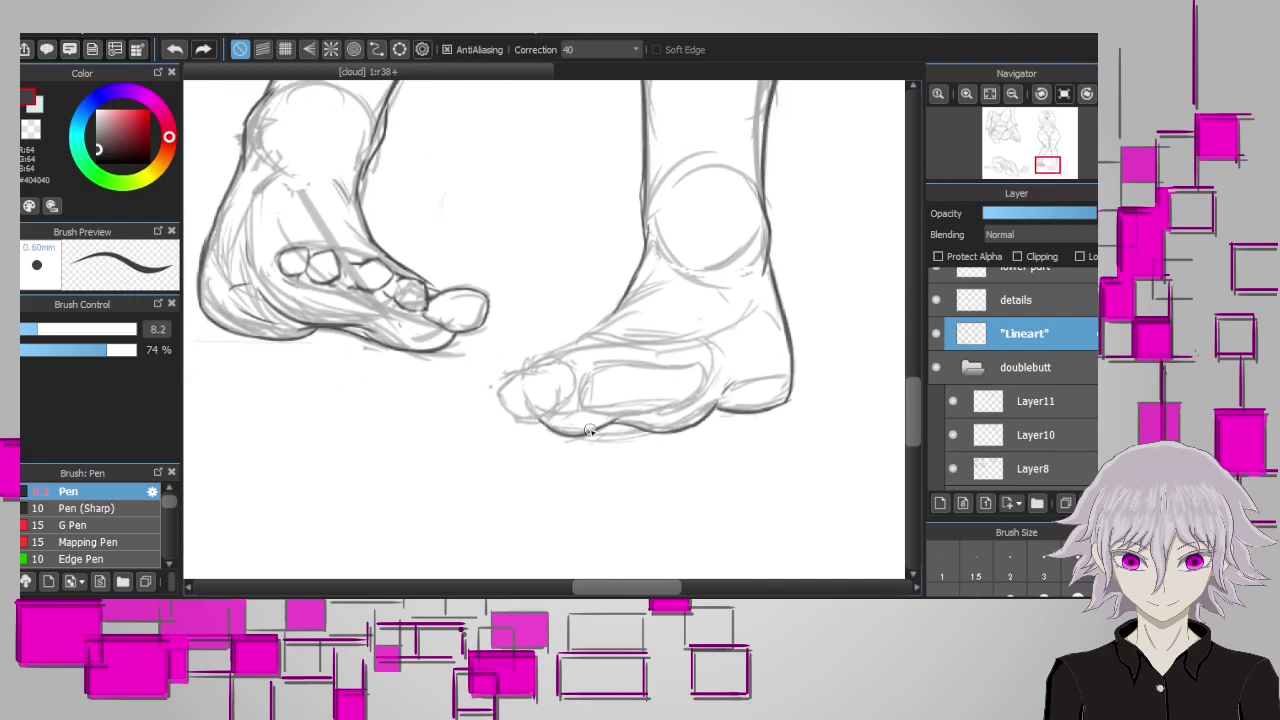
Outline the right-hand foot's big toe and join it to the instep contour
left_click_drag(499, 387, 532, 421)
left_click_drag(535, 371, 570, 388)
key("e")
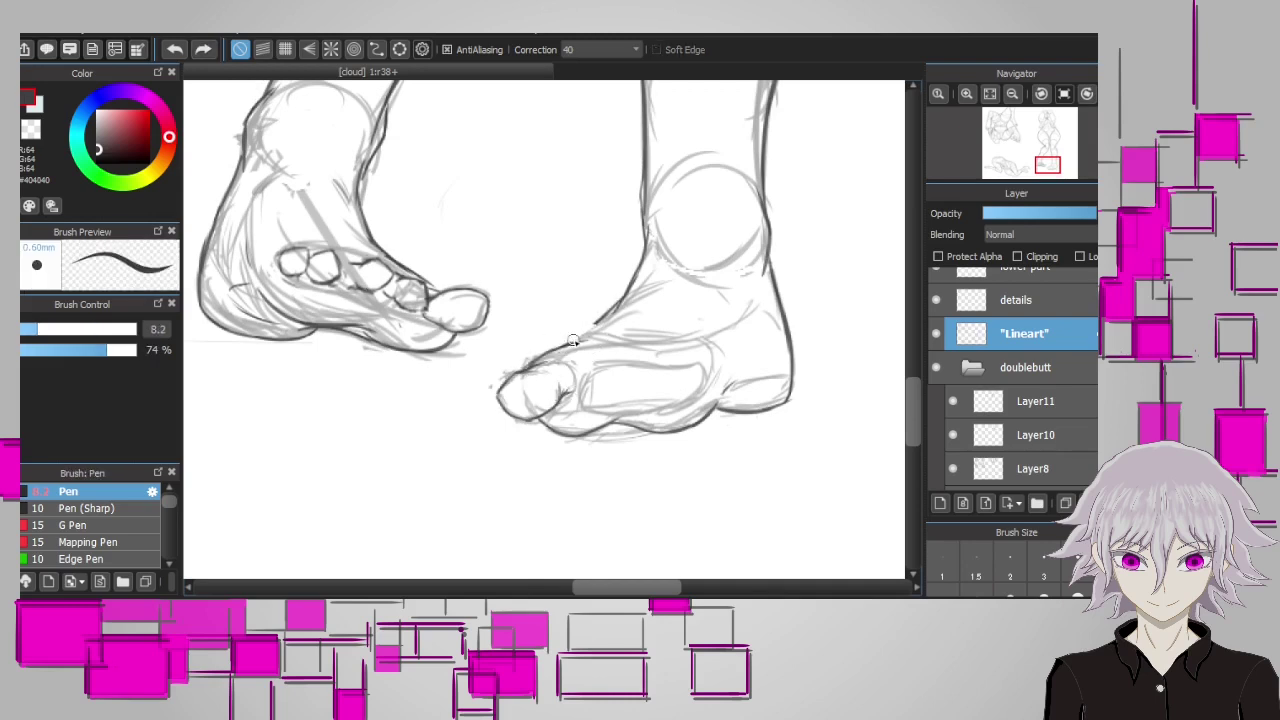
scroll(575, 345, "up", 1)
key("b")
scroll(545, 300, "down", 1)
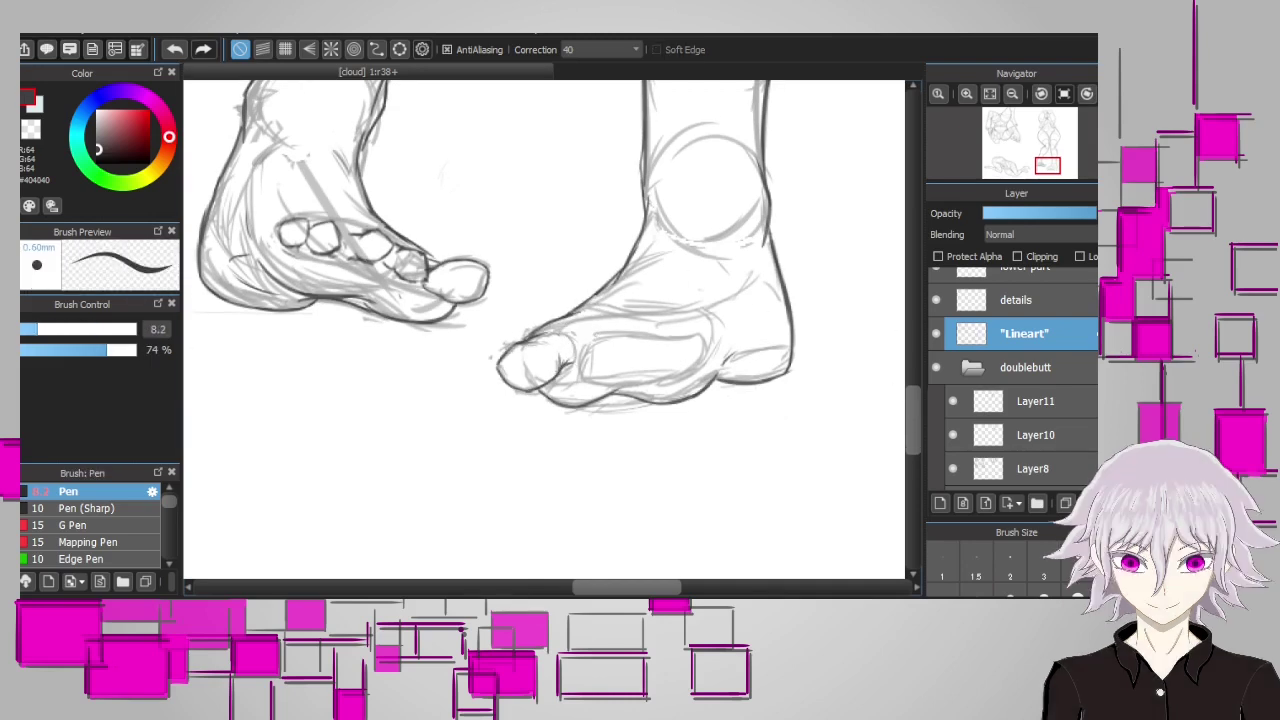
Compare the foot with the "Lineart" layer hidden and shown, and clean up the right-hand foot's big toe contour
scroll(545, 300, "up", 1)
left_click(938, 335)
left_click(938, 335)
key("e")
mouse_move(500, 370)
left_mouse_down()
mouse_move(514, 400)
mouse_move(510, 352)
left_mouse_up()
key("b")
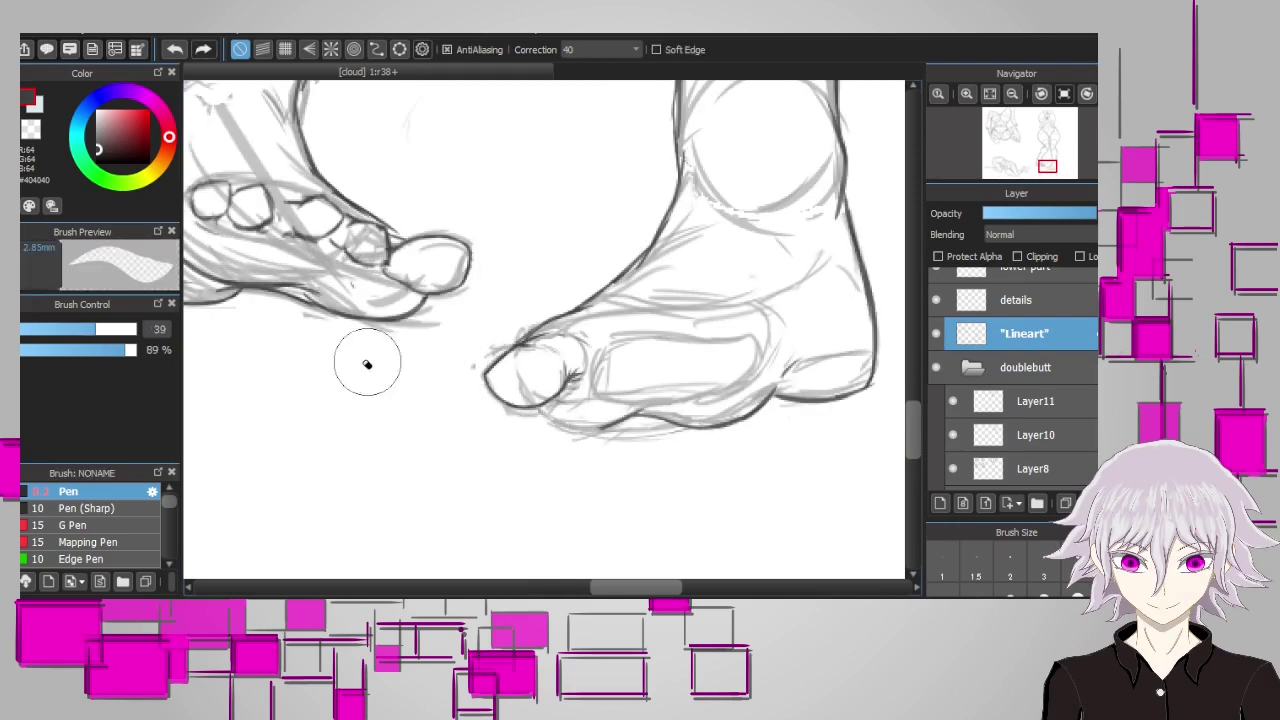
Ink the smaller toes of the right-hand foot, erasing and redrawing their curves so they overlap
mouse_move(654, 381)
left_mouse_down()
mouse_move(524, 376)
mouse_move(545, 405)
mouse_move(526, 366)
left_mouse_up()
key("ctrl+z")
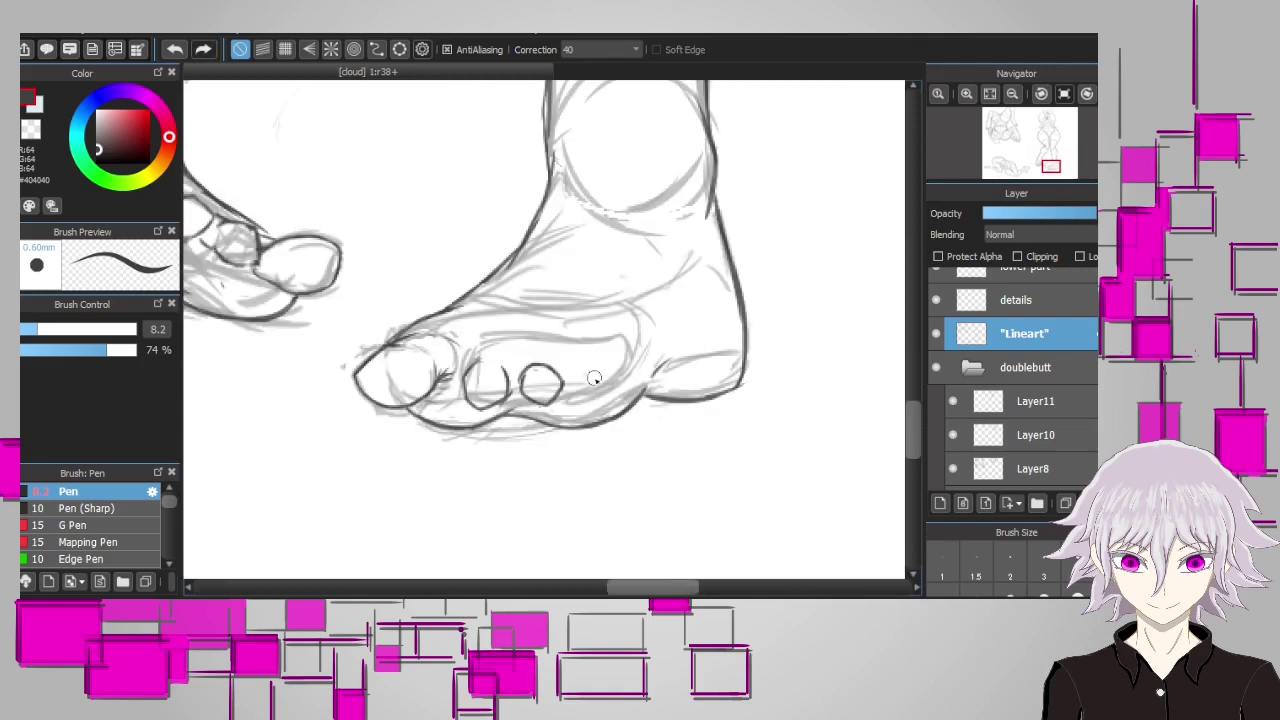
left_click_drag(591, 390, 630, 350)
left_click_drag(478, 345, 612, 376)
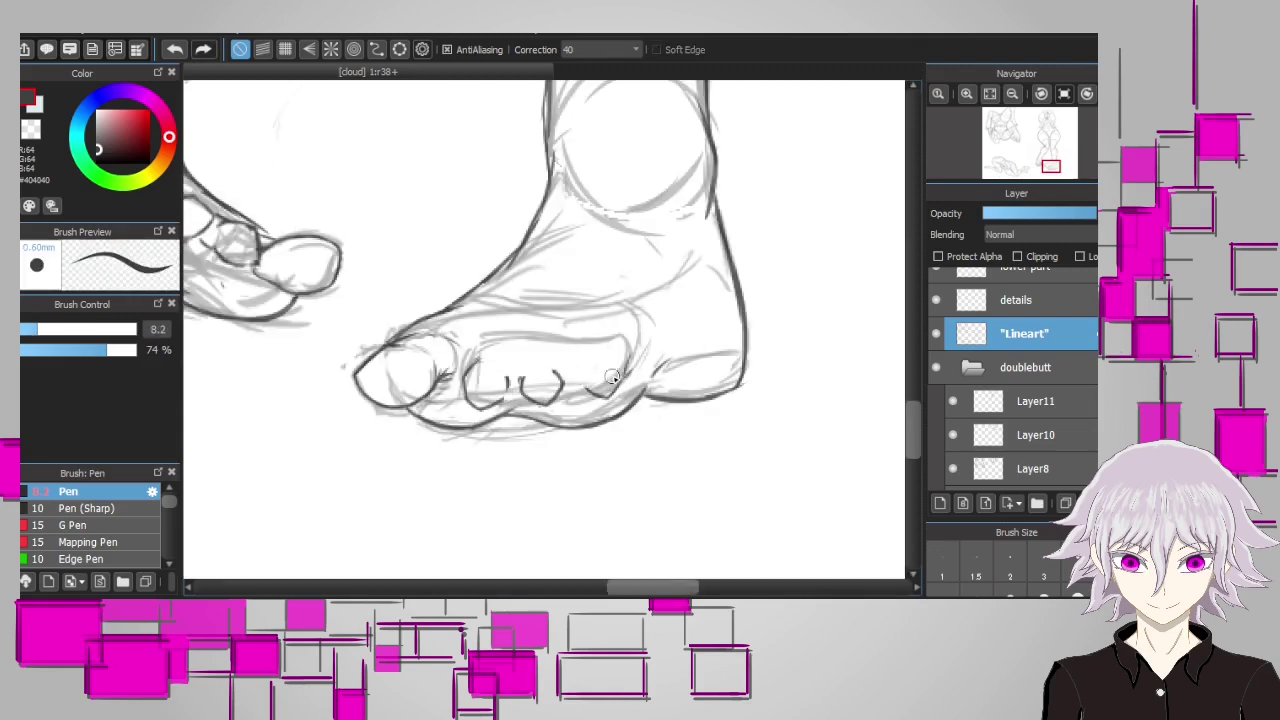
key("e")
key("b")
mouse_move(510, 372)
left_mouse_down()
mouse_move(580, 371)
mouse_move(563, 402)
mouse_move(625, 355)
mouse_move(560, 372)
left_mouse_up()
key("e")
key("b")
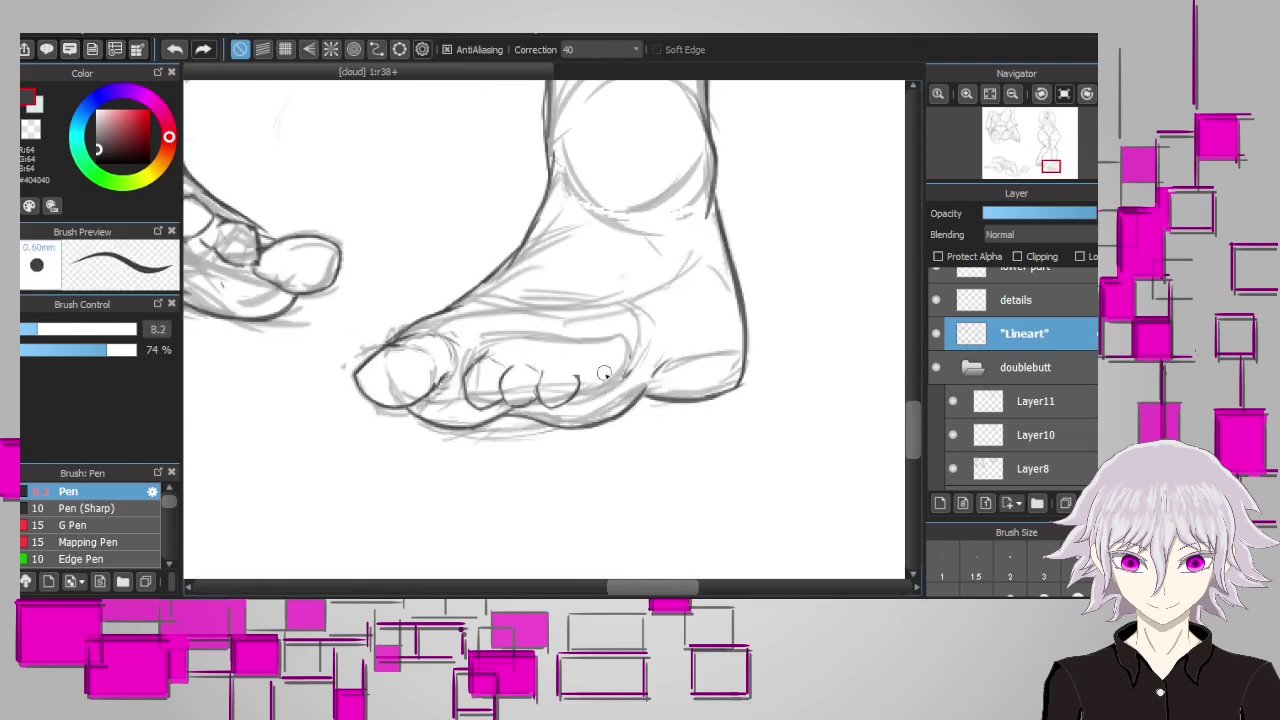
Lasso the right-hand foot's smaller toes and transform them to fit the sketched toe area
key("m")
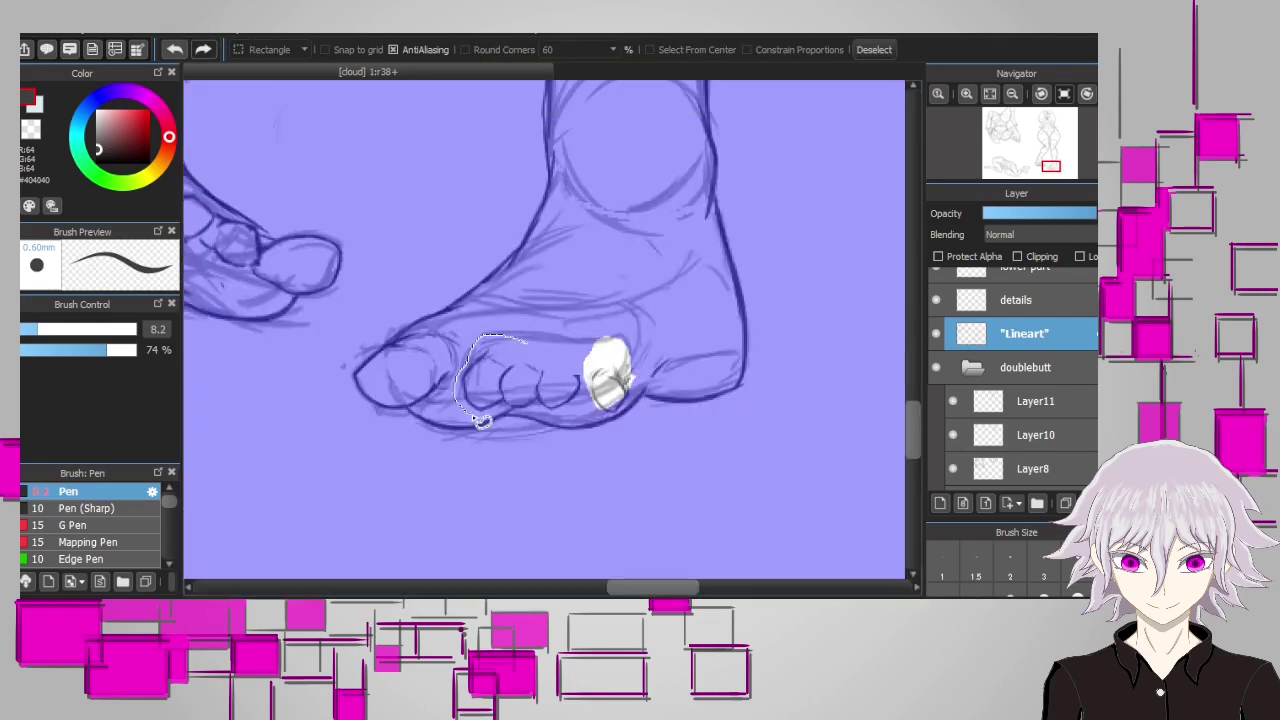
left_click_drag(480, 418, 636, 336)
key("ctrl+t")
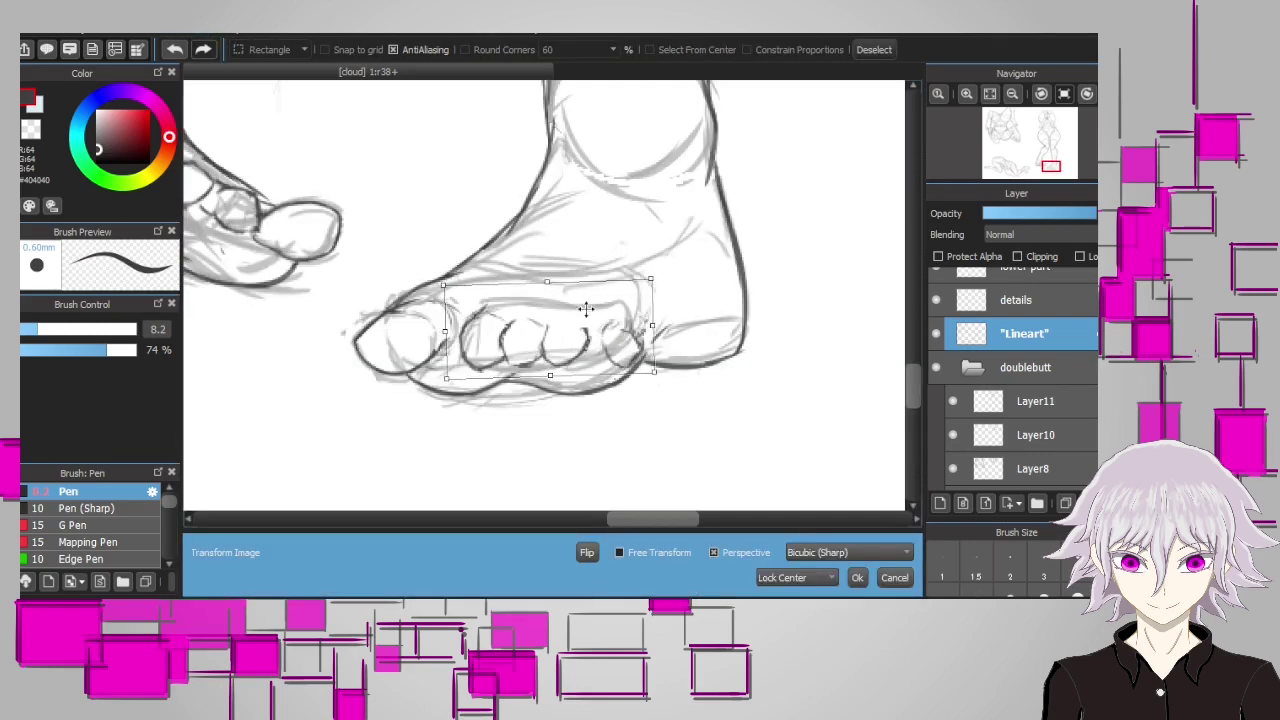
key("Return")
key("ctrl+d")
key("ctrl+minus")
Hide the doublebutt sketch and erase the stray marks around the right-hand foot's toes
left_click(936, 367)
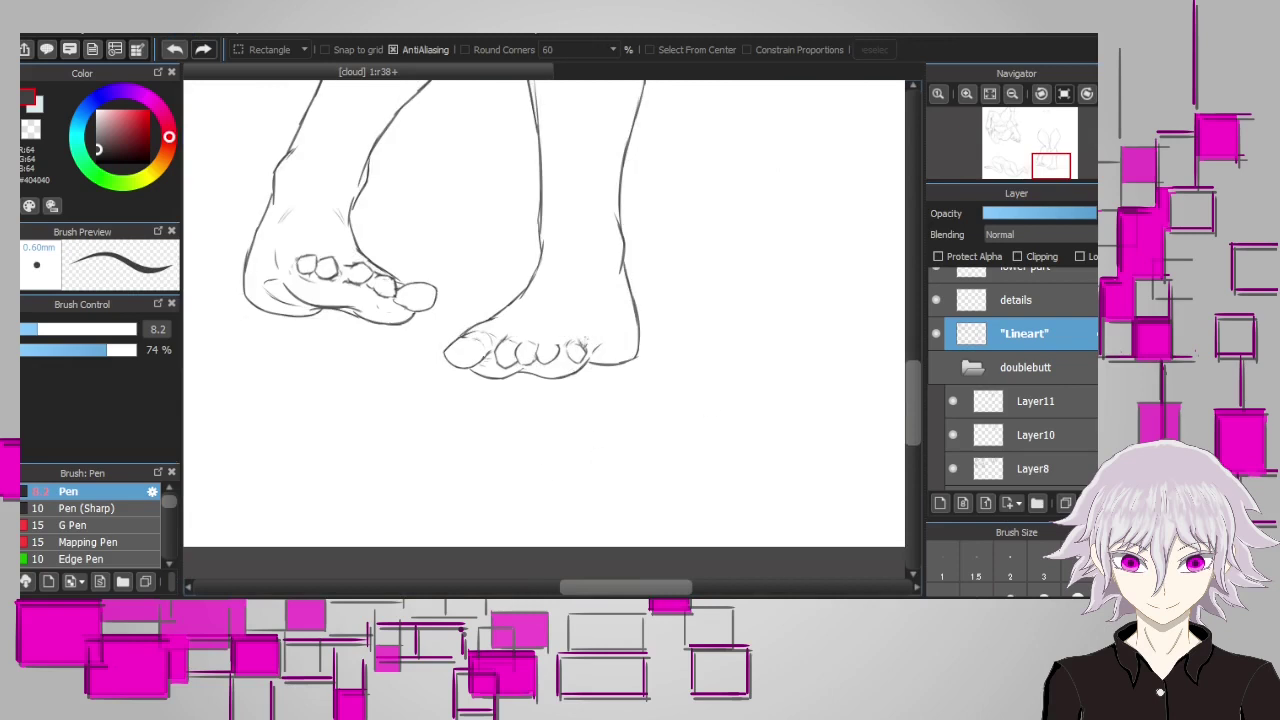
key("b")
left_click_drag(672, 380, 724, 404)
key("ctrl+z")
key("ctrl+plus")
mouse_move(481, 356)
left_mouse_down()
mouse_move(514, 366)
mouse_move(500, 378)
left_mouse_up()
key("ctrl+minus")
key("ctrl+plus")
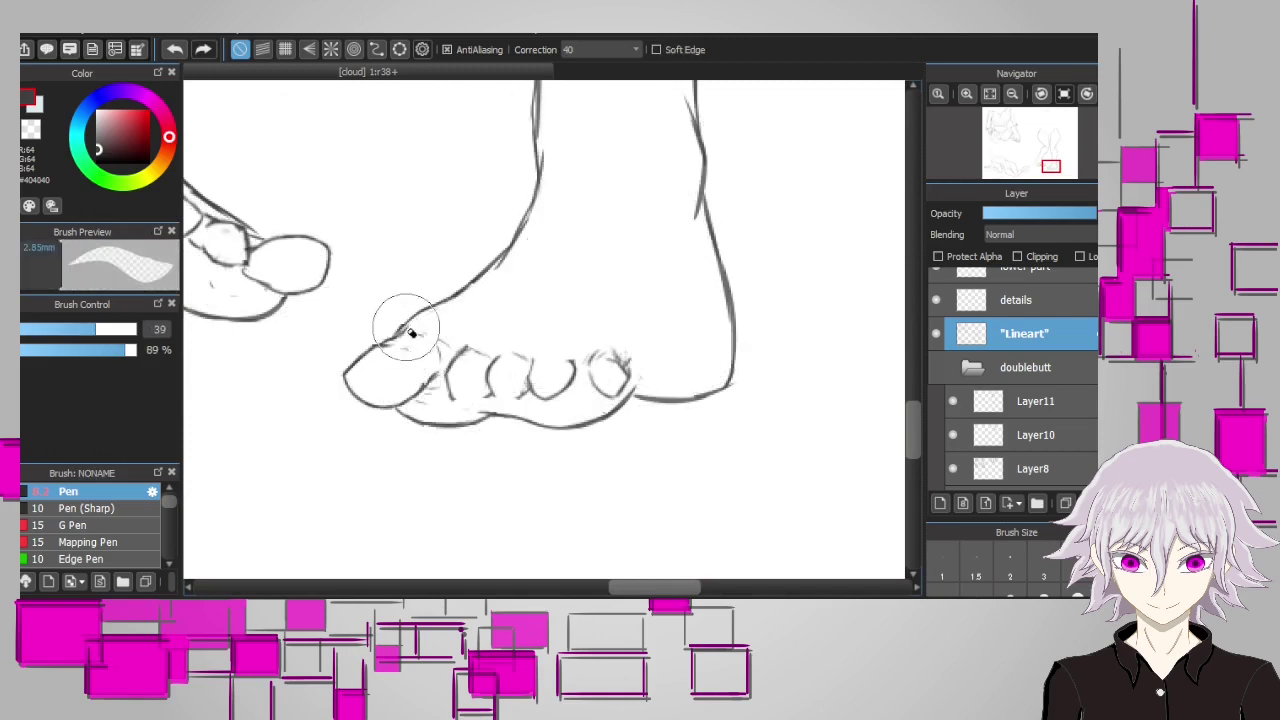
Add the crease in front of the right-hand foot's heel and close the tops of the smaller toes
mouse_move(400, 323)
left_mouse_down()
mouse_move(435, 356)
mouse_move(482, 349)
mouse_move(672, 402)
left_mouse_up()
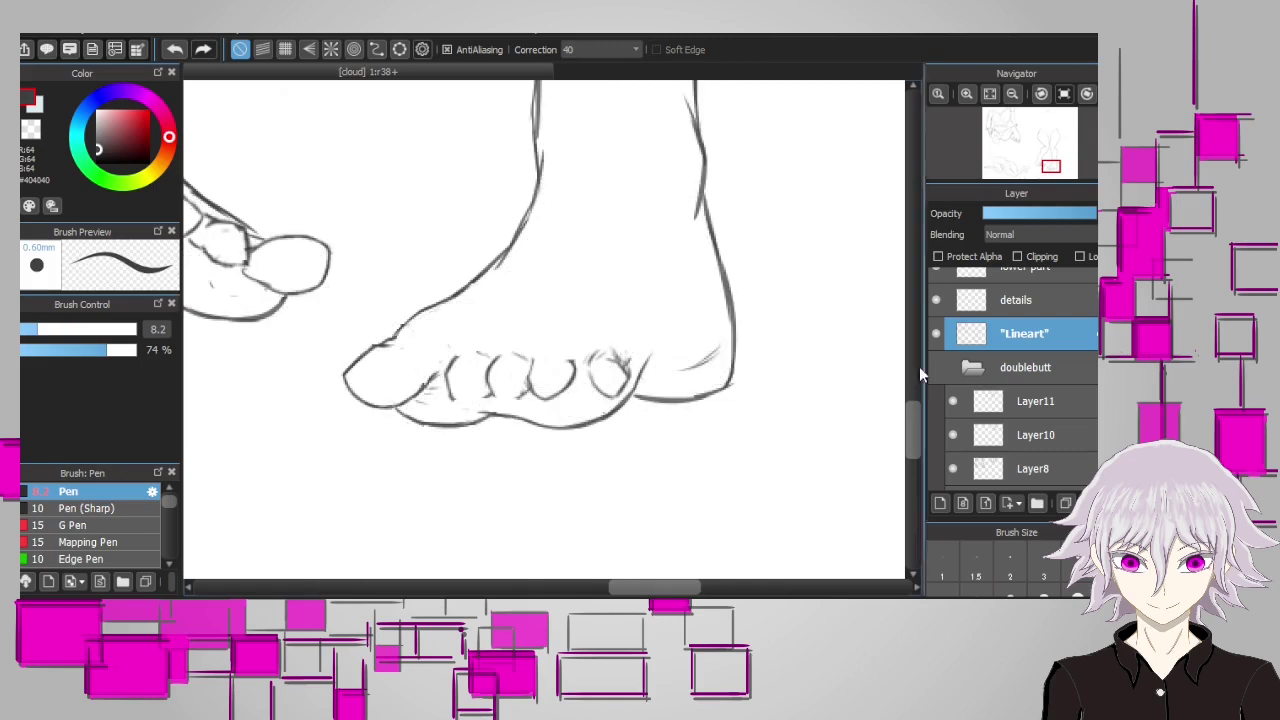
left_click_drag(679, 361, 704, 341)
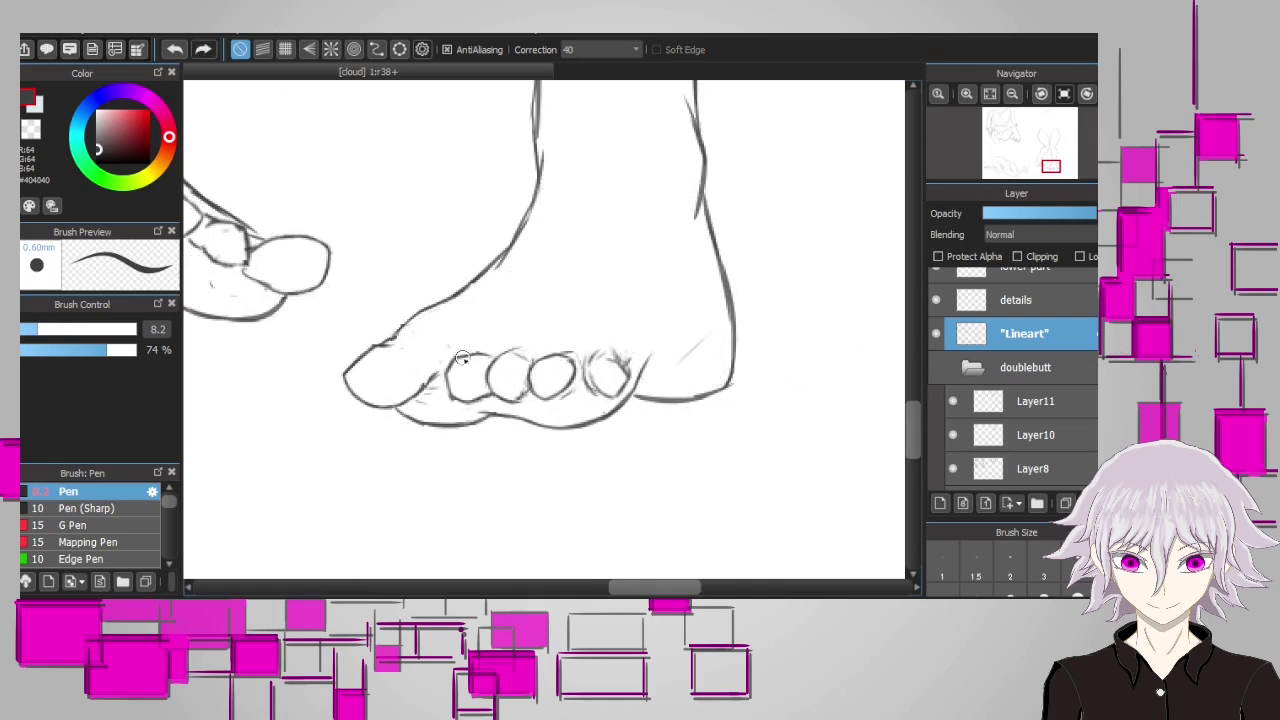
left_click_drag(411, 326, 430, 382)
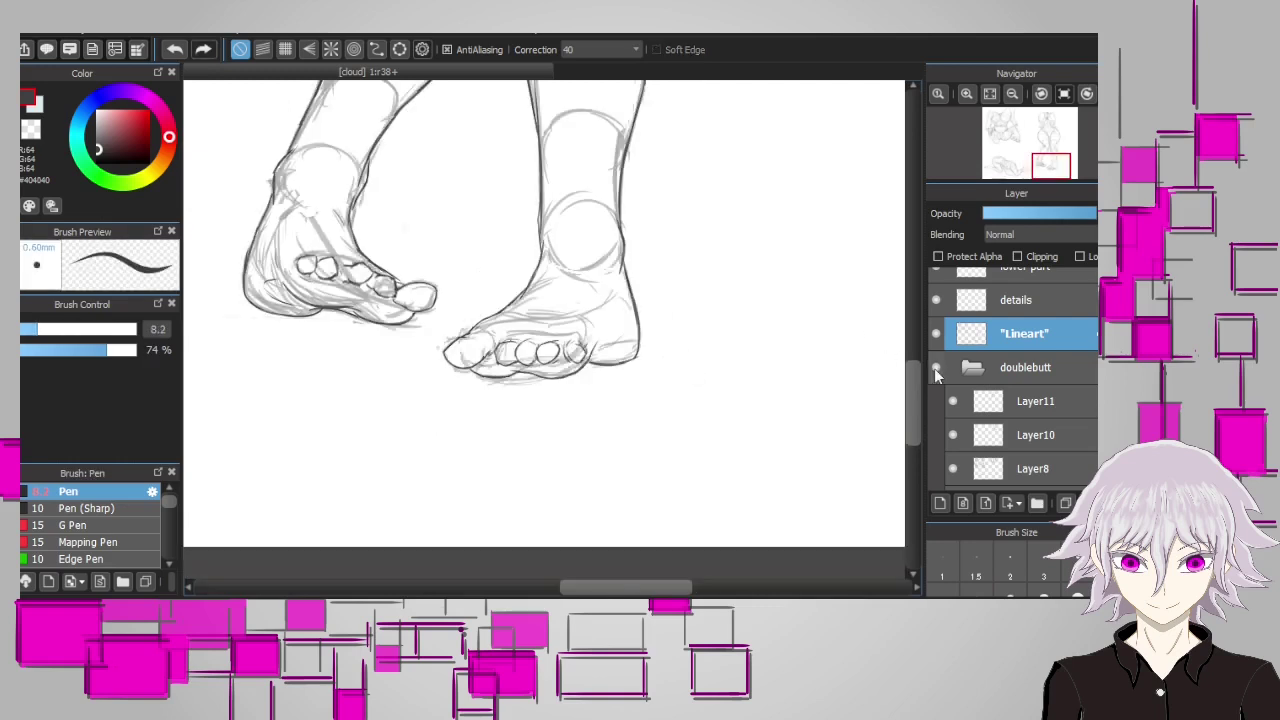
Compare the foot against the sketch, and select the smaller toes to shift them slightly toward the big toe
left_click(936, 335)
left_click(936, 336)
scroll(546, 340, "up", 4)
key("m")
left_click_drag(442, 322, 630, 408)
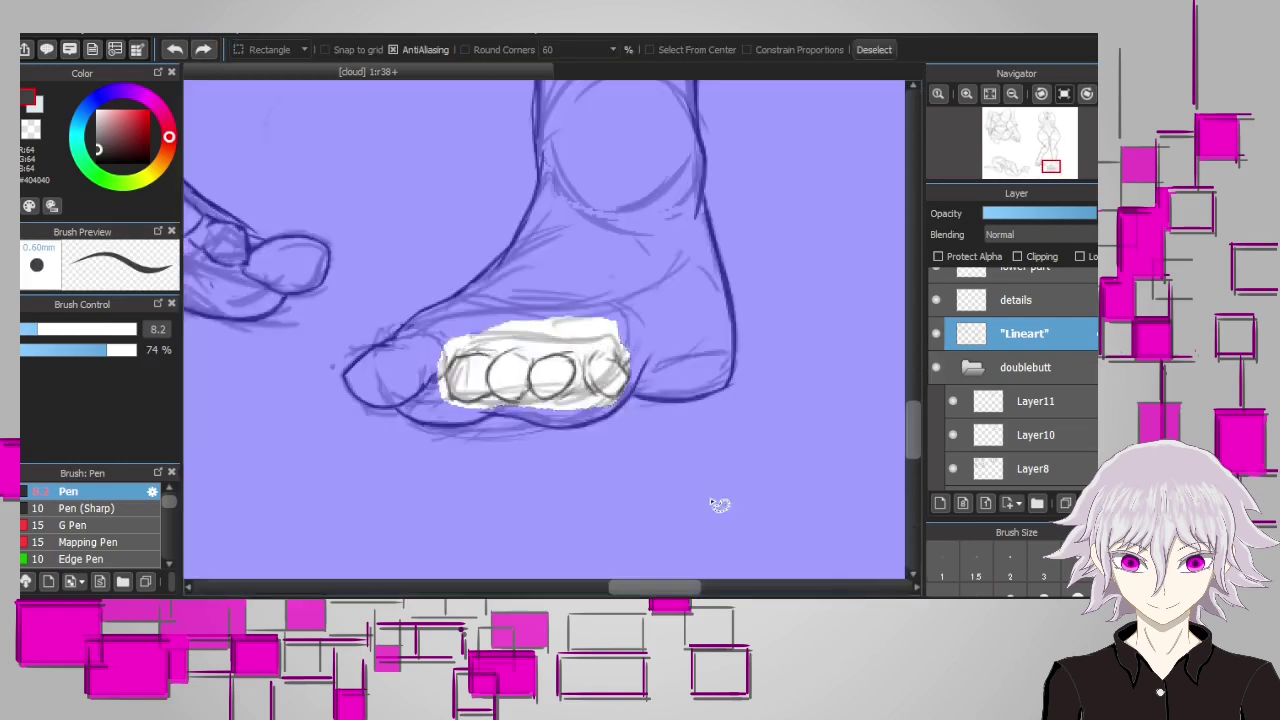
key("ctrl+d")
scroll(714, 520, "down", 2)
scroll(471, 349, "up", 2)
Undo the instep line above the right-hand foot's big toe and ink it again
key("b")
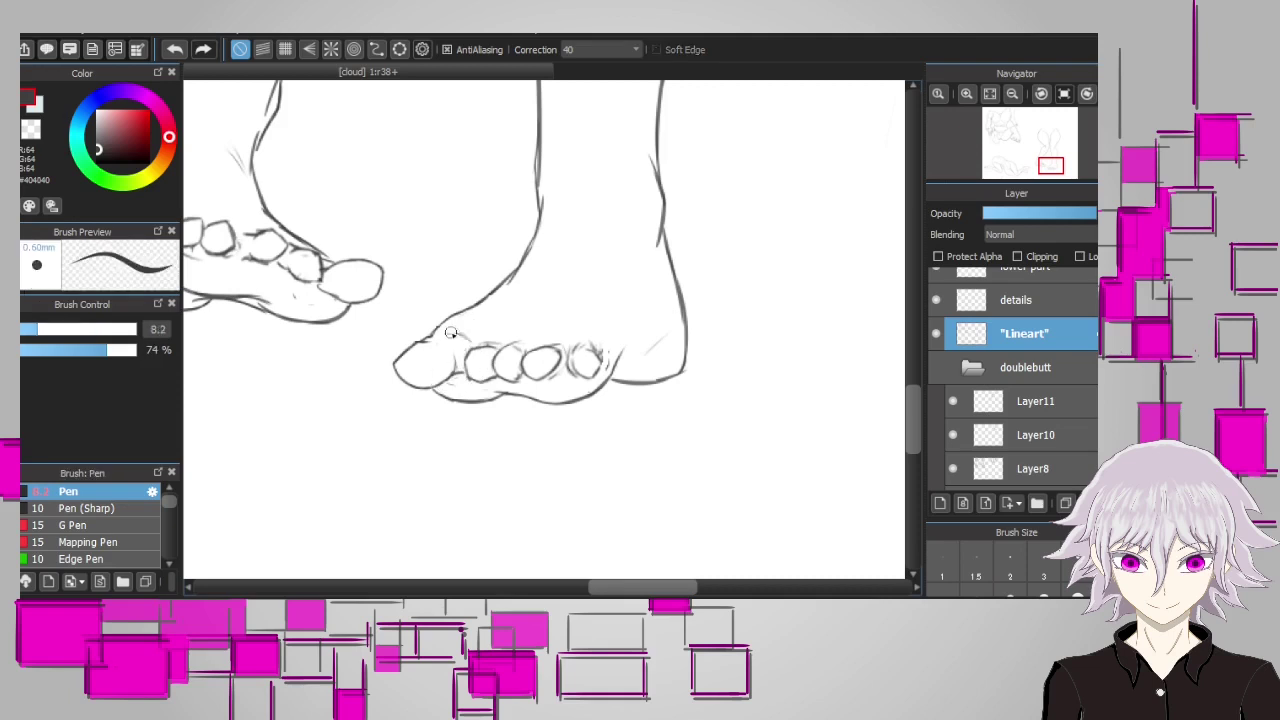
key("ctrl+z")
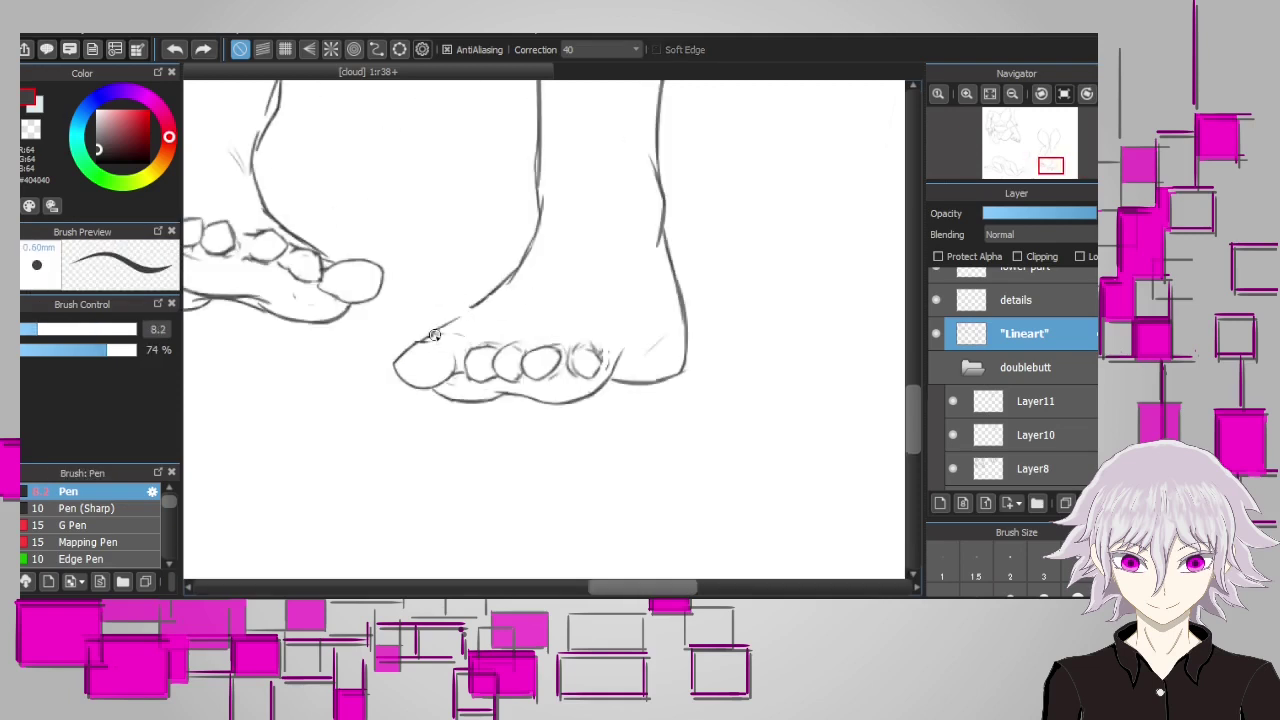
left_click_drag(430, 338, 492, 295)
Ink the rounded pelvis contour between the thighs, undoing stray strokes, and review the whole lineart with the sketch hidden
scroll(600, 400, "down", 3)
scroll(659, 561, "up", 2)
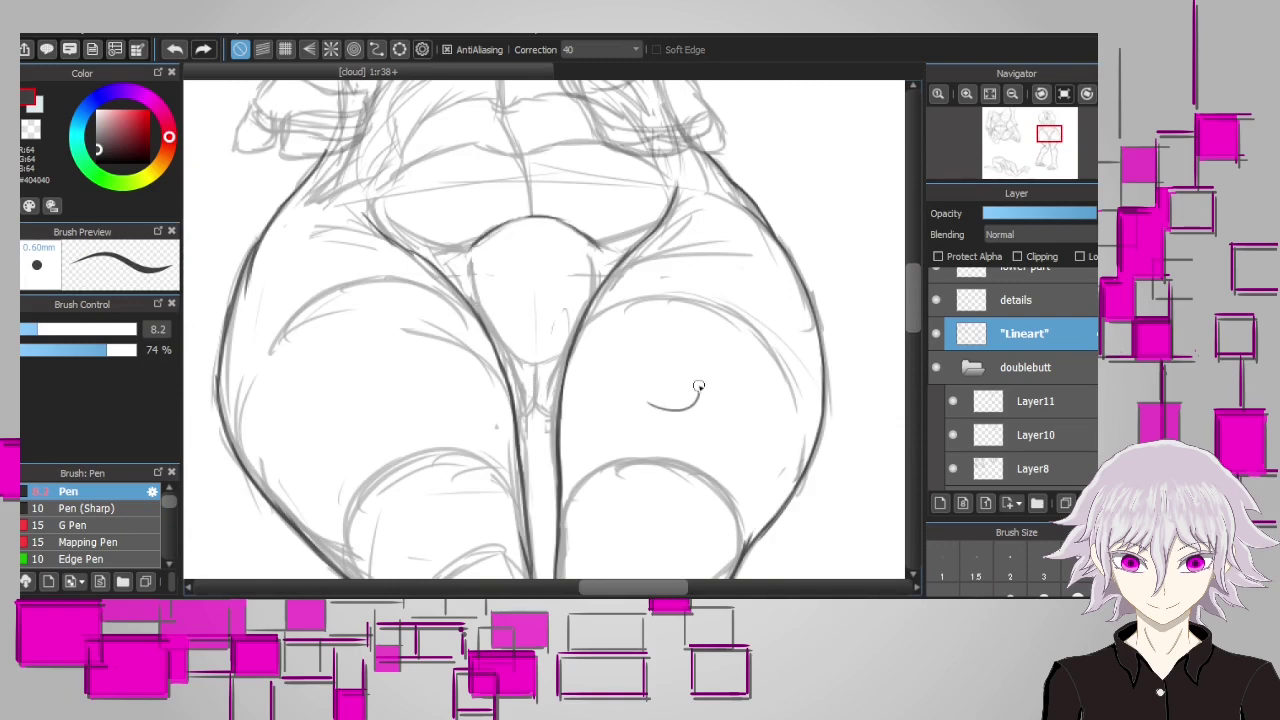
mouse_move(699, 386)
left_mouse_down()
mouse_move(690, 330)
mouse_move(726, 405)
left_mouse_up()
key("ctrl+z")
key("ctrl+z")
key("ctrl+z")
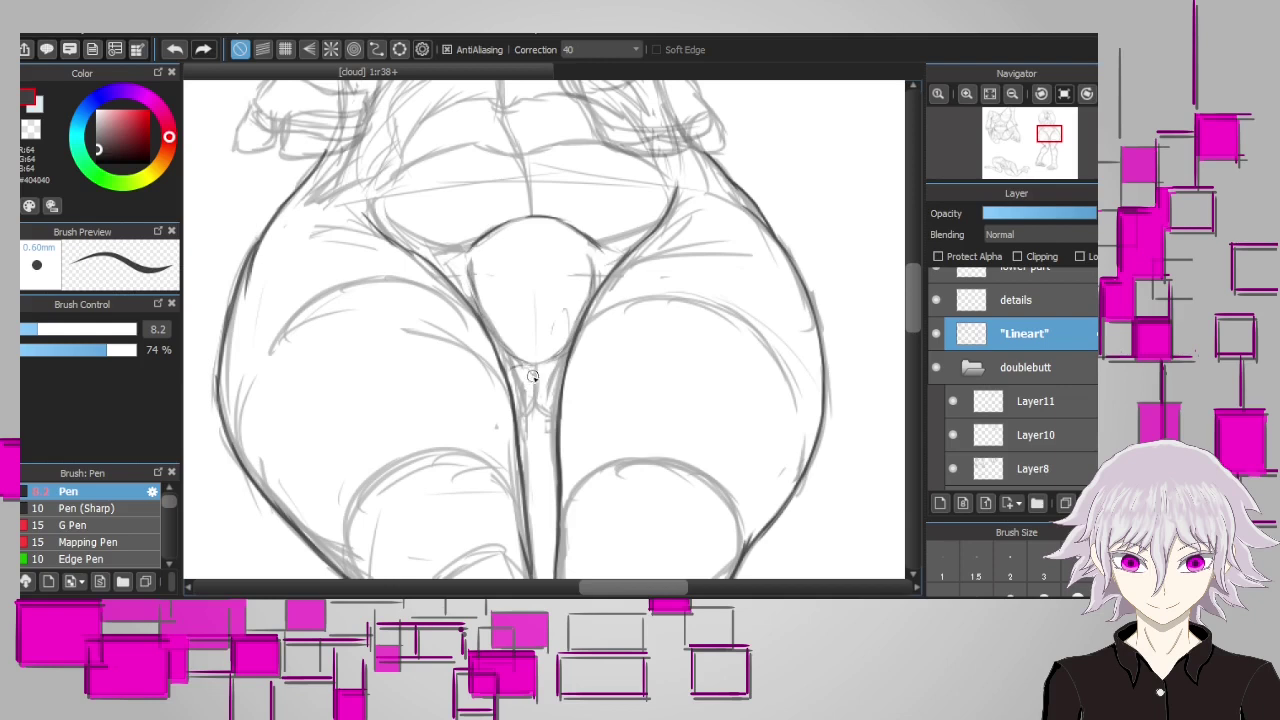
scroll(536, 379, "down", 4)
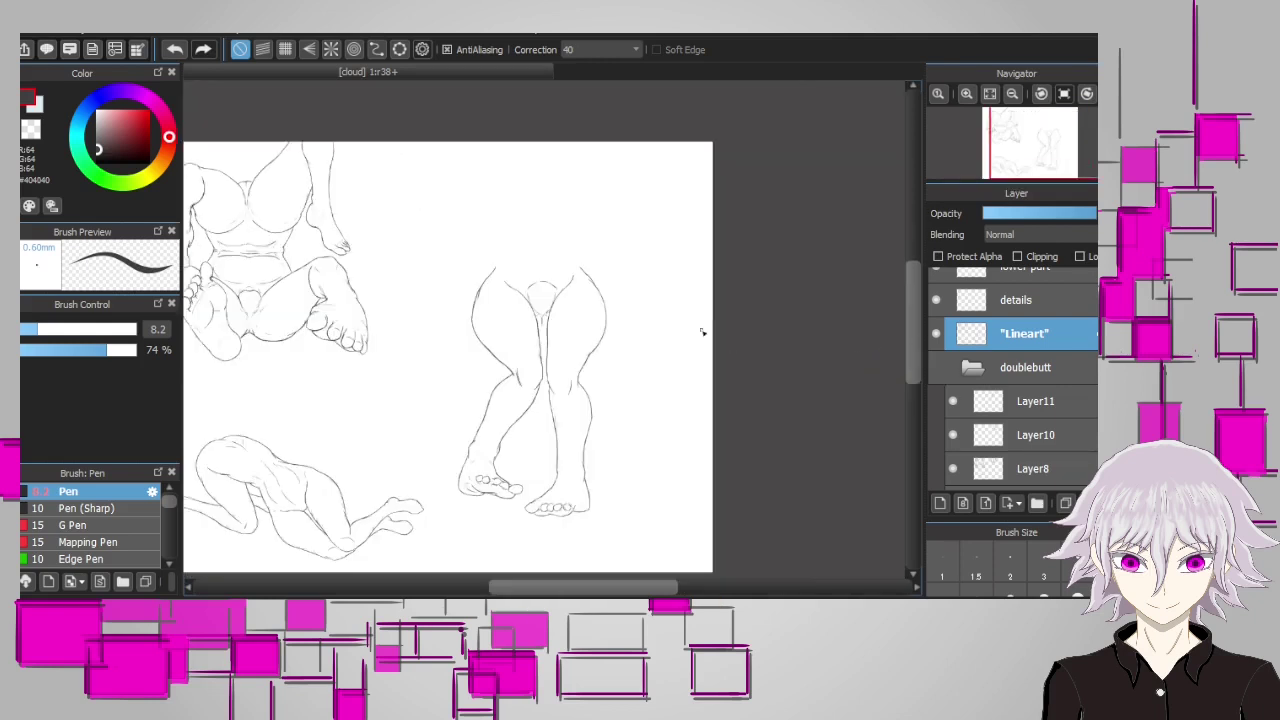
Ink the small curves between the thighs, the belly contour and its centre line on the "Lineart" layer over the sketch
scroll(515, 309, "up", 4)
left_click_drag(516, 310, 555, 316)
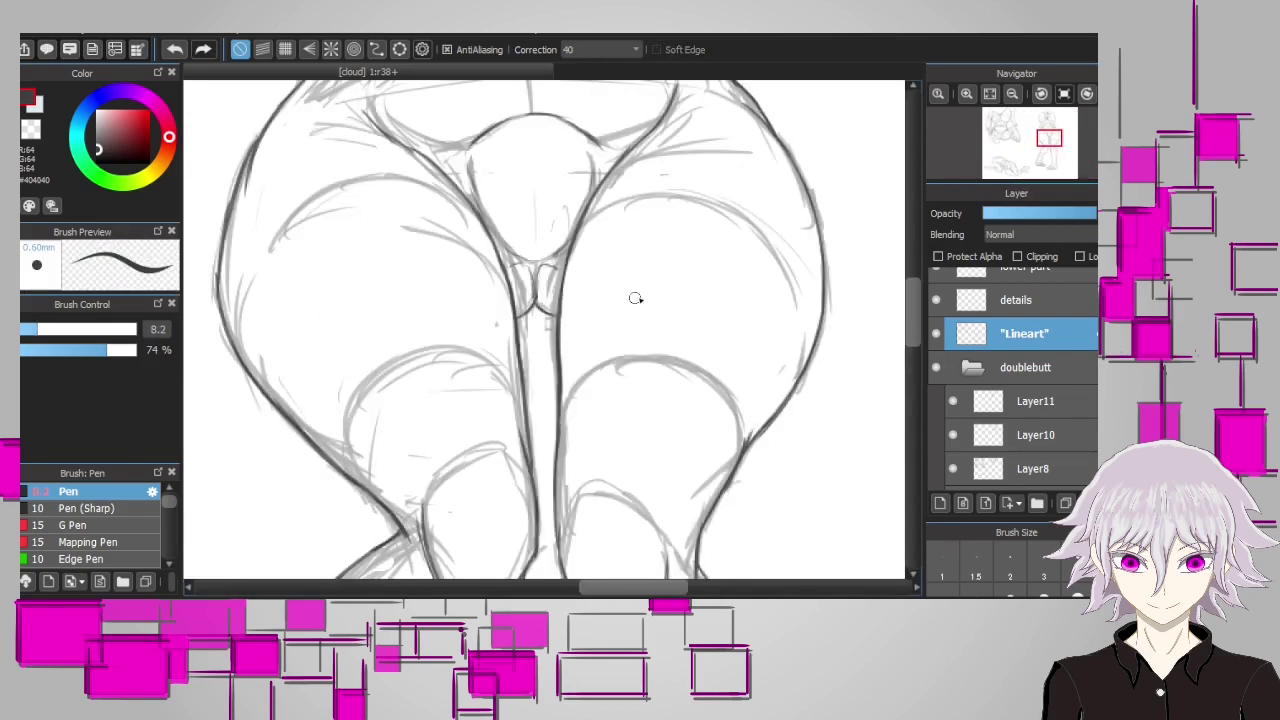
scroll(635, 298, "down", 3)
scroll(395, 332, "up", 2)
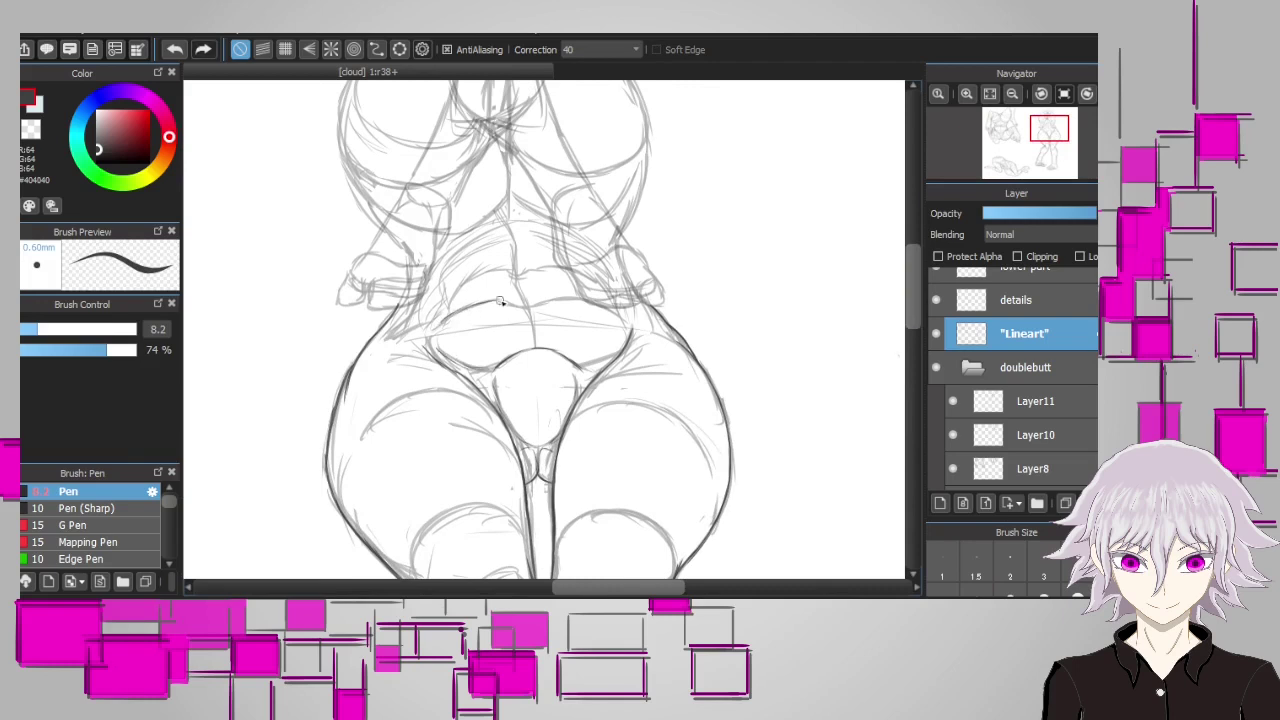
scroll(556, 298, "up", 1)
scroll(507, 246, "down", 1)
left_click_drag(498, 317, 534, 395)
scroll(857, 289, "down", 1)
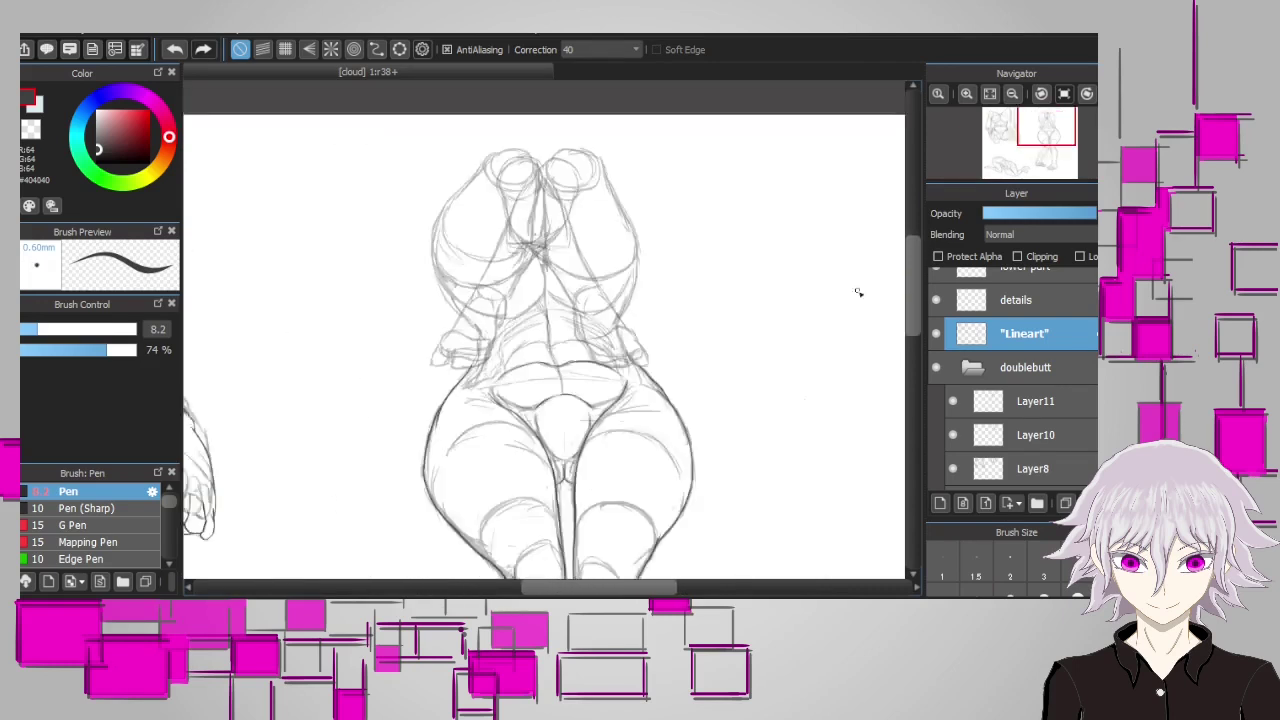
Hide sketch layers Layer10 and Layer11 and ink the left waist and the lower left side of the upper figure
scroll(745, 378, "up", 1)
scroll(871, 309, "up", 1)
scroll(457, 443, "up", 1)
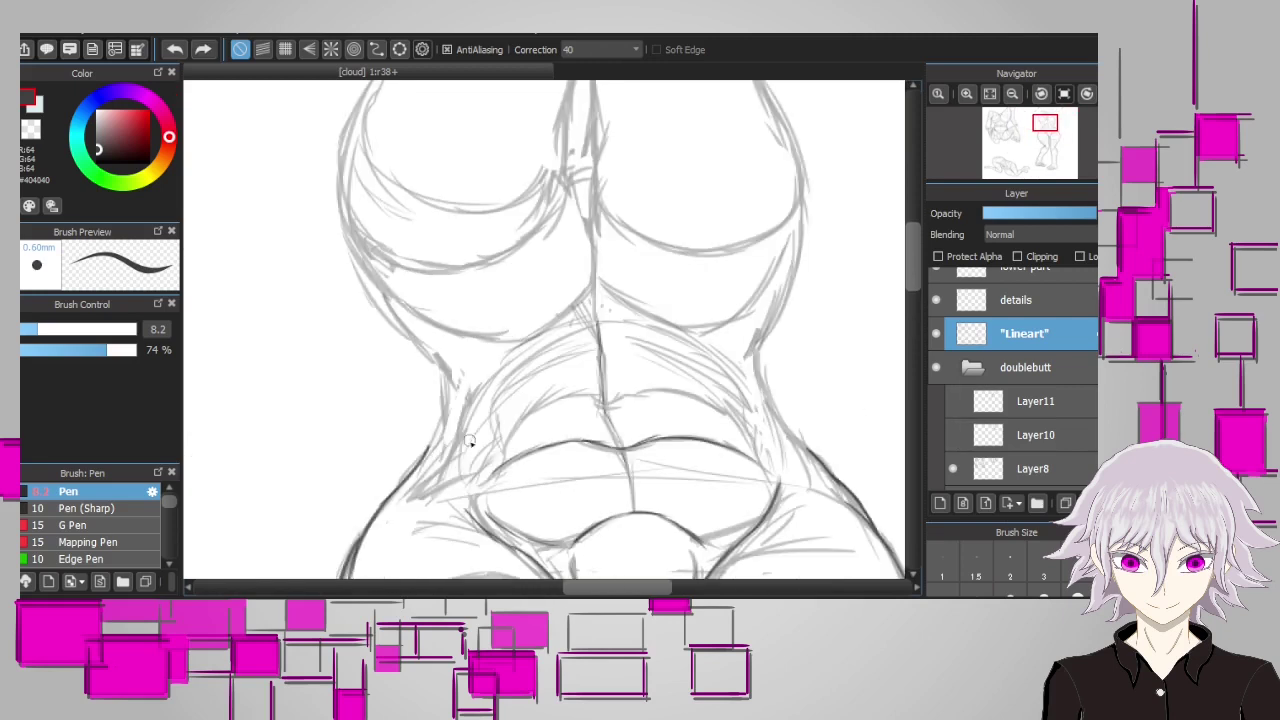
mouse_move(425, 468)
left_mouse_down()
mouse_move(432, 290)
mouse_move(407, 188)
left_mouse_up()
scroll(432, 283, "down", 1)
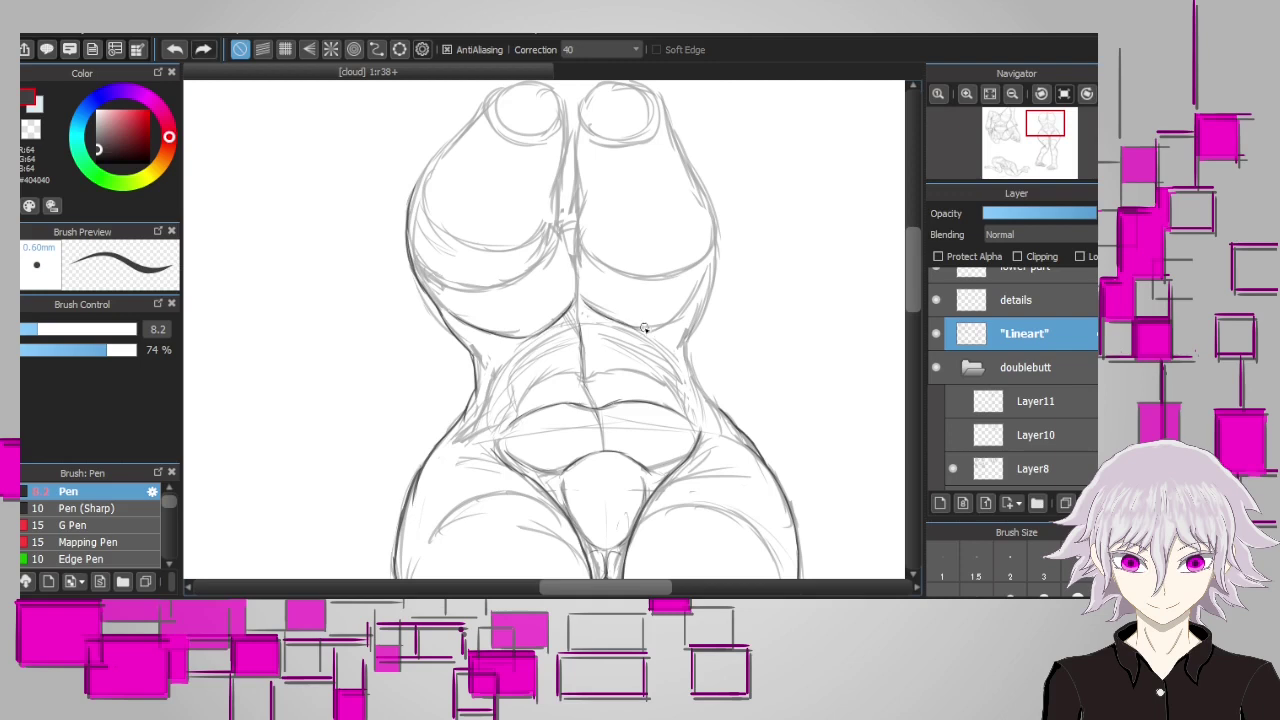
Ink the lower curves, both outer contours and the dividing centre line of the upper figure on the "Lineart" layer
scroll(903, 318, "up", 1)
scroll(632, 477, "down", 1)
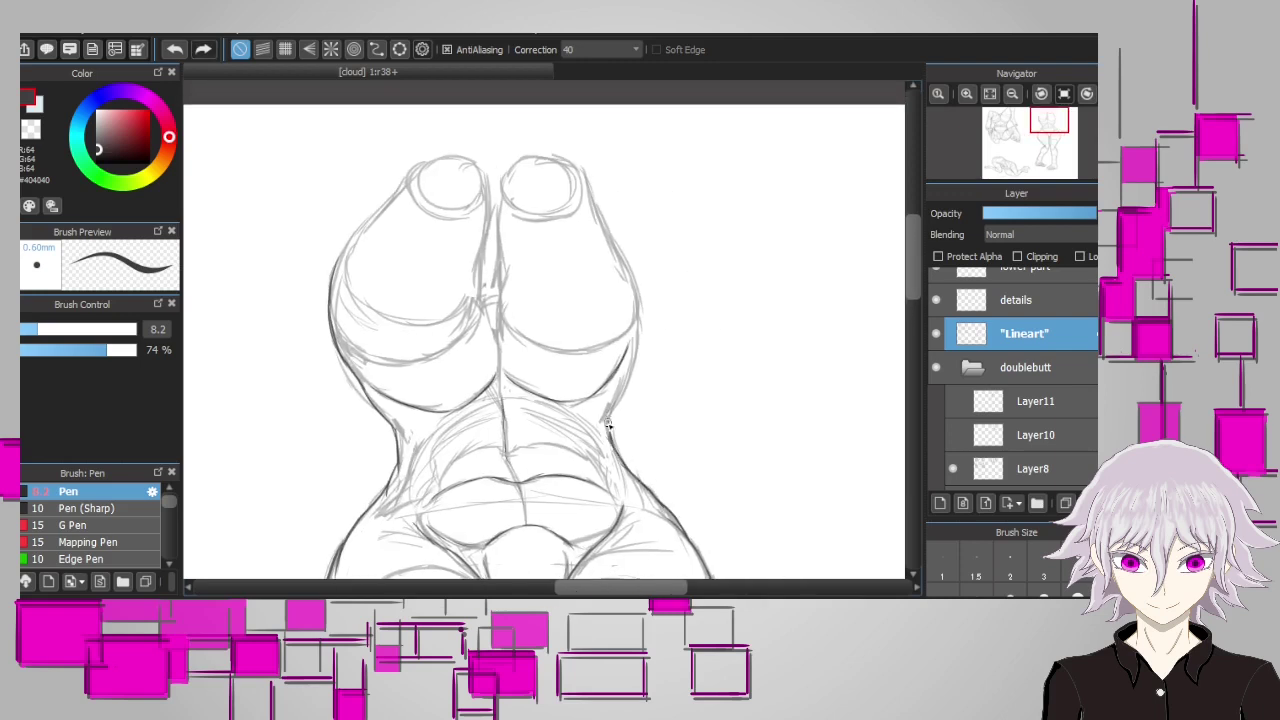
left_click_drag(607, 424, 635, 328)
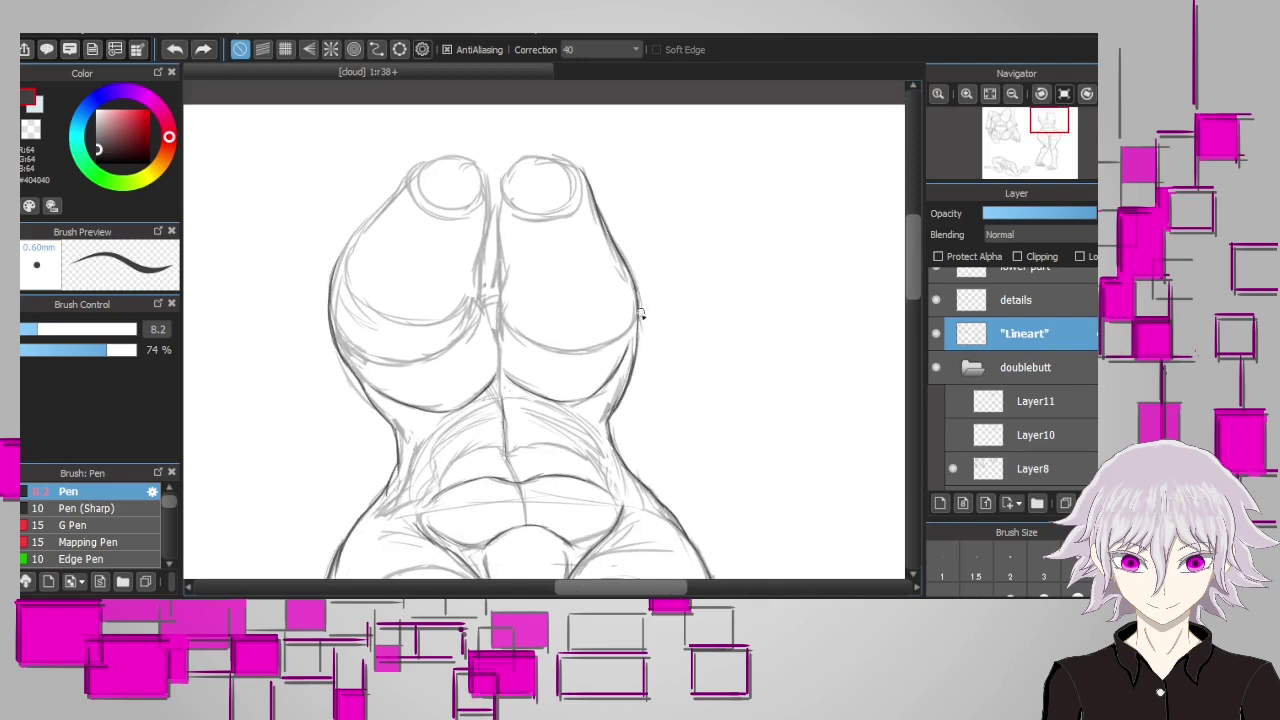
left_click_drag(410, 163, 333, 278)
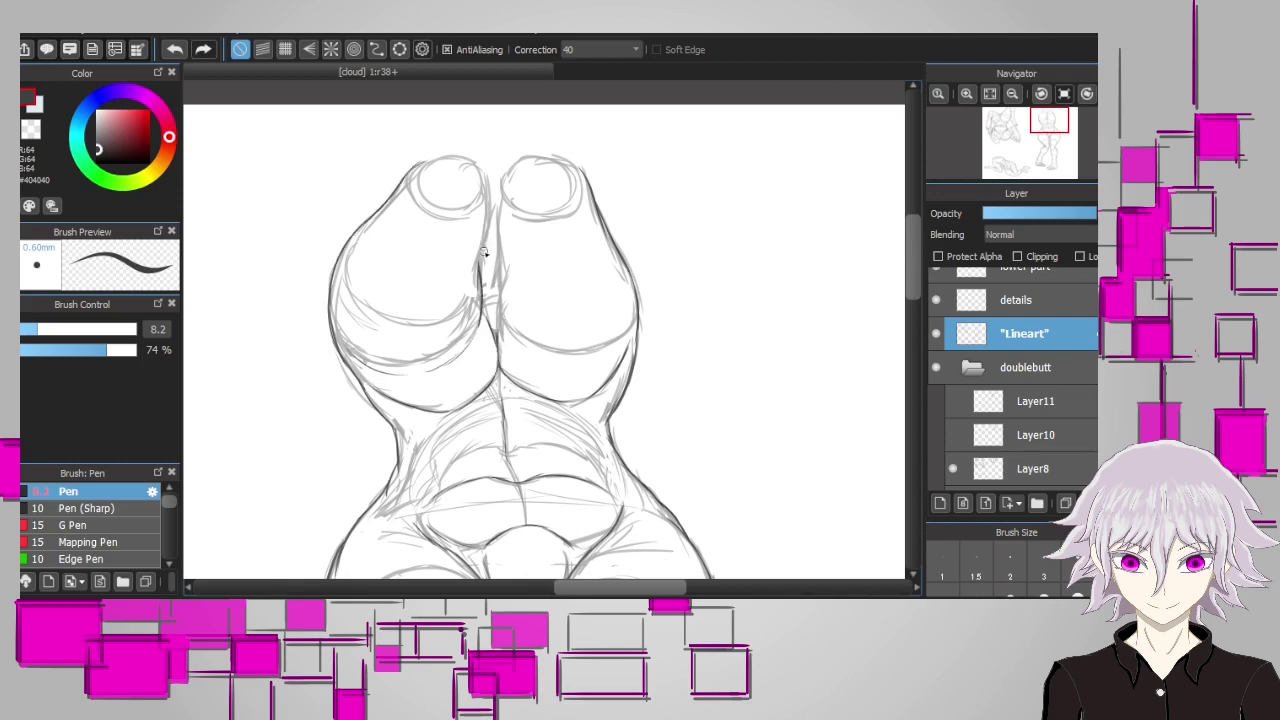
left_click_drag(496, 317, 500, 272)
Show sketch layer Layer11 while keeping Layer10 hidden, and add a new layer above "Lineart"
scroll(557, 294, "down", 3)
scroll(1049, 409, "down", 2)
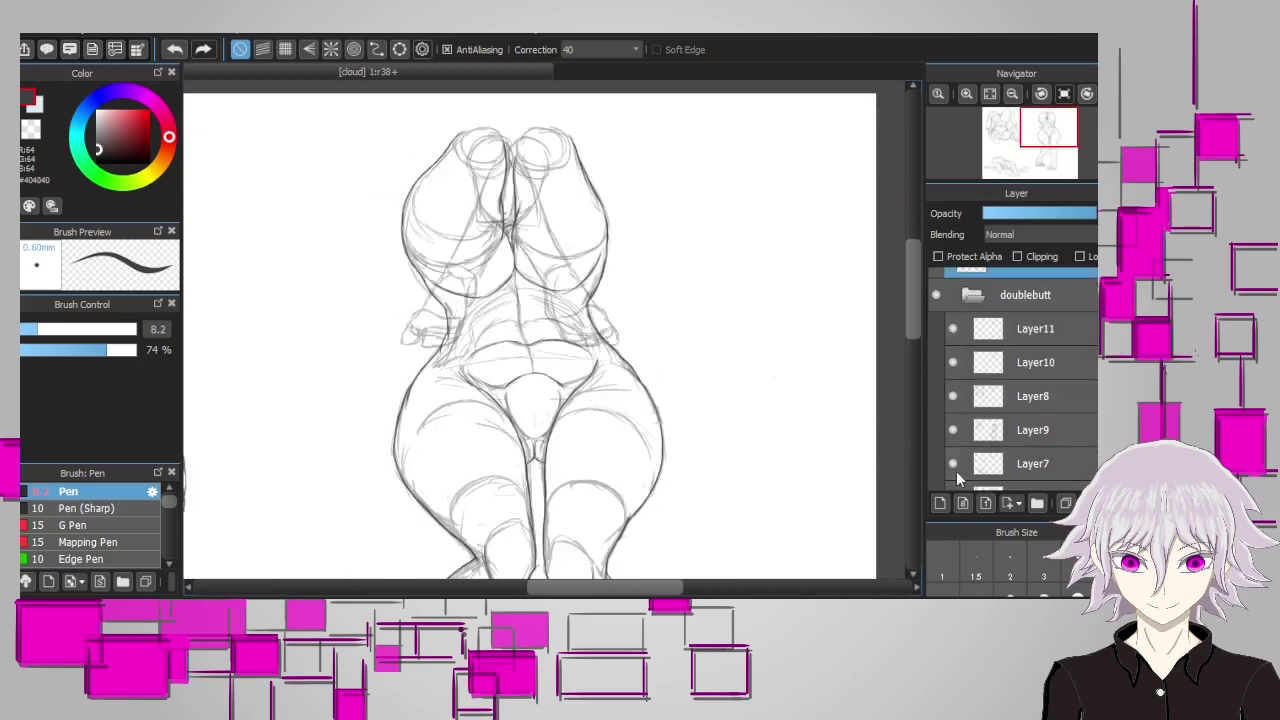
scroll(956, 471, "up", 2)
scroll(395, 168, "up", 3)
left_click(953, 414)
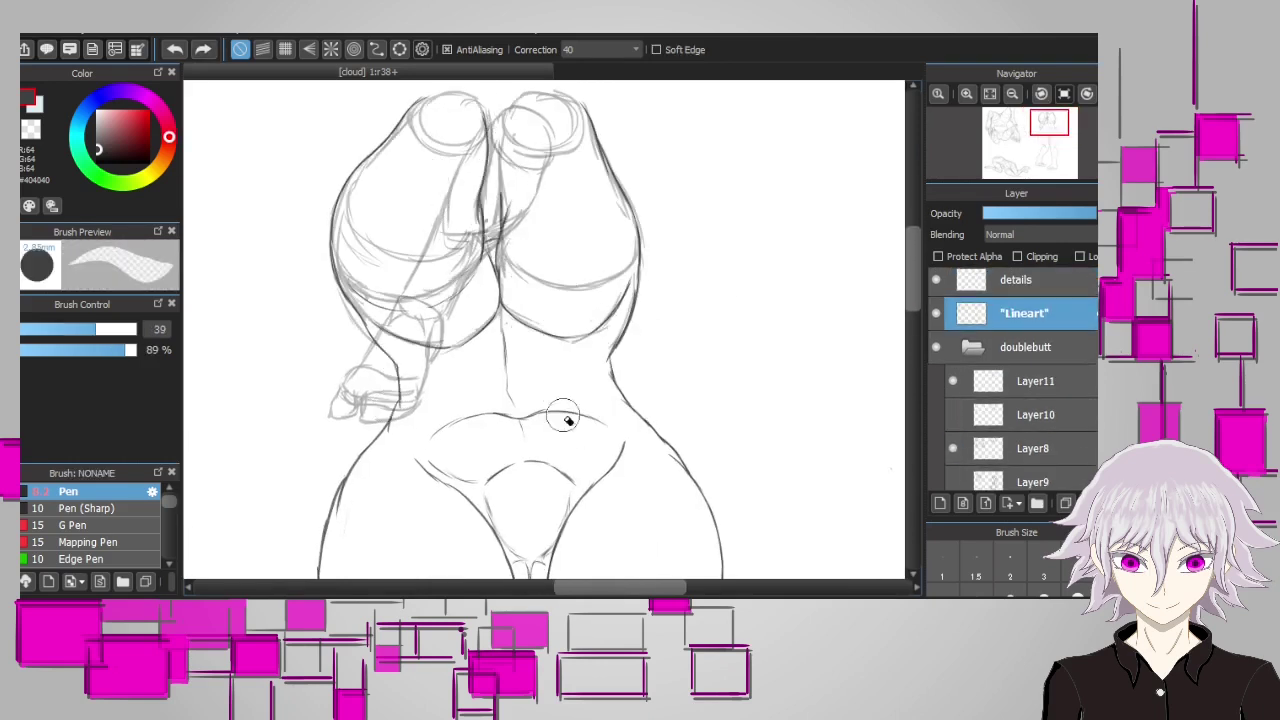
key("ctrl+shift+n")
Ink the toes, both sides and the heel of the left foot on the new layer
scroll(503, 456, "up", 2)
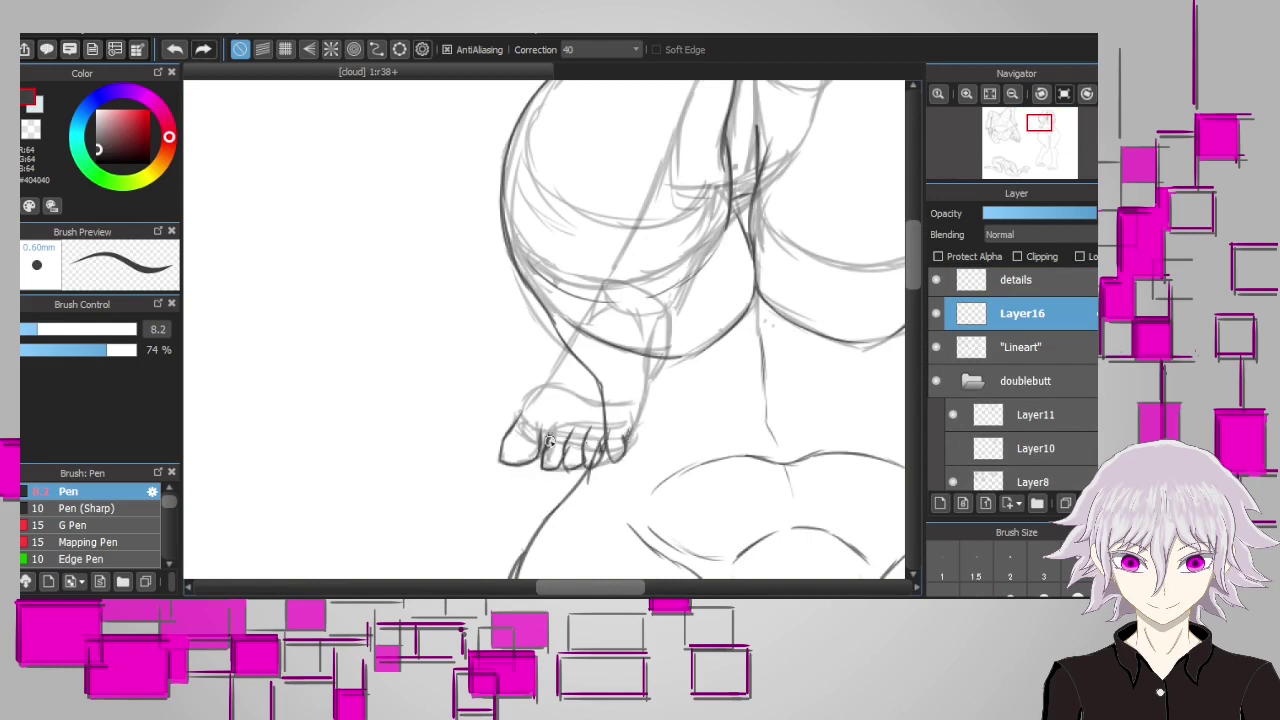
left_click_drag(541, 449, 421, 451)
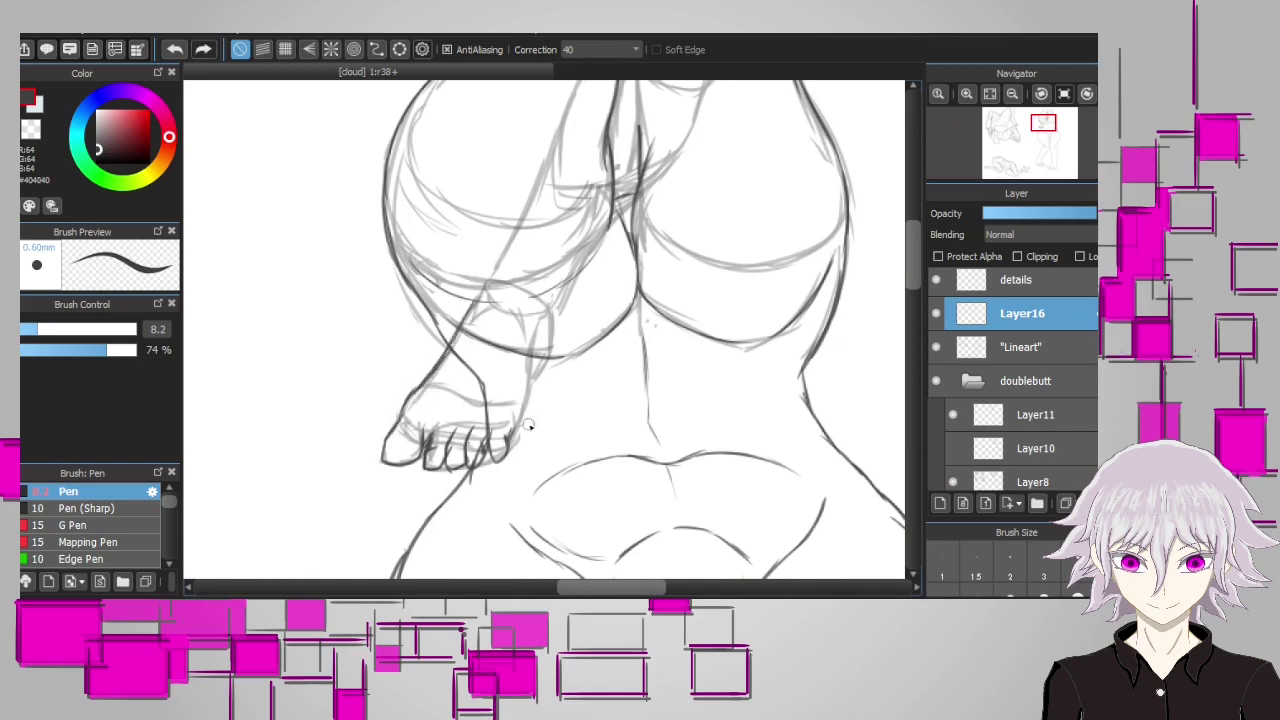
left_click_drag(525, 394, 545, 335)
scroll(474, 352, "up", 1)
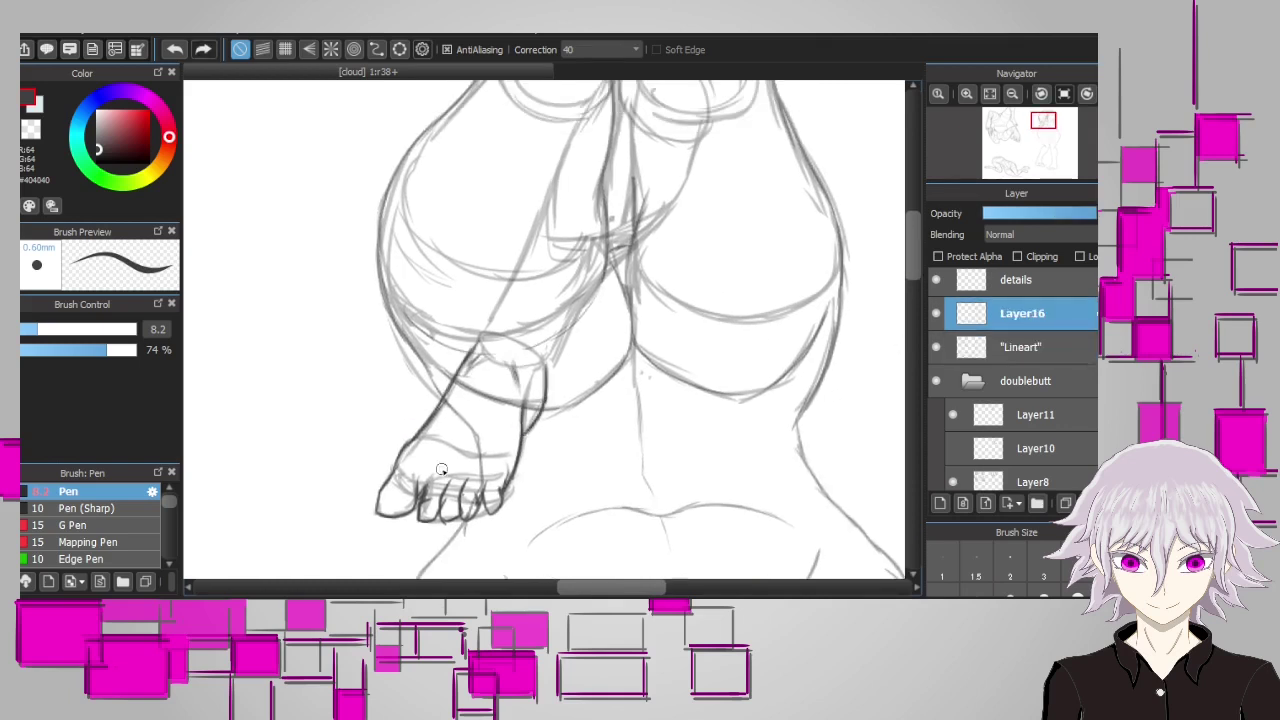
Ink both edges of the crossed lower leg from the left foot's ankle up toward the knee
scroll(600, 349, "up", 2)
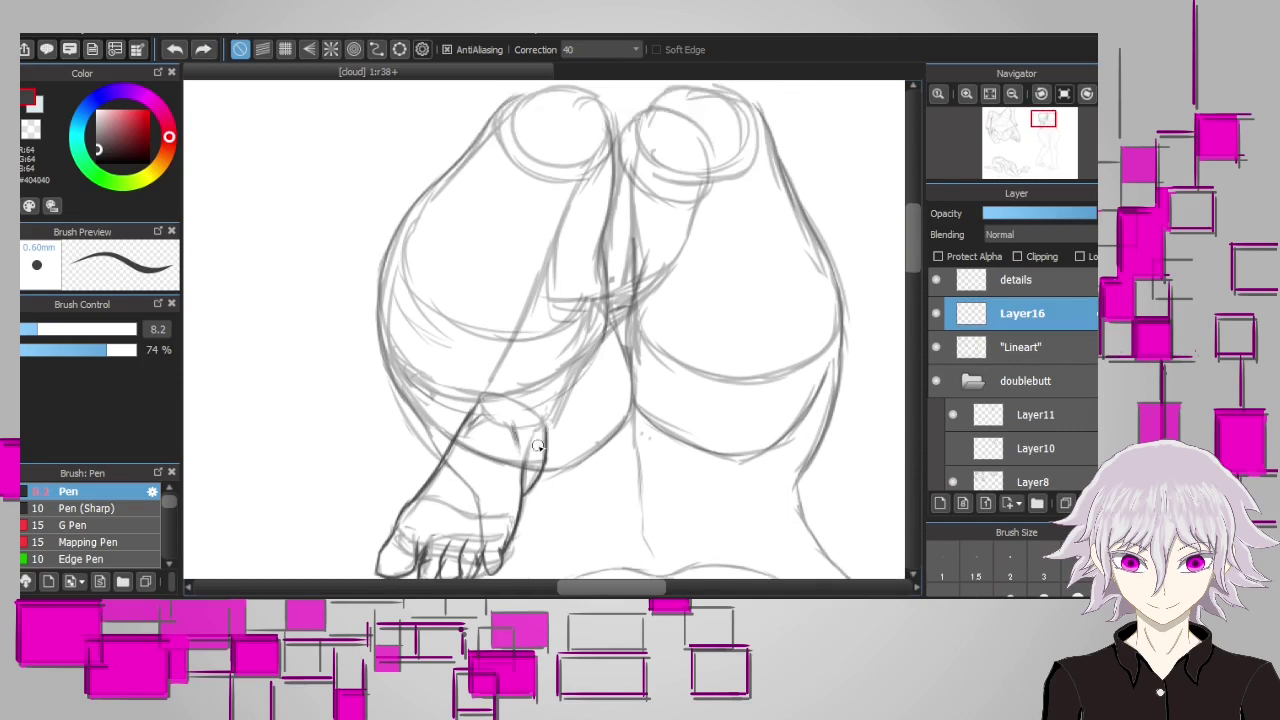
left_click_drag(543, 443, 557, 405)
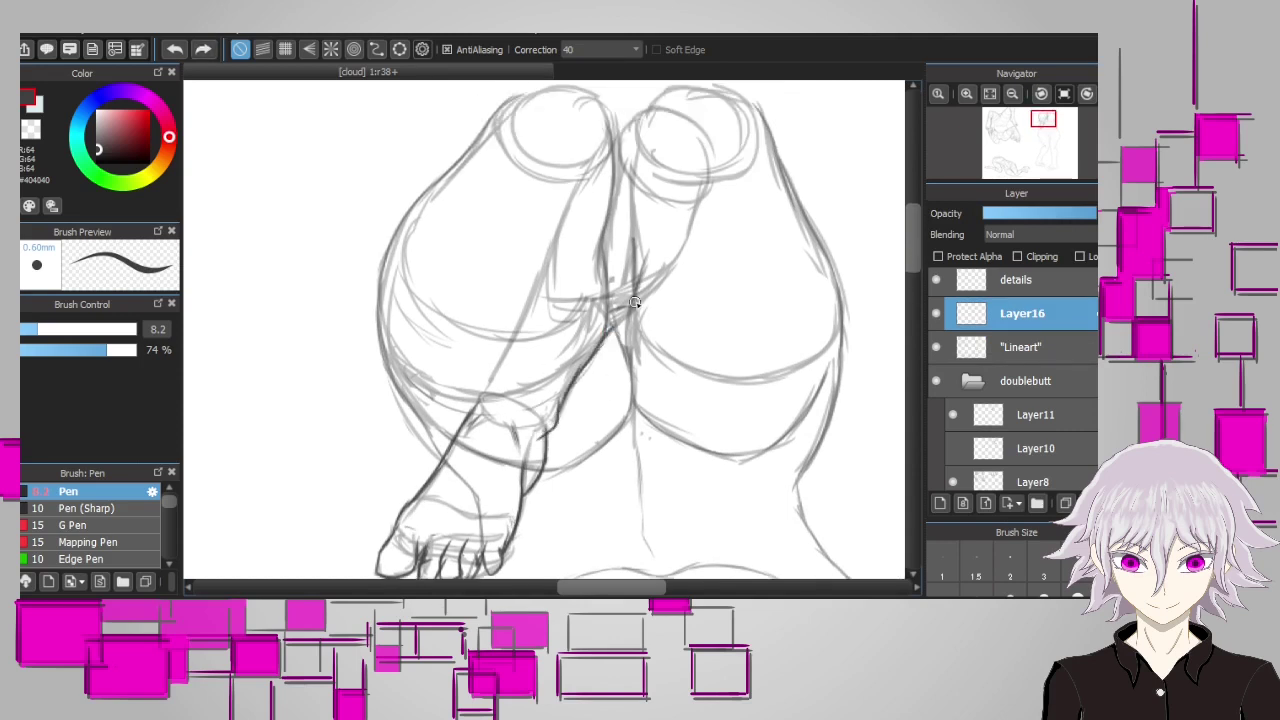
left_click_drag(634, 302, 698, 205)
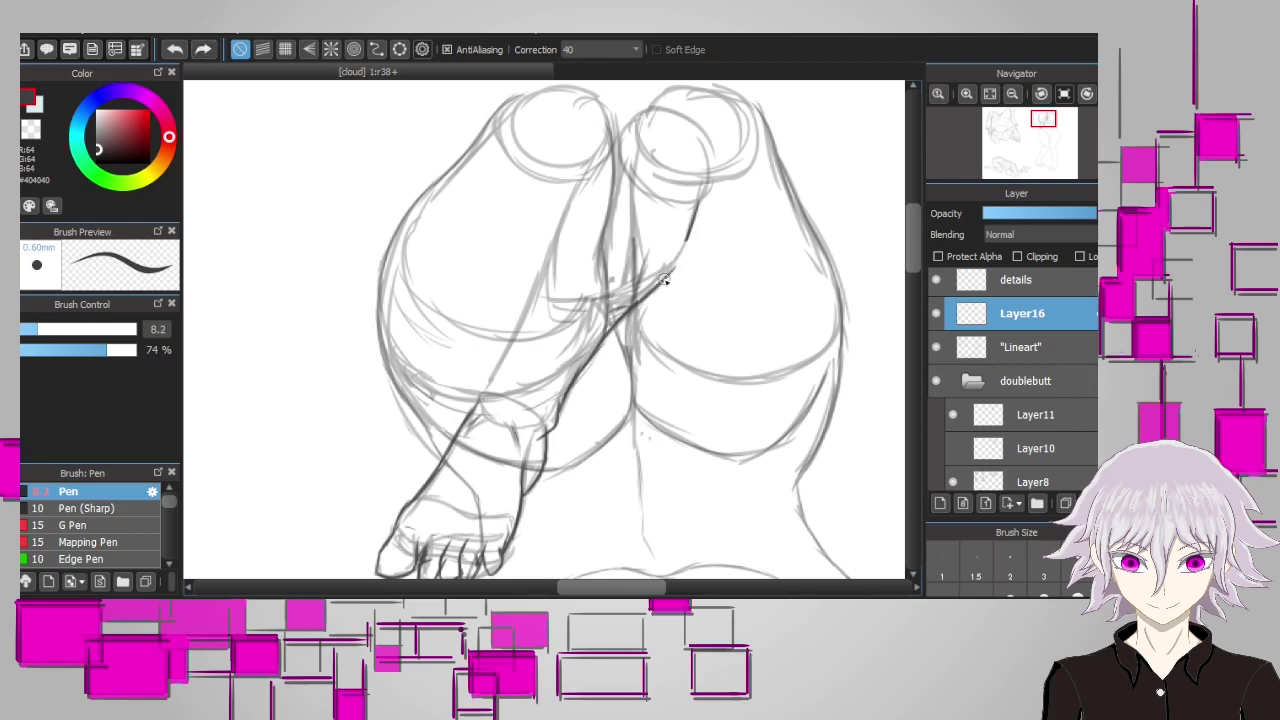
left_click_drag(488, 372, 570, 204)
Set the pen size to 7.2 and ink the crossed leg's upper edge and the rounded curve over its knee
scroll(570, 204, "up", 3)
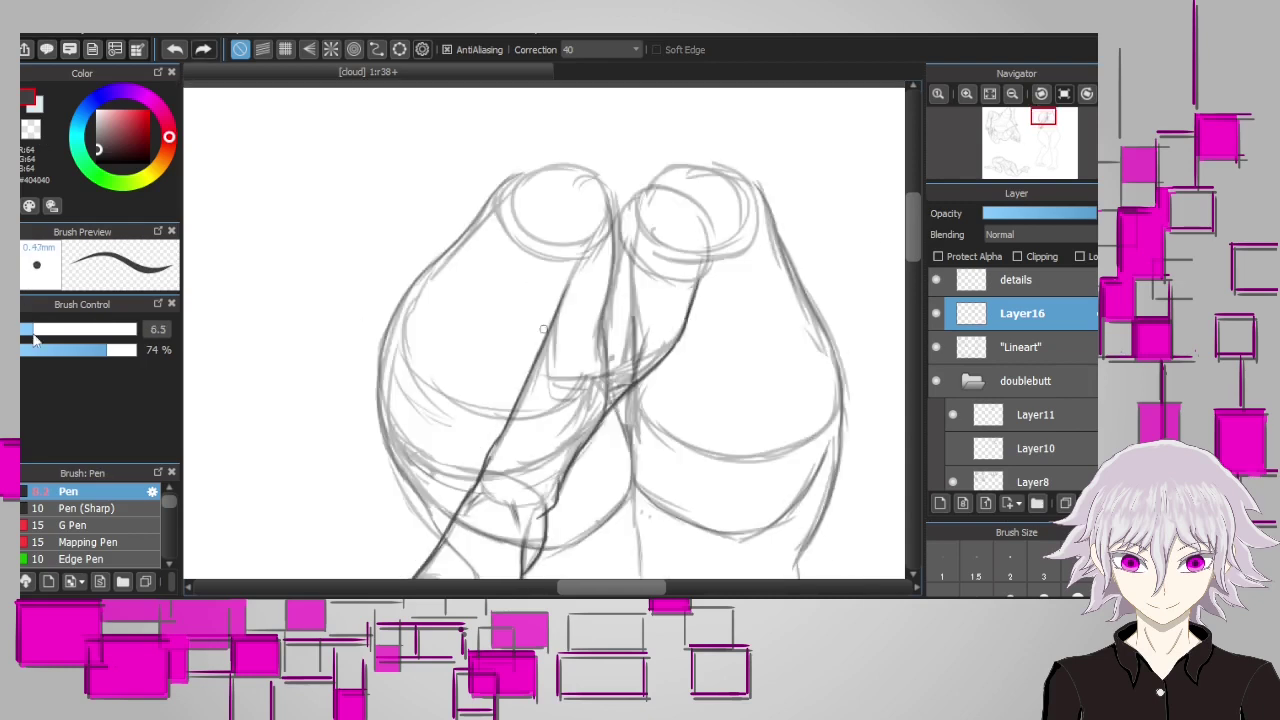
key("bracketleft")
left_click_drag(563, 305, 620, 212)
scroll(593, 246, "up", 2)
scroll(593, 246, "down", 2)
left_click_drag(718, 170, 762, 178)
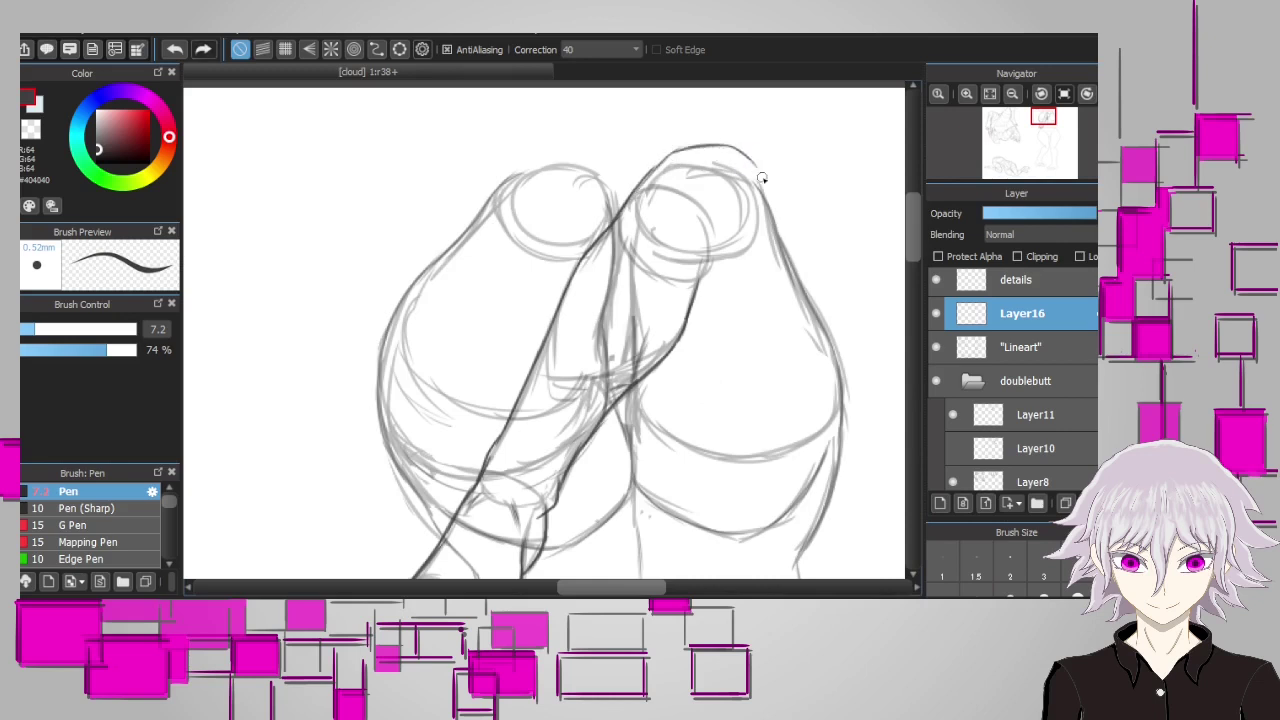
scroll(679, 263, "down", 2)
scroll(679, 263, "up", 2)
scroll(684, 195, "down", 2)
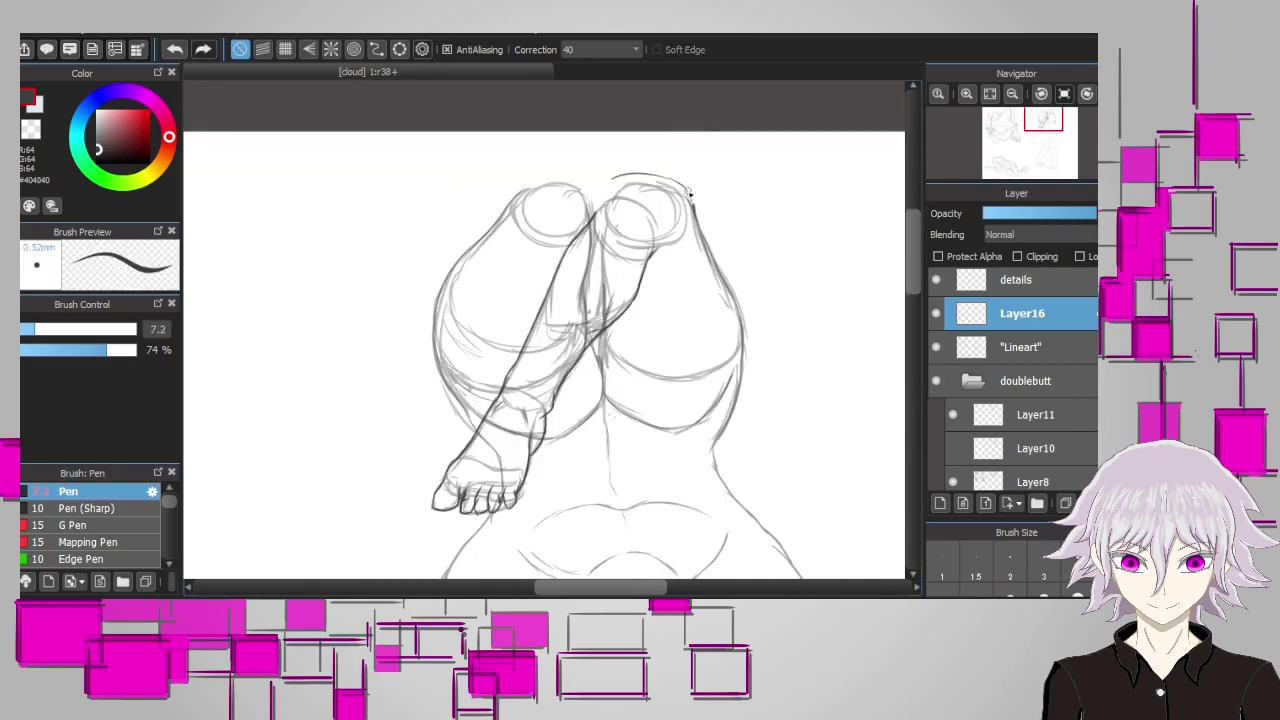
Check the crossed leg without the full sketch, and redo its upper edge and knee line
left_click(938, 382)
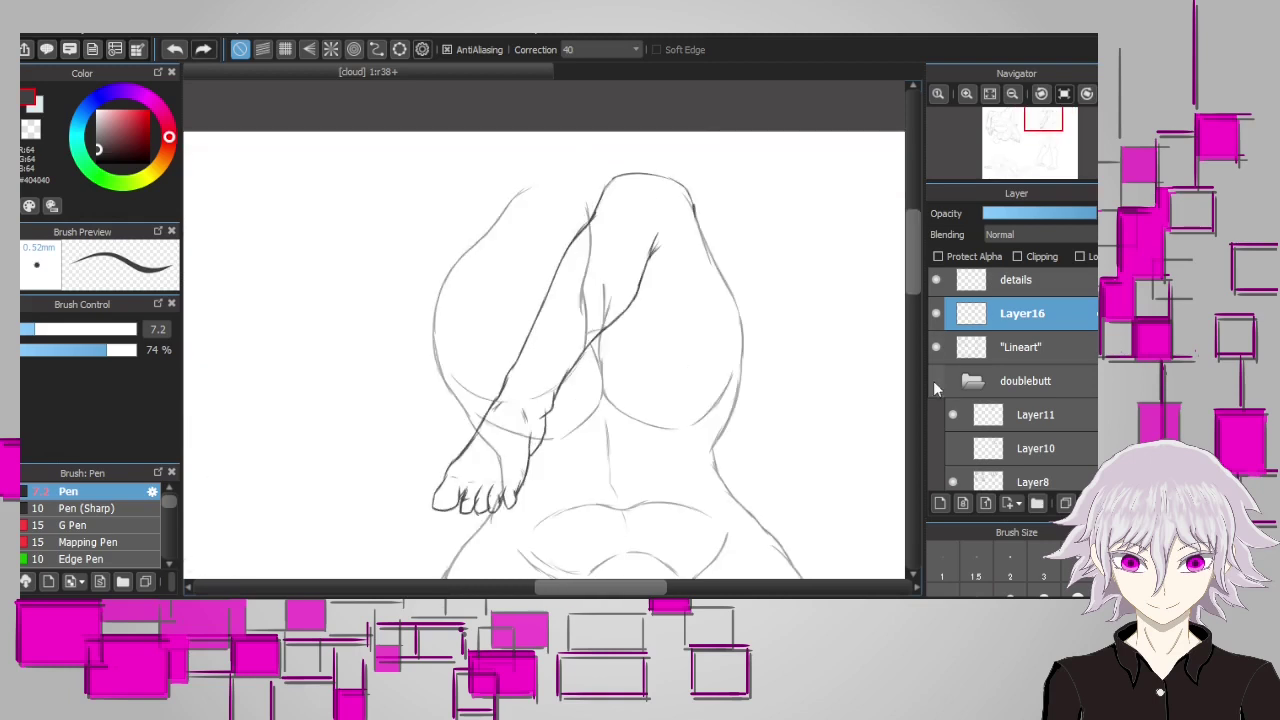
left_click(936, 313)
scroll(610, 350, "up", 2)
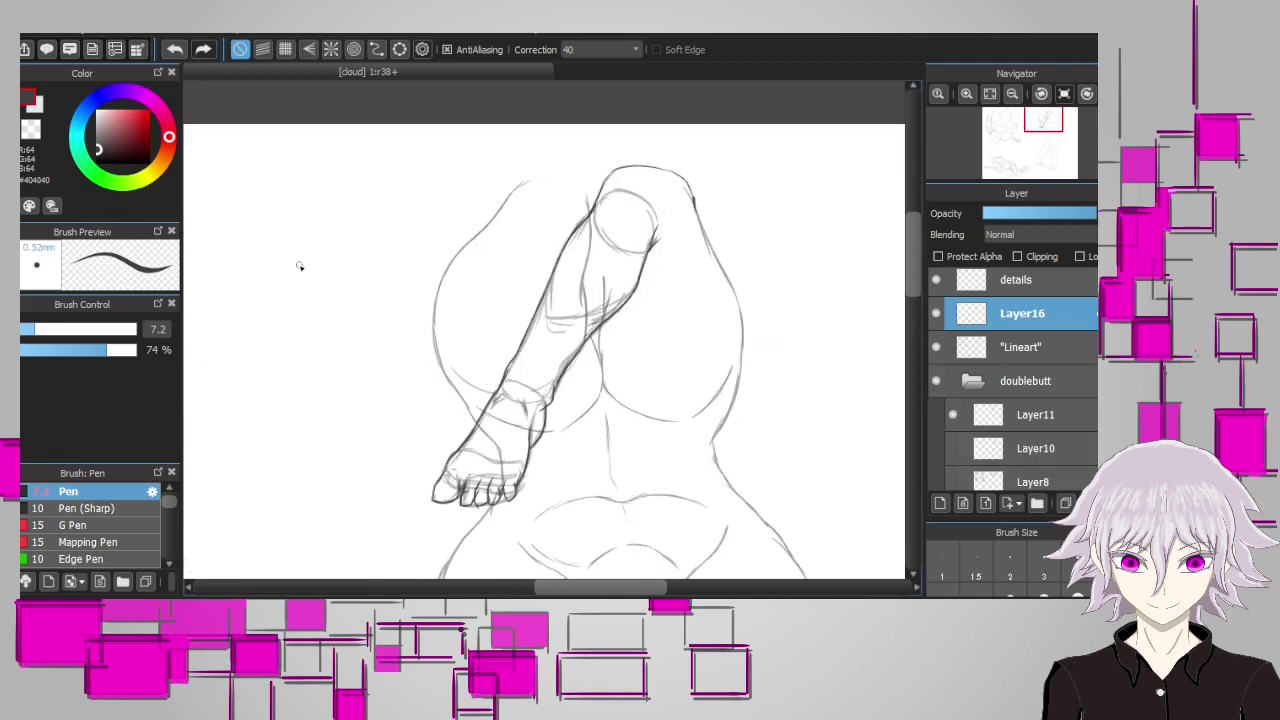
key("e")
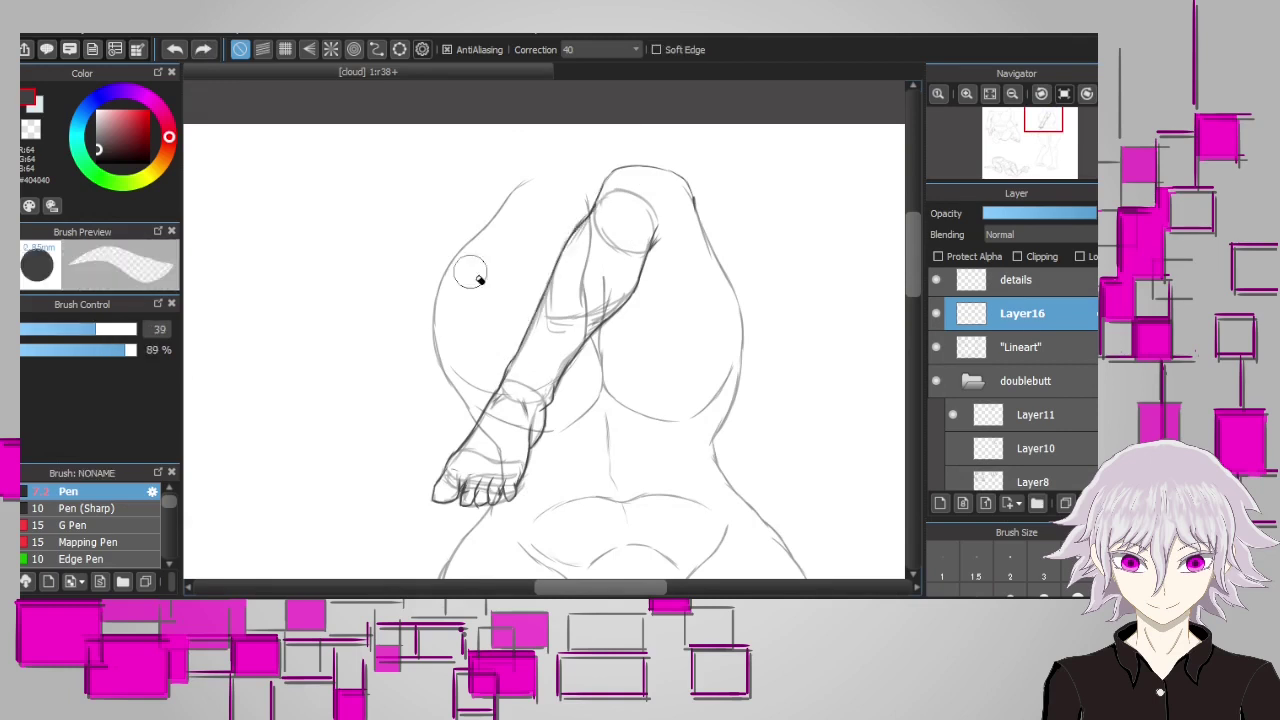
key("b")
key("ctrl+z")
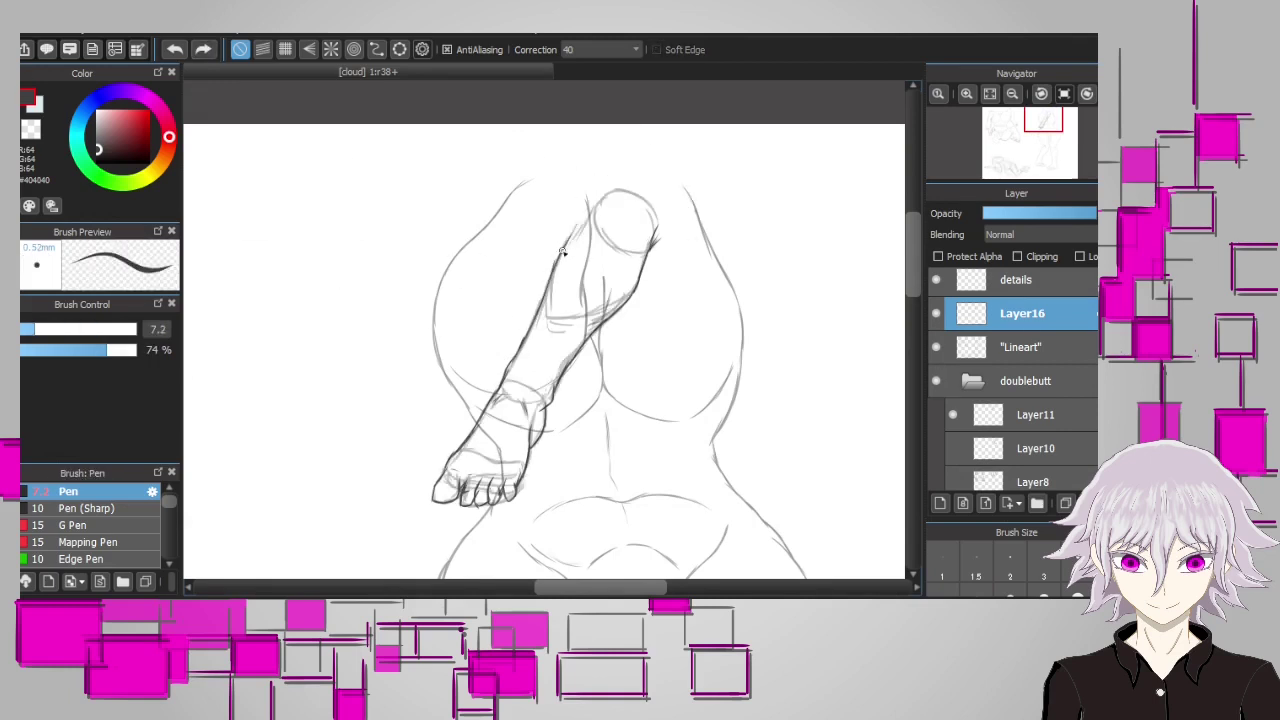
key("ctrl+y")
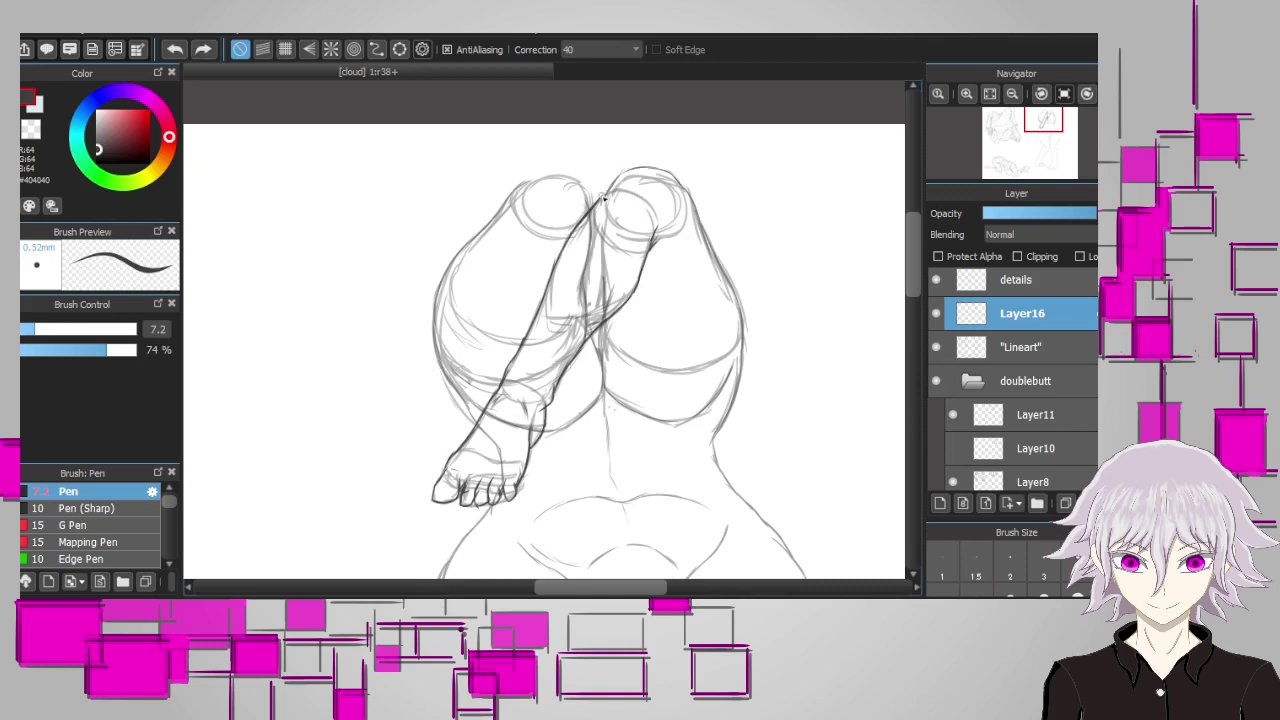
key("ctrl+z")
key("ctrl+y")
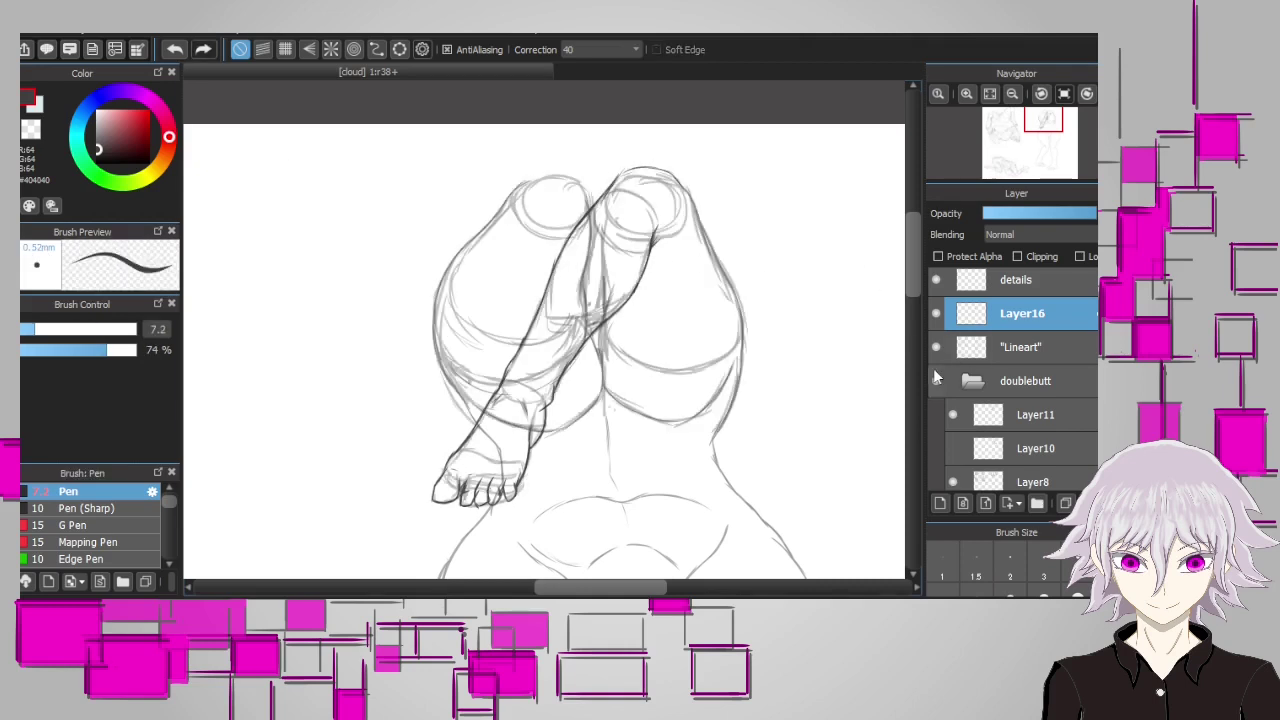
Show sketch layer Layer10 and ink the right foot's big toe and outer edge, undoing the trial small toes
left_click(952, 448)
scroll(539, 418, "up", 2)
left_click_drag(744, 418, 723, 376)
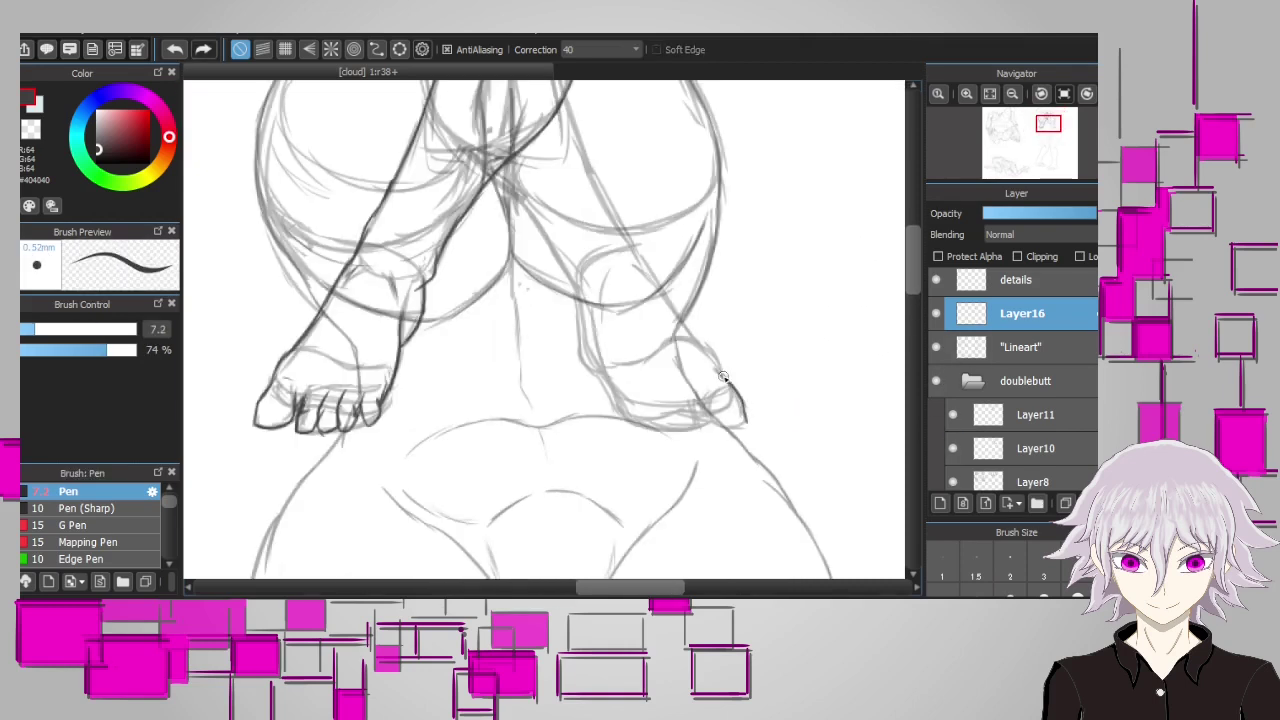
left_click_drag(716, 424, 684, 411)
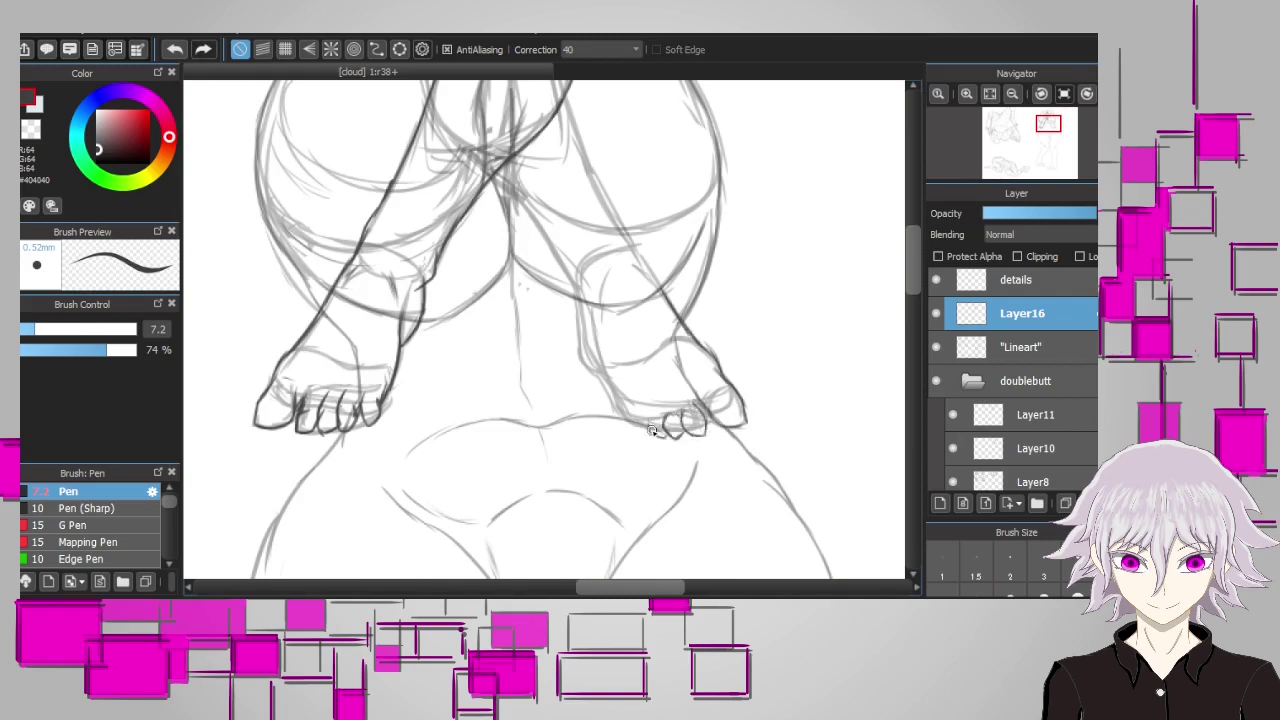
key("ctrl+z")
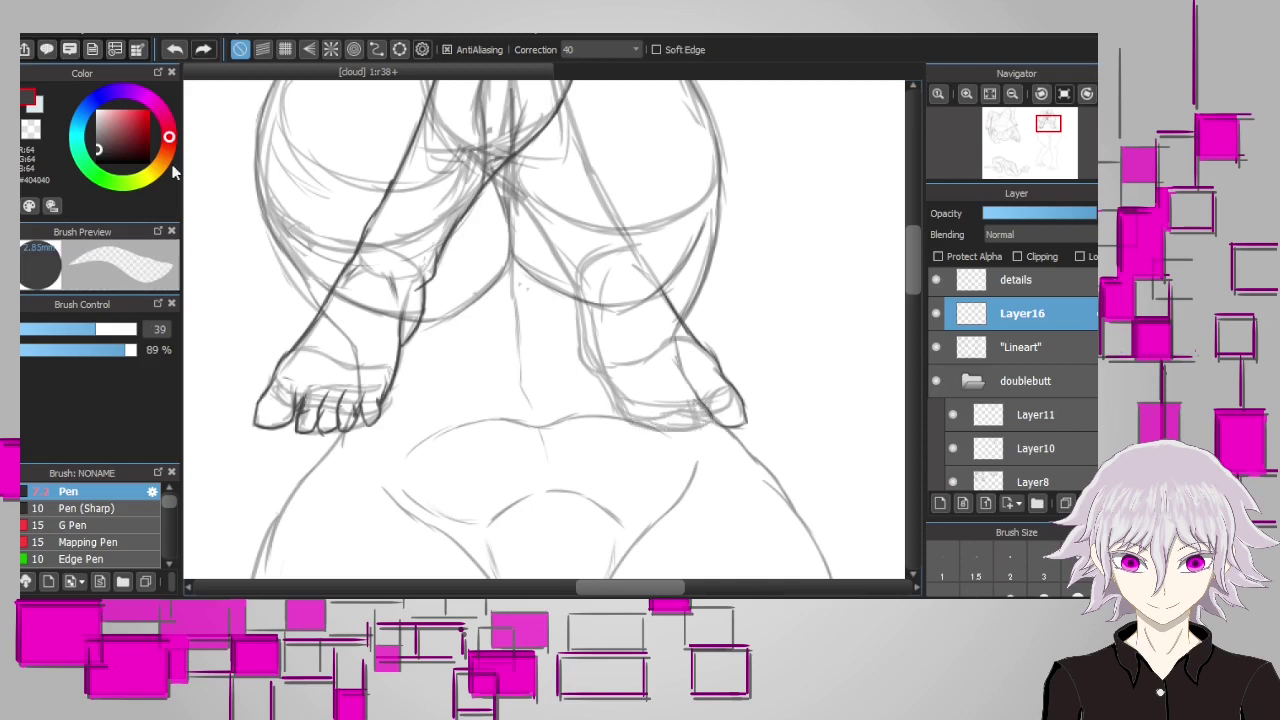
Ink the inner edge of the other lower leg from the right foot's ankle up to where the legs cross
scroll(700, 316, "up", 2)
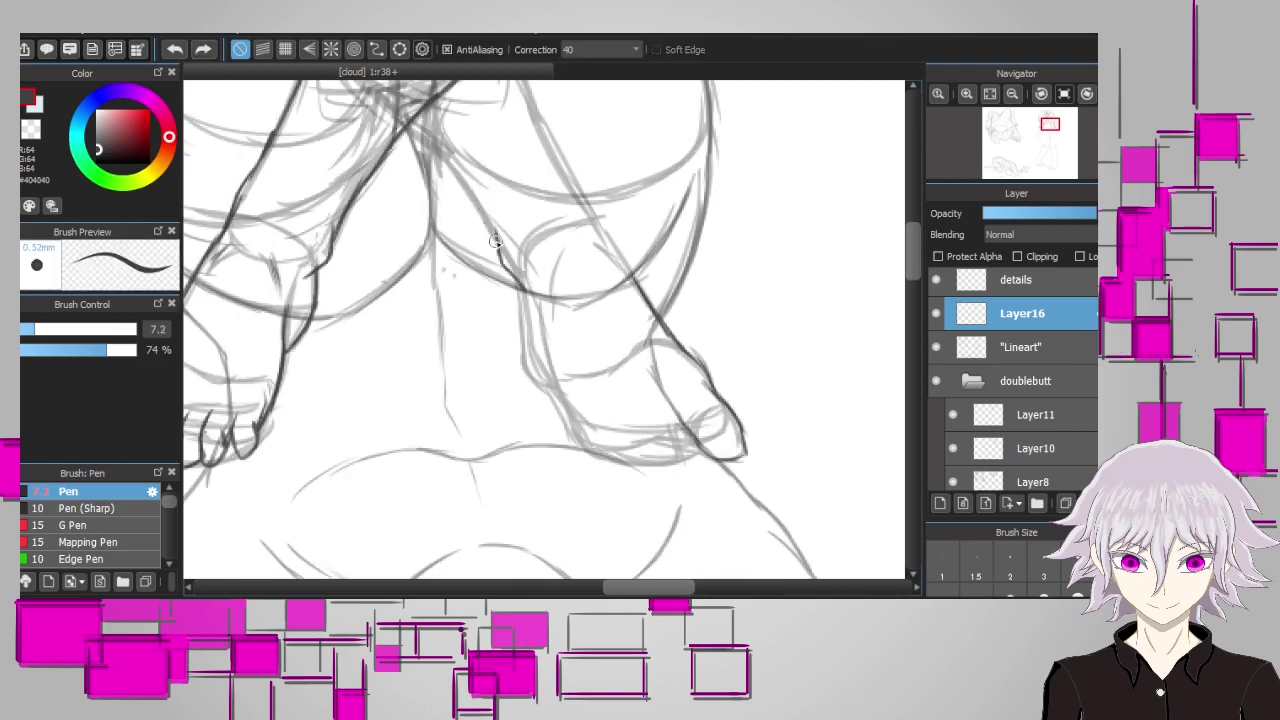
left_click_drag(494, 240, 444, 162)
scroll(444, 170, "up", 3)
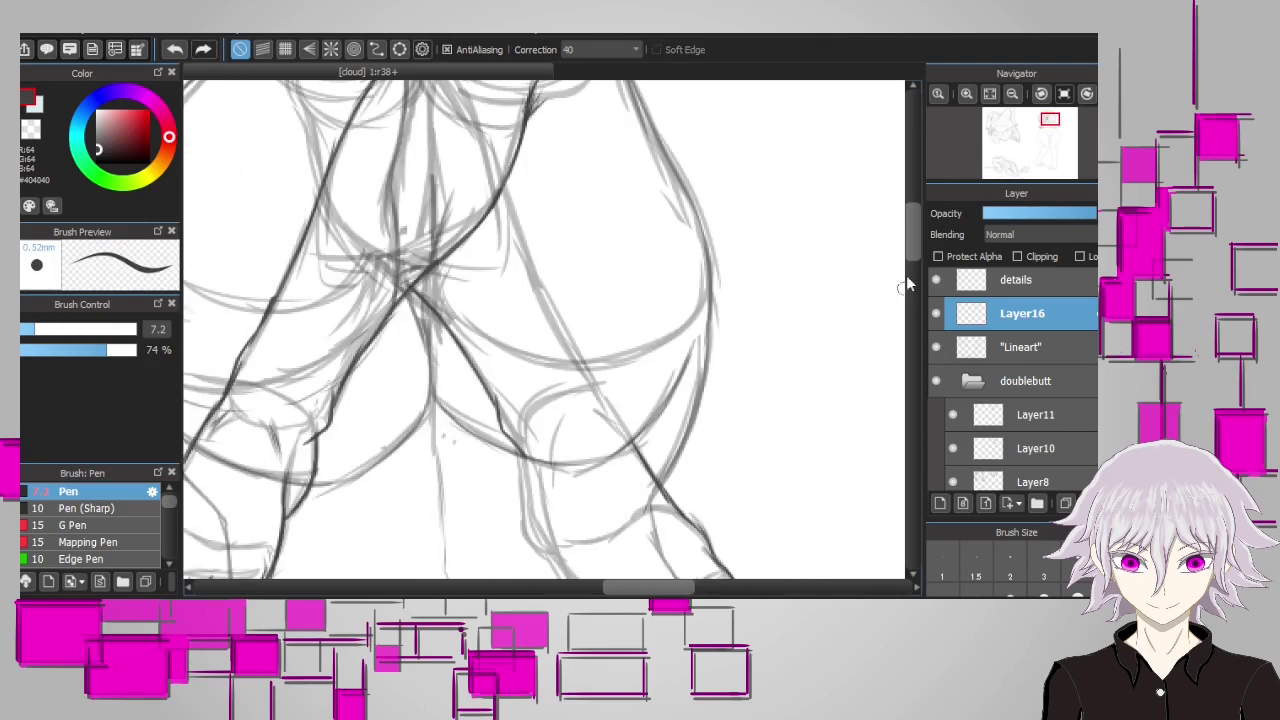
Ink the remaining edges of the lower leg above the right foot, redoing strokes, and check them with the sketch folder hidden
scroll(908, 285, "down", 2)
left_click_drag(505, 110, 594, 300)
key("ctrl+z")
left_click_drag(627, 353, 595, 308)
key("ctrl+z")
scroll(592, 303, "down", 5)
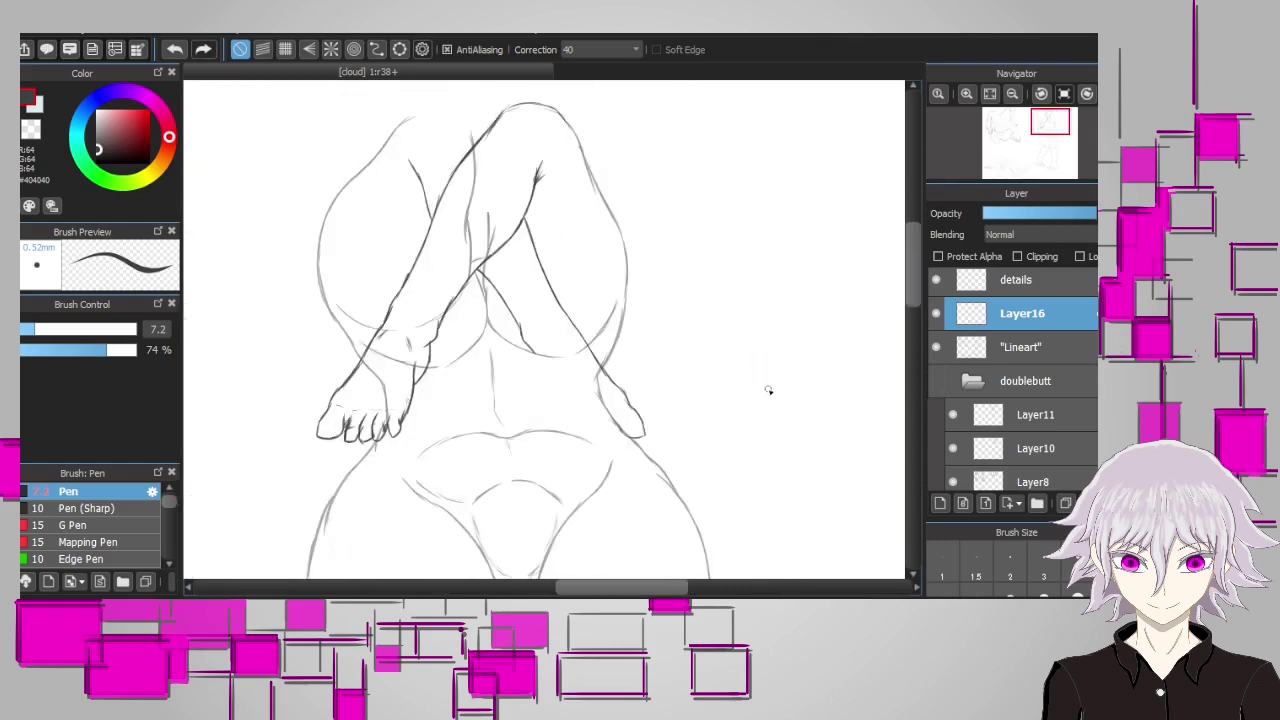
Ink the four small toes of the right foot over the sketch, undoing and redrawing misplaced strokes
scroll(463, 317, "up", 2)
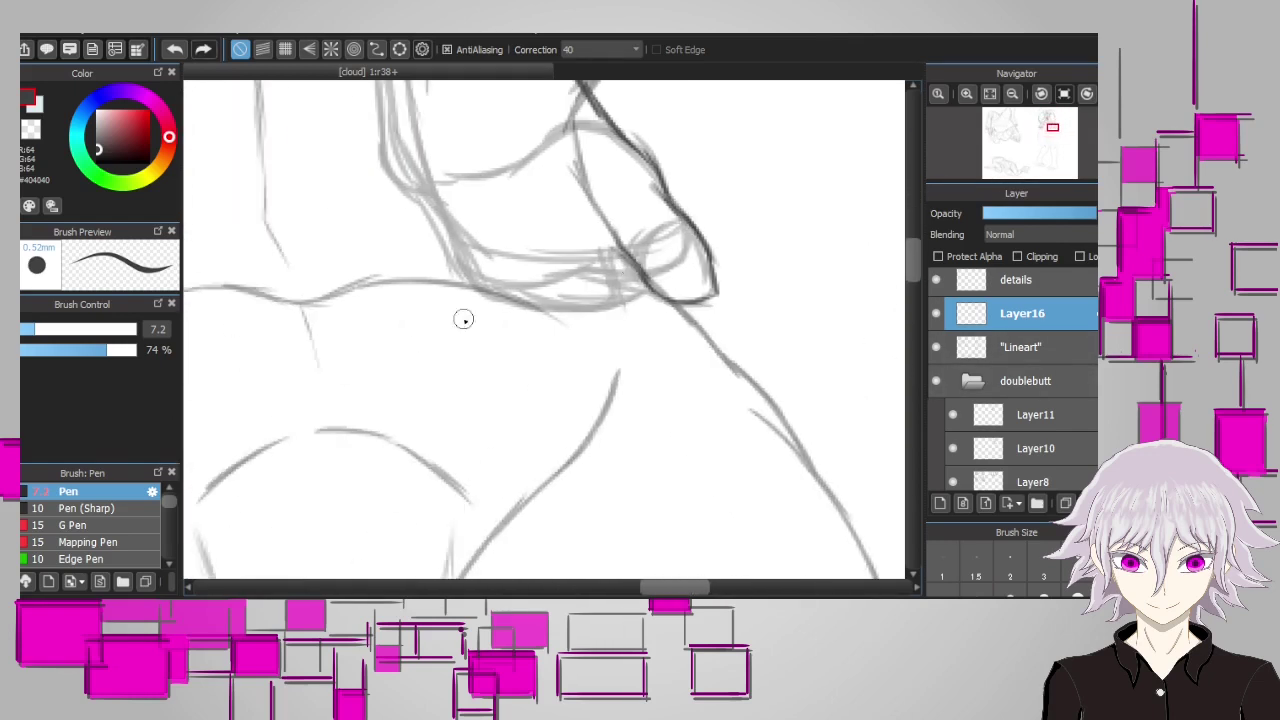
mouse_move(463, 250)
left_mouse_down()
mouse_move(500, 300)
mouse_move(558, 305)
left_mouse_up()
key("ctrl+z")
mouse_move(515, 258)
left_mouse_down()
mouse_move(540, 305)
mouse_move(512, 300)
mouse_move(569, 312)
left_mouse_up()
key("ctrl+z")
left_click_drag(566, 258, 580, 308)
mouse_move(590, 250)
left_mouse_down()
mouse_move(606, 312)
mouse_move(624, 312)
left_mouse_up()
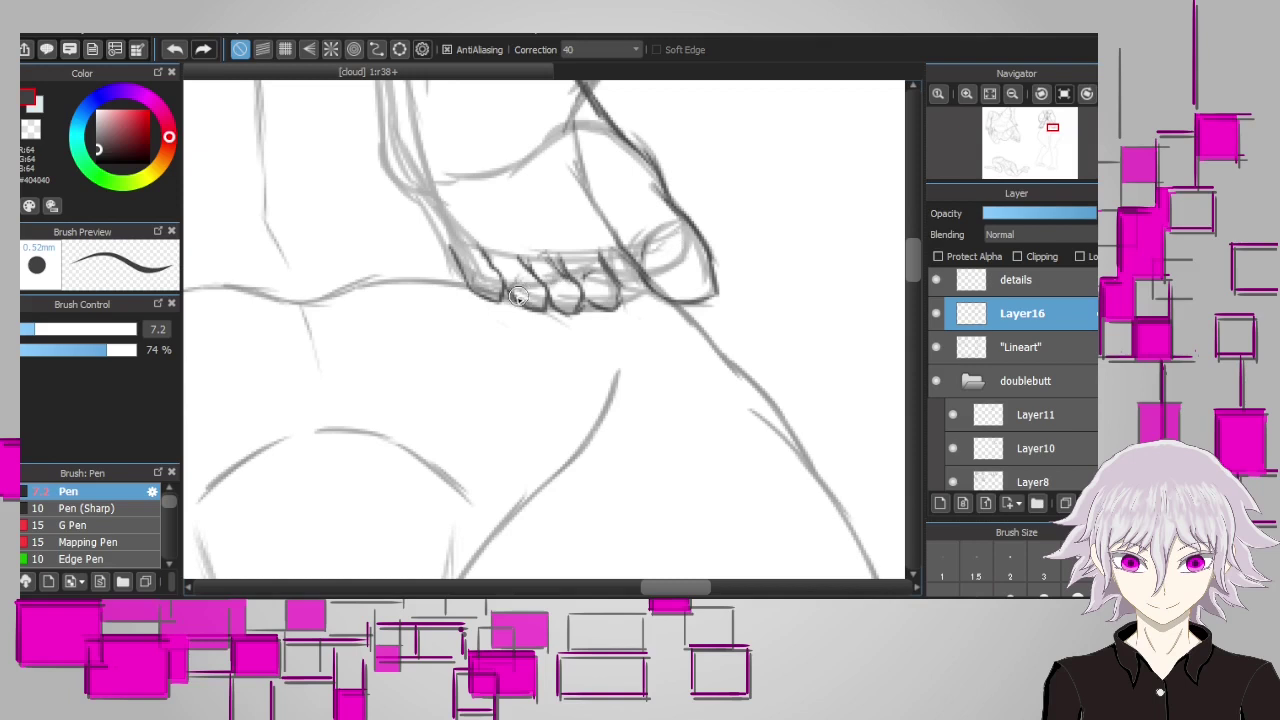
Select the right foot's small toes with a rectangle and transform them upward, closer to the big toe
key("m")
left_click_drag(434, 200, 660, 366)
key("ctrl+t")
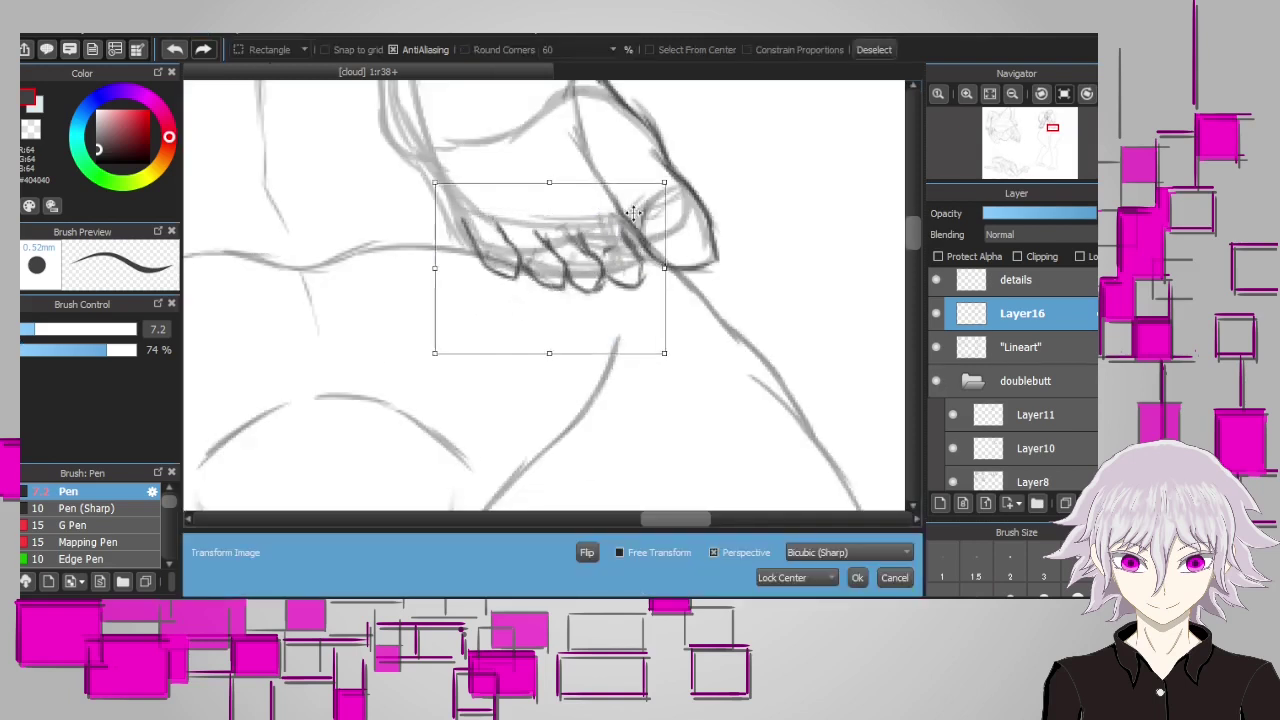
left_click_drag(633, 213, 633, 183)
key("Return")
Ink the inner edge of the right foot from the smallest toe up toward the ankle
key("b")
scroll(809, 271, "up", 5)
mouse_move(480, 500)
left_mouse_down()
mouse_move(423, 390)
mouse_move(417, 406)
mouse_move(379, 345)
mouse_move(381, 300)
mouse_move(408, 392)
left_mouse_up()
scroll(774, 403, "down", 5)
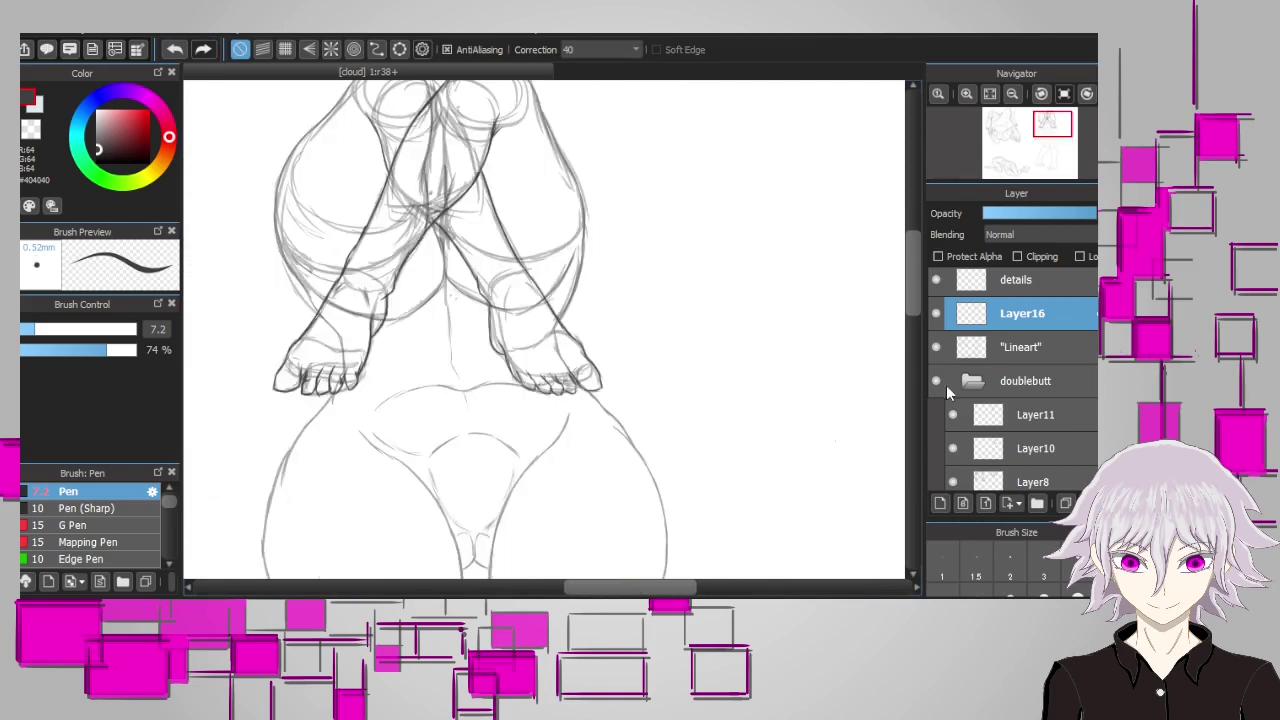
Compare the inked crossed legs and feet with the "doublebutt" sketch folder shown and hidden
scroll(779, 345, "up", 2)
left_click(935, 381)
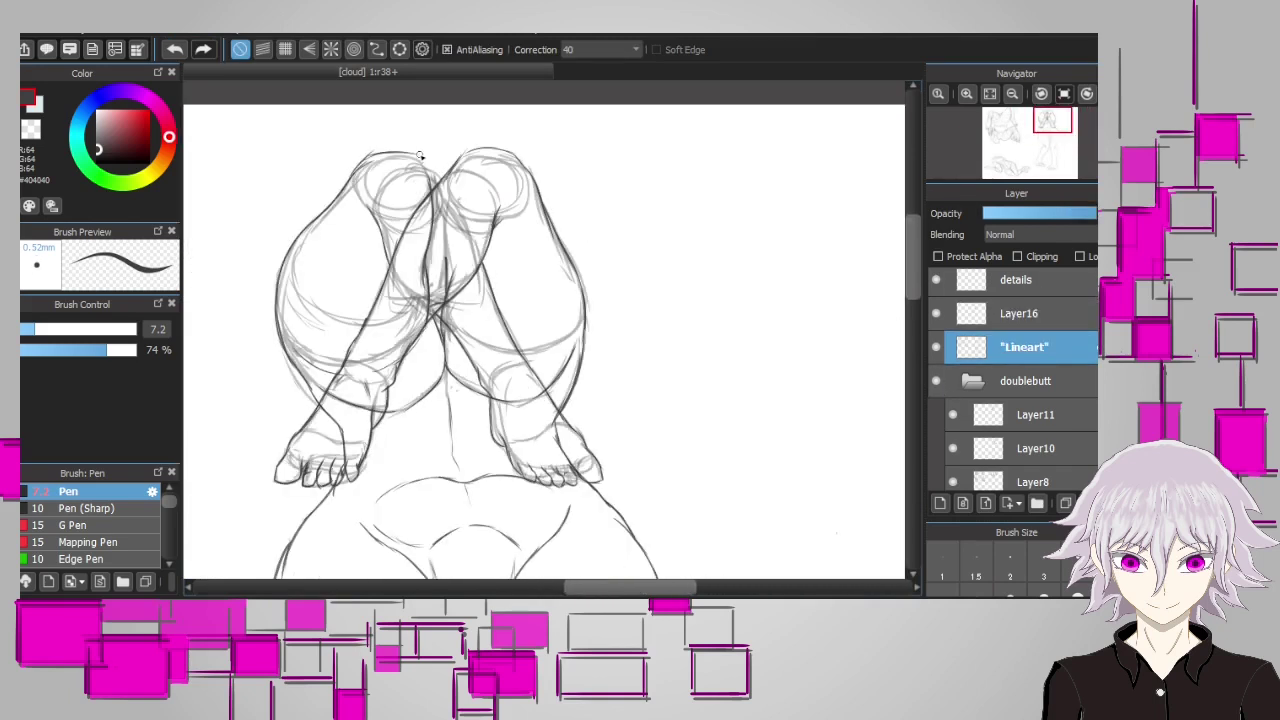
key("e")
left_click(935, 381)
scroll(771, 357, "down", 3)
scroll(525, 352, "up", 4)
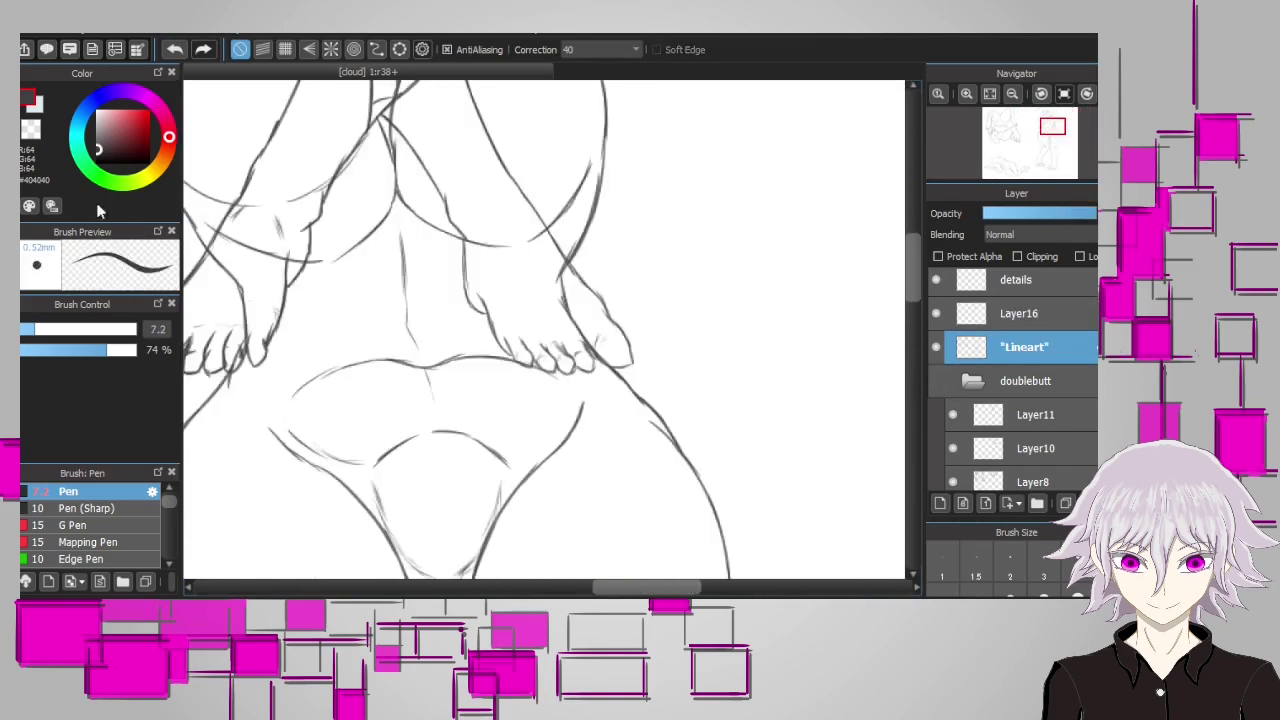
Select the right foot's small toes on Layer16 with a rectangle and reshape them with a 4 by 4 mesh transform
left_click(1022, 313)
key("b")
scroll(538, 361, "up", 1)
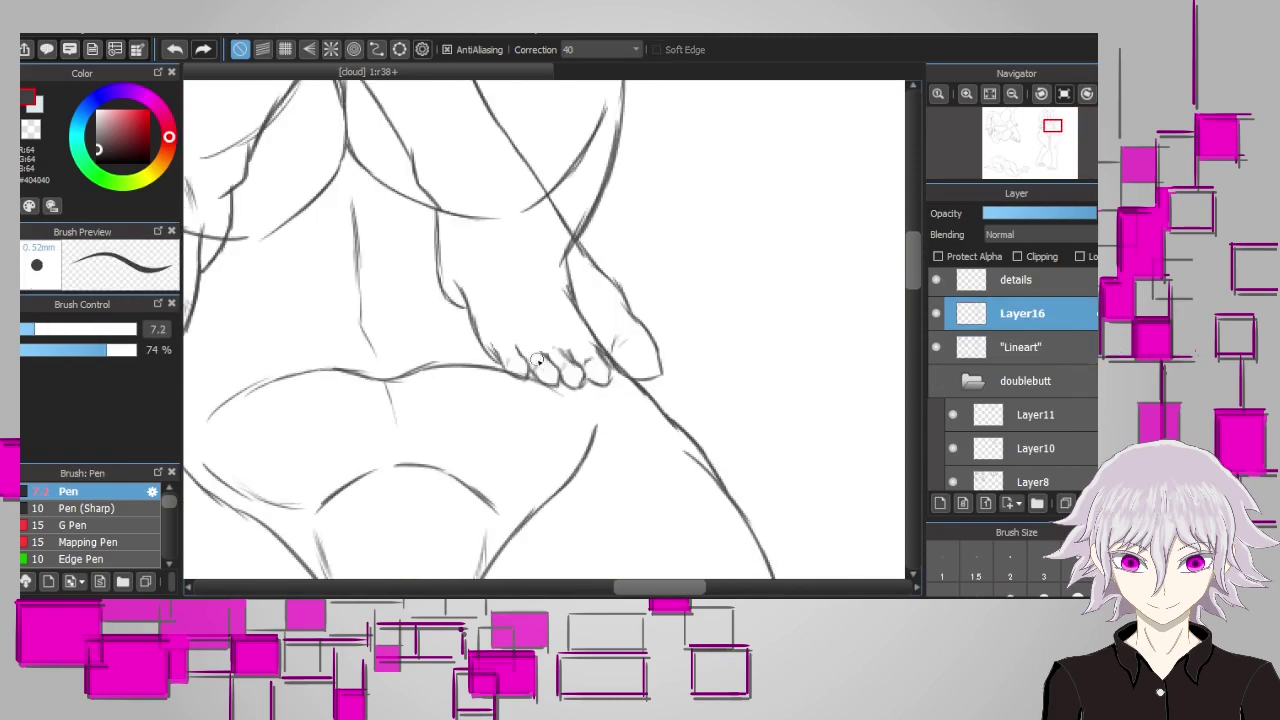
scroll(505, 335, "down", 1)
key("m")
left_click_drag(524, 340, 592, 384)
key("ctrl+shift+t")
scroll(560, 360, "up", 2)
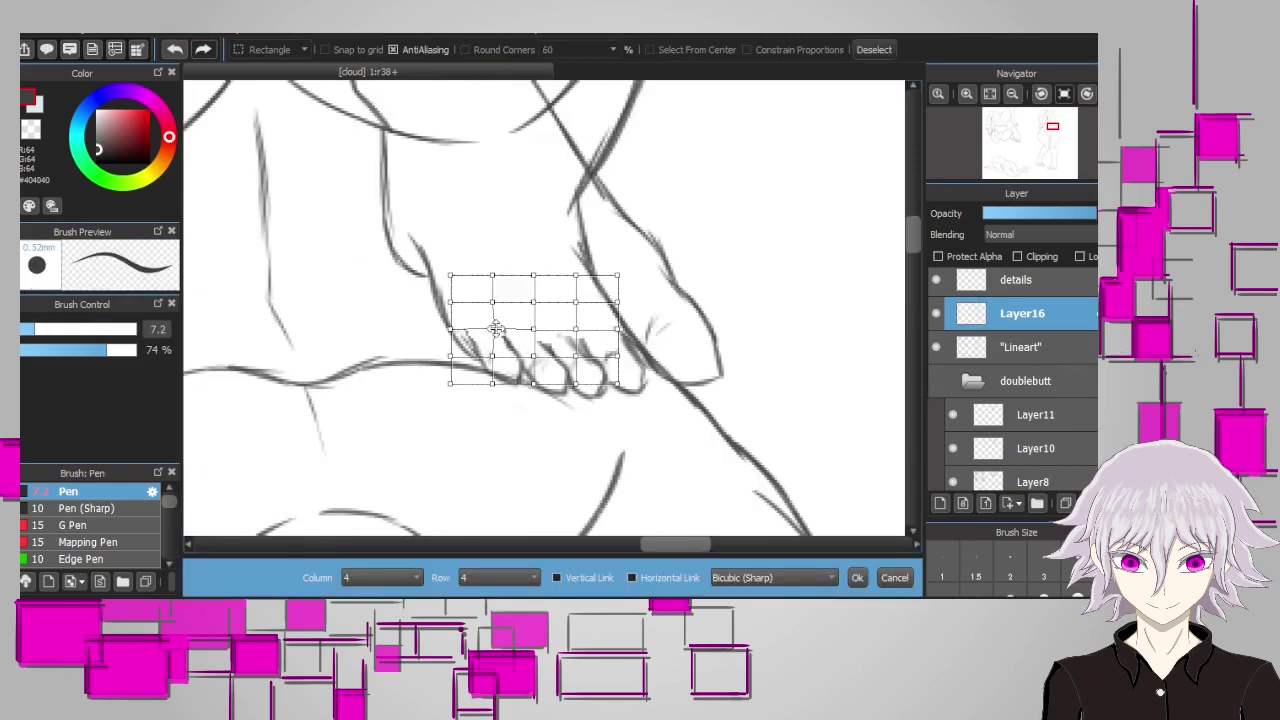
left_click_drag(580, 325, 576, 356)
key("Return")
left_click(966, 93)
key("b")
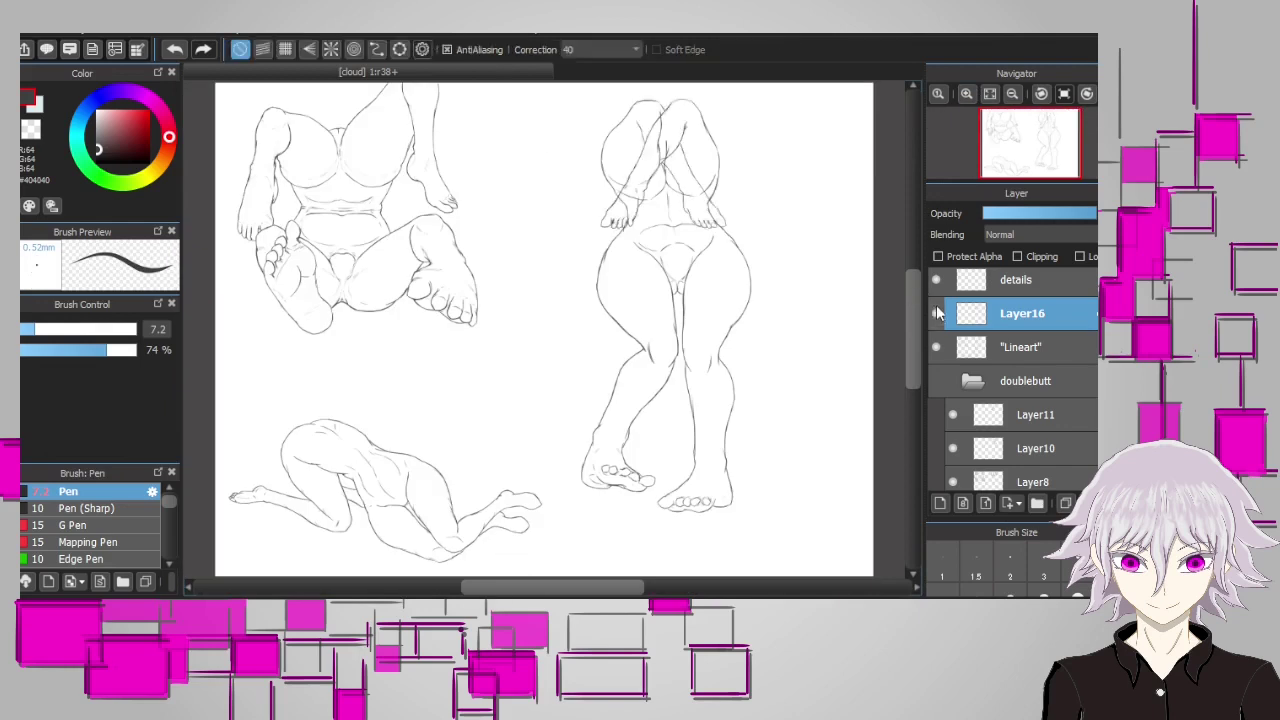
Make the "Lineart" layer active, save the drawing, and review the finished crossed-leg pose
left_click(1022, 347)
scroll(545, 330, "up", 2)
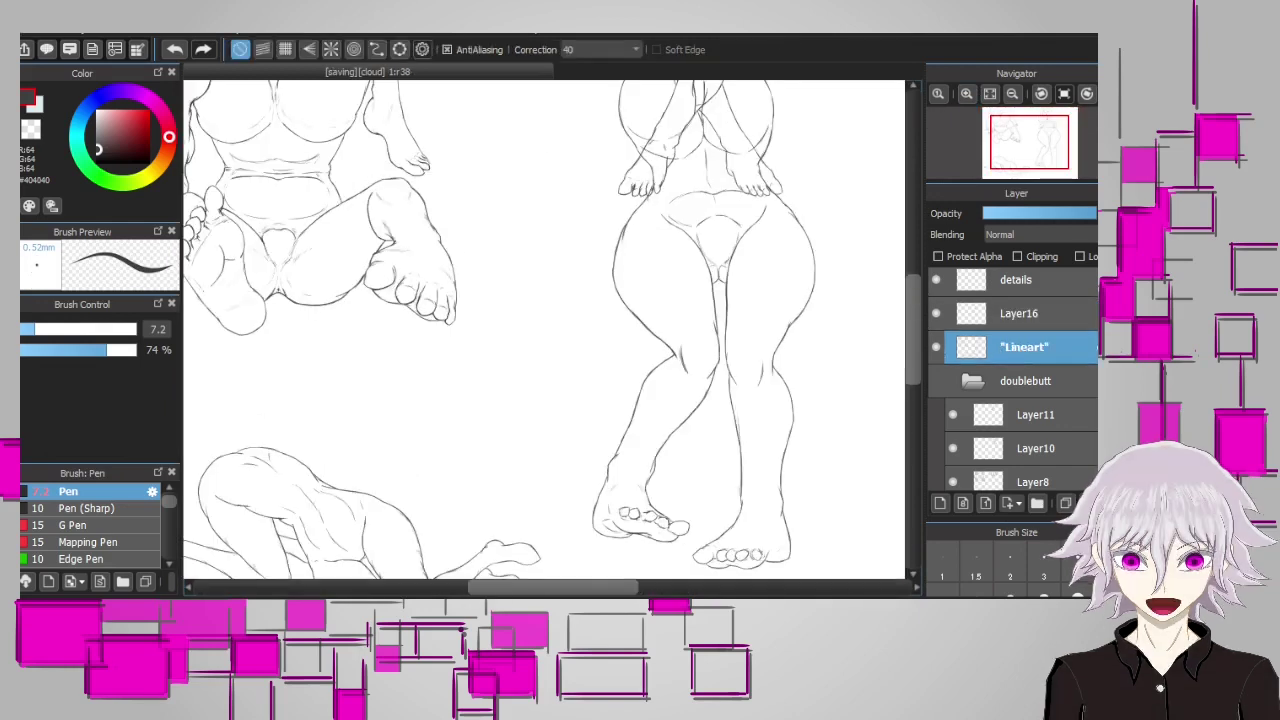
scroll(443, 508, "down", 2)
scroll(703, 377, "up", 3)
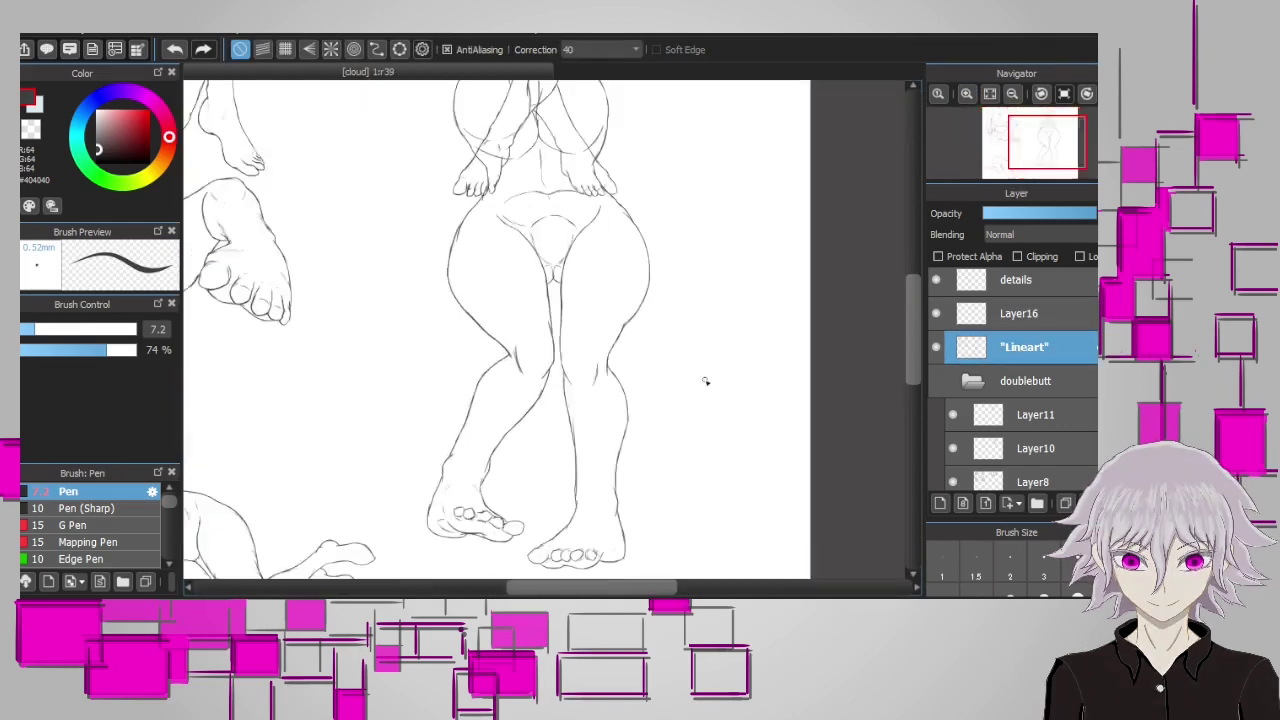
mouse_move(545, 175)
left_mouse_down()
mouse_move(471, 295)
mouse_move(608, 268)
left_mouse_up()
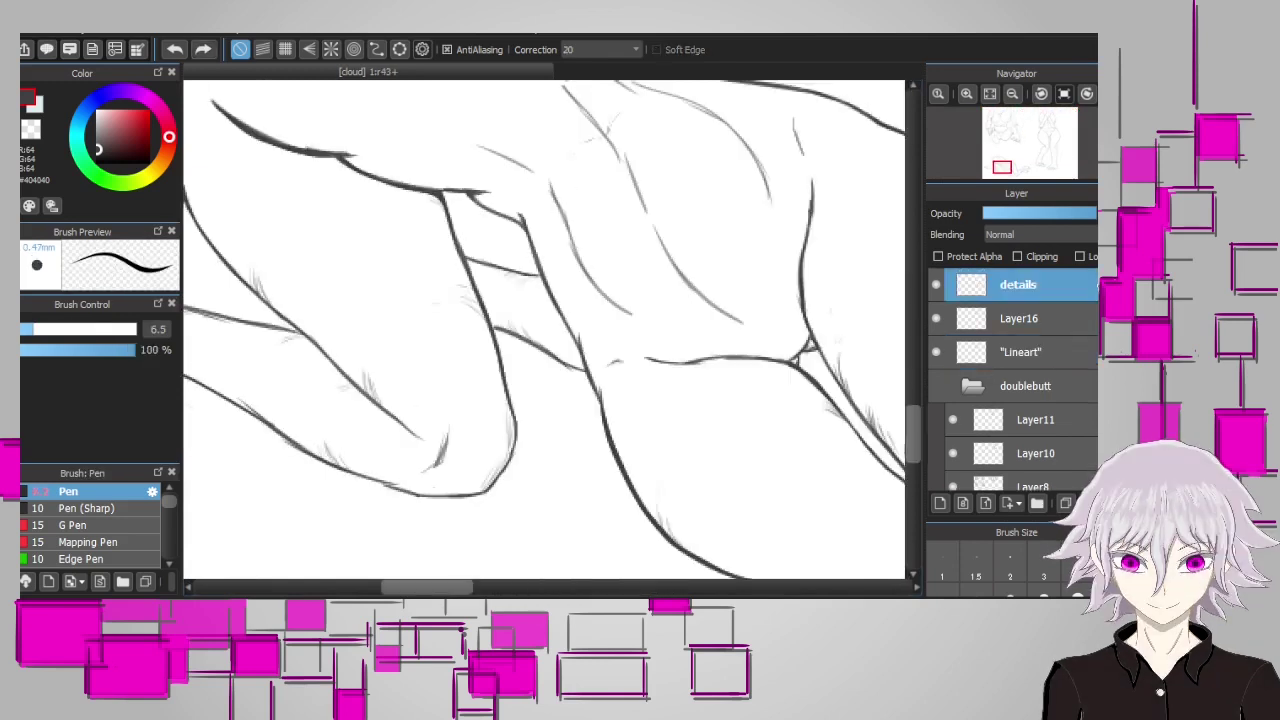
Check the line weight of the thigh crease above the kneeling figure's bent knee in close-up, full and mirrored views
left_click_drag(623, 434, 623, 470, "space")
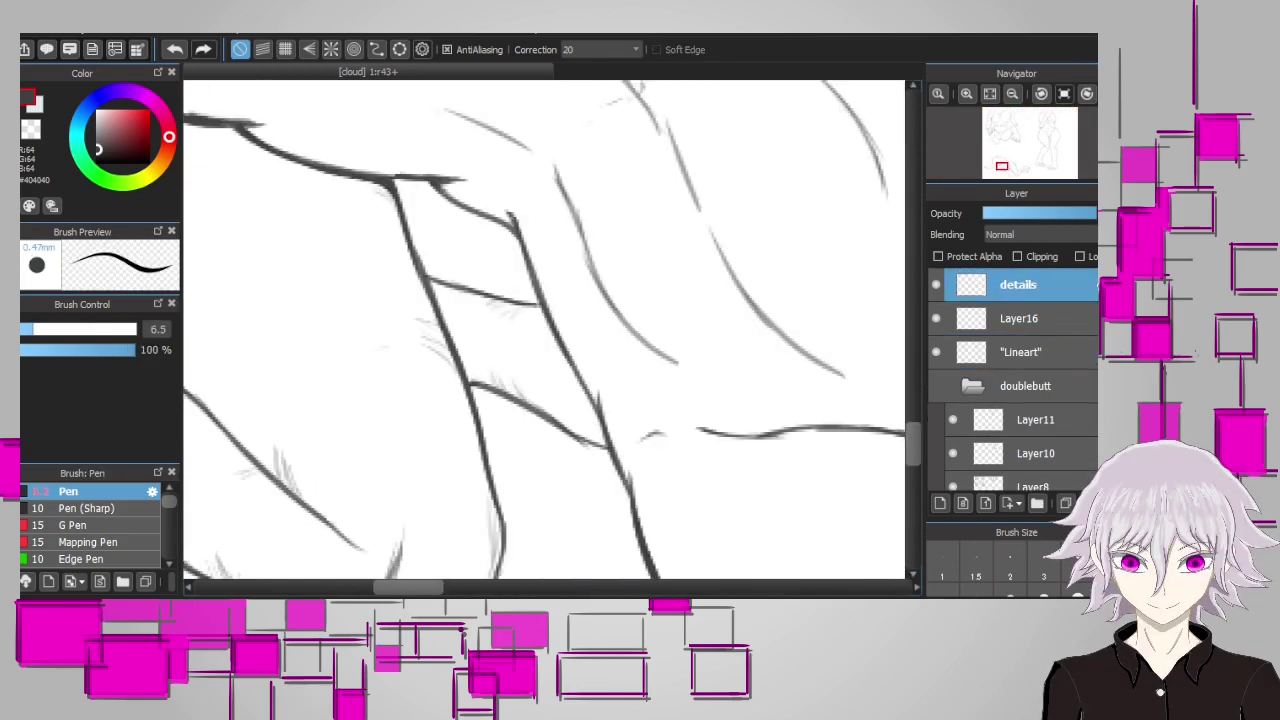
scroll(431, 332, "down", 5)
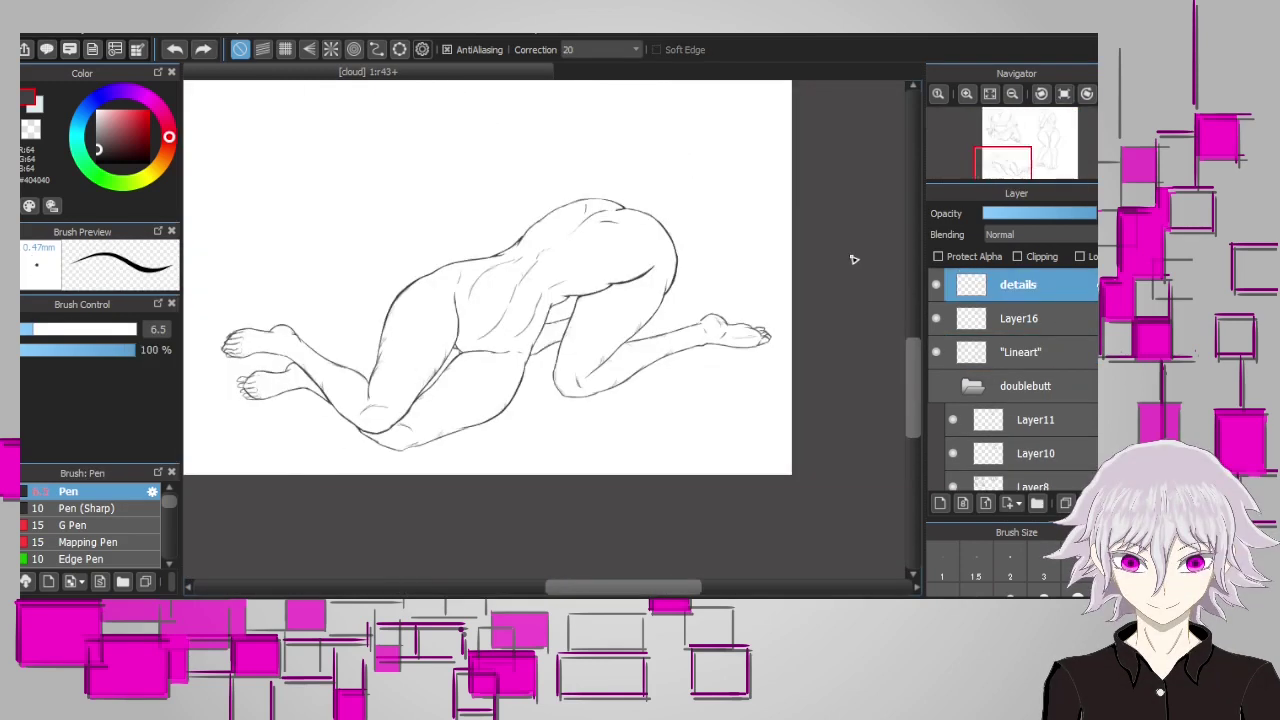
scroll(343, 200, "up", 5)
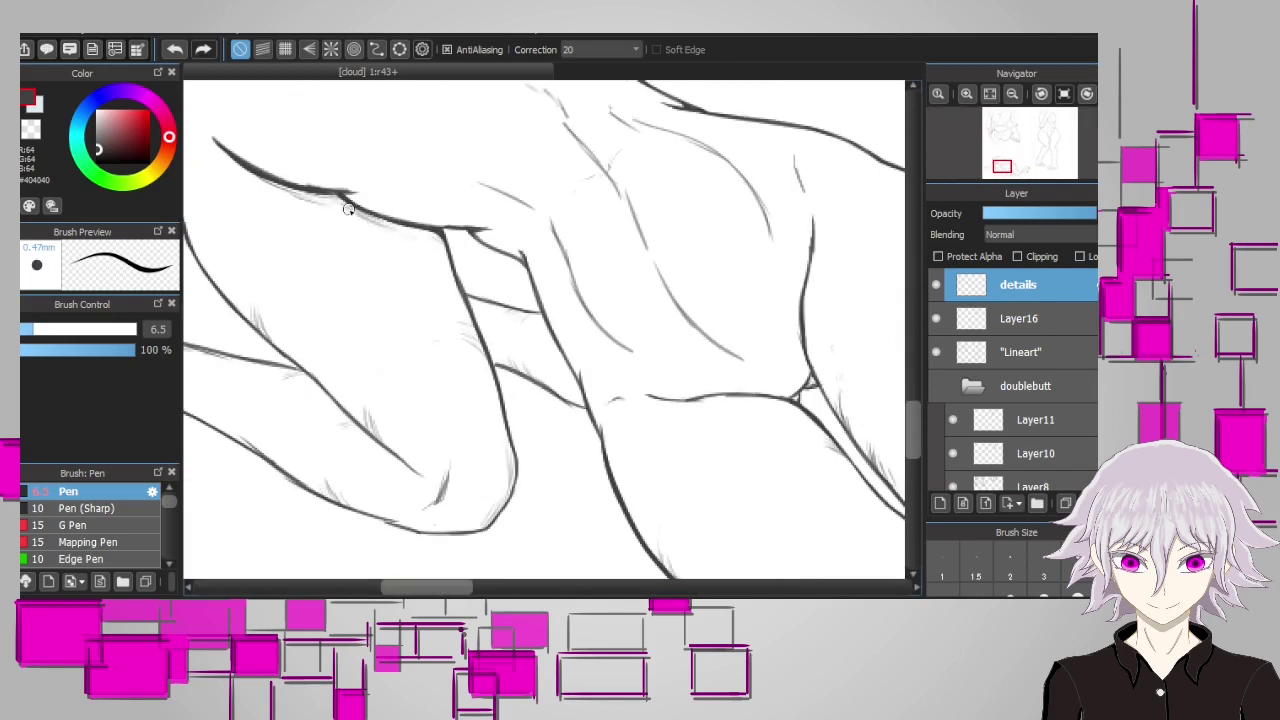
scroll(348, 208, "down", 5)
scroll(517, 386, "up", 5)
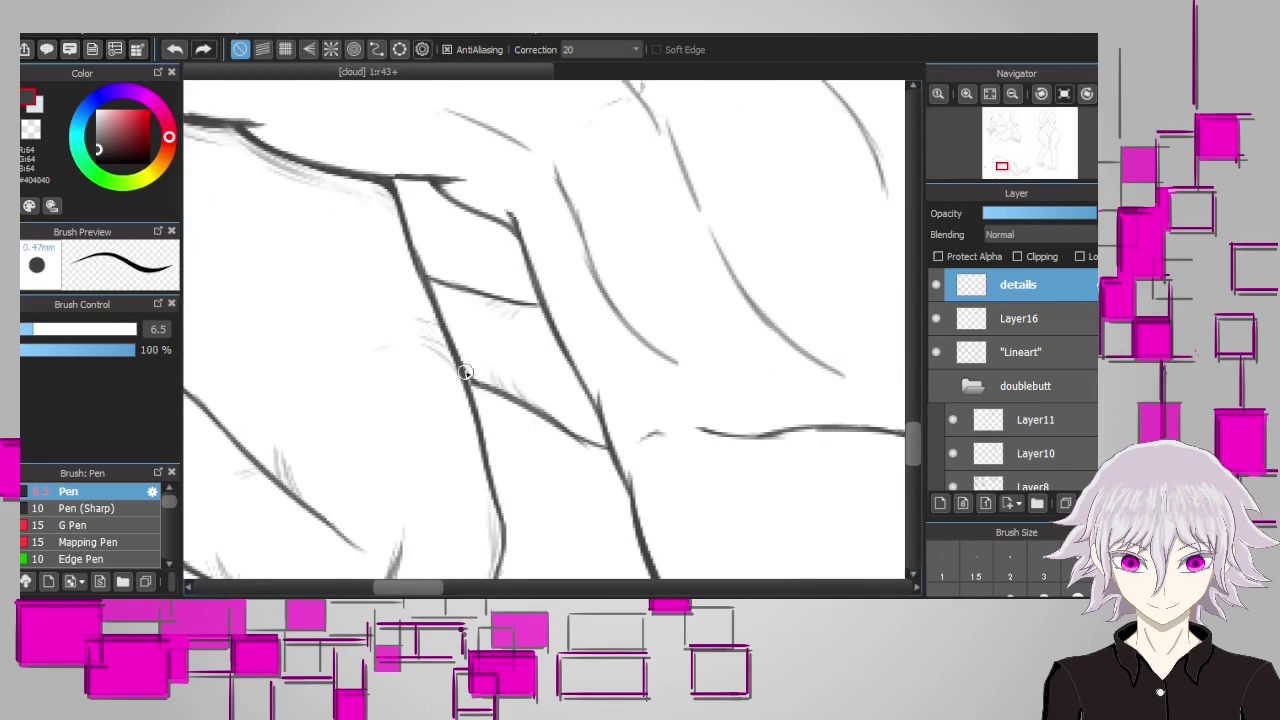
Strengthen the short line joining the kneeling figure's thighs on the "details" layer and compare with that layer hidden
left_click_drag(433, 285, 539, 308)
scroll(576, 428, "down", 5)
scroll(498, 367, "up", 5)
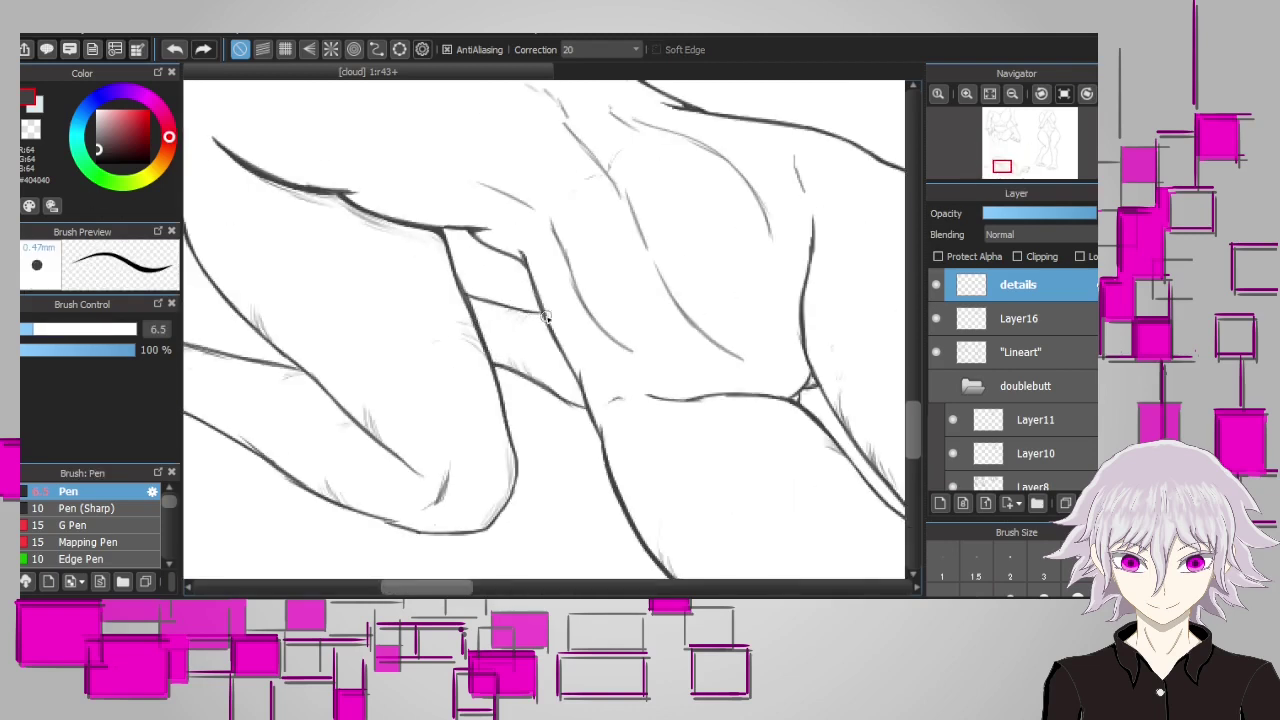
scroll(587, 401, "down", 5)
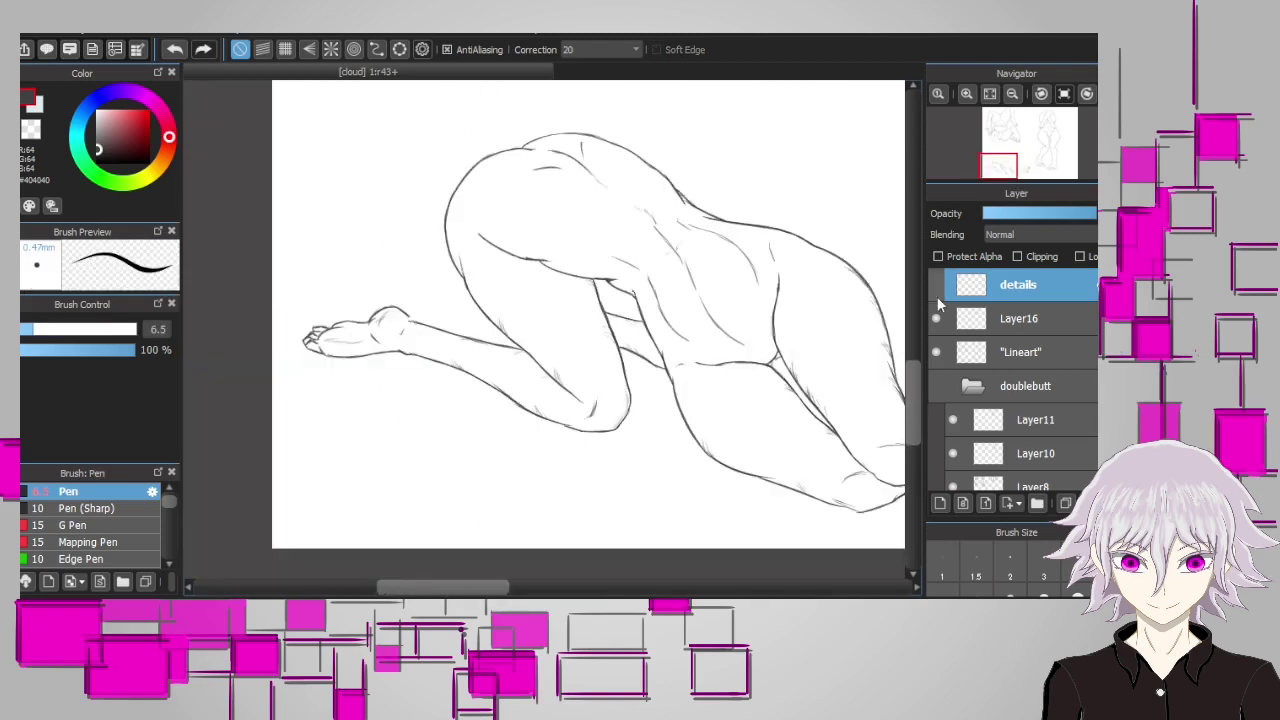
Thicken the fold line between the thigh and calf of the kneeling figure's bent leg on the "details" layer
scroll(485, 398, "up", 5)
scroll(485, 398, "up", 1)
left_click_drag(610, 470, 498, 368)
scroll(500, 370, "down", 5)
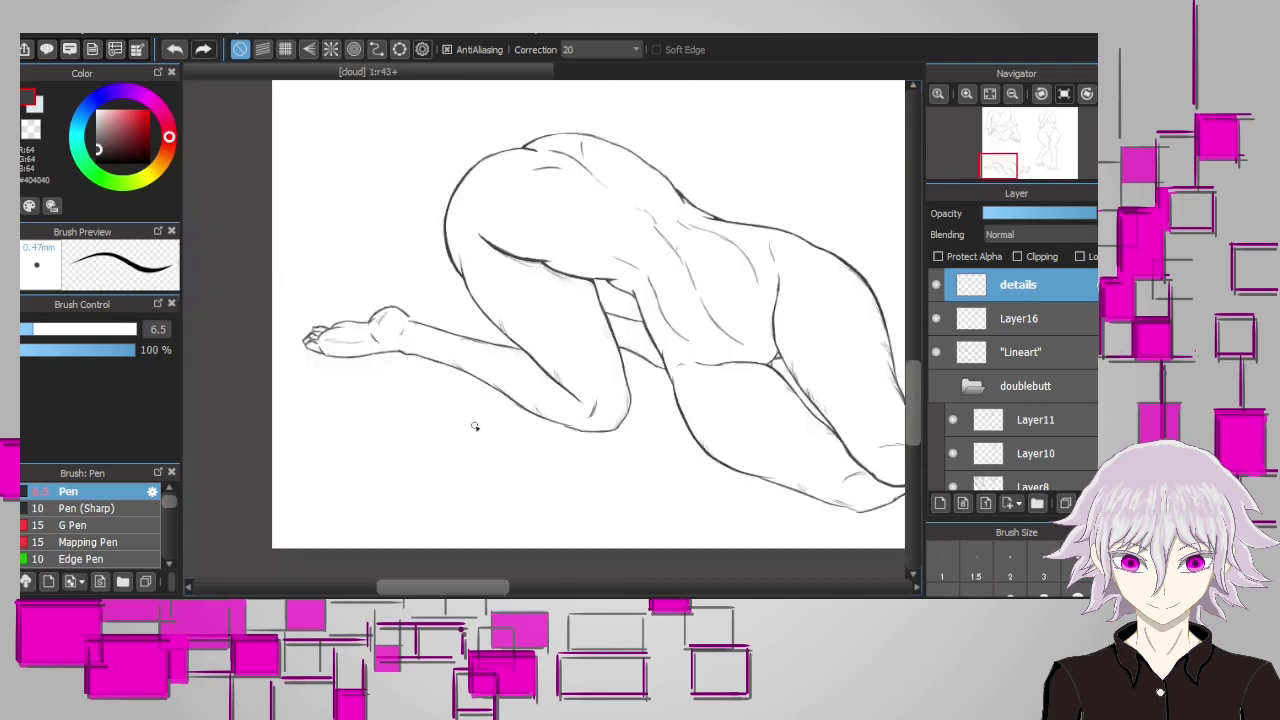
scroll(503, 373, "up", 5)
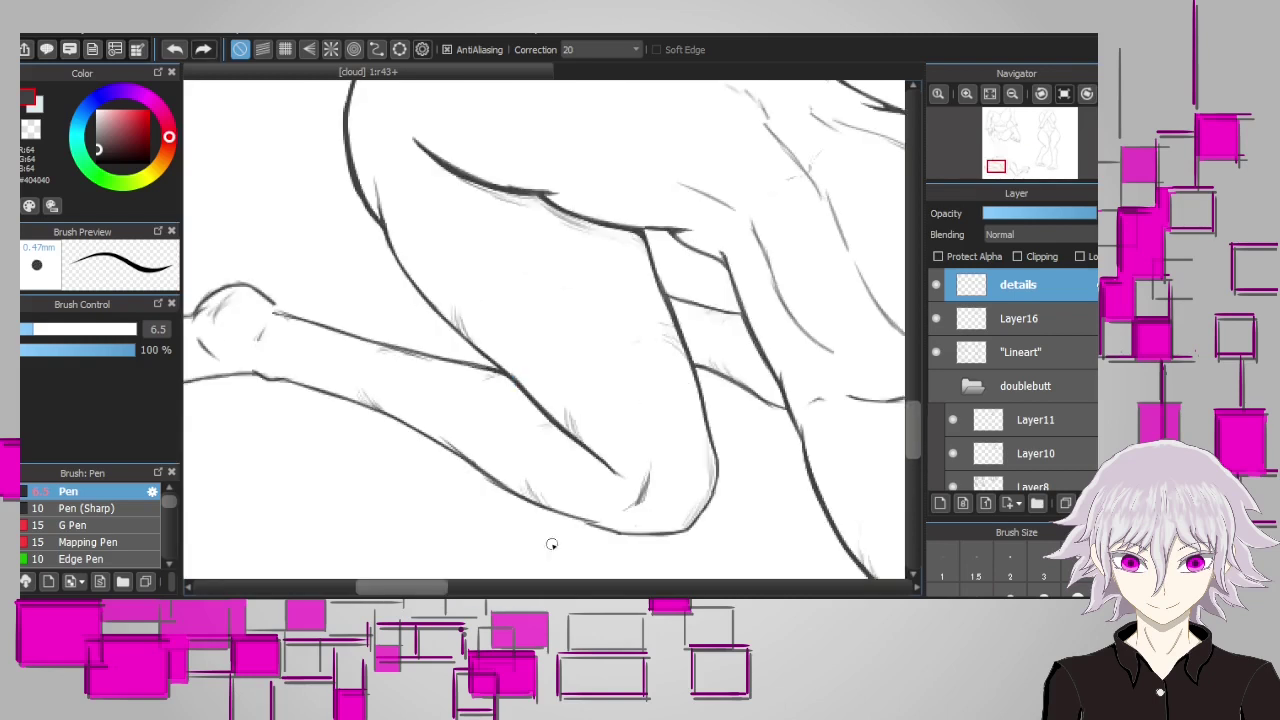
scroll(390, 311, "left", 2)
scroll(390, 375, "down", 5)
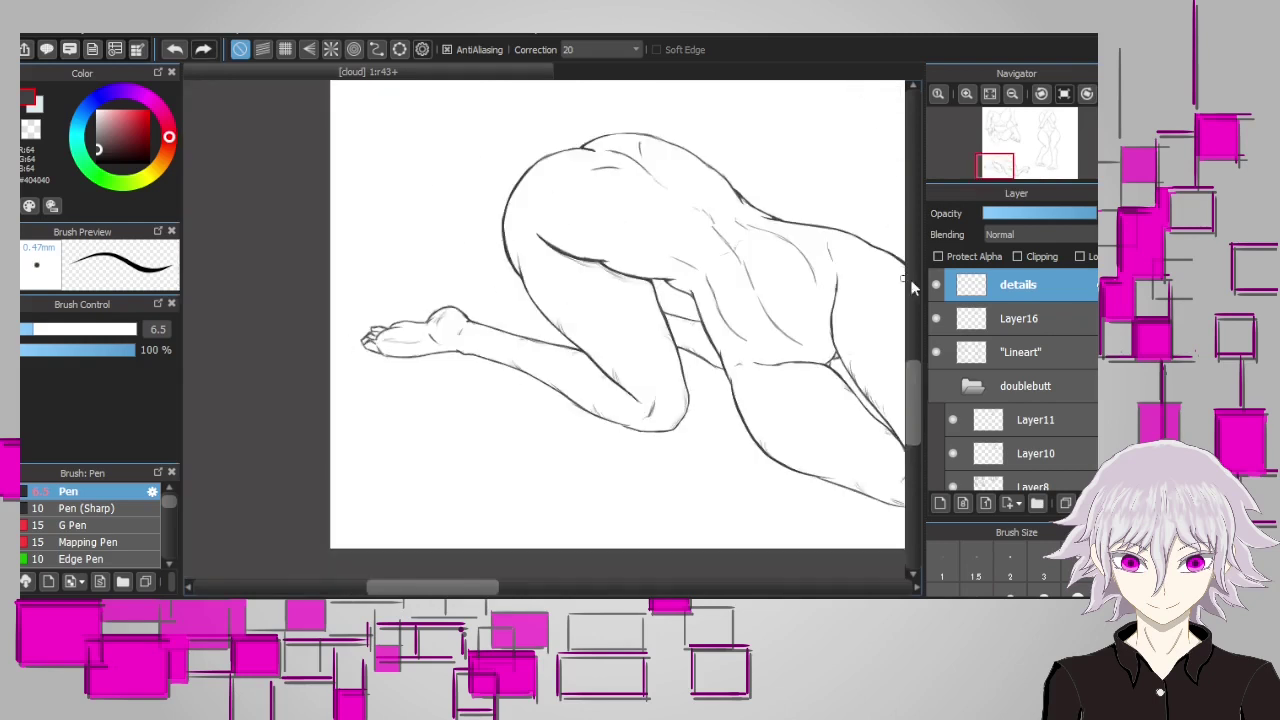
Thicken the lower edge of the kneeling figure's foot from the toes to the ankle, then compare with the "details" layer hidden
scroll(390, 375, "up", 5)
scroll(376, 590, "left", 2)
scroll(470, 292, "up", 2)
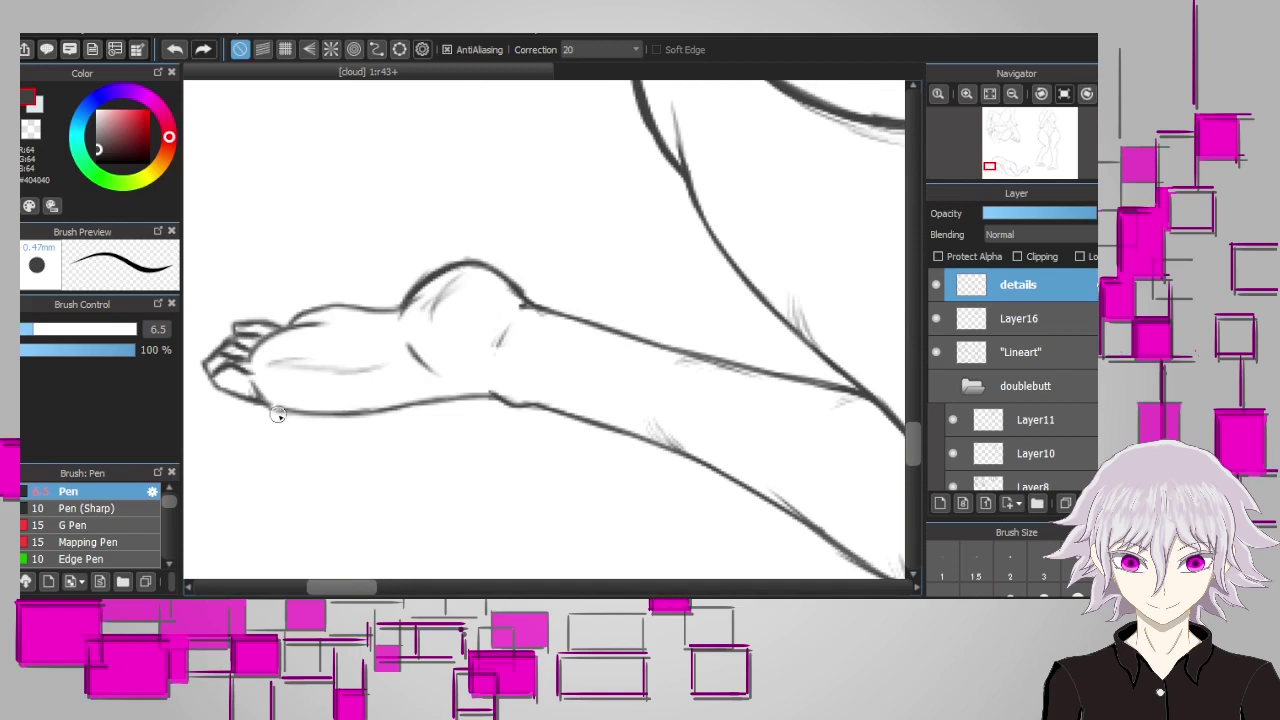
left_click_drag(277, 415, 491, 393)
scroll(528, 304, "down", 5)
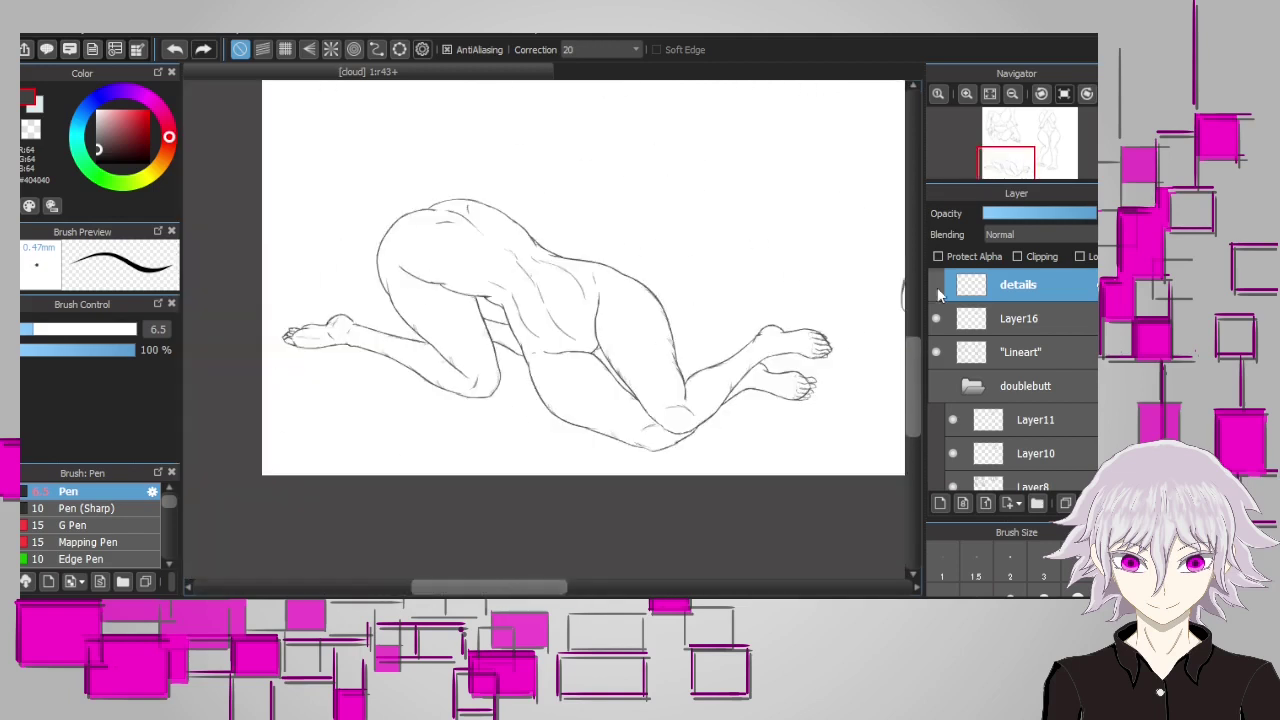
Thicken the inner edge of the reclining figure's raised lower leg above the heel, undoing and redrawing the stroke
scroll(655, 571, "up", 4)
scroll(540, 520, "up", 2)
scroll(843, 334, "up", 2)
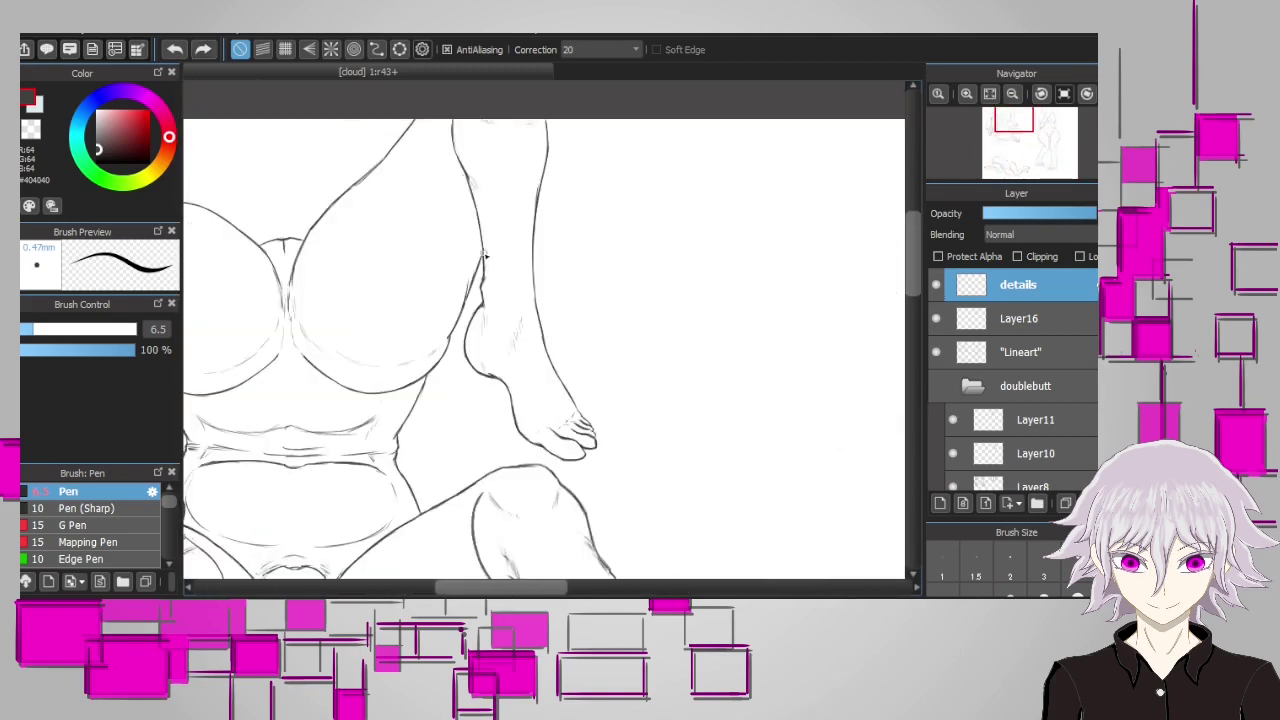
left_click_drag(466, 190, 455, 154)
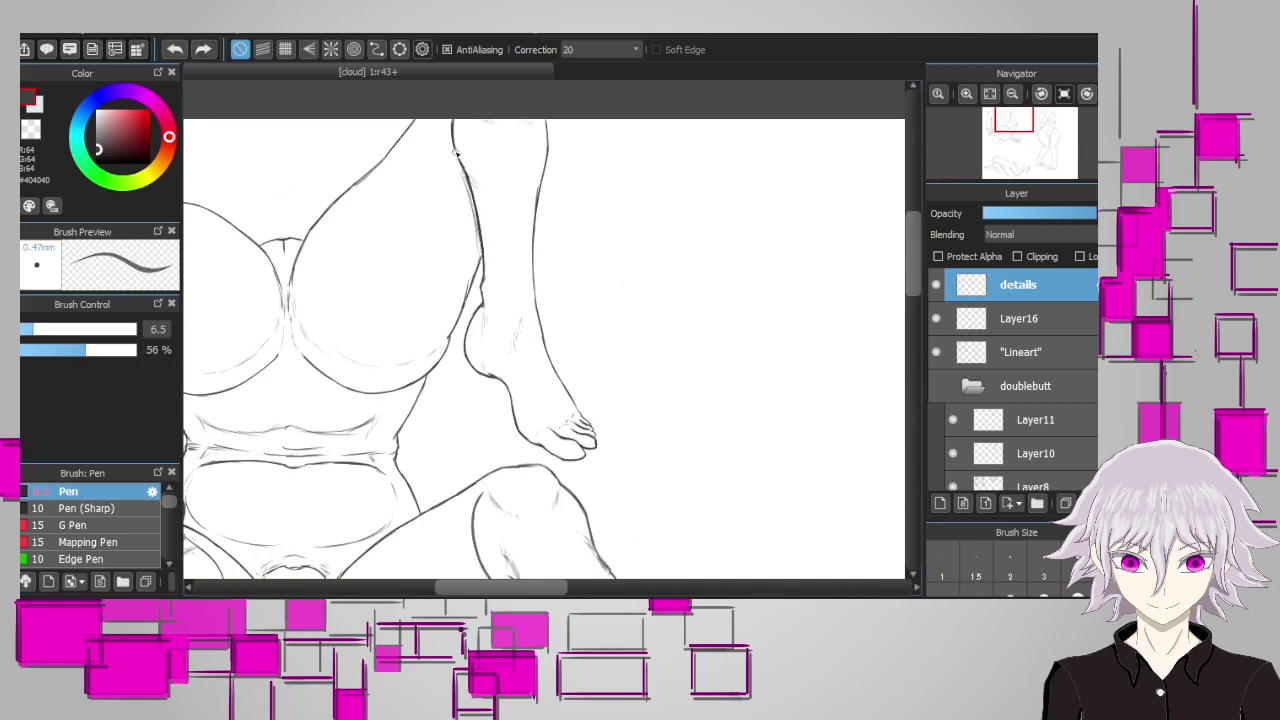
key("ctrl+z")
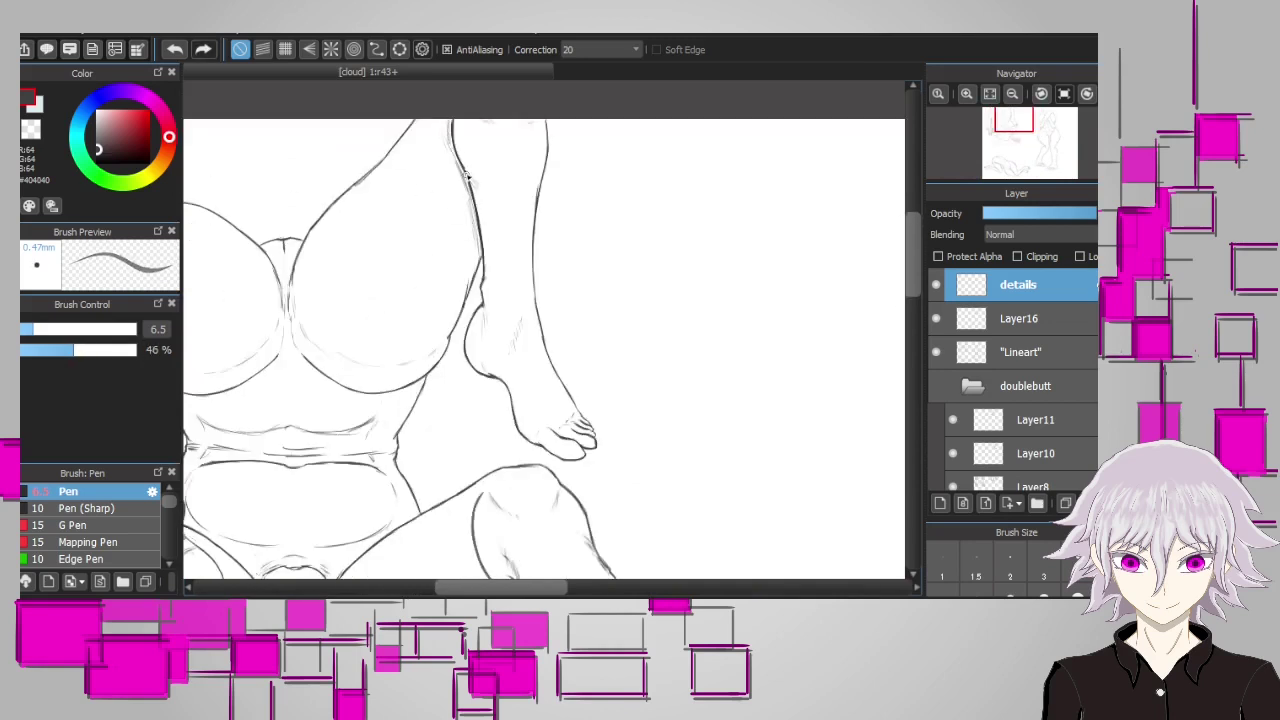
scroll(543, 330, "down", 2)
scroll(543, 330, "up", 2)
scroll(543, 330, "down", 3)
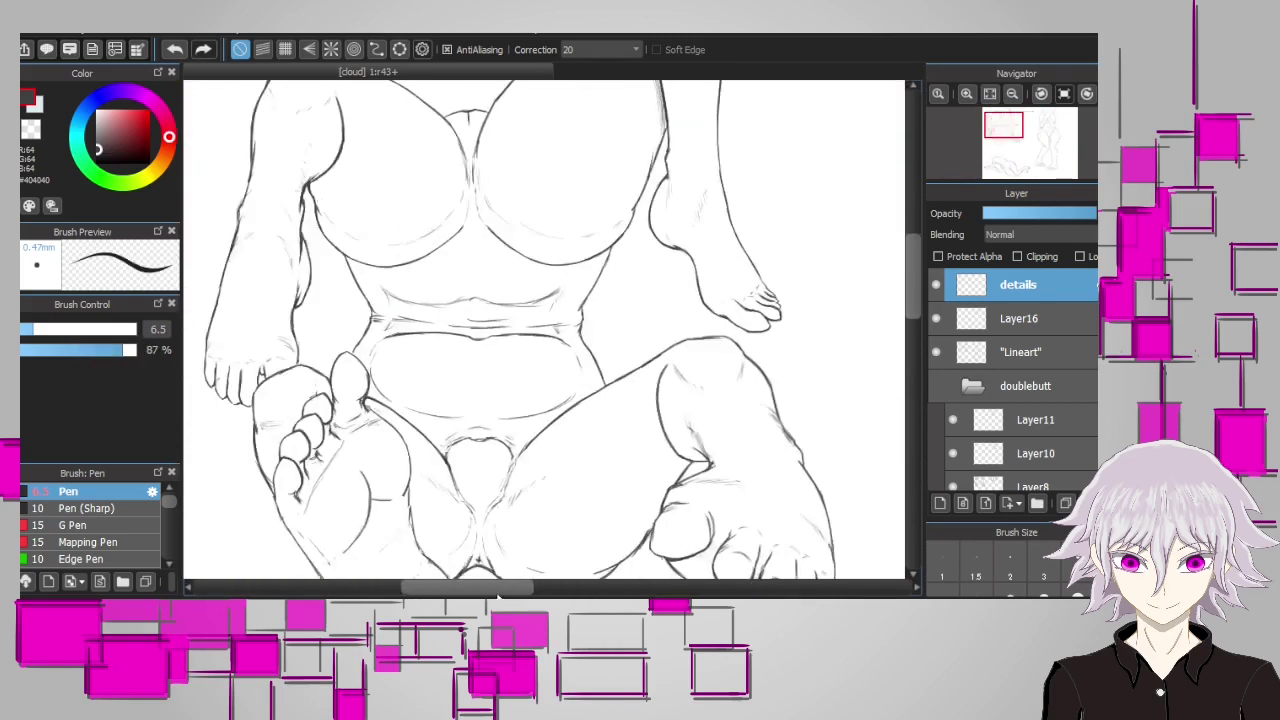
Erase stray line ends around the reclining figure's ankle fold on the "Lineart" layer
scroll(788, 366, "up", 2)
key("e")
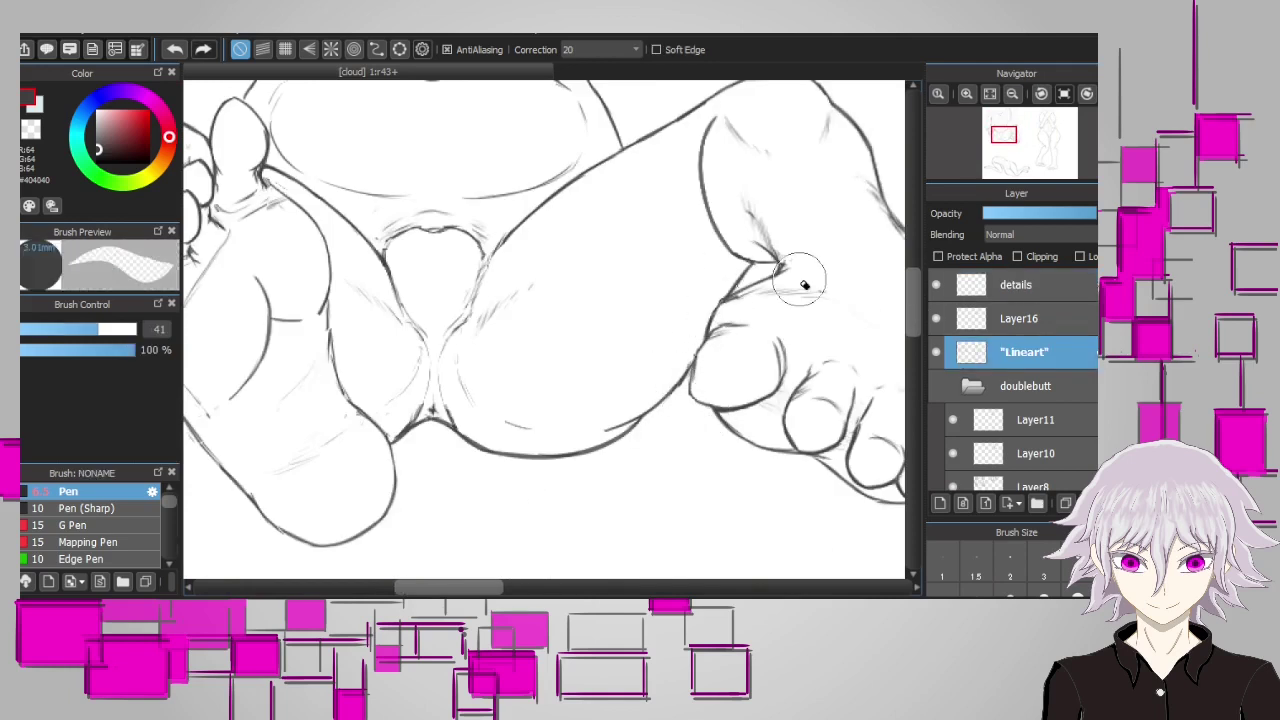
scroll(441, 578, "left", 3)
scroll(441, 578, "up", 1)
key("b")
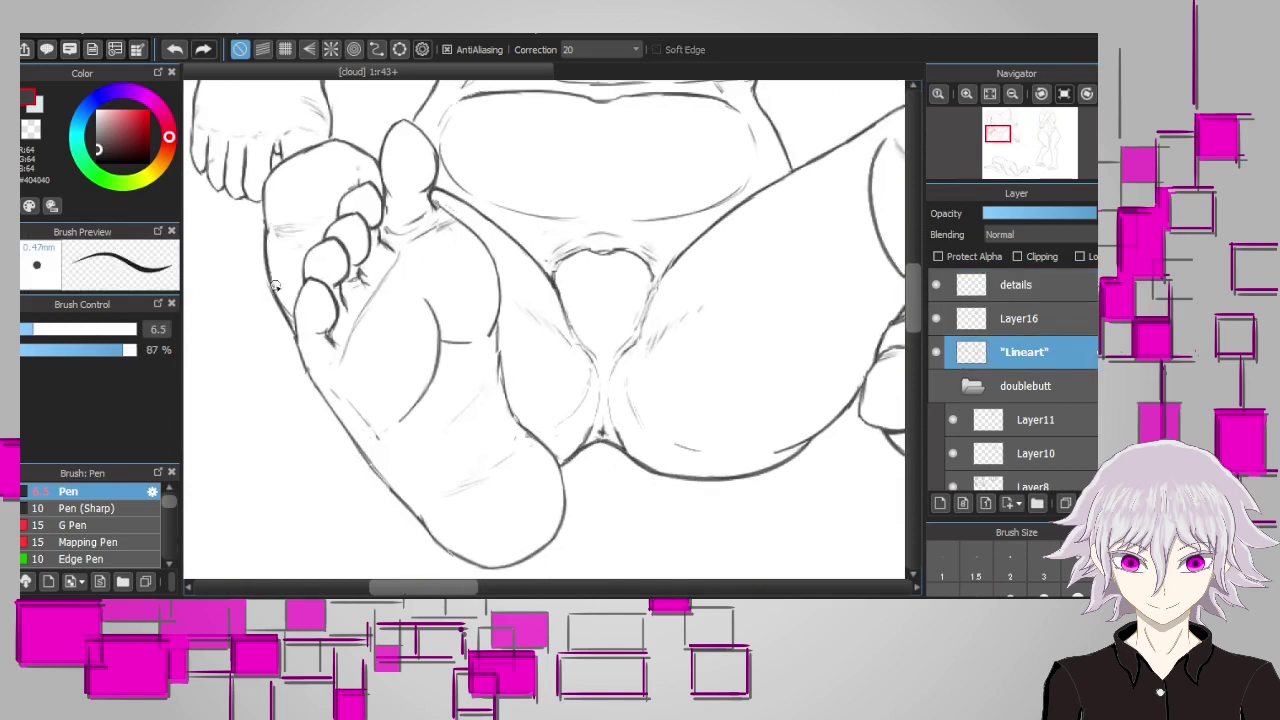
Thicken the outer edge of the forward-facing sole on the "details" layer, undoing and redrawing the stroke
key("Up")
key("Up")
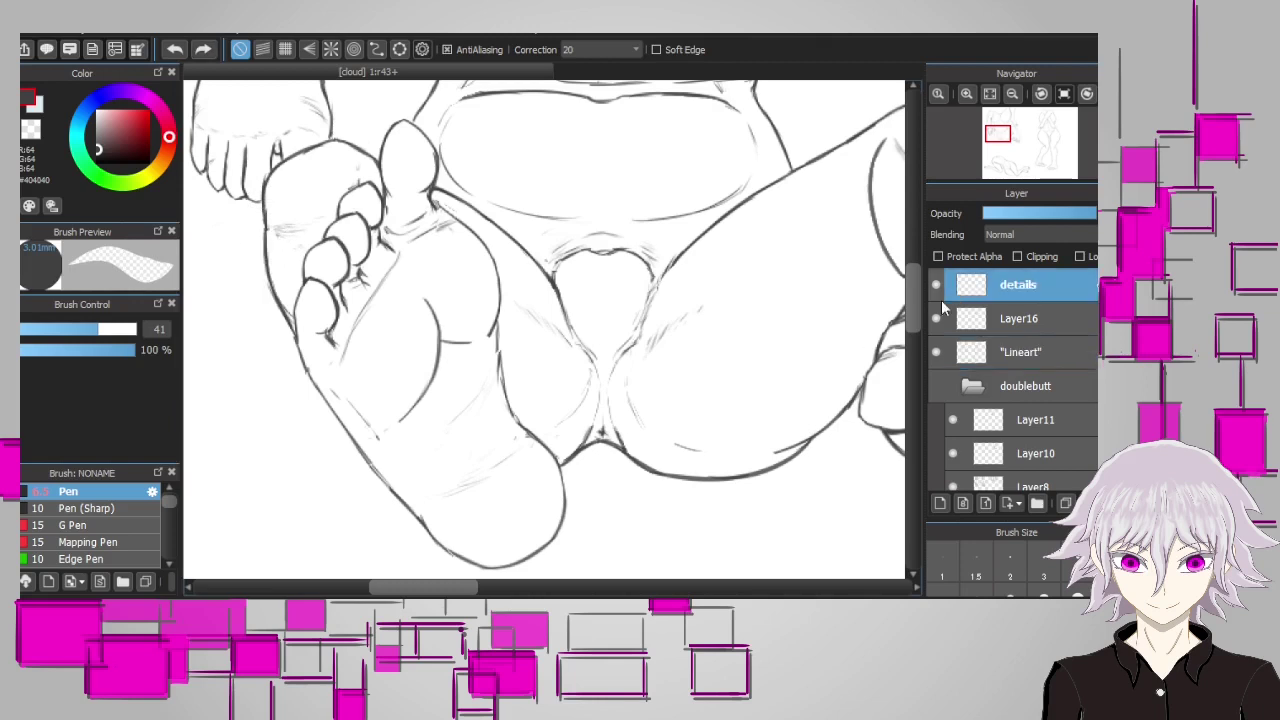
left_click_drag(298, 369, 390, 480)
key("ctrl+z")
left_click_drag(330, 410, 405, 505)
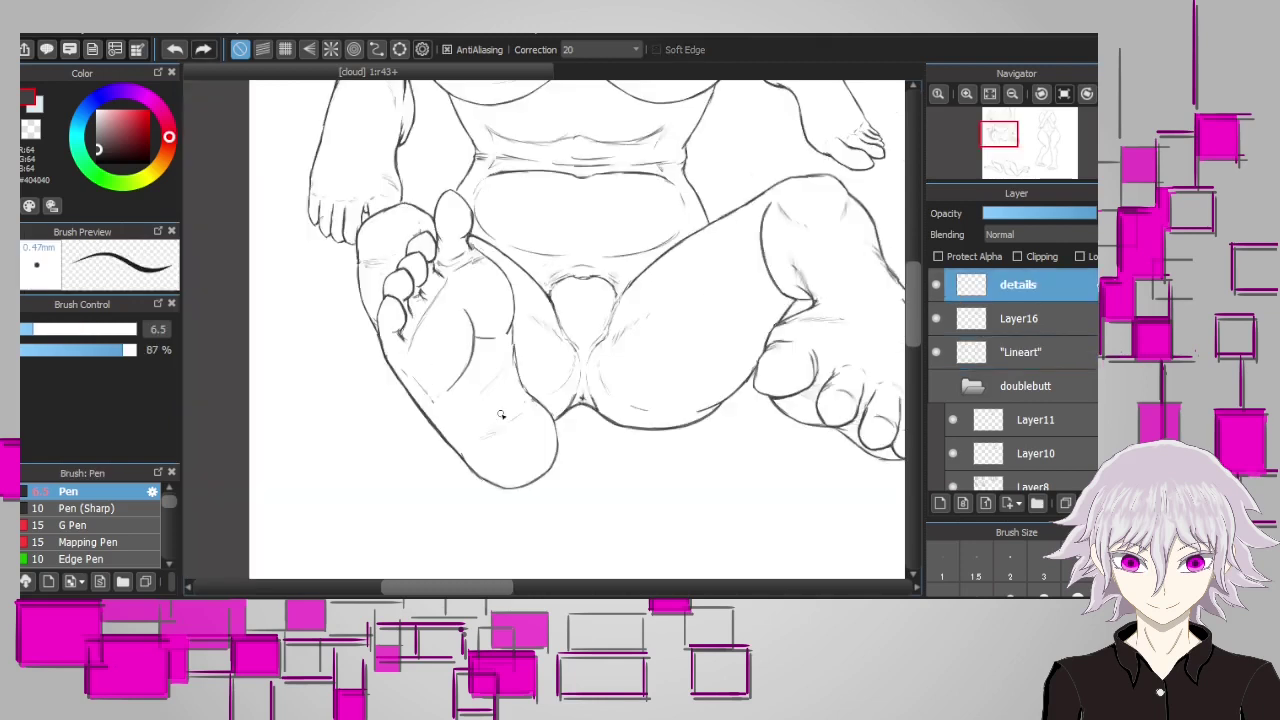
scroll(452, 556, "down", 3)
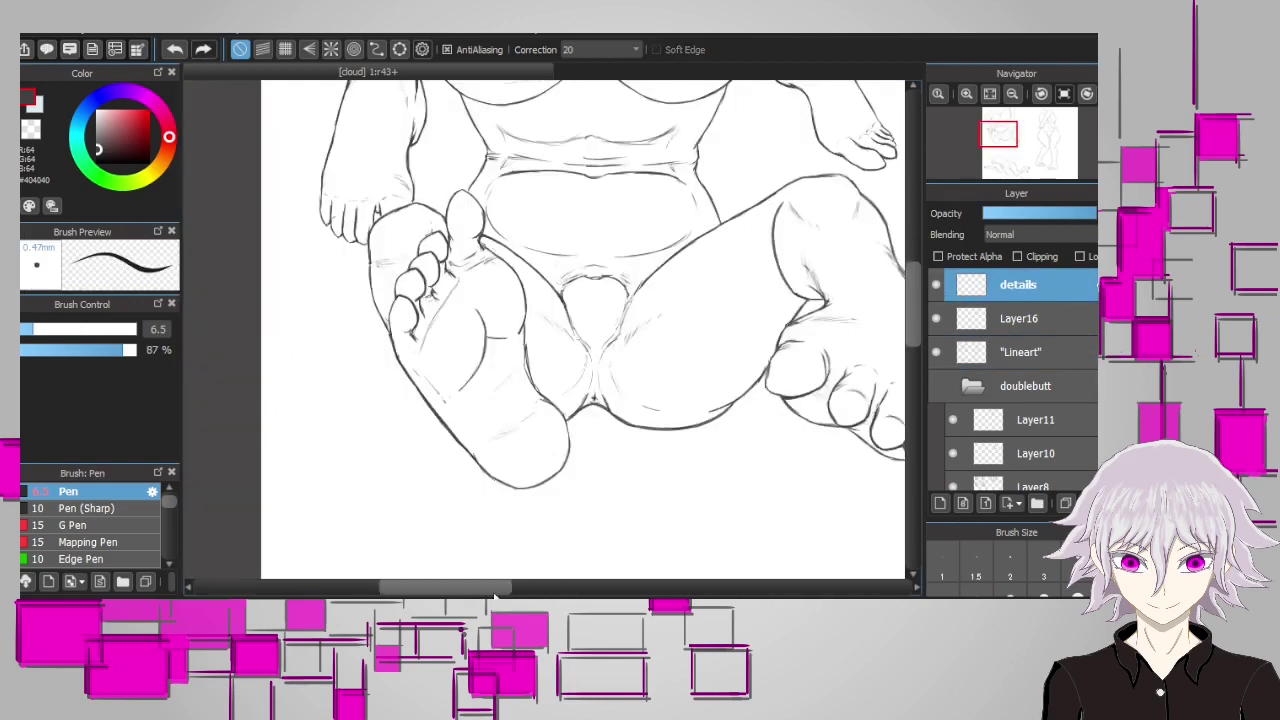
scroll(453, 395, "up", 3)
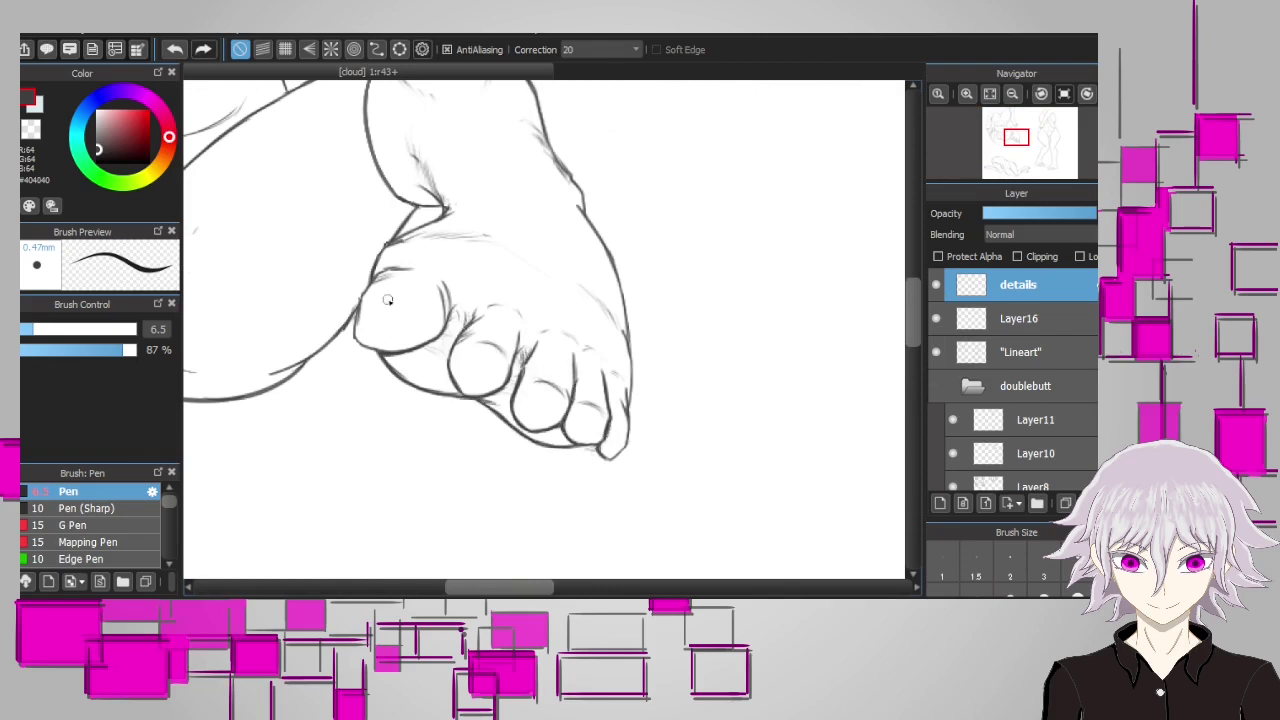
Clean up the outer contour above the ankle of the reclining figure's planted foot with the eraser on the "Lineart" layer
mouse_move(514, 399)
left_mouse_down()
mouse_move(530, 472)
mouse_move(608, 492)
left_mouse_up()
key("e")
key("Down")
key("Down")
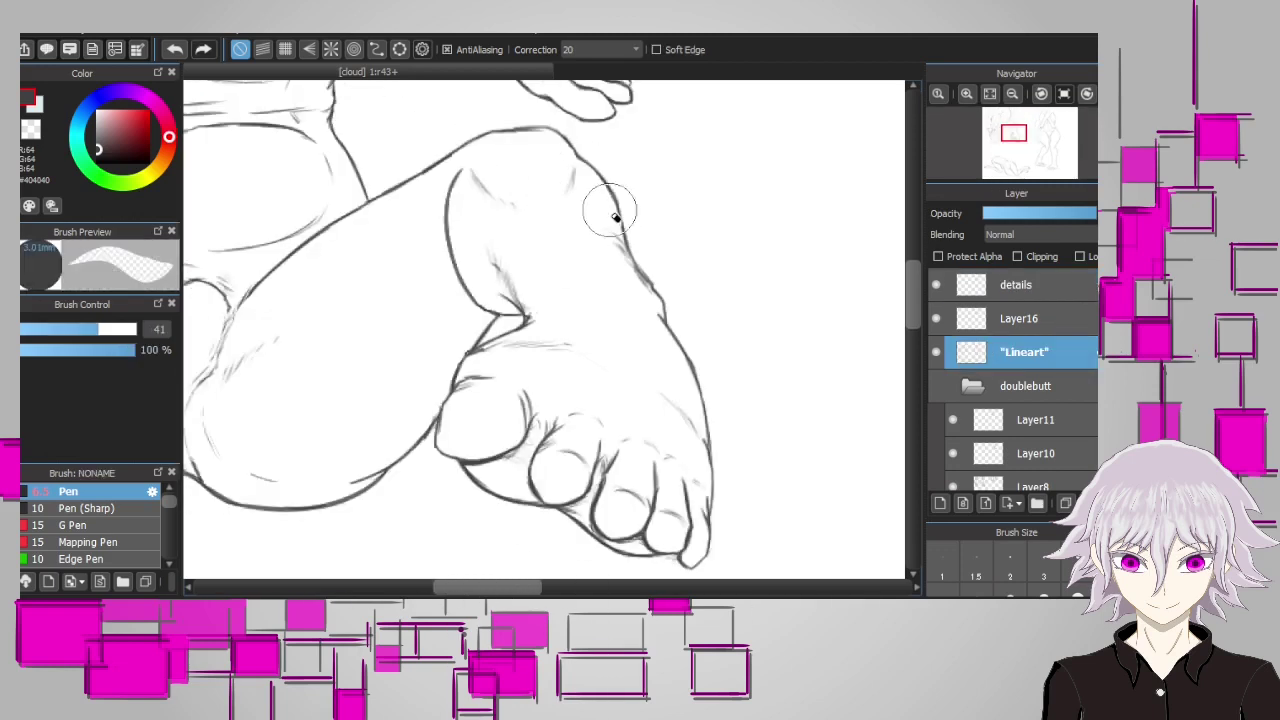
key("b")
Thicken the inner shin line and ankle crease above the planted foot's big toe on the "details" layer, undoing misplaced strokes
scroll(450, 300, "up", 4)
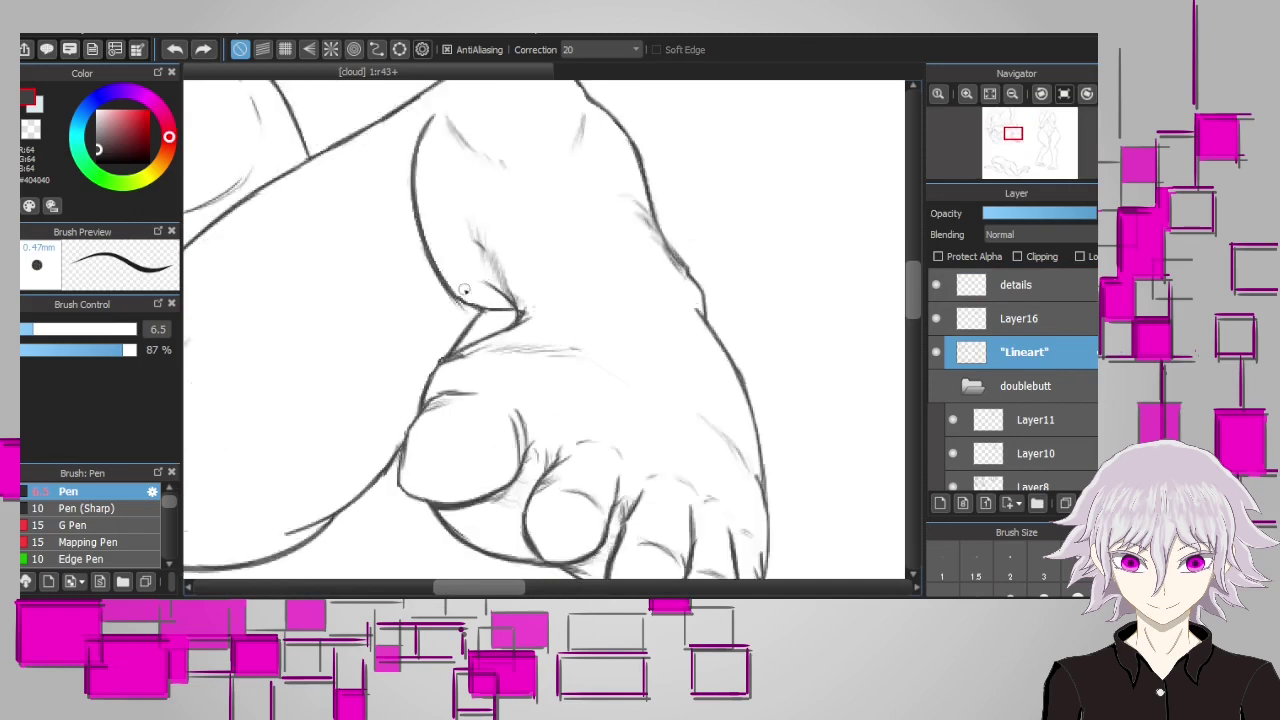
mouse_move(448, 302)
left_mouse_down()
mouse_move(609, 300)
mouse_move(527, 277)
left_mouse_up()
key("Up")
key("Up")
key("ctrl+z")
scroll(521, 453, "down", 3)
key("ctrl+z")
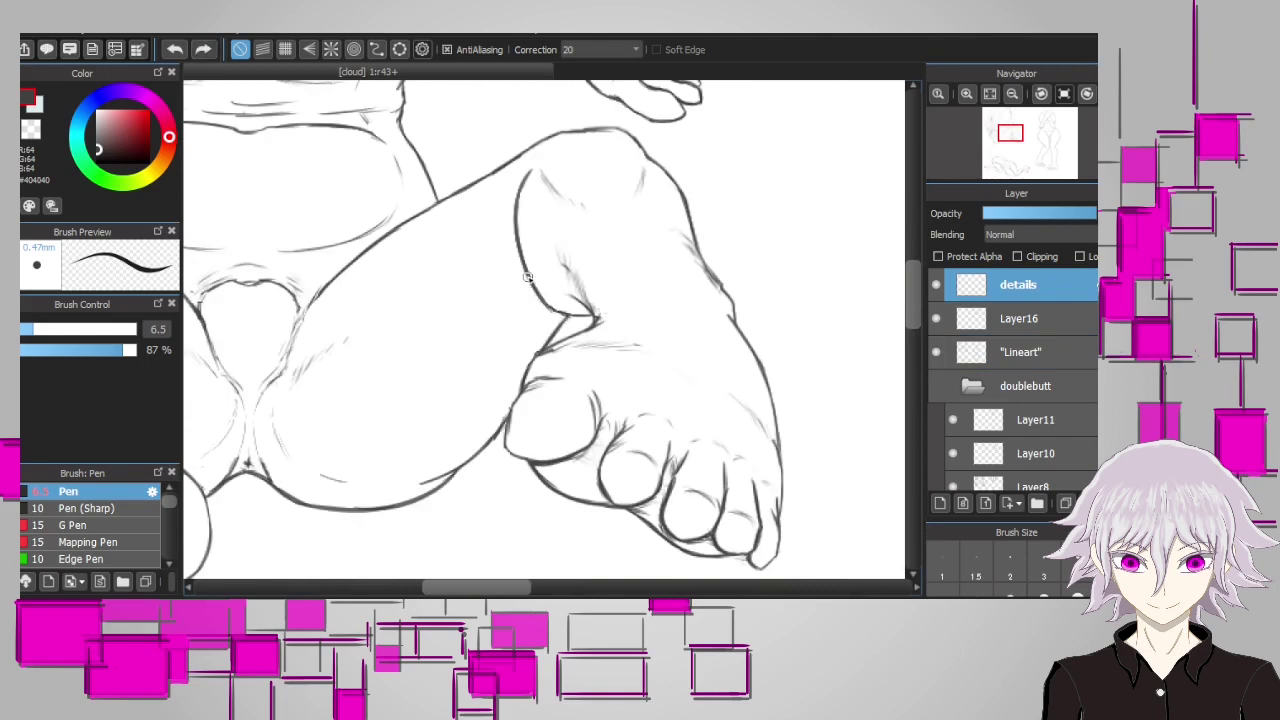
scroll(557, 226, "up", 2)
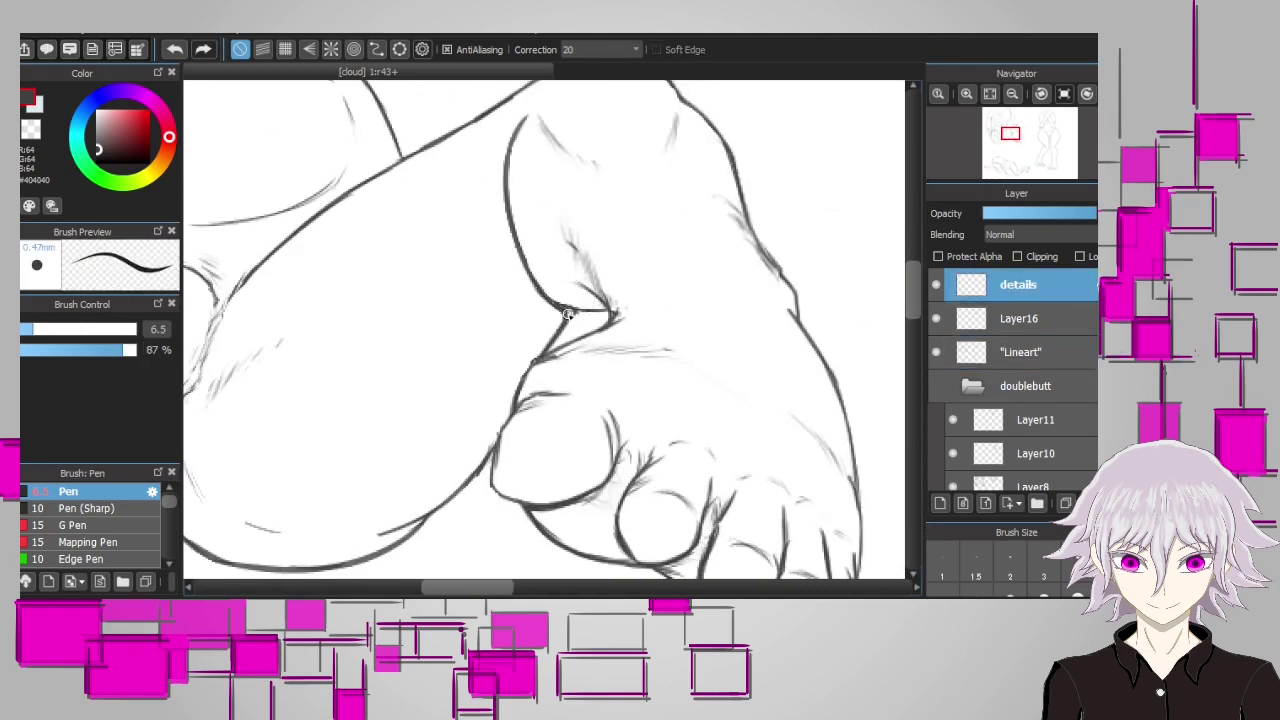
scroll(512, 262, "down", 1)
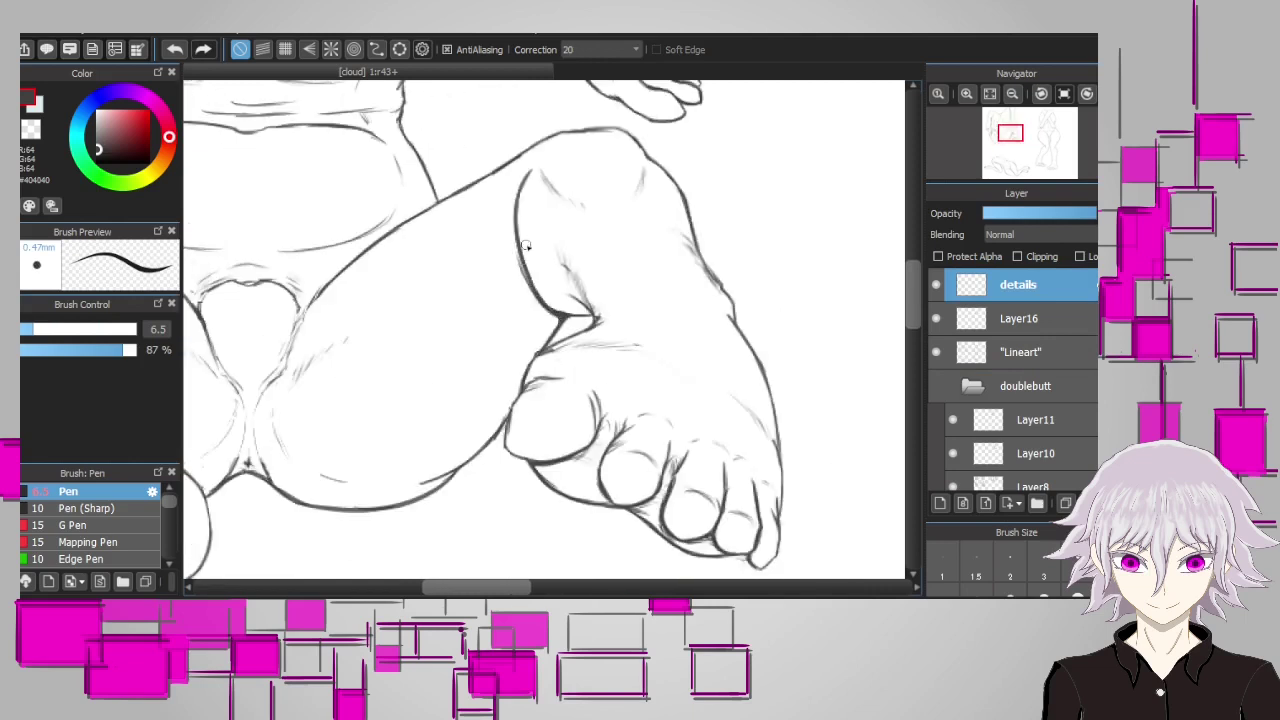
scroll(560, 280, "up", 1)
scroll(598, 309, "right", 3)
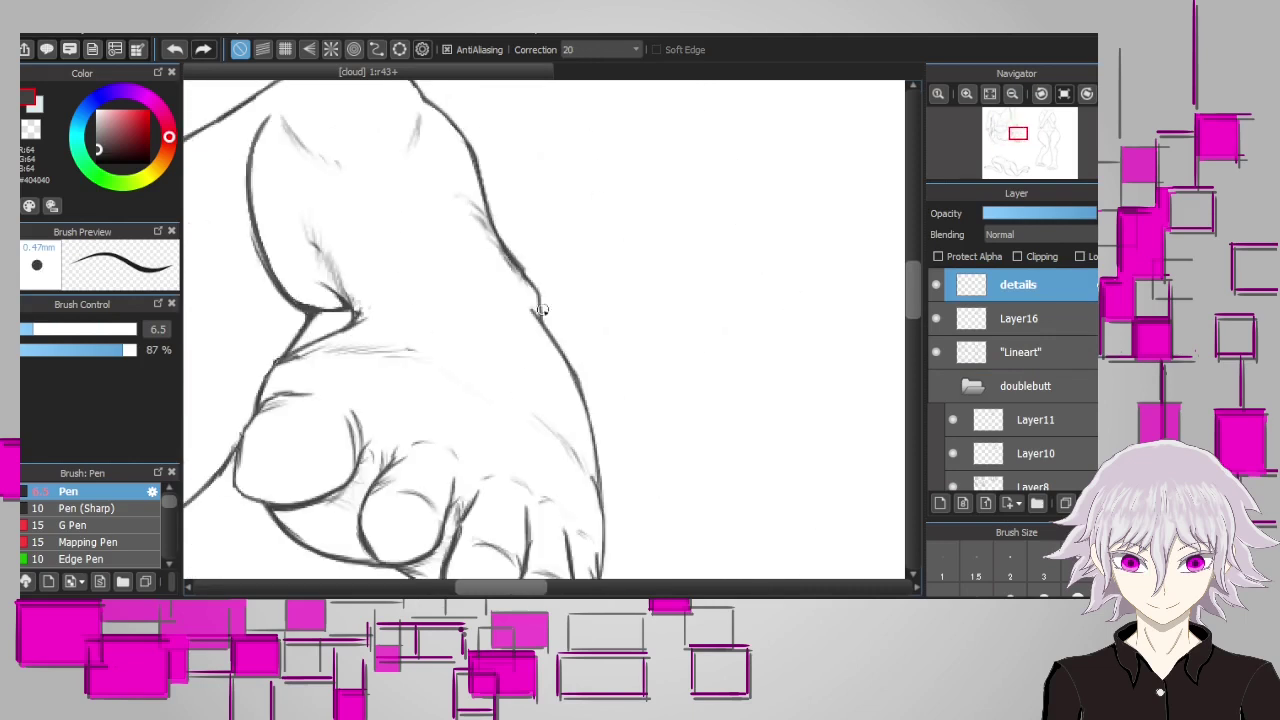
Thicken the lower contour of the reclining figure's thigh beside the planted foot on the "details" layer
scroll(545, 342, "left", 3)
scroll(820, 334, "down", 2)
left_click_drag(572, 360, 619, 358)
scroll(590, 390, "down", 2)
scroll(577, 414, "up", 2)
scroll(540, 400, "down", 1)
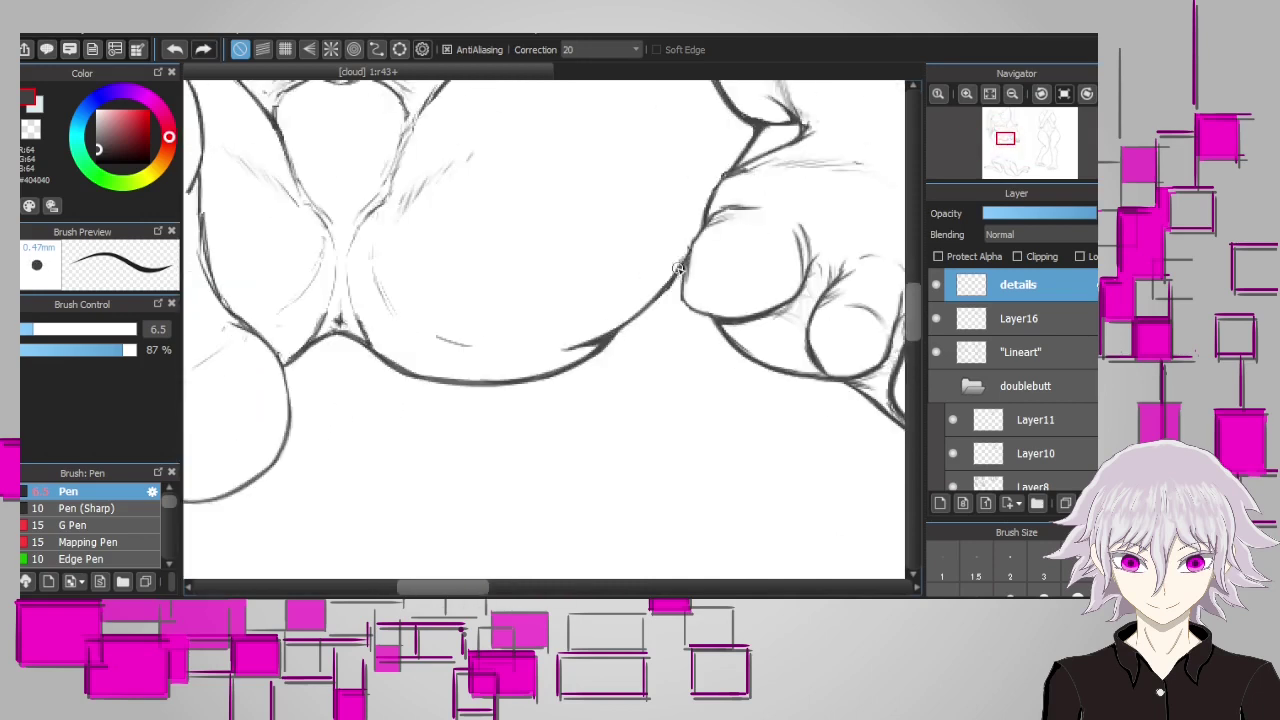
Thicken the heel line of the forward-facing sole where it overlaps the thigh, undoing a misplaced stroke
scroll(465, 420, "up", 1)
left_click_drag(466, 420, 466, 385)
key("ctrl+z")
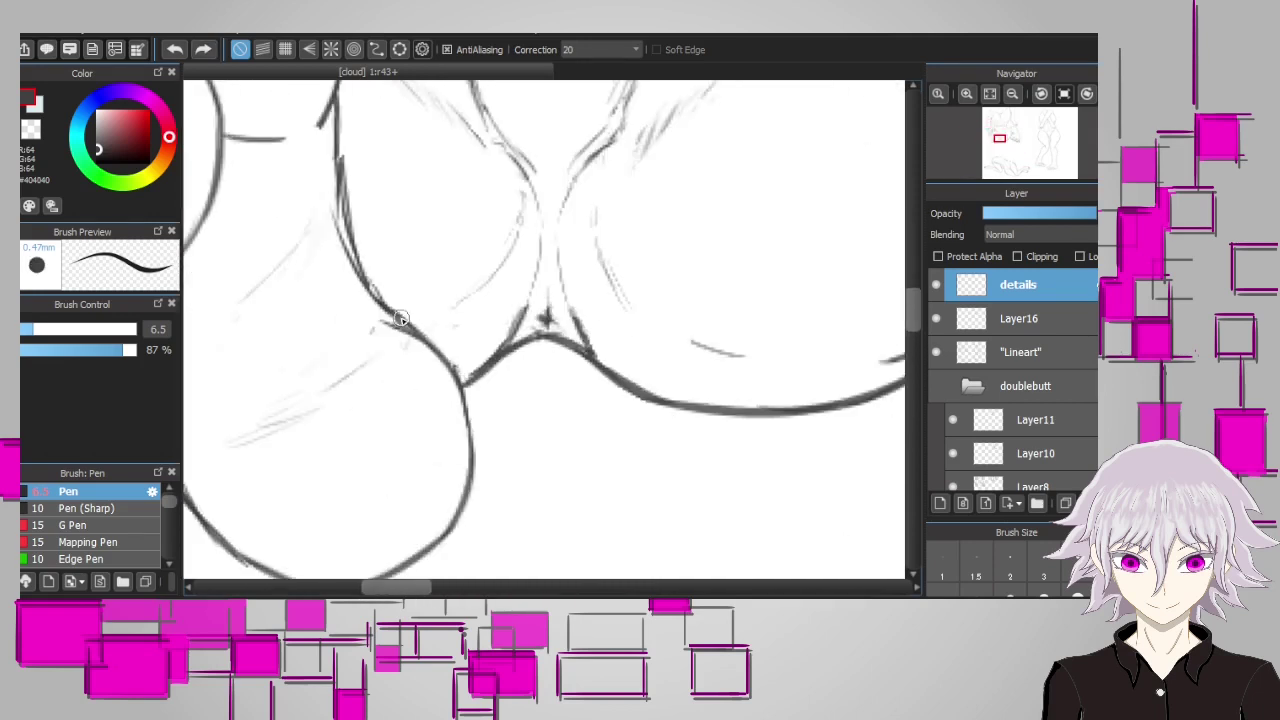
mouse_move(400, 312)
left_mouse_down()
mouse_move(475, 445)
mouse_move(462, 514)
left_mouse_up()
scroll(514, 420, "down", 2)
scroll(700, 420, "down", 2)
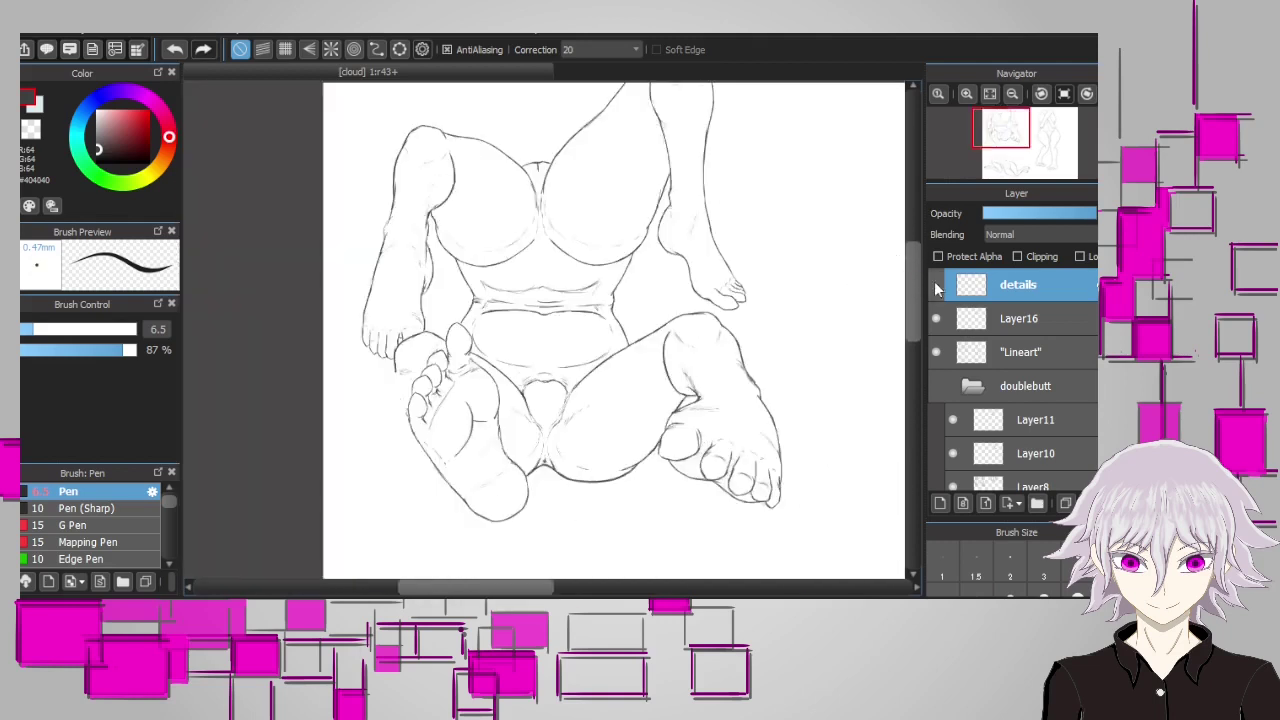
scroll(405, 305, "up", 2)
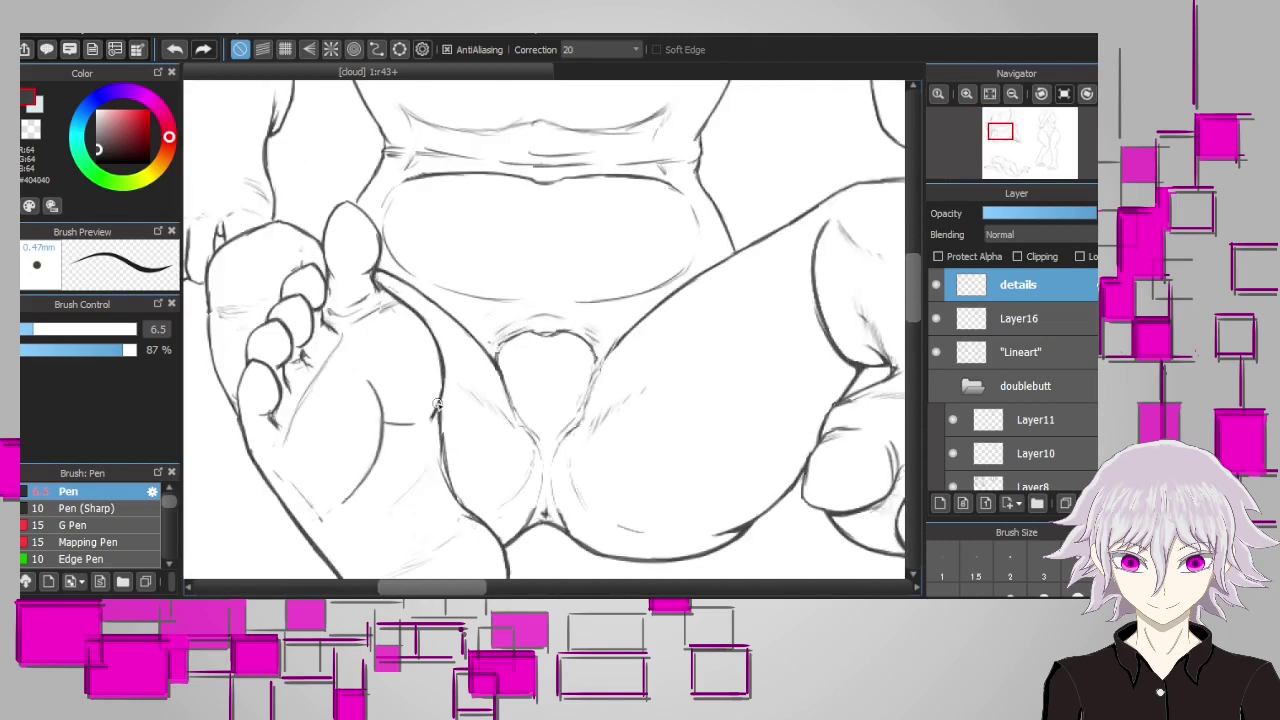
Add line weight to the lower contours of the two rounded forms above the waist on the "details" layer
scroll(385, 425, "up", 5)
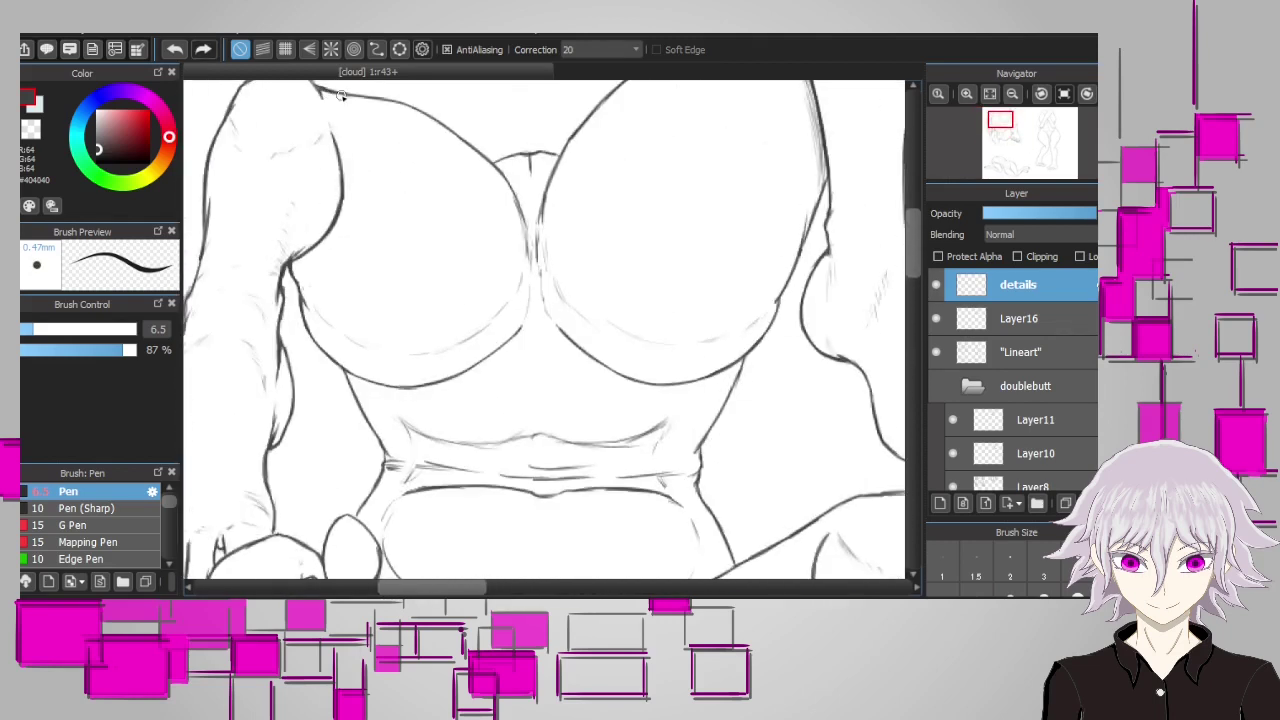
scroll(778, 269, "up", 2)
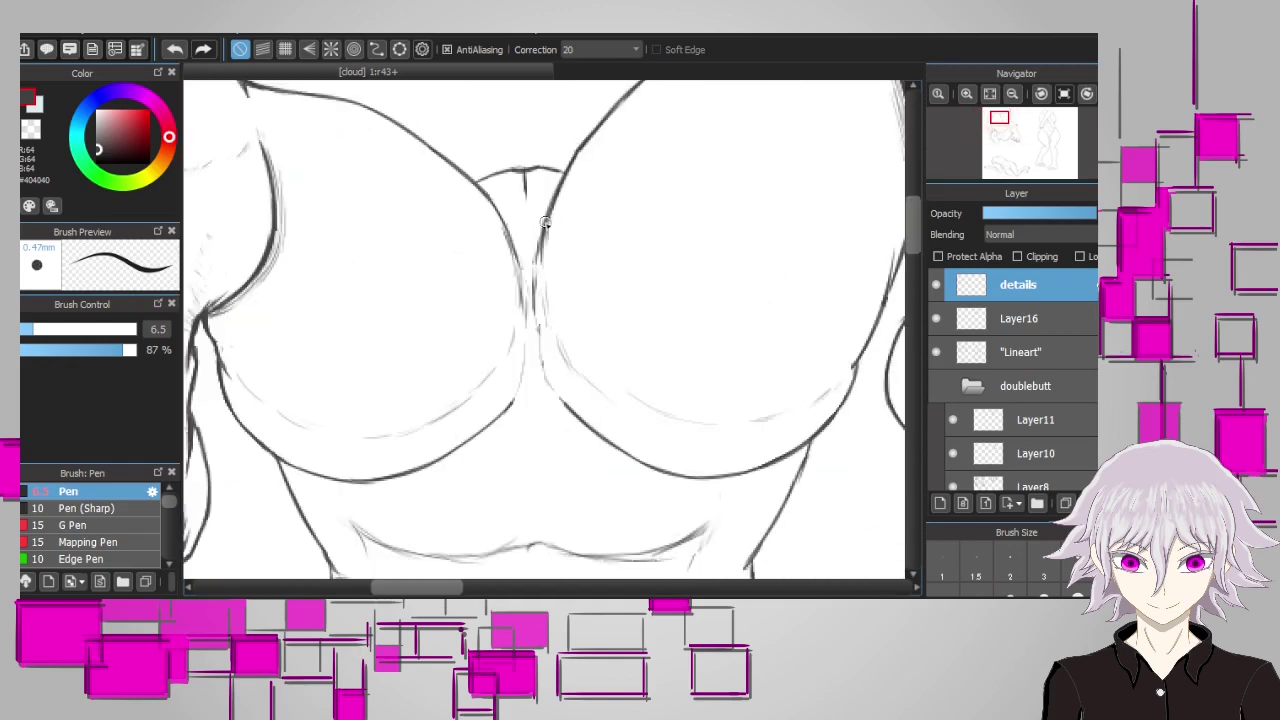
scroll(487, 188, "down", 4)
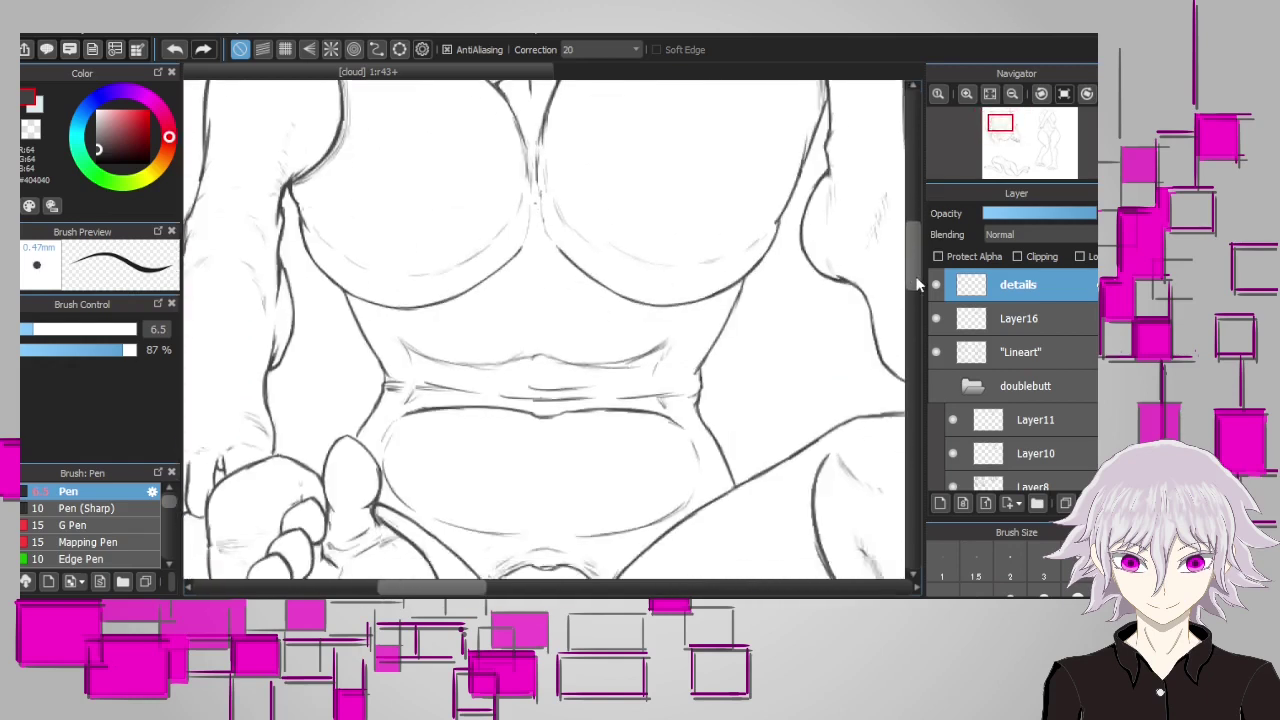
mouse_move(280, 230)
left_mouse_down()
mouse_move(388, 250)
mouse_move(520, 160)
mouse_move(595, 205)
mouse_move(590, 234)
left_mouse_up()
scroll(580, 190, "up", 2)
scroll(590, 234, "down", 2)
left_click_drag(380, 200, 517, 240)
scroll(517, 240, "down", 2)
scroll(620, 330, "up", 2)
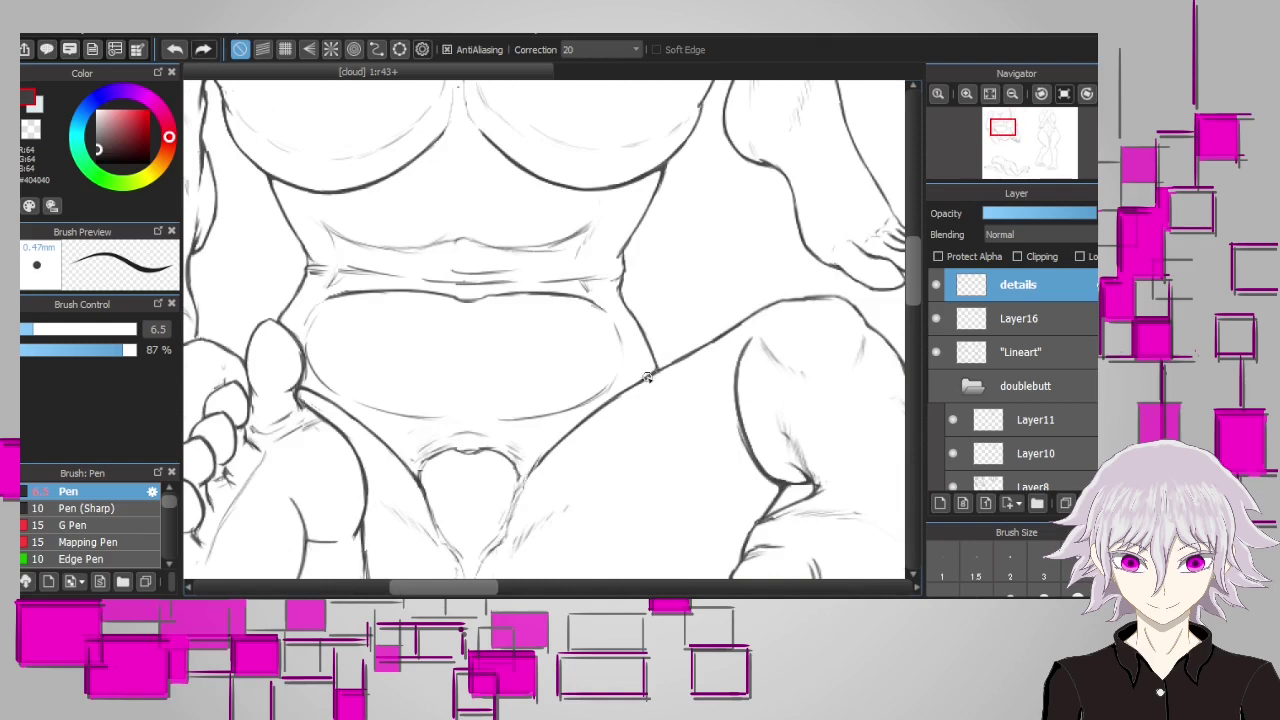
Draw a faint vertical centre line on the abdomen above and below the waist folds
left_click_drag(465, 395, 464, 280)
left_click_drag(457, 168, 456, 208)
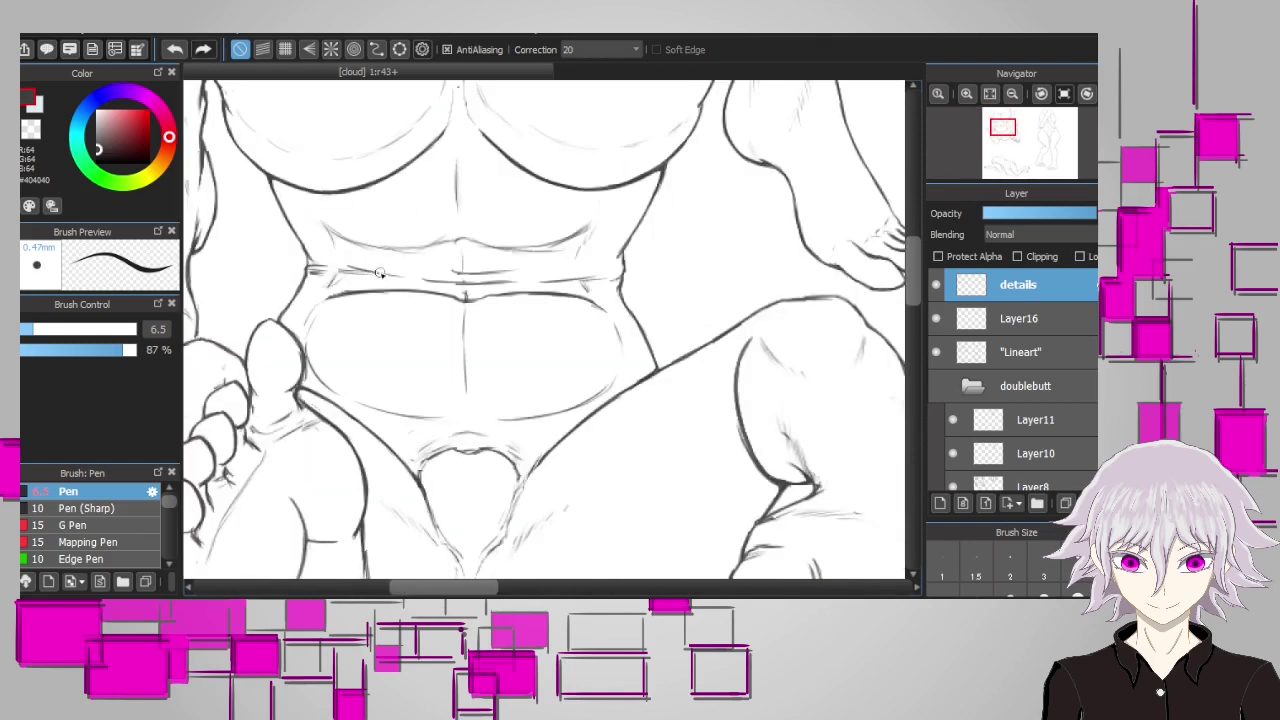
scroll(379, 272, "down", 2)
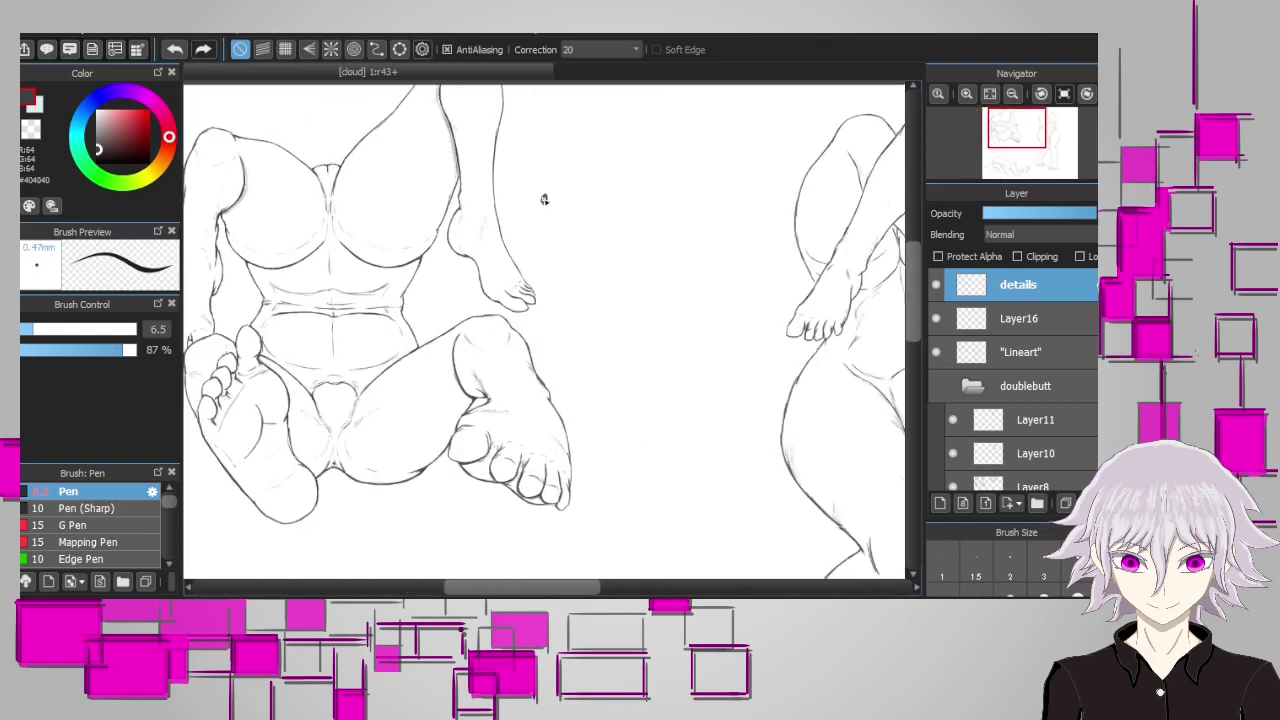
Thicken the undersides of the toes on the standing figure's planted foot, undoing the first stroke
scroll(629, 563, "down", 5)
scroll(915, 397, "up", 2)
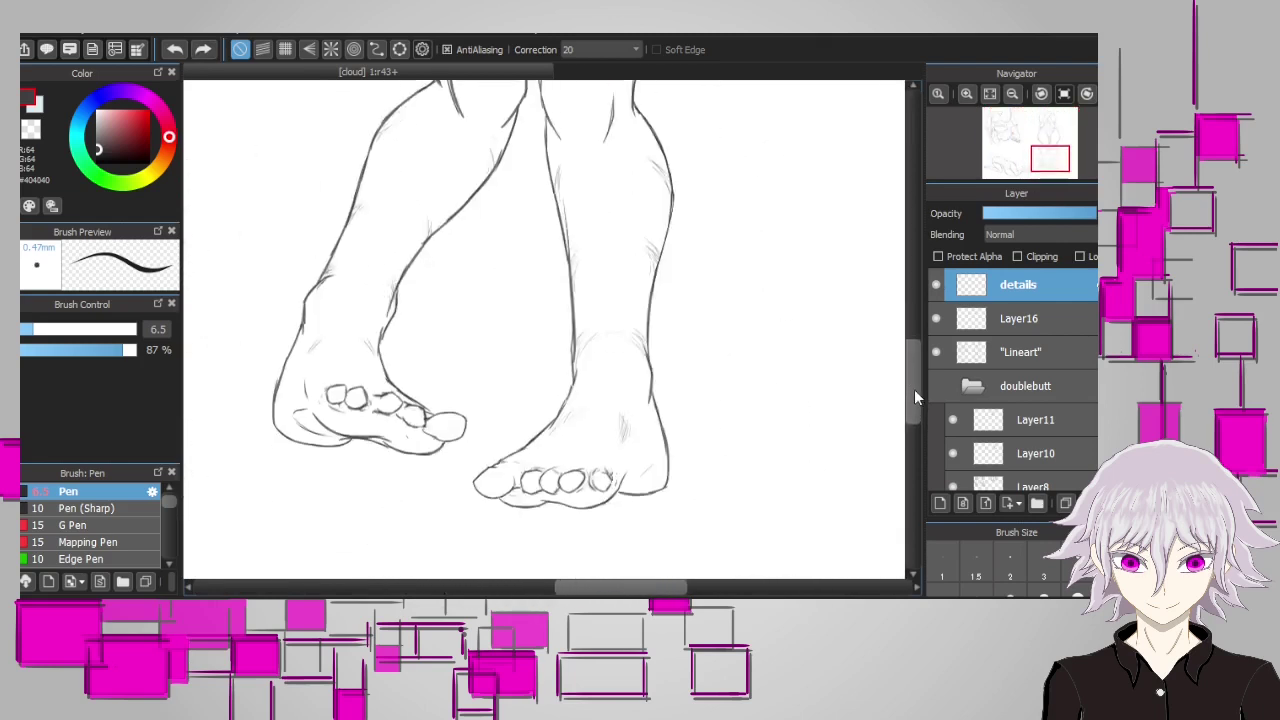
scroll(915, 397, "up", 2)
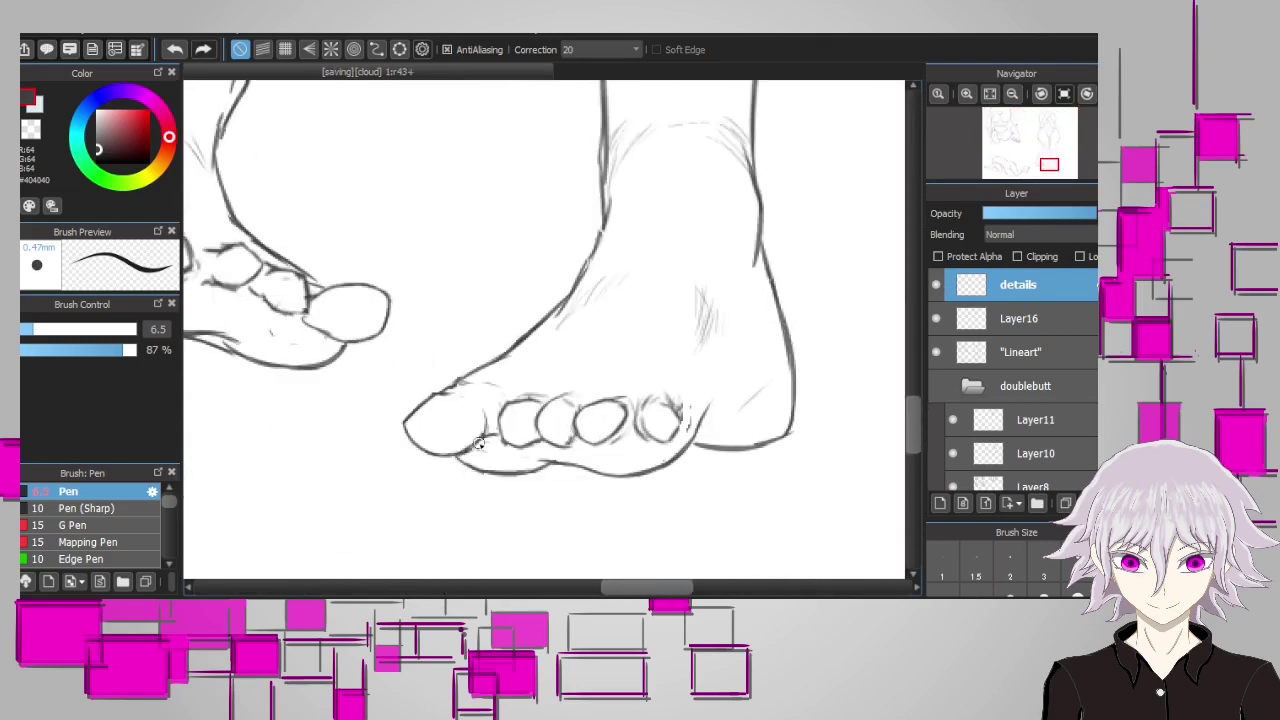
mouse_move(466, 450)
left_mouse_down()
mouse_move(484, 440)
mouse_move(484, 472)
left_mouse_up()
key("ctrl+z")
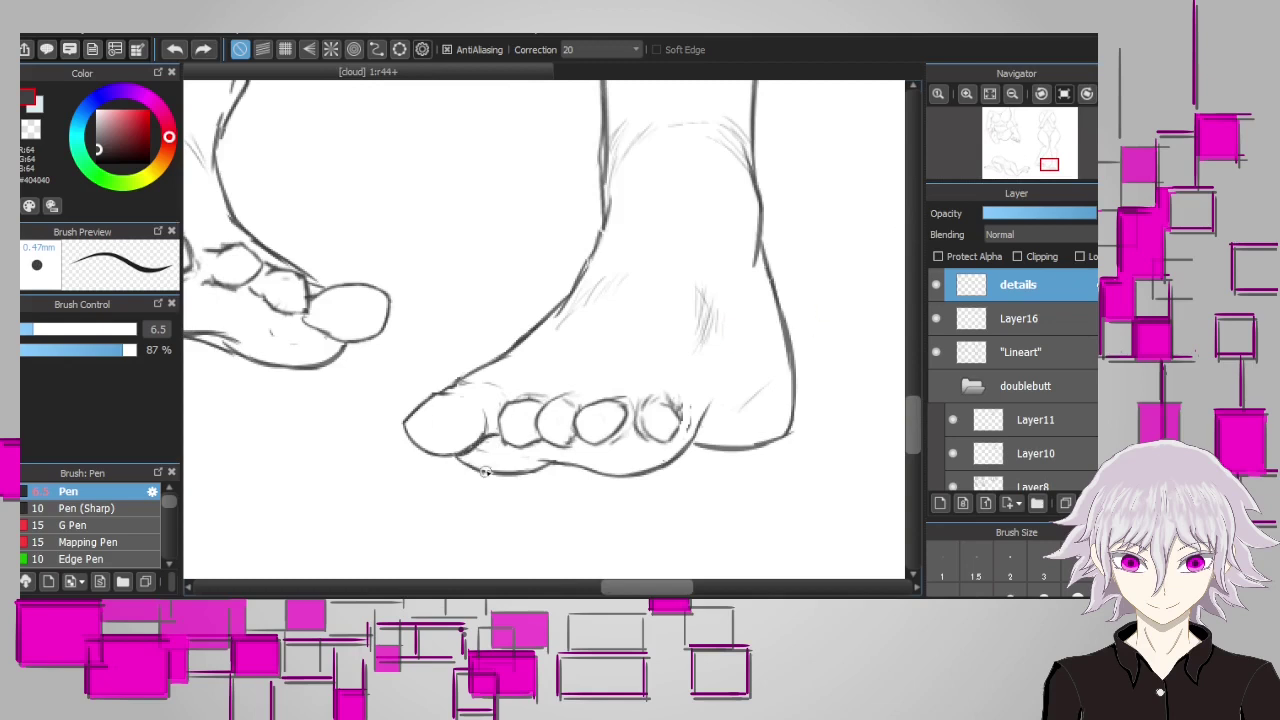
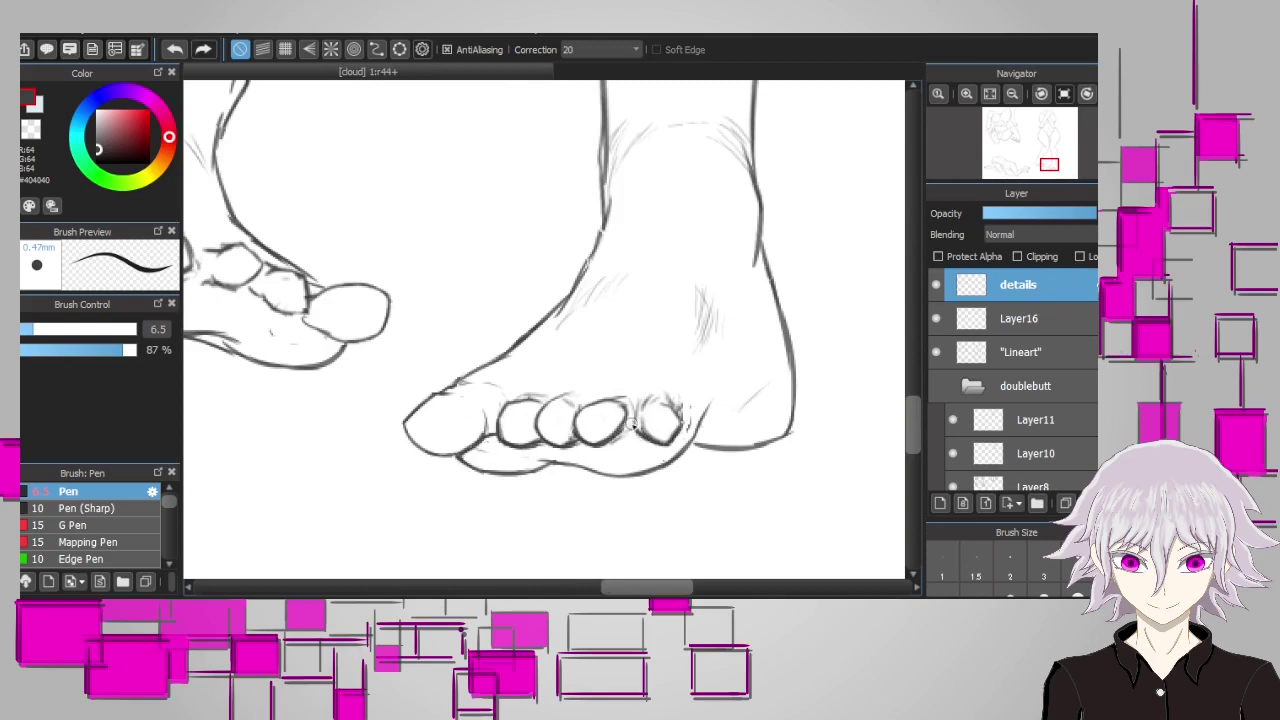
scroll(540, 440, "right", 1)
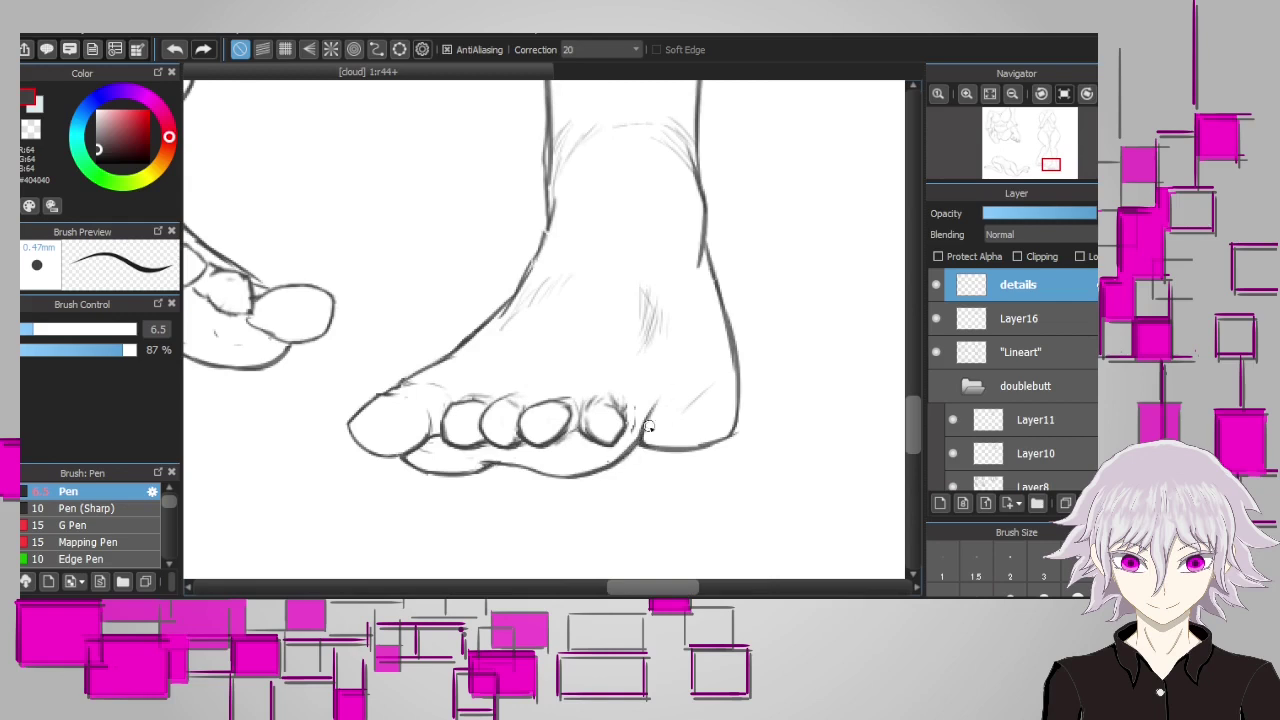
Thicken the planted foot's heel and ankle contours on the "details" layer and clean up the toe tops on the "Lineart" layer
scroll(645, 430, "down", 2)
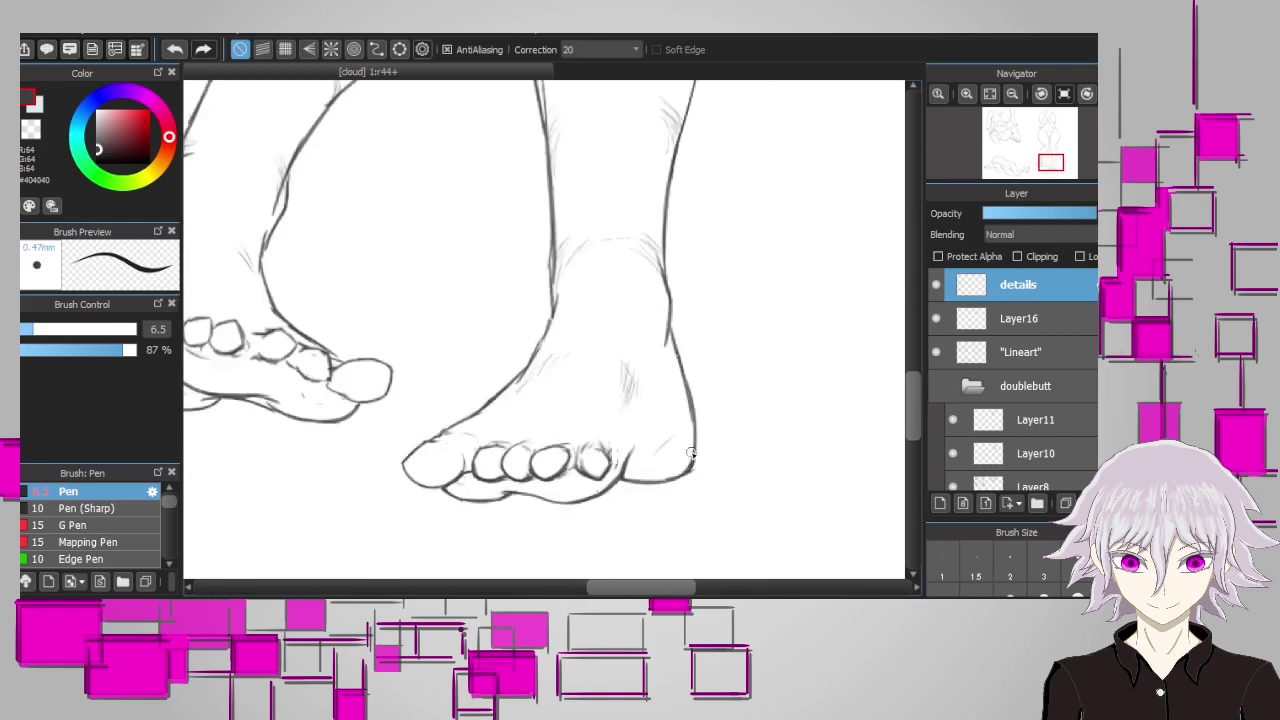
scroll(520, 455, "up", 1)
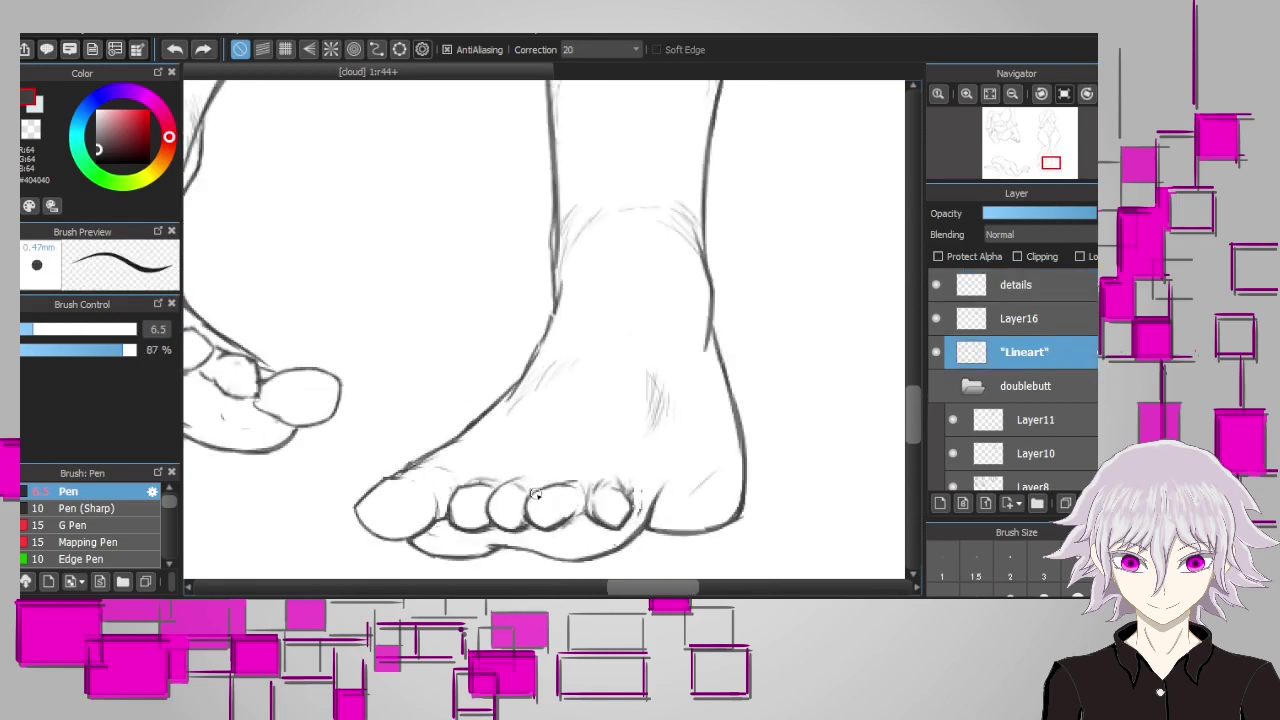
scroll(578, 428, "up", 2)
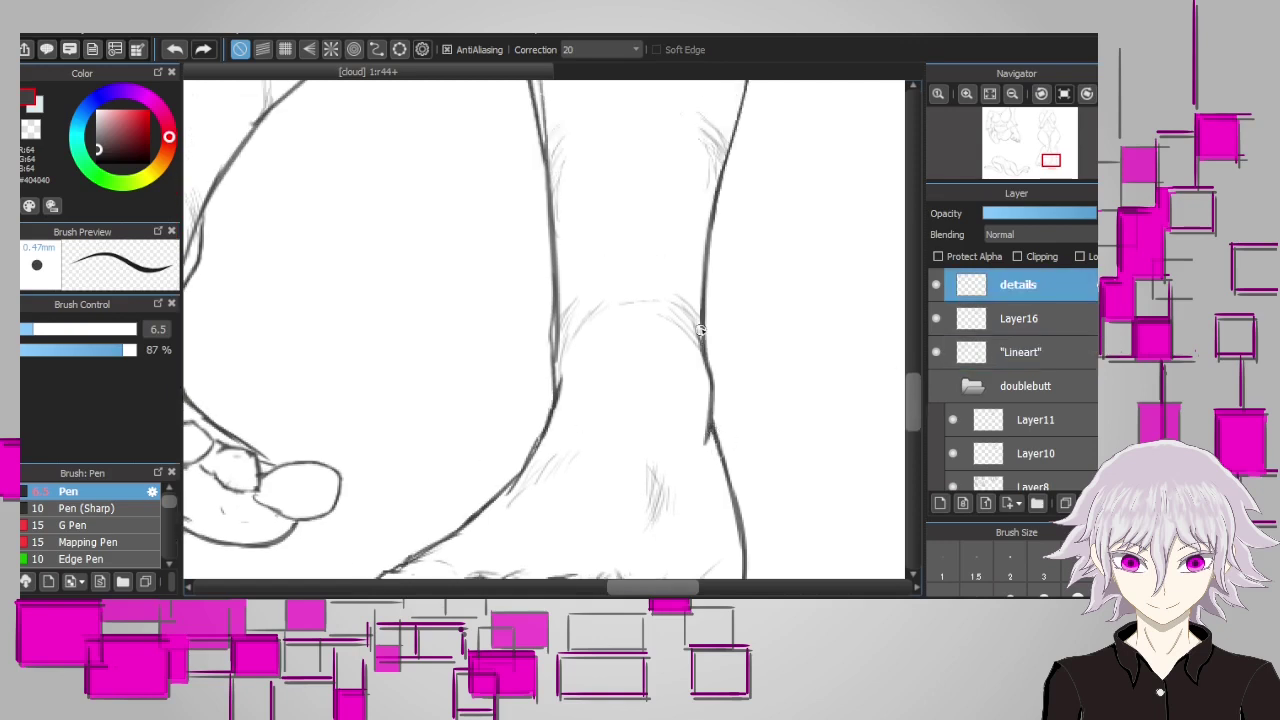
Thicken the calf and inner knee contours above the planted foot on the "details" layer
scroll(701, 330, "down", 2)
scroll(643, 246, "up", 1)
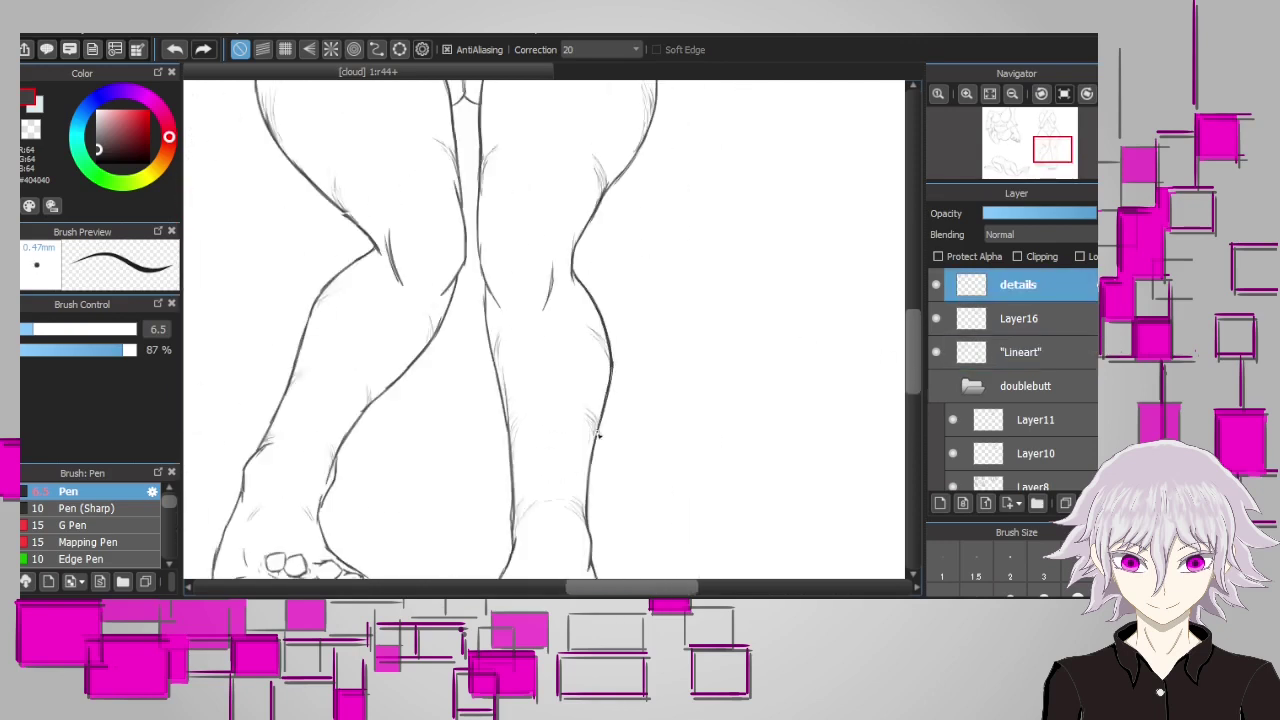
scroll(458, 272, "up", 1)
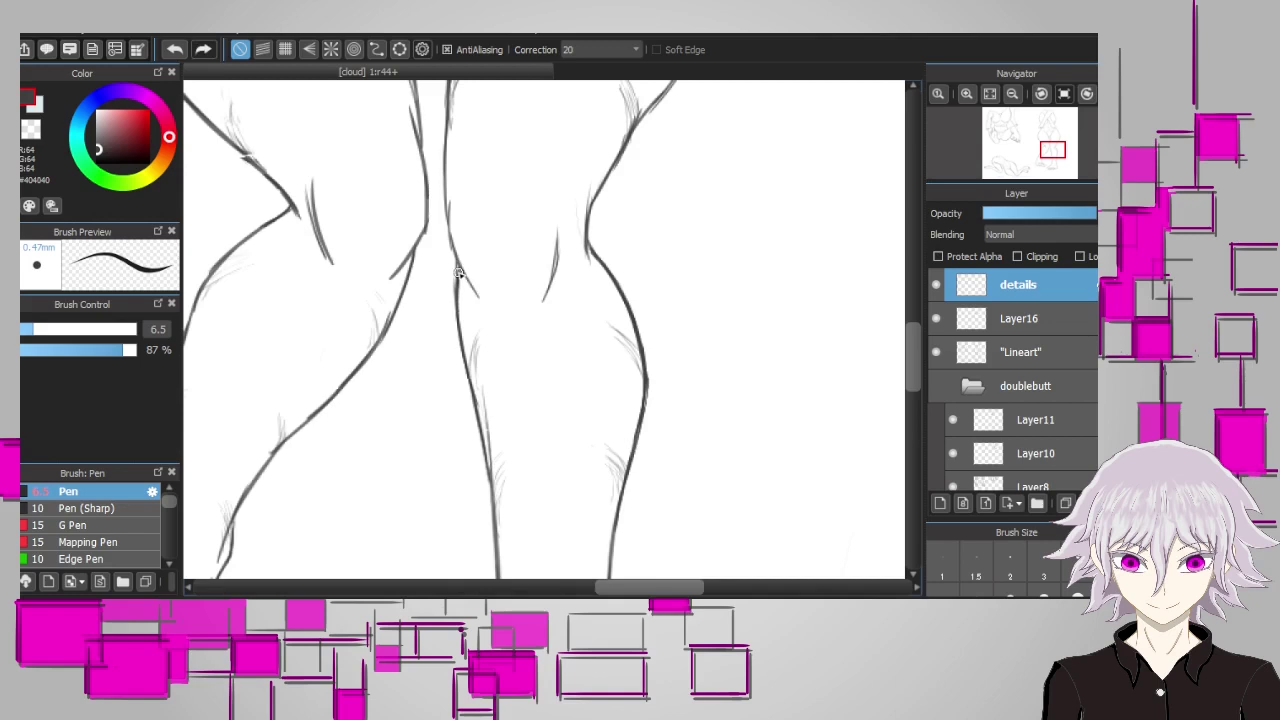
scroll(614, 575, "down", 1)
scroll(580, 520, "down", 2)
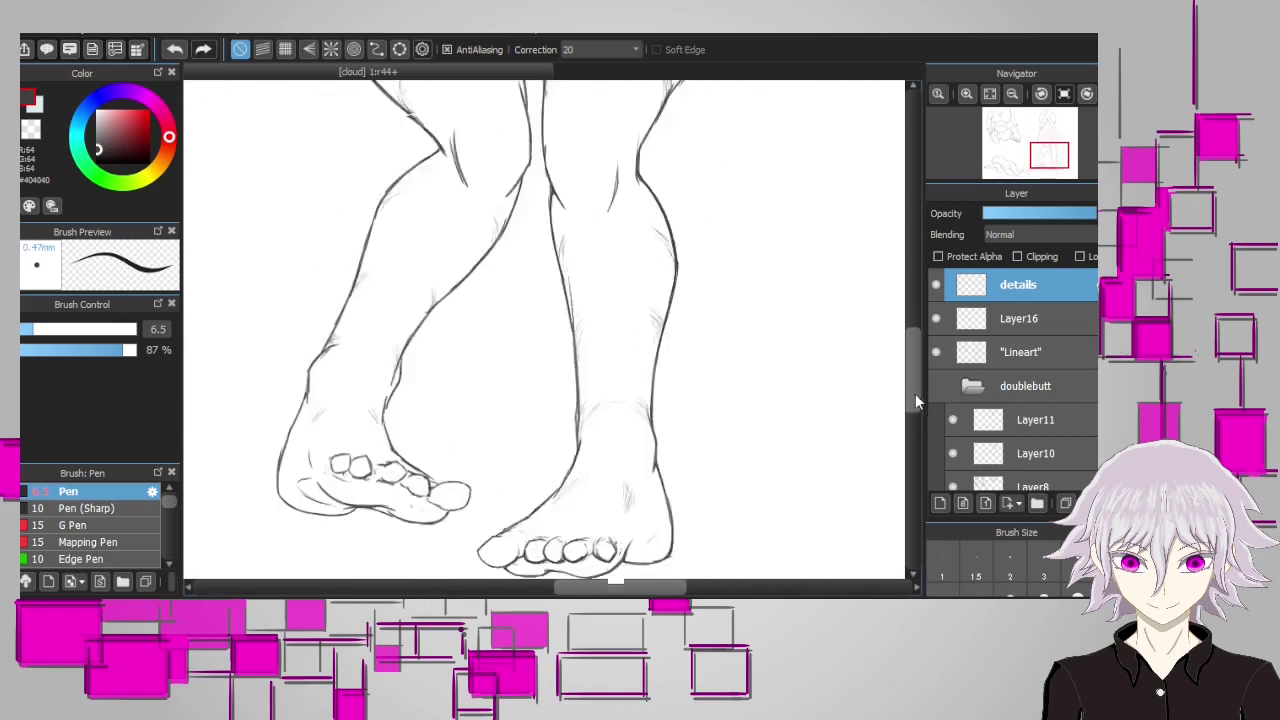
Thicken the lower edges of the toes on the standing figure's other foot
scroll(541, 486, "up", 1)
left_click_drag(912, 418, 912, 413)
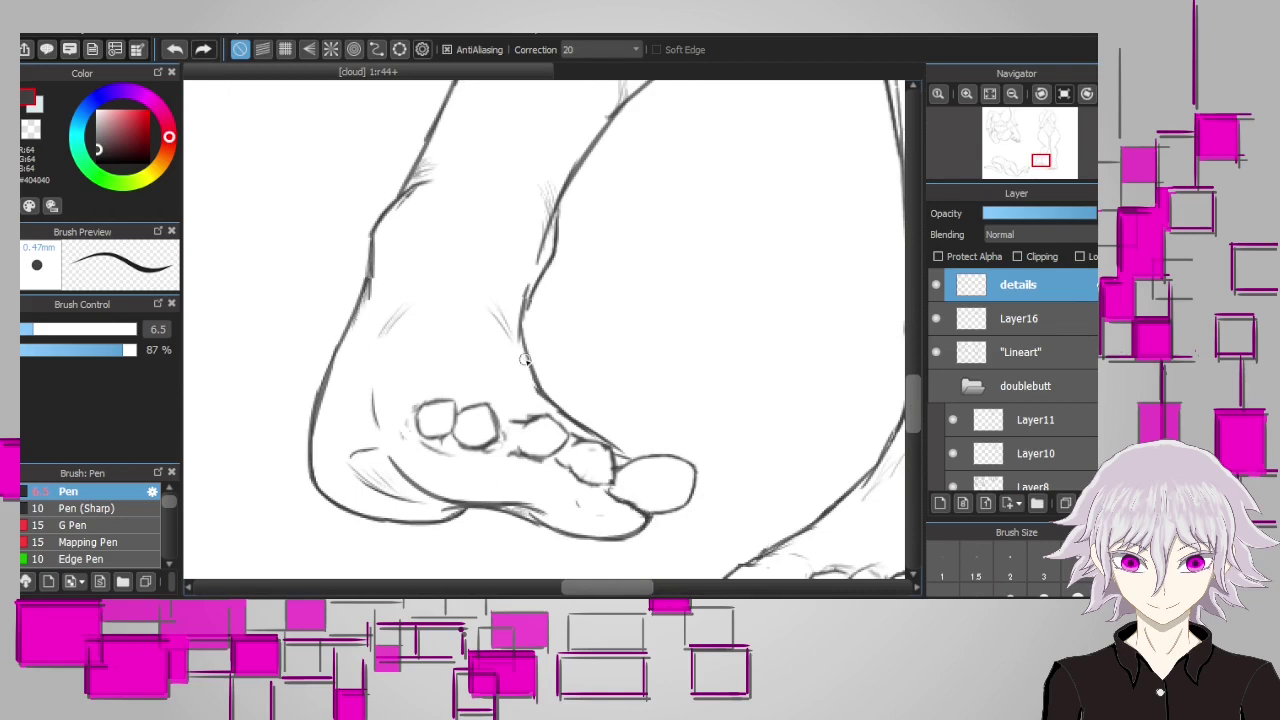
left_click_drag(430, 418, 410, 438)
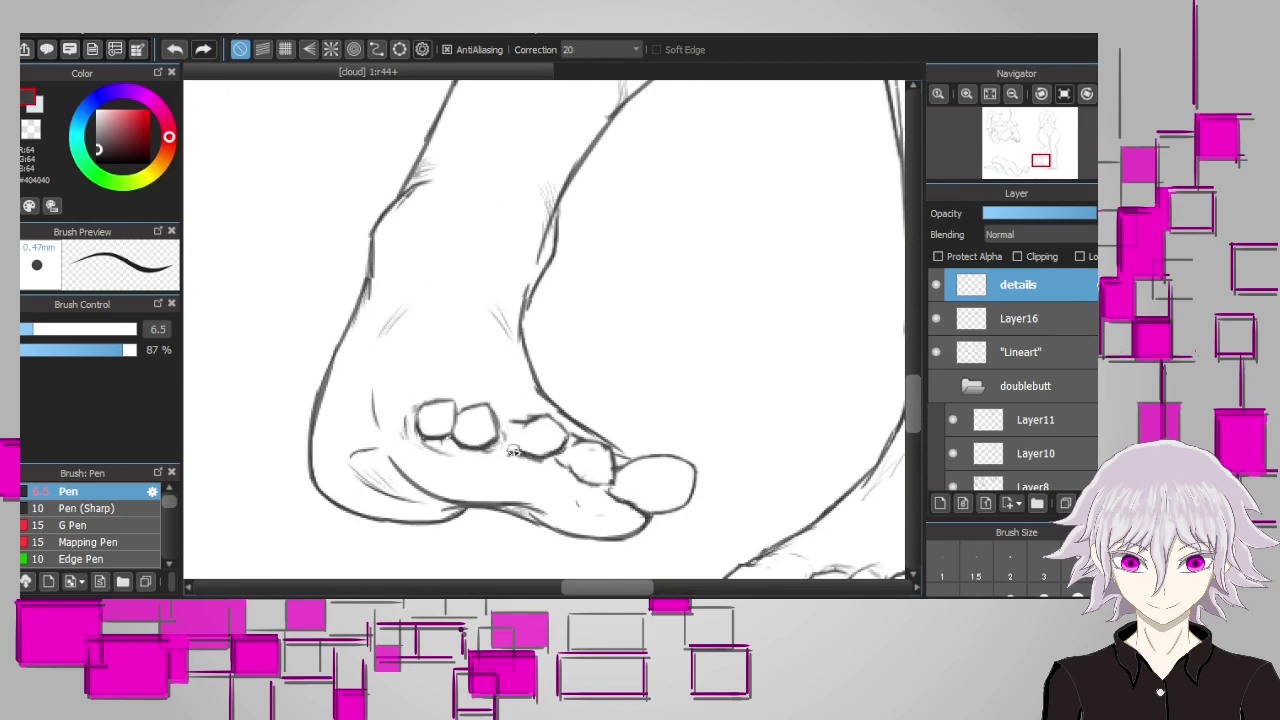
left_click_drag(560, 458, 614, 494)
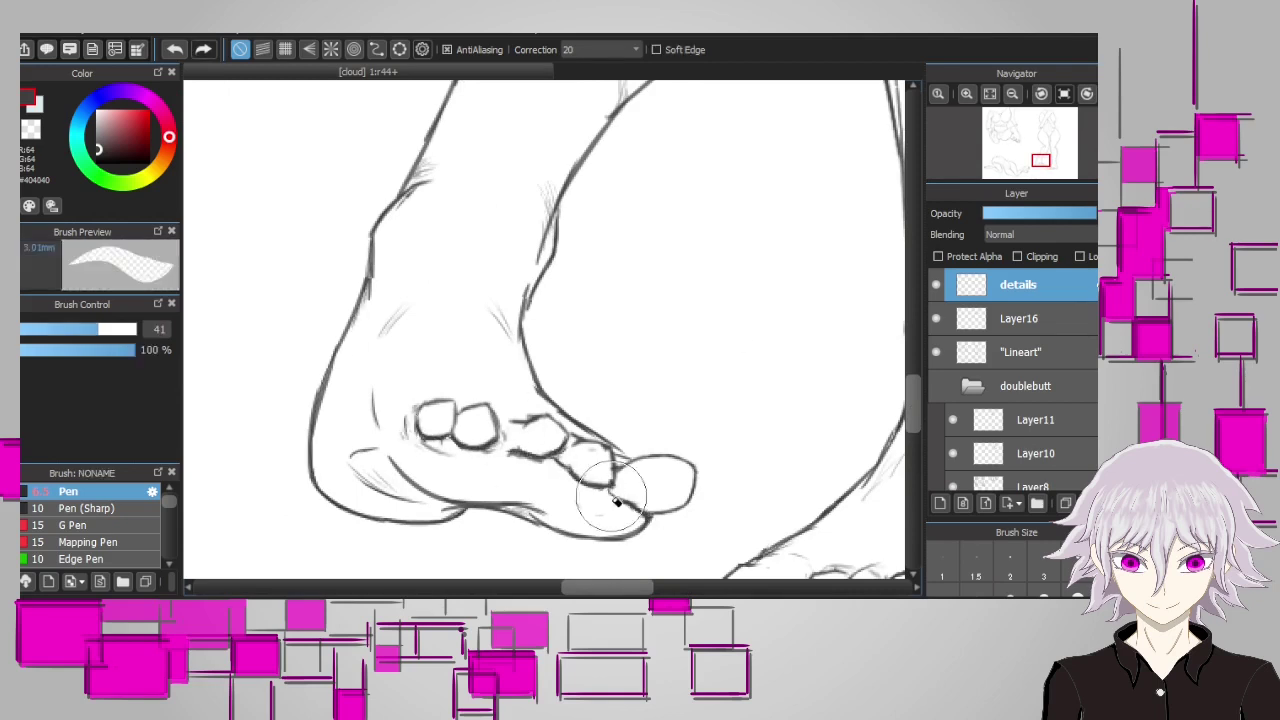
Thicken the calf contours and knee creases of the standing figure's bent leg on the "details" layer
scroll(518, 410, "up", 3)
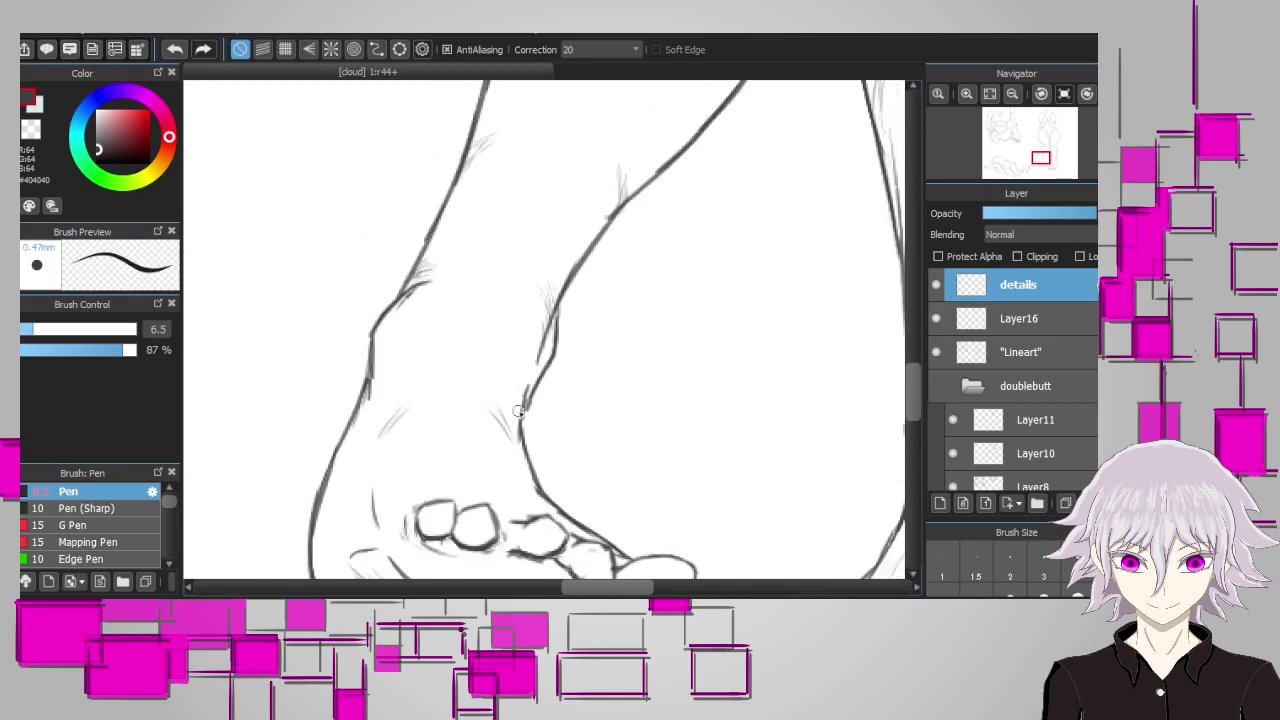
scroll(548, 335, "up", 6)
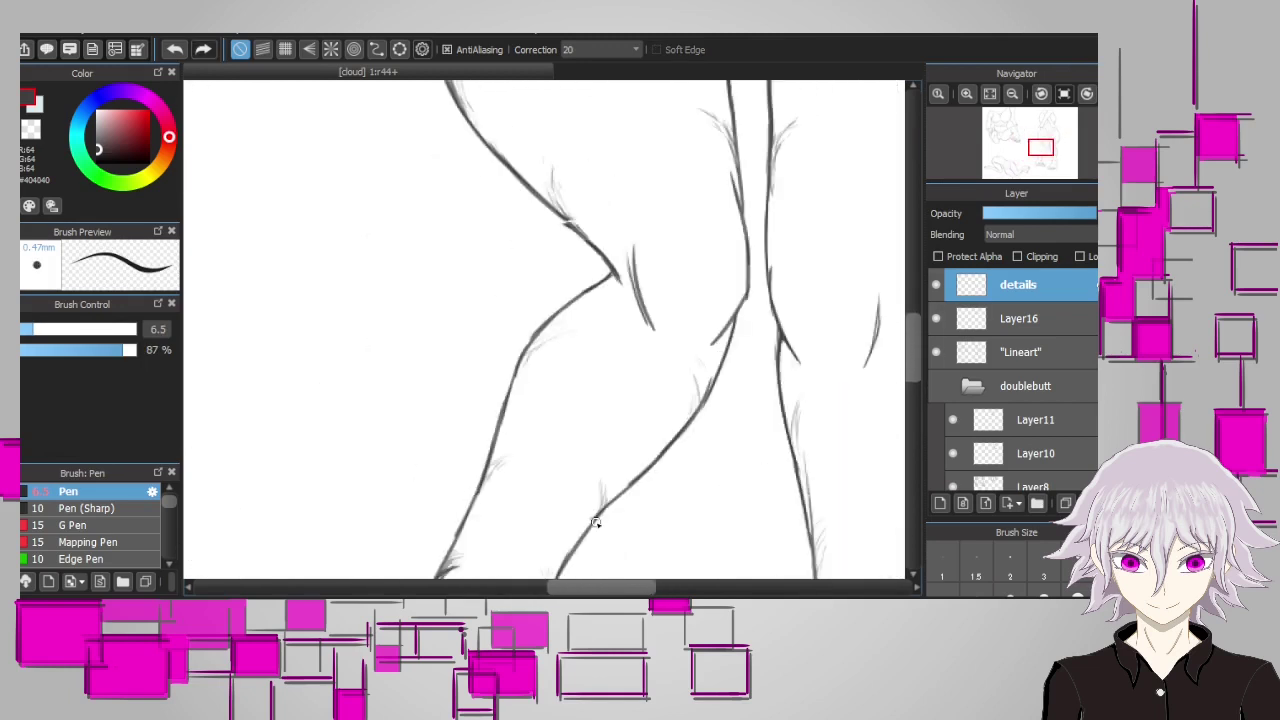
left_click_drag(686, 425, 725, 338)
mouse_move(516, 366)
left_mouse_down()
mouse_move(494, 446)
mouse_move(613, 279)
left_mouse_up()
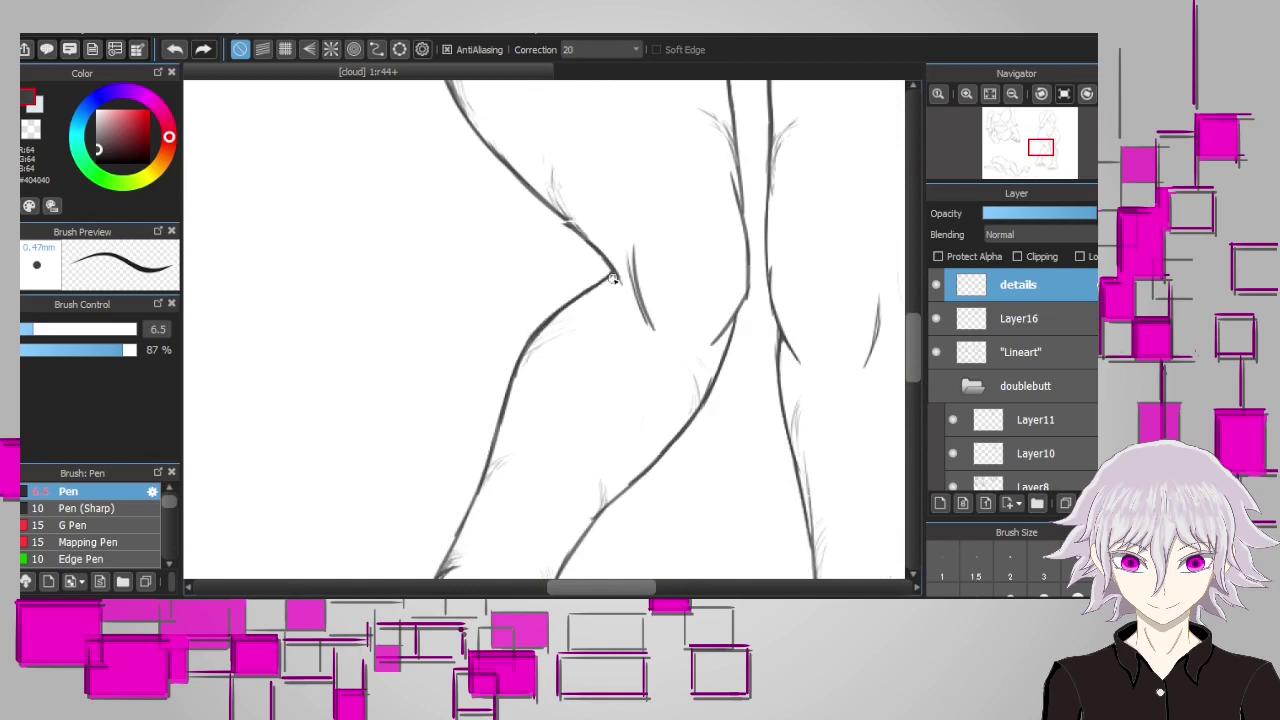
scroll(614, 287, "up", 5)
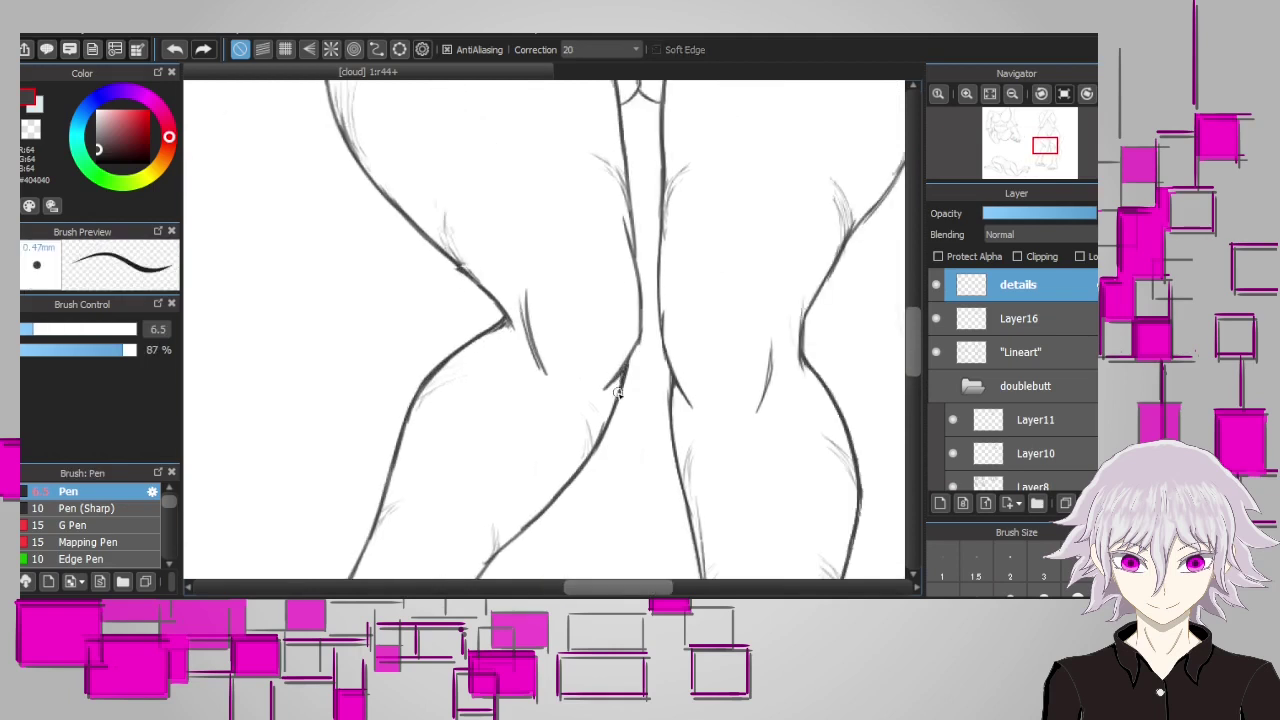
scroll(757, 318, "up", 4)
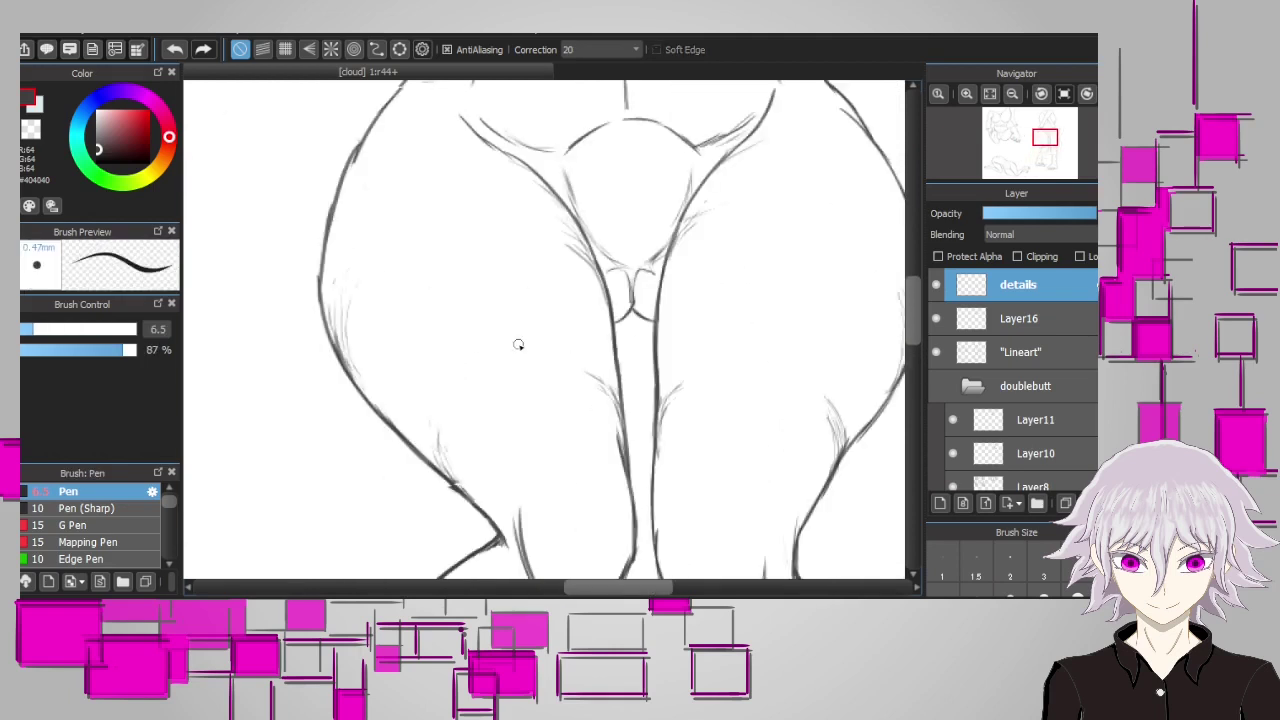
Thicken the outer hip contour above the bent leg on the "details" layer, toggling the "Lineart" layer's visibility to check the stroke
scroll(518, 345, "down", 4)
left_click(1024, 352)
scroll(700, 330, "down", 2)
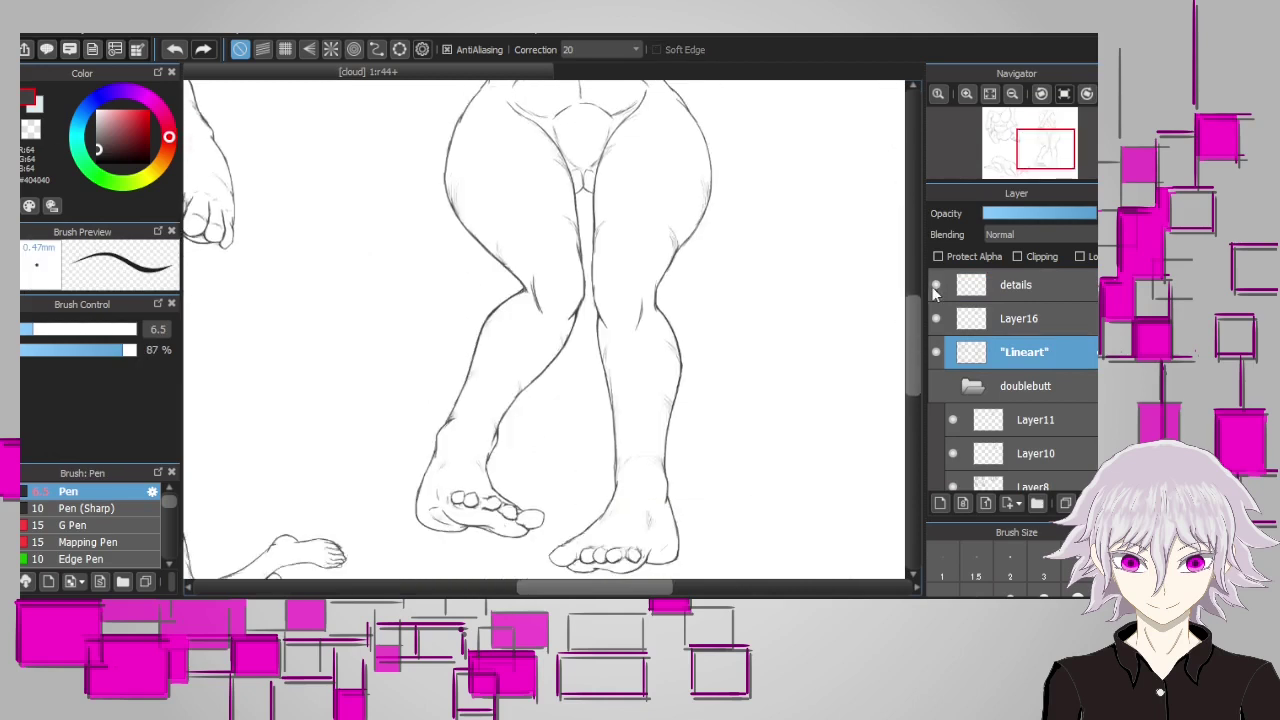
scroll(677, 234, "up", 4)
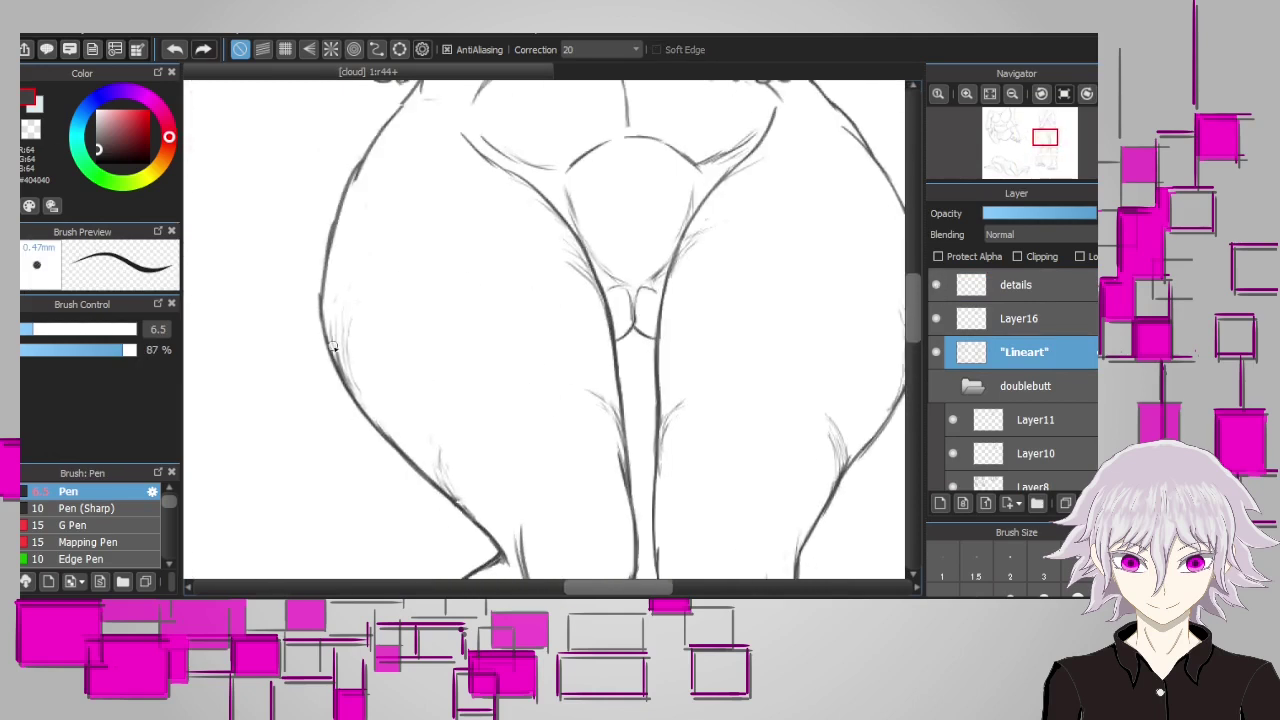
mouse_move(333, 345)
left_mouse_down()
mouse_move(334, 229)
mouse_move(385, 140)
left_mouse_up()
left_click(936, 352)
left_click(936, 352)
left_click(1018, 285)
left_click_drag(350, 400, 325, 260)
left_click(936, 352)
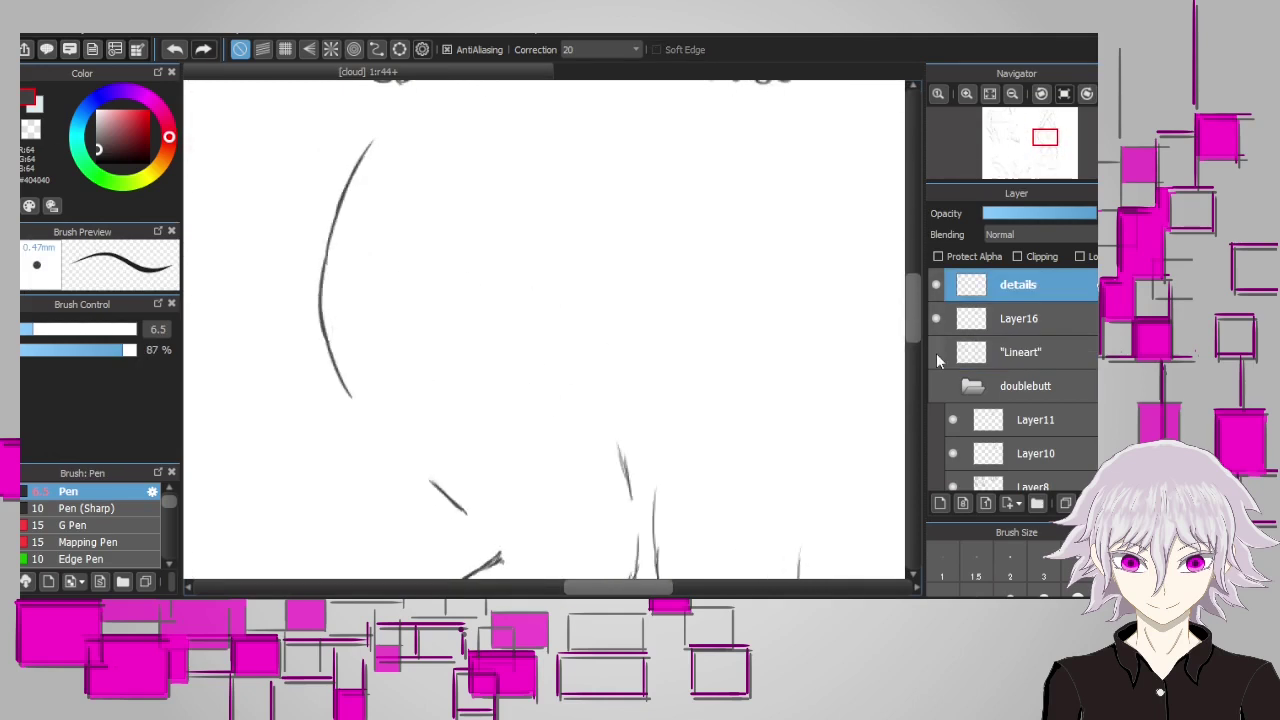
left_click(936, 352)
Thicken the small curves between the standing figure's upper thighs, undoing and redrawing the first stroke
scroll(818, 283, "up", 1)
scroll(672, 362, "up", 1)
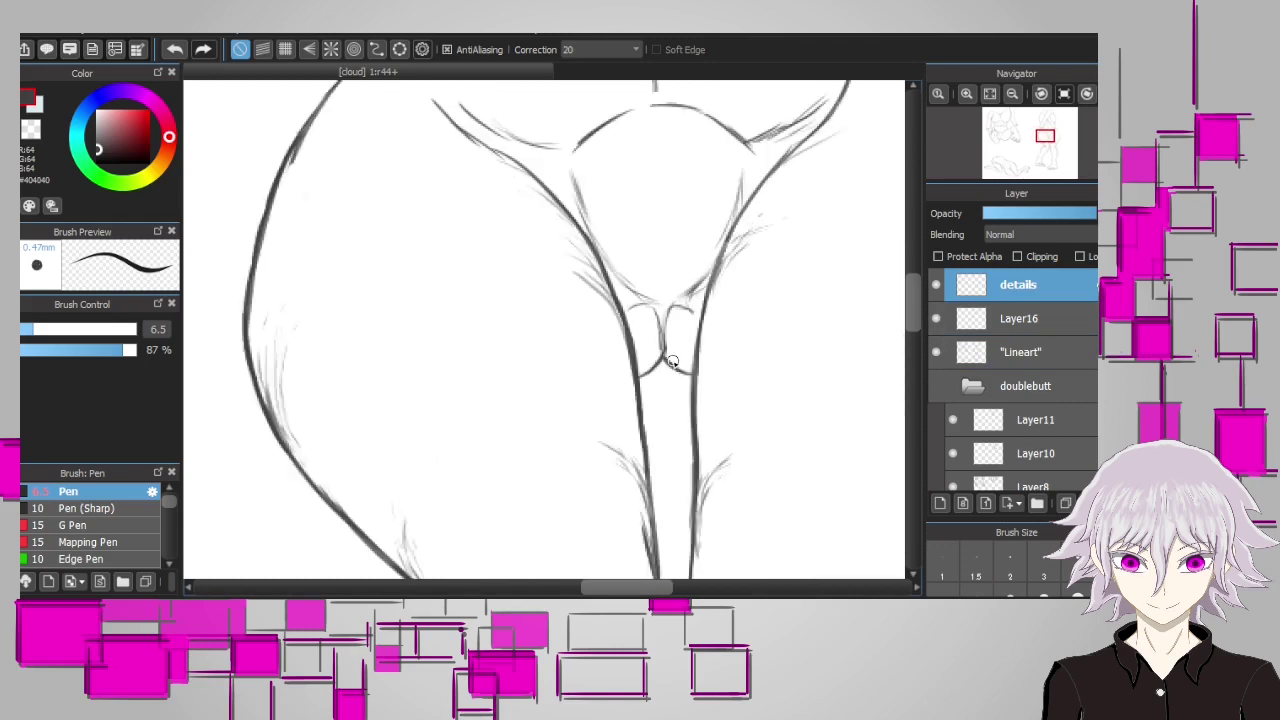
left_click_drag(692, 350, 687, 372)
key("ctrl+z")
left_click_drag(688, 300, 692, 372)
left_click_drag(632, 305, 641, 357)
Thicken the standing figure's outer hip contour below the foot resting on it, on the "details" layer
scroll(628, 300, "down", 2)
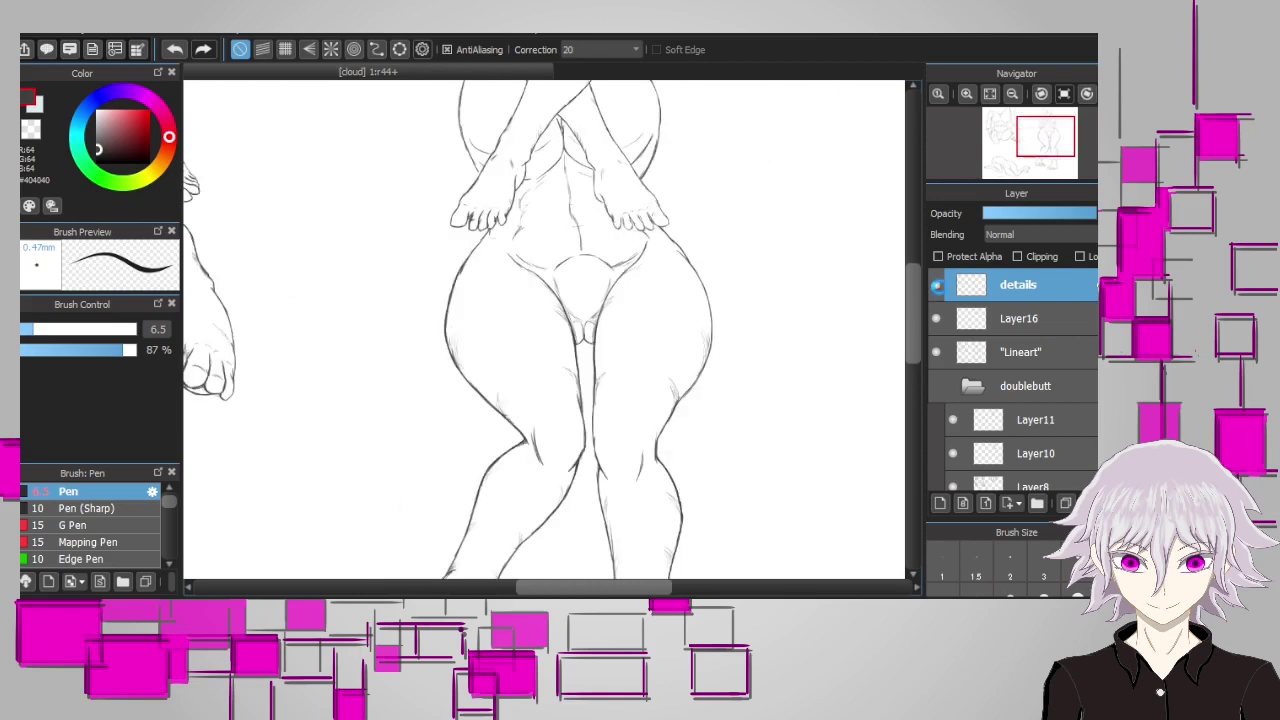
scroll(766, 209, "down", 2)
scroll(620, 432, "up", 1)
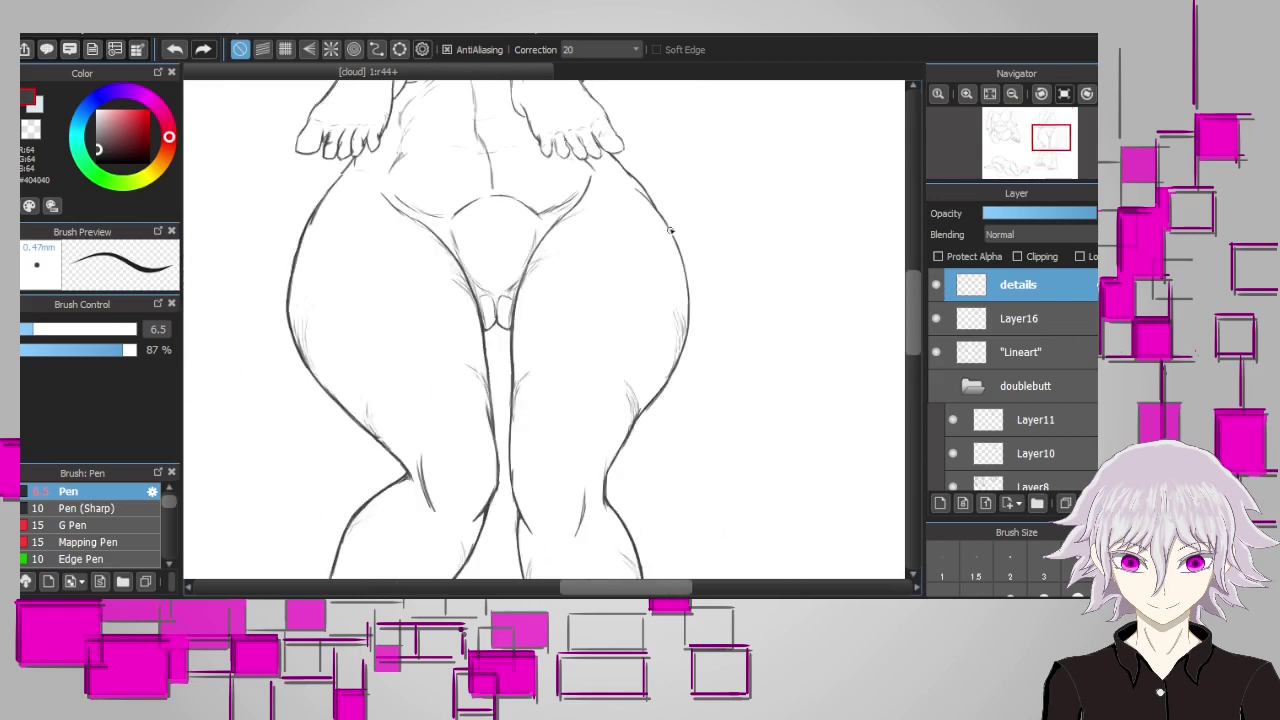
mouse_move(674, 236)
left_mouse_down()
mouse_move(560, 330)
mouse_move(574, 222)
mouse_move(520, 410)
mouse_move(640, 300)
mouse_move(770, 324)
left_mouse_up()
Draw toenails on the big toe and smaller toes of the first crossed-leg foot on the "details" layer
scroll(770, 324, "up", 5)
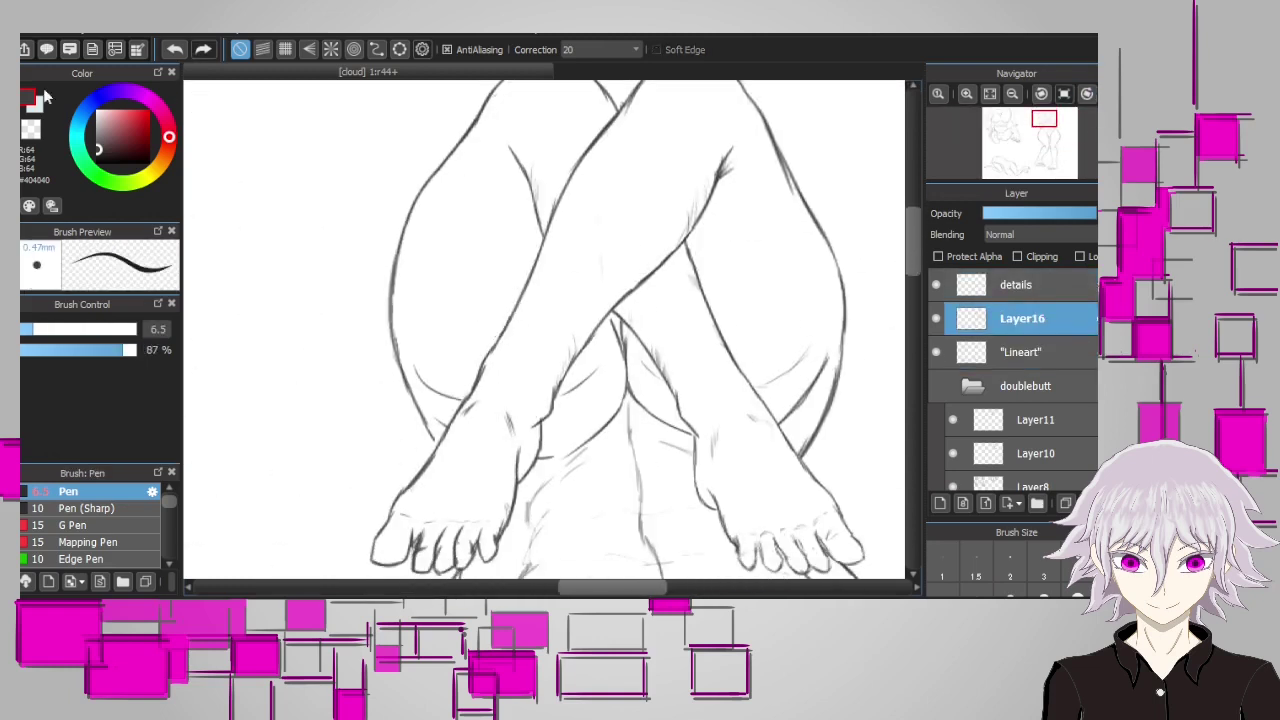
scroll(918, 258, "up", 2)
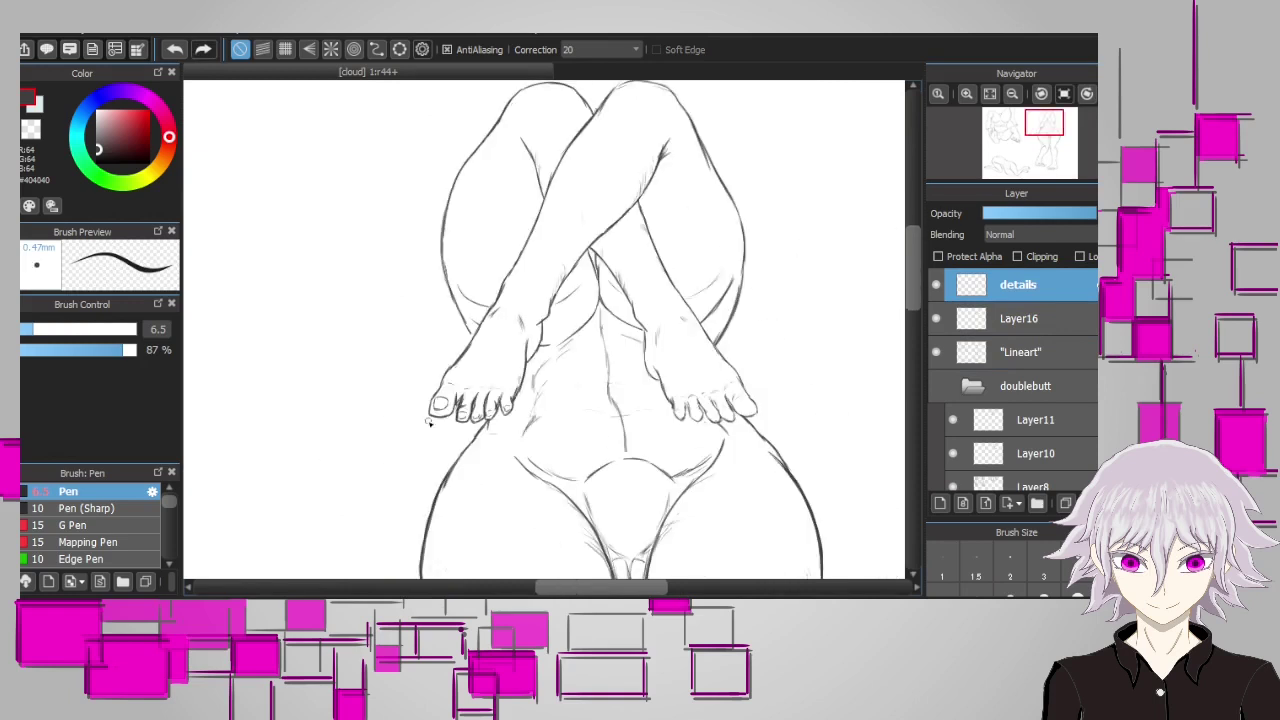
key("e")
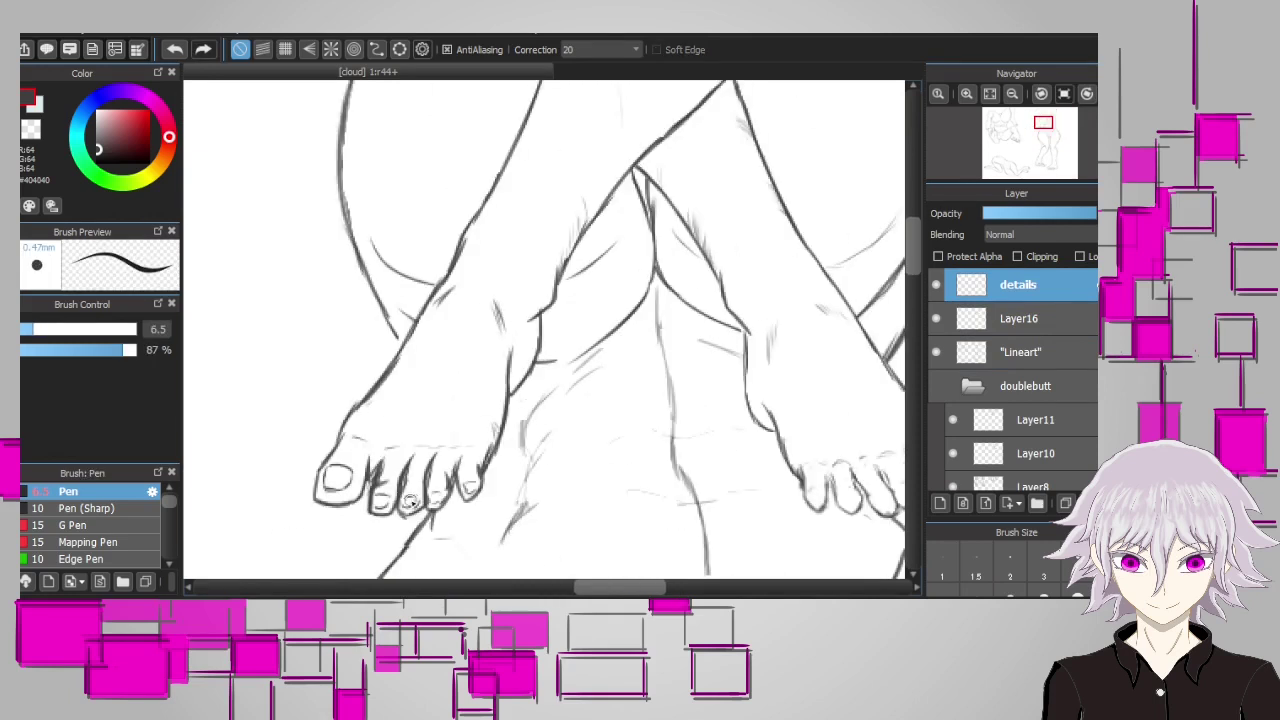
key("e")
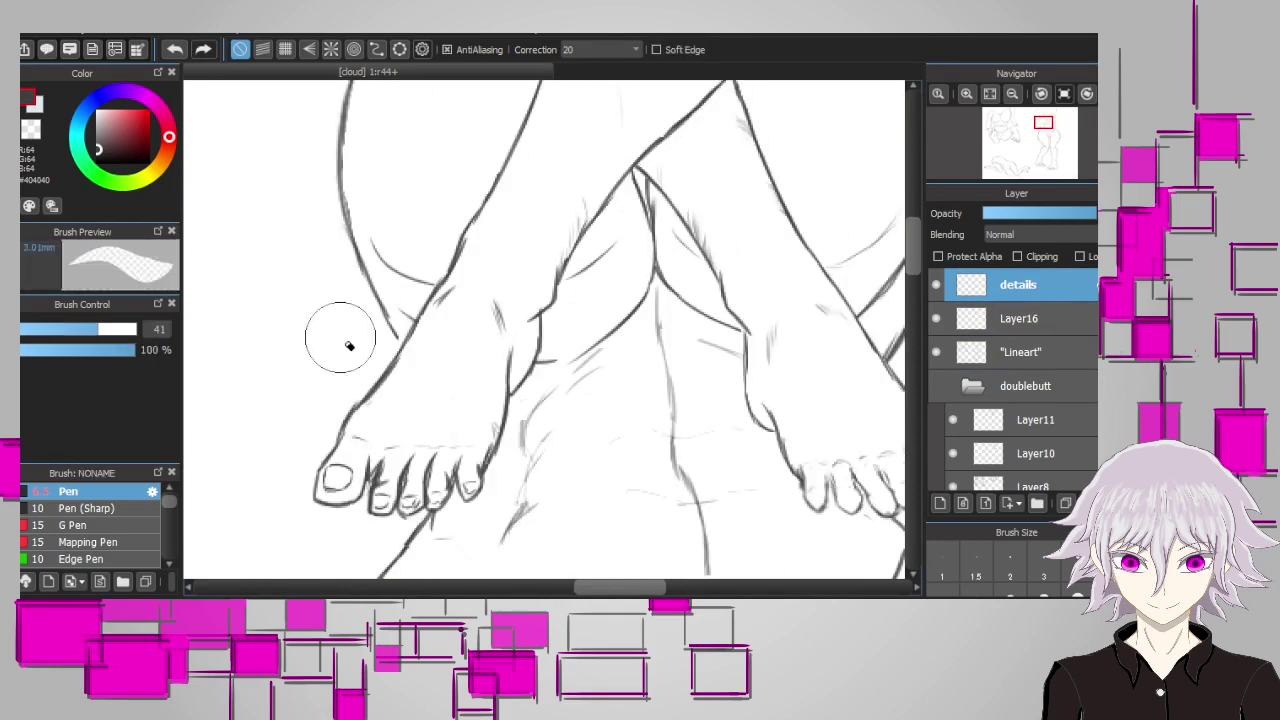
key("b")
Add short hatch strokes inside the lower leg just below where the two legs cross
scroll(535, 331, "up", 2)
scroll(848, 226, "up", 5)
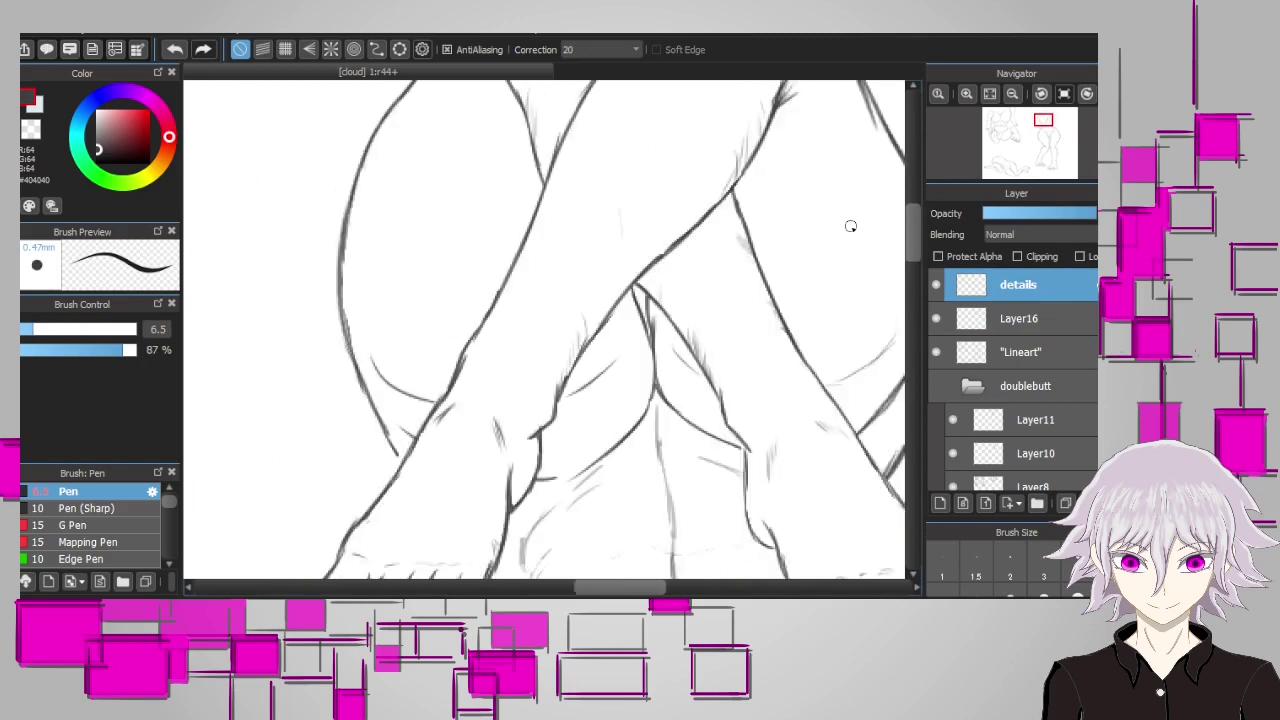
scroll(866, 254, "down", 5)
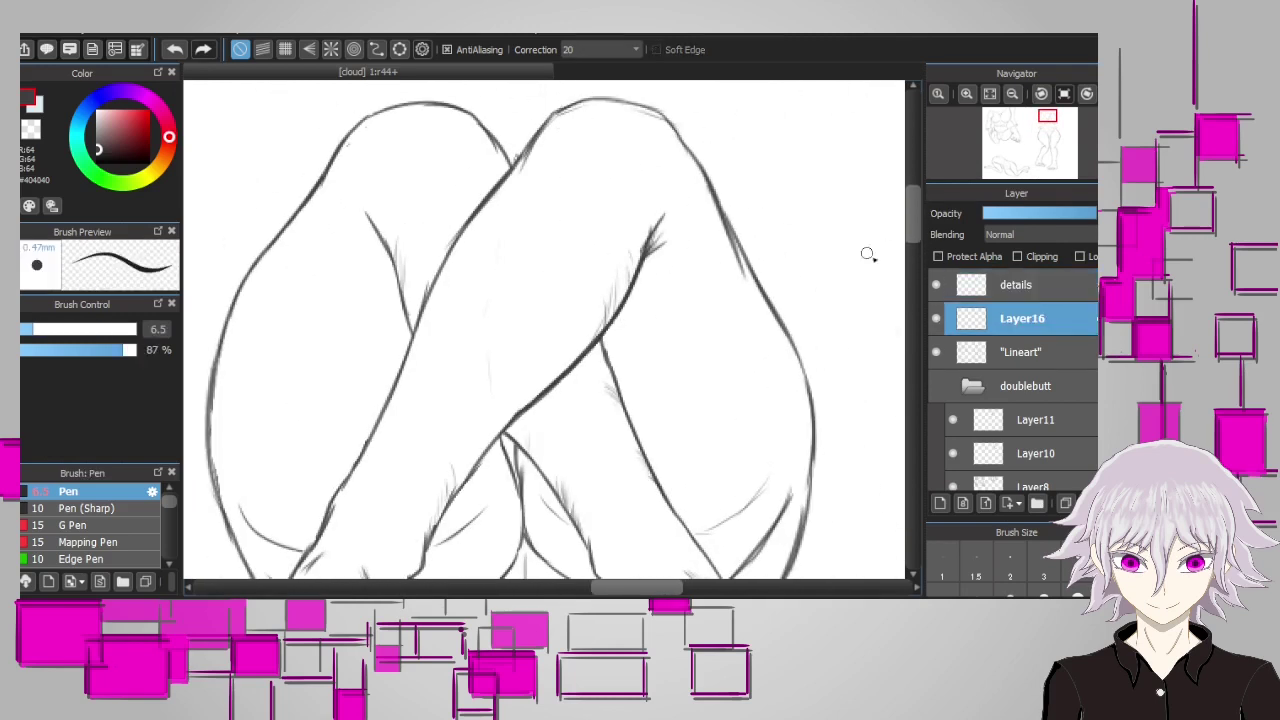
scroll(820, 334, "down", 1)
scroll(735, 412, "up", 2)
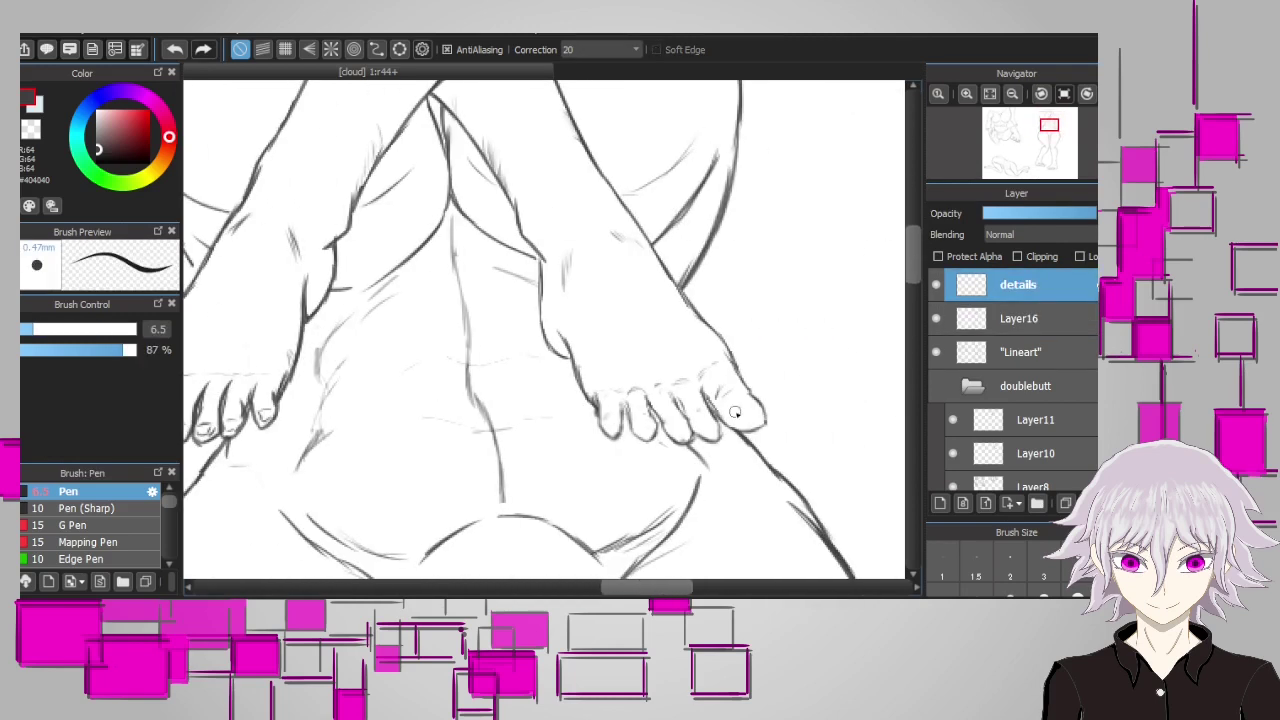
Draw toenails on all five toes of the other crossed-leg foot, undoing and redrawing one stroke
scroll(735, 412, "up", 2)
scroll(750, 262, "down", 2)
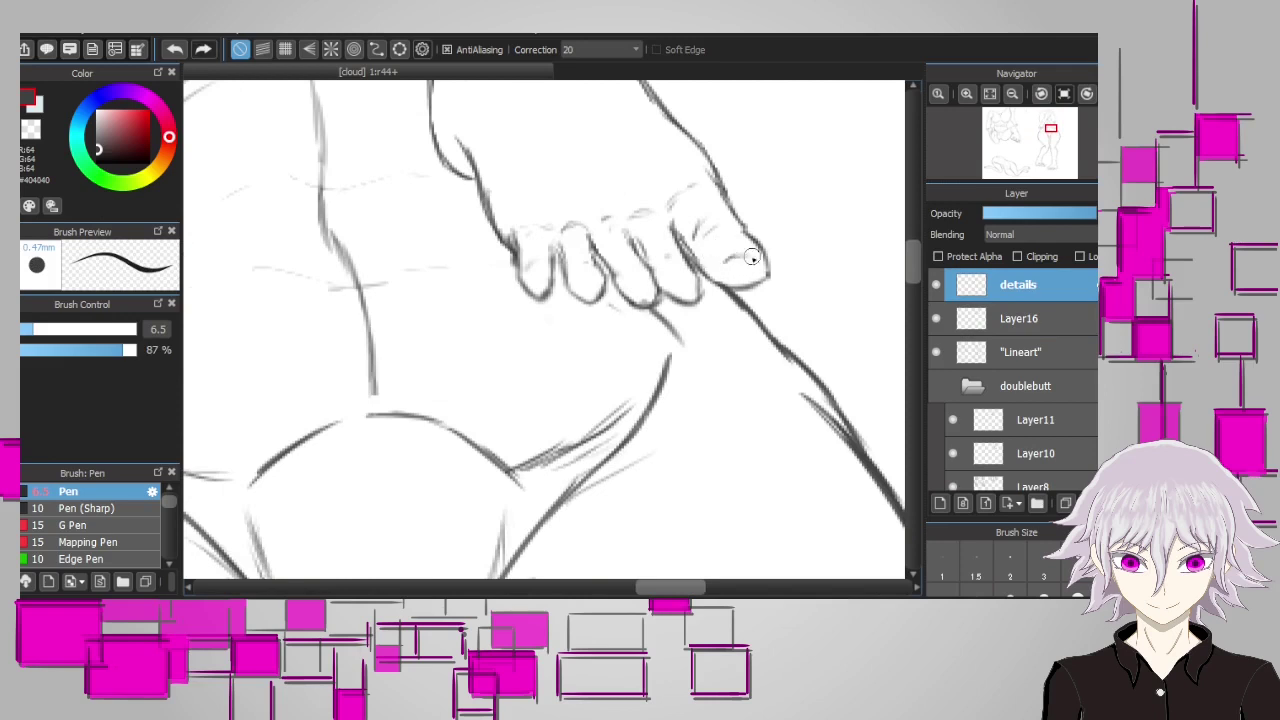
mouse_move(752, 258)
left_mouse_down()
mouse_move(715, 241)
mouse_move(684, 281)
mouse_move(630, 285)
left_mouse_up()
key("ctrl+z")
left_click_drag(600, 284, 577, 287)
left_click_drag(537, 272, 531, 278)
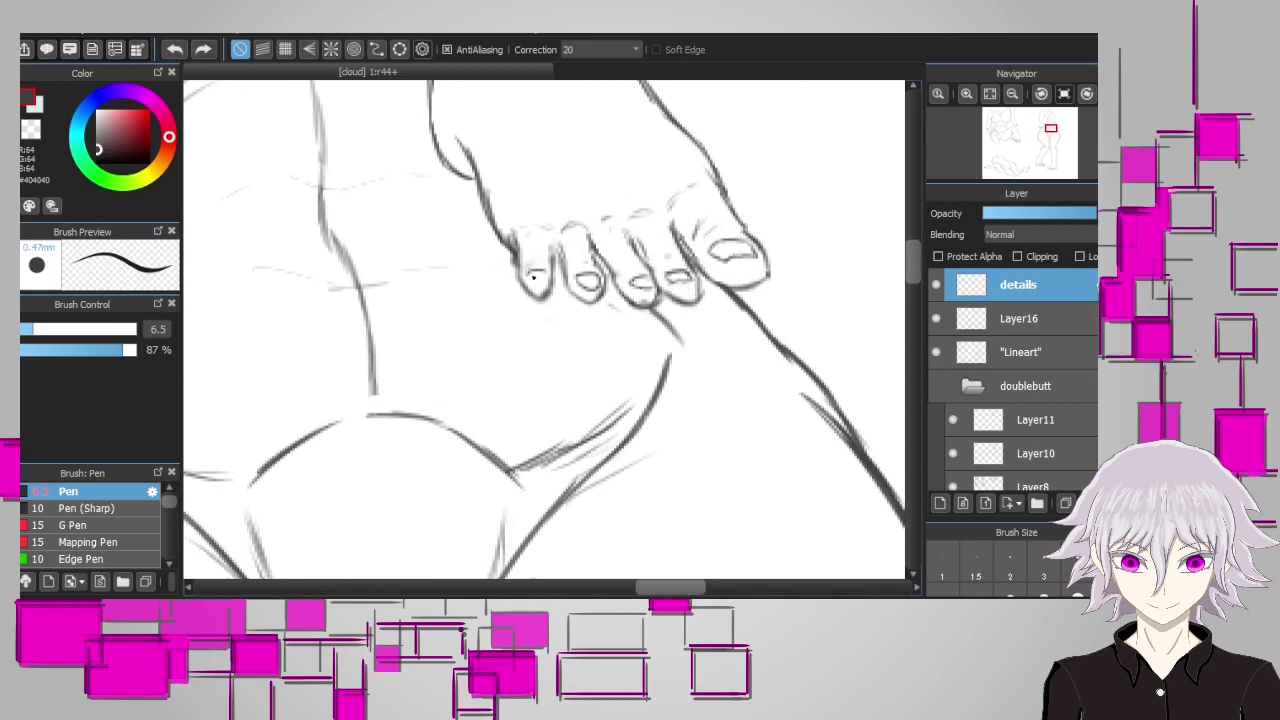
Thicken the curved heel contour on the inner side of the same foot
scroll(860, 254, "up", 3)
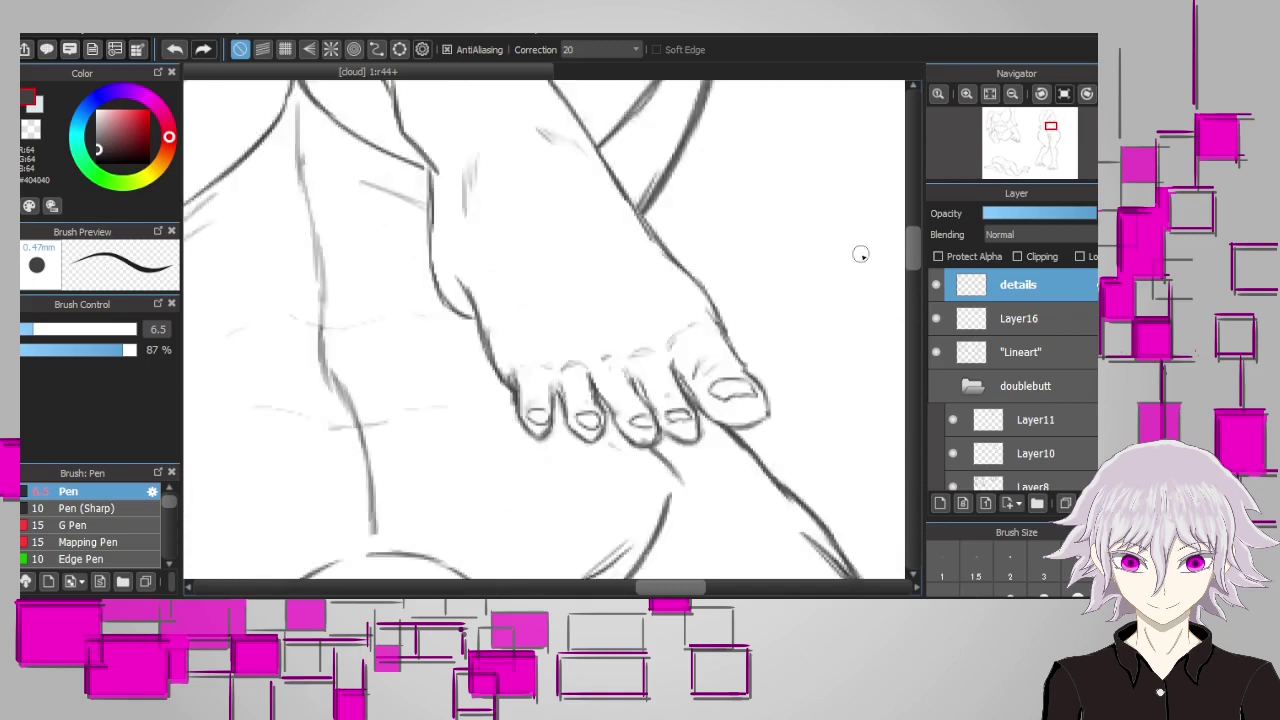
scroll(860, 254, "up", 3)
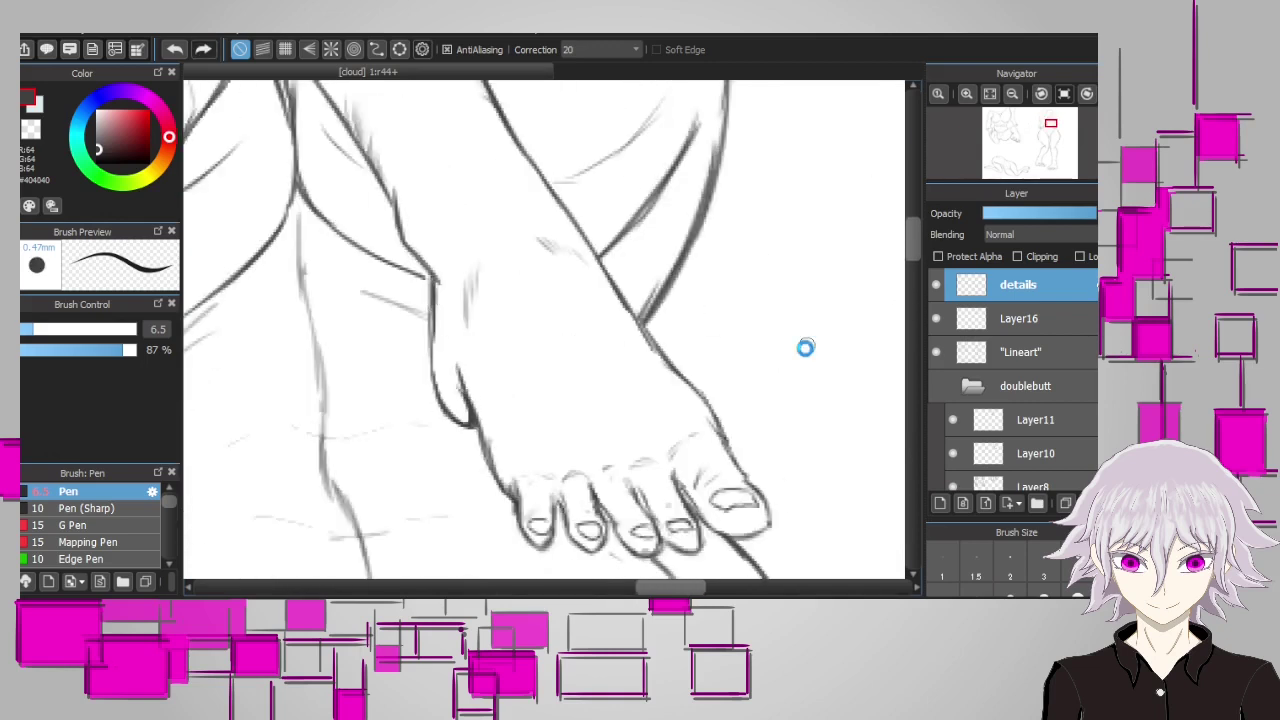
scroll(805, 347, "down", 3)
scroll(666, 423, "up", 1)
scroll(678, 508, "up", 1)
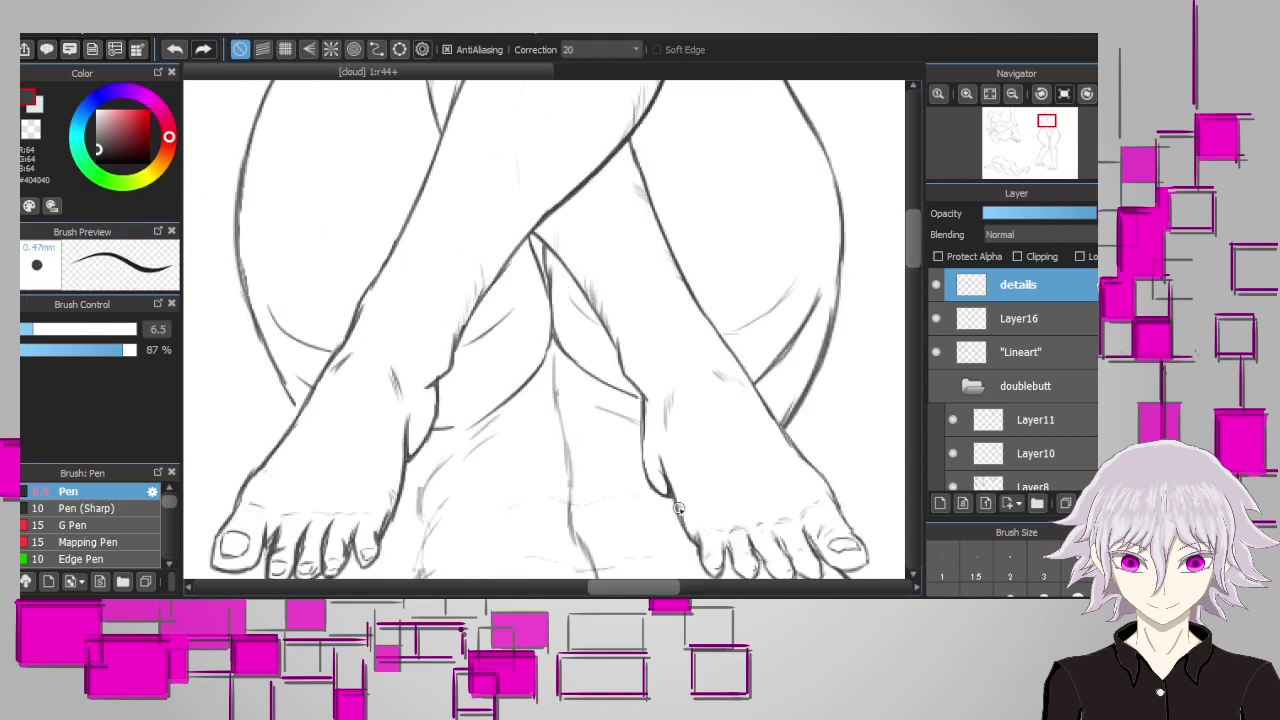
Thicken the knee crease where it meets the front shin and darken the point where the lower legs cross
scroll(678, 508, "up", 3)
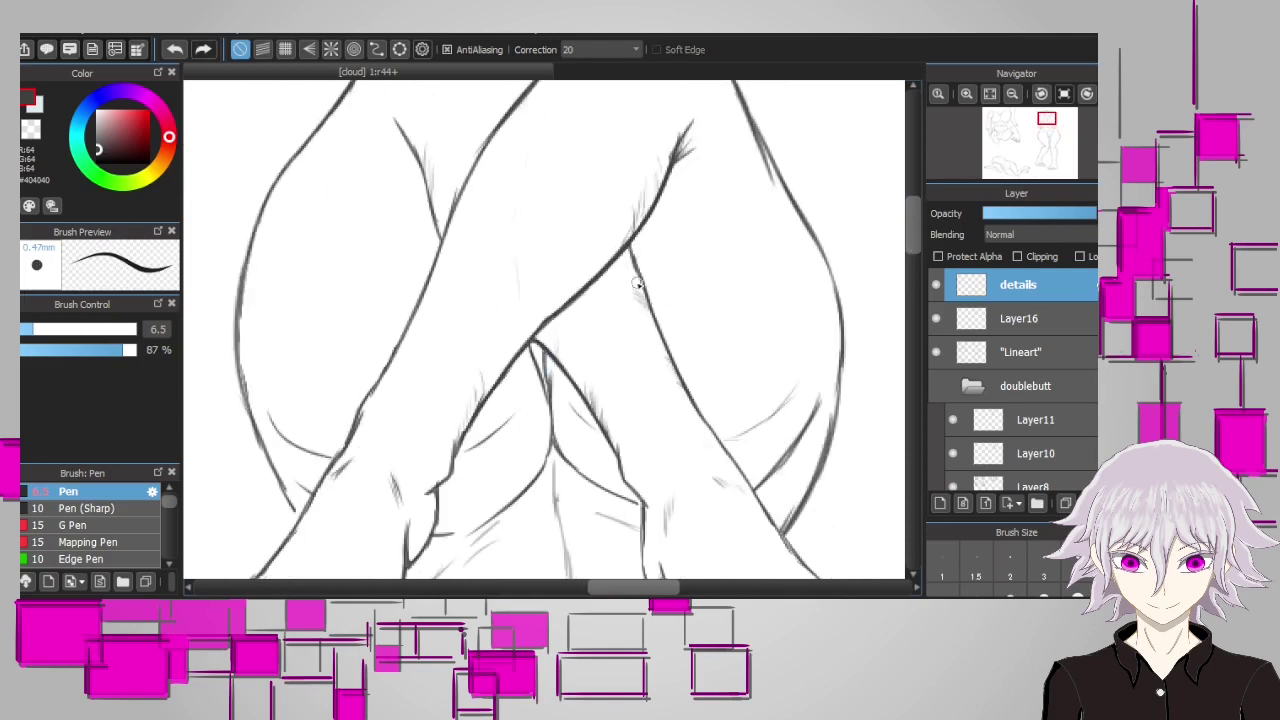
scroll(809, 335, "down", 2)
scroll(540, 260, "up", 2)
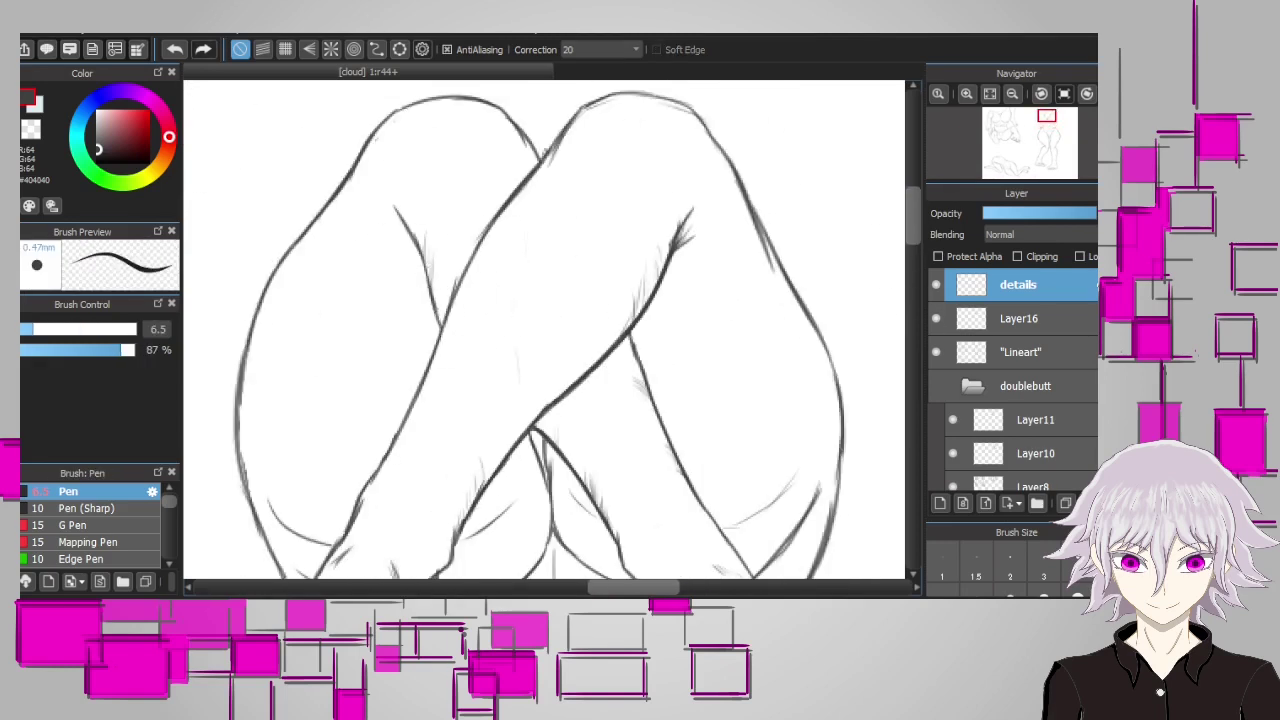
mouse_move(418, 258)
left_mouse_down()
mouse_move(464, 274)
mouse_move(428, 289)
mouse_move(446, 322)
left_mouse_up()
scroll(451, 293, "down", 2)
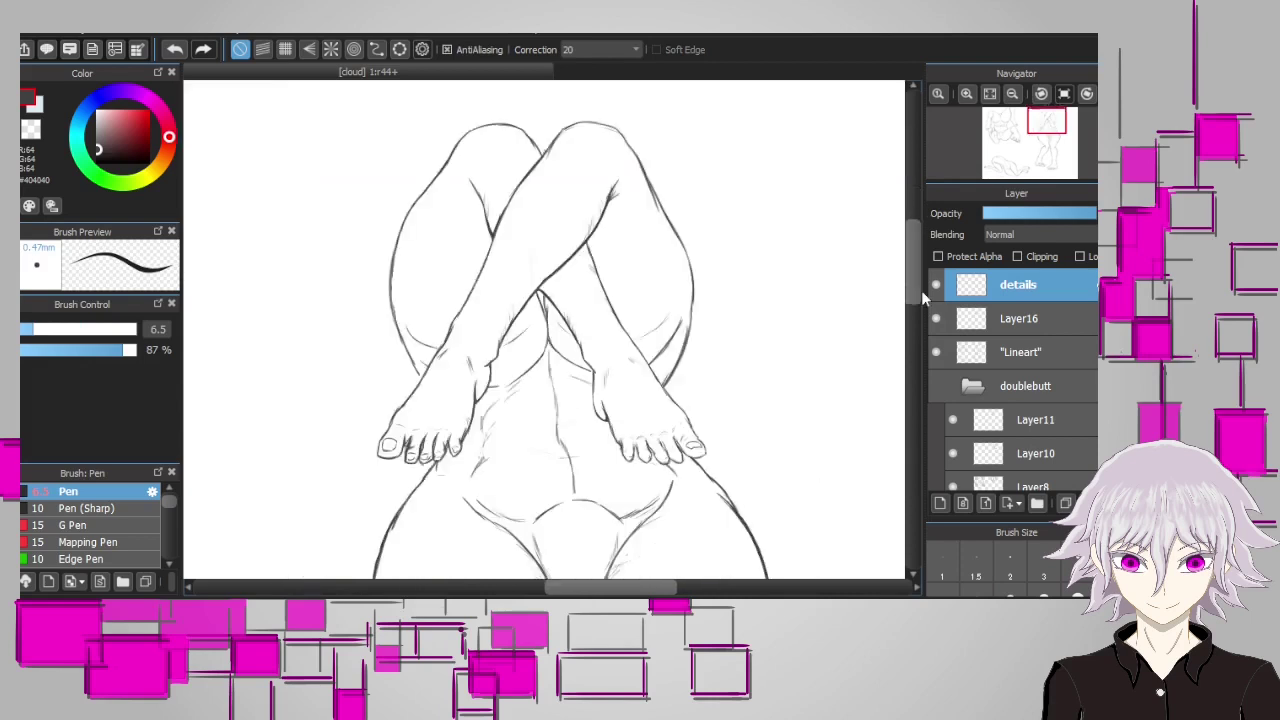
scroll(528, 230, "up", 2)
left_click_drag(531, 231, 533, 237)
scroll(548, 256, "down", 2)
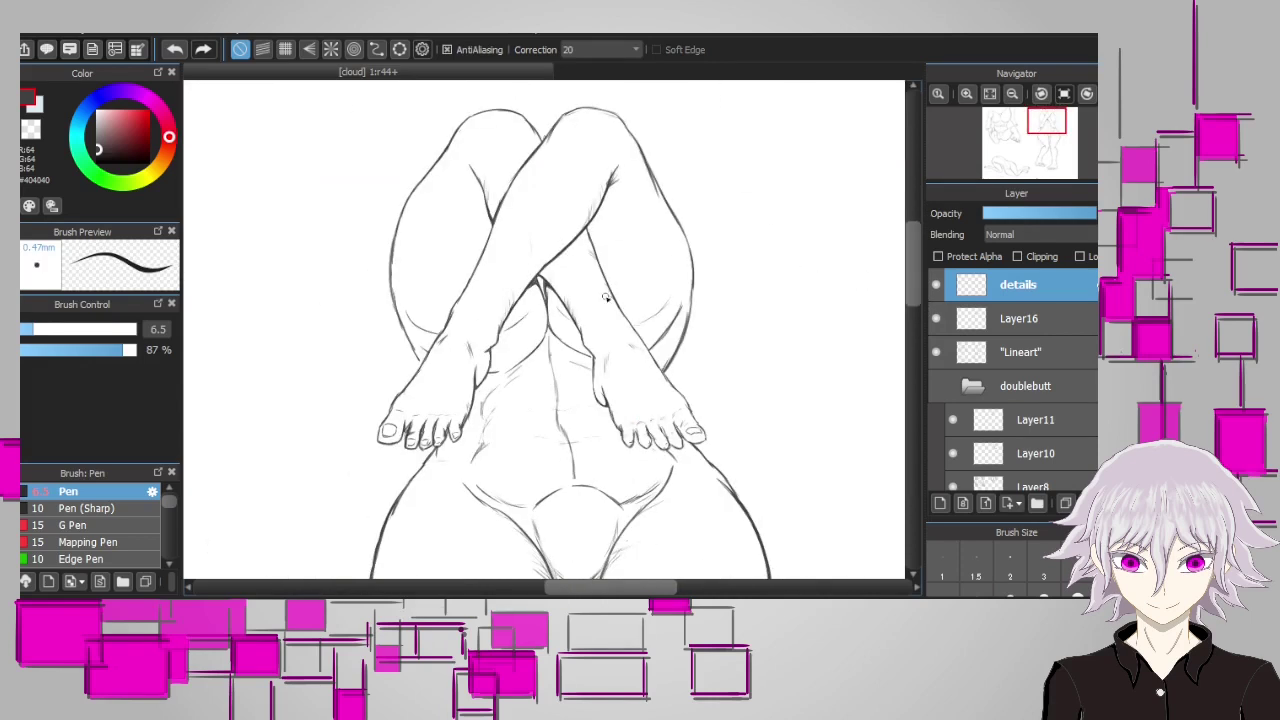
Thicken the inner ankle and lower leg contour running down from the crossing of the legs
scroll(480, 329, "up", 1)
scroll(448, 412, "down", 2)
scroll(560, 300, "up", 2)
left_click_drag(556, 272, 590, 325)
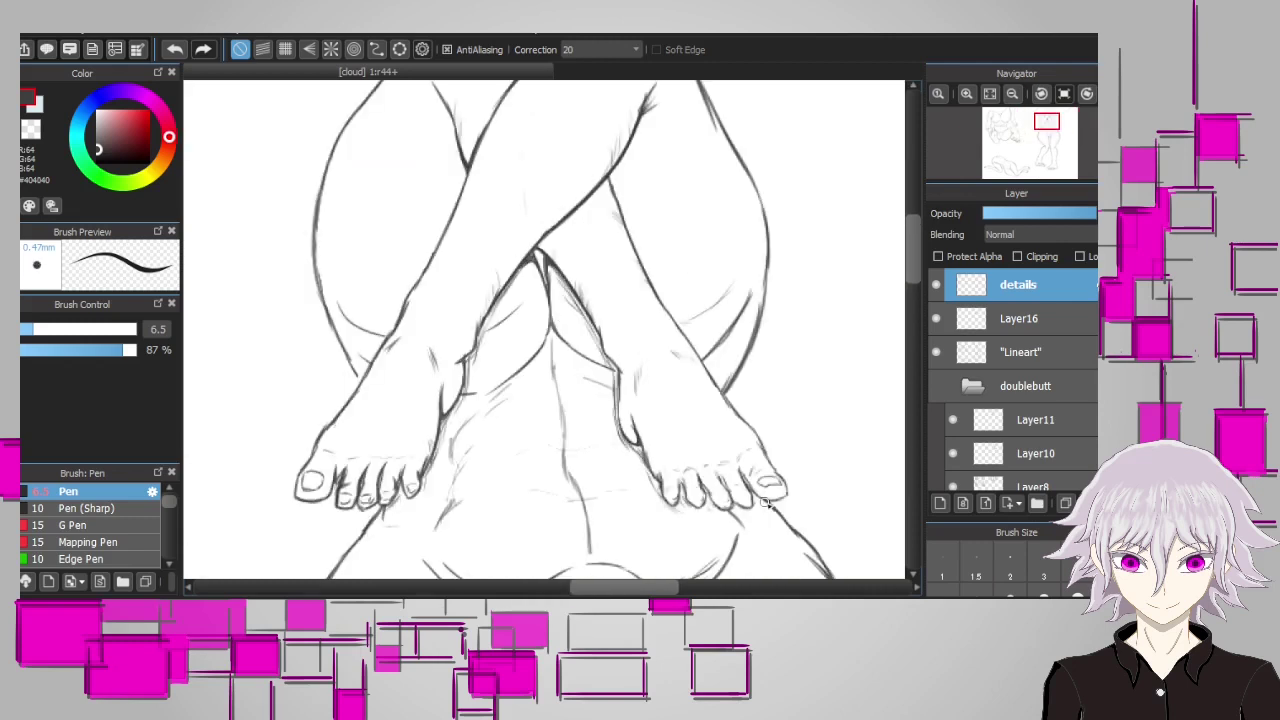
Darken the junction where the front calf overlaps the other leg's shin
scroll(768, 505, "down", 2)
scroll(904, 300, "up", 2)
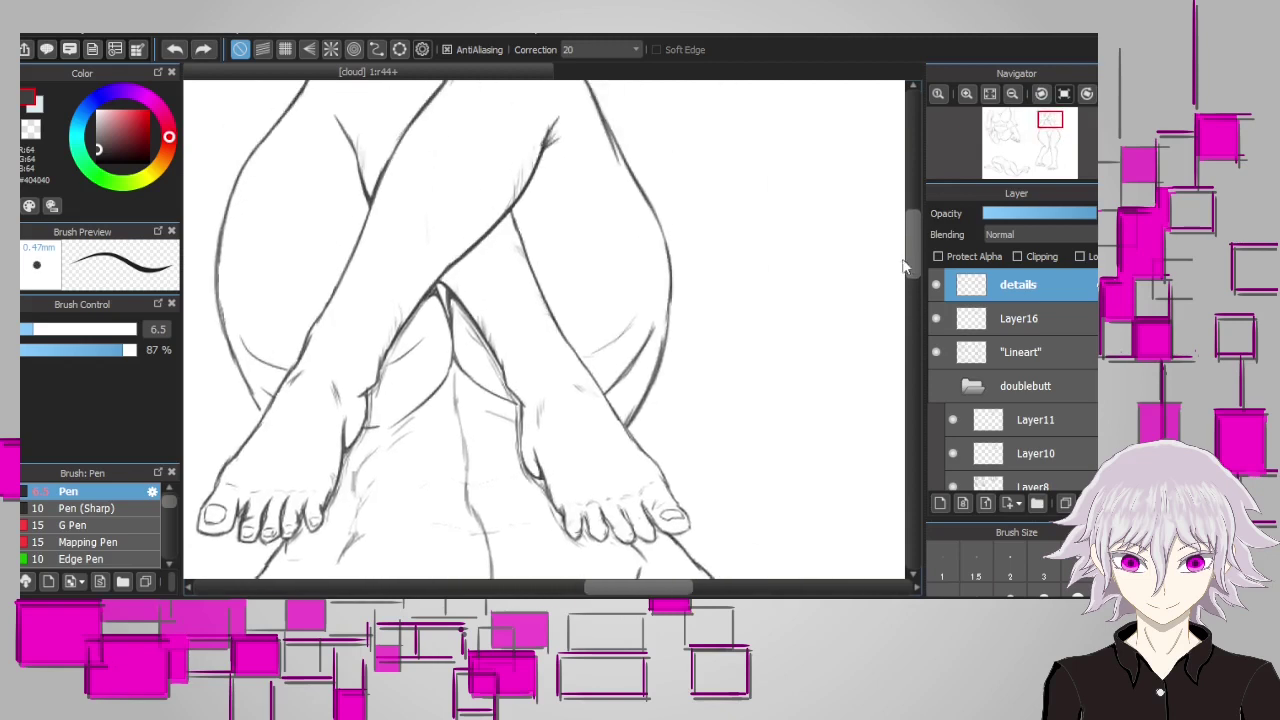
scroll(409, 282, "up", 1)
scroll(413, 282, "down", 2)
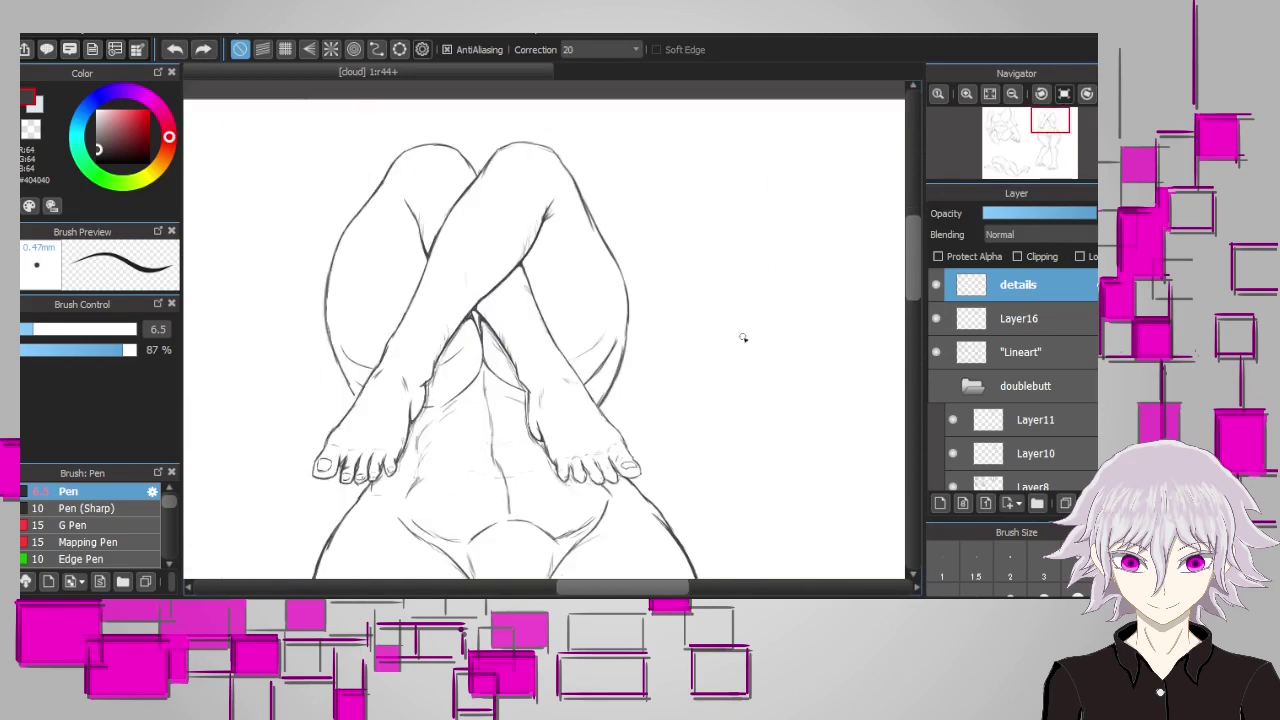
scroll(740, 337, "up", 2)
scroll(740, 337, "down", 2)
scroll(905, 295, "up", 1)
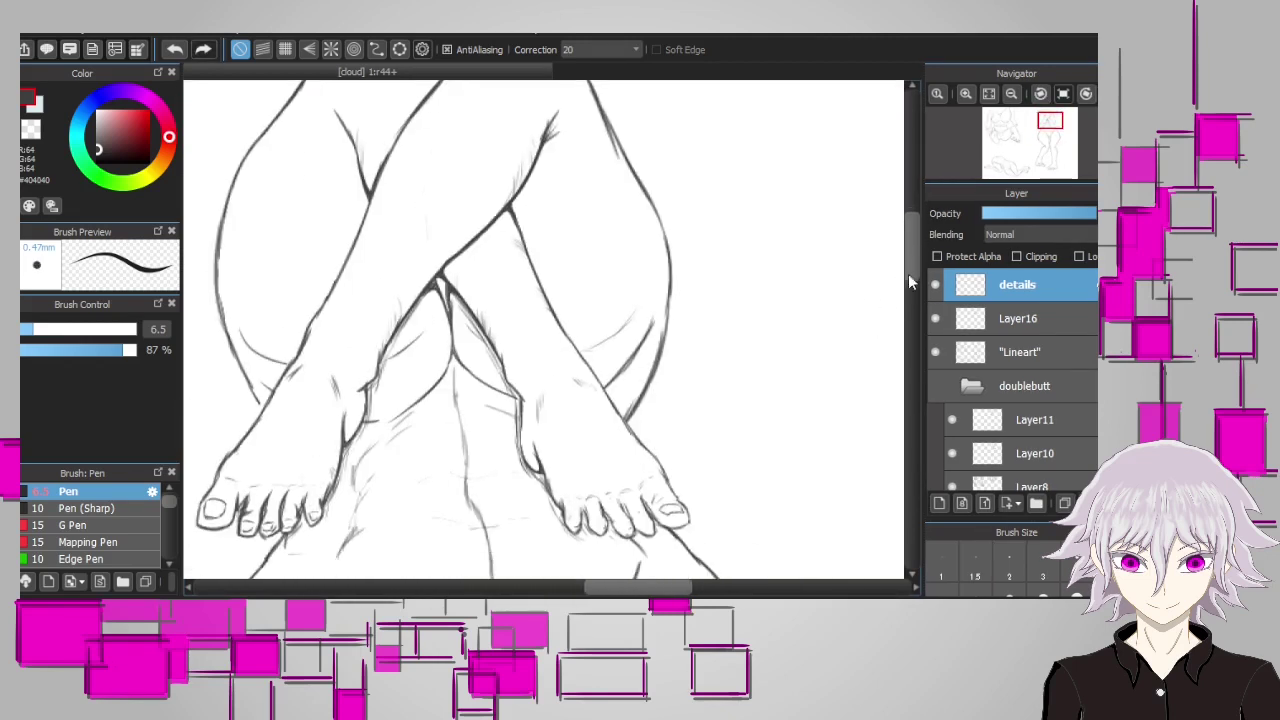
Lightly erase the strokes along the inner ankle on the "details" layer, hiding "Layer16" during the cleanup and showing it again
key("e")
scroll(403, 325, "up", 2)
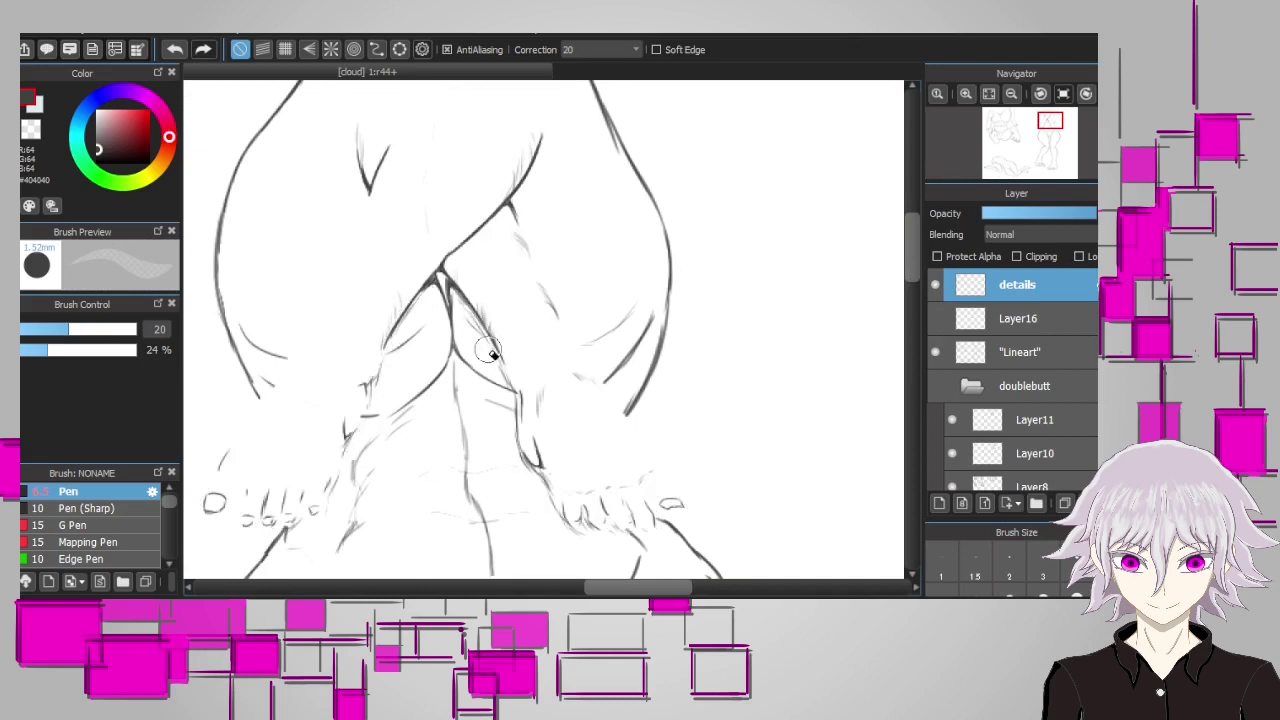
left_click(935, 318)
key("e")
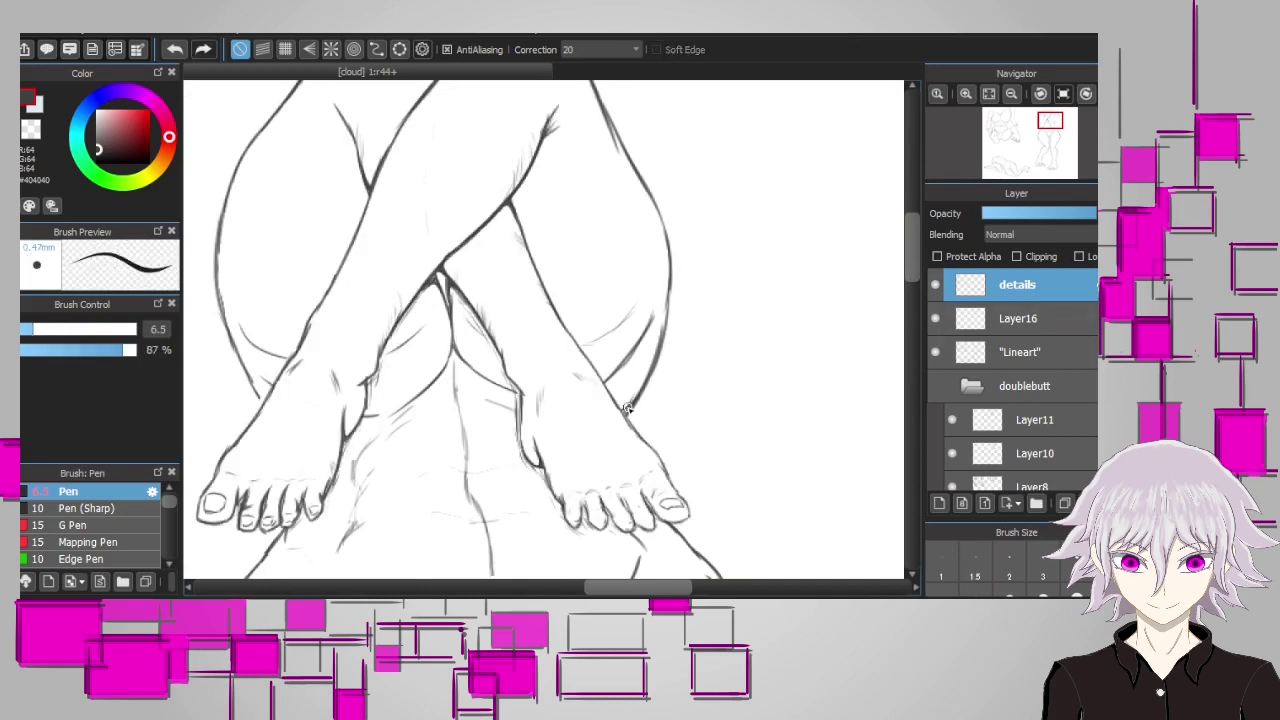
Darken the junctions where the outer buttock meets the ankle and where the two raised knees overlap
scroll(735, 303, "up", 2)
scroll(502, 314, "left", 2)
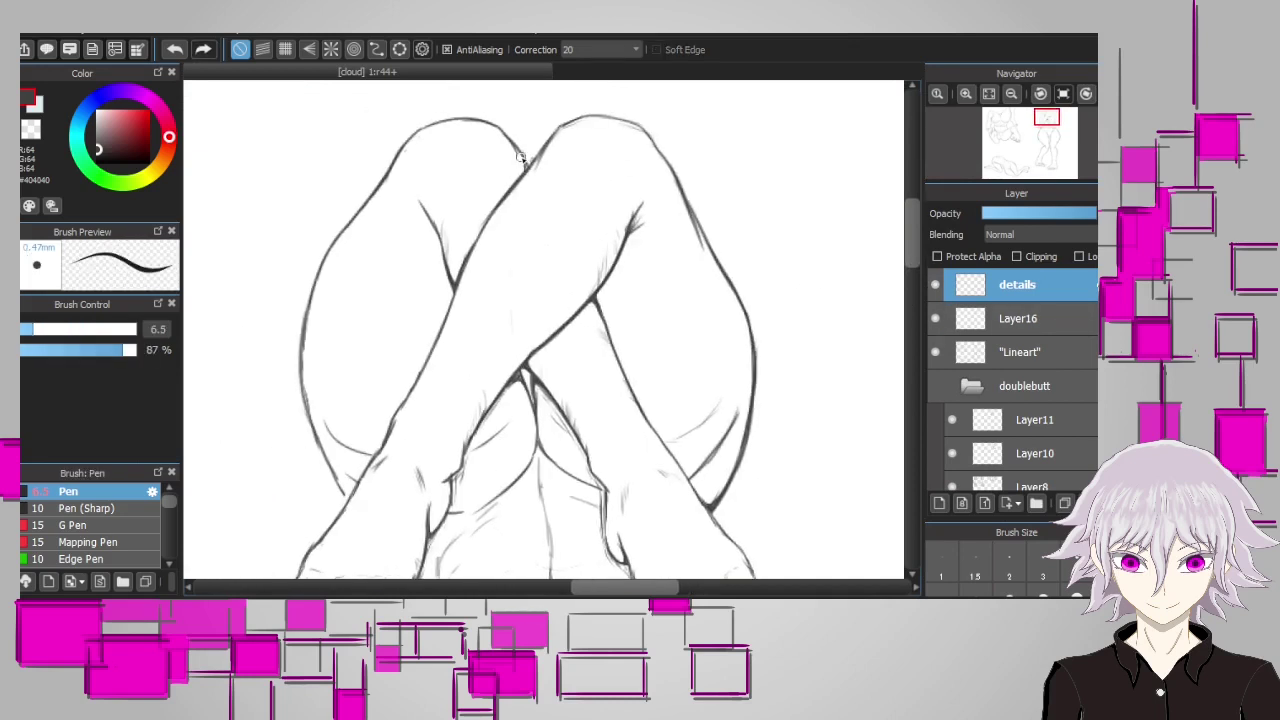
scroll(524, 163, "down", 2)
scroll(524, 163, "up", 2)
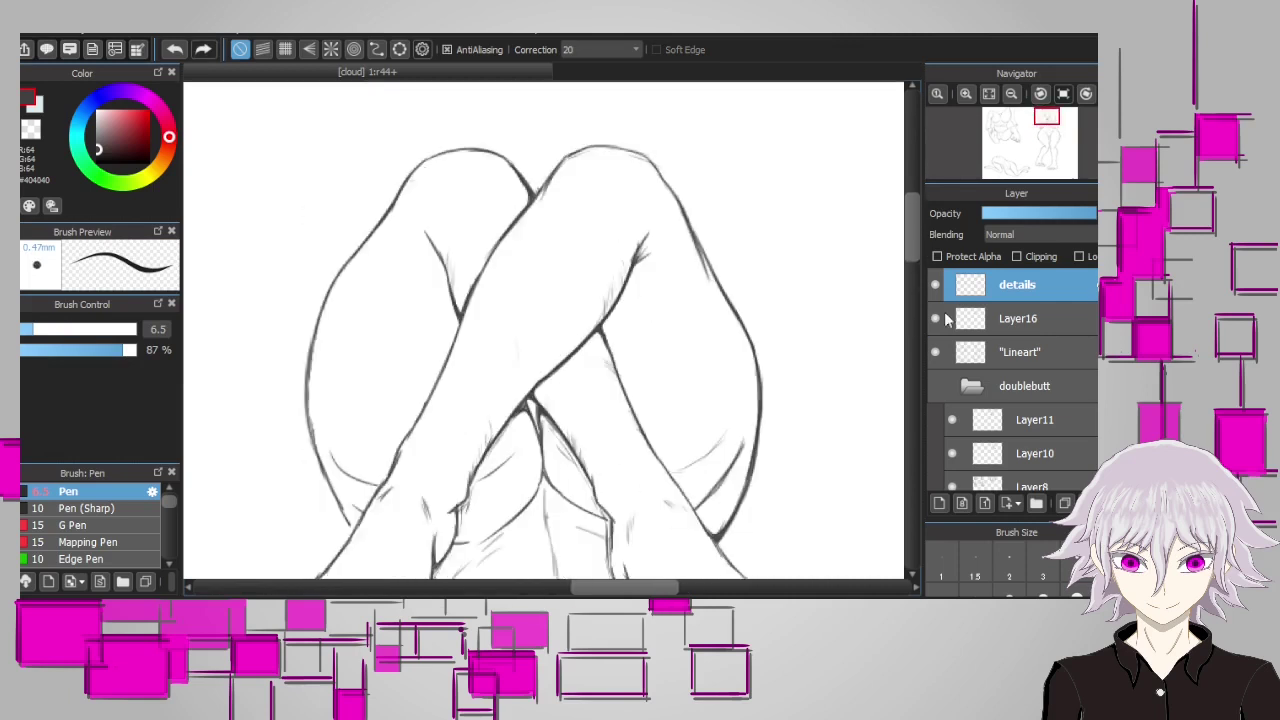
Thicken the heel corner of the first foot and the junction between its lower leg and the nearby buttock
scroll(455, 417, "down", 3)
scroll(460, 420, "up", 1)
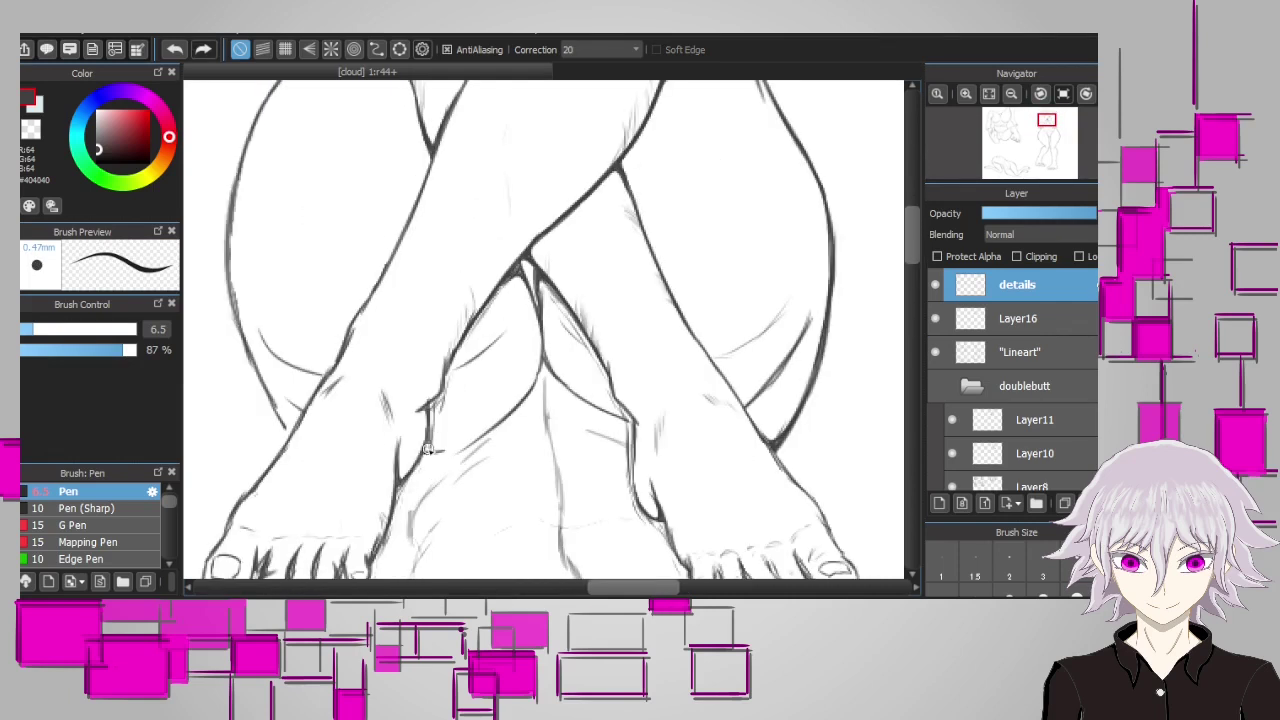
scroll(410, 570, "left", 4)
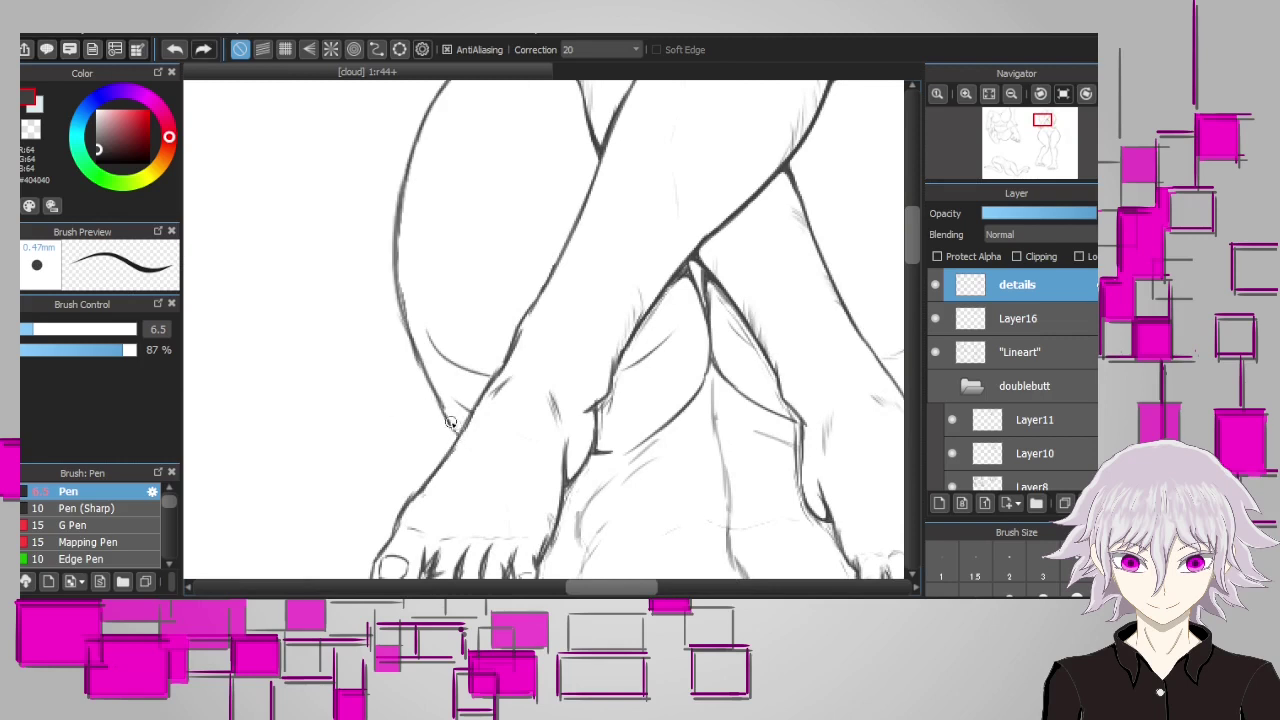
scroll(499, 377, "down", 2)
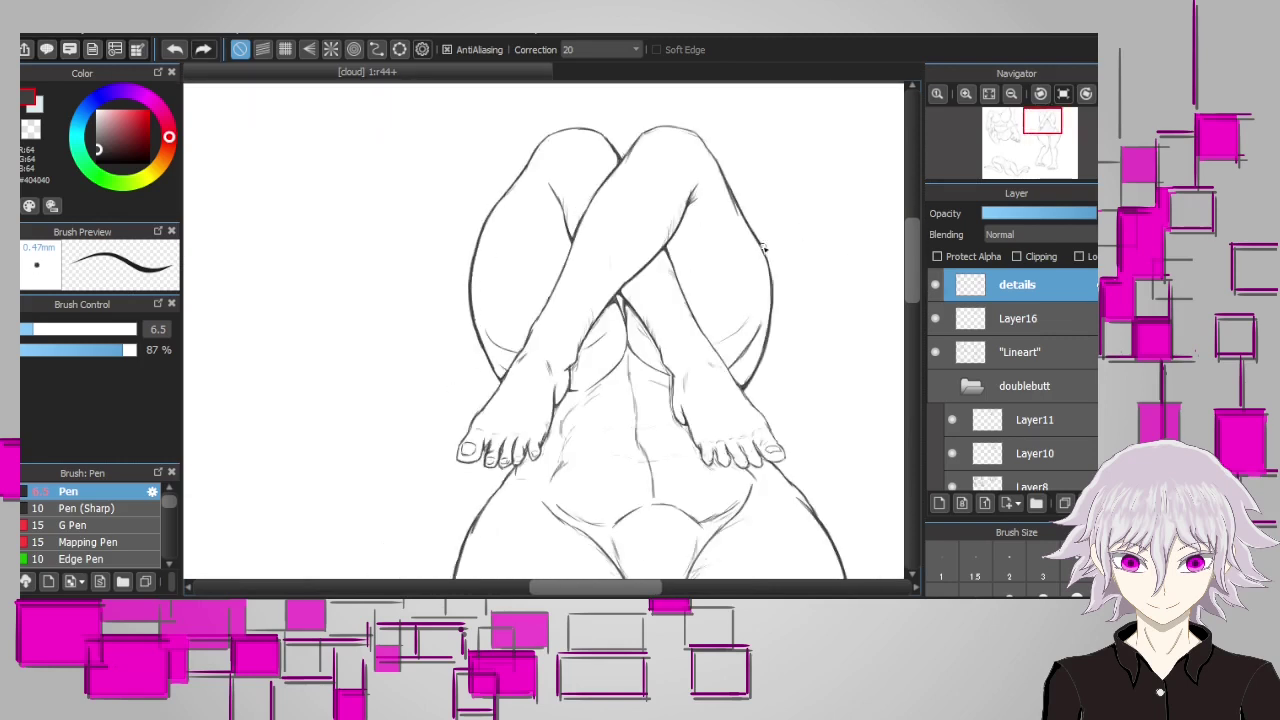
Darken the small toes' nails and lower edges on the second crossed-leg foot
scroll(426, 358, "up", 4)
left_click_drag(472, 373, 498, 366)
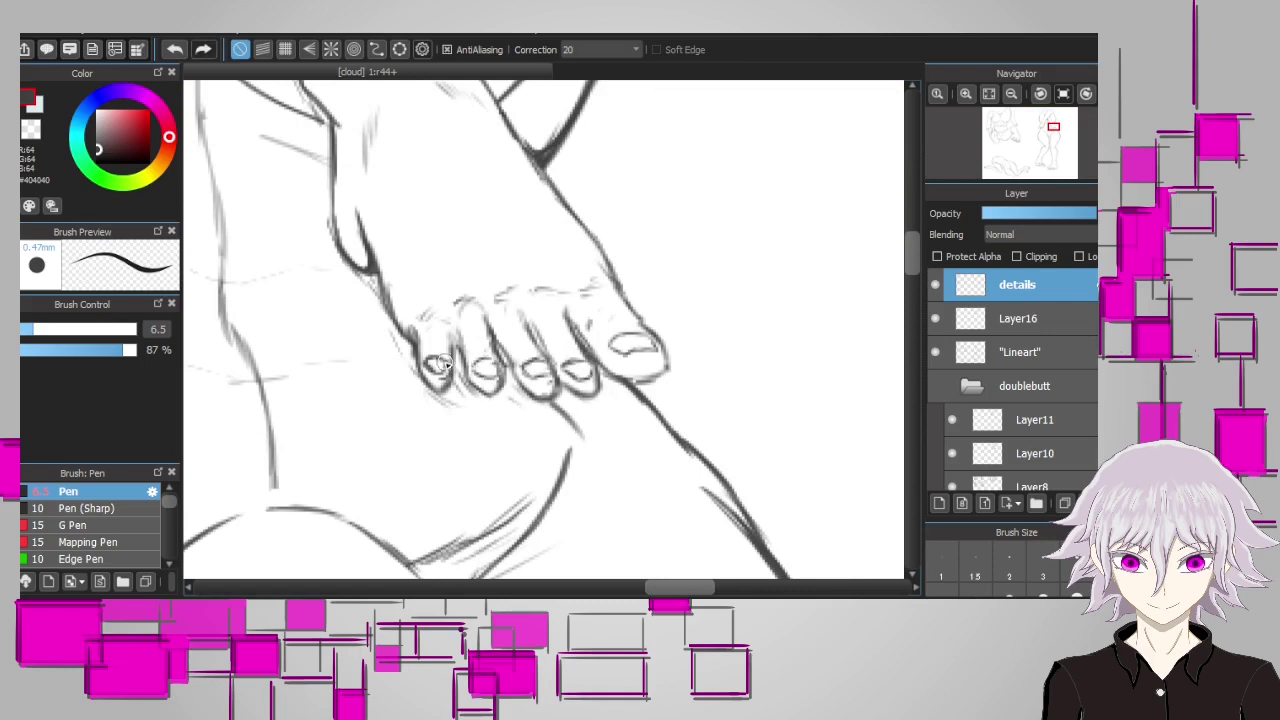
scroll(600, 372, "down", 4)
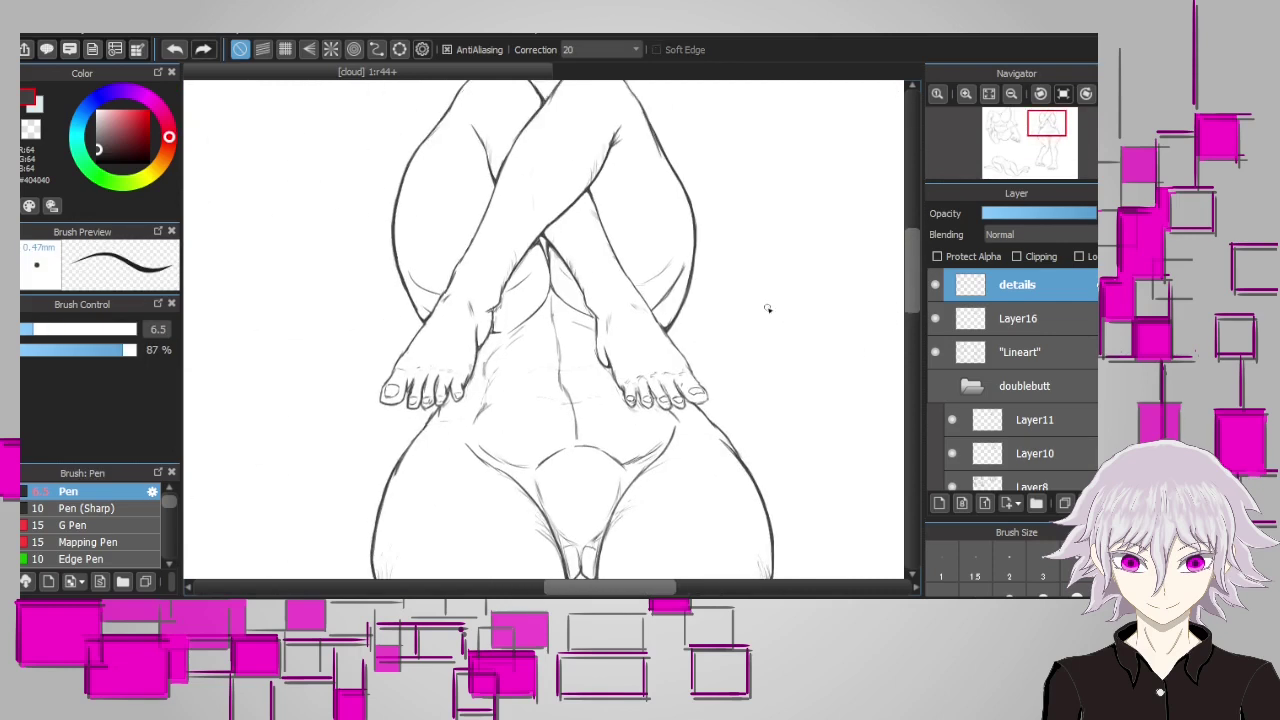
scroll(916, 297, "up", 1)
scroll(904, 291, "down", 2)
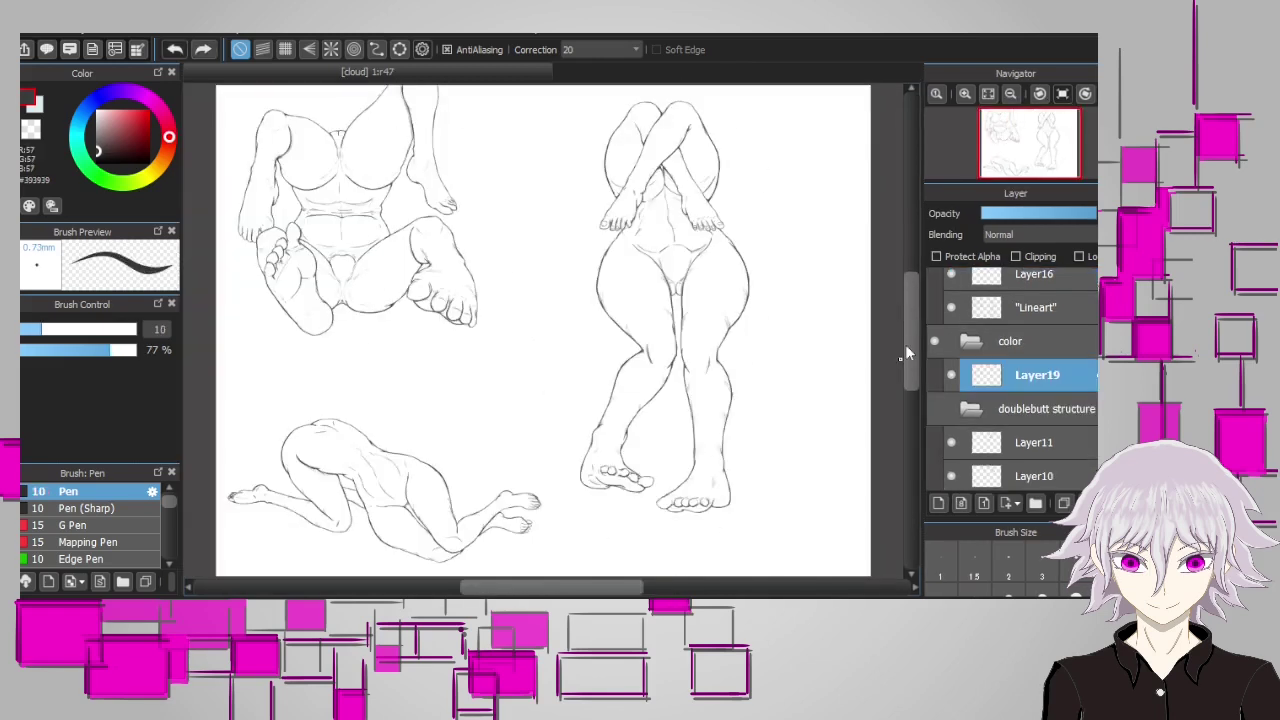
Paint a column of pale peach, light orange and brown skin-tone swatches between the figures on "Layer19" in the "color" folder
left_click(111, 111)
left_click(160, 162)
left_click_drag(506, 290, 510, 228)
Paint a second swatch column in pale pink, salmon and rosy pink beside the first, and pick #FFCBB8 as the colour
left_click(104, 112)
left_click(545, 234)
left_click(119, 109)
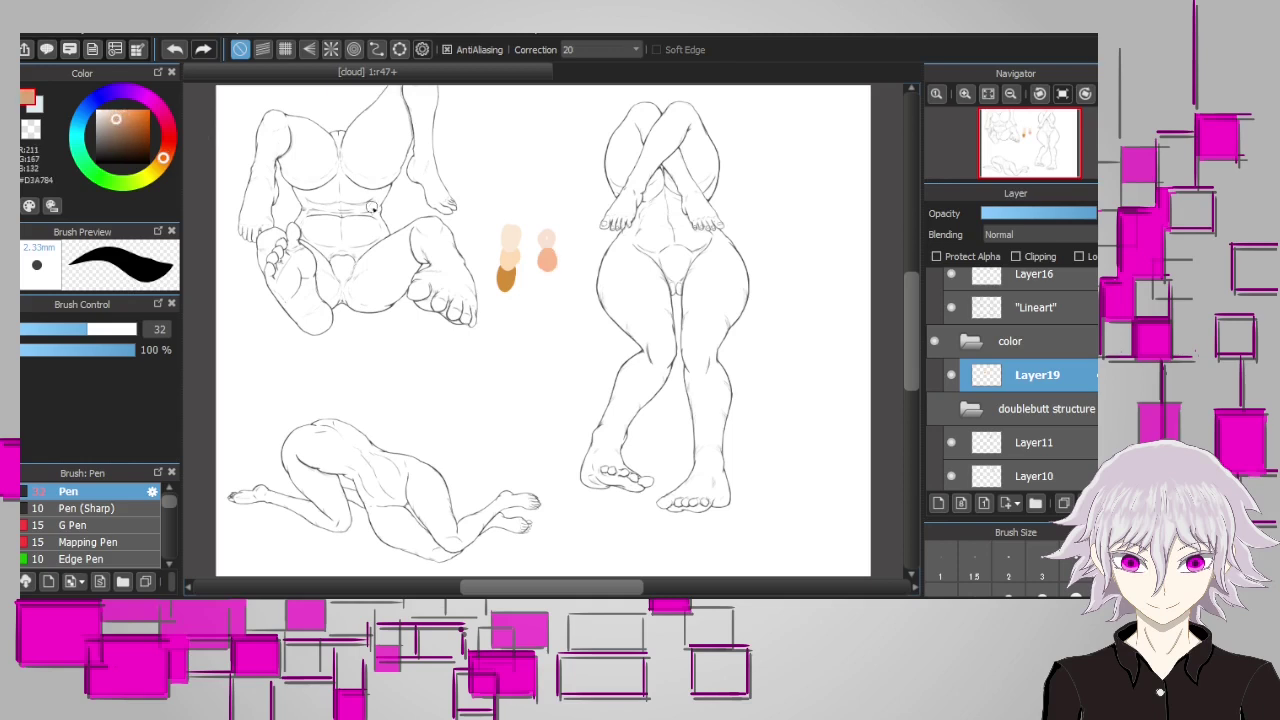
left_click(547, 262)
left_click(133, 120)
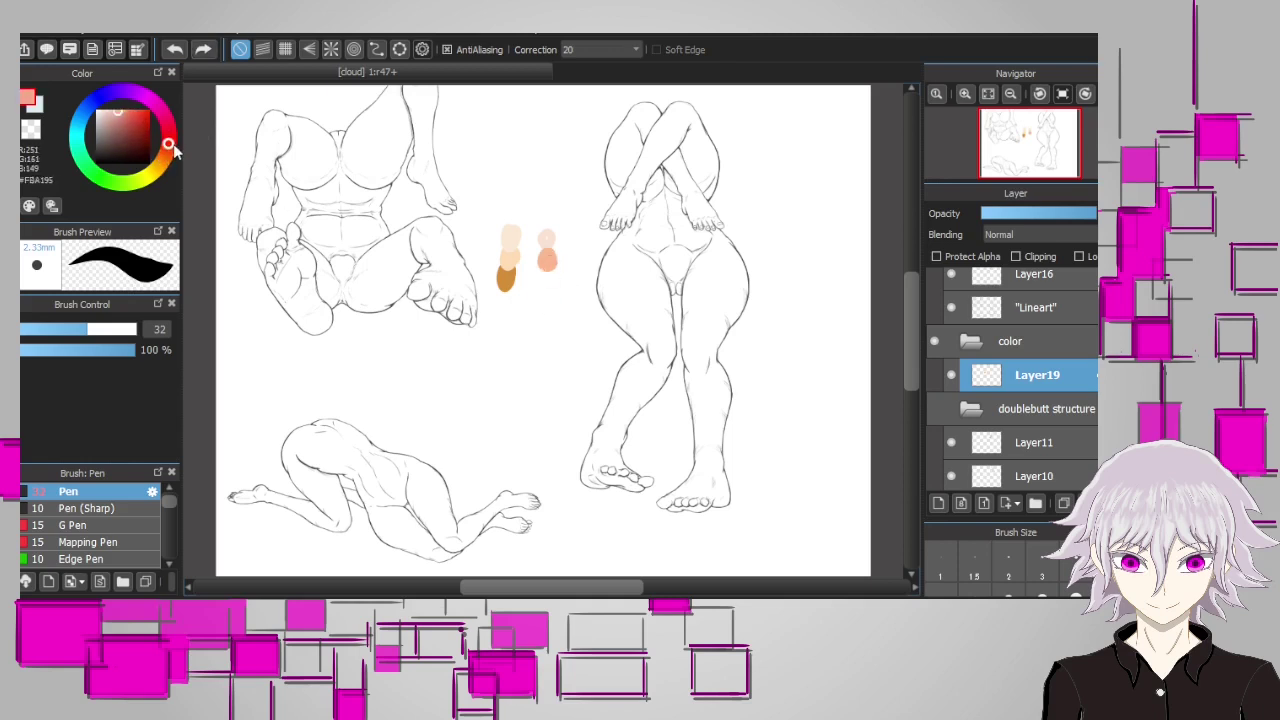
left_click(111, 111)
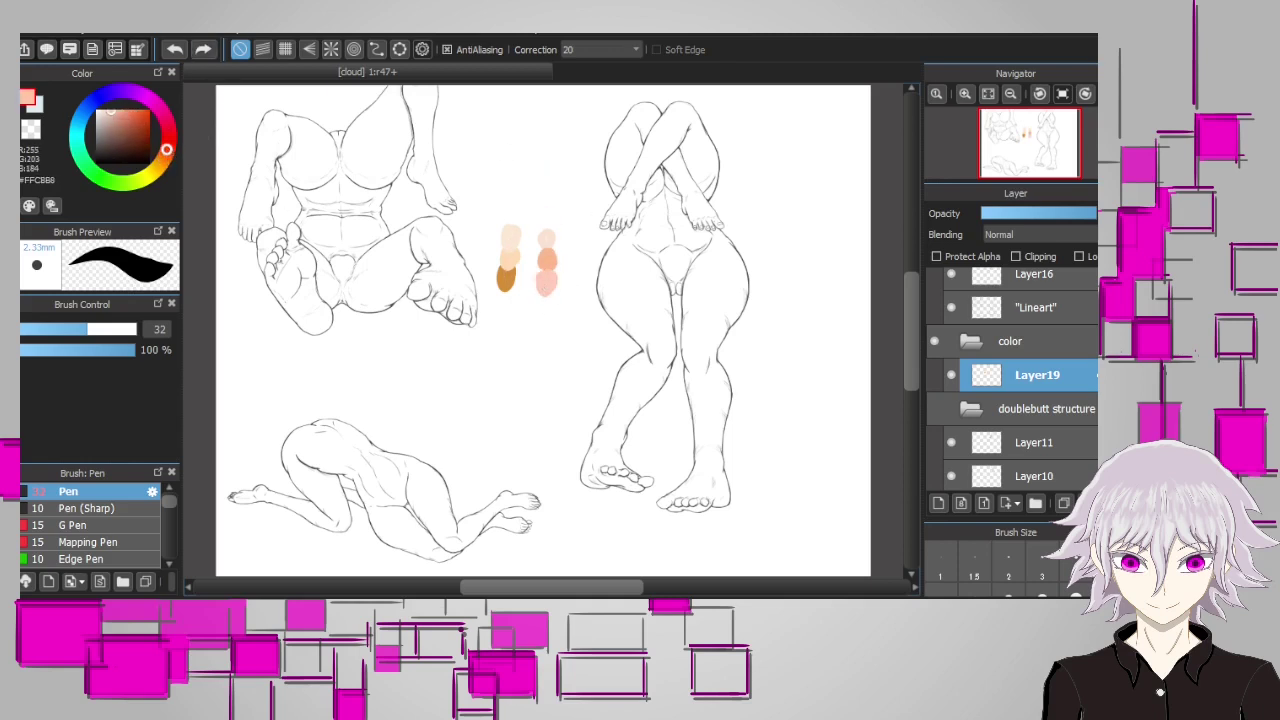
Paint a third swatch column in light orange, peach, yellow and pale yellow beside the pink swatches
left_click(165, 158)
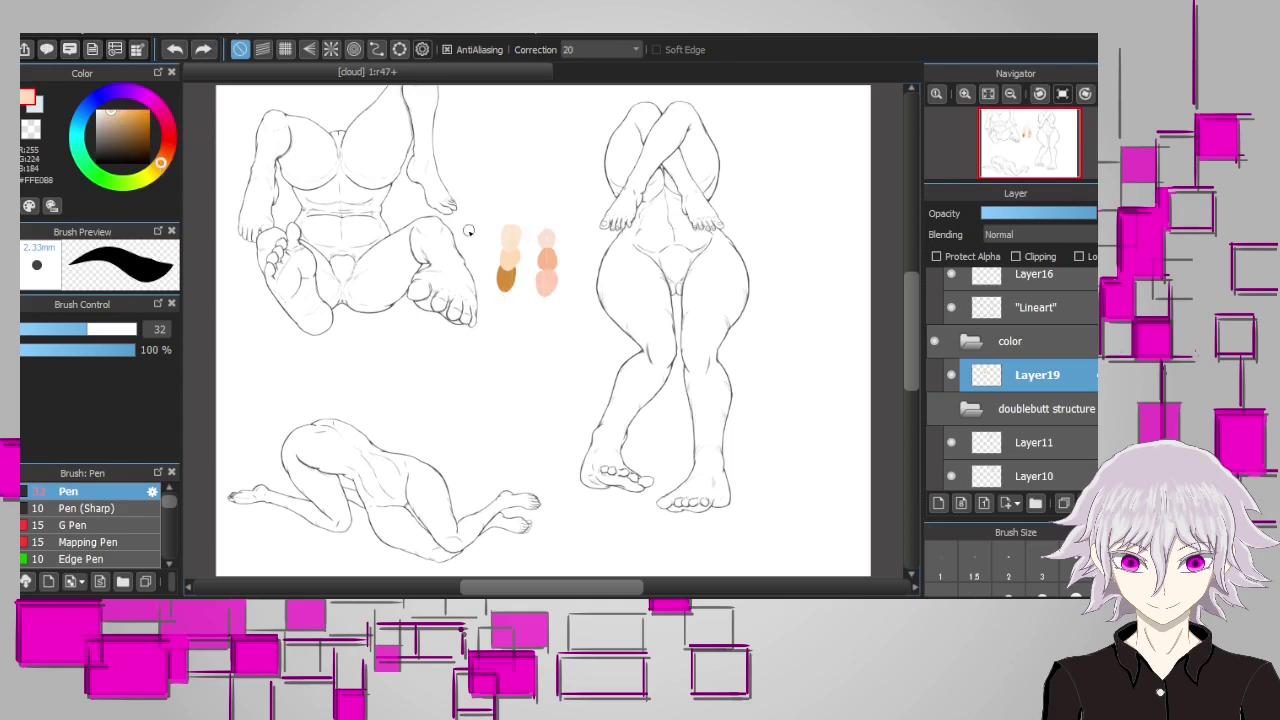
left_click_drag(572, 262, 570, 322)
left_click(157, 172)
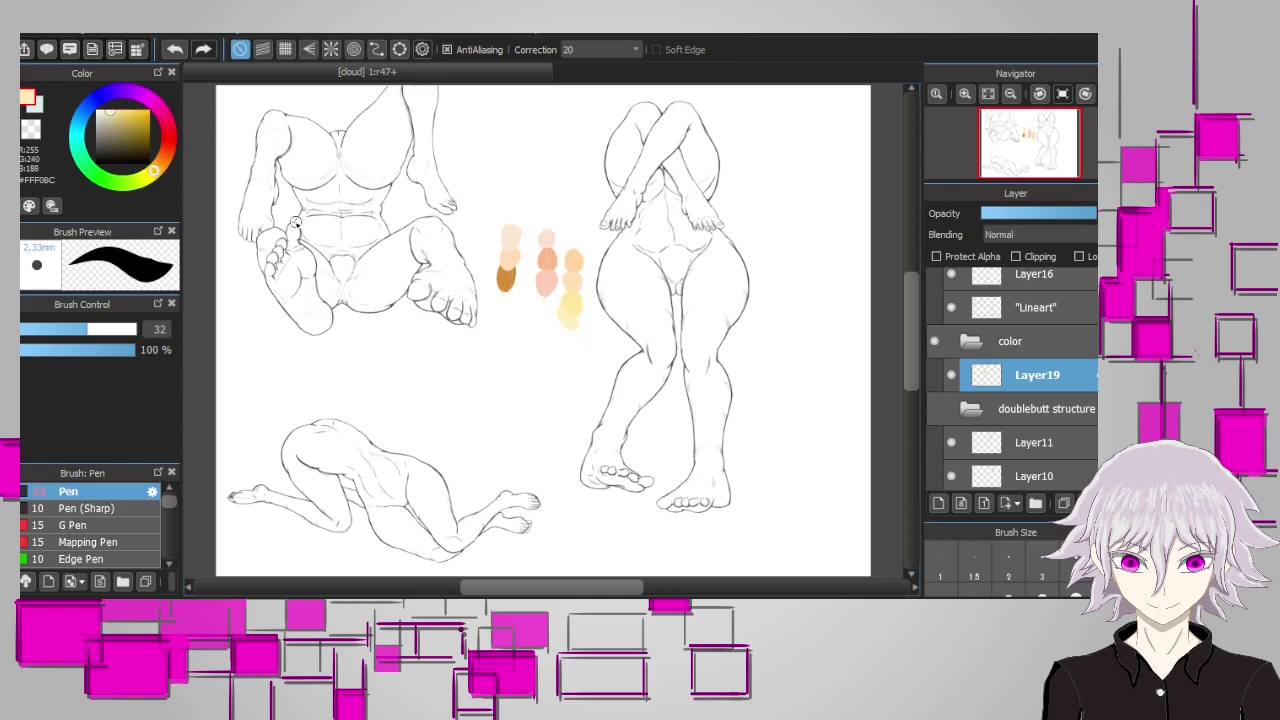
left_click(165, 155)
left_click(103, 112)
Fill all parts of the seated figure, including legs, feet, torso and toes, with the yellow #FFE99C swatch colour
left_click(572, 290, "alt")
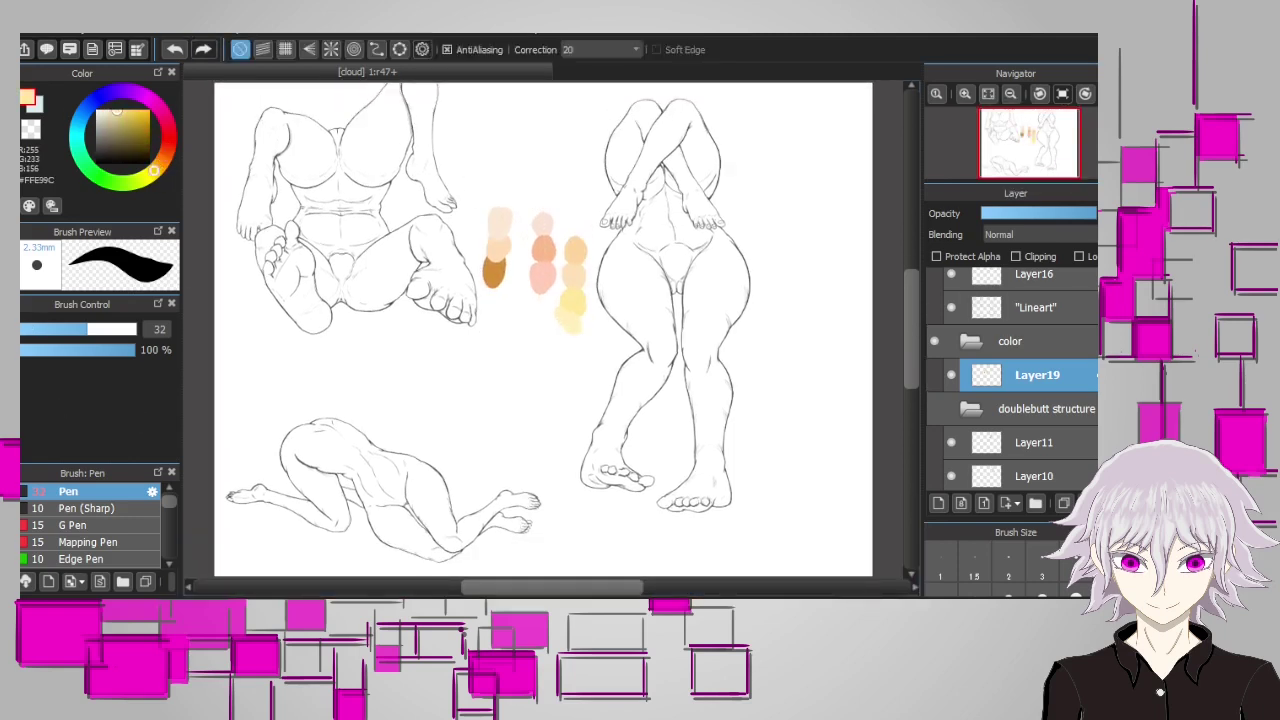
key("g")
left_click(370, 265)
left_click(300, 300)
left_click(452, 256)
left_click(427, 296)
left_click(288, 268)
left_click(301, 239)
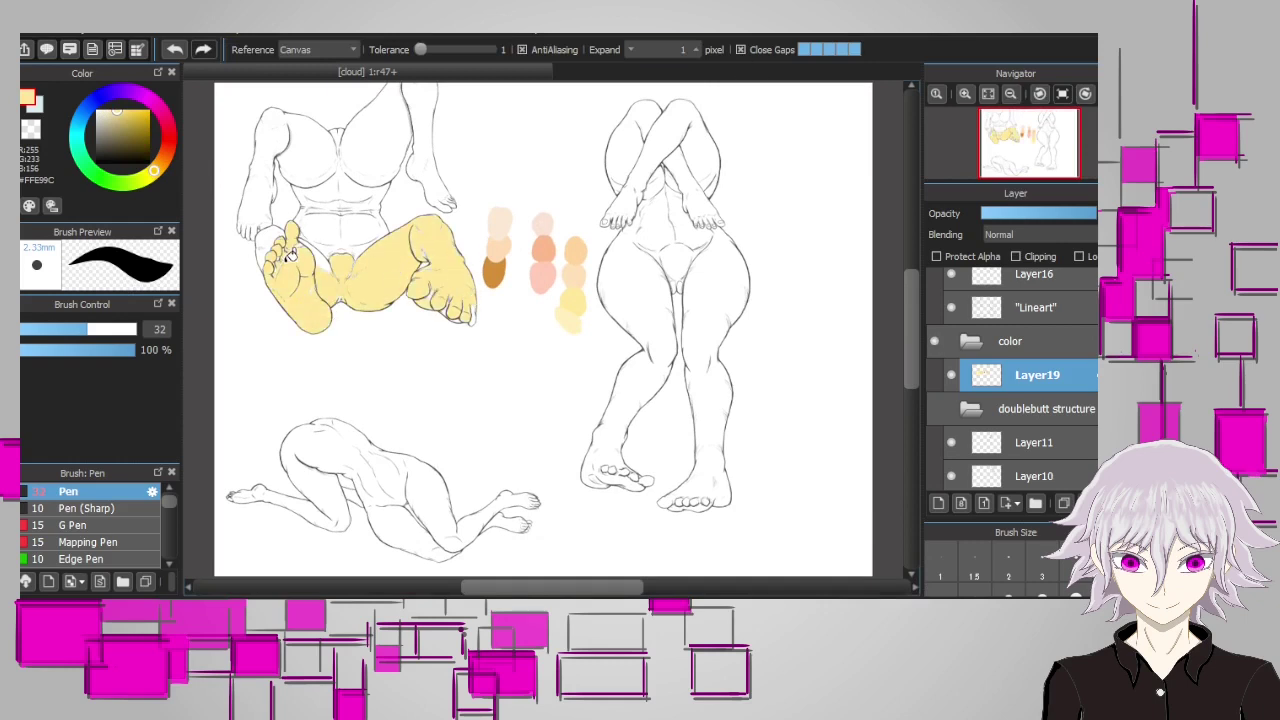
left_click(274, 248)
left_click(340, 215)
left_click(300, 150)
left_click(395, 140)
left_click(262, 180)
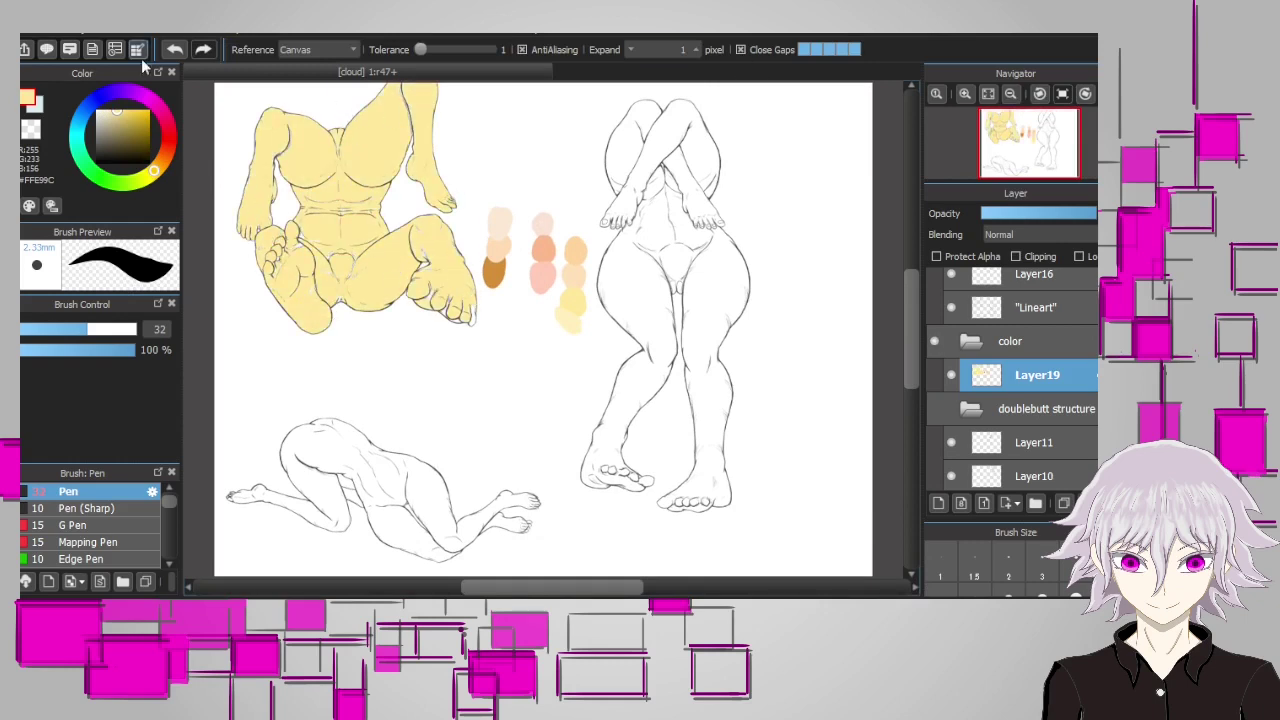
Group the lineart layers in a new folder, hide it, and try the light orange #FFD59C fill on the seated figure
key("b")
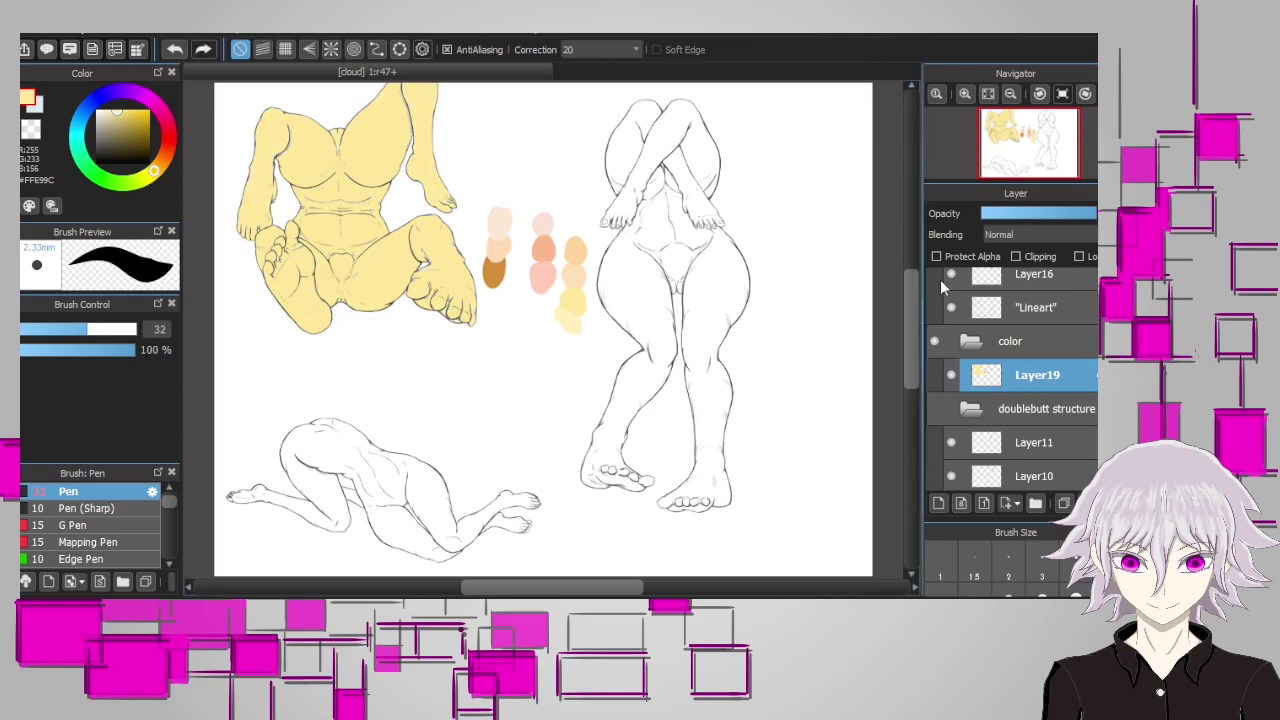
left_click(1035, 503)
key("g")
left_click(585, 255, "alt")
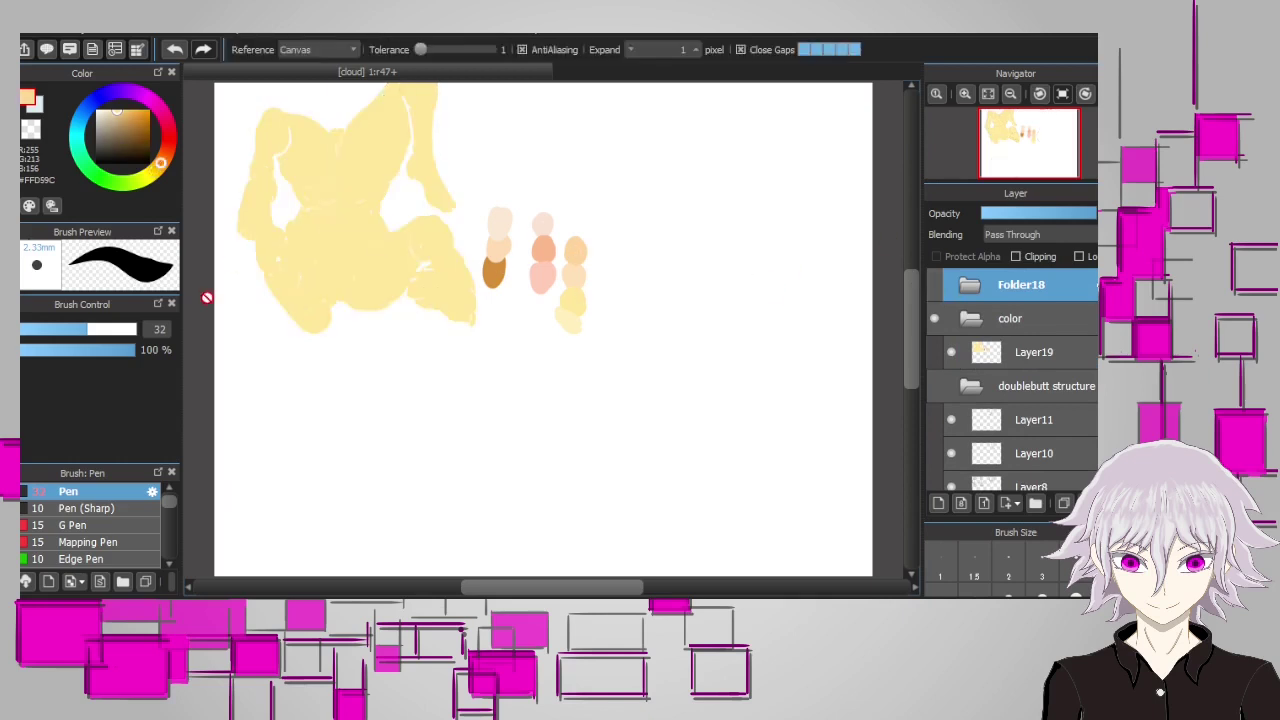
left_click(363, 200)
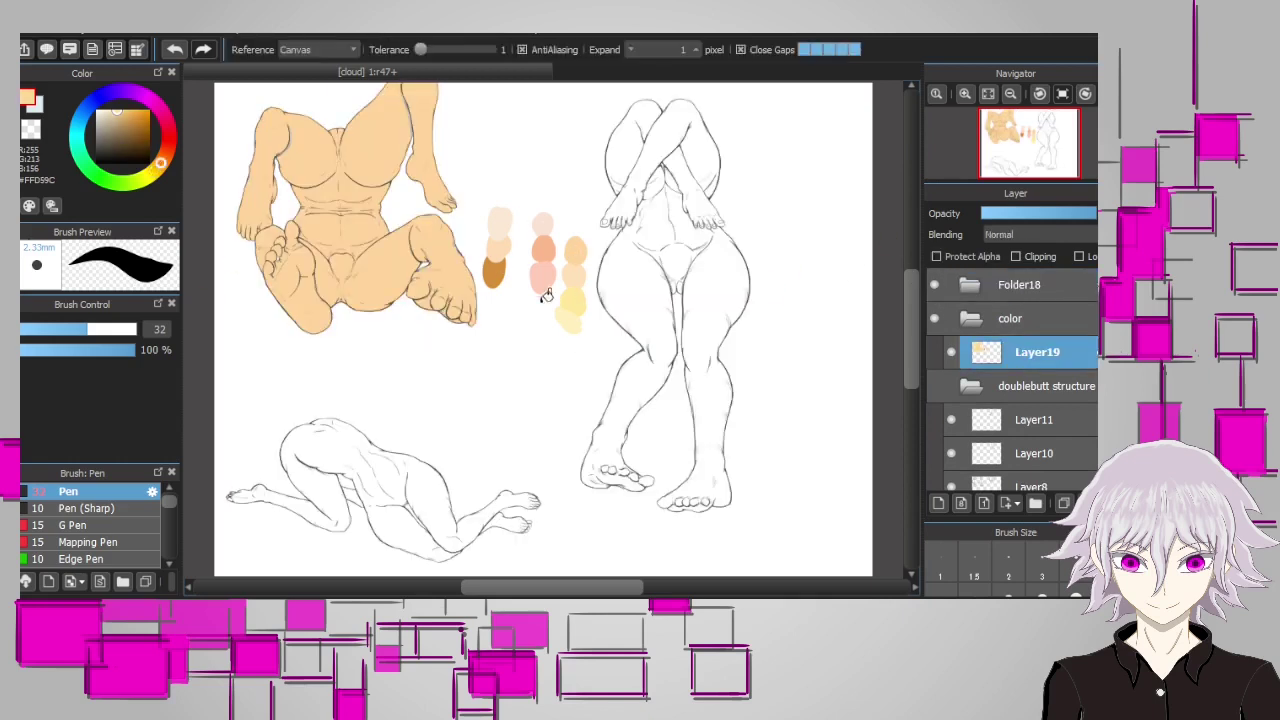
Undo the light orange fill and try salmon #FBB98D and pale yellow #FFF0BC on the seated figure to compare tones
key("ctrl+z")
key("ctrl+z")
key("ctrl+y")
key("ctrl+z")
key("ctrl+y")
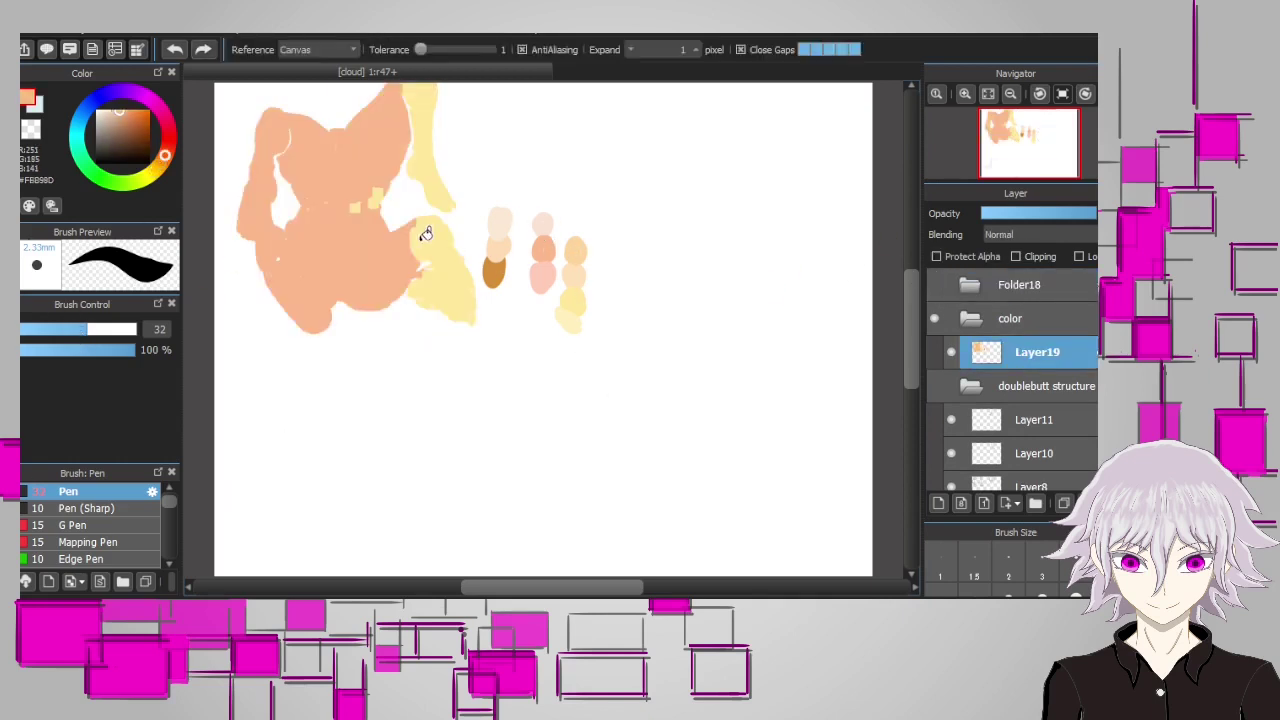
key("ctrl+z")
left_click(457, 263)
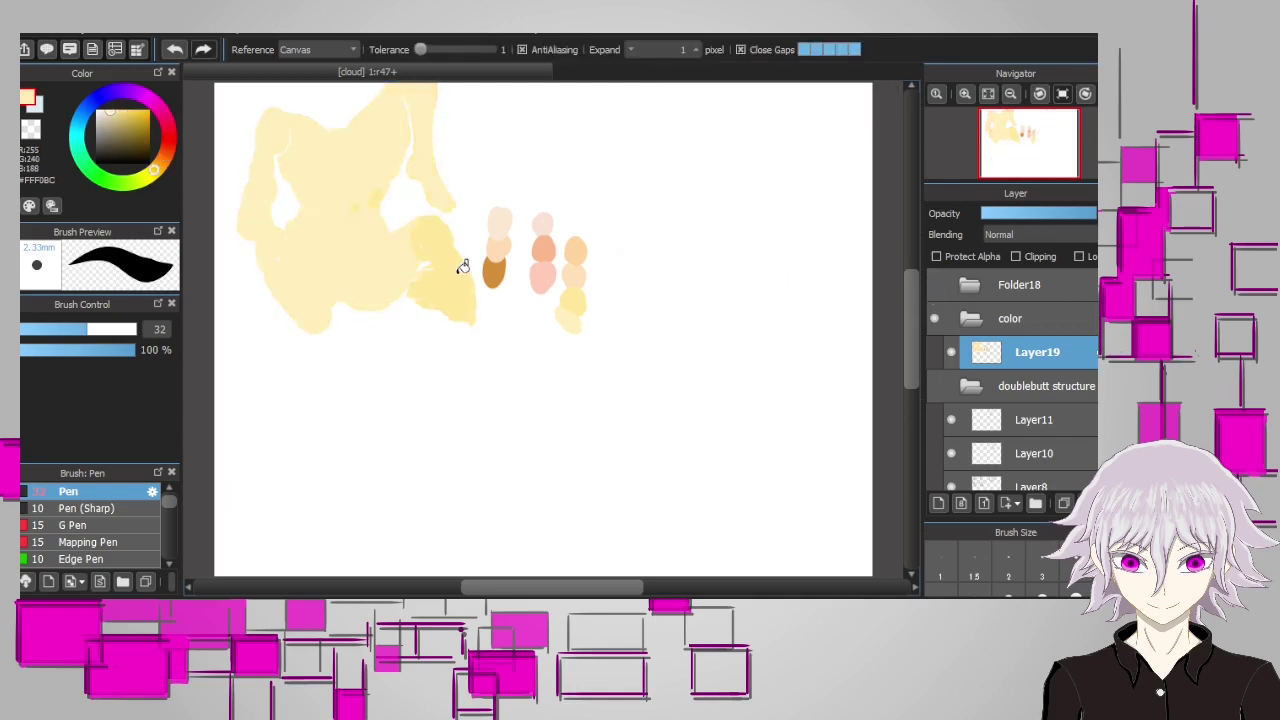
left_click(934, 284)
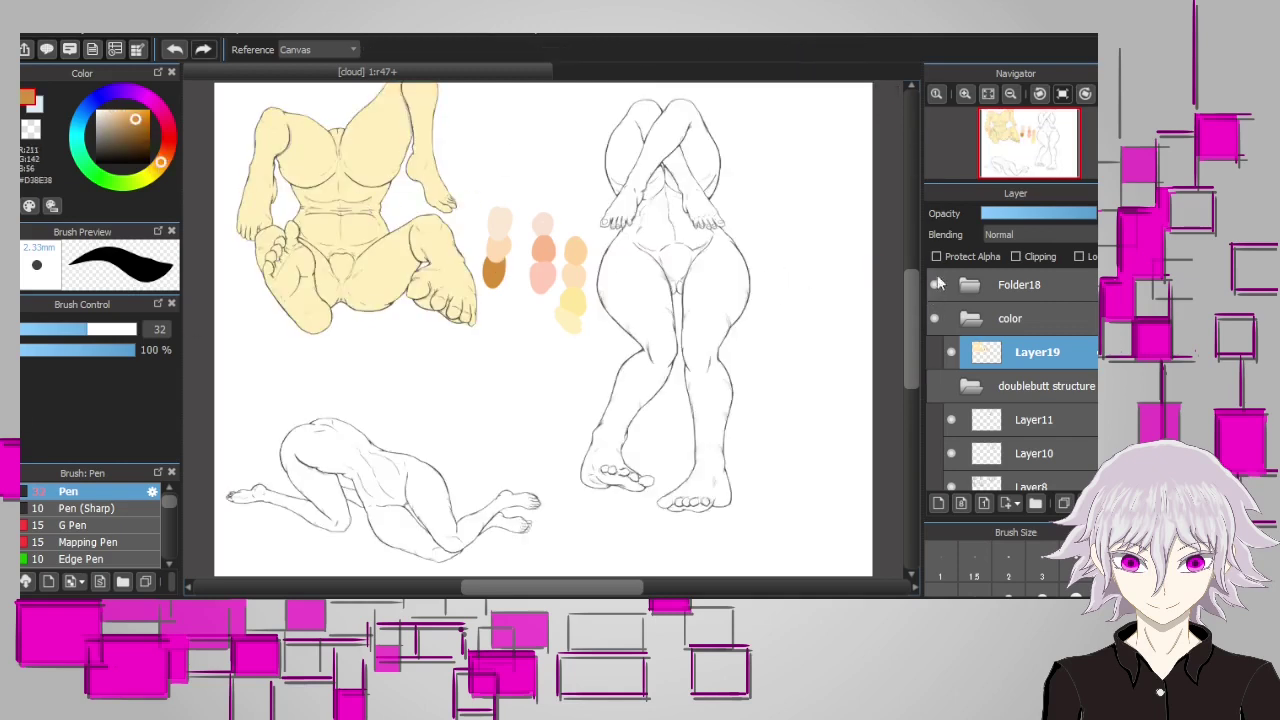
Try brown #D38E38 and golden tan #E3B75C as the seated figure's skin tone
left_click(334, 240)
scroll(403, 374, "up", 1)
scroll(403, 374, "down", 2)
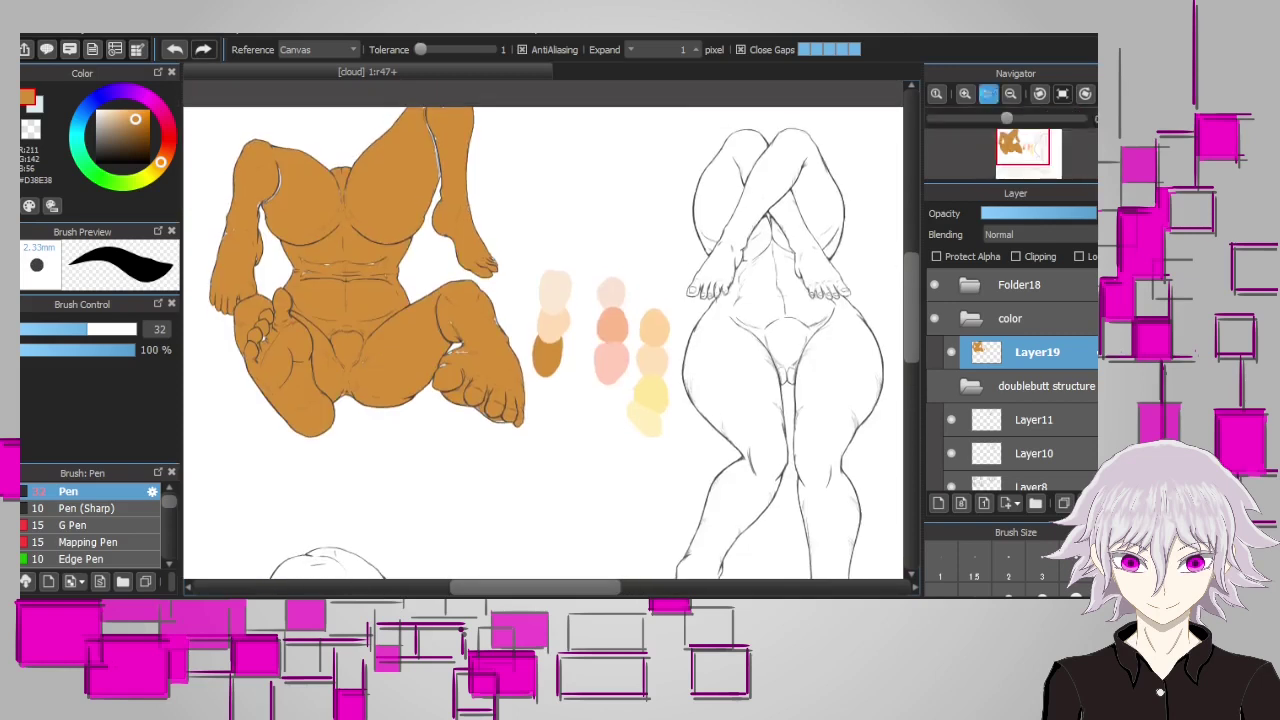
left_click(126, 119)
left_click(375, 243)
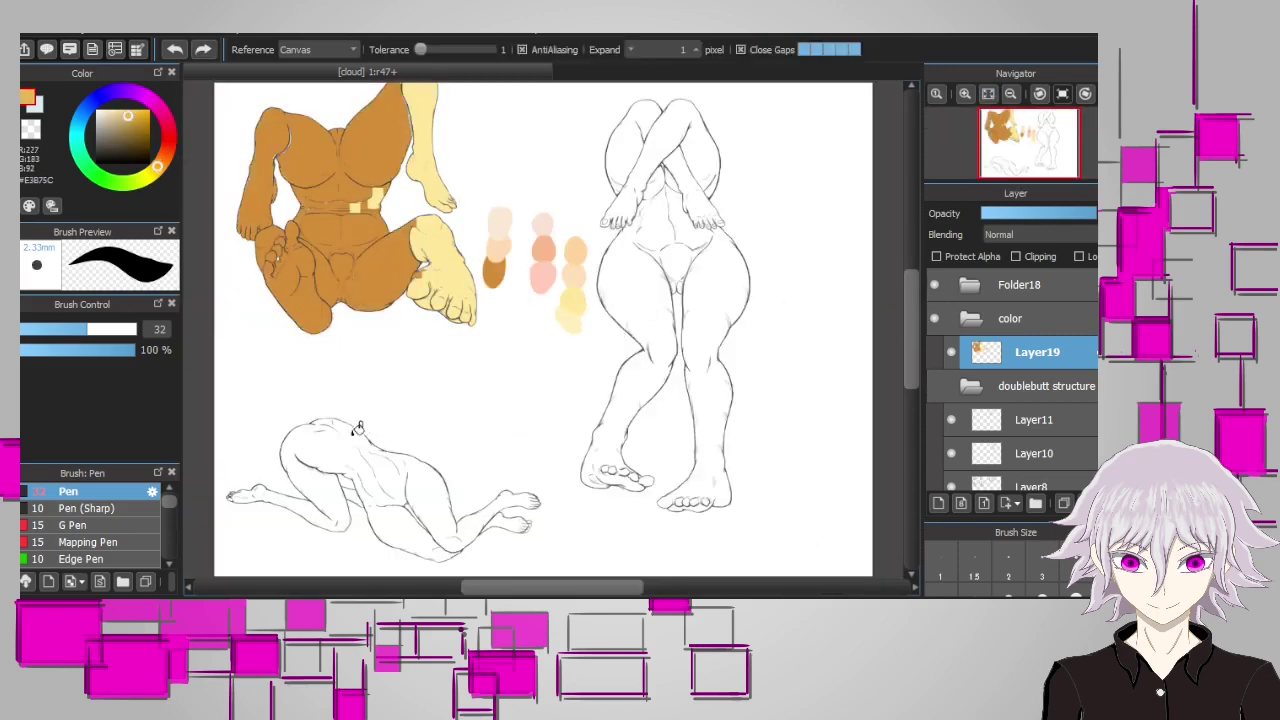
key("ctrl+z")
Recolour the seated figure with pale yellow #FFF0BC, show the lineart folder, and fill the kneeling figure with the same colour
left_click(329, 217, "alt")
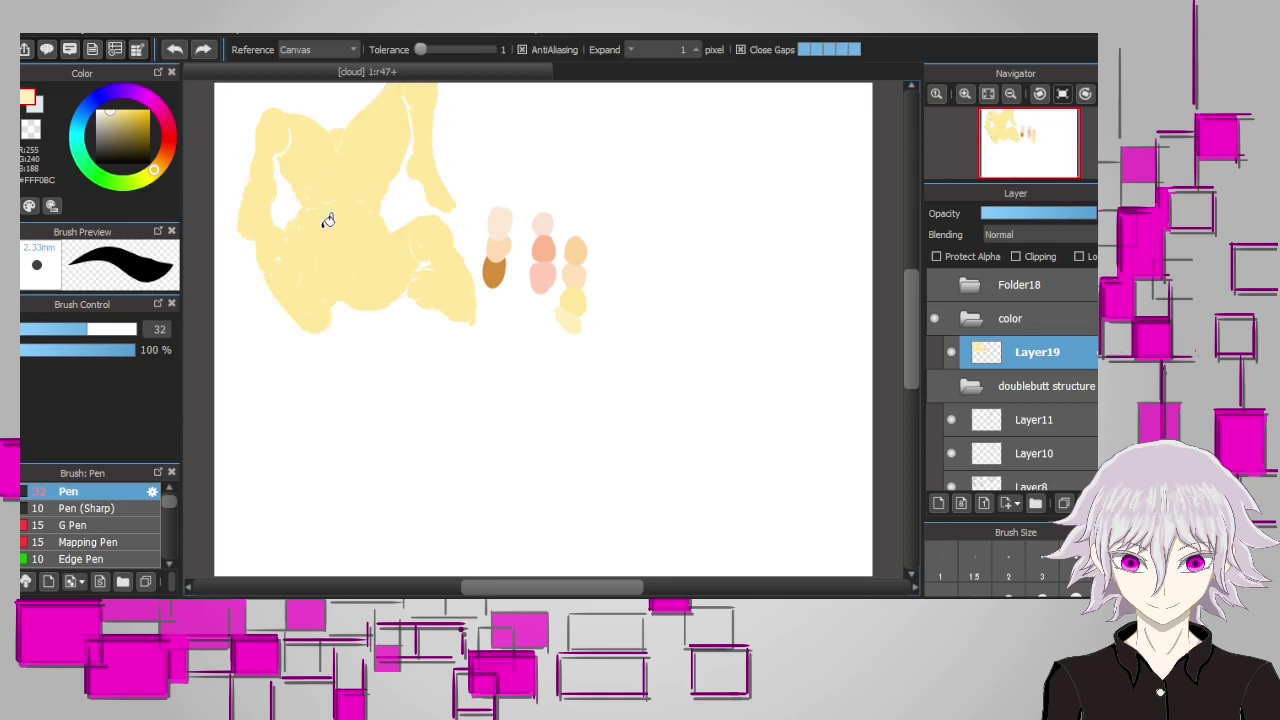
left_click(935, 285)
left_click(380, 480)
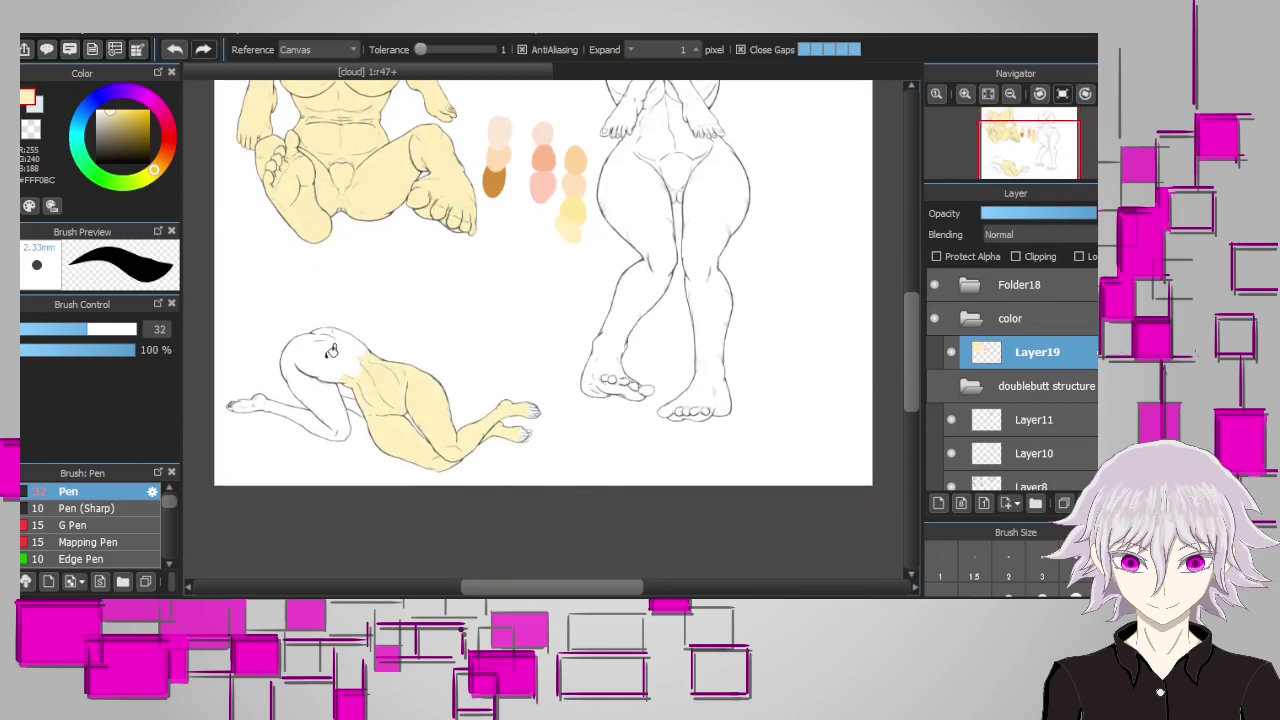
Fill the standing legs, torso, crossed legs and standing feet with pale yellow #FFF0BC
left_click(670, 330)
left_click(676, 193)
left_click(660, 140)
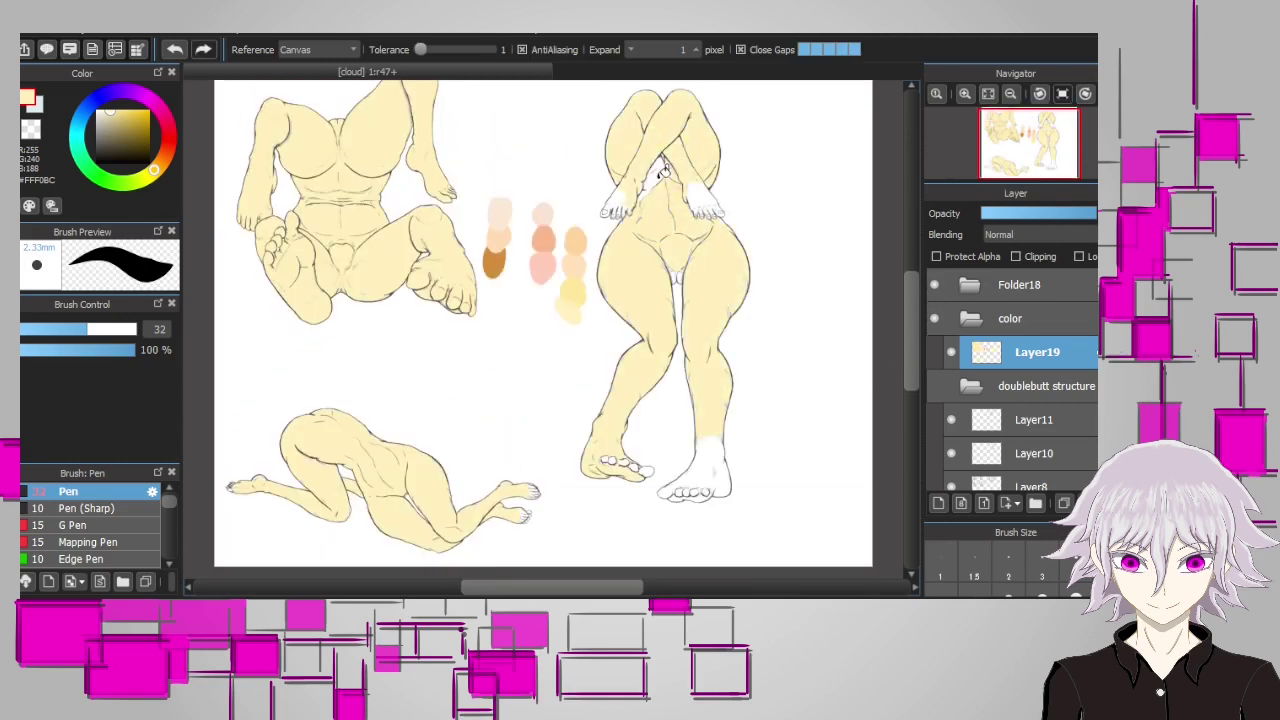
scroll(540, 490, "up", 2)
scroll(790, 443, "down", 1)
left_click(790, 443)
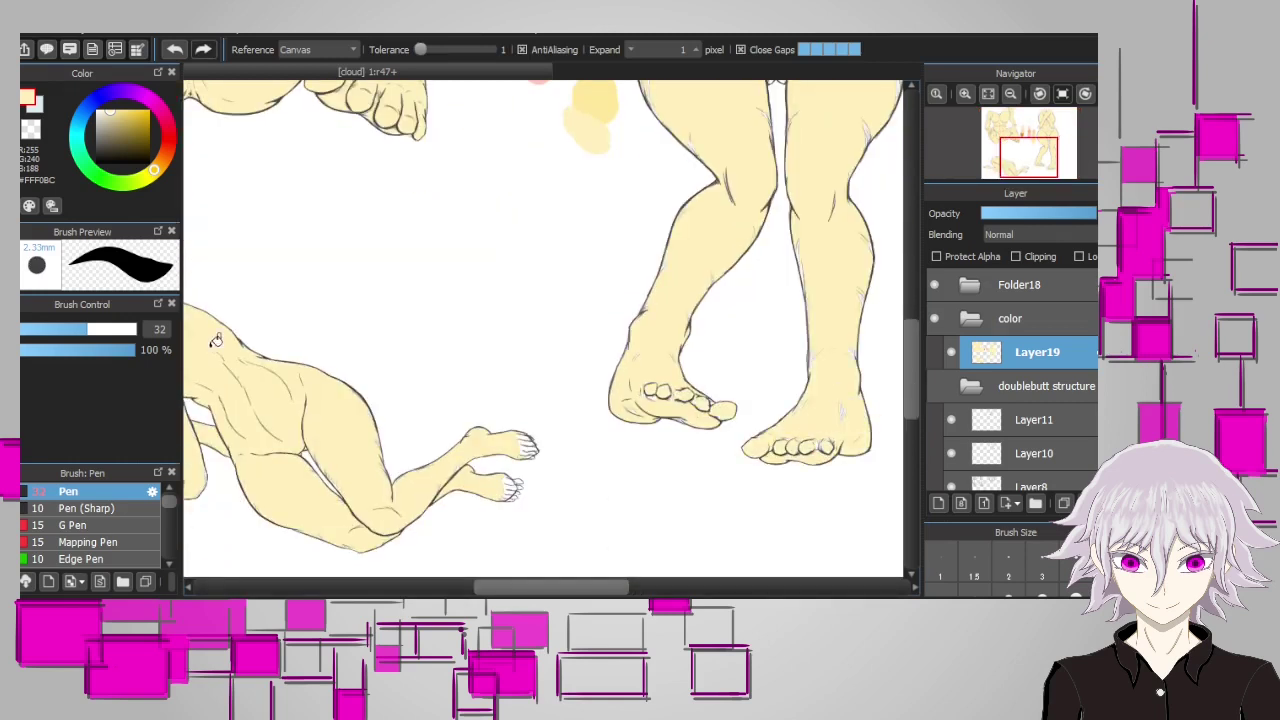
Compare the flat fills with the lineart hidden and shown, and expand the lineart folder to its "Lineart" layer
scroll(700, 400, "down", 2)
left_click(935, 285)
left_click(935, 285)
left_click(935, 285)
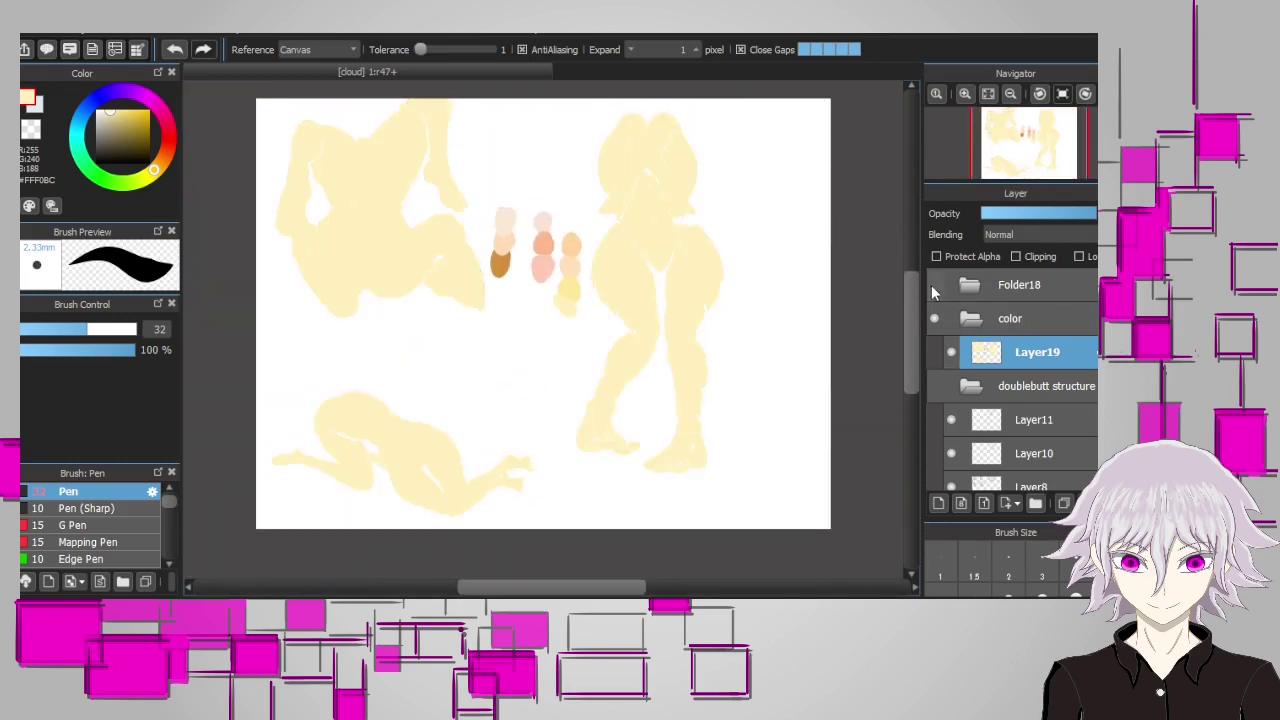
left_click(935, 285)
key("b")
left_click(970, 285)
left_click(985, 420)
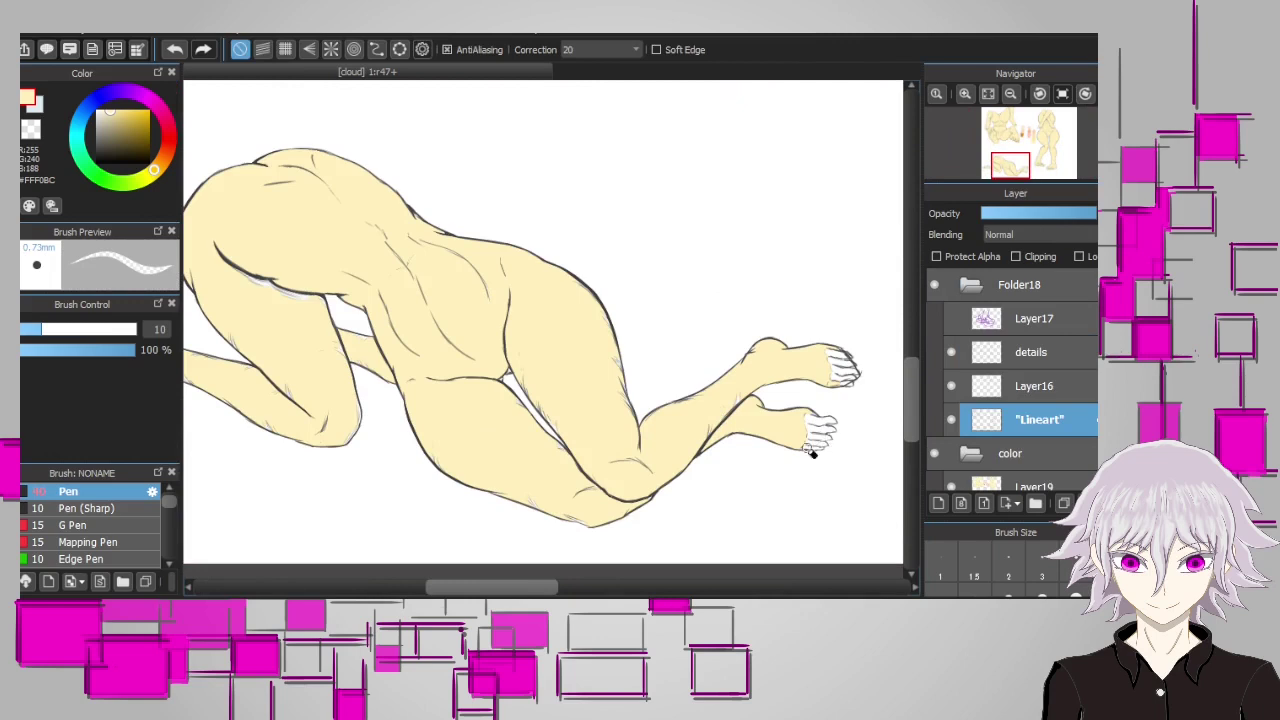
Paint the unfilled toes on the kneeling figure's two feet with #FFF0BC on "Layer19" using a size 40 pen
scroll(775, 414, "up", 2)
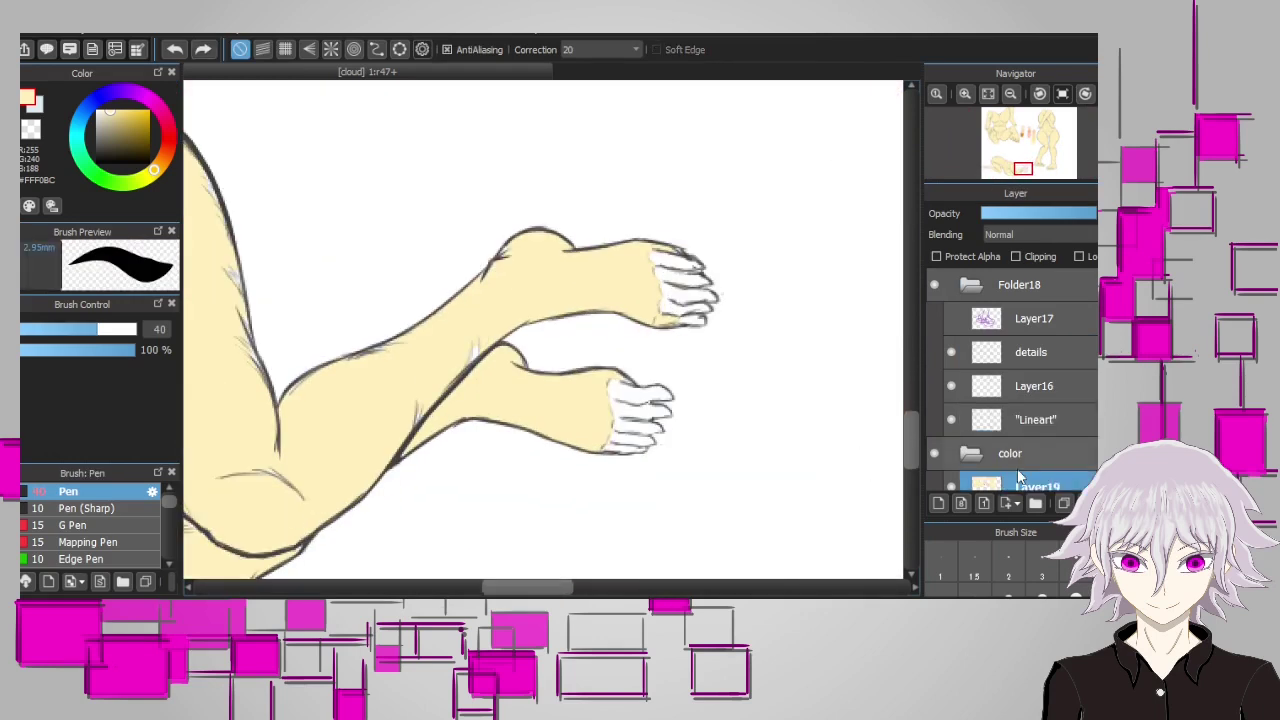
mouse_move(600, 410)
left_mouse_down()
mouse_move(614, 429)
mouse_move(645, 405)
left_mouse_up()
mouse_move(700, 250)
left_mouse_down()
mouse_move(691, 320)
mouse_move(705, 263)
left_mouse_up()
mouse_move(665, 386)
left_mouse_down()
mouse_move(657, 408)
mouse_move(602, 408)
left_mouse_up()
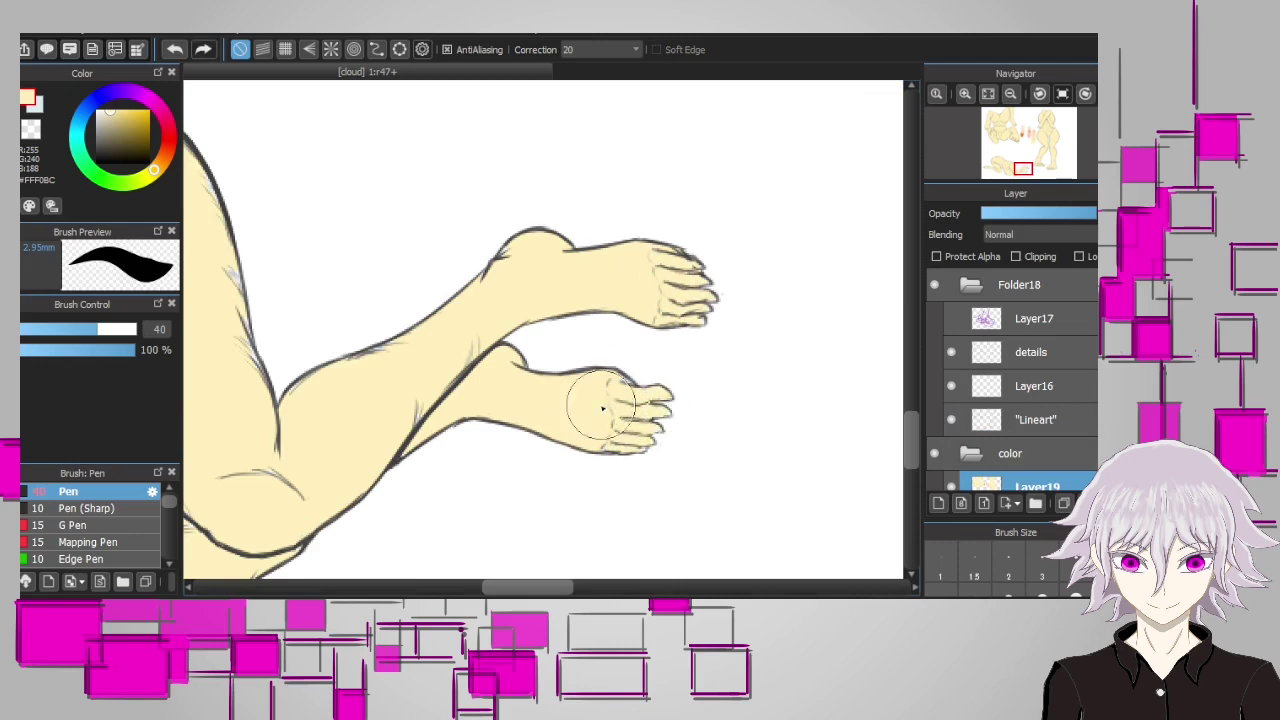
Cover the white gaps along the kneeling figure's thigh, knee and lower-leg outlines with the base skin colour
scroll(603, 408, "down", 2)
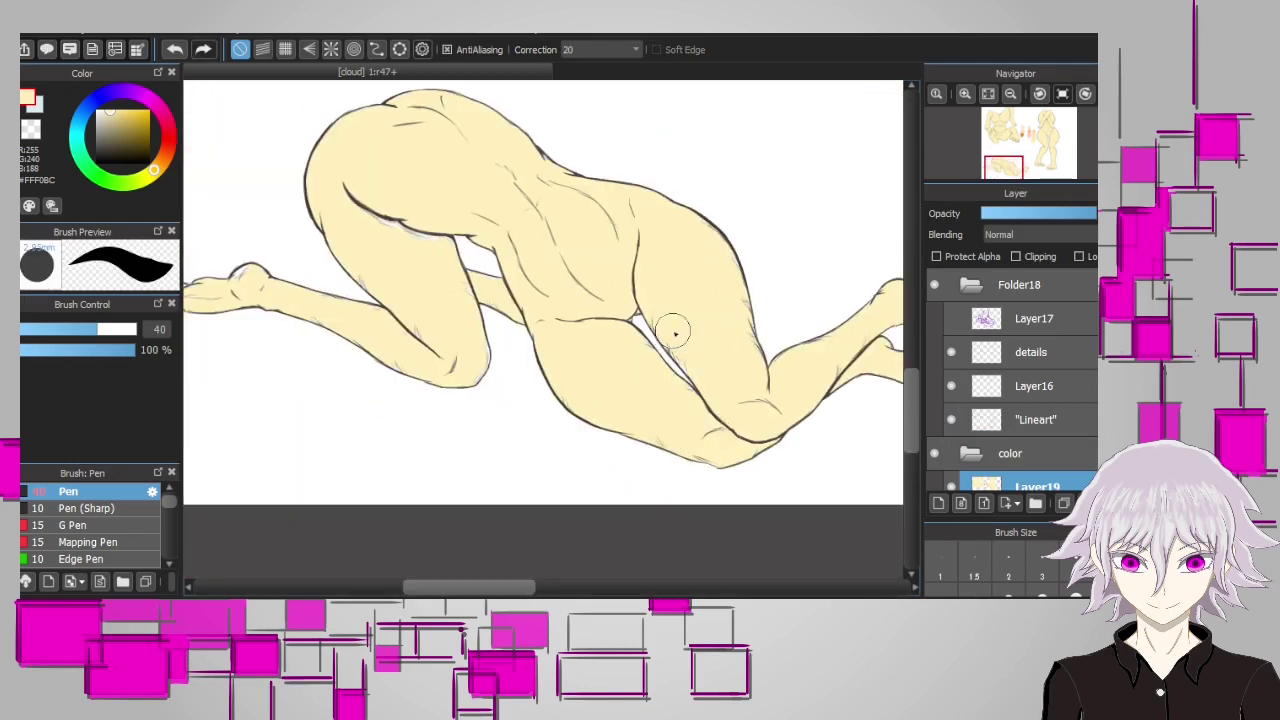
scroll(493, 285, "up", 2)
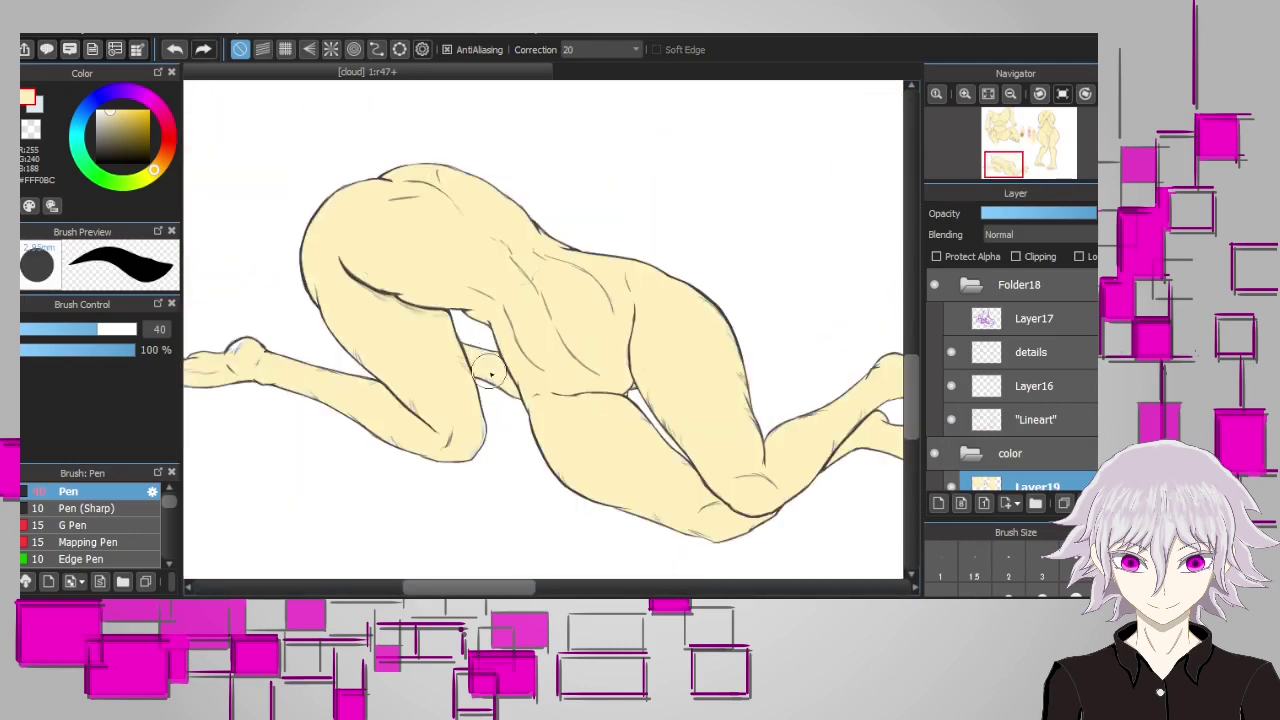
scroll(490, 573, "left", 2)
scroll(610, 440, "up", 2)
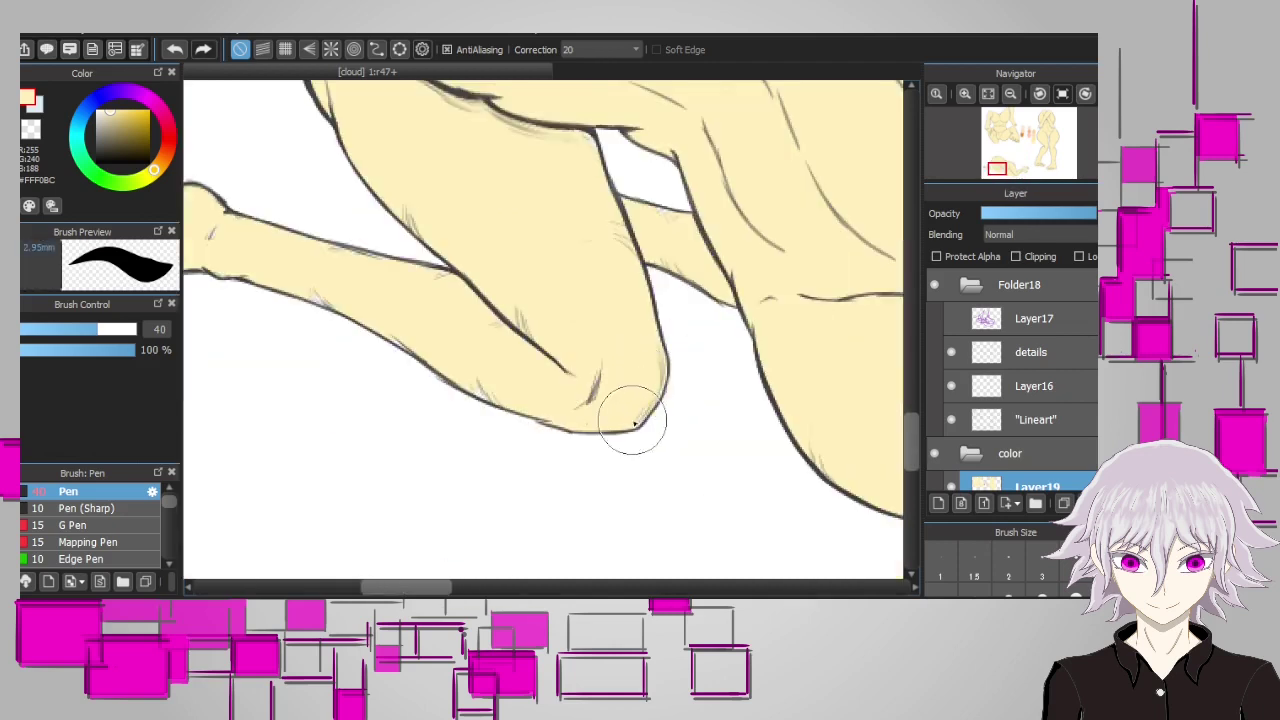
scroll(443, 286, "left", 2)
scroll(329, 257, "left", 2)
scroll(496, 212, "down", 2)
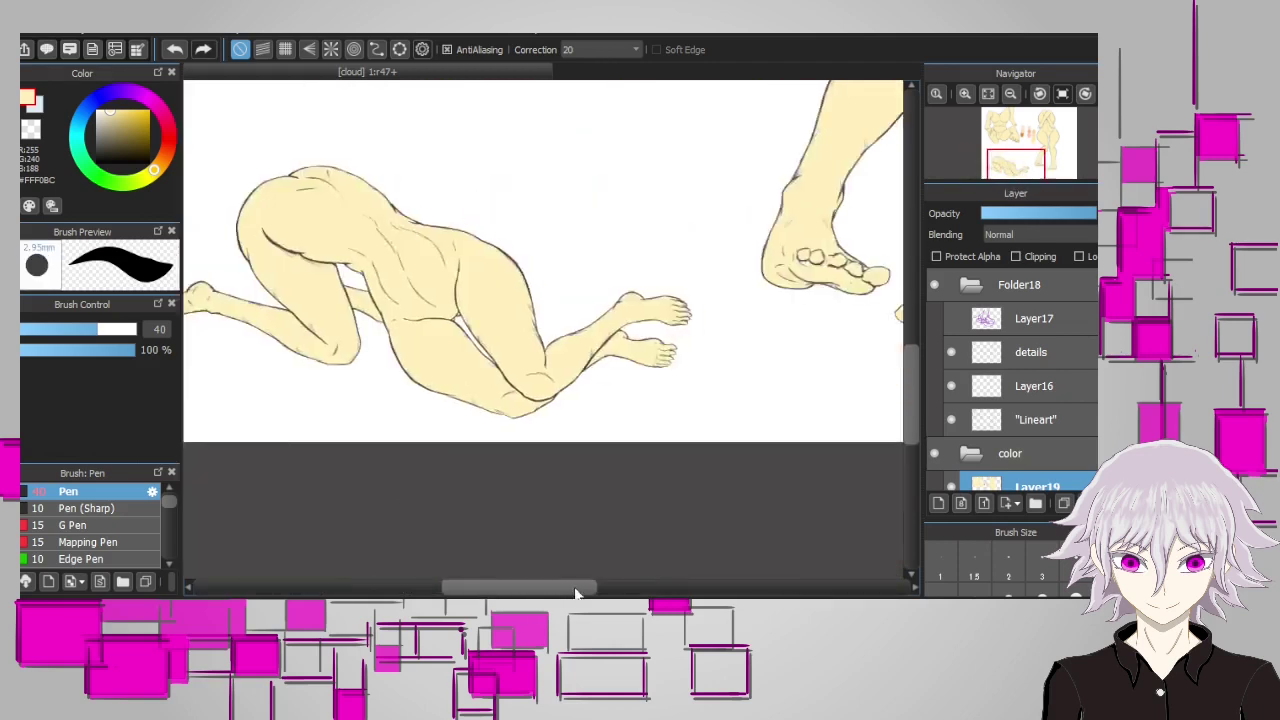
Paint over the unfilled gaps on the standing figure's feet, ankles, knees and thighs with the base skin colour
scroll(777, 394, "up", 2)
scroll(333, 458, "down", 1)
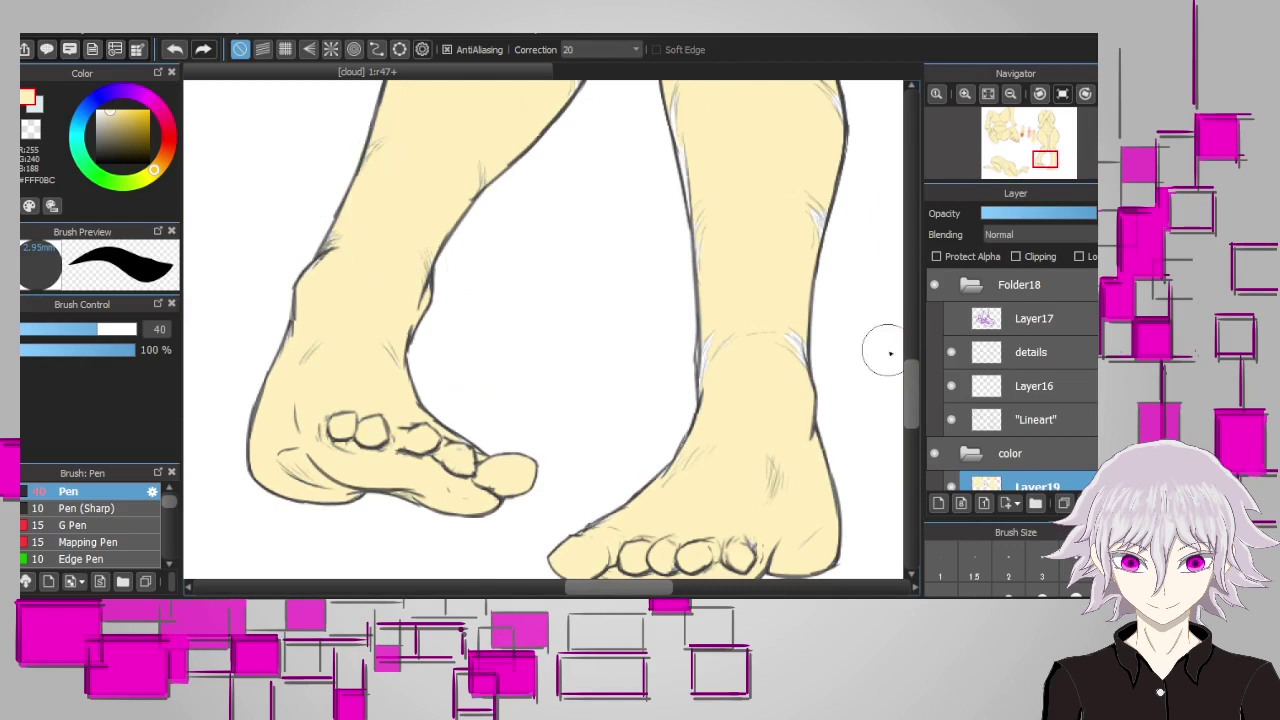
scroll(890, 352, "up", 1)
scroll(836, 253, "up", 3)
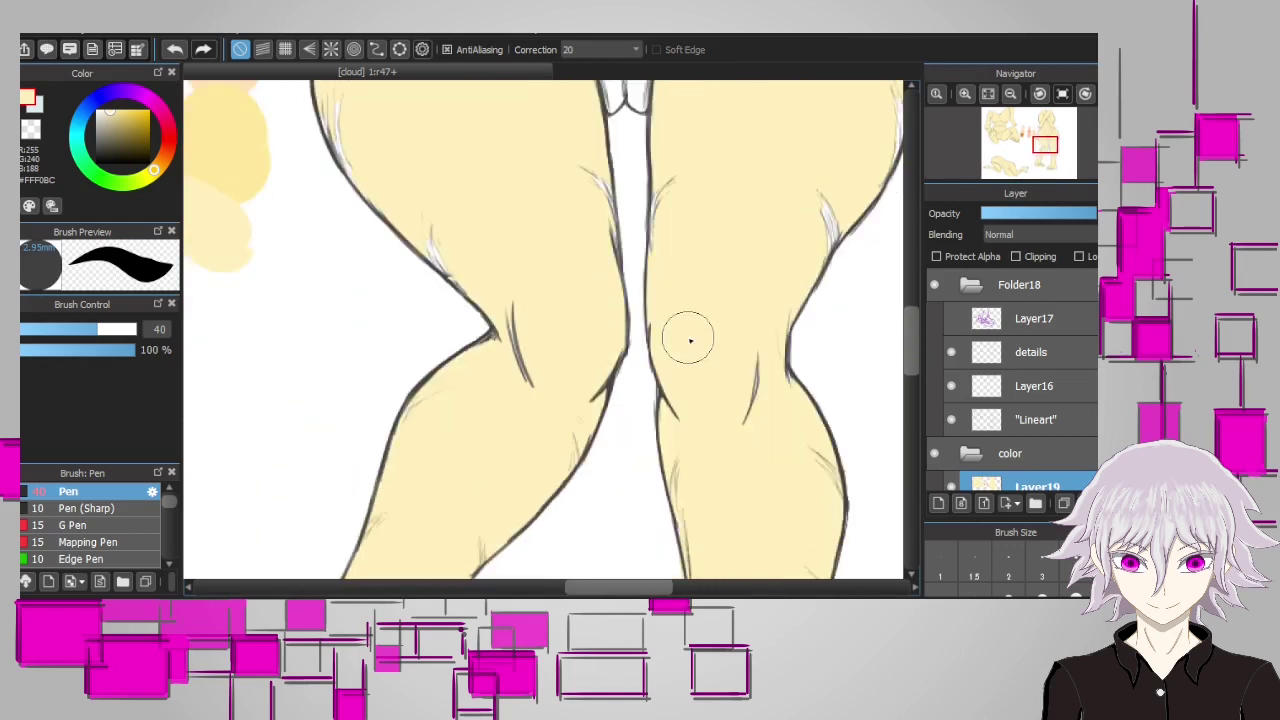
scroll(634, 565, "up", 1)
scroll(634, 565, "up", 1)
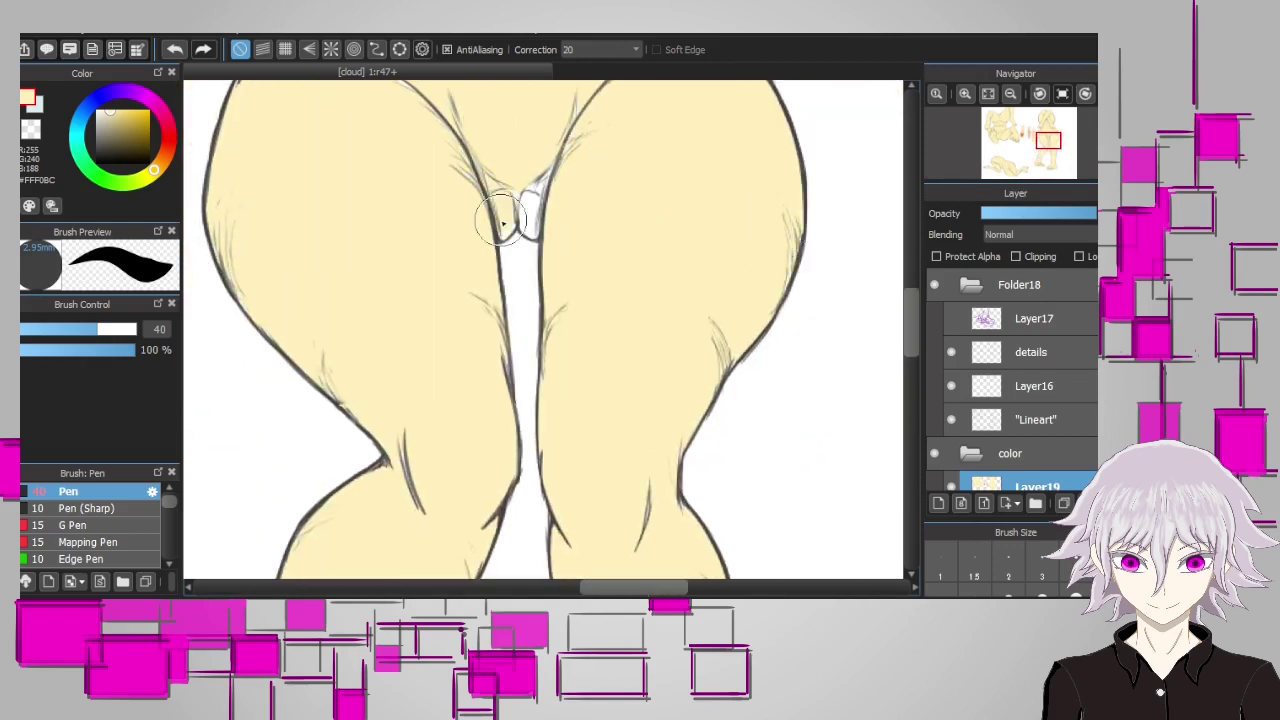
Fill in the crotch, the raised feet's toes and the remaining gaps on the crossed legs with the base skin colour
scroll(669, 298, "up", 2)
scroll(471, 400, "up", 2)
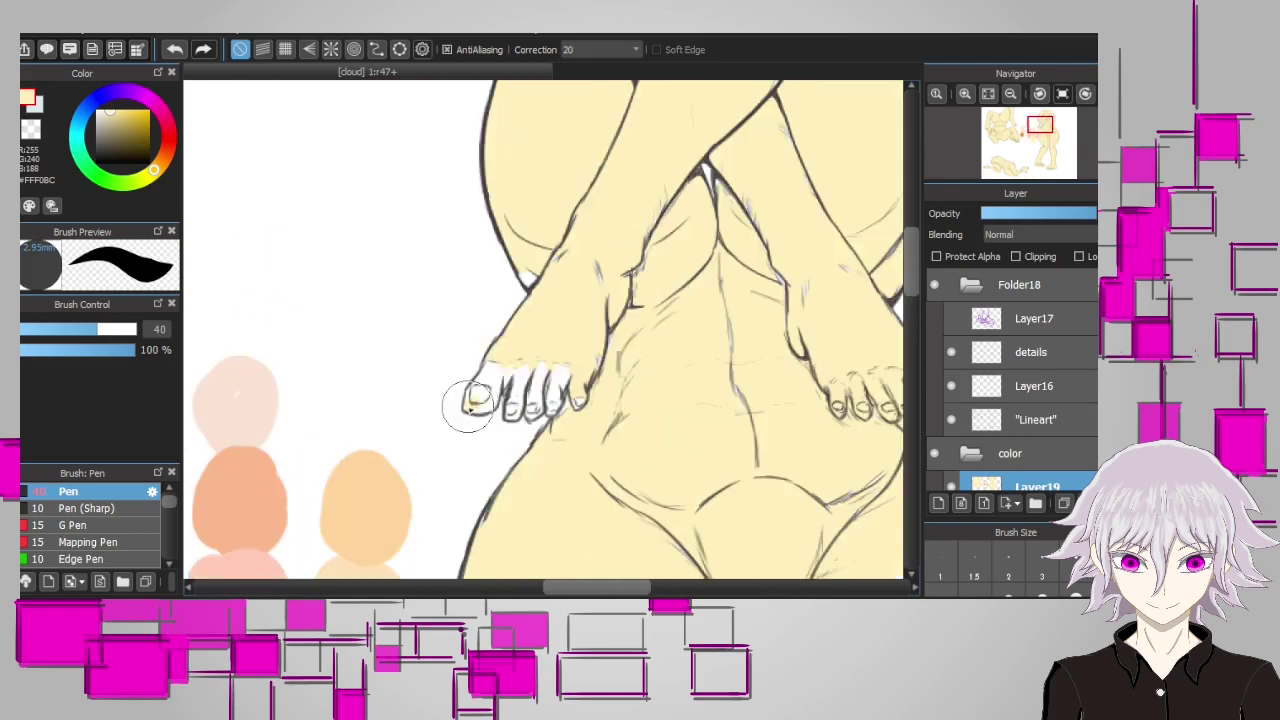
scroll(764, 264, "up", 3)
scroll(764, 264, "up", 1)
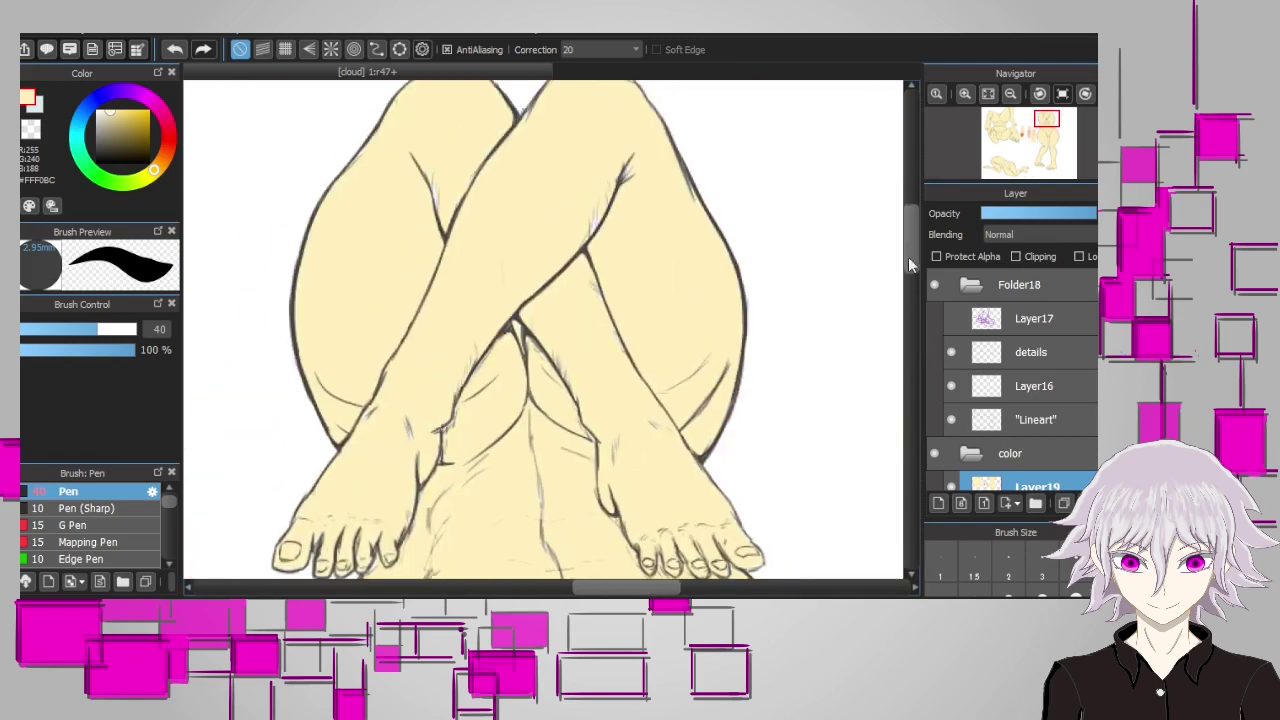
scroll(580, 483, "up", 1)
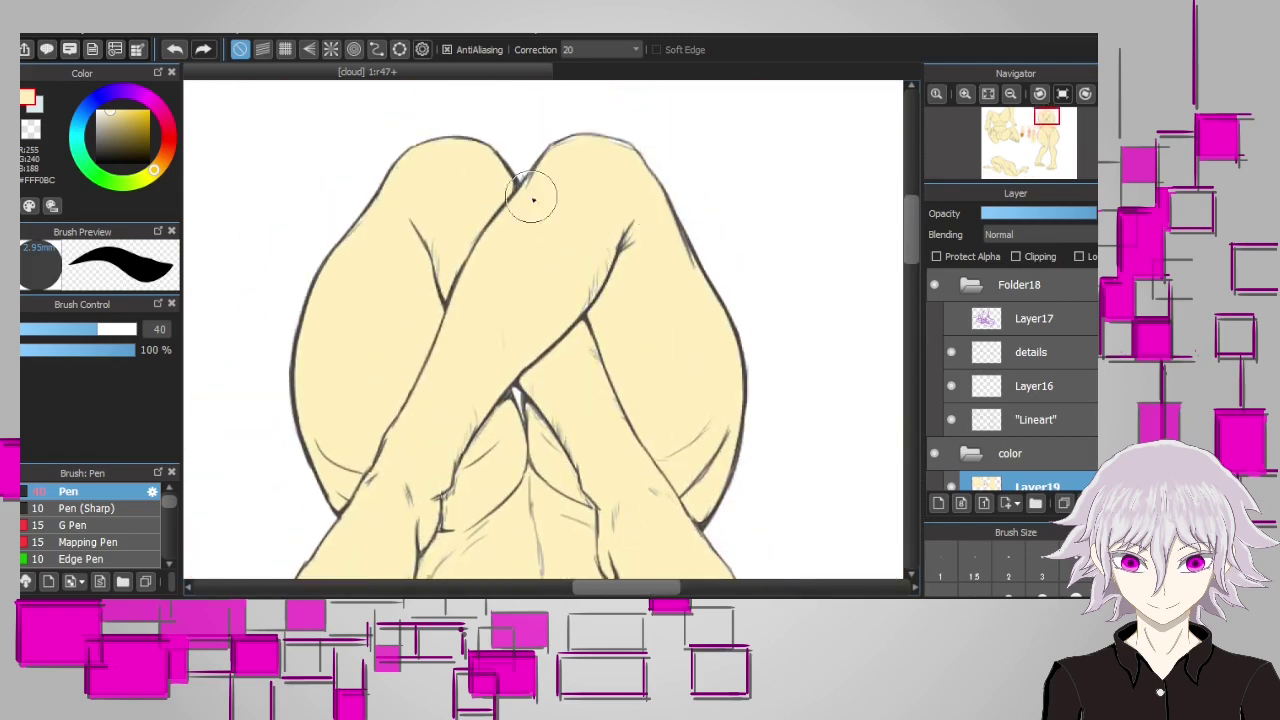
Pick the salmon #FBB98D swatch colour and add a new layer above "Layer19" in the "color" folder
scroll(671, 157, "down", 3)
scroll(626, 391, "up", 2)
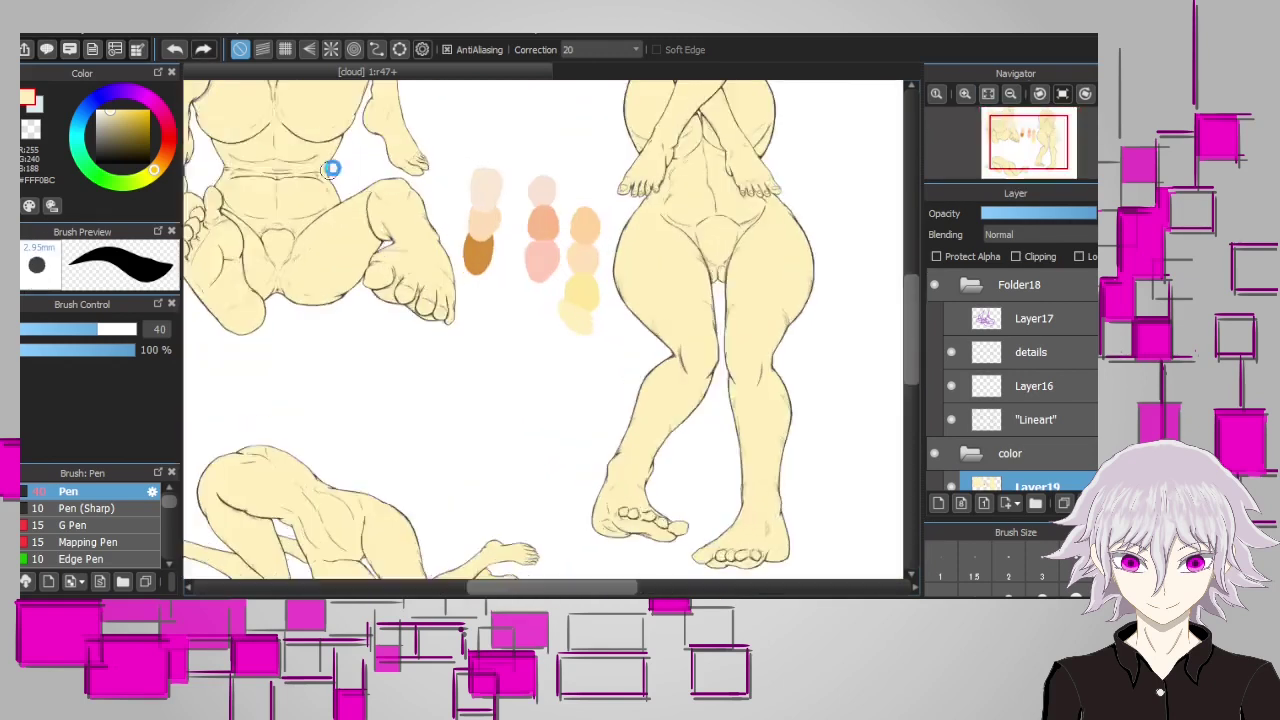
left_click(543, 222, "alt")
scroll(700, 420, "down", 1)
key("ctrl+shift+n")
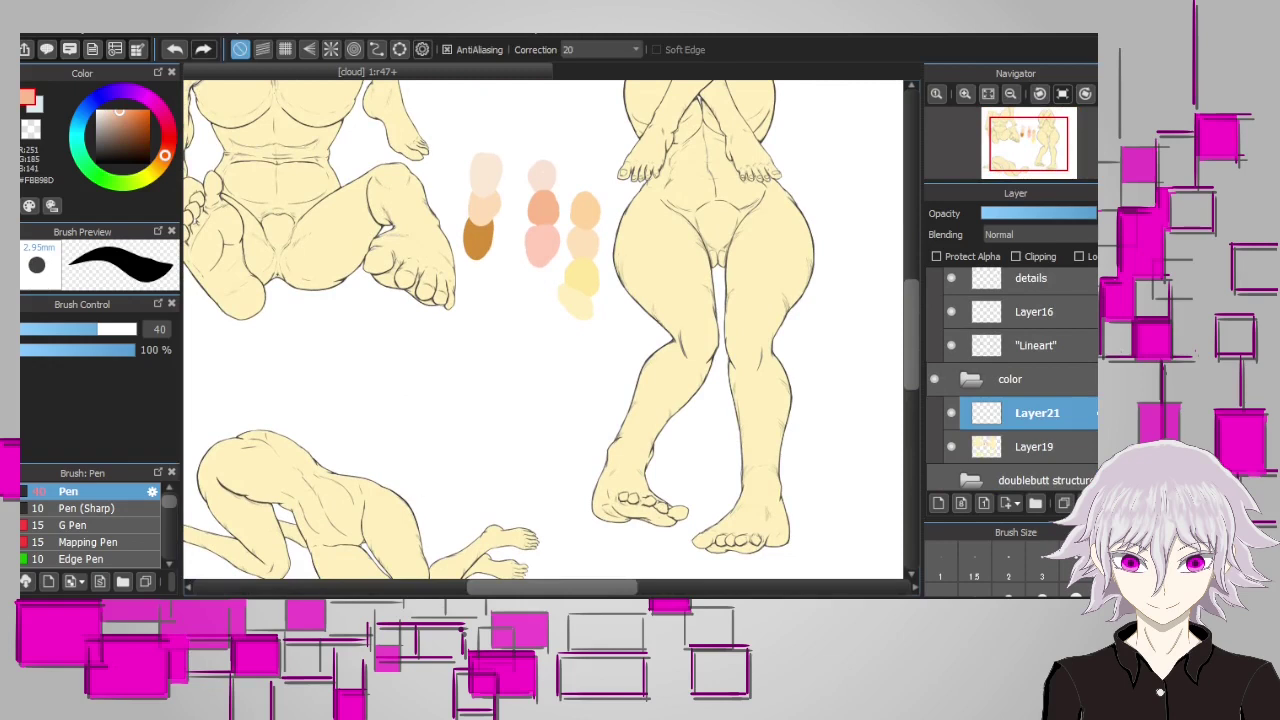
Shade the kneeling figure's rear buttock, back thigh and calf edge in salmon with the Cloud 2 brush at size 16
scroll(654, 509, "up", 2)
scroll(654, 509, "down", 1)
scroll(174, 509, "down", 2)
scroll(174, 509, "up", 2)
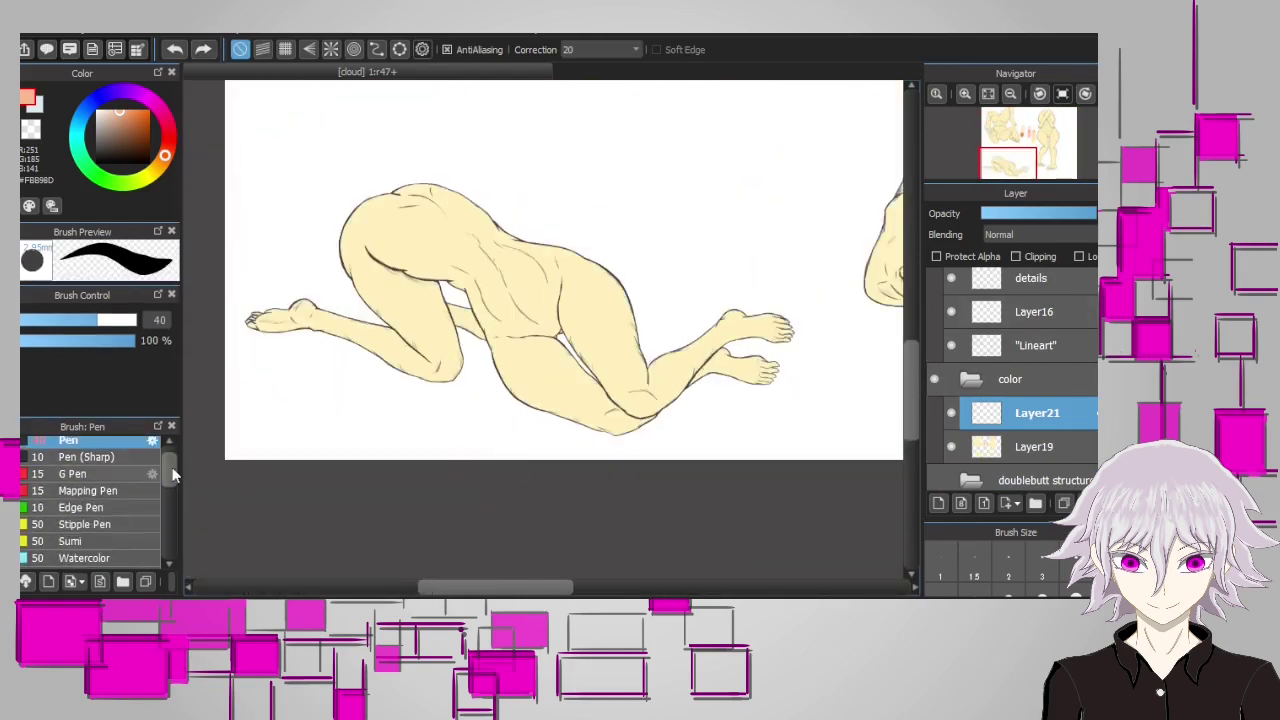
scroll(172, 474, "down", 3)
left_click(78, 543)
left_click_drag(440, 240, 480, 420)
key("ctrl+z")
scroll(450, 300, "up", 1)
left_click_drag(310, 320, 350, 365)
left_click_drag(250, 240, 300, 320)
left_click_drag(245, 180, 258, 250)
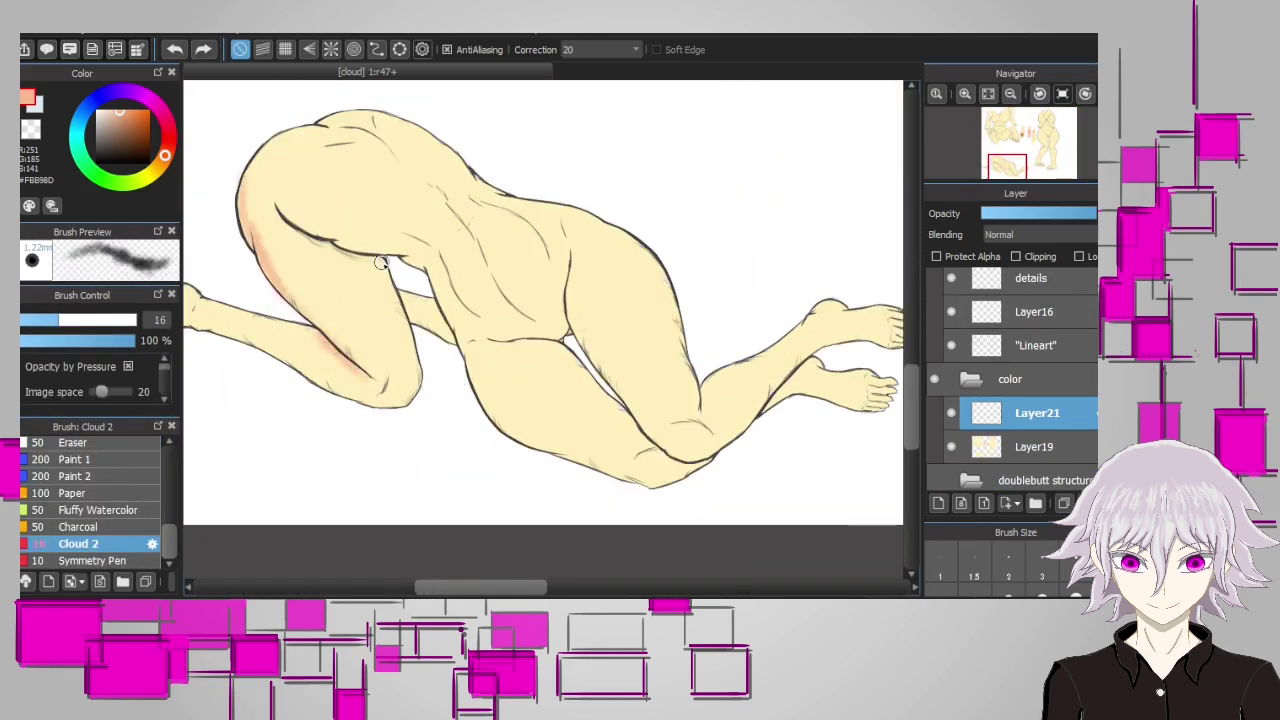
Add soft salmon shading to the kneeling figure's rear knee, groin crease, inner thigh and lower thigh edge
left_click_drag(381, 262, 420, 400)
scroll(300, 290, "left", 3)
scroll(463, 332, "right", 3)
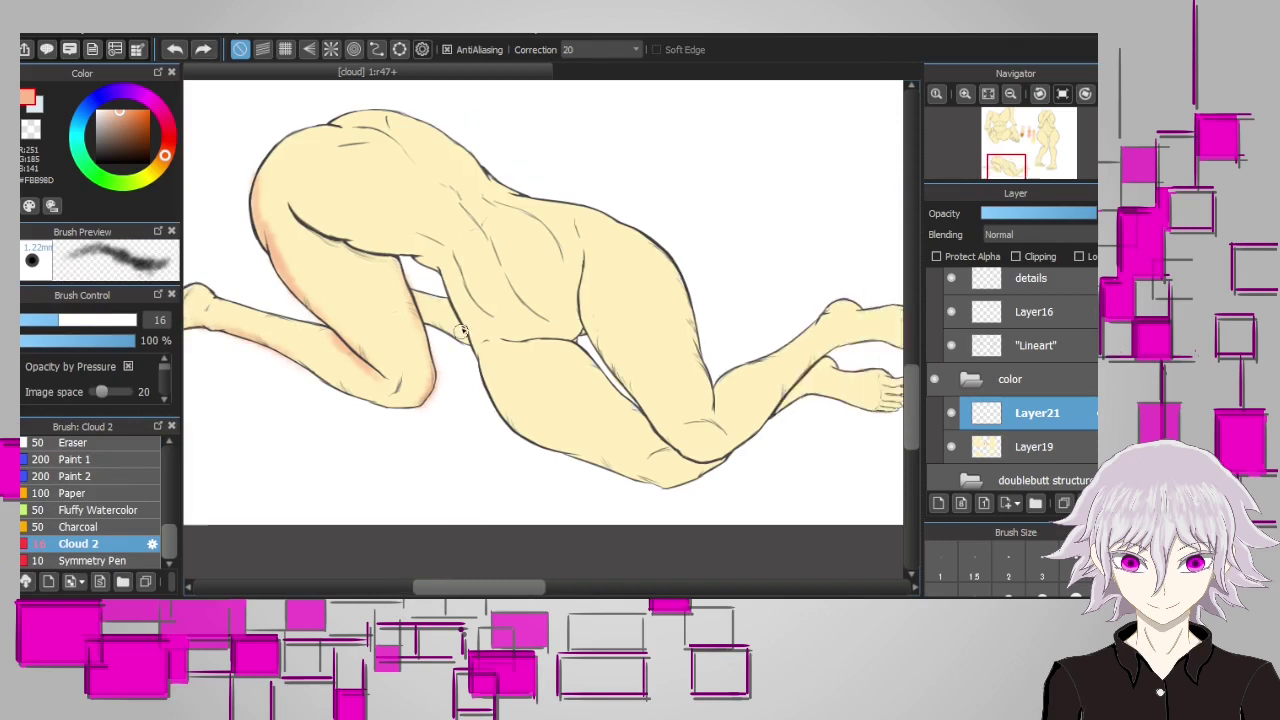
scroll(440, 332, "right", 3)
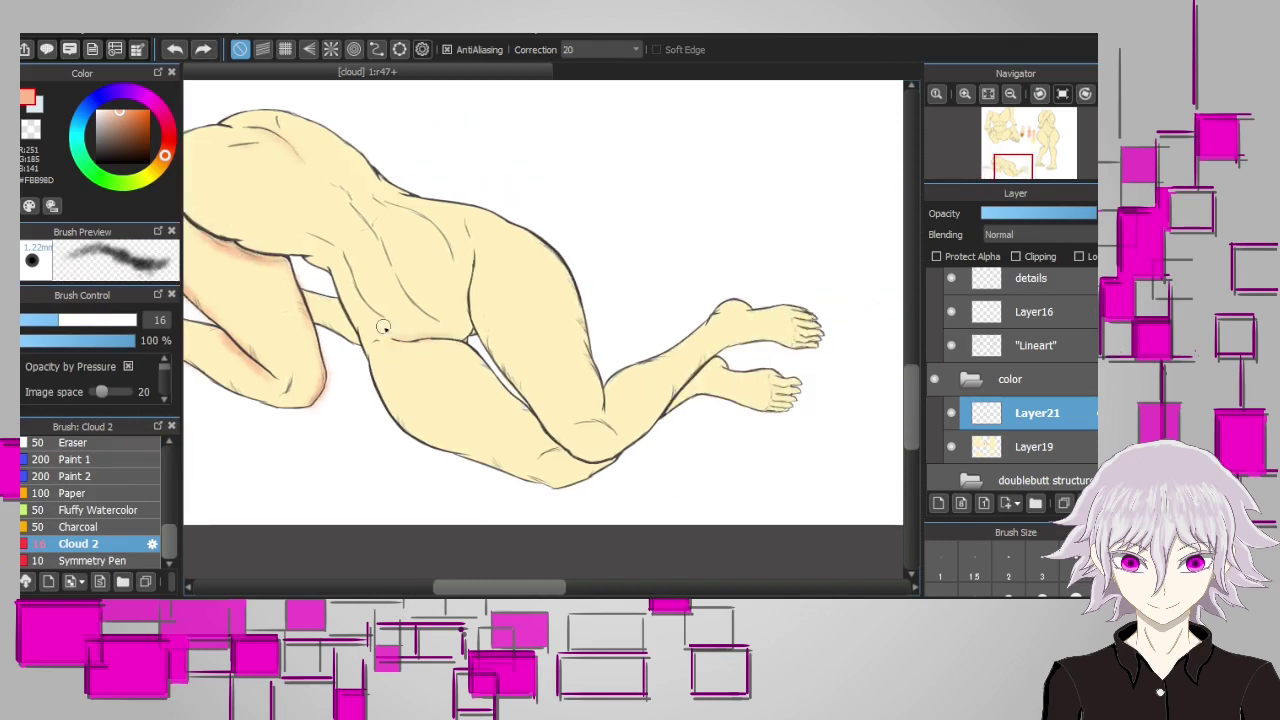
left_click_drag(382, 327, 456, 341)
mouse_move(493, 385)
left_mouse_down()
mouse_move(498, 470)
mouse_move(333, 548)
mouse_move(508, 431)
mouse_move(548, 431)
mouse_move(480, 312)
left_mouse_up()
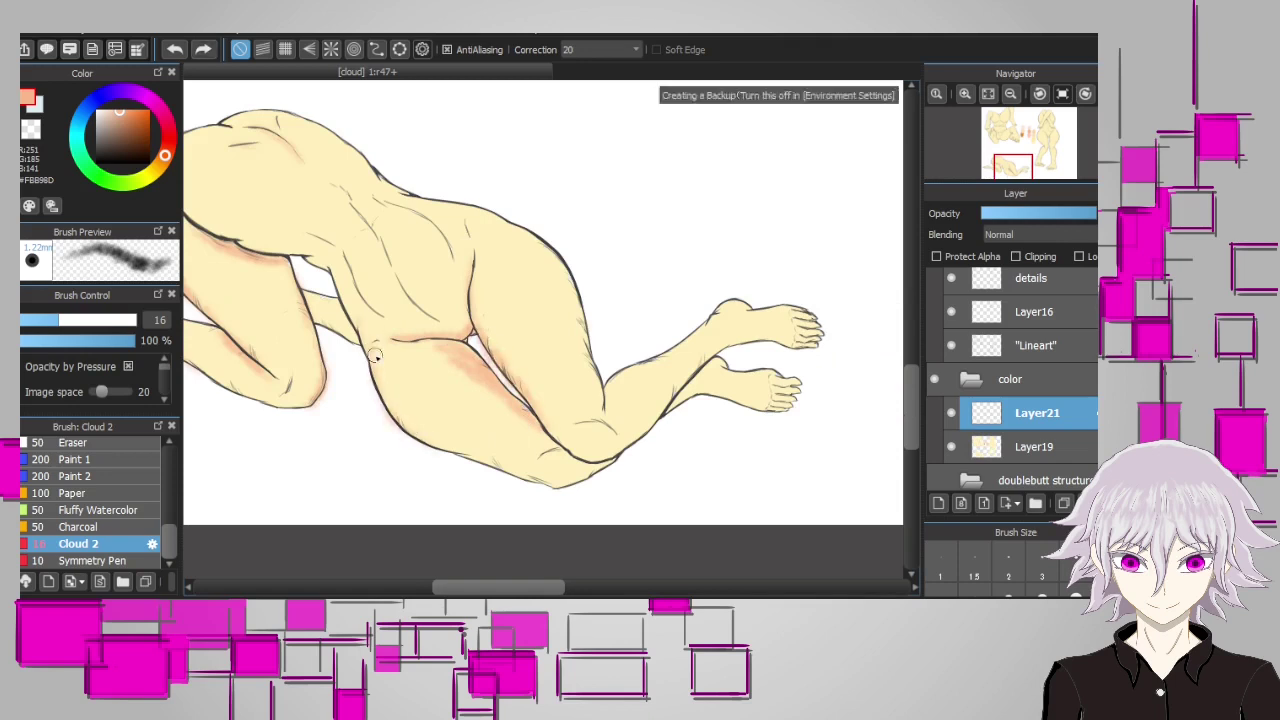
mouse_move(425, 435)
left_mouse_down()
mouse_move(529, 480)
mouse_move(489, 465)
mouse_move(520, 420)
mouse_move(560, 453)
left_mouse_up()
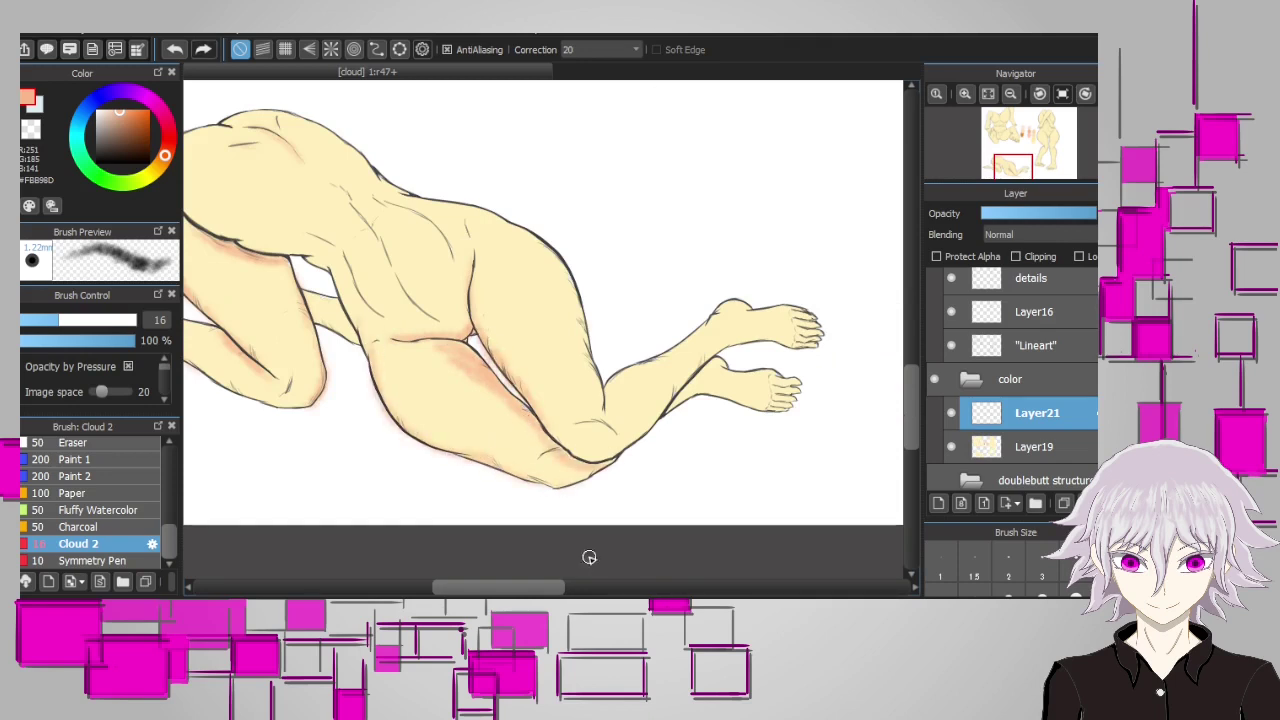
Shade the kneeling figure's bent front knee and both raised lower legs with soft salmon strokes
scroll(586, 505, "right", 2)
scroll(767, 372, "up", 1)
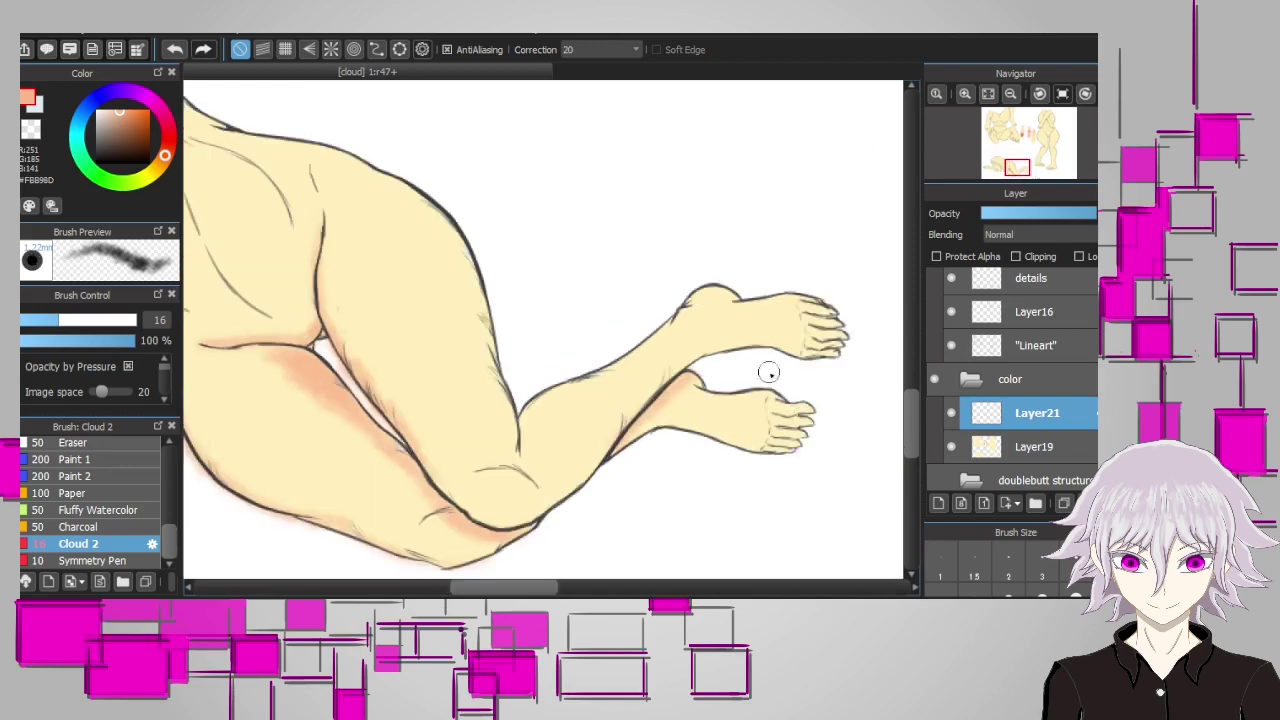
left_click_drag(552, 396, 622, 366)
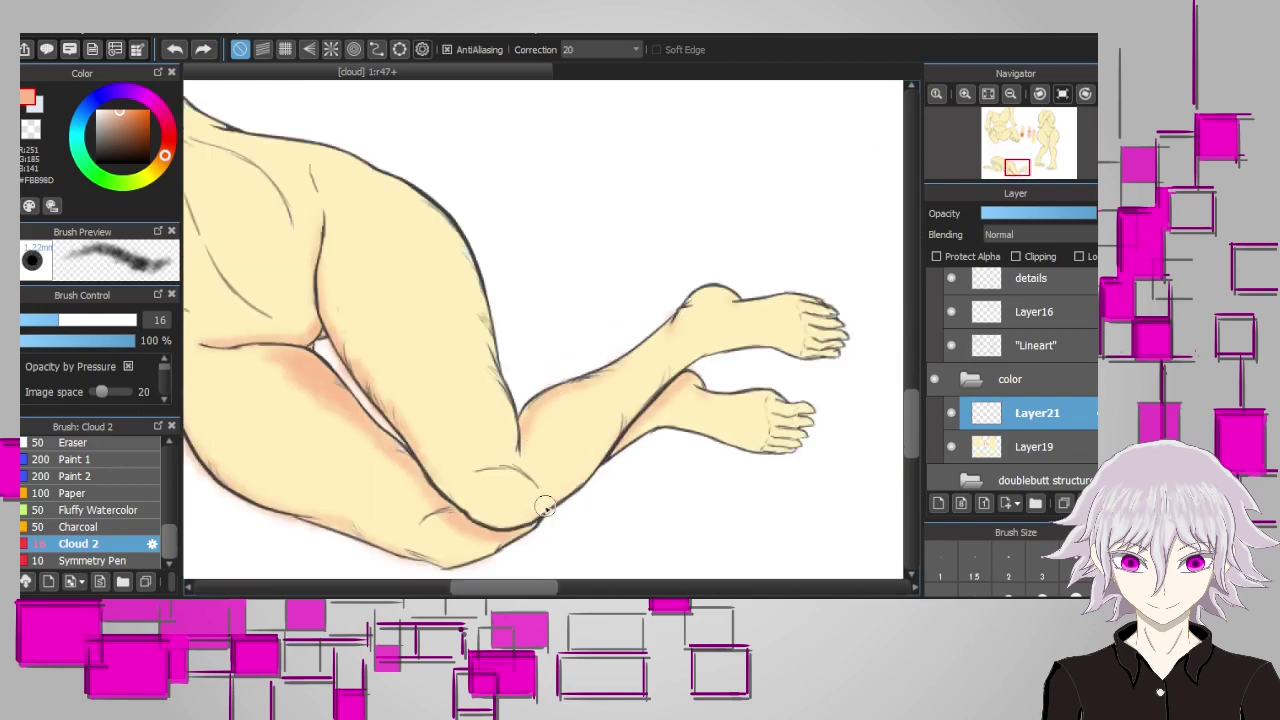
Shade the underside of the kneeling figure's buttock, the waist outline and the torso muscle lines, undoing the last stray stroke
scroll(414, 200, "down", 2)
scroll(601, 299, "up", 2)
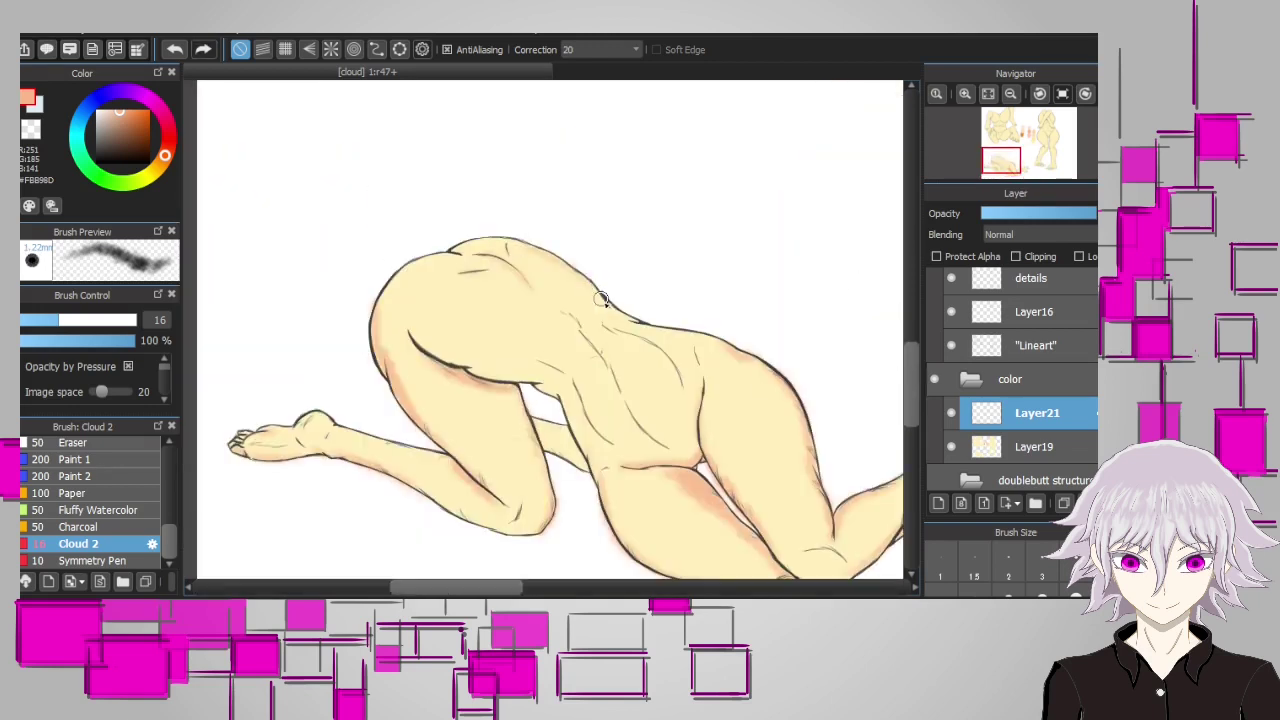
scroll(665, 420, "right", 3)
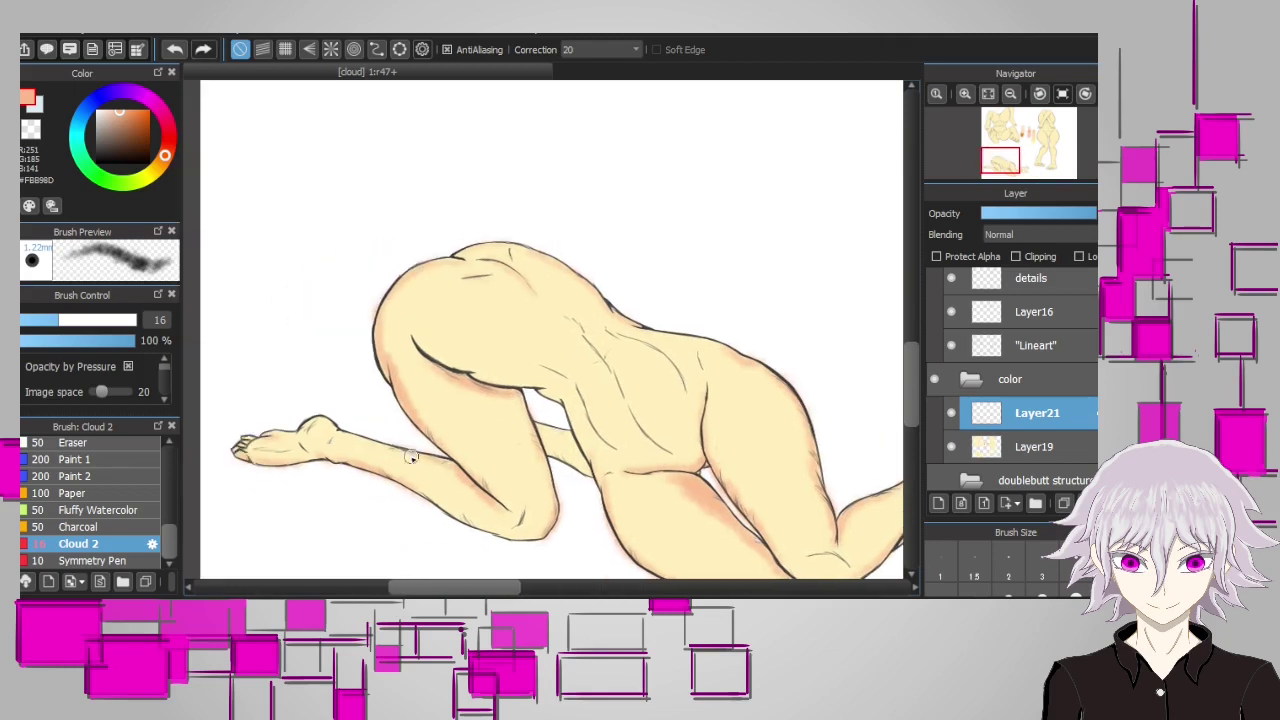
scroll(580, 394, "up", 2)
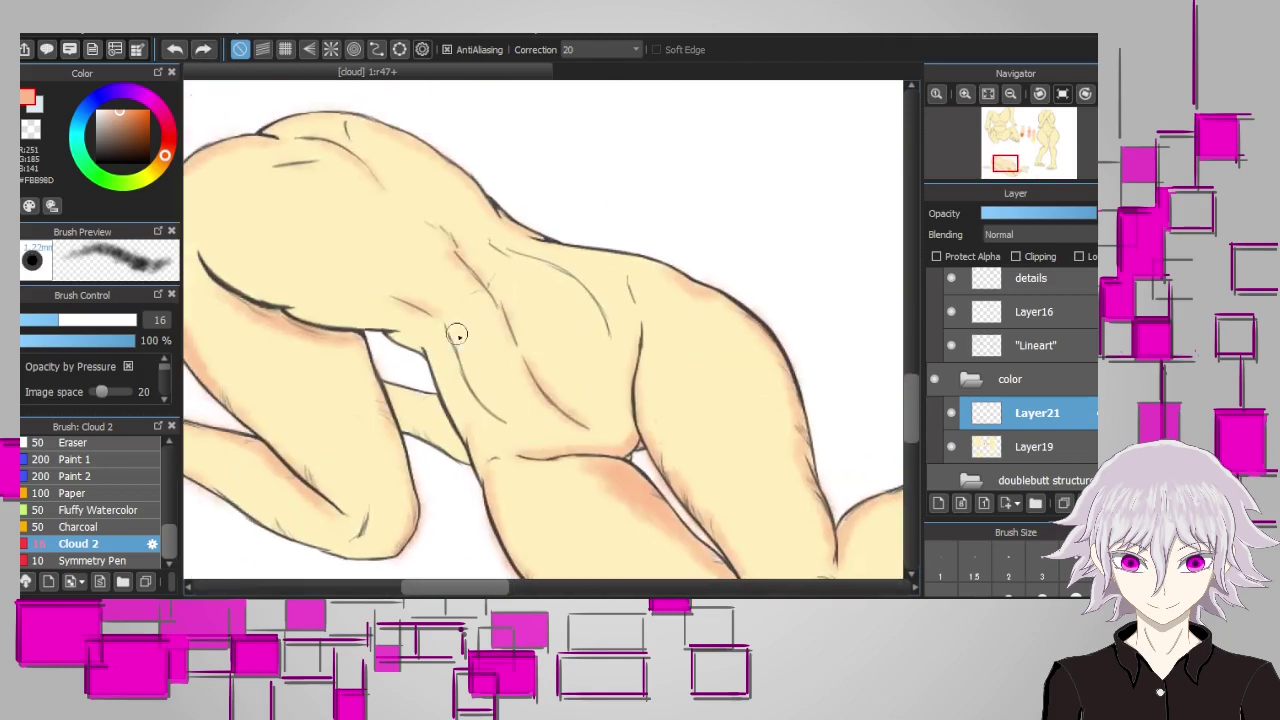
left_click_drag(440, 318, 490, 420)
mouse_move(500, 240)
left_mouse_down()
mouse_move(615, 506)
mouse_move(511, 422)
mouse_move(598, 338)
mouse_move(510, 432)
mouse_move(620, 345)
left_mouse_up()
left_click_drag(440, 396, 395, 410)
key("ctrl+z")
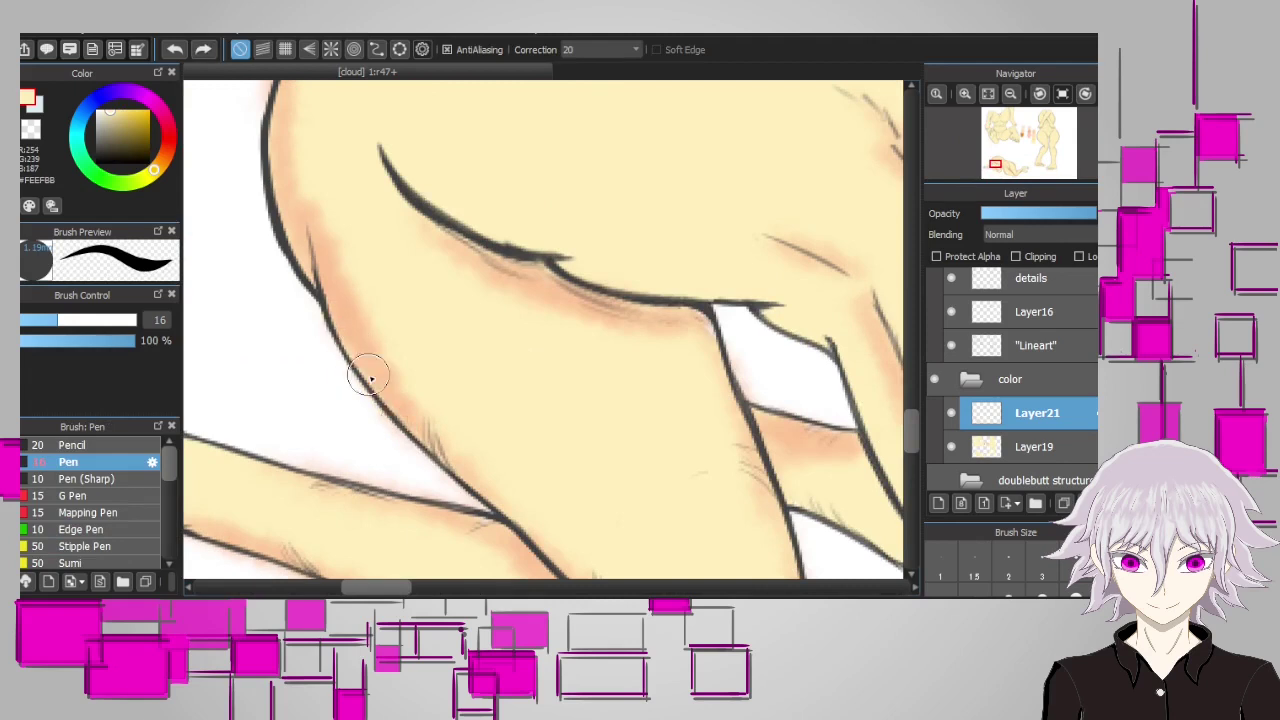
Draw a thin rim highlight along the rear buttock and outer thigh with the Pen in near-white #FBF7EC
scroll(305, 212, "down", 5)
scroll(360, 400, "up", 5)
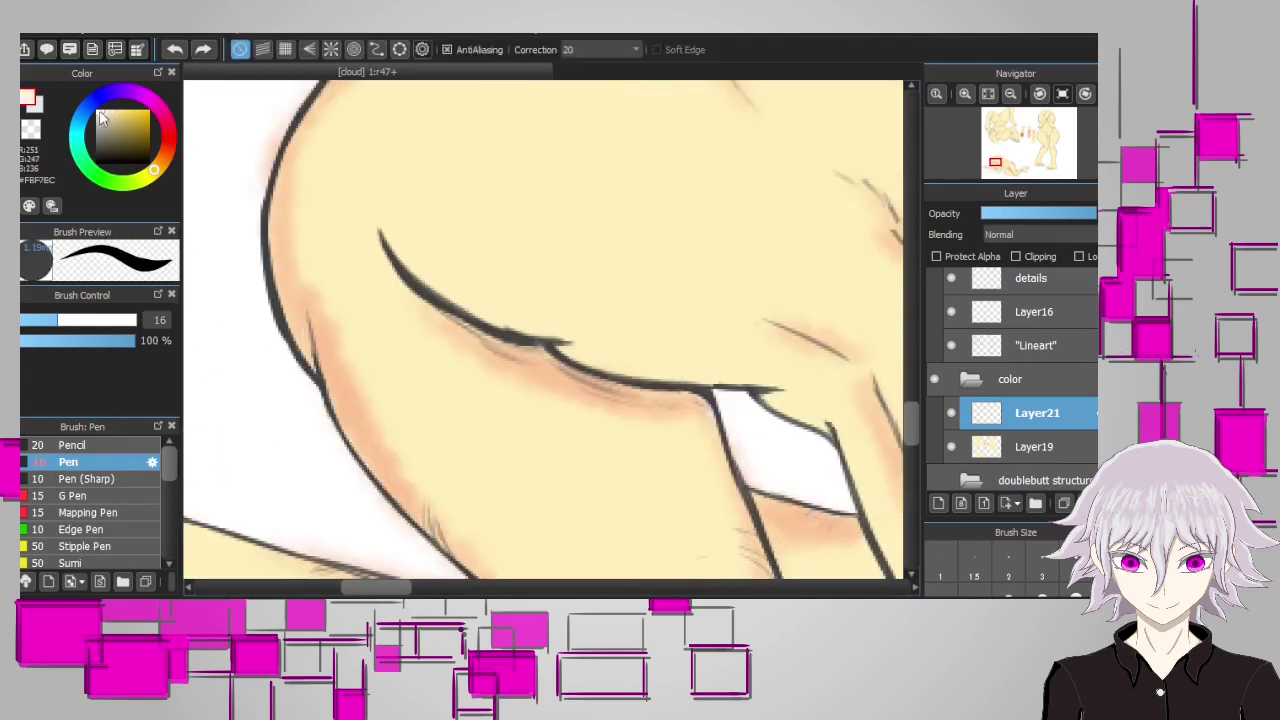
scroll(366, 457, "down", 5)
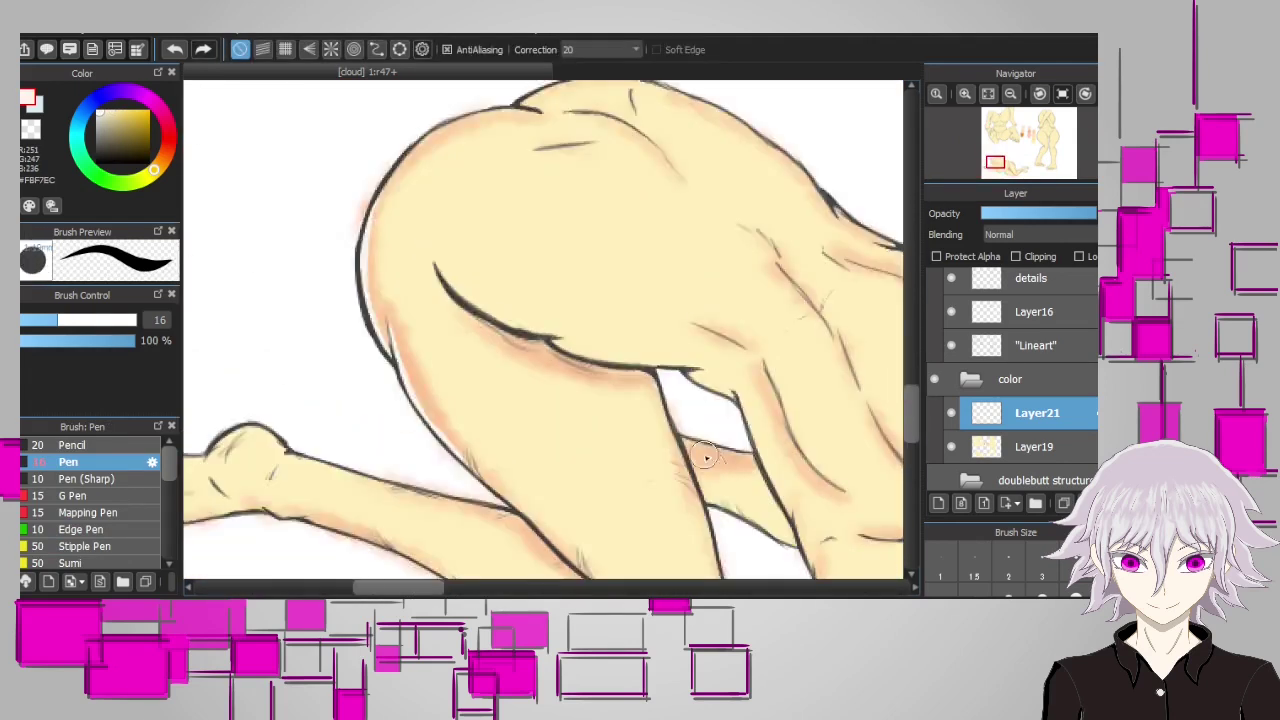
scroll(494, 354, "up", 5)
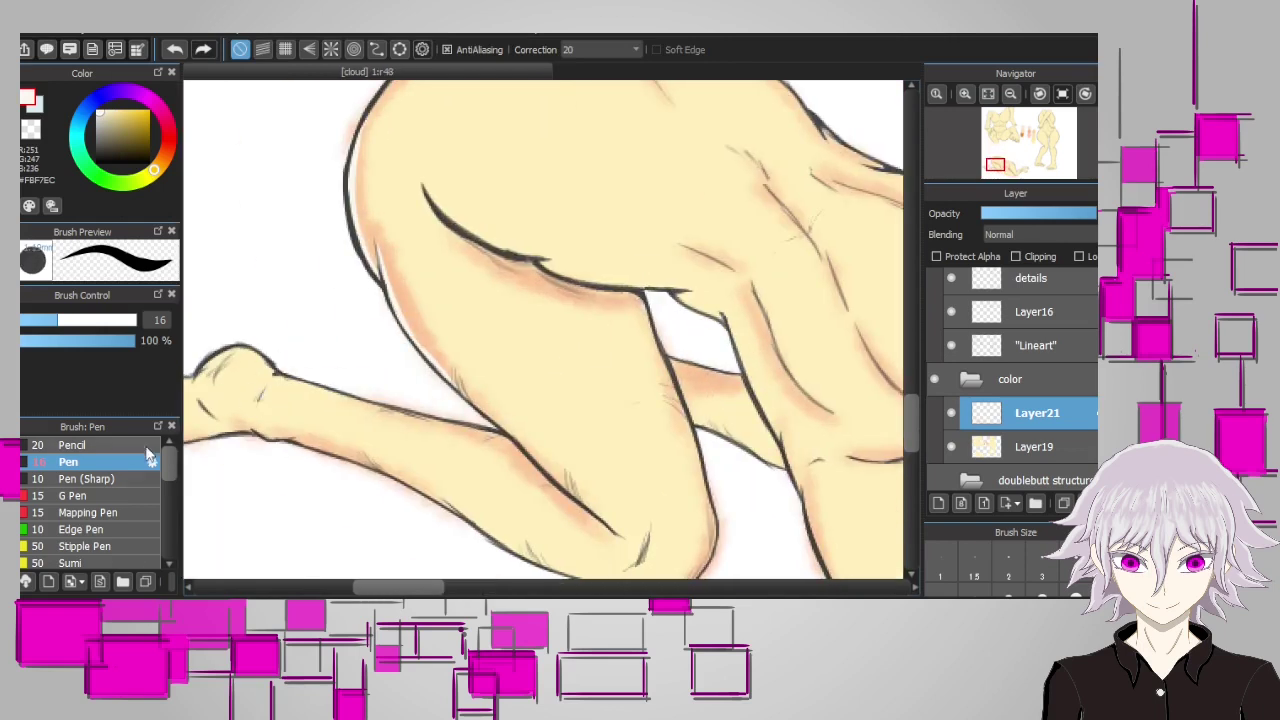
scroll(149, 451, "down", 5)
left_click(78, 543)
scroll(498, 378, "up", 3)
scroll(498, 378, "down", 5)
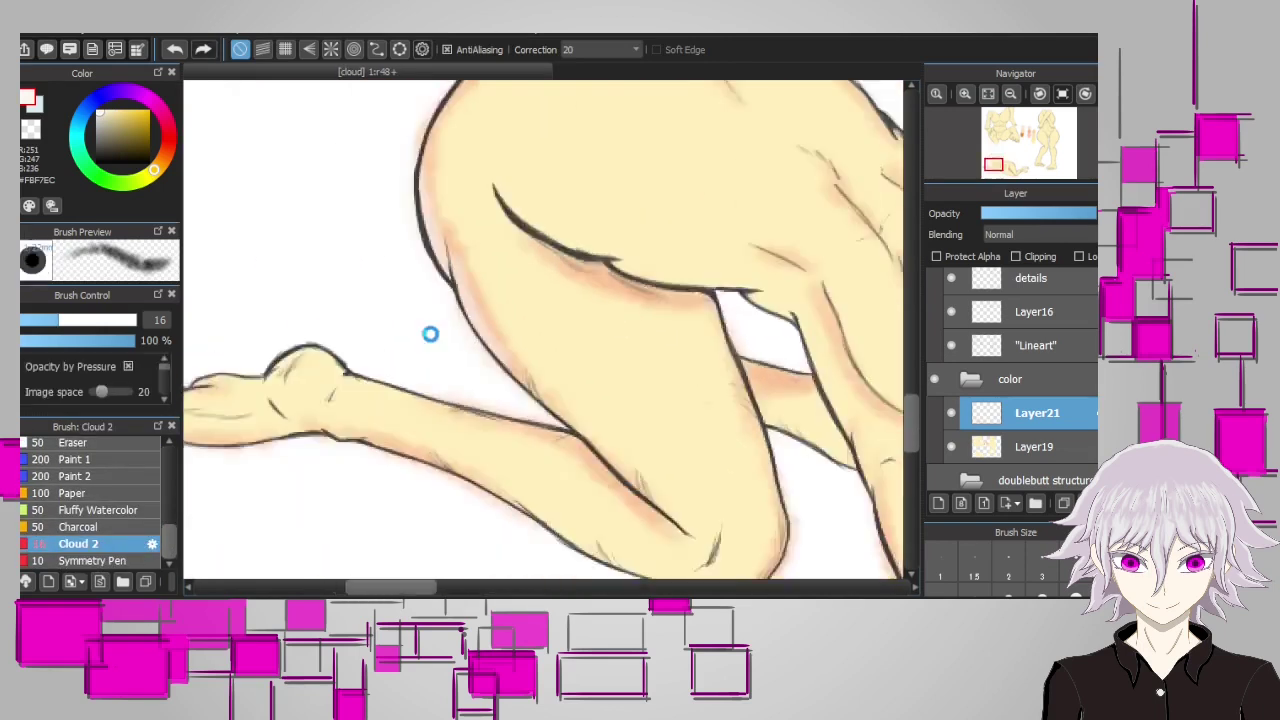
scroll(930, 373, "up", 2)
Add near-white Pen highlights along the kneeling figure's rear calf, ankle, heel and foot
scroll(284, 437, "up", 5)
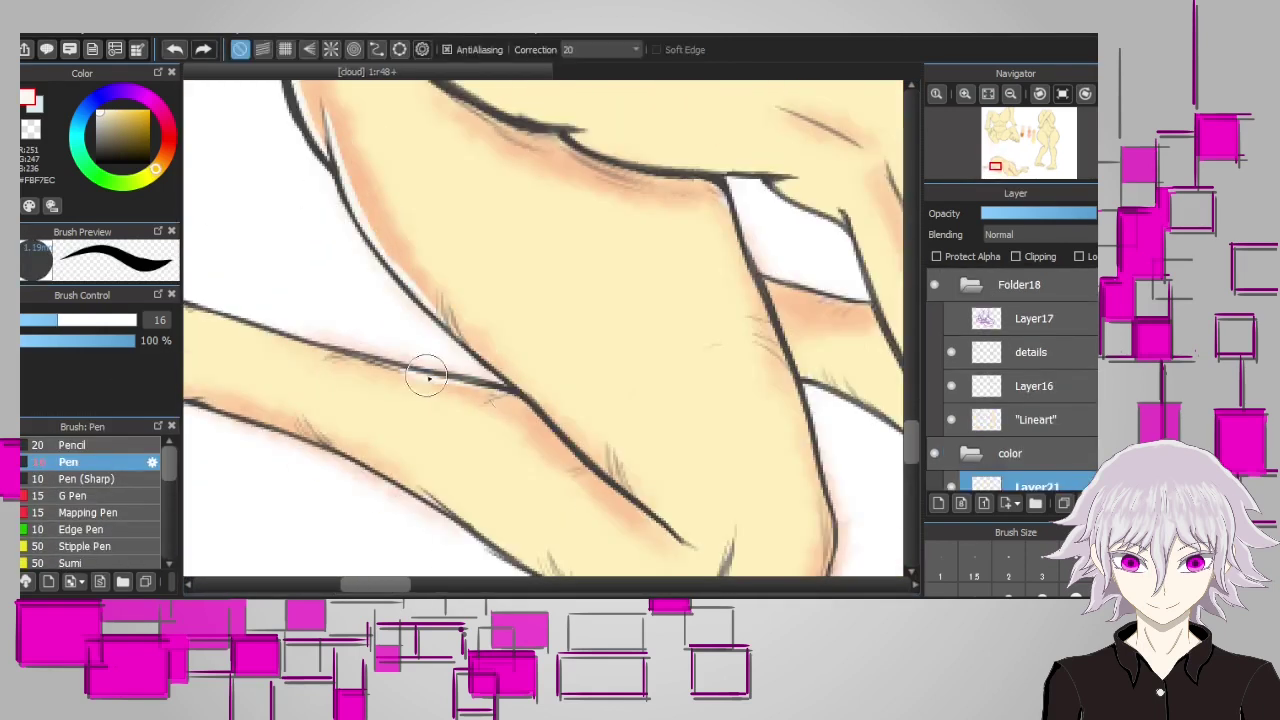
scroll(531, 400, "down", 3)
left_click_drag(617, 294, 648, 270)
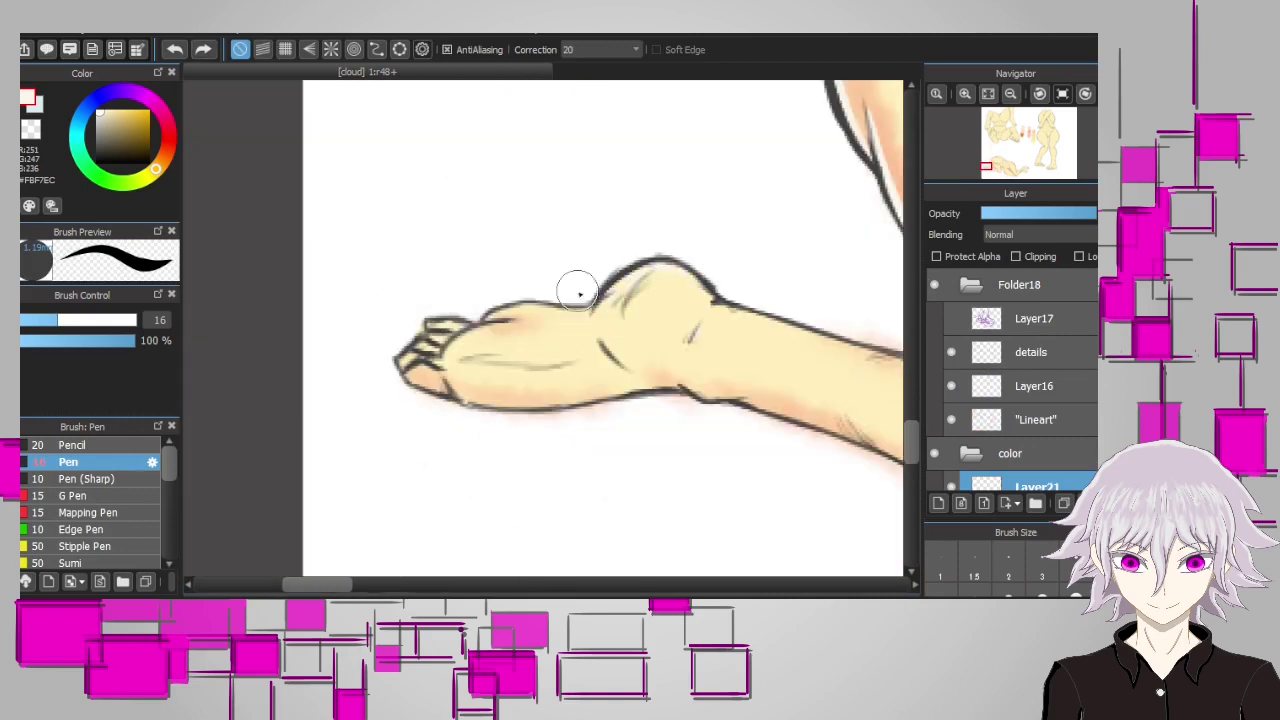
mouse_move(578, 293)
left_mouse_down()
mouse_move(508, 323)
mouse_move(489, 316)
mouse_move(482, 367)
mouse_move(439, 355)
mouse_move(455, 333)
mouse_move(432, 331)
mouse_move(457, 392)
left_mouse_up()
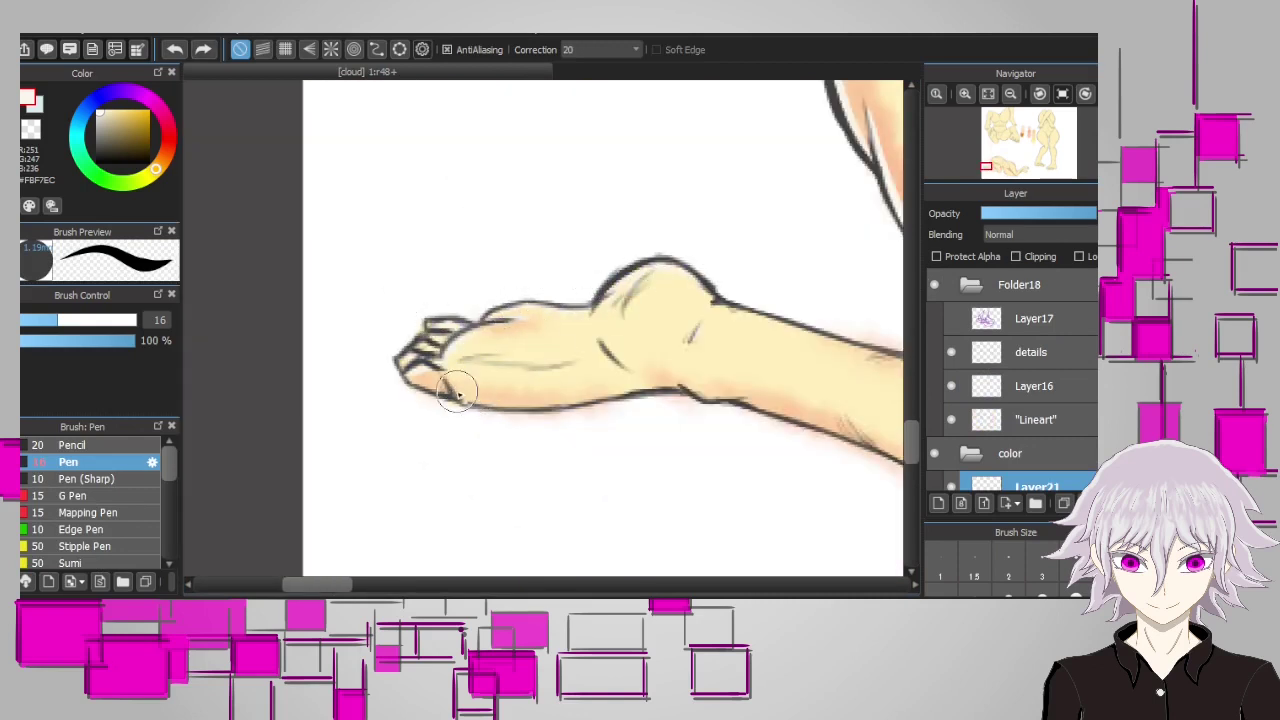
scroll(457, 392, "down", 3)
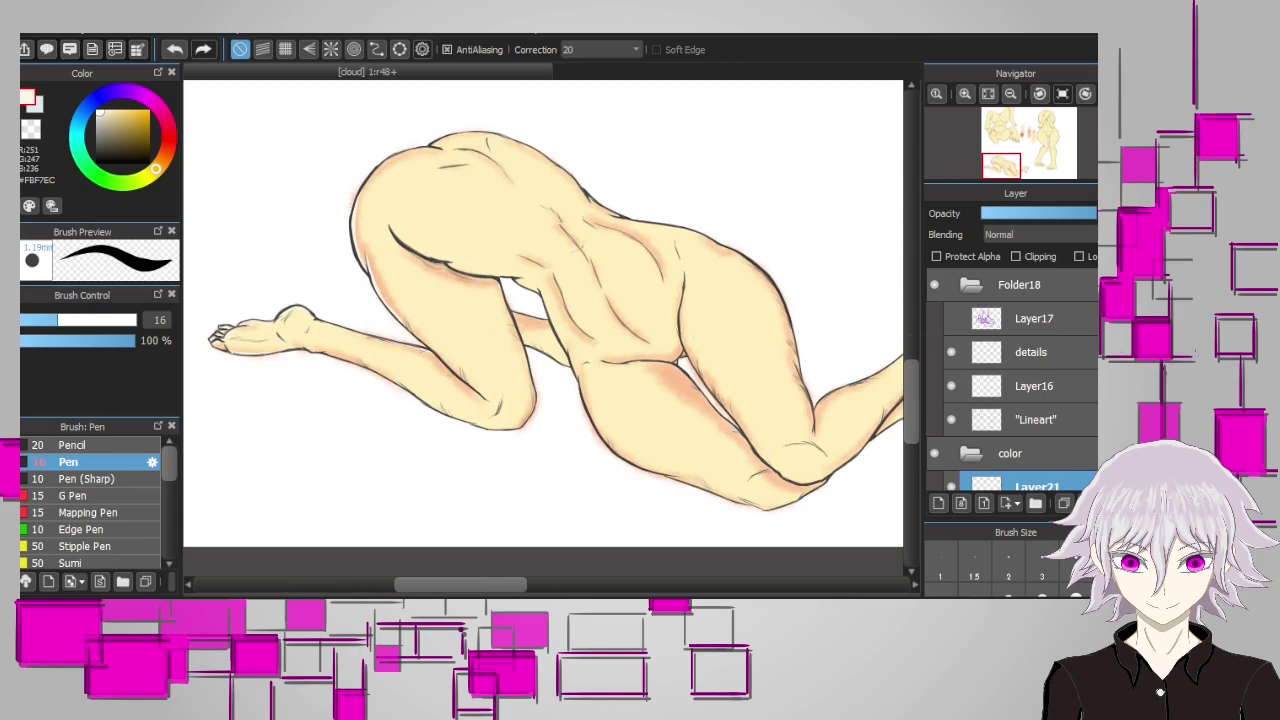
Continue the near-white highlights along the rear lower leg and the far leg visible behind the thigh
scroll(571, 457, "up", 4)
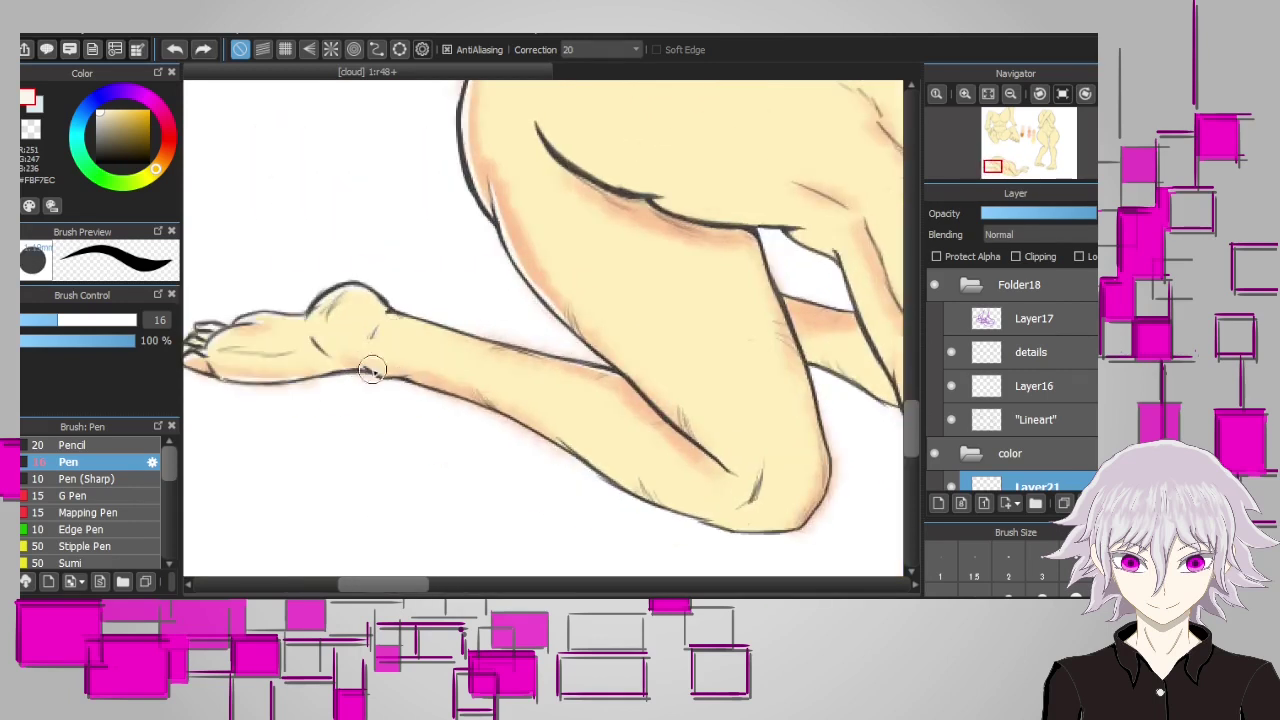
scroll(632, 385, "down", 4)
scroll(425, 473, "up", 4)
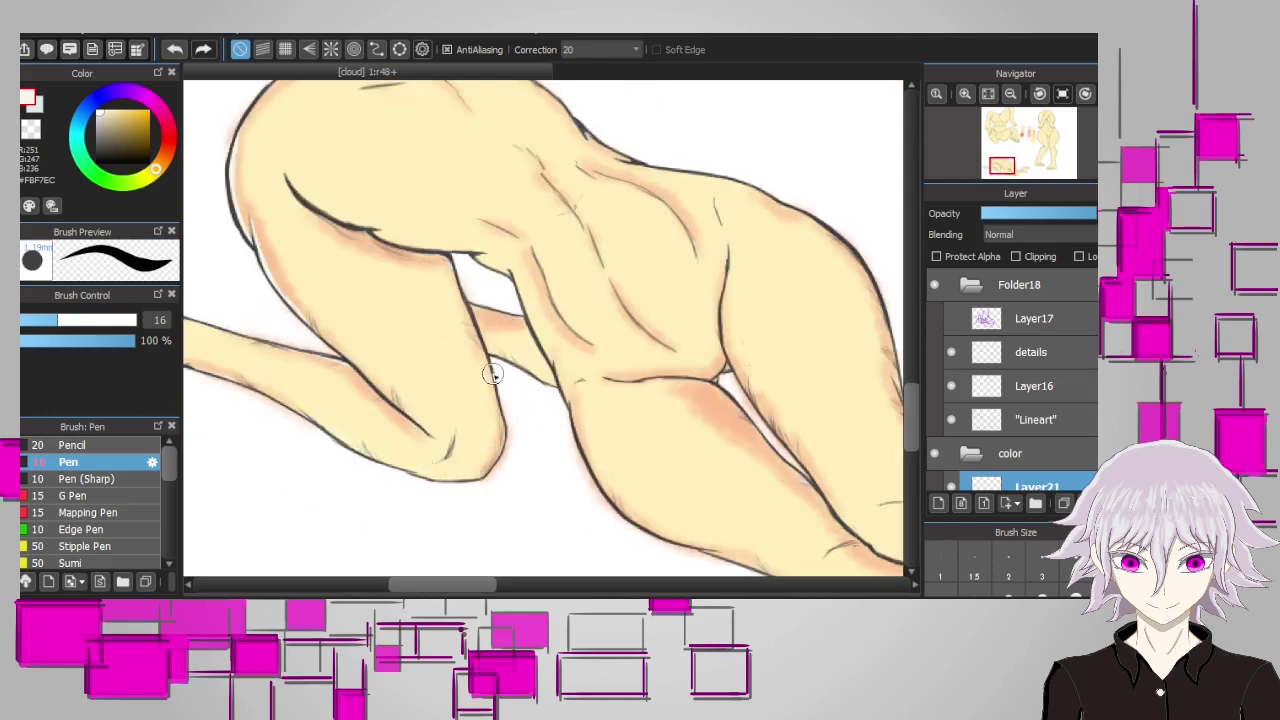
scroll(310, 257, "down", 3)
scroll(374, 259, "up", 3)
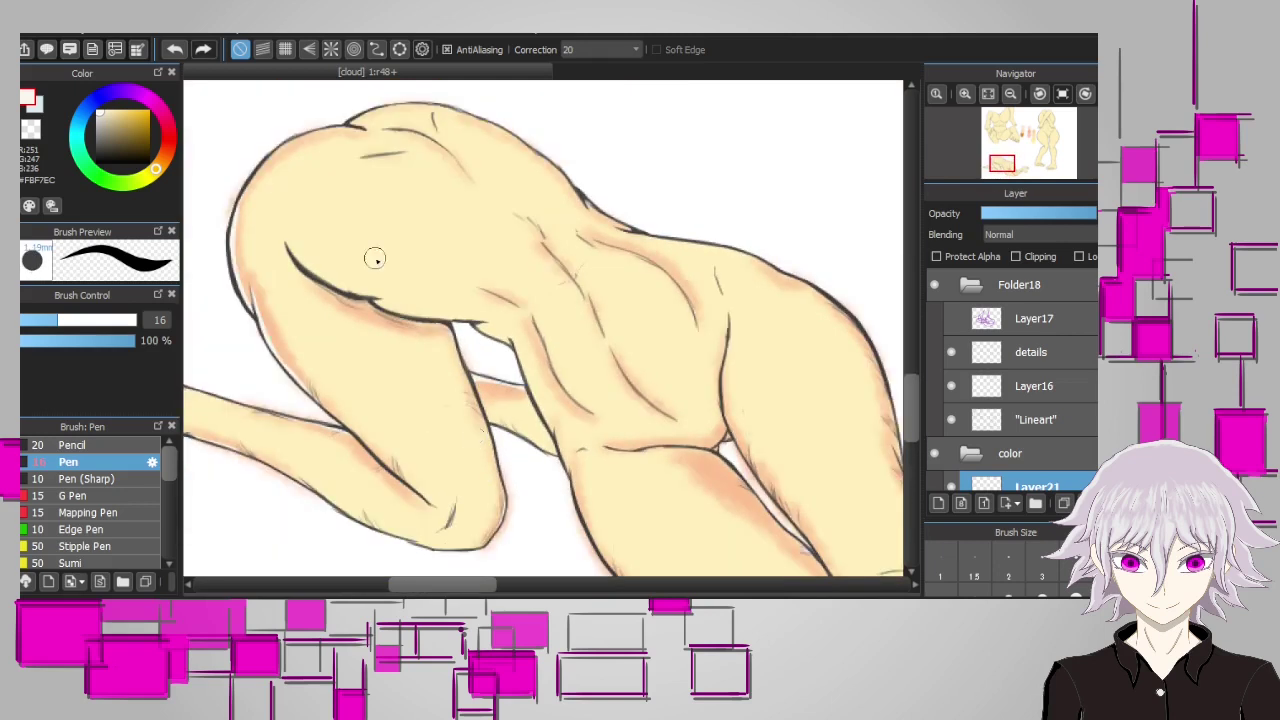
Draw near-white rim highlights along the top of the kneeling figure's buttock, hip and lower back
scroll(640, 281, "down", 3)
scroll(335, 164, "up", 3)
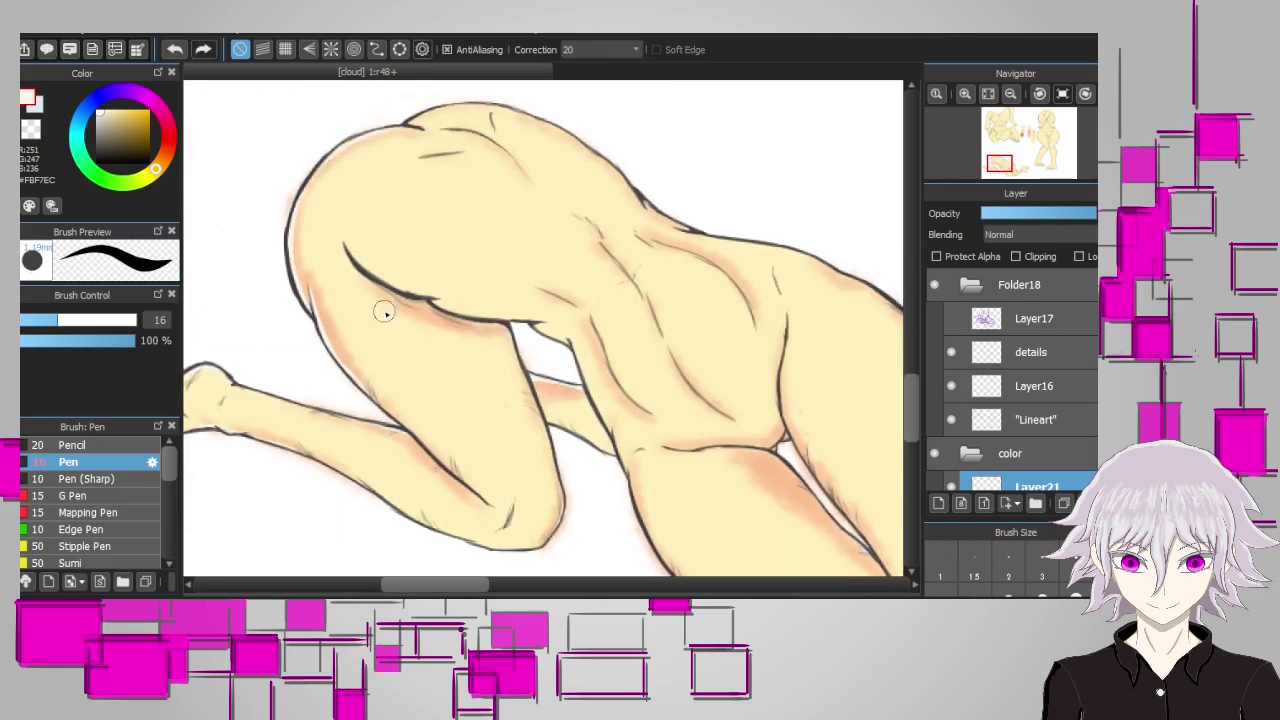
scroll(384, 312, "up", 2)
scroll(381, 160, "up", 1)
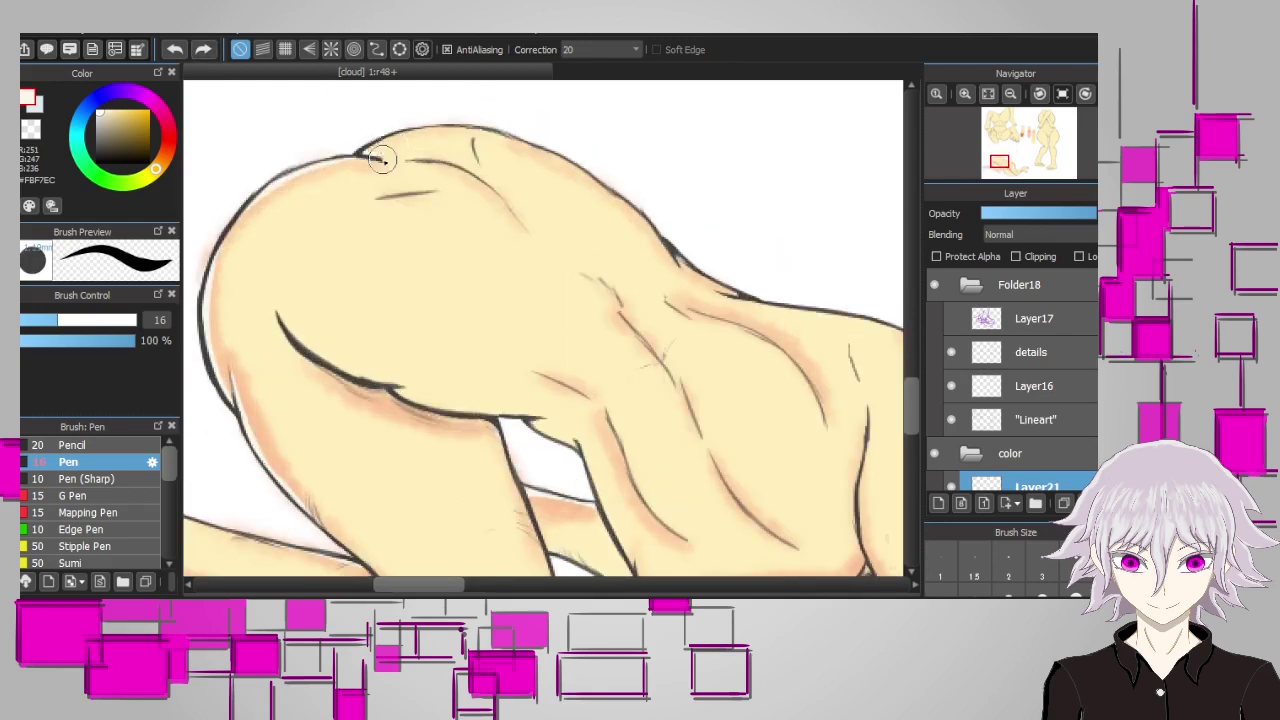
scroll(609, 189, "down", 1)
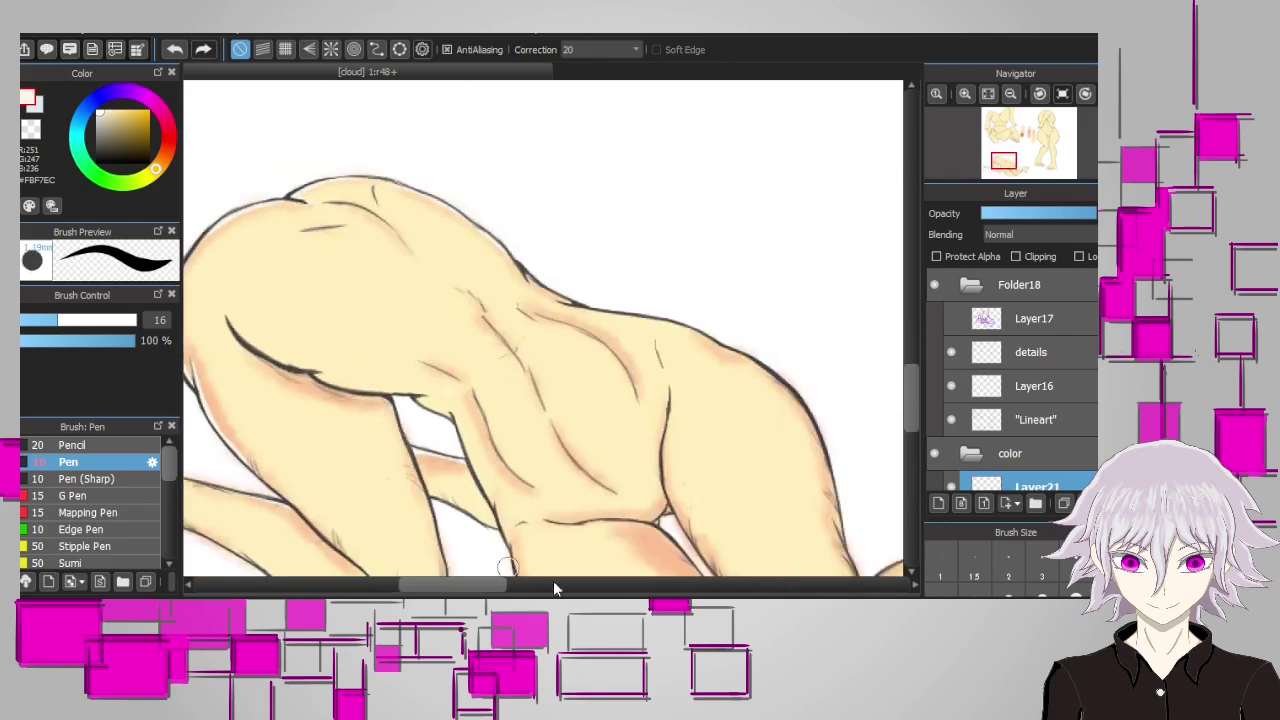
scroll(915, 388, "down", 3)
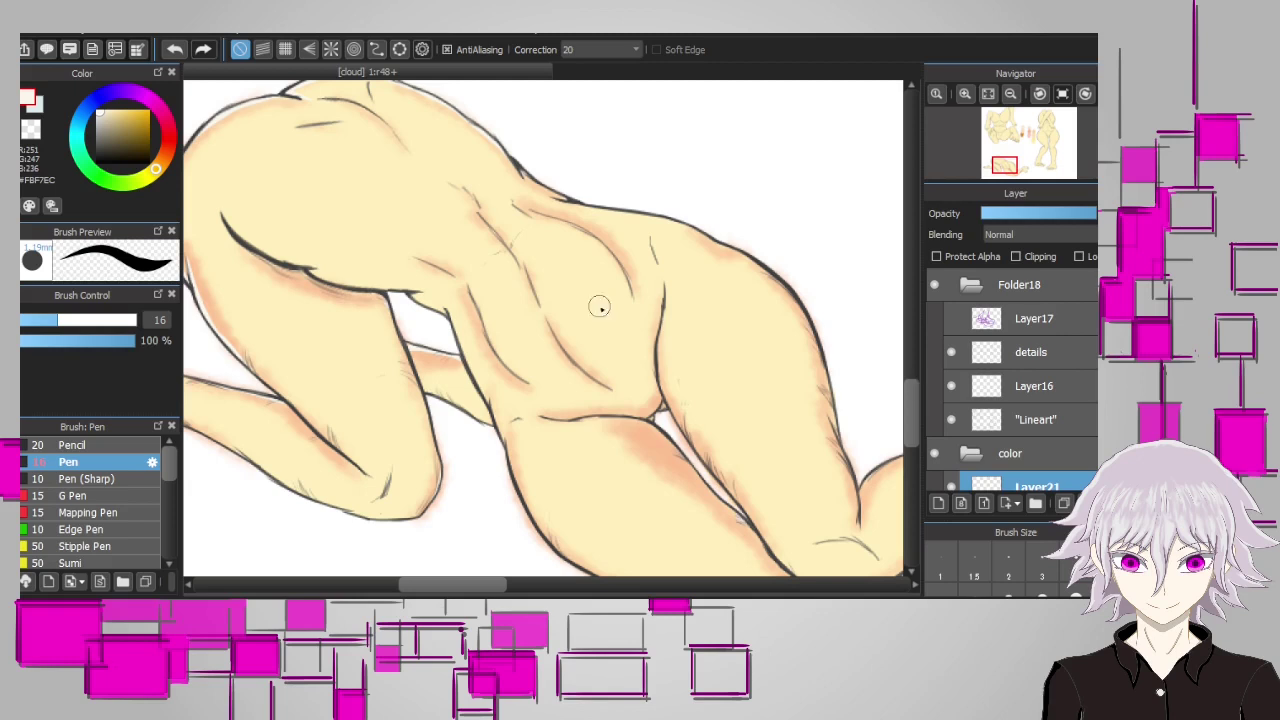
Undo the last stroke and paint near-white highlights along the front leg's inner gap, lower thigh edge and knee
key("ctrl+z")
scroll(628, 313, "down", 5)
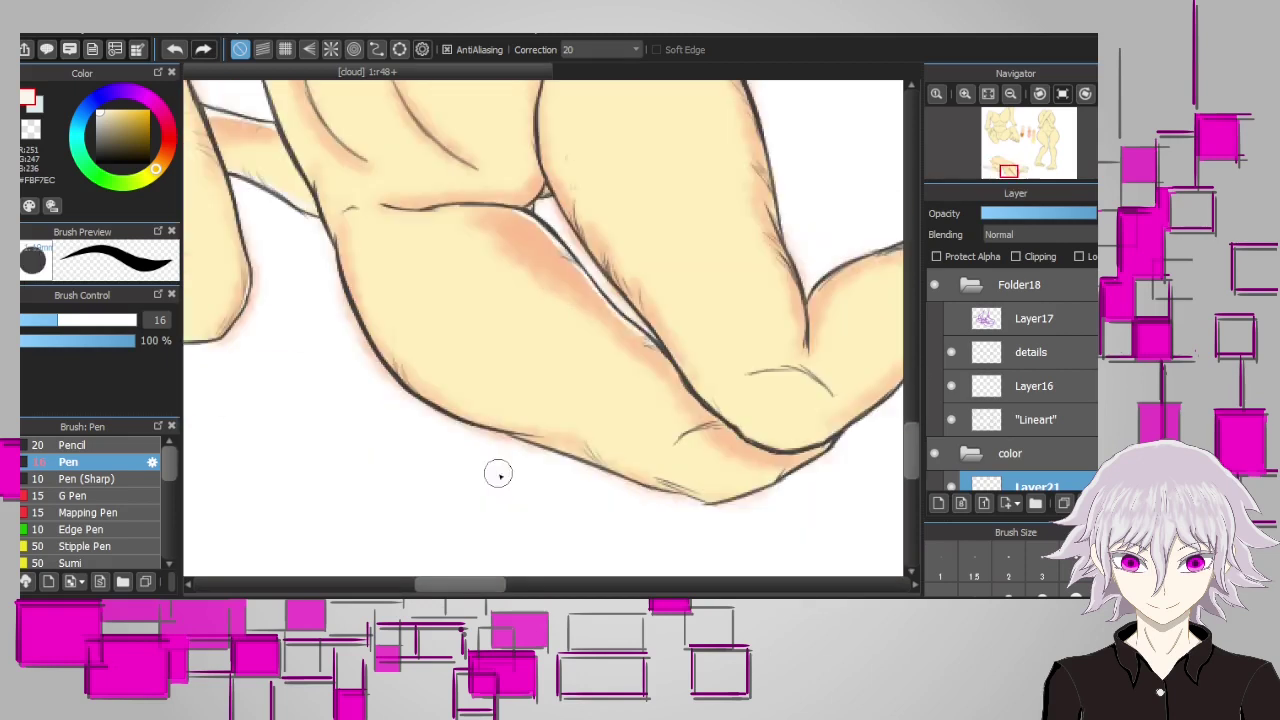
scroll(480, 445, "down", 2)
left_click_drag(395, 283, 388, 248)
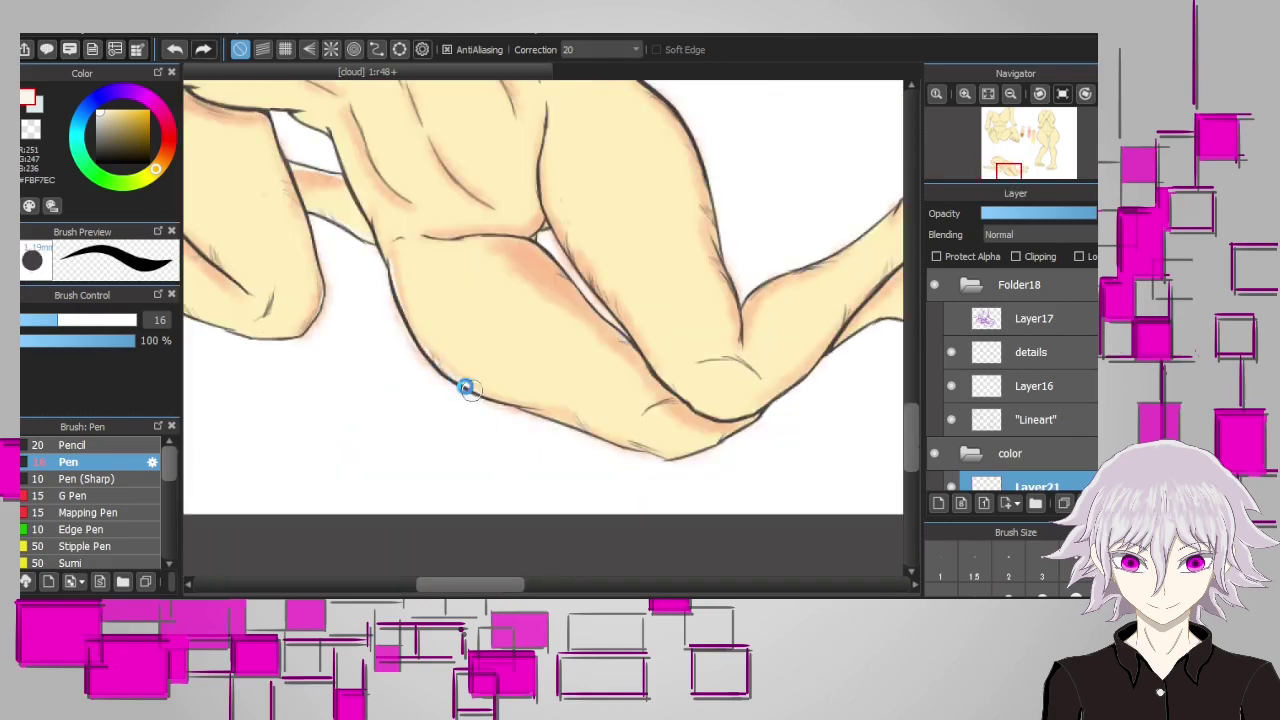
left_click_drag(466, 388, 378, 410)
left_click_drag(512, 456, 472, 490)
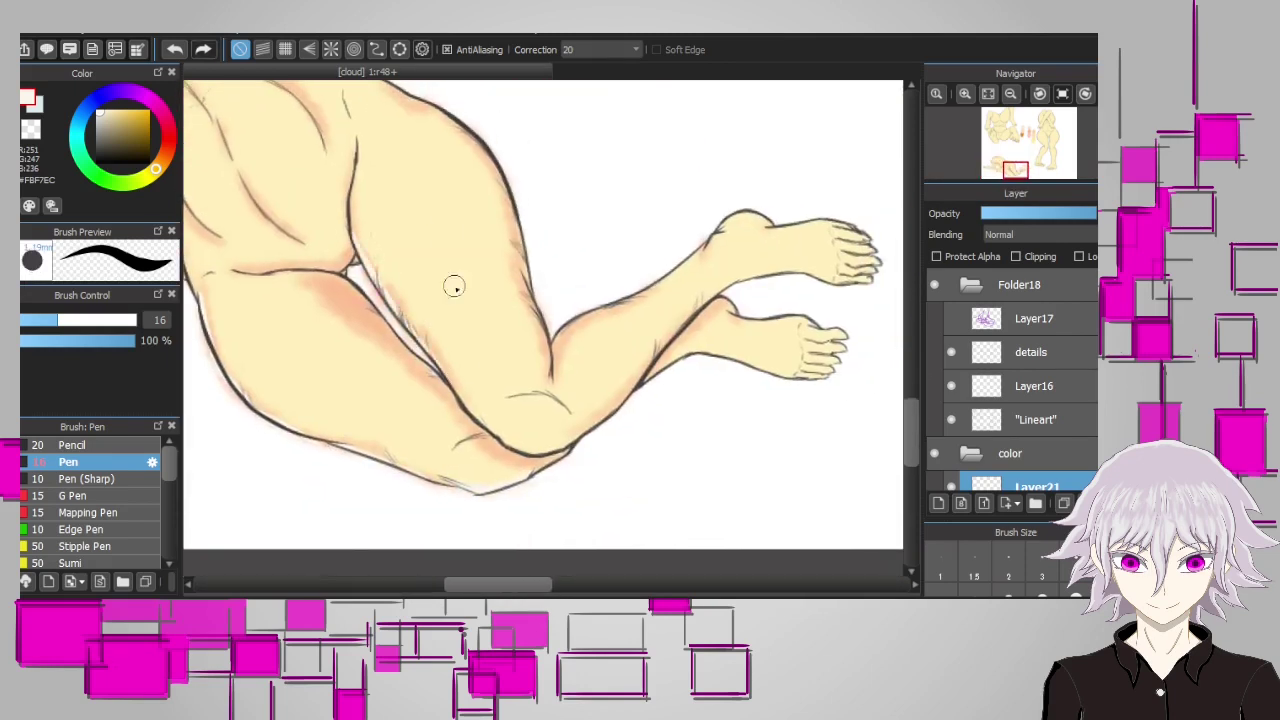
Add near-white highlights to the raised feet and bent knee, and paint along the thigh's outer edge
scroll(480, 517, "down", 2)
scroll(537, 501, "up", 3)
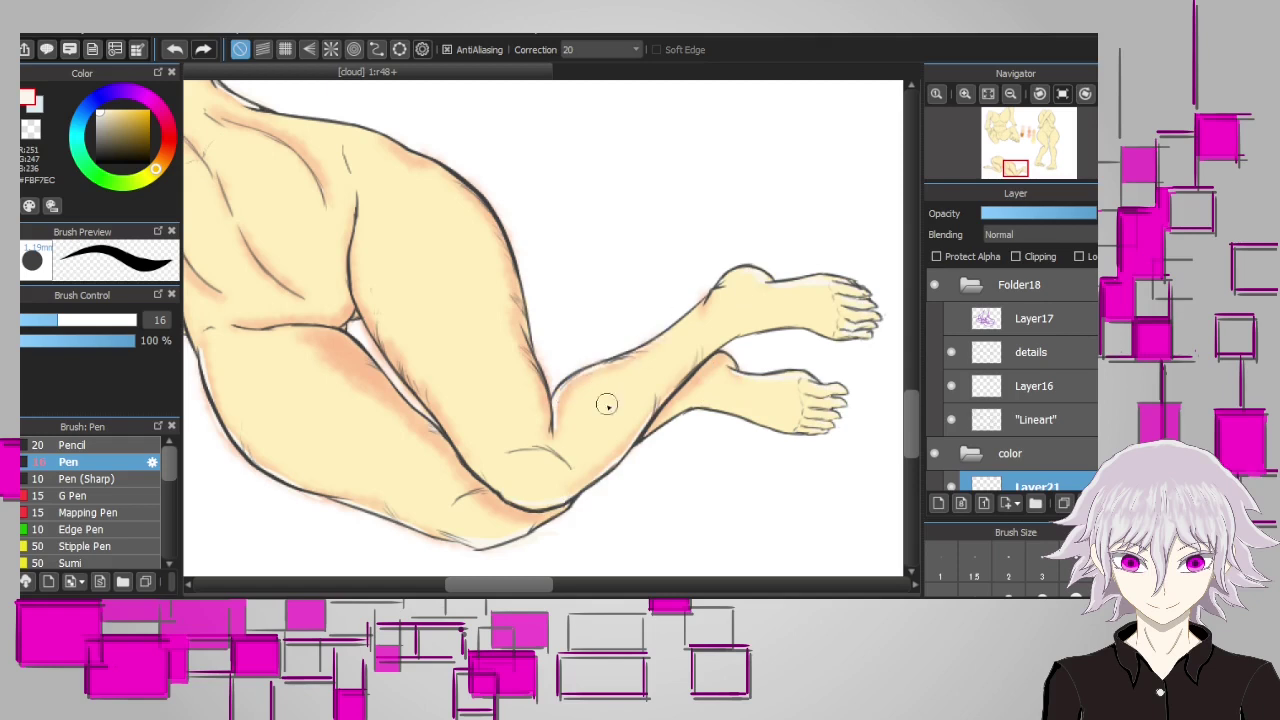
scroll(607, 404, "up", 1)
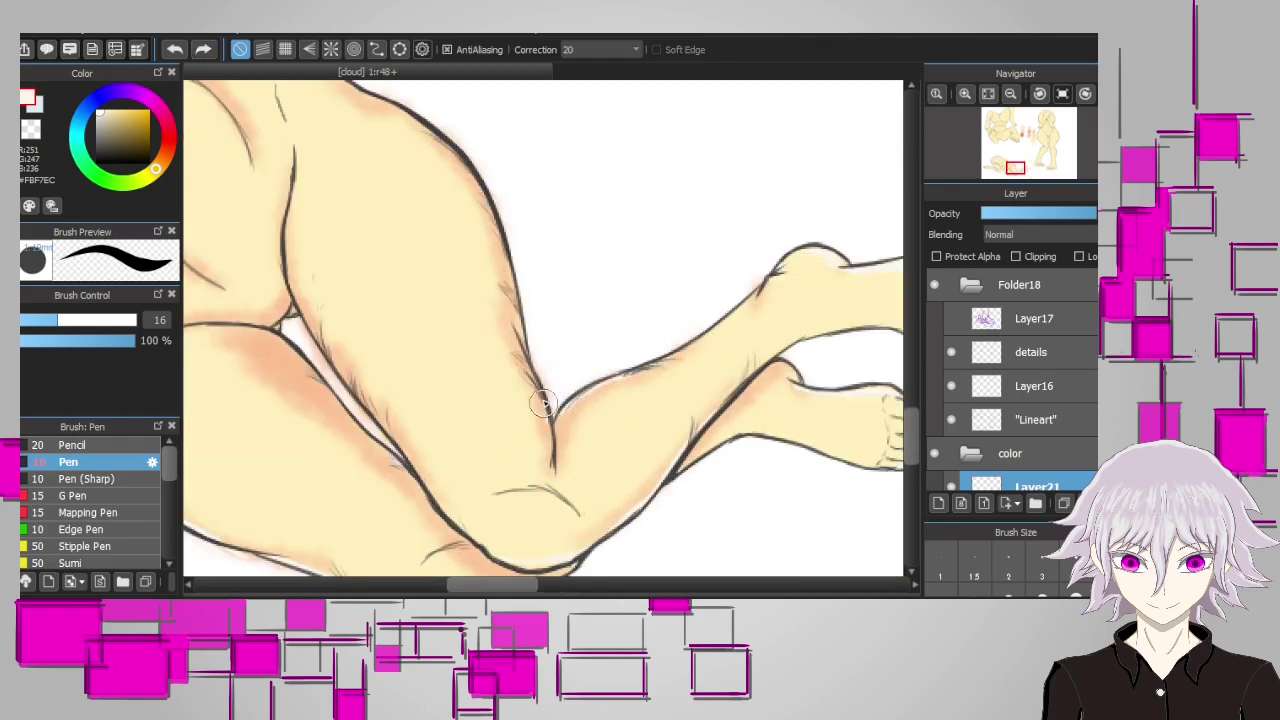
left_click_drag(541, 403, 510, 312)
scroll(905, 410, "down", 1)
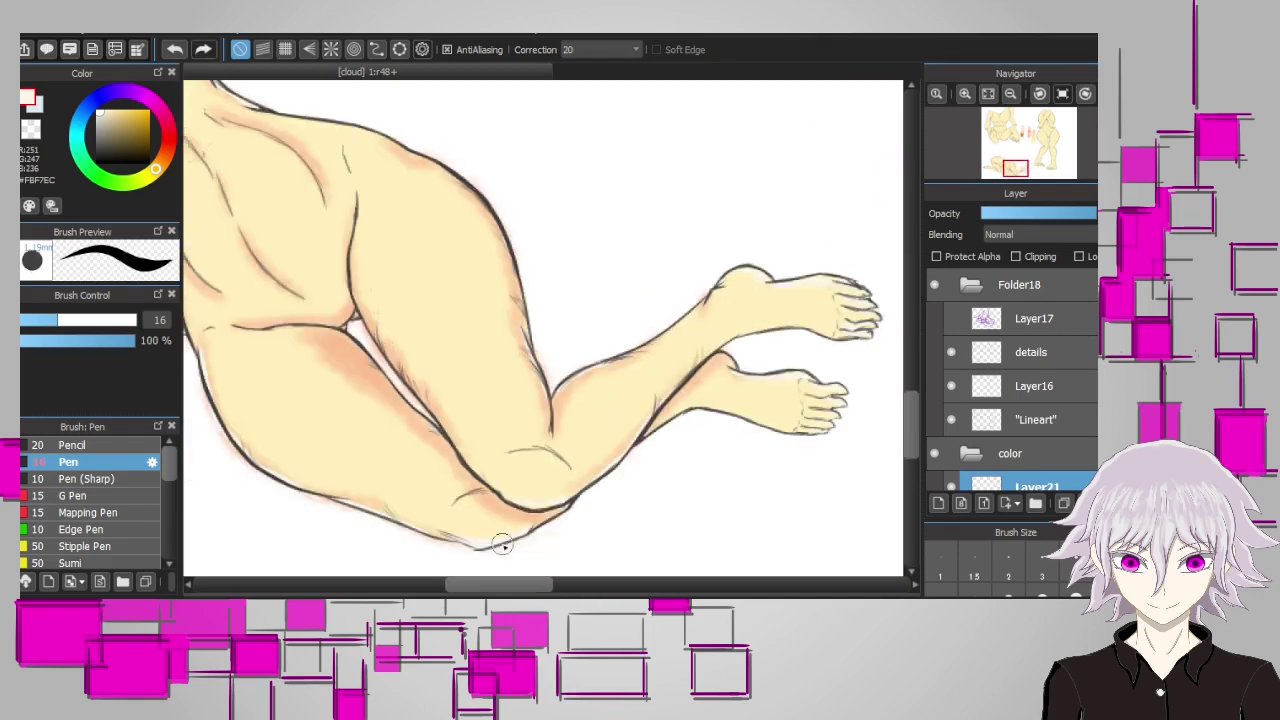
Paint a broad near-white highlight patch on the kneeling figure's torso between the muscle lines
scroll(502, 545, "down", 3)
scroll(712, 268, "up", 3)
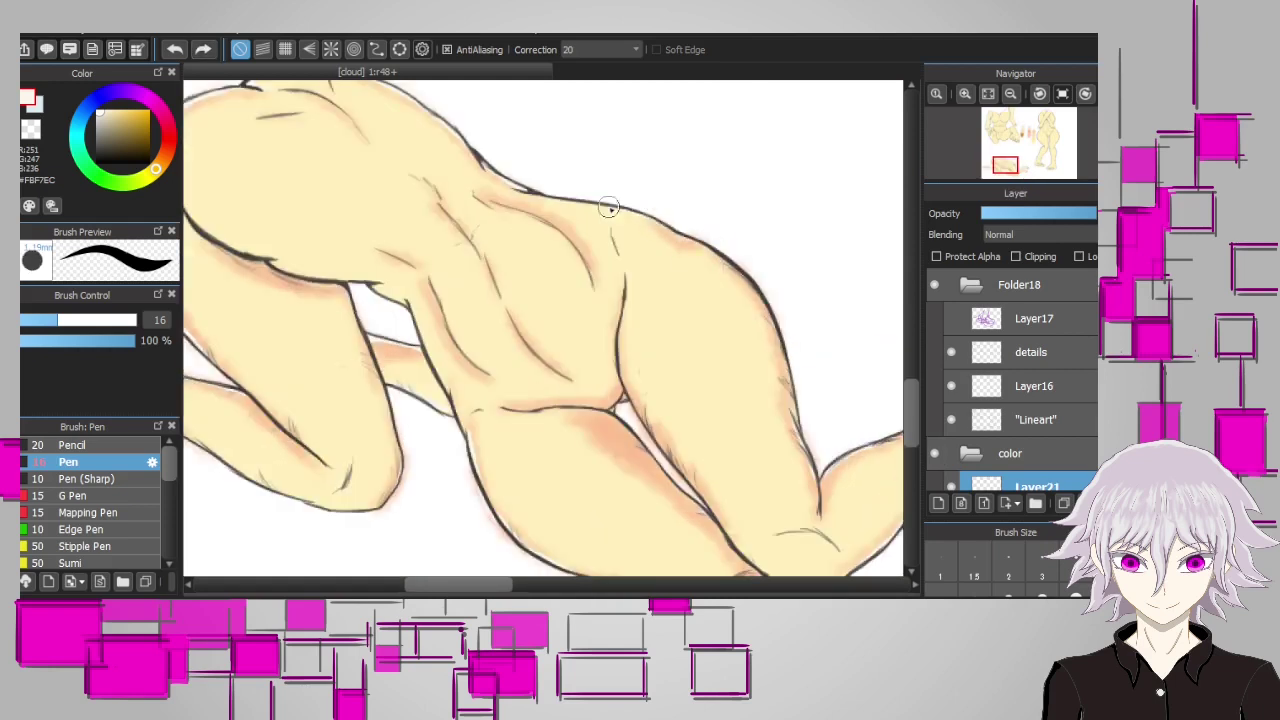
left_click_drag(523, 363, 663, 368)
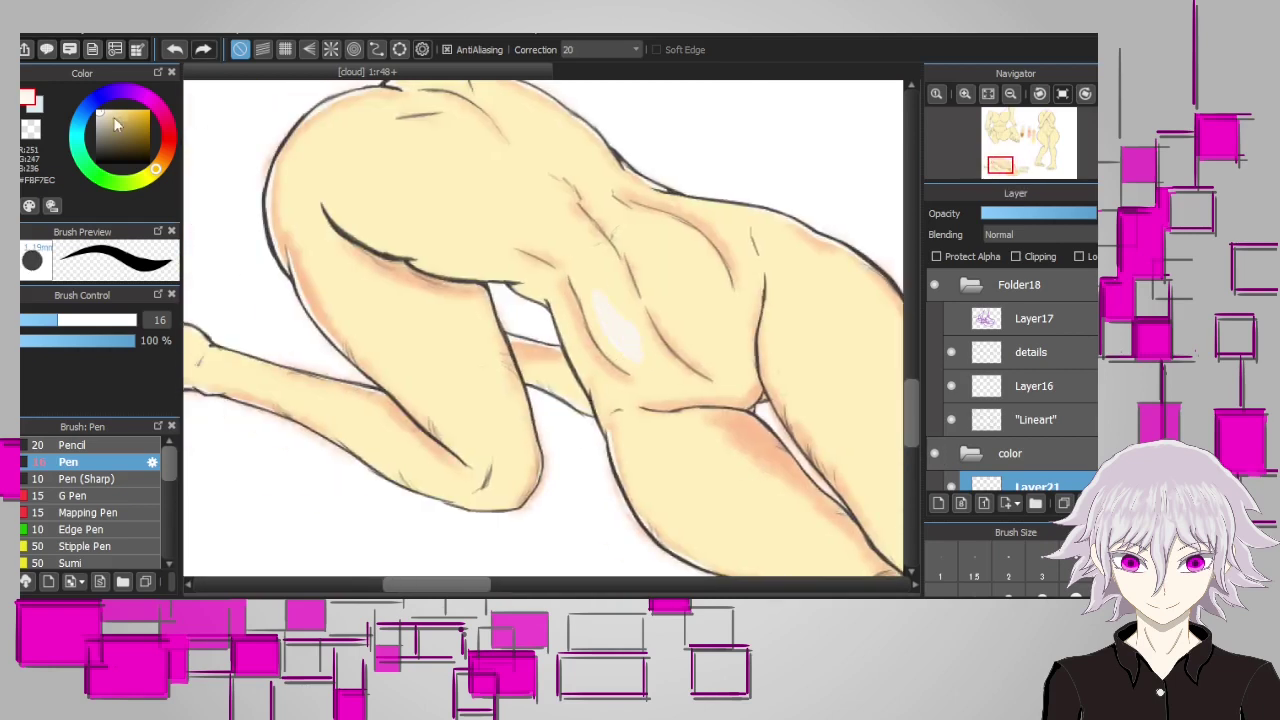
Set the colour to pure white #FFFFFF, undo the torso highlight strokes and add a new layer above Layer21
left_click(100, 112)
left_click_drag(640, 230, 700, 280)
key("ctrl+z")
key("ctrl+z")
scroll(700, 400, "down", 2)
scroll(1000, 420, "down", 1)
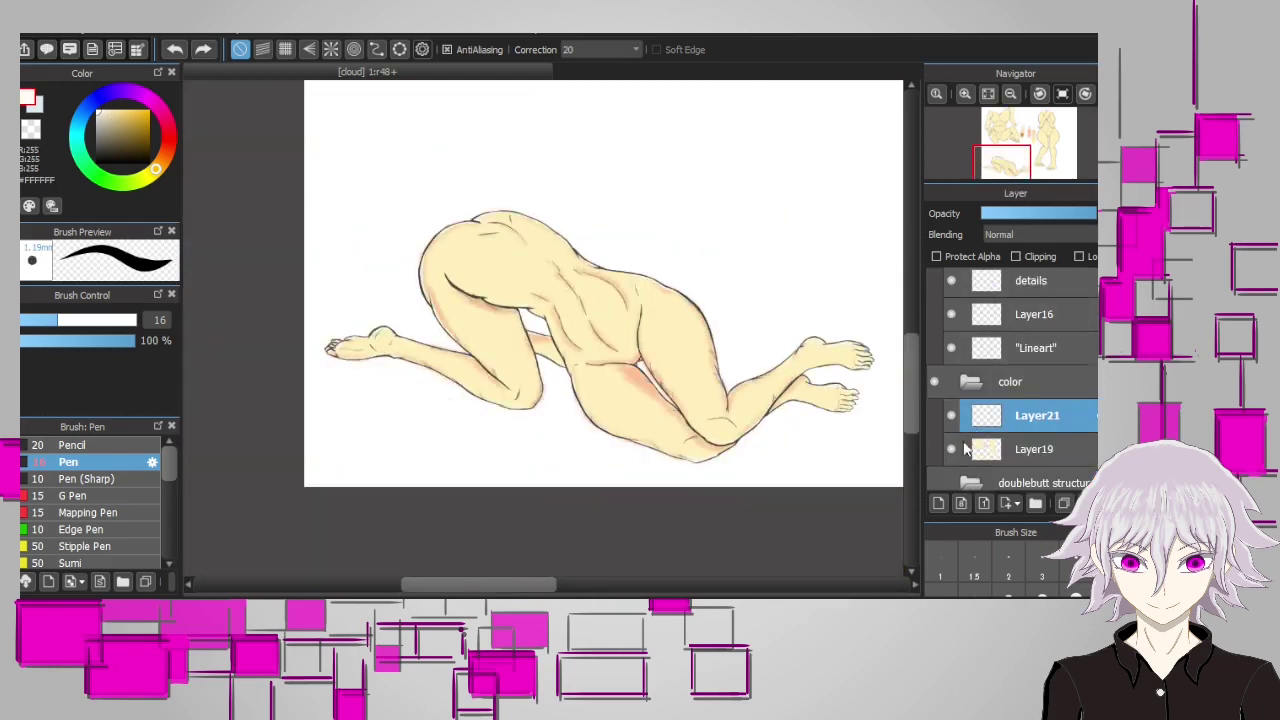
key("ctrl+shift+n")
Paint a curved white highlight along the kneeling figure's raised hip with the size 16 Pen, broken into an upper arc and a short lower patch
scroll(191, 108, "up", 3)
scroll(351, 200, "up", 1)
mouse_move(291, 306)
left_mouse_down()
mouse_move(296, 243)
mouse_move(355, 196)
left_mouse_up()
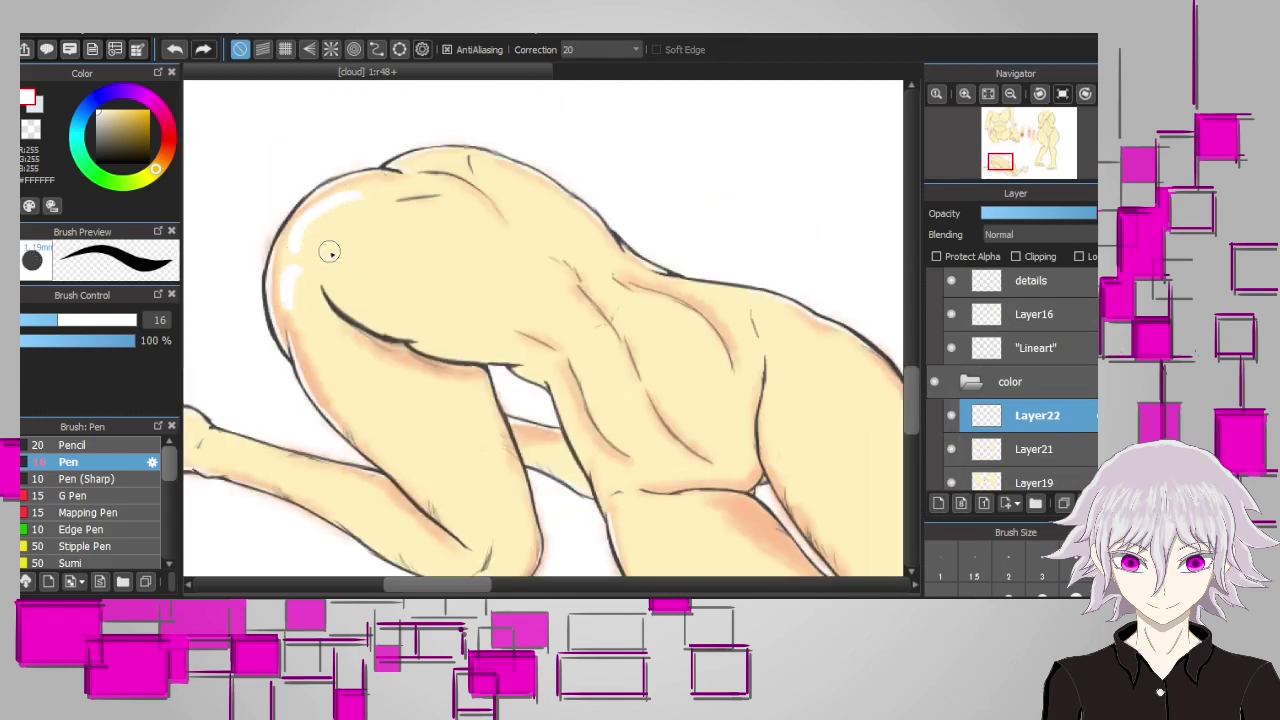
key("ctrl+z")
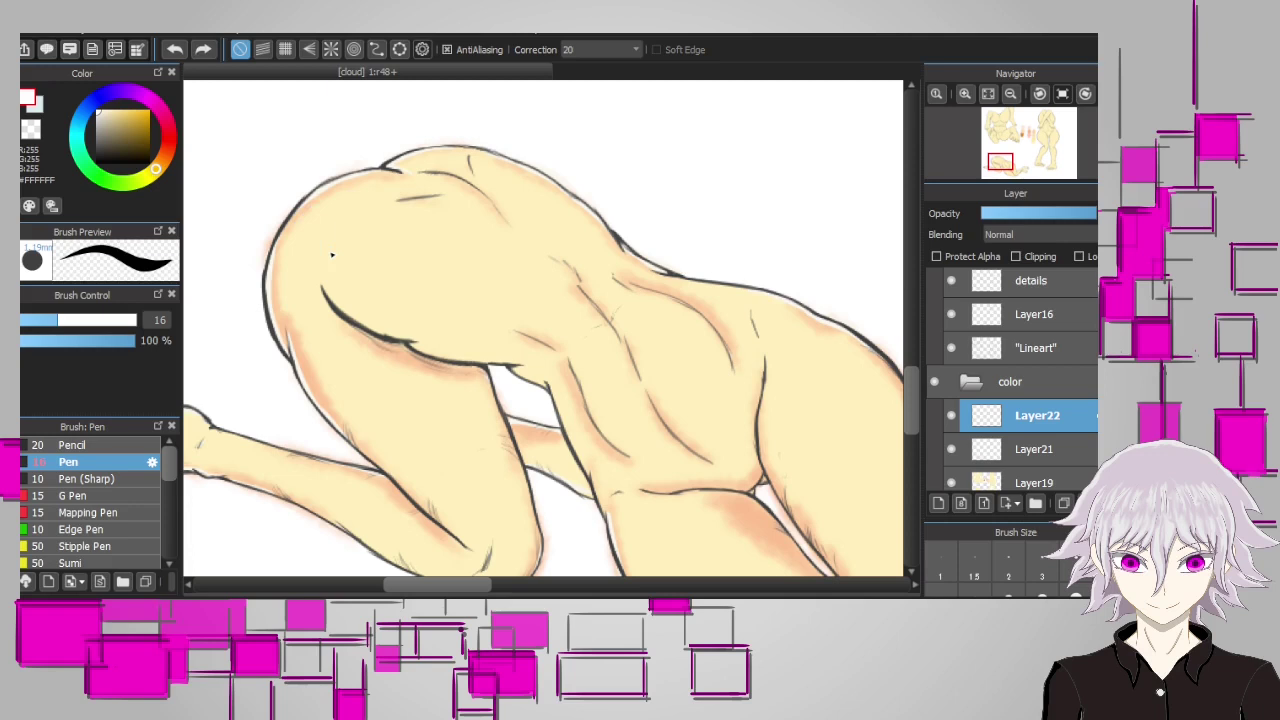
left_click_drag(292, 305, 358, 195)
key("ctrl+z")
left_click_drag(285, 312, 362, 188)
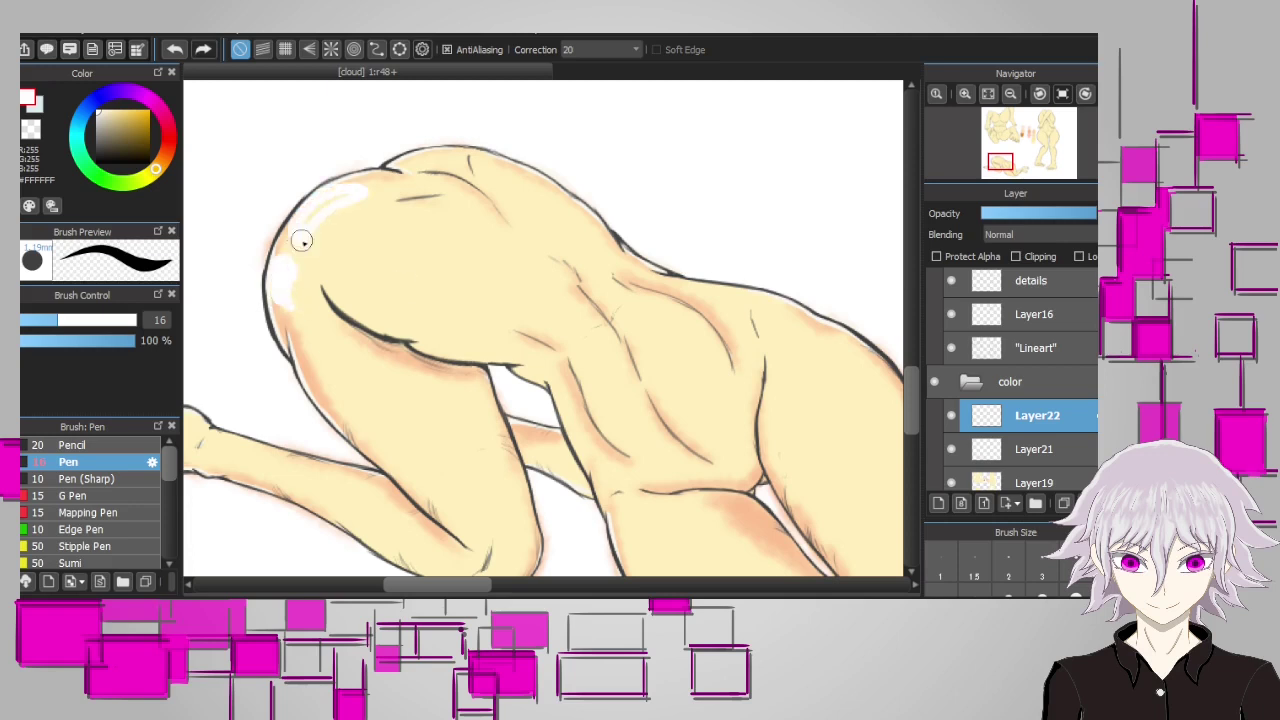
scroll(628, 400, "down", 1)
scroll(628, 400, "up", 1)
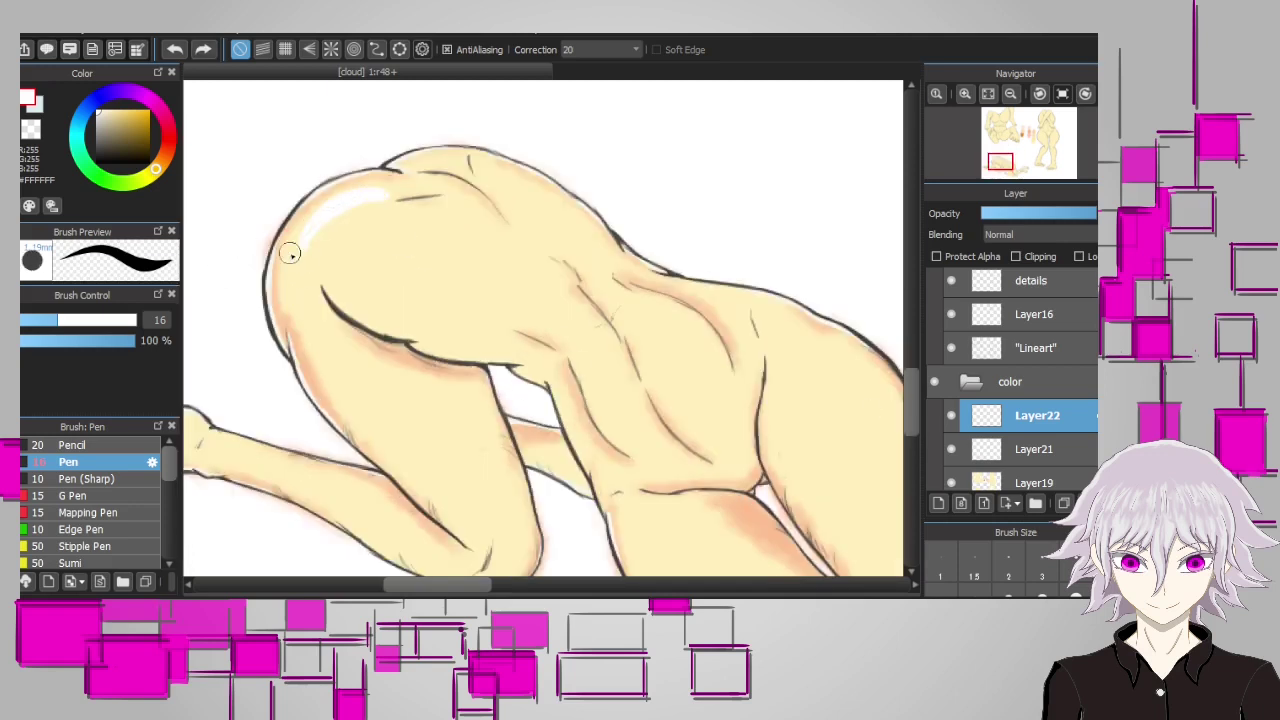
key("e")
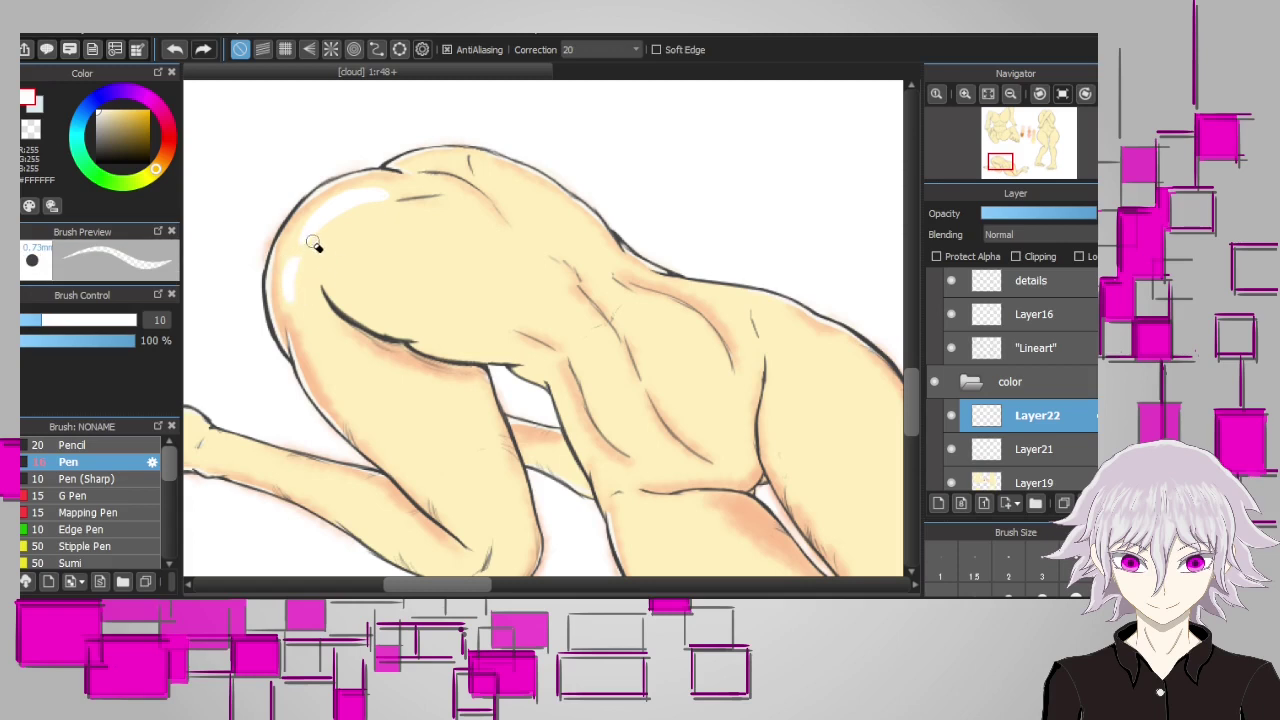
key("e")
Paint white highlights along the kneeling figure's rear thigh down to the knee, and on the calf and heel behind it
scroll(743, 286, "down", 1)
scroll(743, 286, "up", 1)
mouse_move(342, 312)
left_mouse_down()
mouse_move(437, 429)
mouse_move(432, 440)
left_mouse_up()
key("ctrl+z")
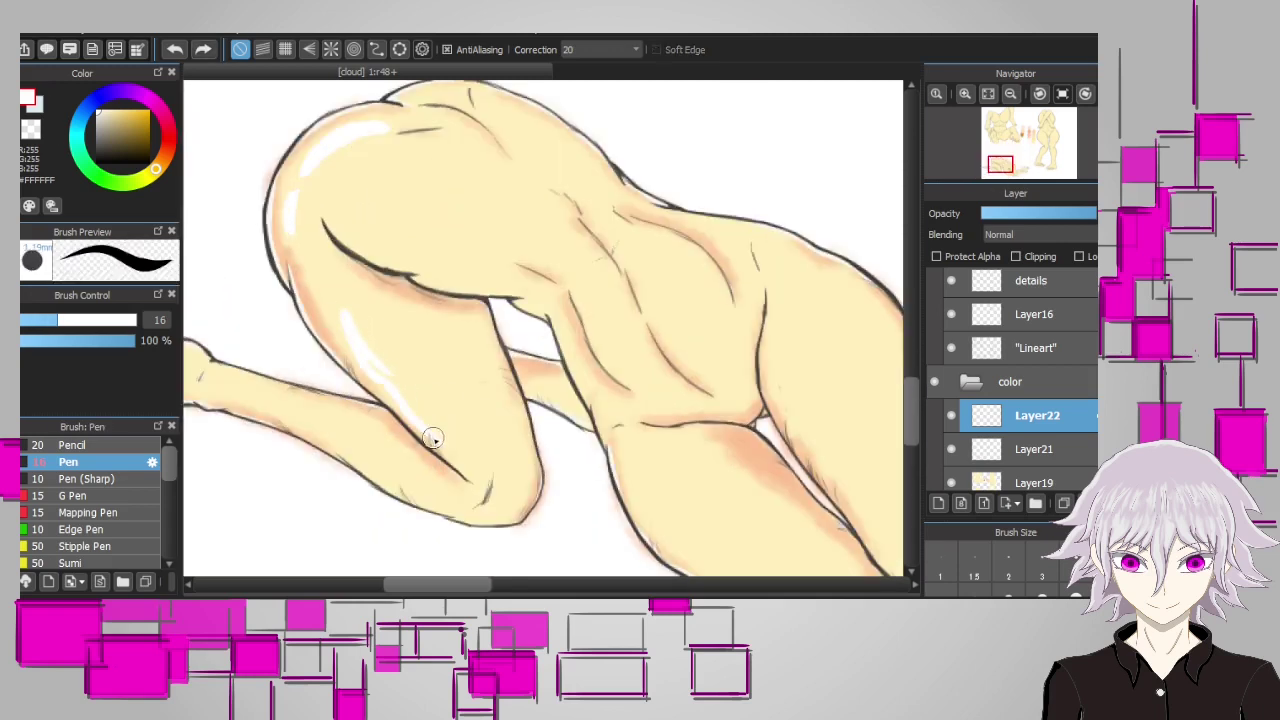
key("ctrl+z")
left_click_drag(343, 320, 440, 440)
scroll(479, 459, "left", 3)
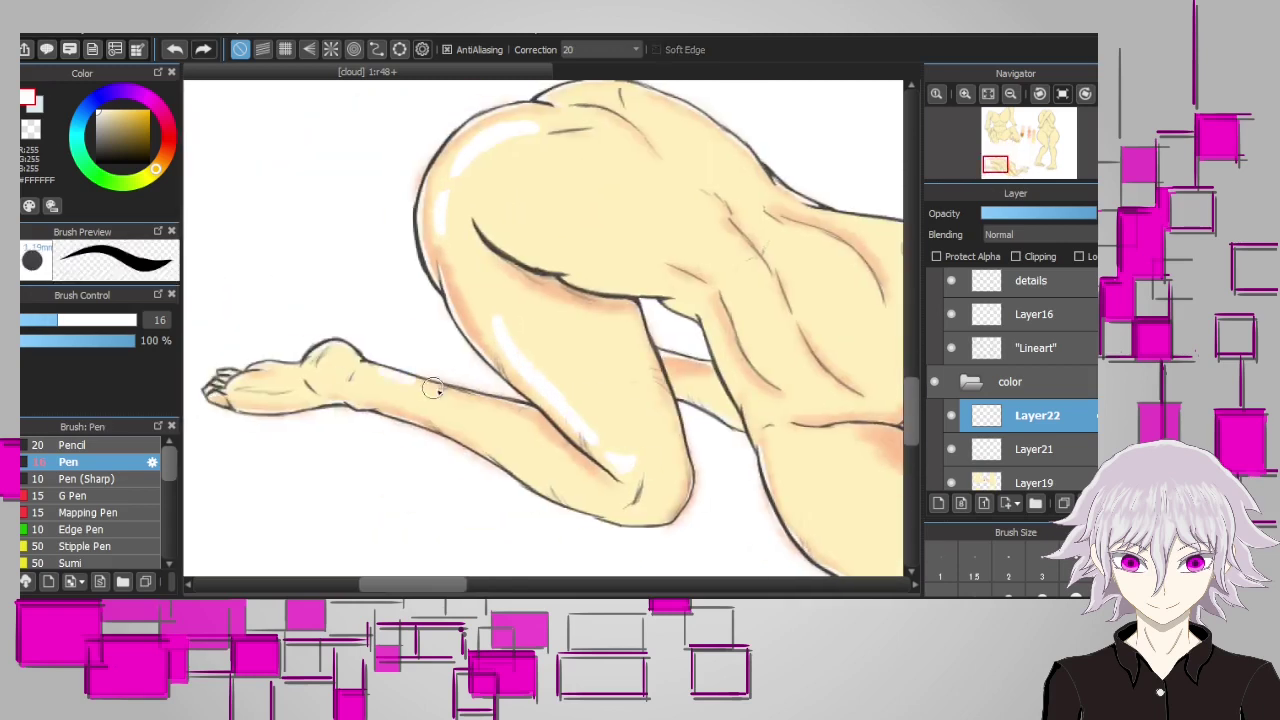
scroll(365, 541, "up", 1)
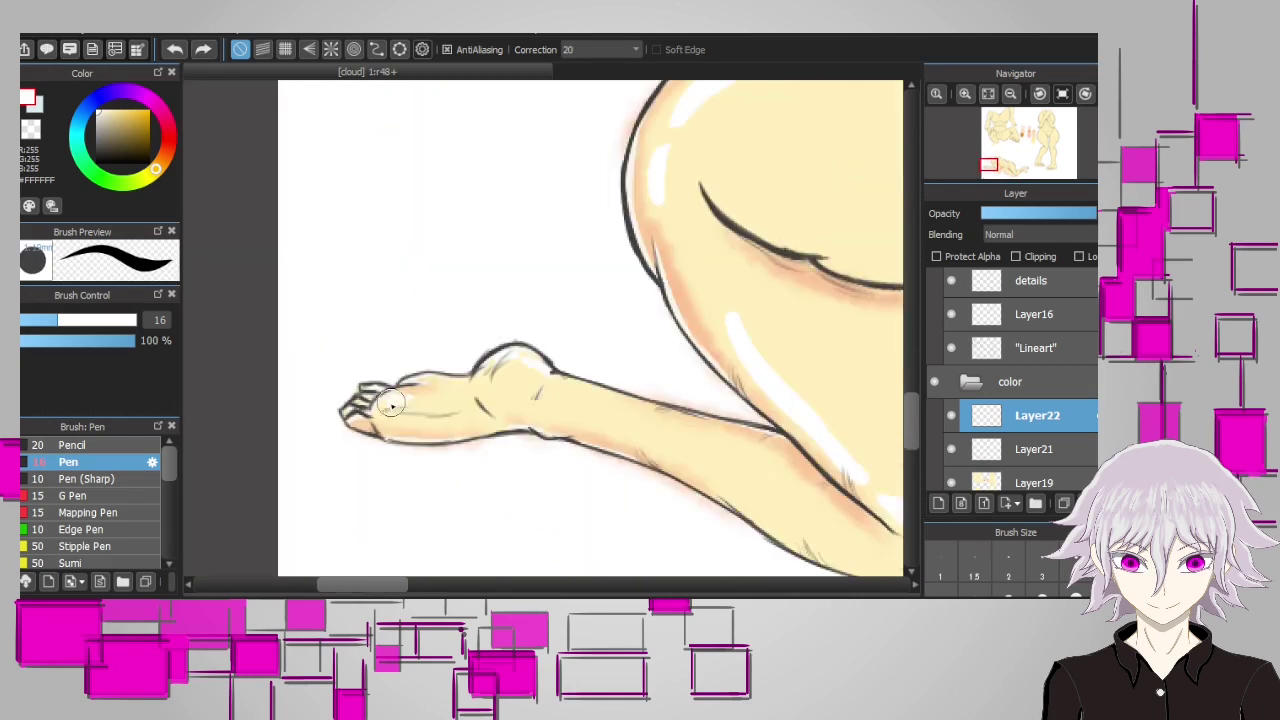
scroll(424, 380, "down", 2)
scroll(448, 300, "up", 1)
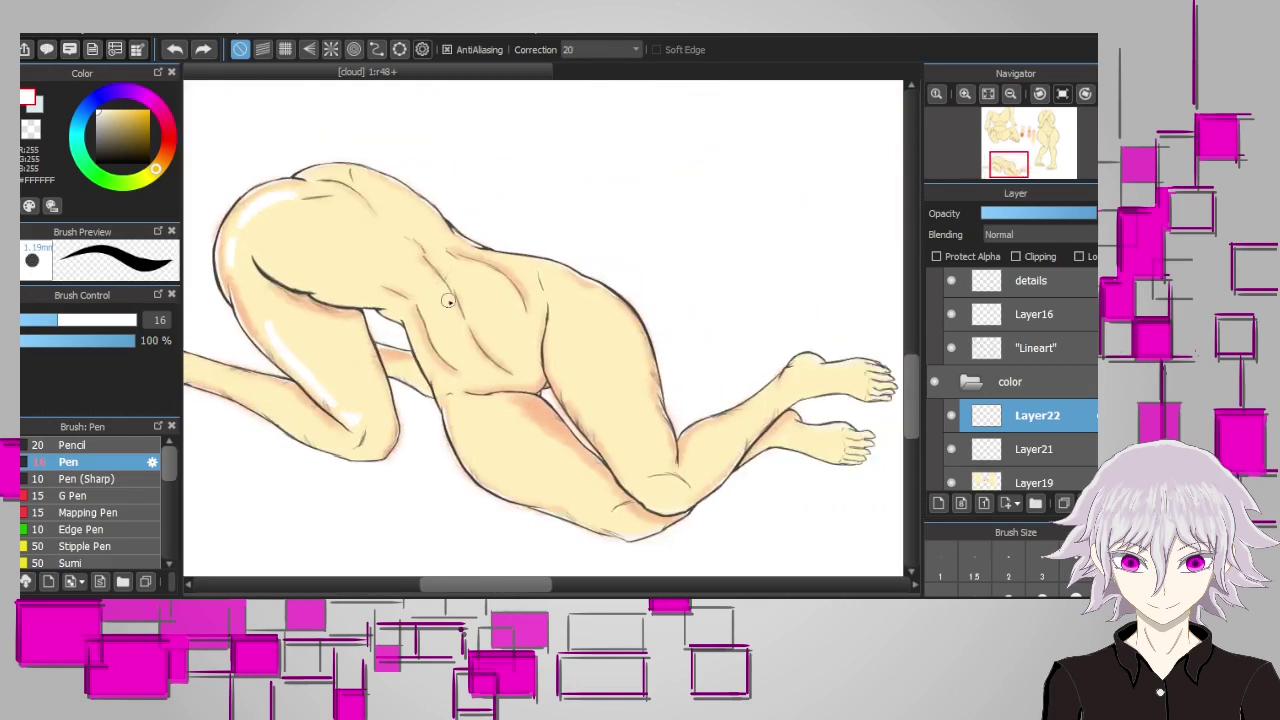
Replace the broad white torso patch with narrow curved white highlights on both sides of the torso's centre line
mouse_move(464, 280)
left_mouse_down()
mouse_move(494, 306)
mouse_move(499, 342)
left_mouse_up()
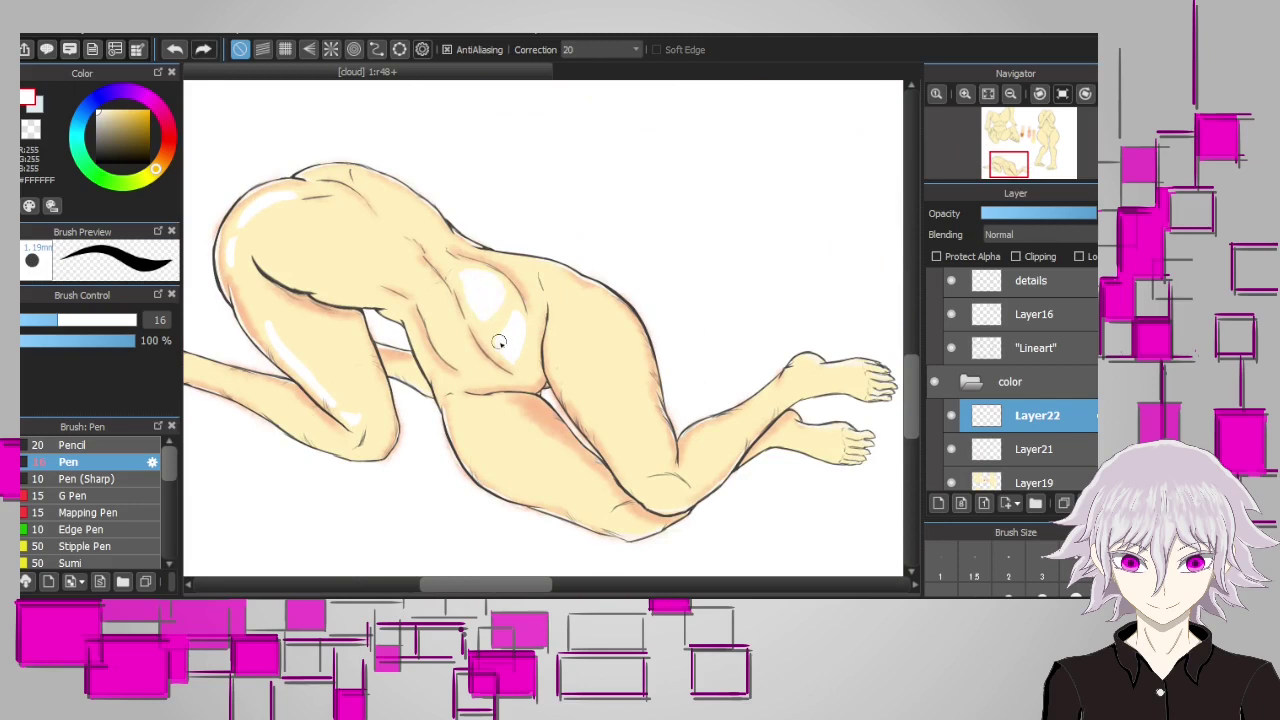
scroll(445, 345, "up", 1)
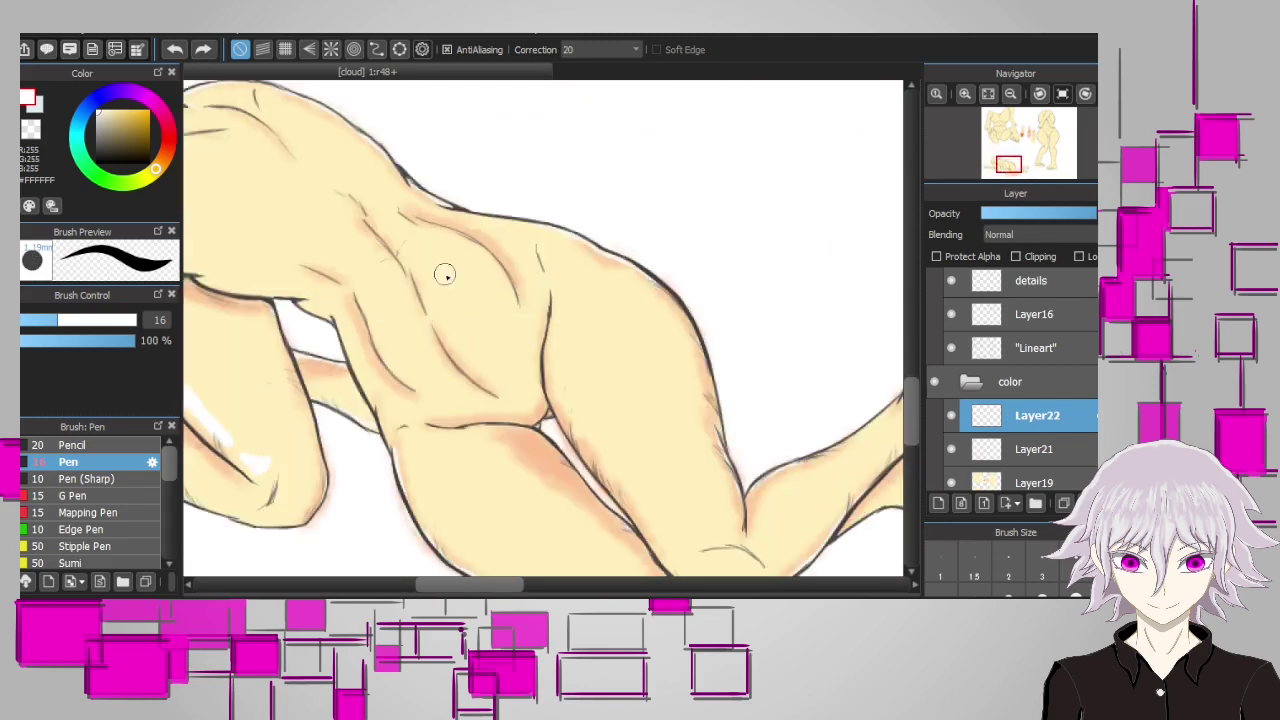
scroll(366, 282, "up", 1)
left_click_drag(366, 282, 432, 386)
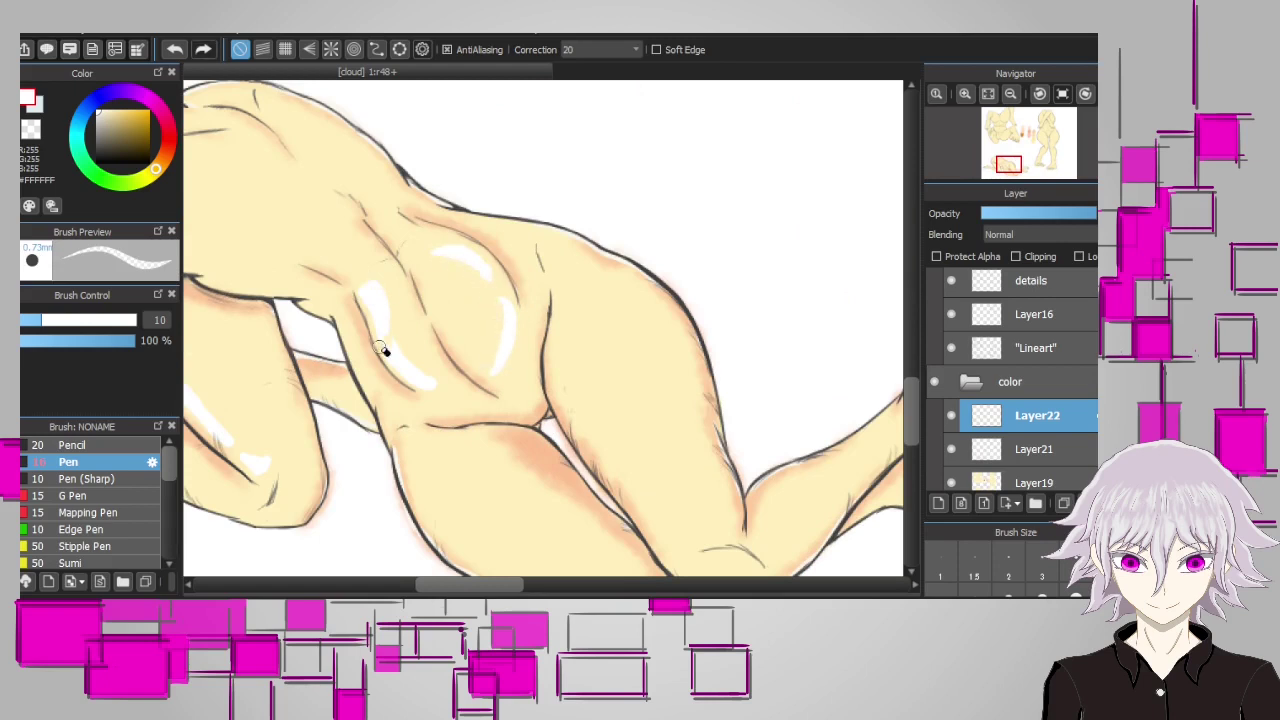
Reshape the lower curved torso highlight with a mesh transform of 4 columns and 4 rows
scroll(424, 390, "down", 2)
scroll(495, 285, "up", 2)
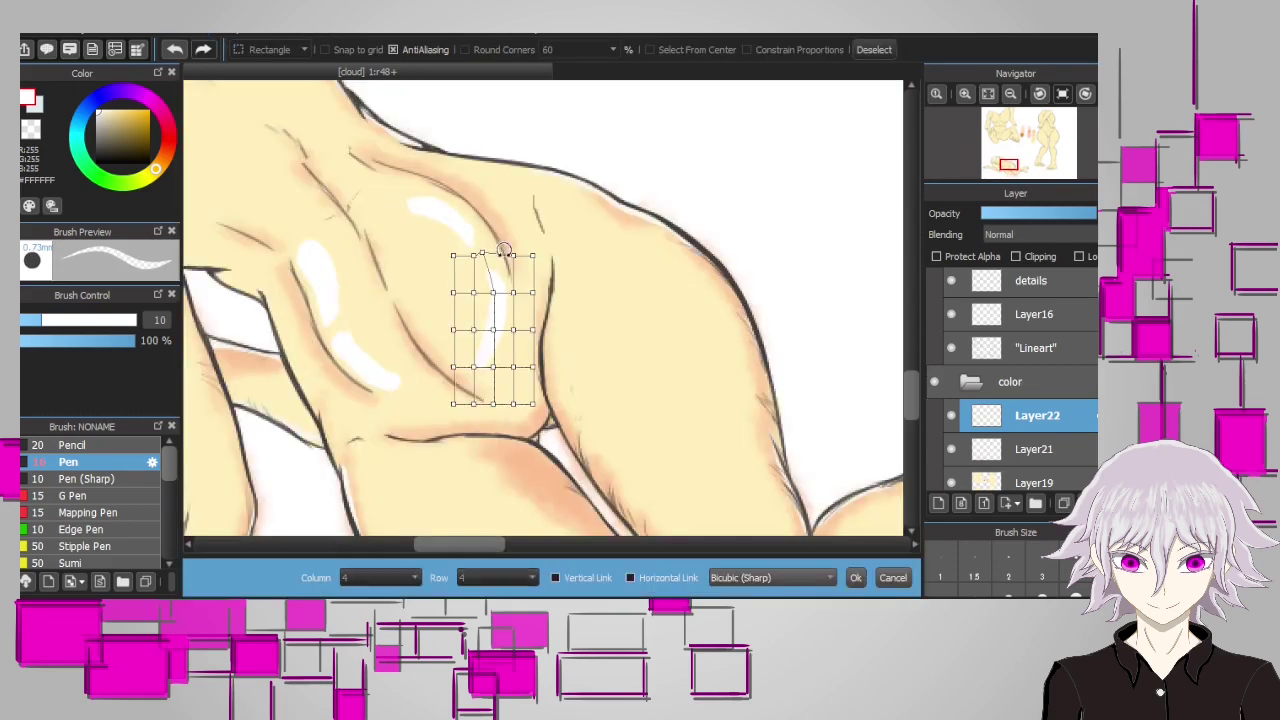
mouse_move(505, 250)
left_mouse_down()
mouse_move(475, 345)
mouse_move(500, 366)
left_mouse_up()
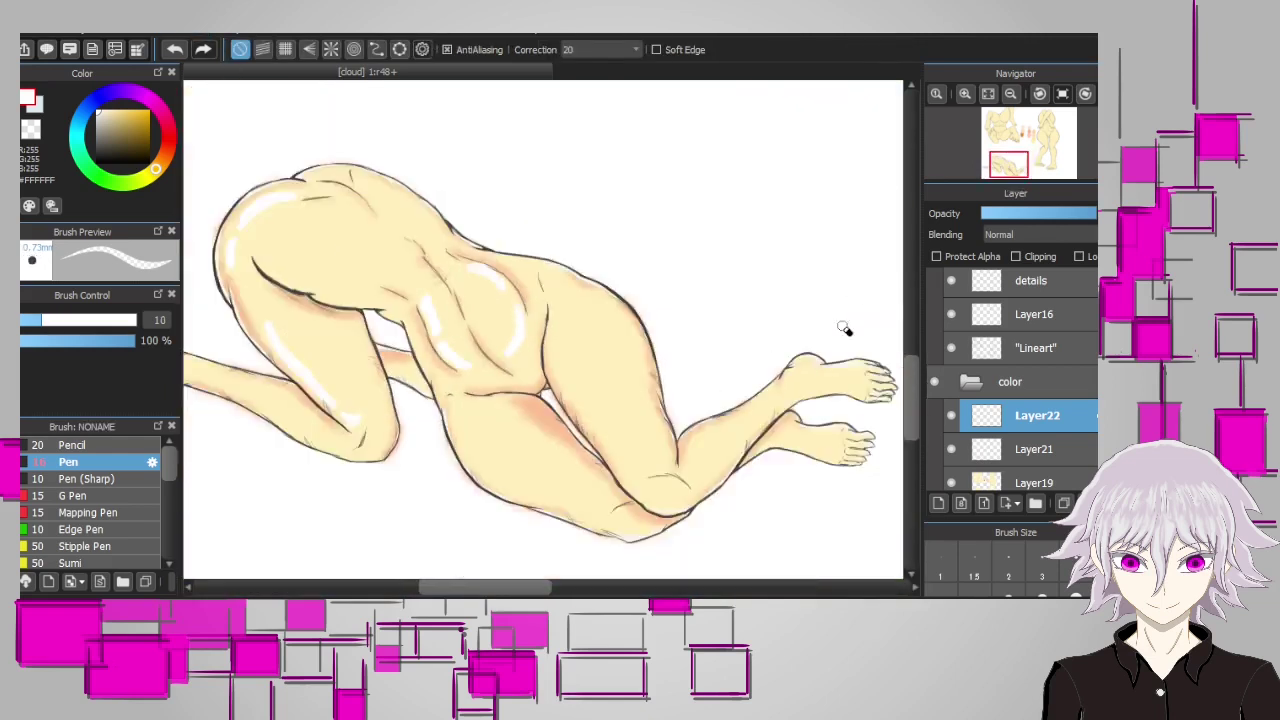
Paint white highlights along the lower edge of the near thigh and down the outer edge of the other thigh
scroll(378, 328, "up", 2)
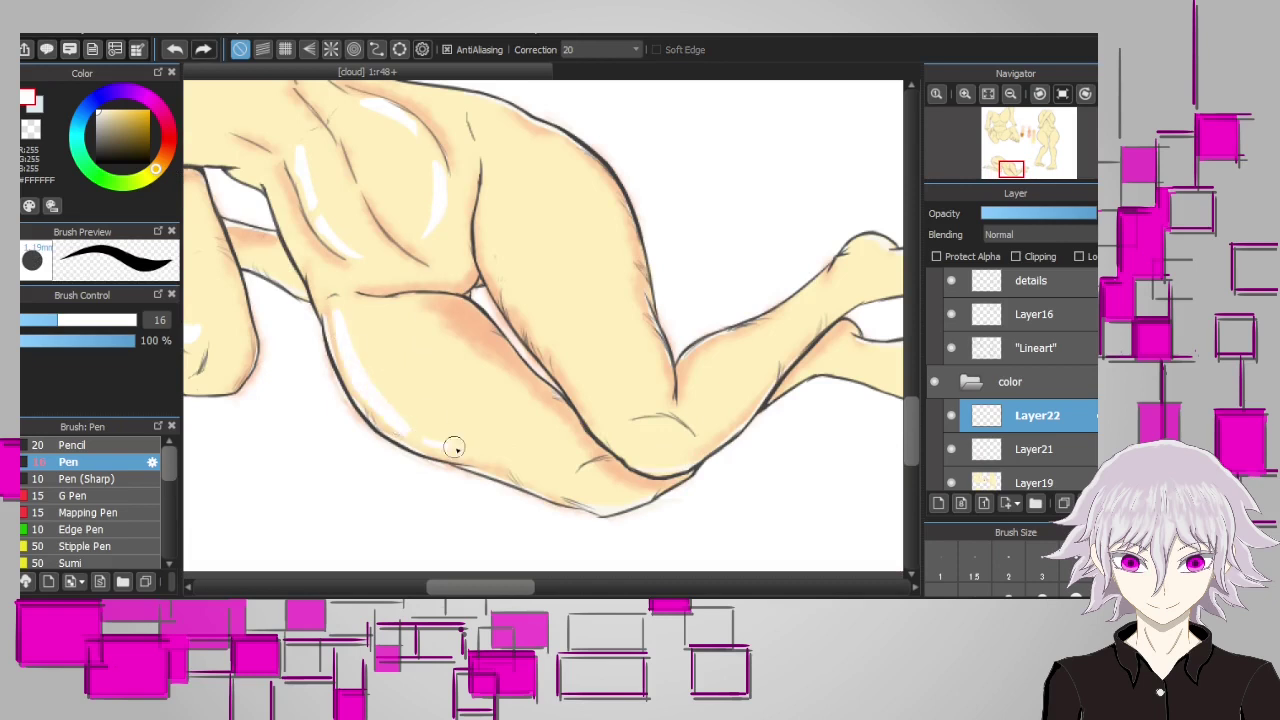
scroll(454, 447, "right", 3)
left_click_drag(471, 166, 553, 380)
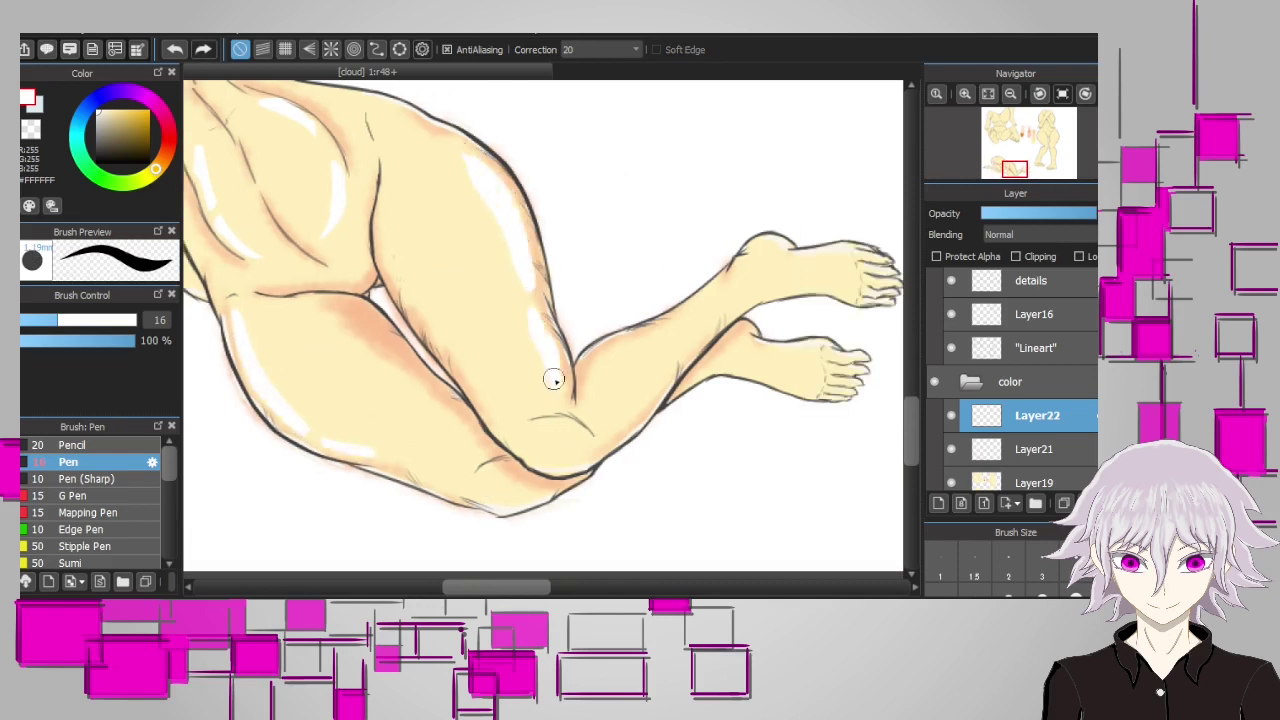
key("e")
key("b")
Add small white highlights to both raised feet and along the upper edge of the bent lower leg
scroll(623, 247, "right", 3)
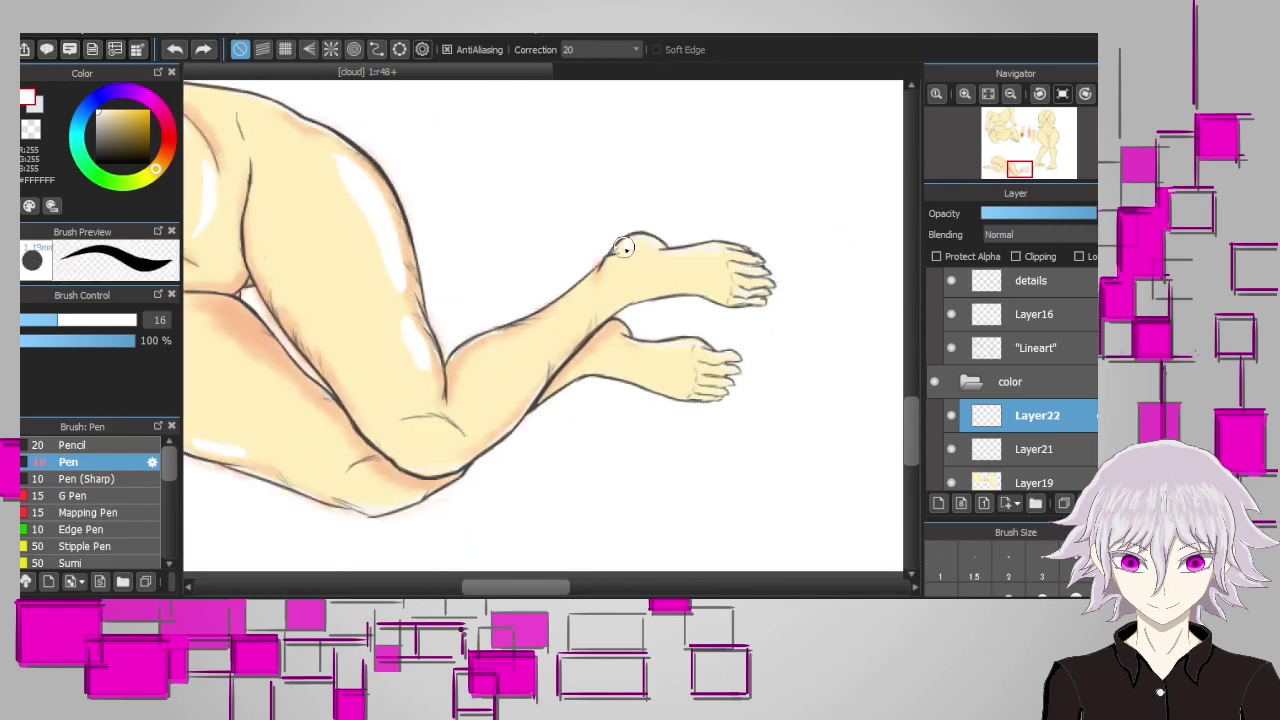
left_click_drag(678, 261, 651, 263)
mouse_move(680, 342)
left_mouse_down()
mouse_move(616, 329)
mouse_move(611, 374)
mouse_move(486, 349)
left_mouse_up()
key("ctrl+z")
key("e")
key("b")
left_click_drag(576, 304, 537, 333)
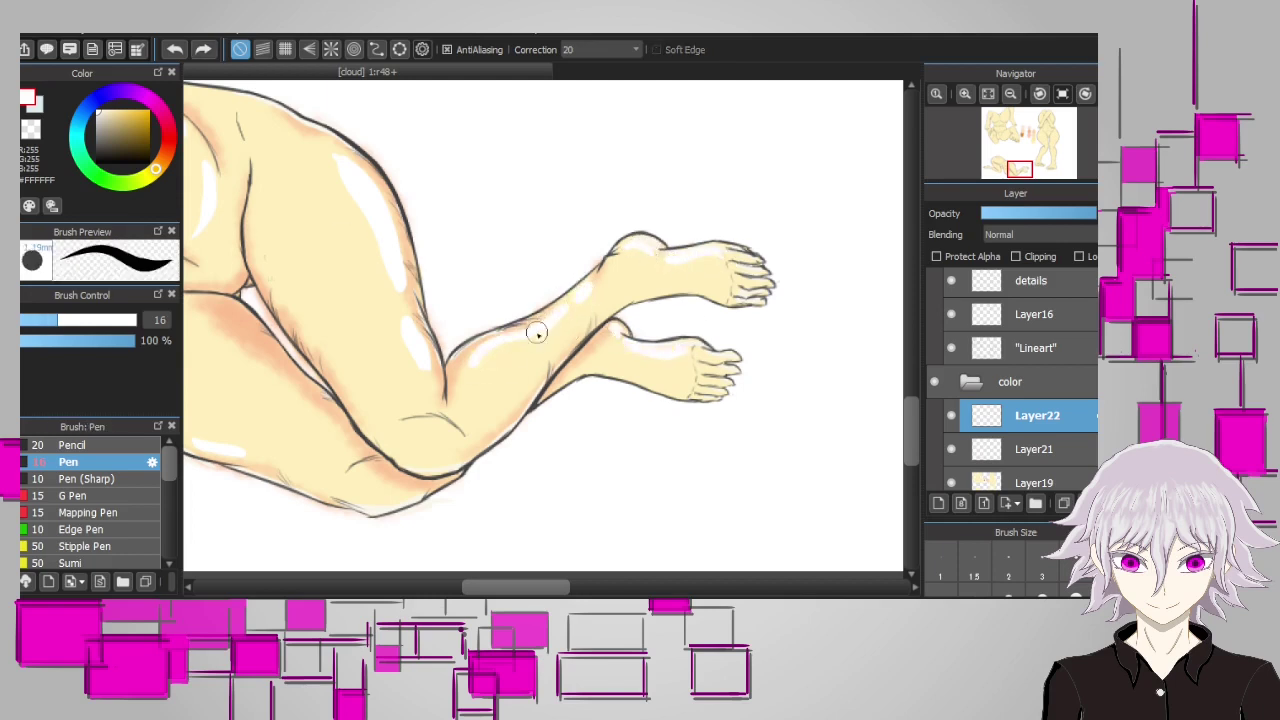
Examine the white highlights across the whole kneeling figure
scroll(503, 340, "down", 4)
key("e")
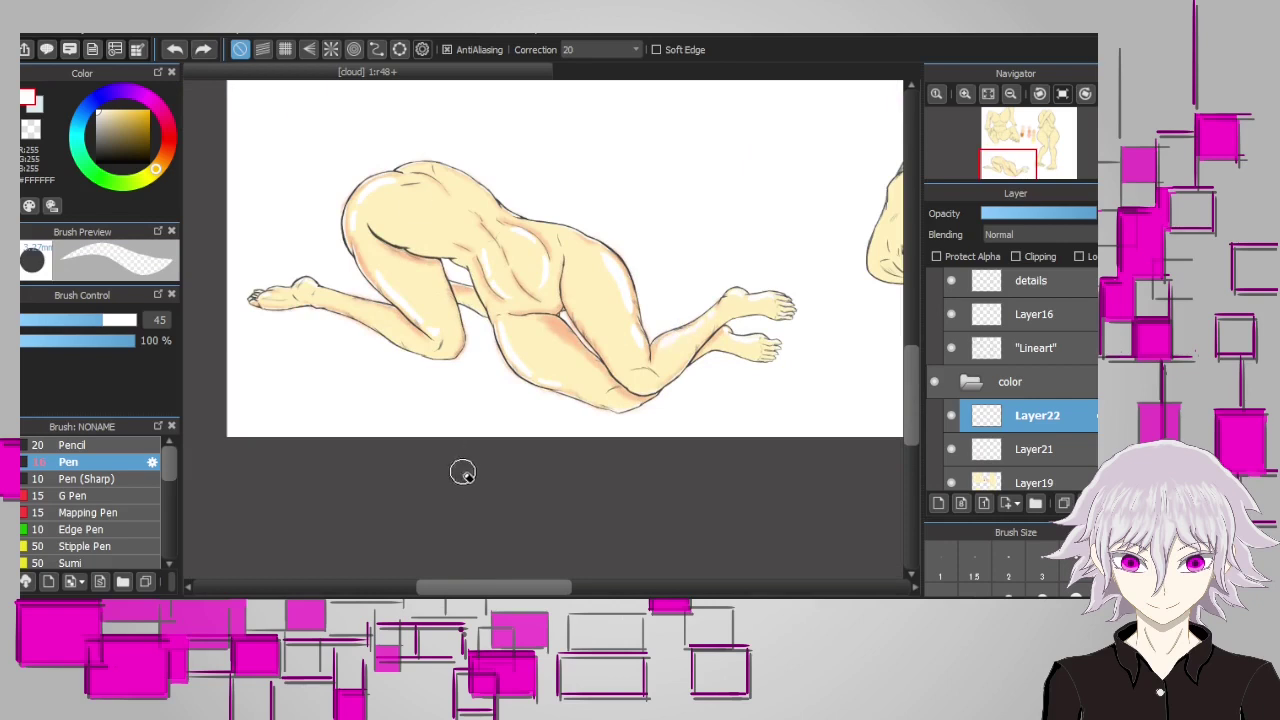
key("h")
key("h")
key("b")
scroll(530, 560, "up", 2)
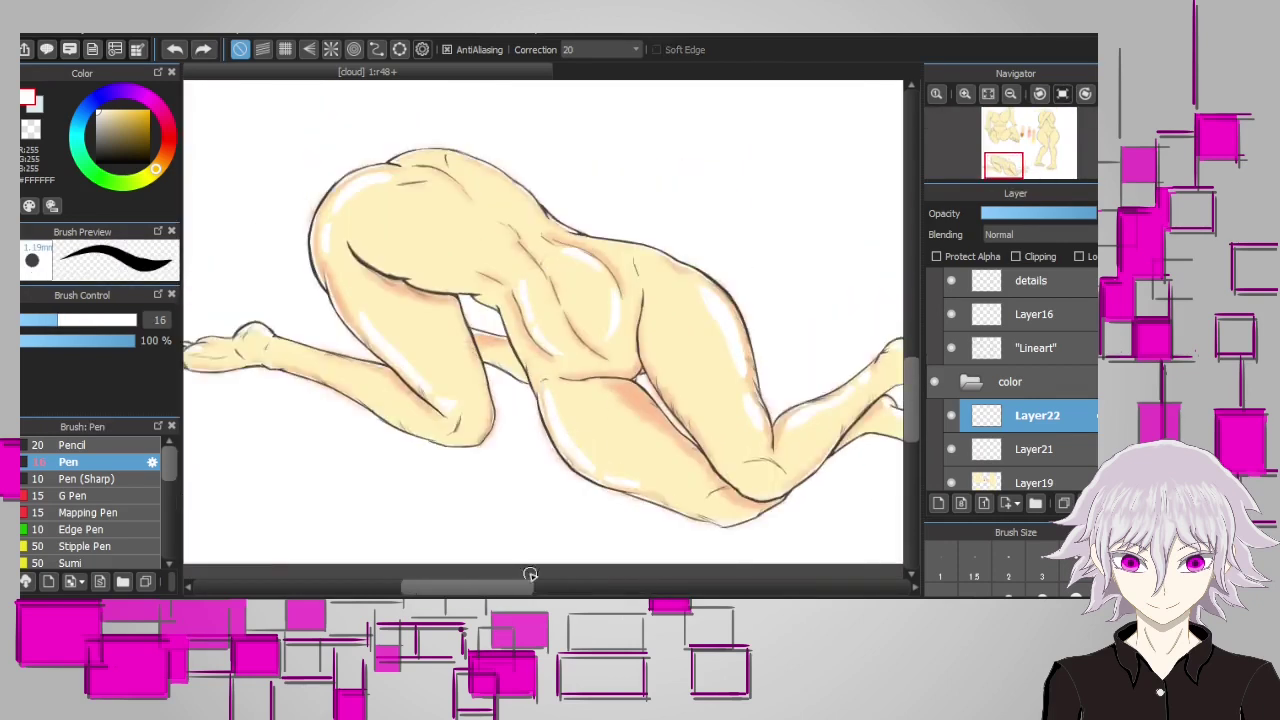
scroll(640, 460, "down", 2)
scroll(686, 357, "up", 3)
scroll(679, 542, "down", 3)
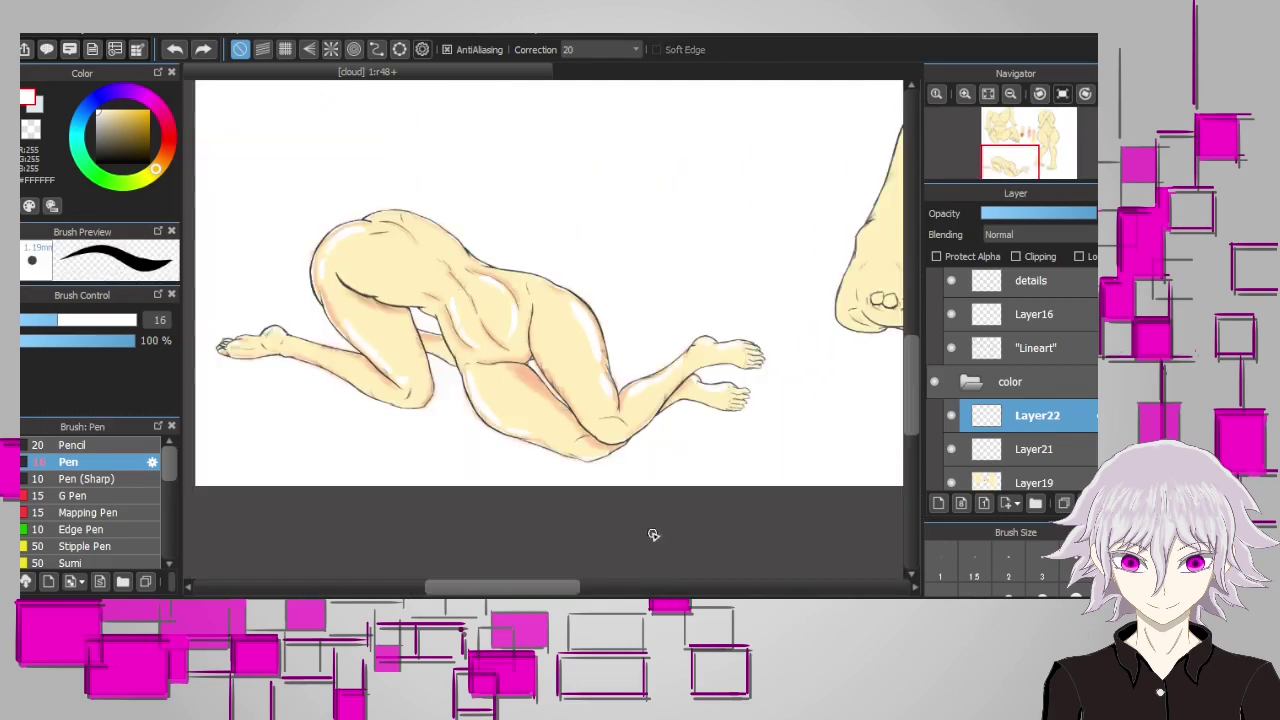
left_click_drag(551, 235, 686, 198)
left_click_drag(628, 116, 698, 98)
left_click_drag(488, 155, 567, 128)
key("ctrl+z")
key("ctrl+z")
key("ctrl+z")
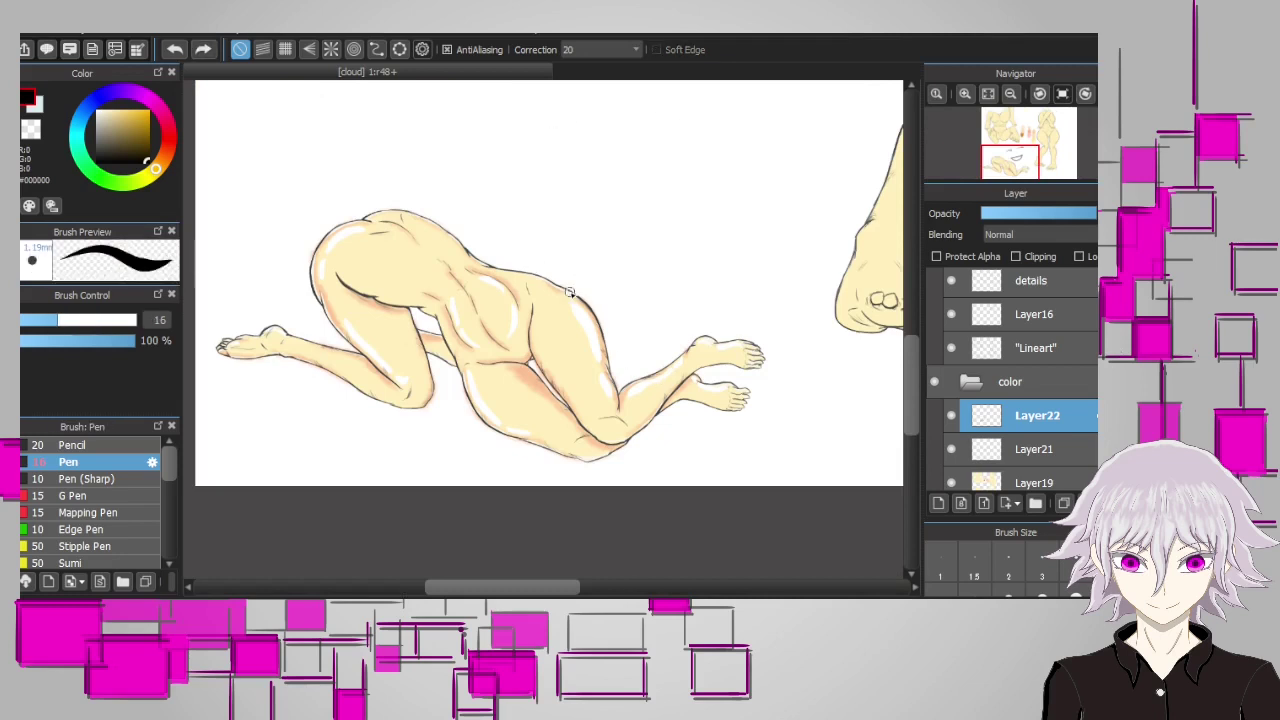
Shade the standing figure's inner thighs and legs in soft salmon #FBB98D on Layer21 with the Cloud 2 brush at size 19
scroll(544, 369, "up", 2)
scroll(544, 369, "down", 3)
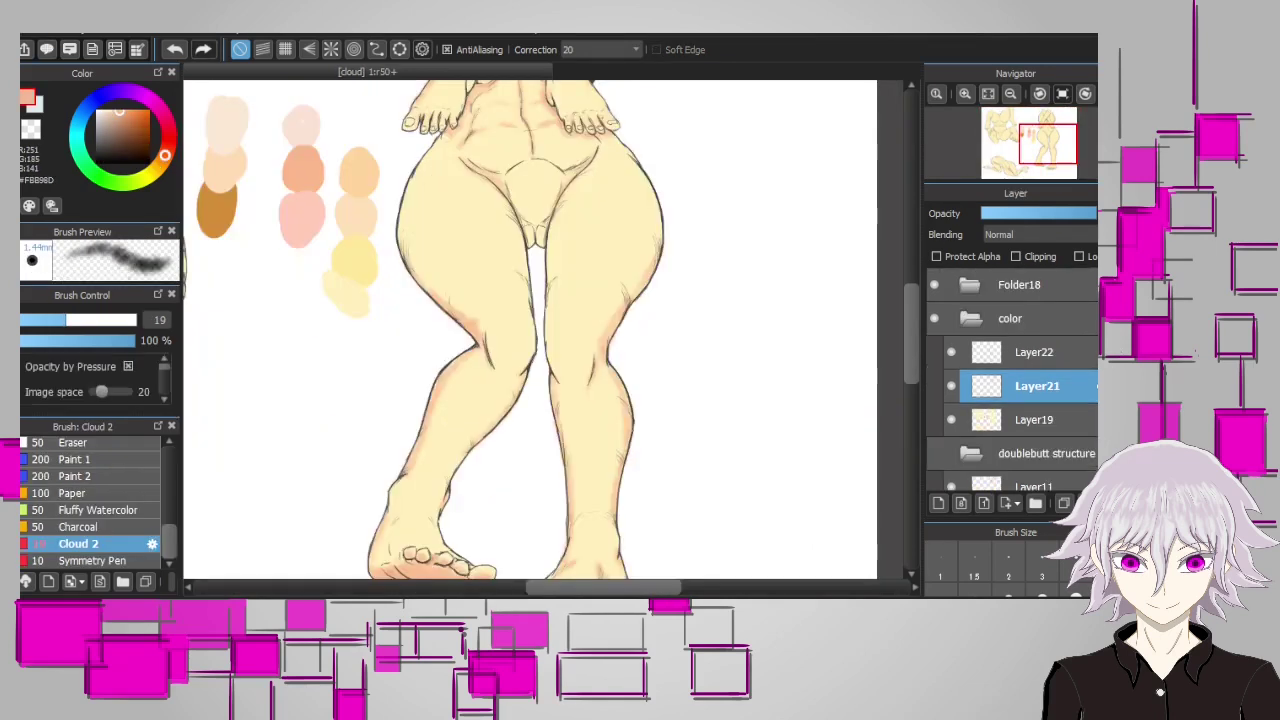
scroll(465, 375, "up", 1)
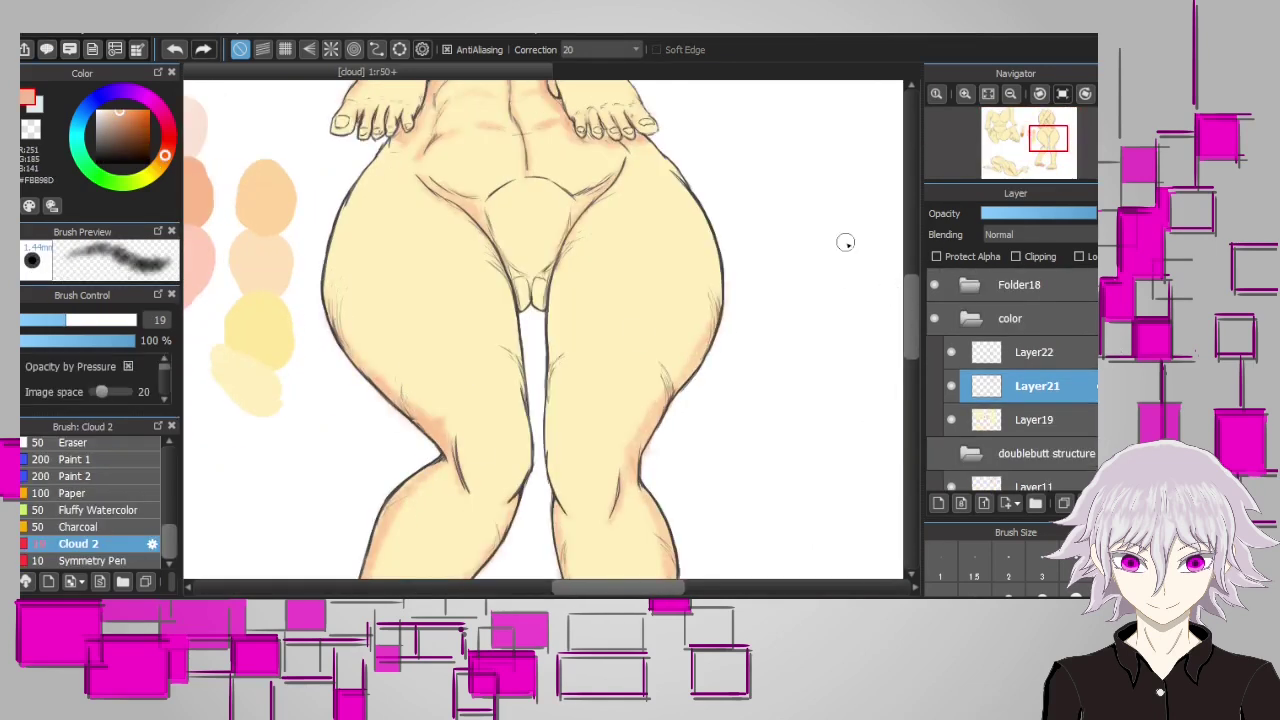
scroll(600, 386, "down", 1)
scroll(637, 501, "down", 1)
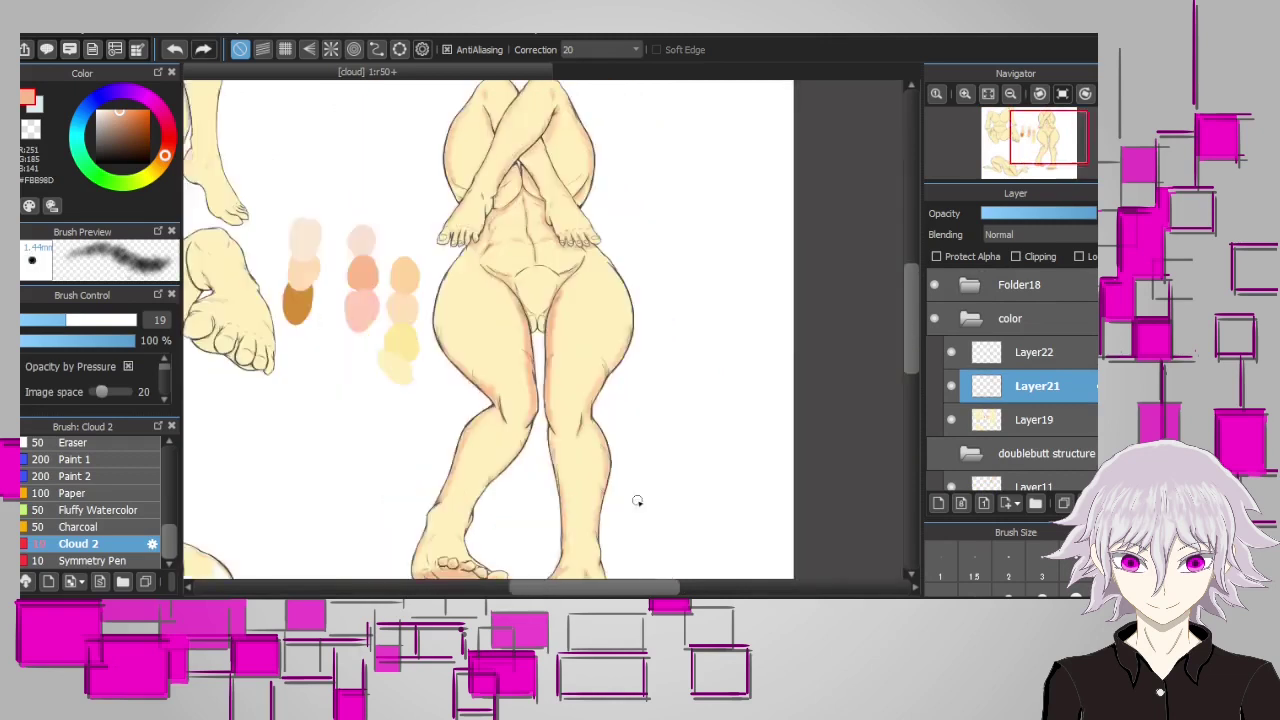
scroll(637, 501, "up", 2)
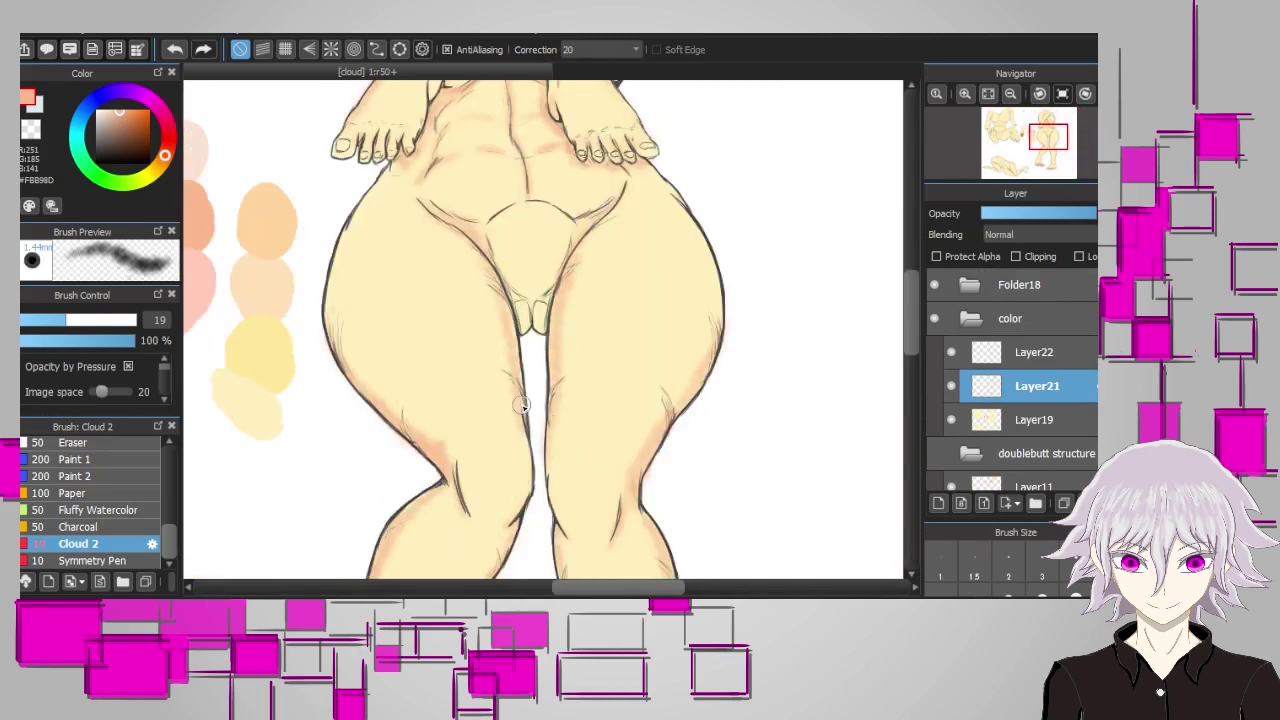
scroll(503, 206, "down", 2)
scroll(740, 210, "down", 1)
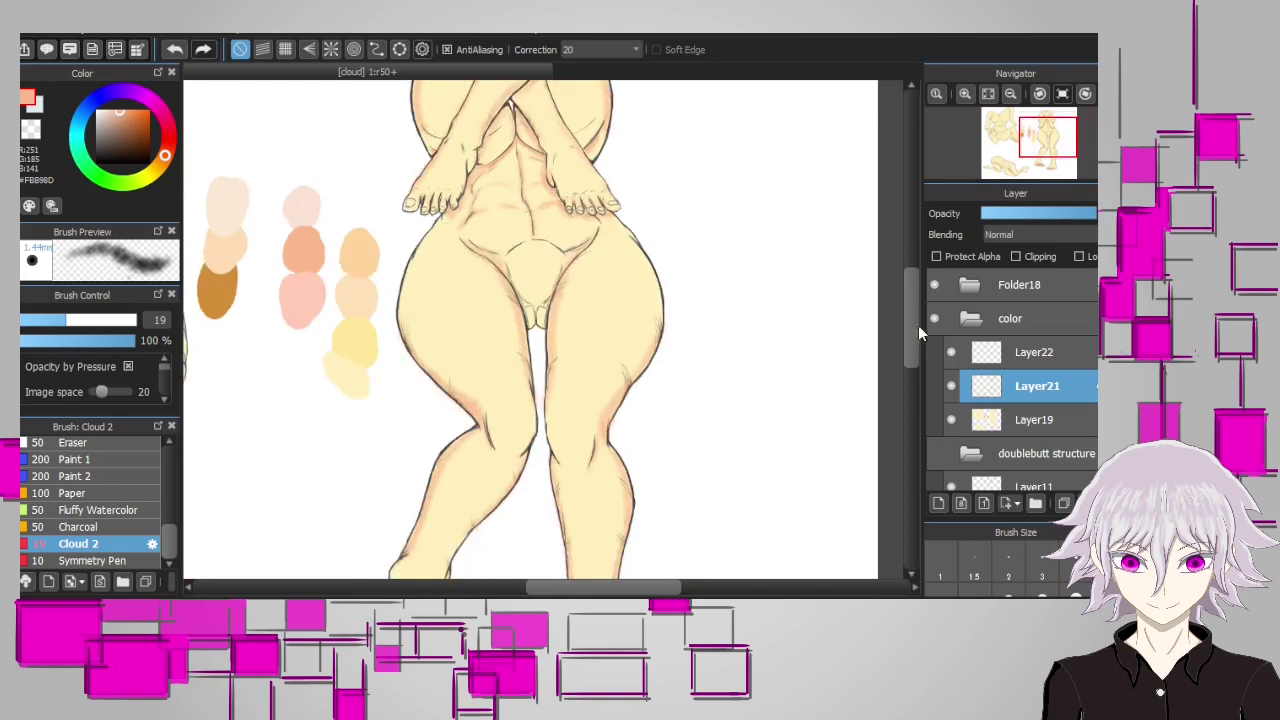
Add small salmon shading touches to the standing figure's thigh and ankle, and a near-white swatch below the yellow palette colours
key("h")
key("h")
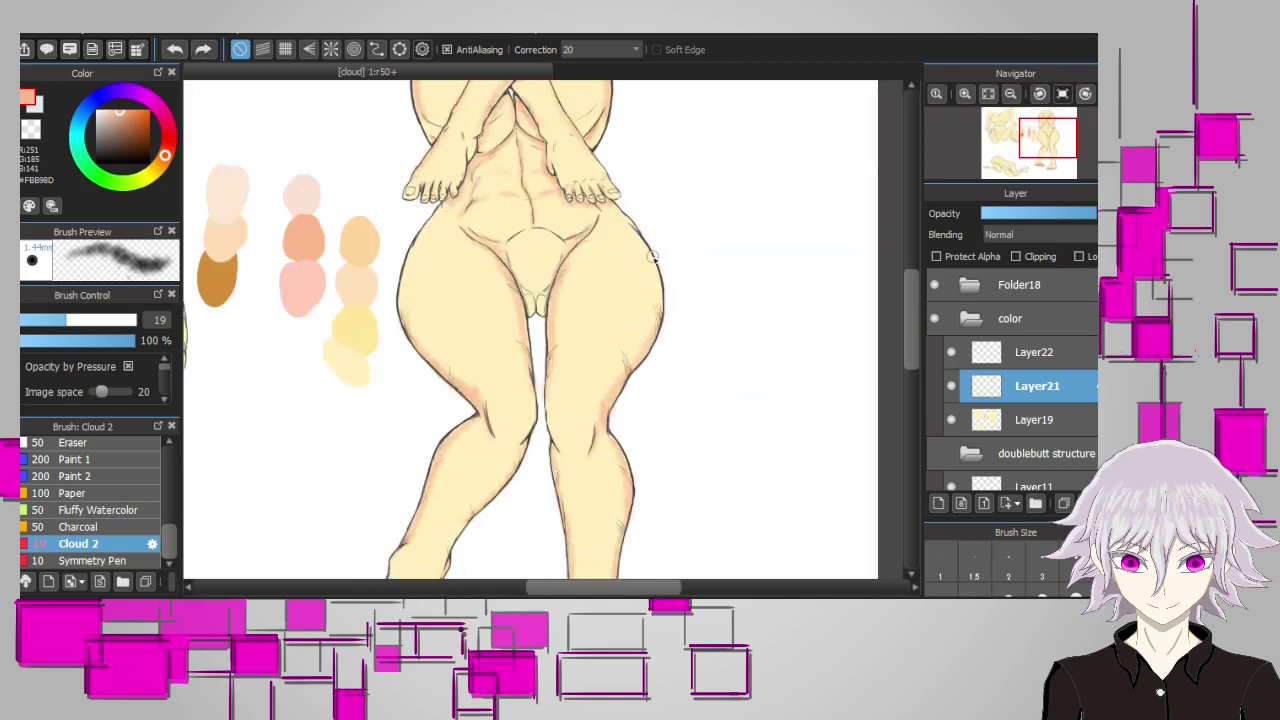
scroll(653, 257, "left", 2)
scroll(571, 506, "down", 2)
scroll(600, 560, "up", 2)
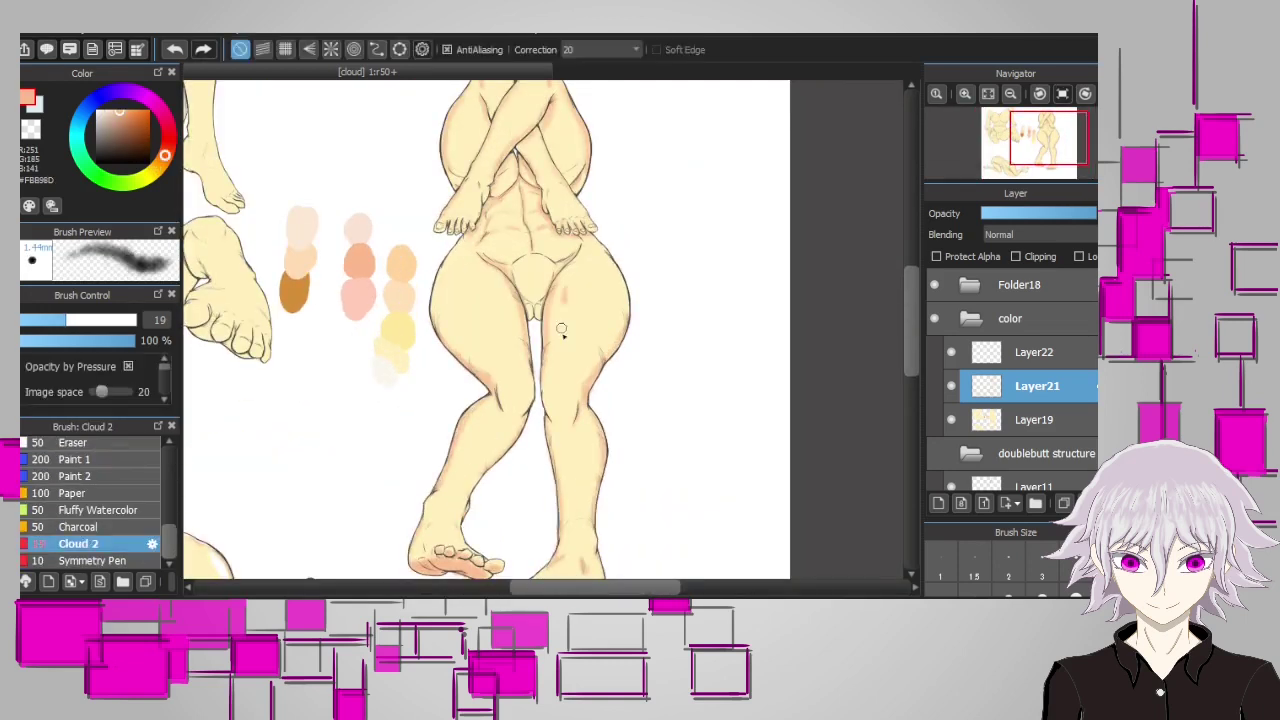
Hand-letter the palette labels "Sombra.1", "Piel.1" and "brillo.1" in dark grey #3D3D3D with arrows to their swatches using the Pen
scroll(562, 333, "down", 2)
key("p")
scroll(337, 143, "up", 2)
left_click_drag(437, 145, 505, 157)
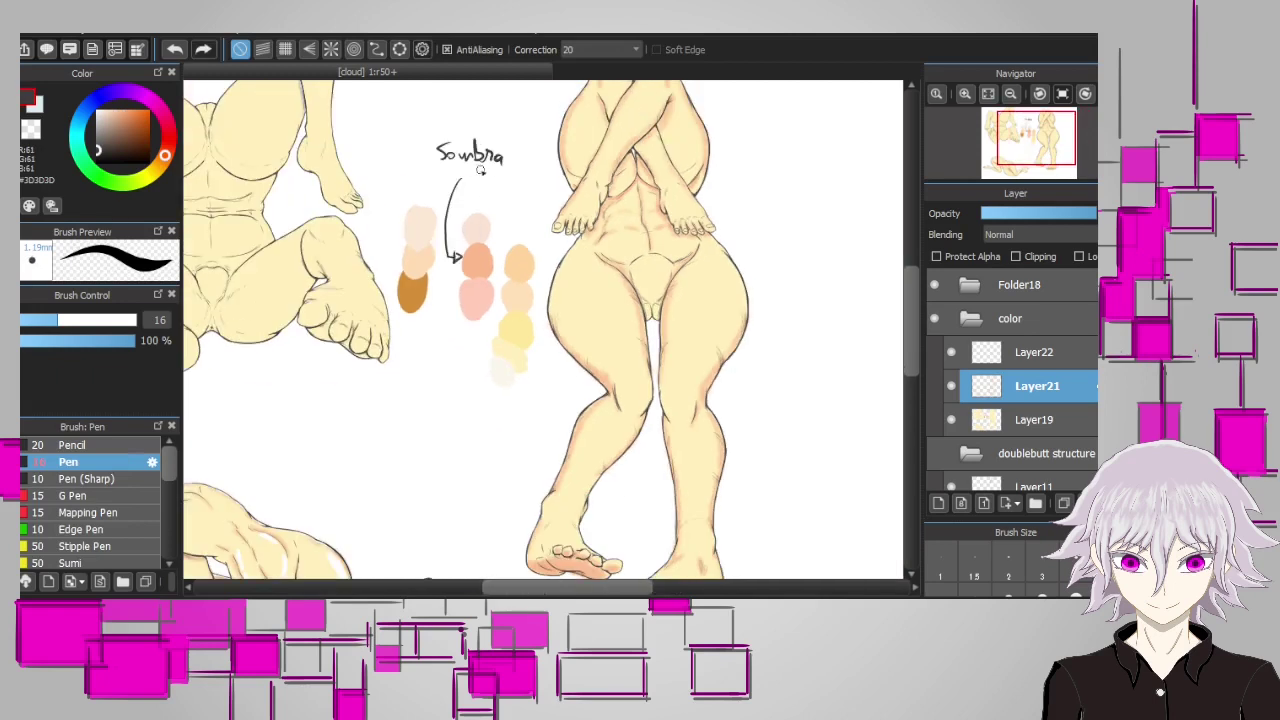
key("ctrl+z")
left_click_drag(395, 392, 430, 400)
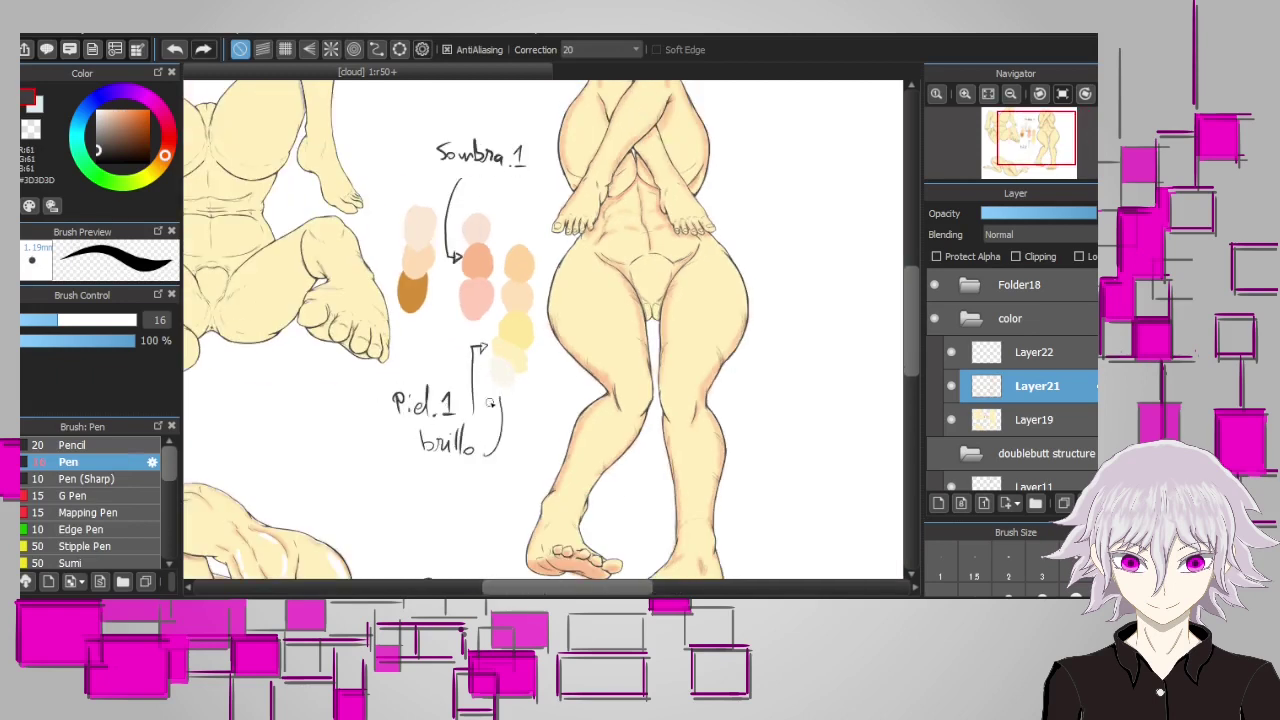
key("ctrl+z")
left_click_drag(506, 450, 505, 402)
Draw curved highlight bands across the standing figure's thighs in near-white #FBF7EC with the Pen at size 10.9
left_click_drag(475, 283, 355, 283)
left_click(355, 283, "alt")
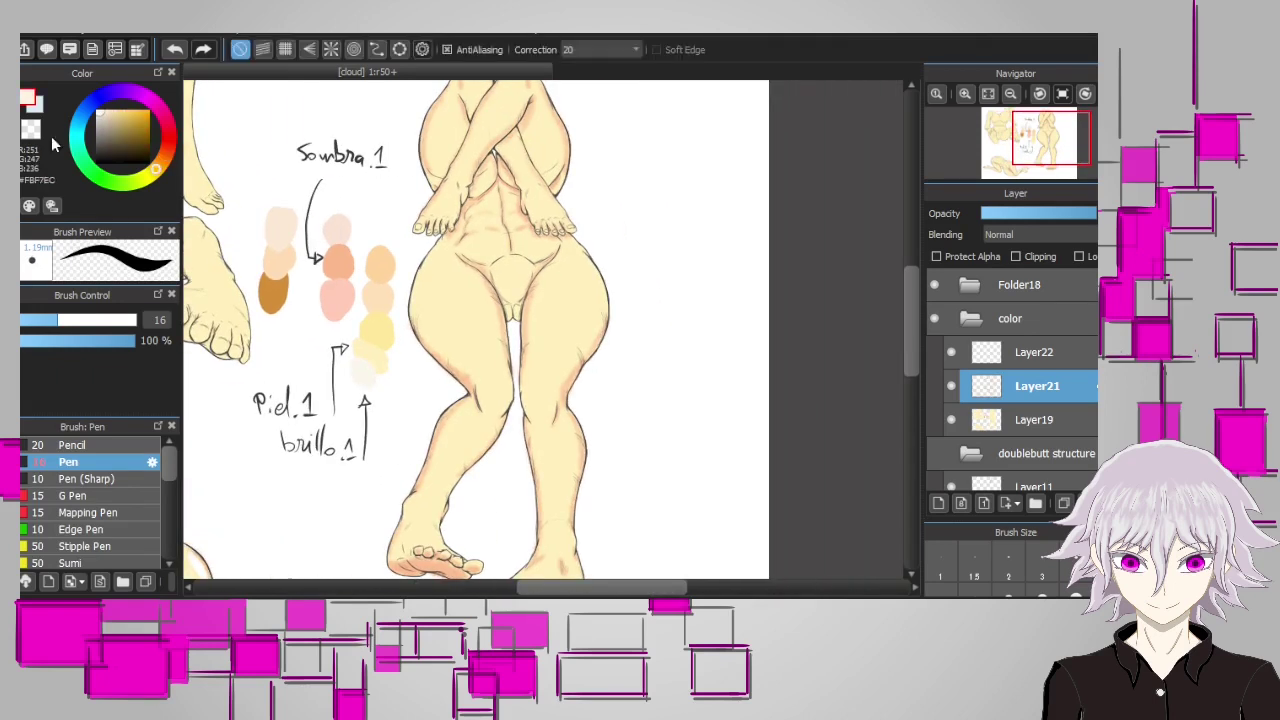
key("bracketleft")
scroll(614, 357, "up", 3)
scroll(418, 325, "down", 2)
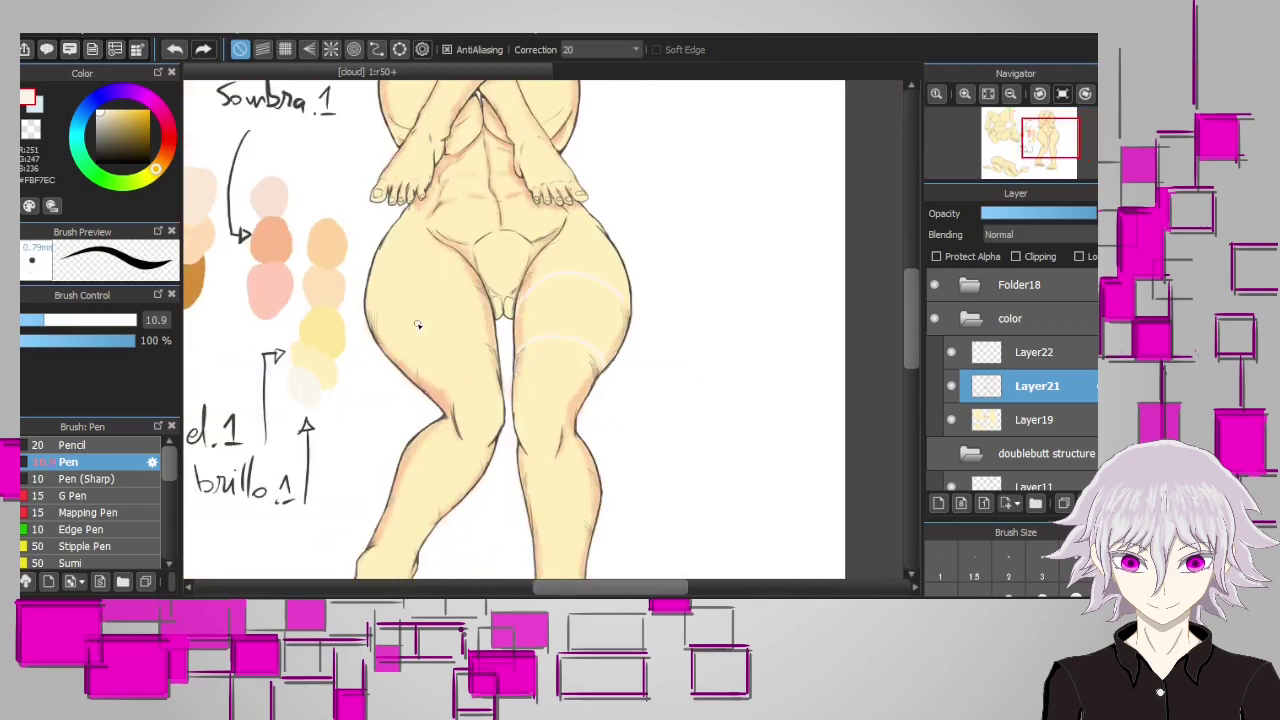
scroll(467, 352, "down", 2)
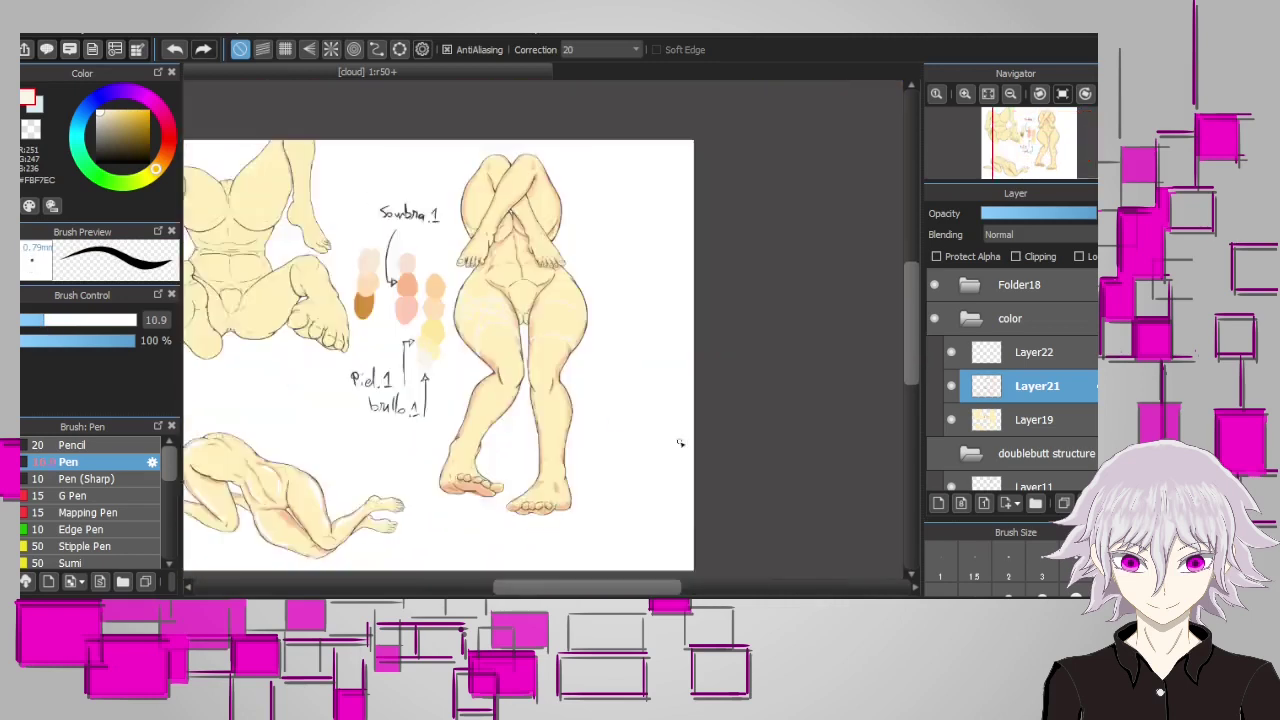
Add thin near-white #FBF7EC highlights along the standing figure's knee and inner-leg contours on Layer21 with the Pen at size 10.9
scroll(663, 334, "up", 5)
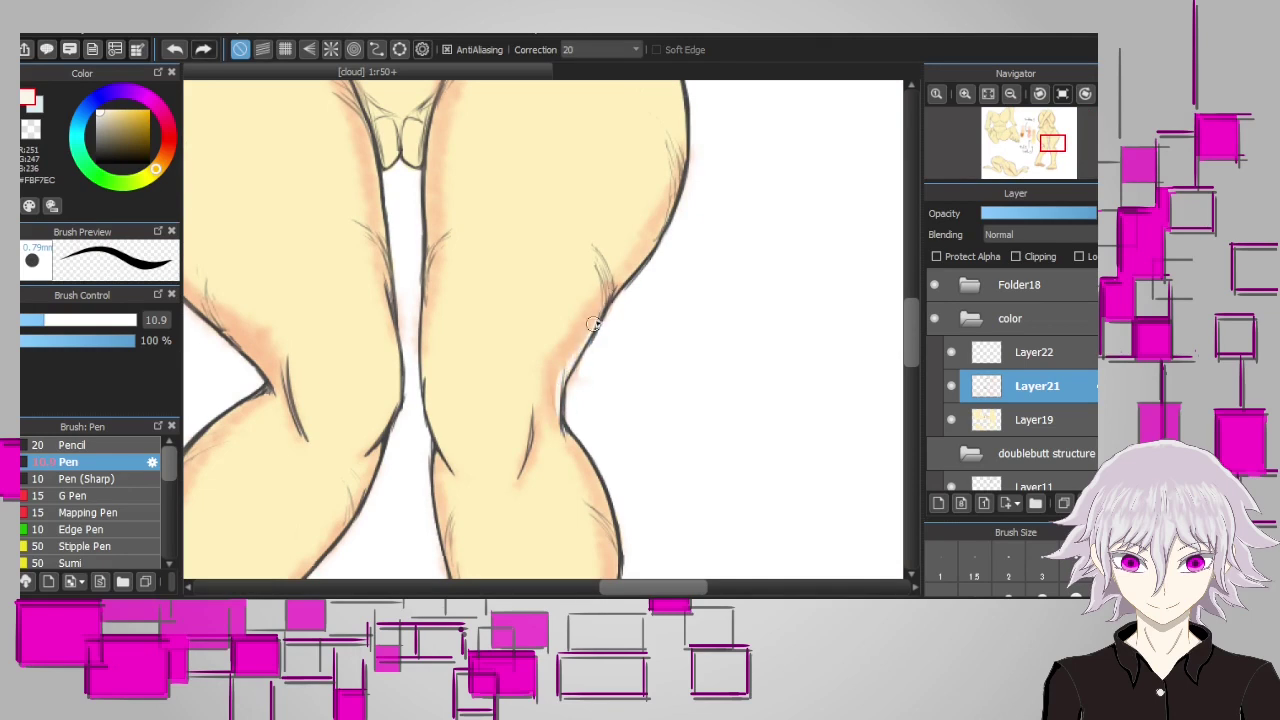
scroll(593, 323, "down", 2)
scroll(530, 290, "up", 2)
scroll(466, 260, "down", 1)
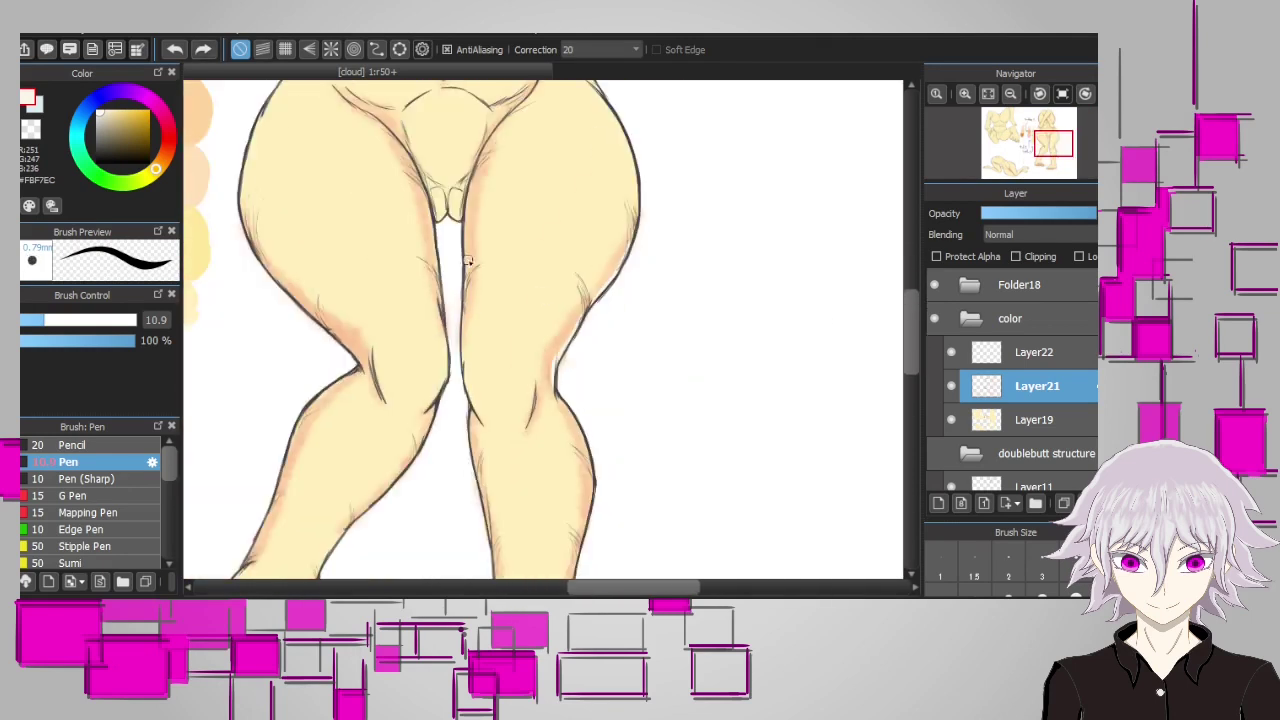
scroll(466, 260, "down", 2)
scroll(470, 233, "up", 2)
left_click_drag(466, 308, 466, 180)
scroll(469, 214, "down", 3)
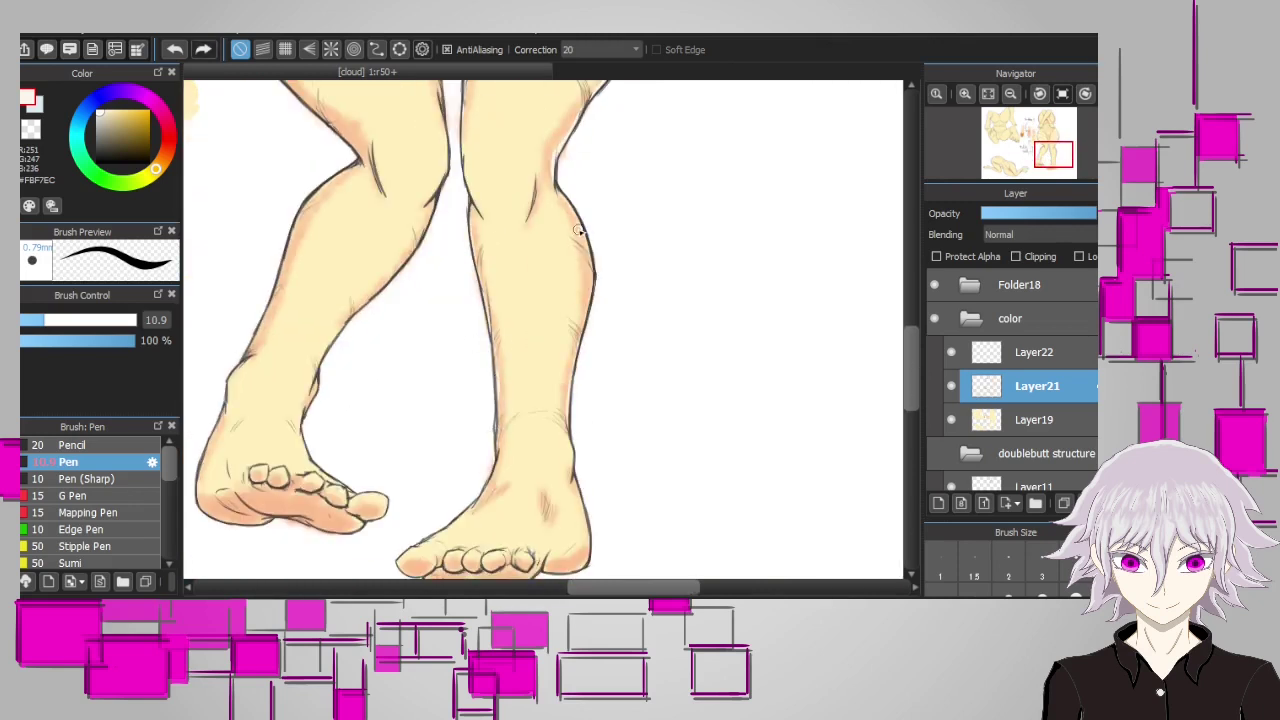
Add thin near-white highlights along the edges of the standing figure's shins, ankles and feet
scroll(577, 231, "down", 2)
scroll(543, 477, "up", 2)
scroll(471, 391, "down", 2)
left_click_drag(471, 391, 648, 398)
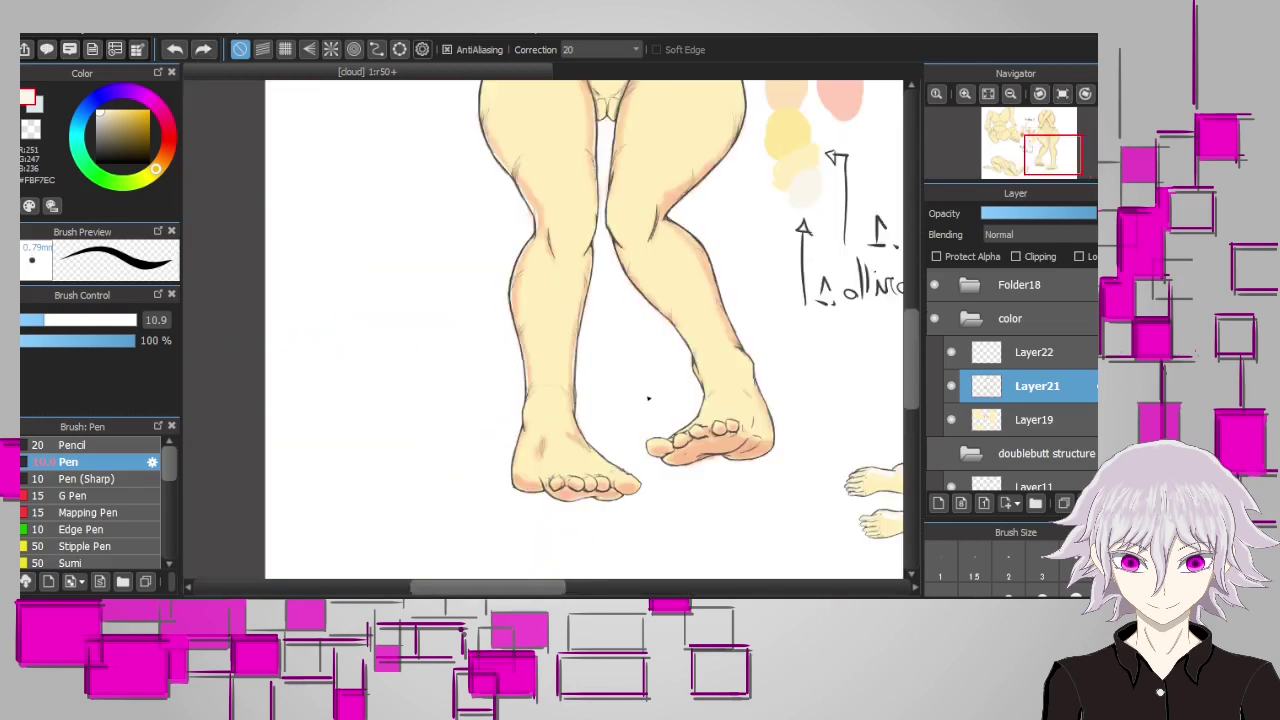
scroll(849, 380, "up", 4)
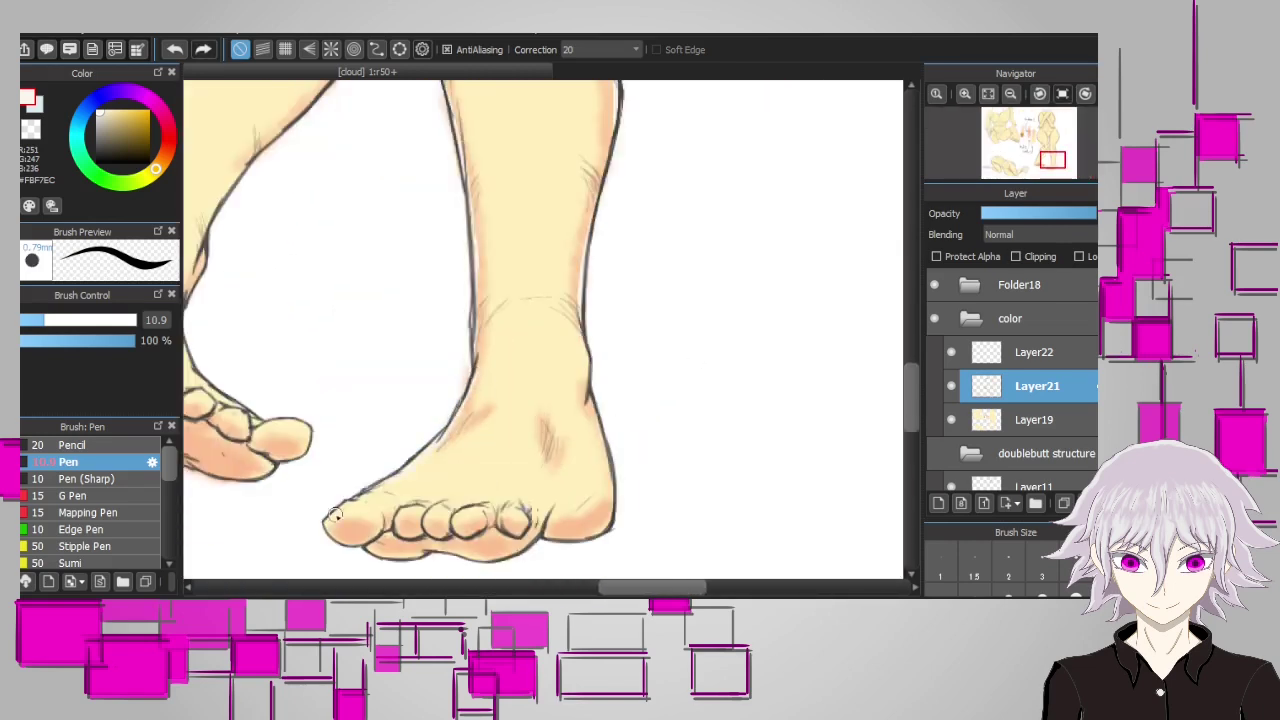
scroll(594, 405, "down", 2)
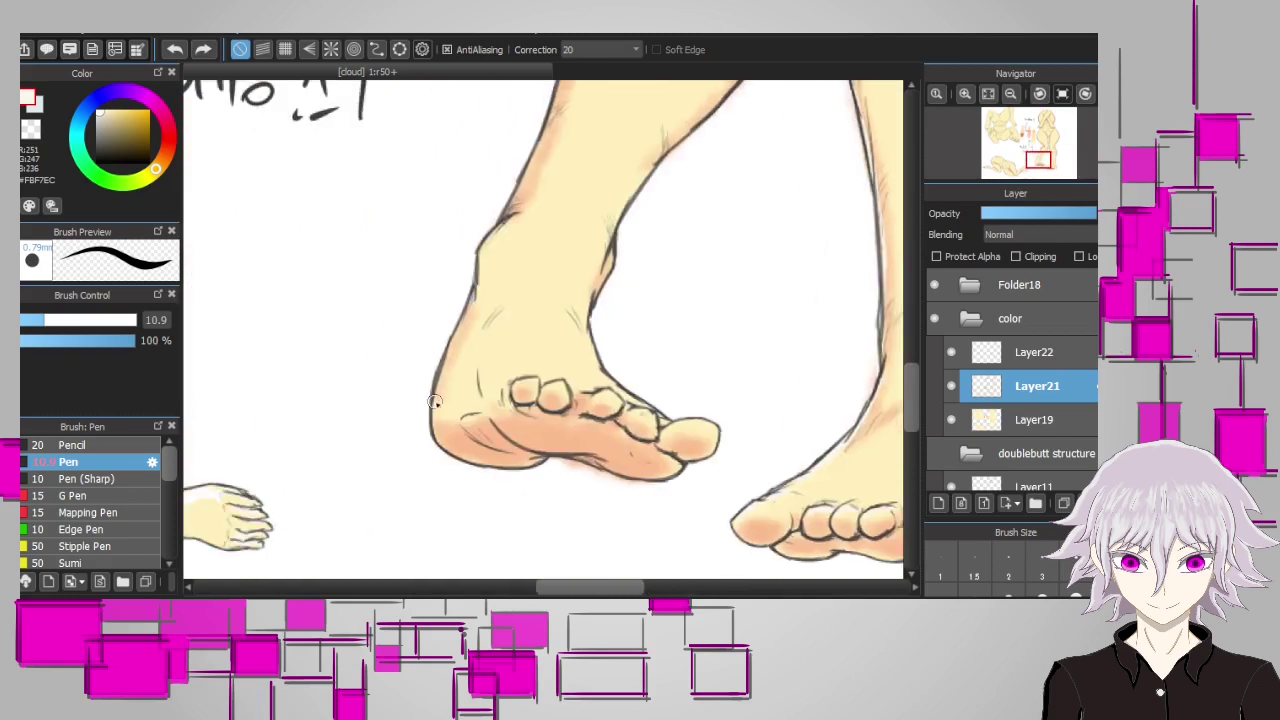
scroll(457, 517, "up", 2)
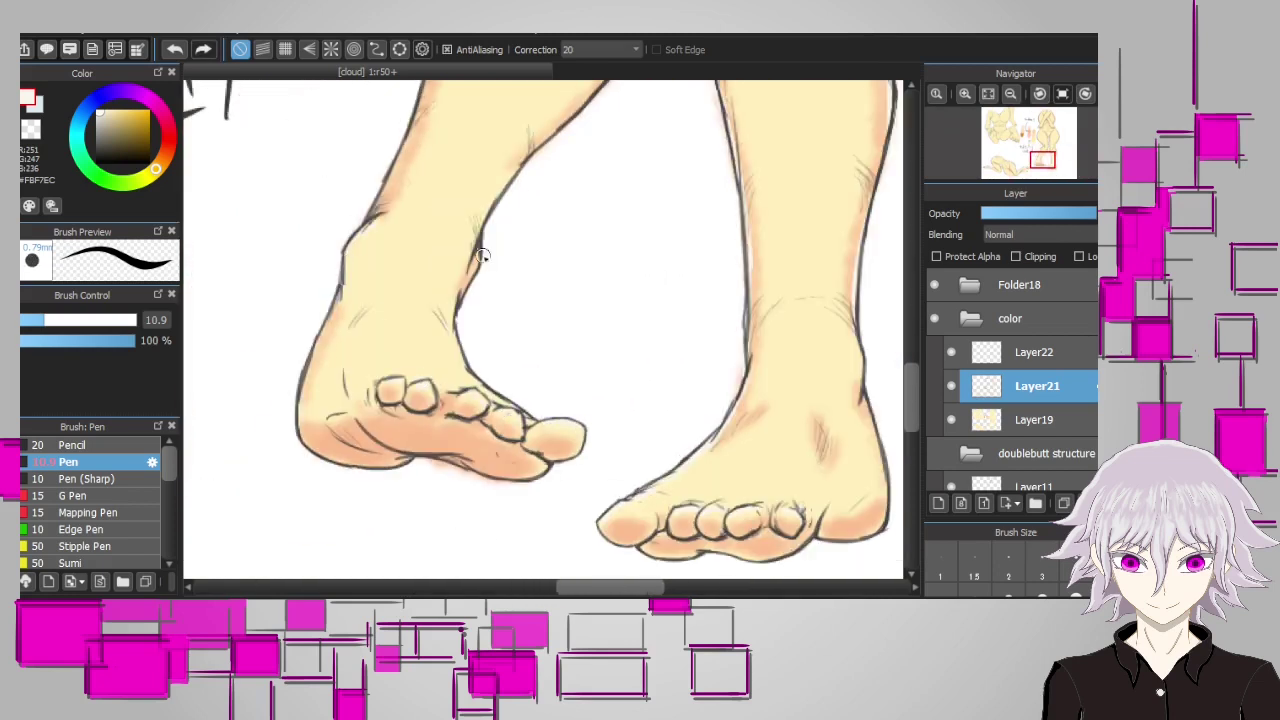
Highlight the standing figure's calves, backs of the knees and thigh edges with thin near-white Pen strokes
scroll(447, 487, "up", 2)
scroll(470, 468, "up", 5)
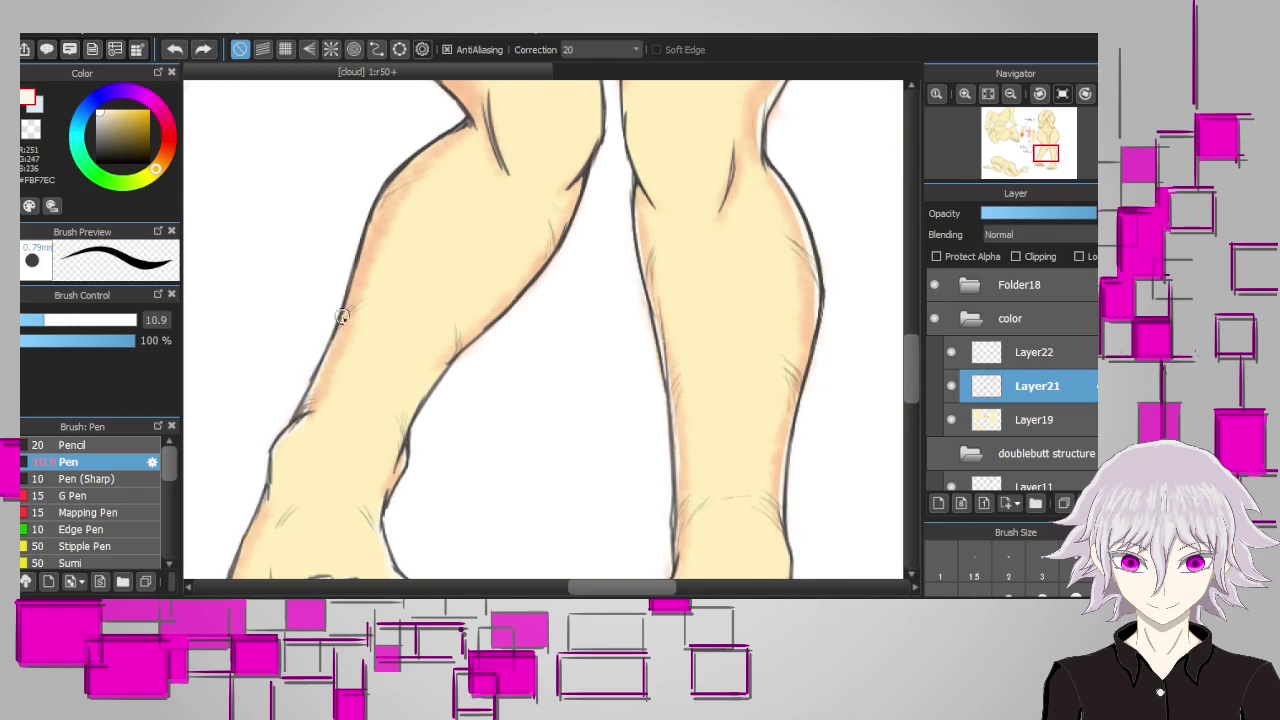
scroll(583, 378, "up", 2)
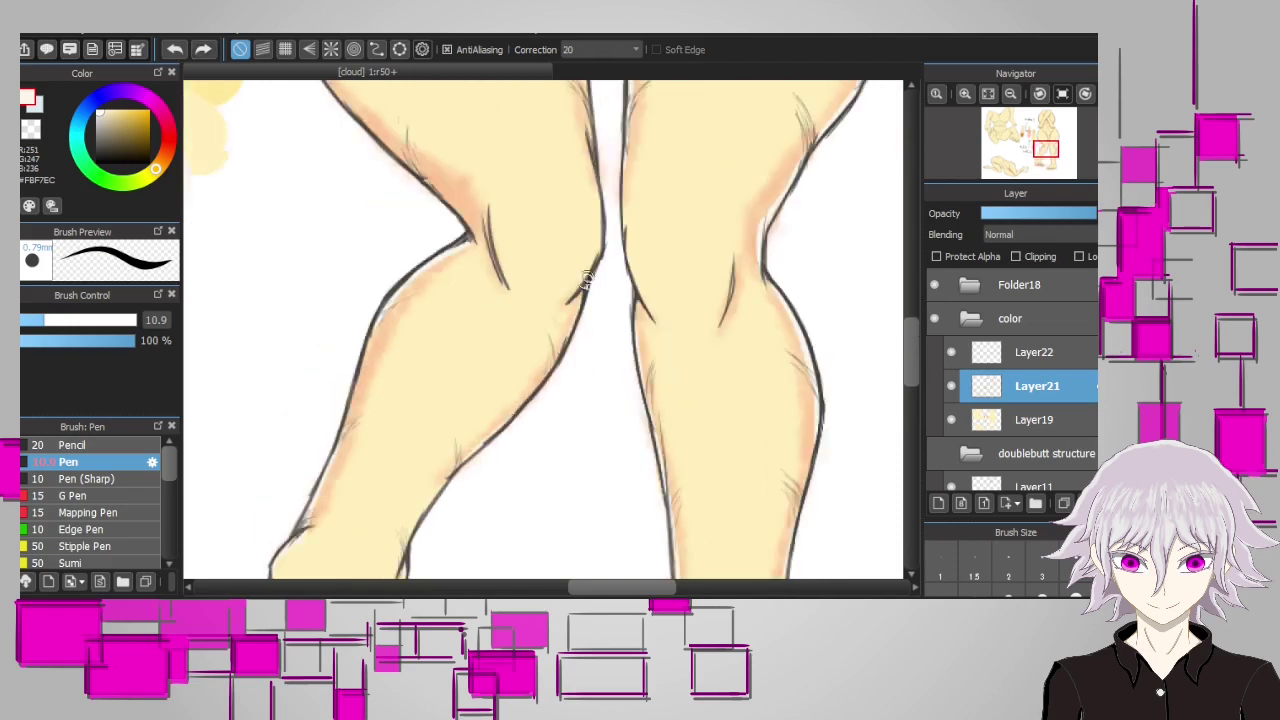
scroll(586, 280, "up", 4)
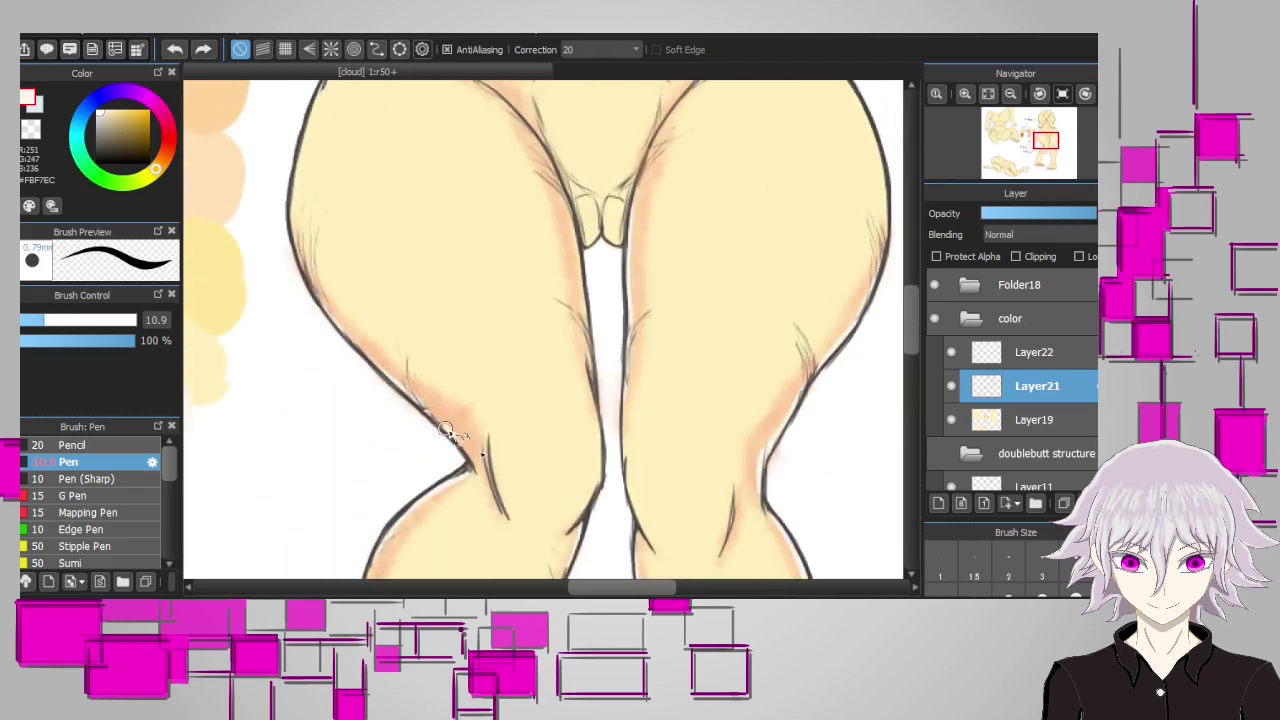
scroll(867, 345, "up", 1)
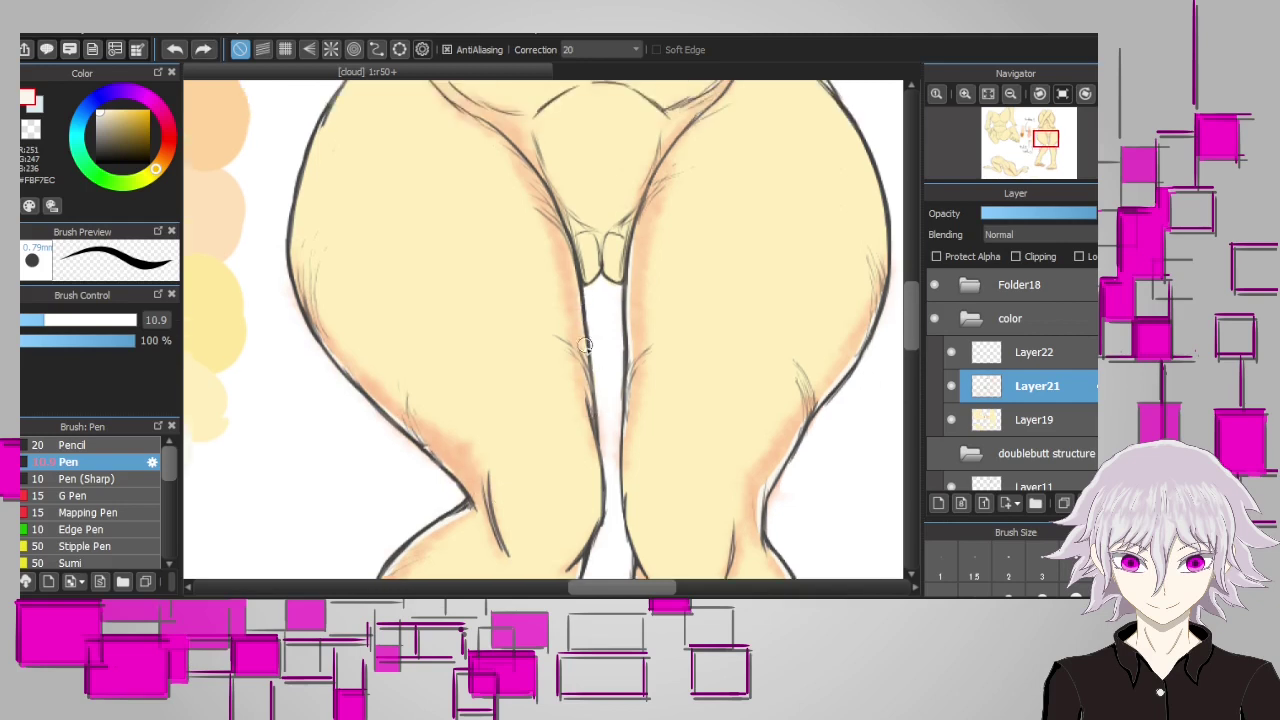
scroll(882, 279, "down", 2)
scroll(882, 279, "down", 2)
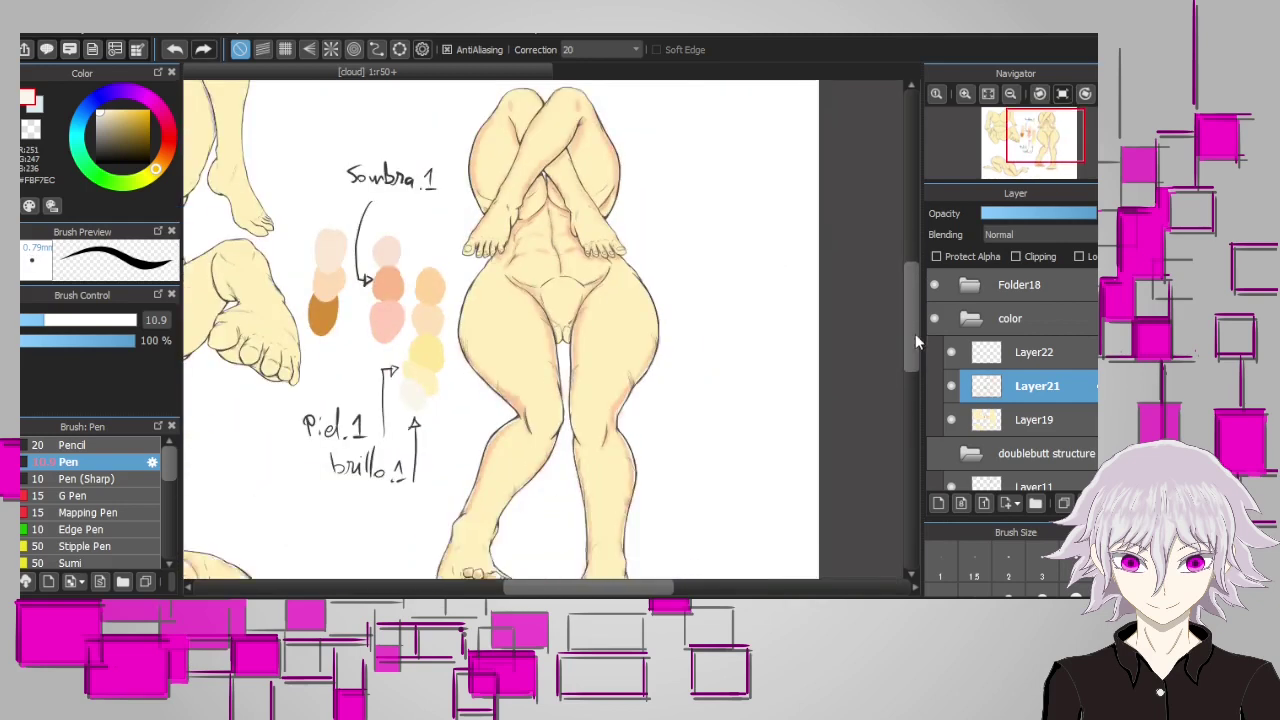
Check the figure mirrored, and add near-white highlights along the outer contours of the hips
key("h")
key("h")
scroll(783, 343, "up", 3)
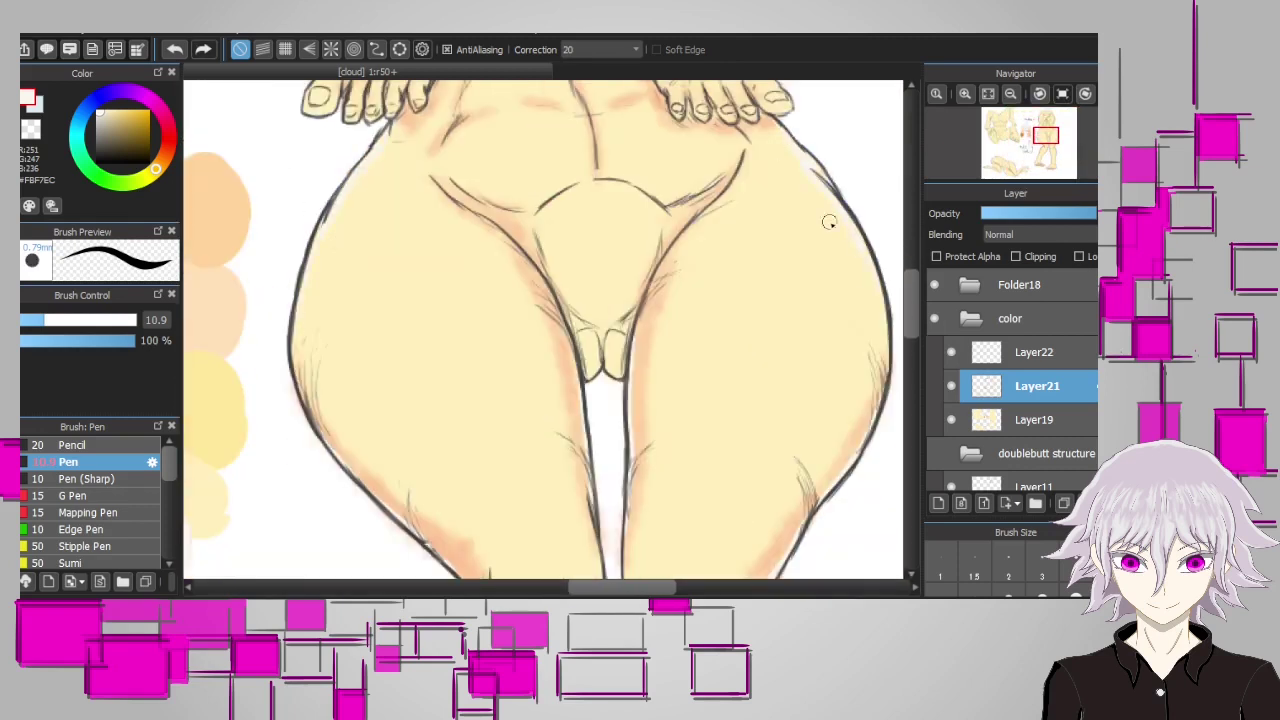
scroll(900, 314, "up", 3)
scroll(641, 590, "up", 2)
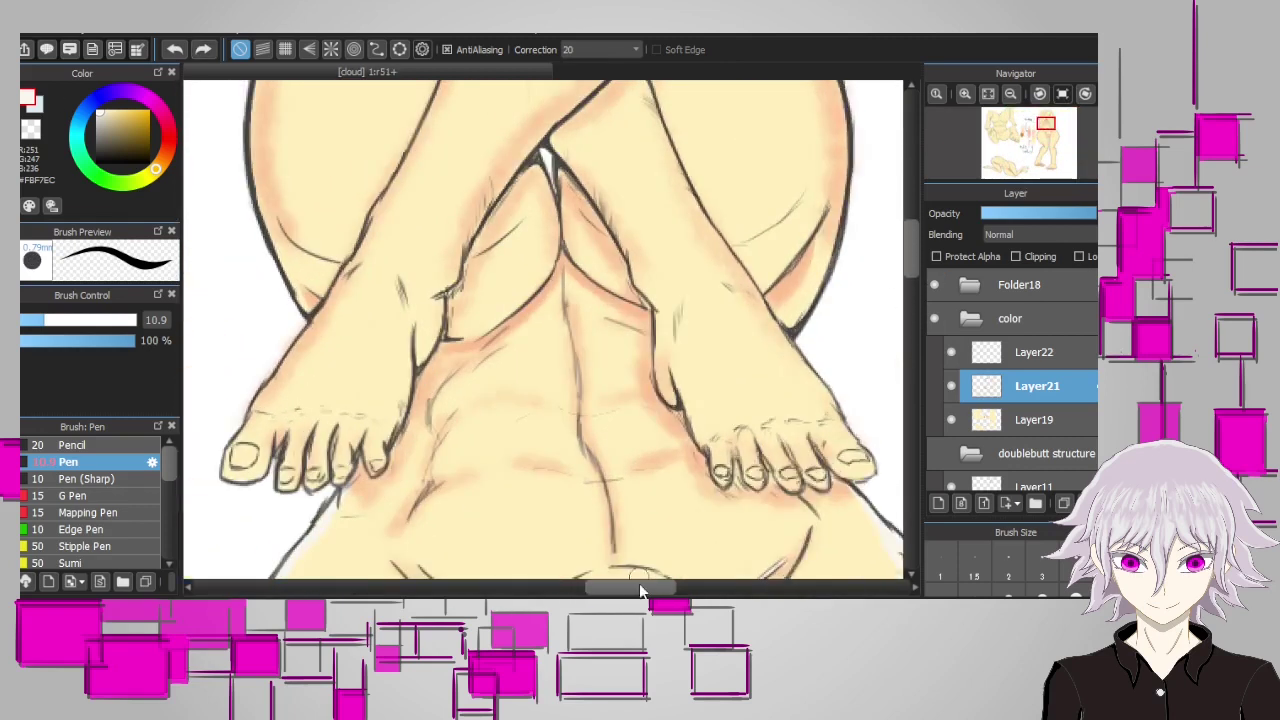
Highlight the toes and outer edge of the crossed foot resting on the torso in near-white
scroll(600, 450, "down", 4)
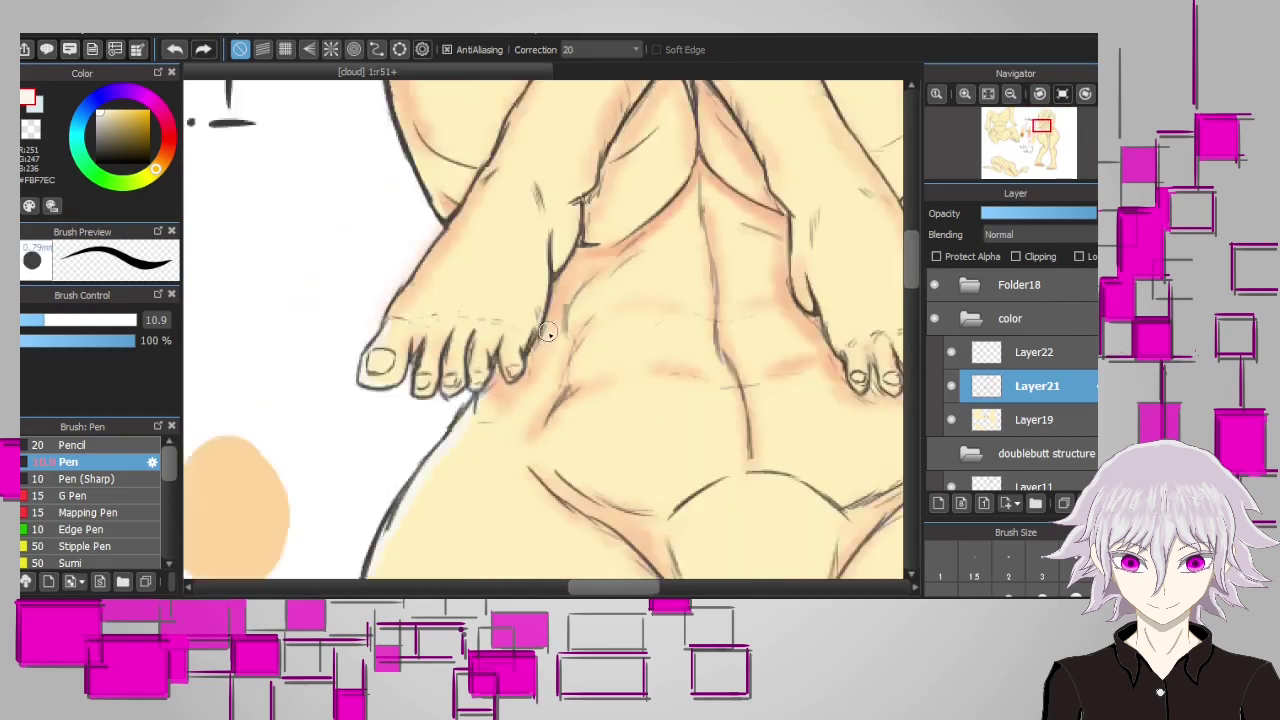
scroll(548, 332, "up", 2)
scroll(621, 592, "up", 2)
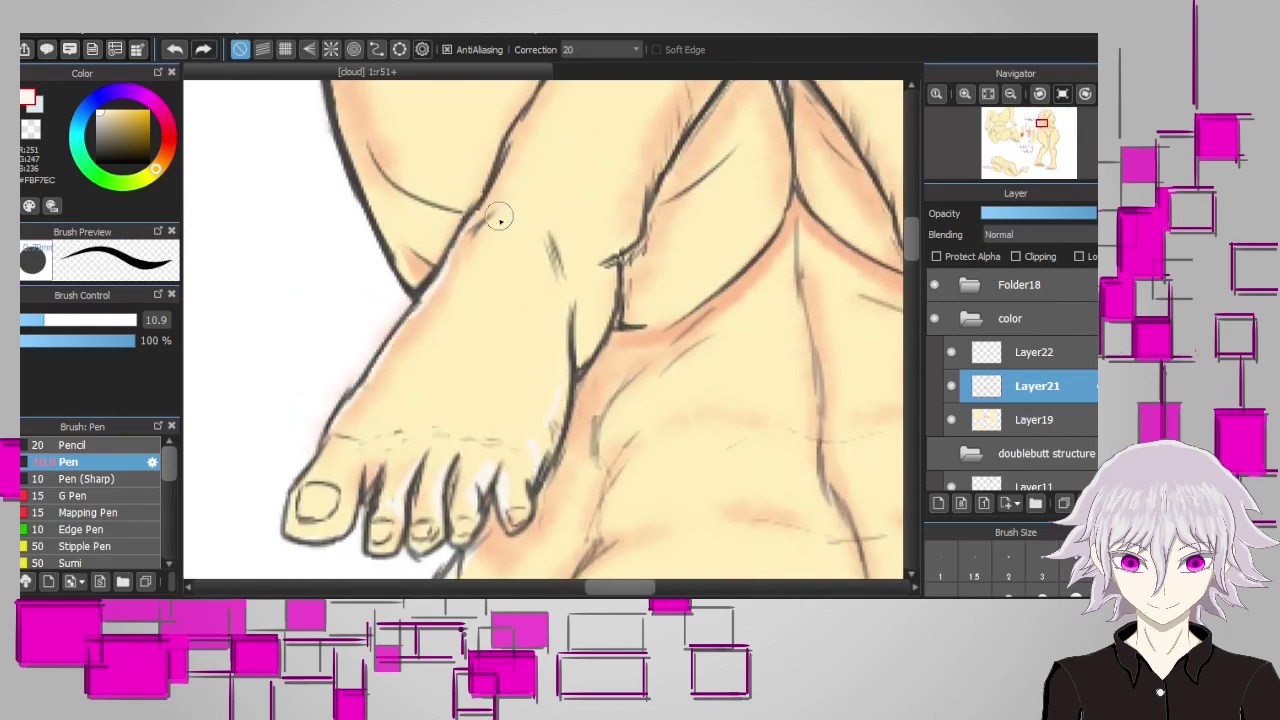
scroll(500, 214, "down", 3)
scroll(745, 142, "up", 2)
scroll(745, 142, "up", 2)
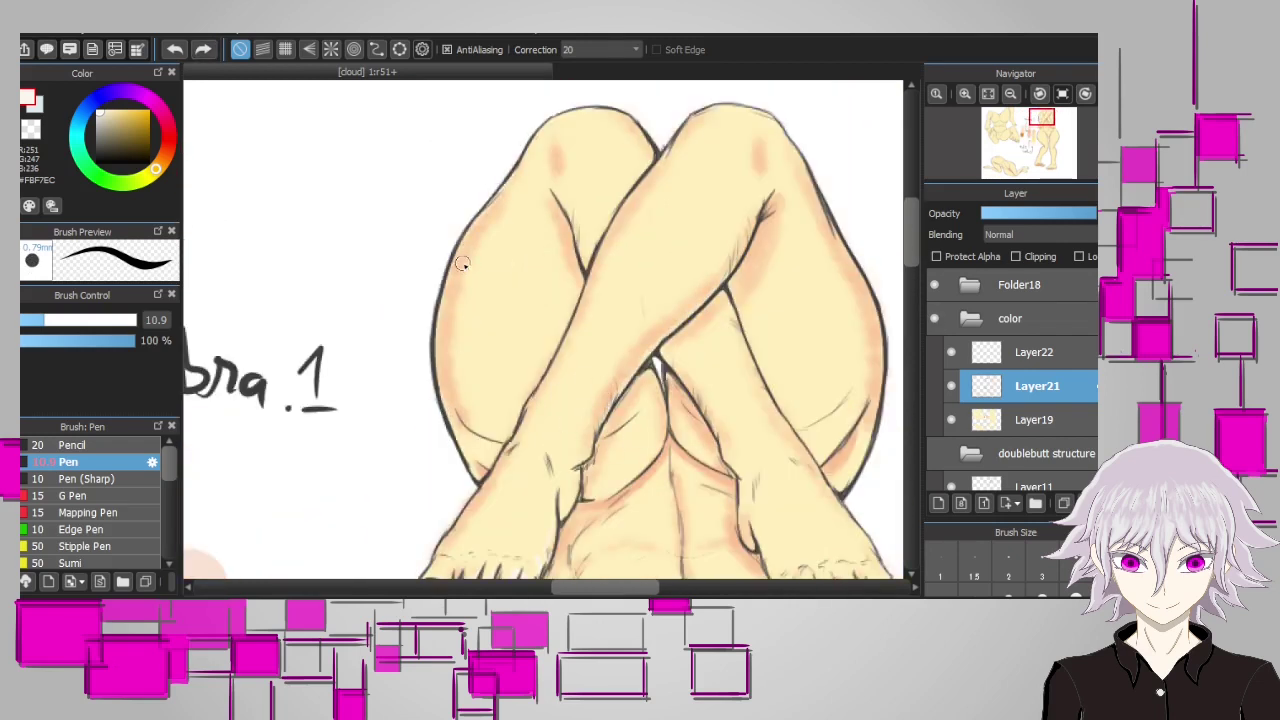
Add thin near-white highlights along the contours of the raised, crossed legs and their feet
left_click_drag(577, 588, 593, 594)
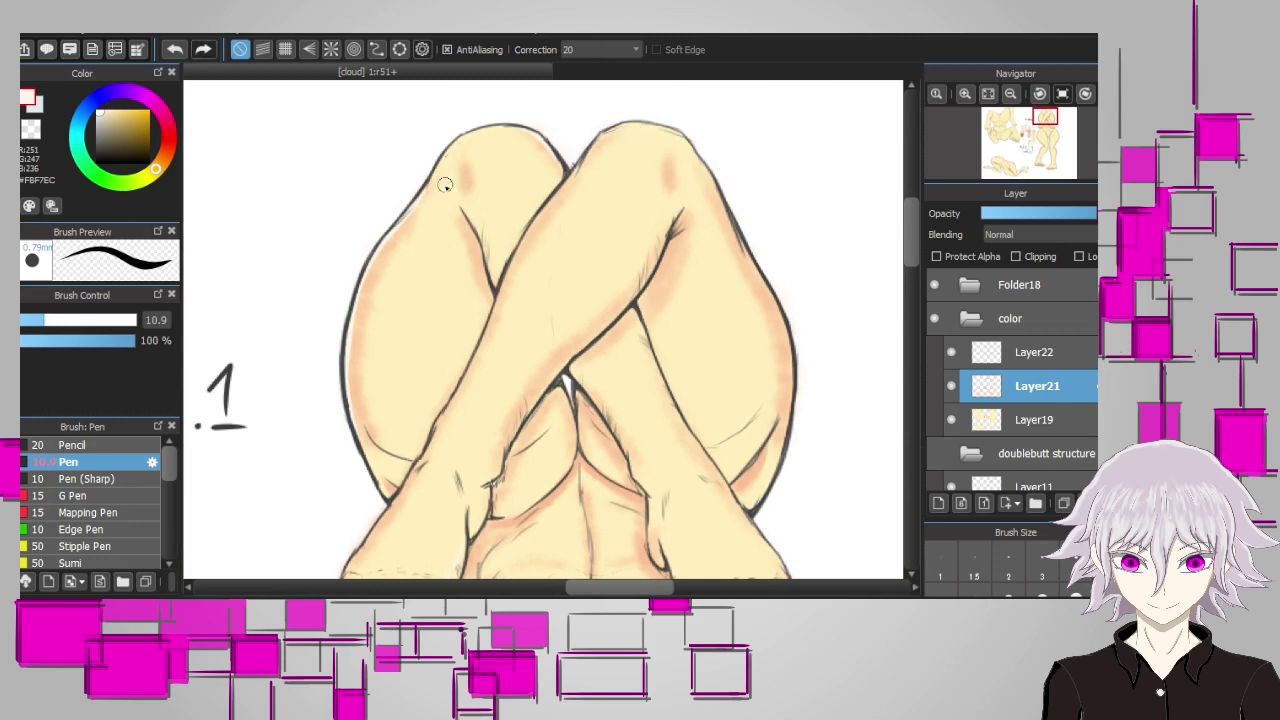
scroll(481, 221, "down", 2)
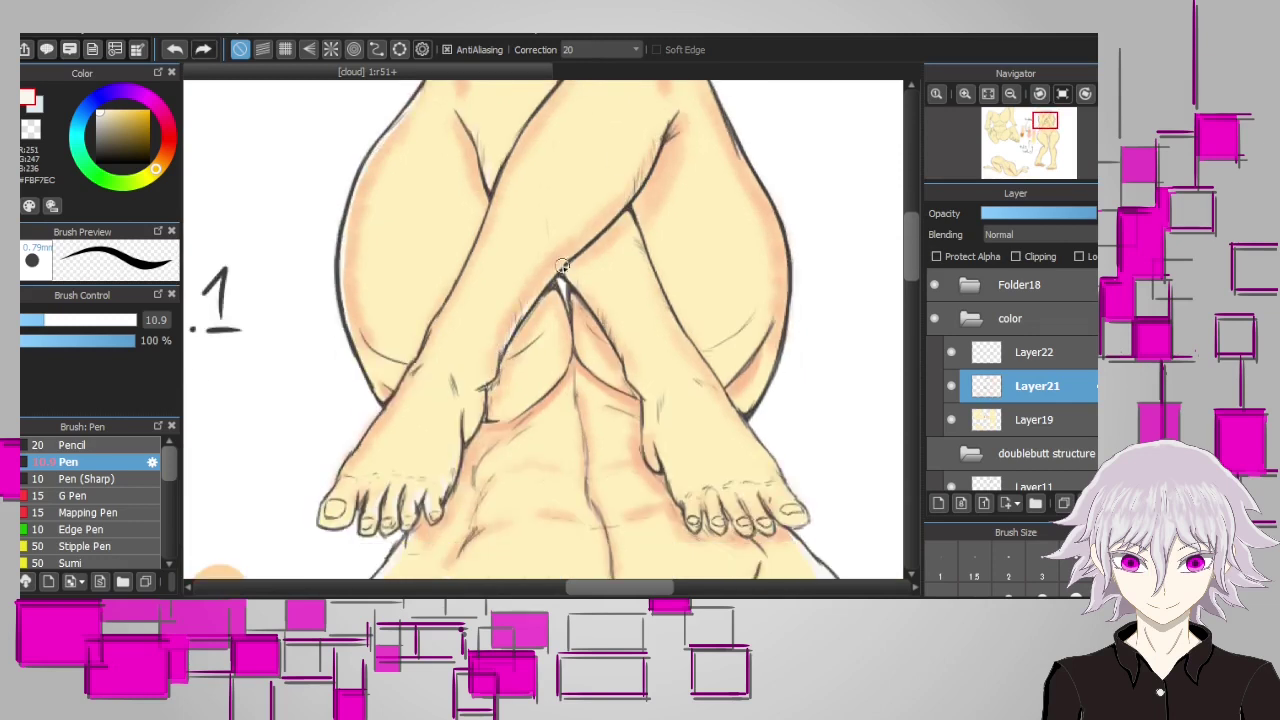
scroll(562, 201, "up", 2)
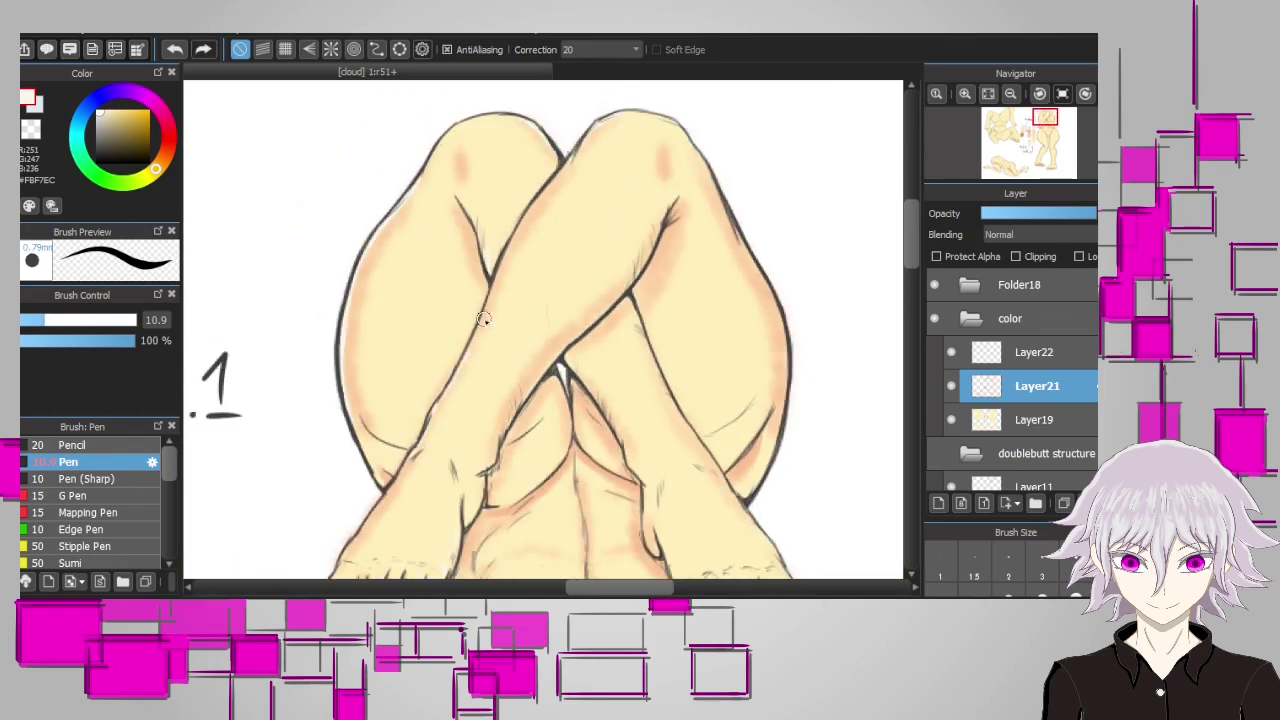
scroll(627, 327, "down", 2)
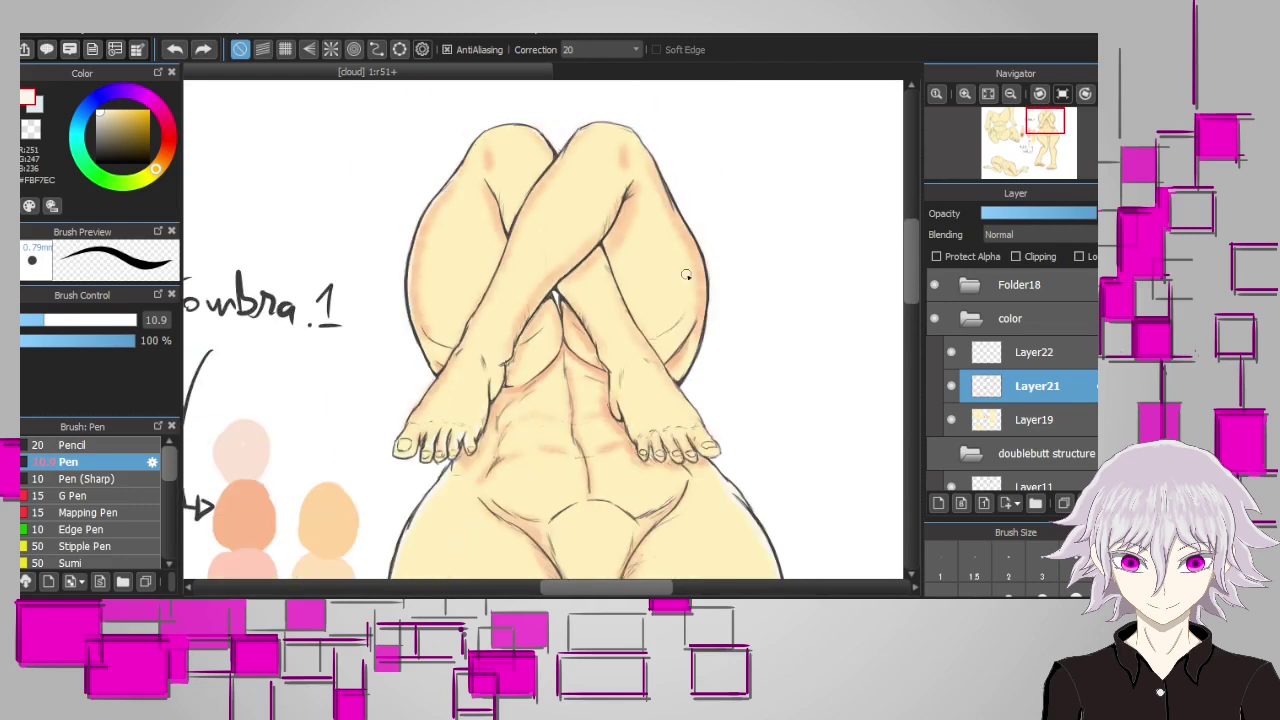
scroll(745, 355, "up", 2)
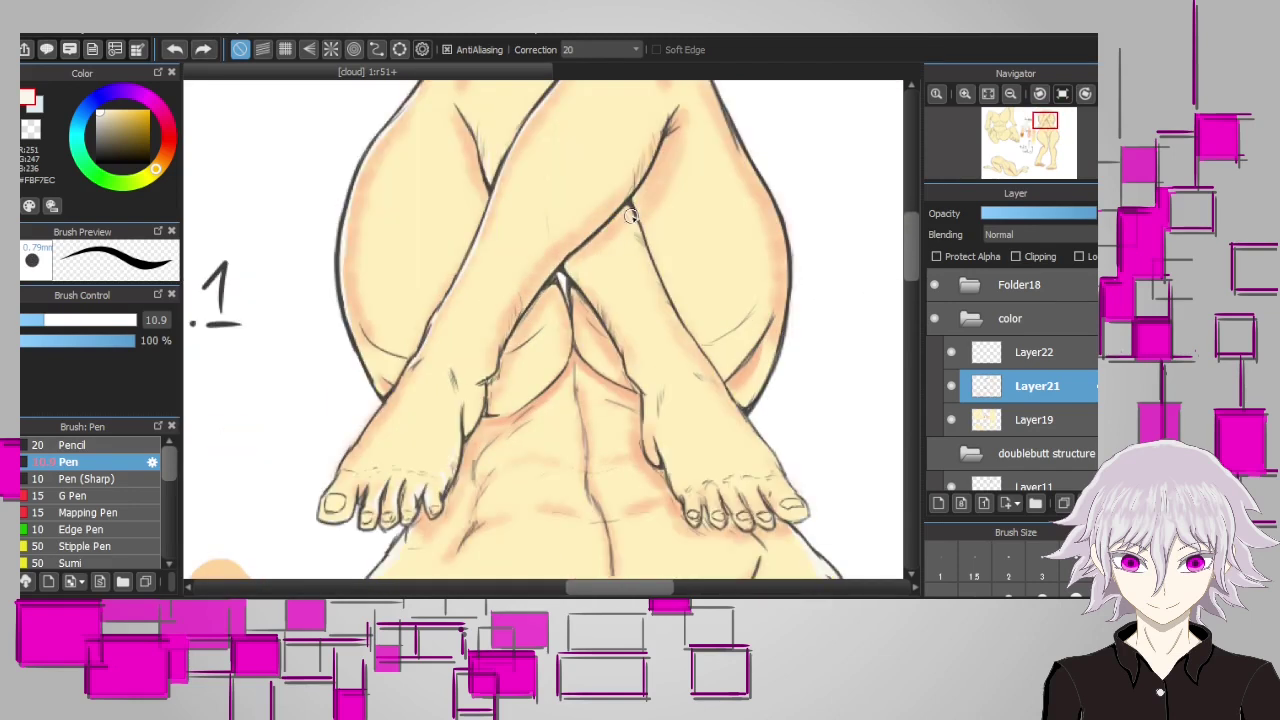
scroll(620, 568, "right", 3)
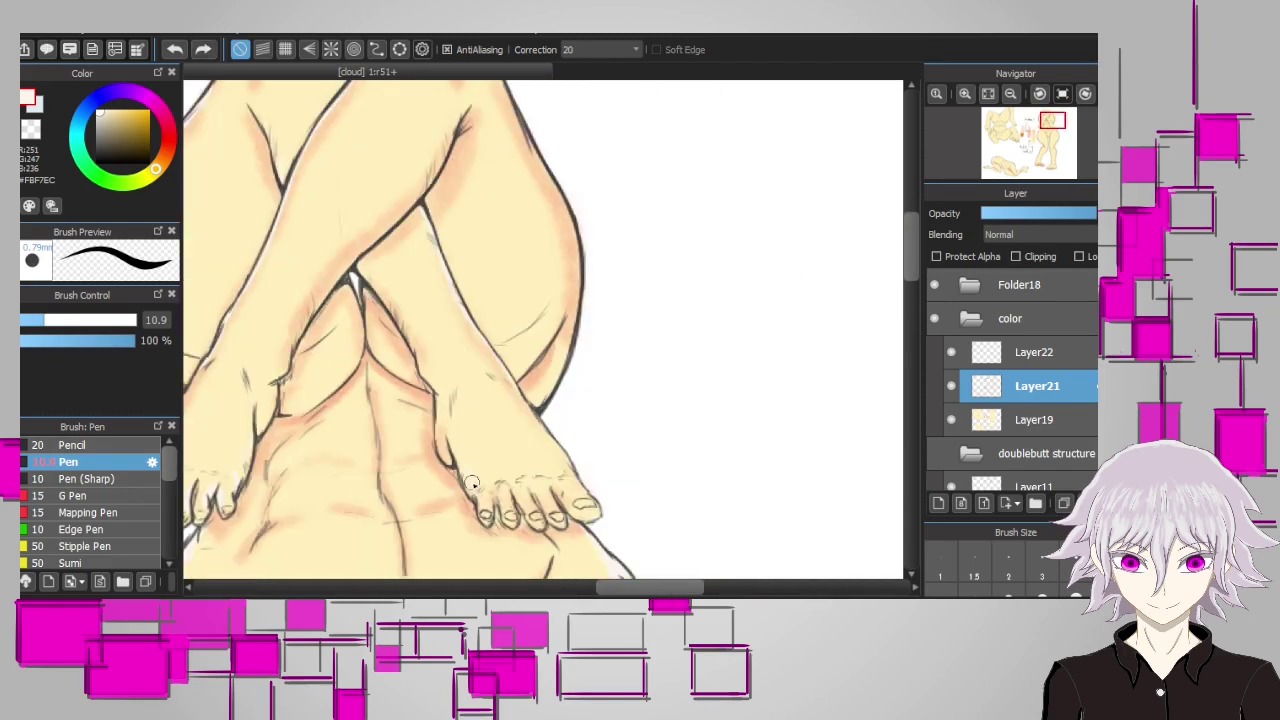
scroll(541, 282, "up", 1)
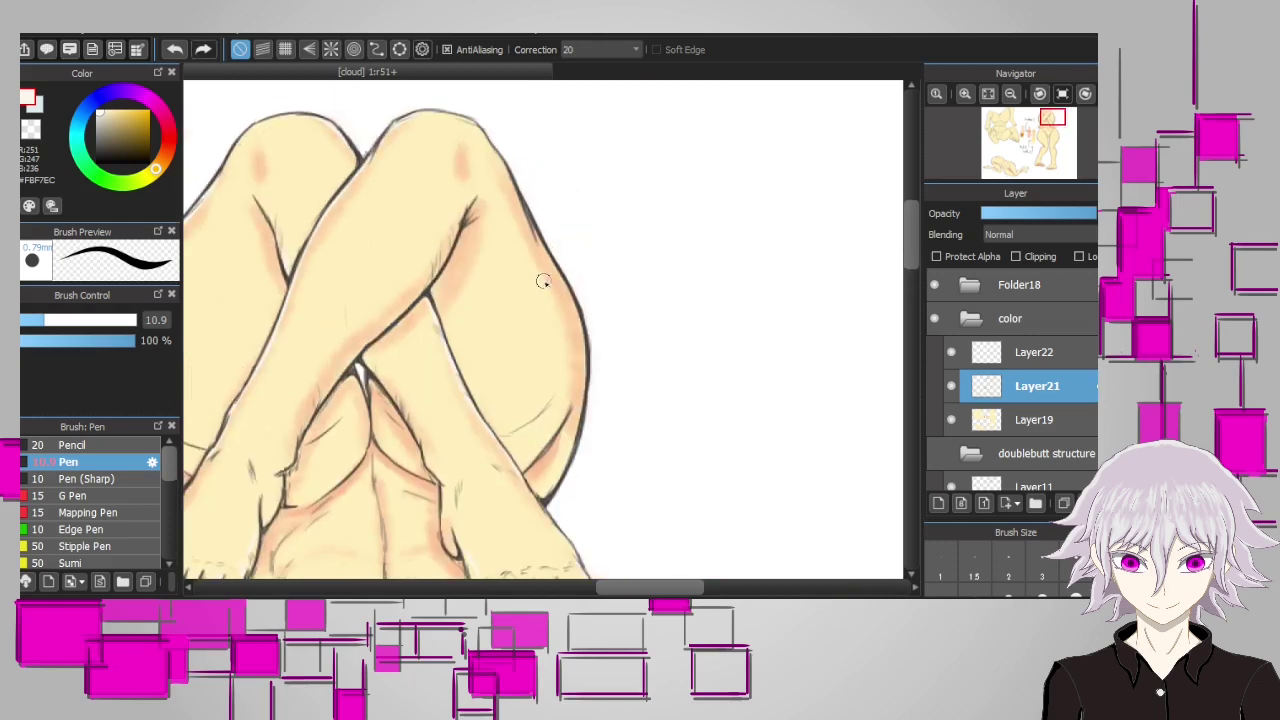
Undo the last highlight stroke and redraw it along the outer edge of the raised thigh
key("ctrl+z")
left_click_drag(587, 326, 578, 408)
scroll(640, 228, "left", 2)
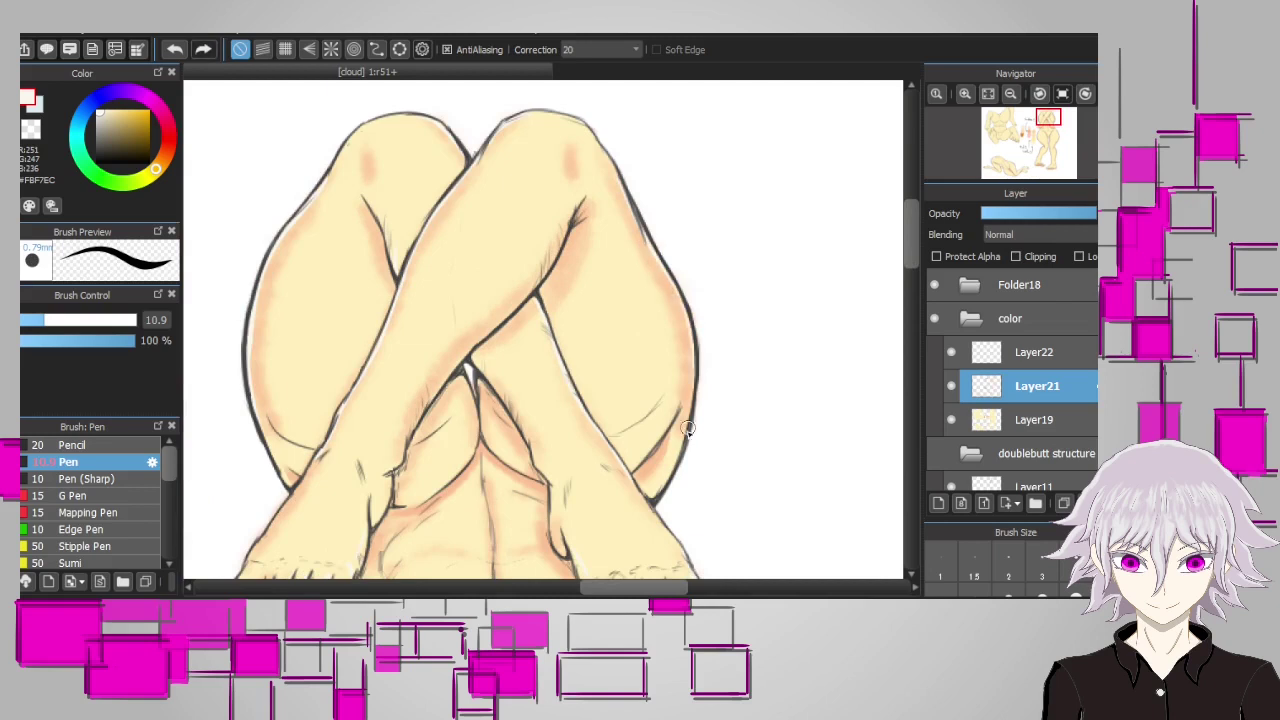
scroll(688, 330, "down", 3)
scroll(751, 409, "up", 3)
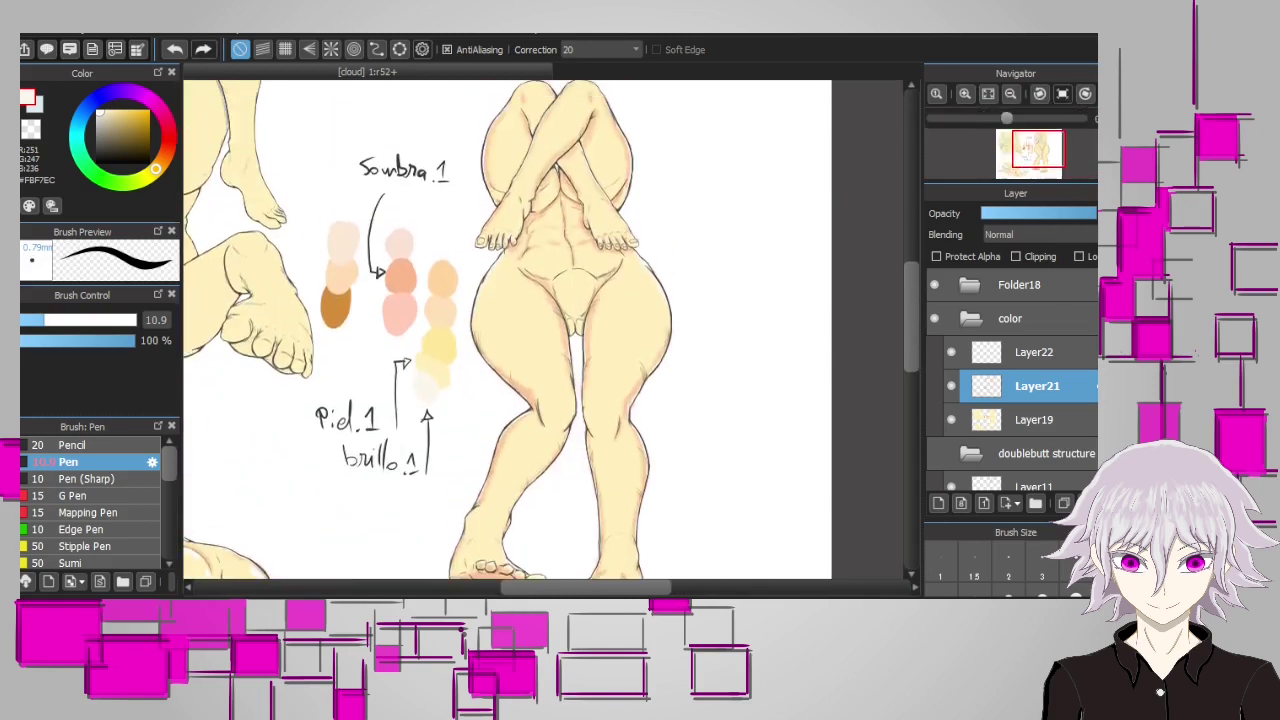
Try shading the standing figure's groin in brown #D38E38 with the Cloud 2 brush at size 19
scroll(823, 341, "left", 1)
key("b")
mouse_move(690, 295)
left_mouse_down()
mouse_move(665, 320)
mouse_move(680, 330)
mouse_move(779, 276)
left_mouse_up()
left_click(208, 290, "alt")
scroll(745, 300, "up", 2)
key("ctrl+z")
scroll(614, 543, "down", 3)
scroll(614, 543, "up", 3)
left_click_drag(586, 300, 660, 225)
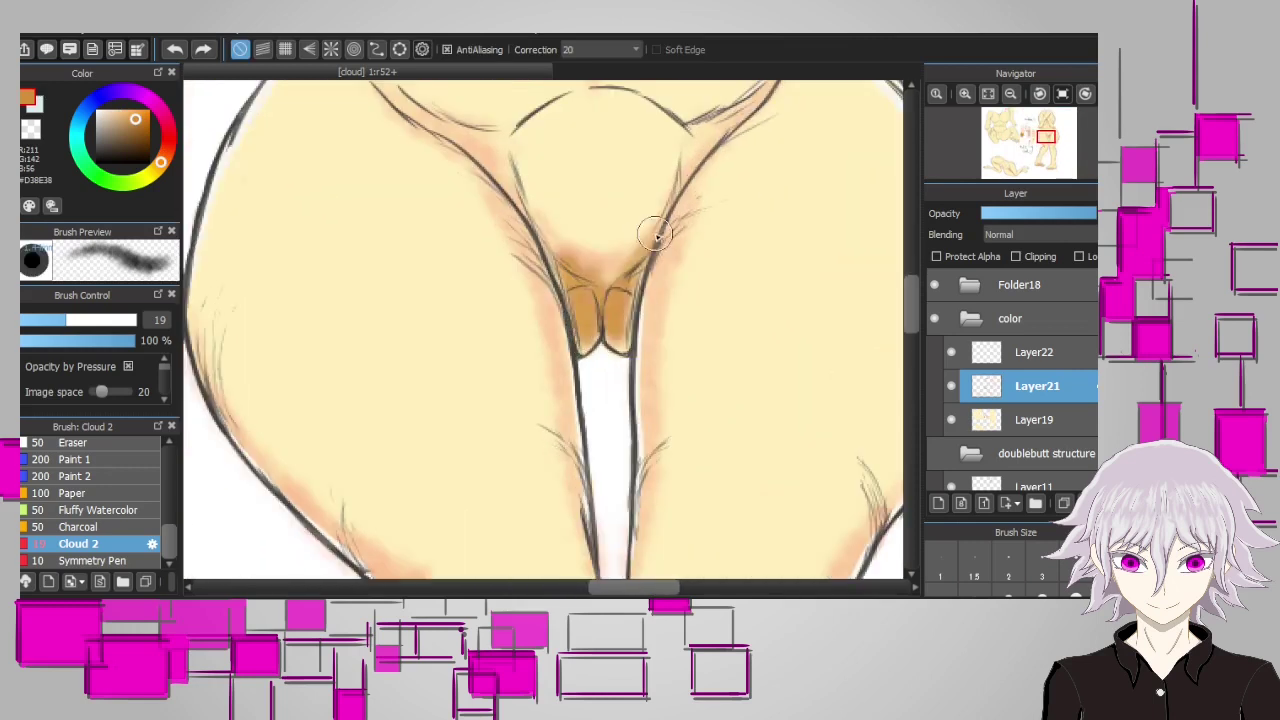
key("ctrl+z")
Shade the standing figure's groin in salmon #FBC194 and darker brown #BF8C65 with the Cloud 2 brush, reducing its size to 10.9
left_click(575, 330, "alt")
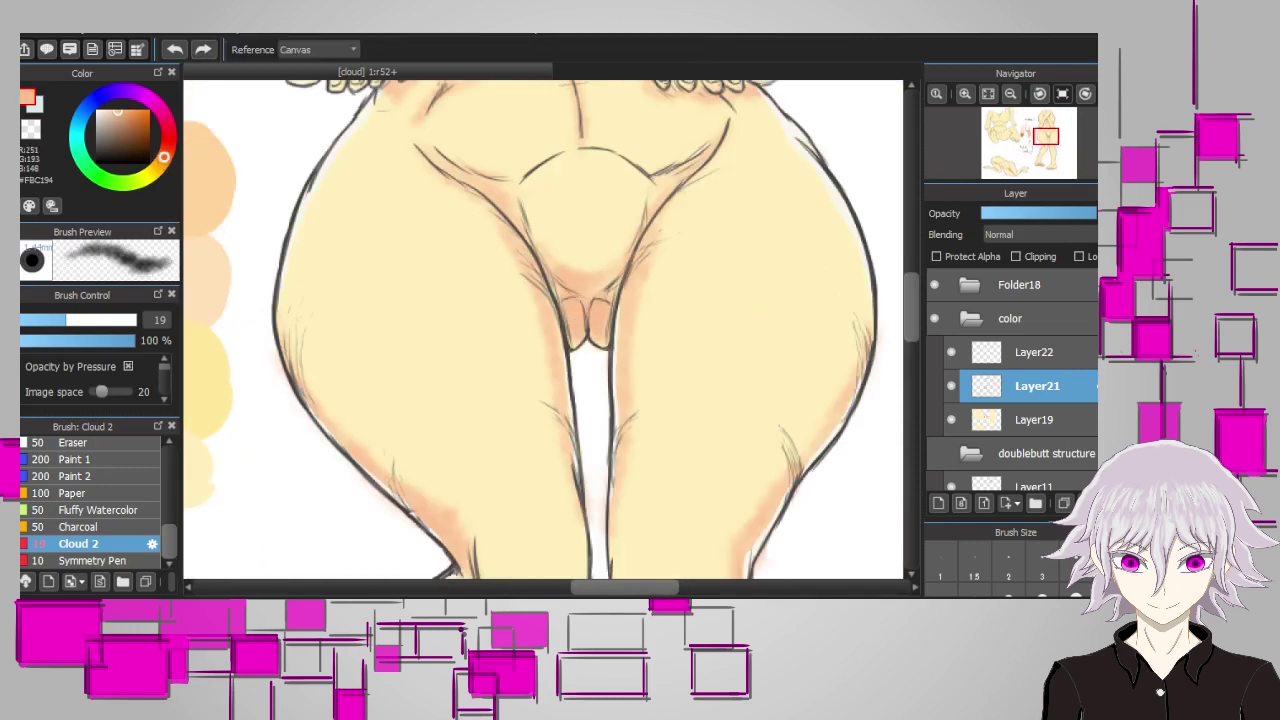
mouse_move(578, 308)
left_mouse_down()
mouse_move(571, 339)
mouse_move(608, 296)
mouse_move(573, 302)
mouse_move(613, 272)
mouse_move(553, 270)
mouse_move(584, 294)
mouse_move(595, 334)
mouse_move(606, 300)
left_mouse_up()
scroll(631, 406, "down", 2)
scroll(631, 406, "up", 2)
key("bracketleft")
scroll(597, 420, "down", 3)
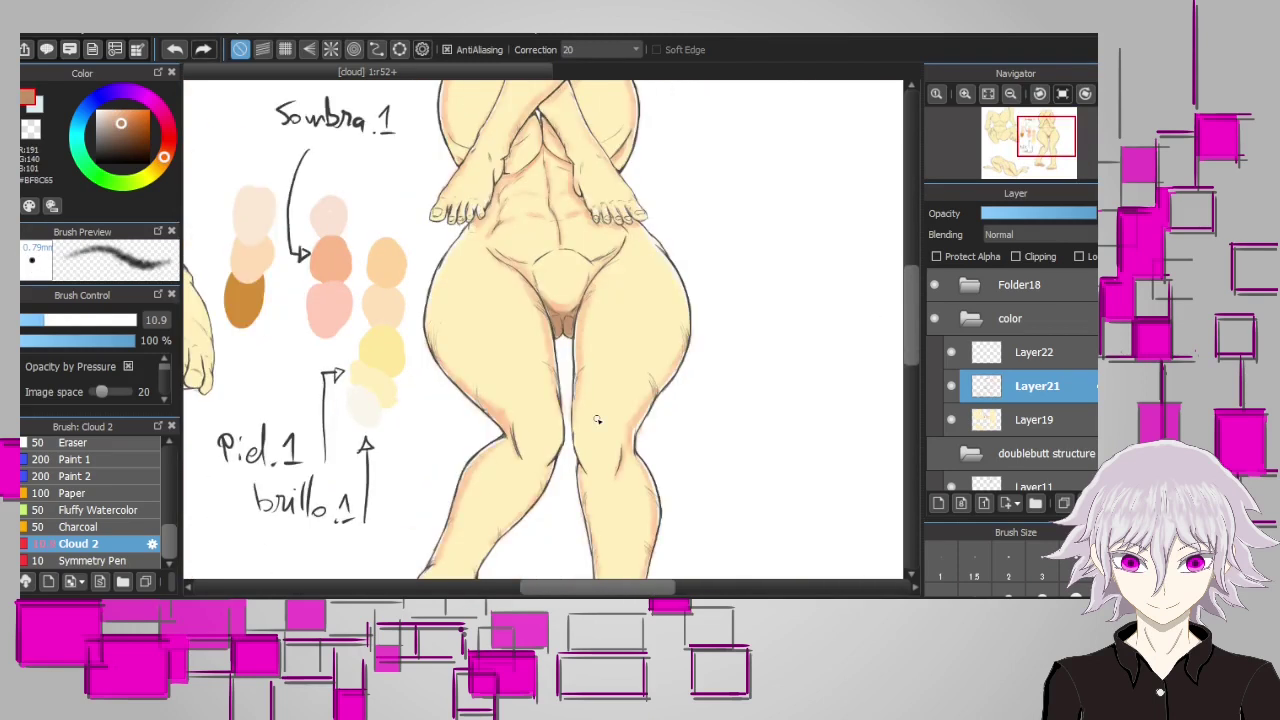
Shade the seated figure's under-thighs and the raised foot's sole, toe and heel in salmon #FBB98D on the shadow layer with Cloud 2 at size 23
scroll(610, 415, "down", 2)
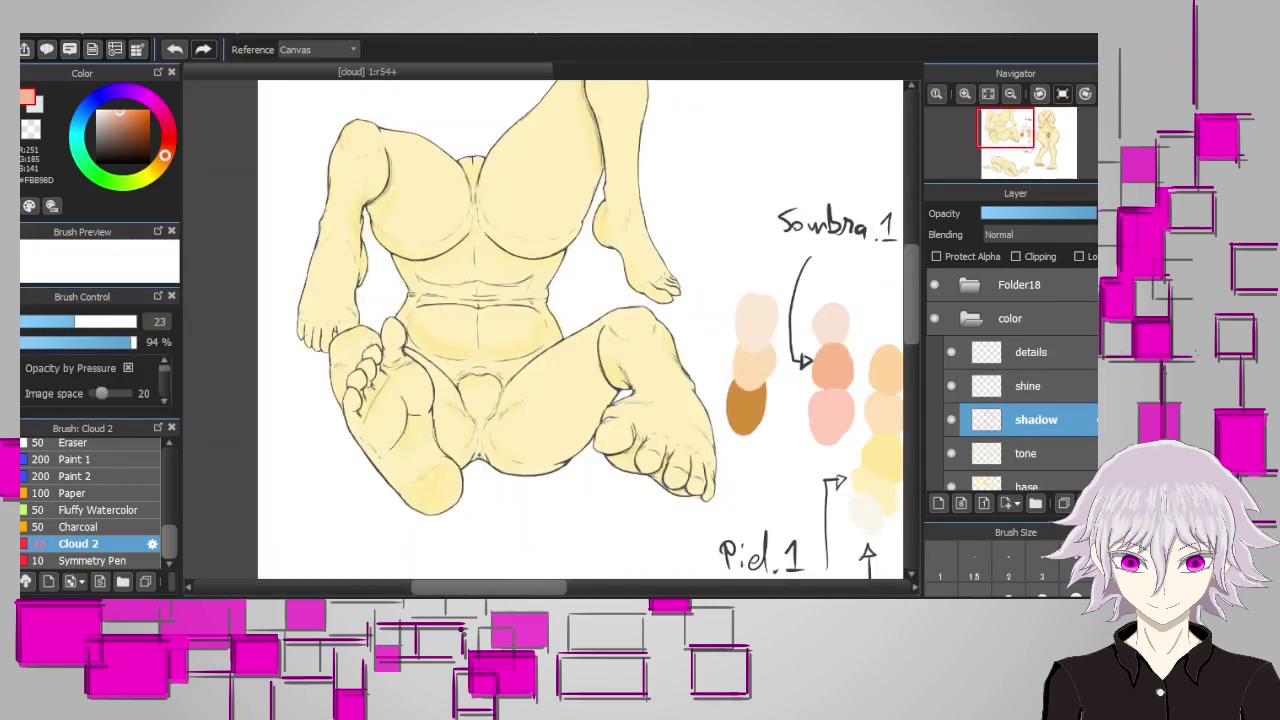
scroll(507, 577, "up", 2)
scroll(507, 577, "left", 2)
mouse_move(565, 452)
left_mouse_down()
mouse_move(596, 483)
mouse_move(521, 465)
left_mouse_up()
mouse_move(426, 396)
left_mouse_down()
mouse_move(450, 350)
mouse_move(400, 470)
mouse_move(410, 400)
left_mouse_up()
scroll(423, 488, "down", 2)
scroll(423, 488, "up", 2)
mouse_move(469, 452)
left_mouse_down()
mouse_move(457, 359)
mouse_move(451, 392)
mouse_move(403, 399)
mouse_move(405, 442)
mouse_move(398, 397)
left_mouse_up()
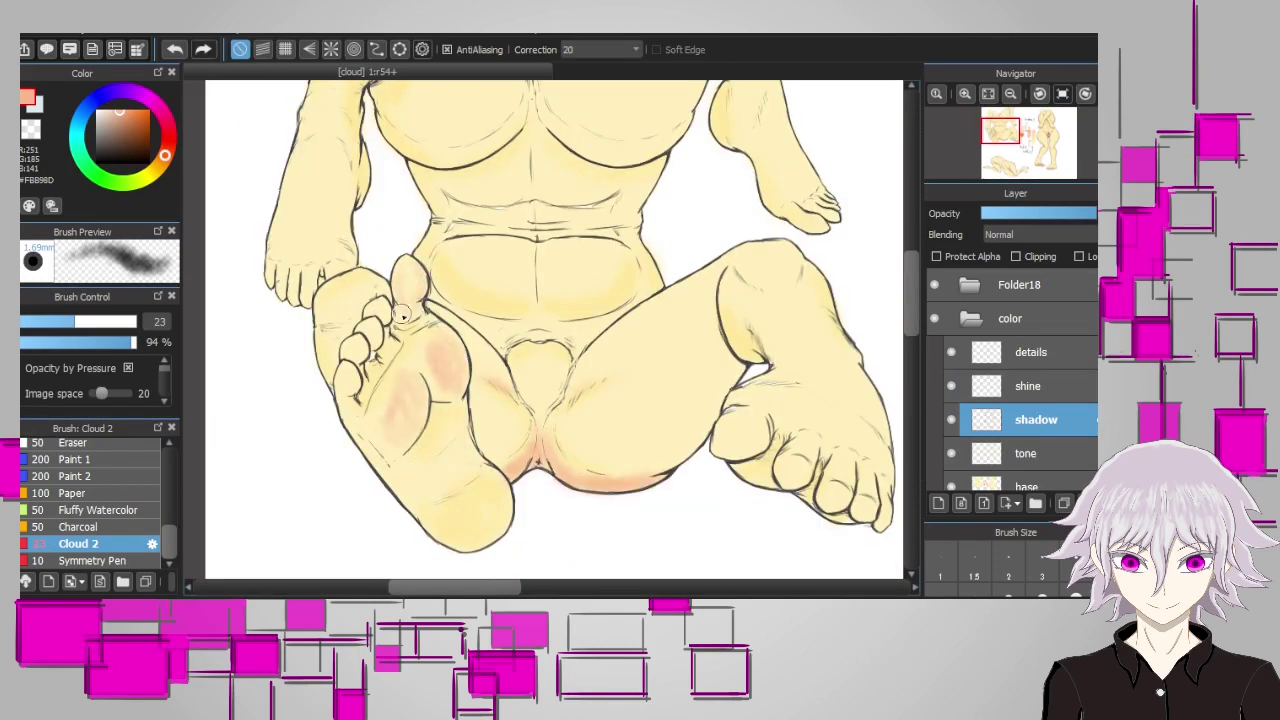
mouse_move(466, 530)
left_mouse_down()
mouse_move(484, 539)
mouse_move(460, 505)
left_mouse_up()
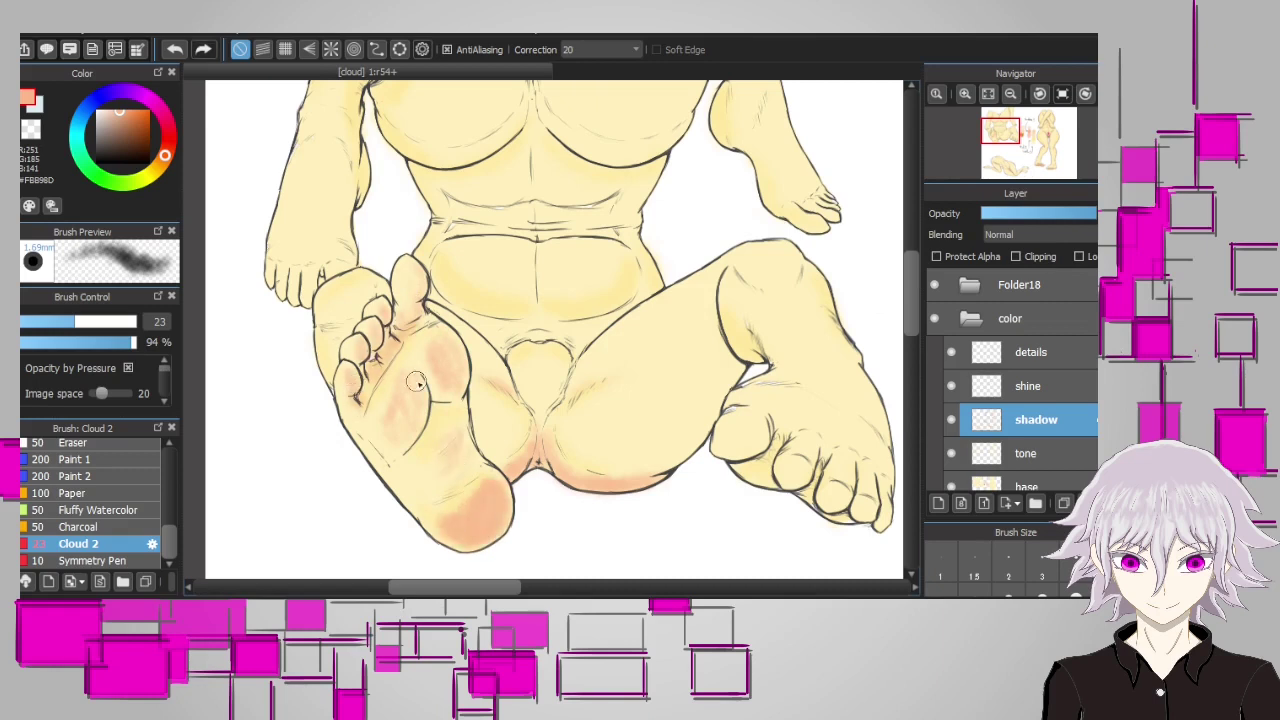
Shade the underside of the seated figure's other foot in salmon with the Cloud 2 brush at size 30
scroll(400, 390, "right", 3)
key("bracketleft")
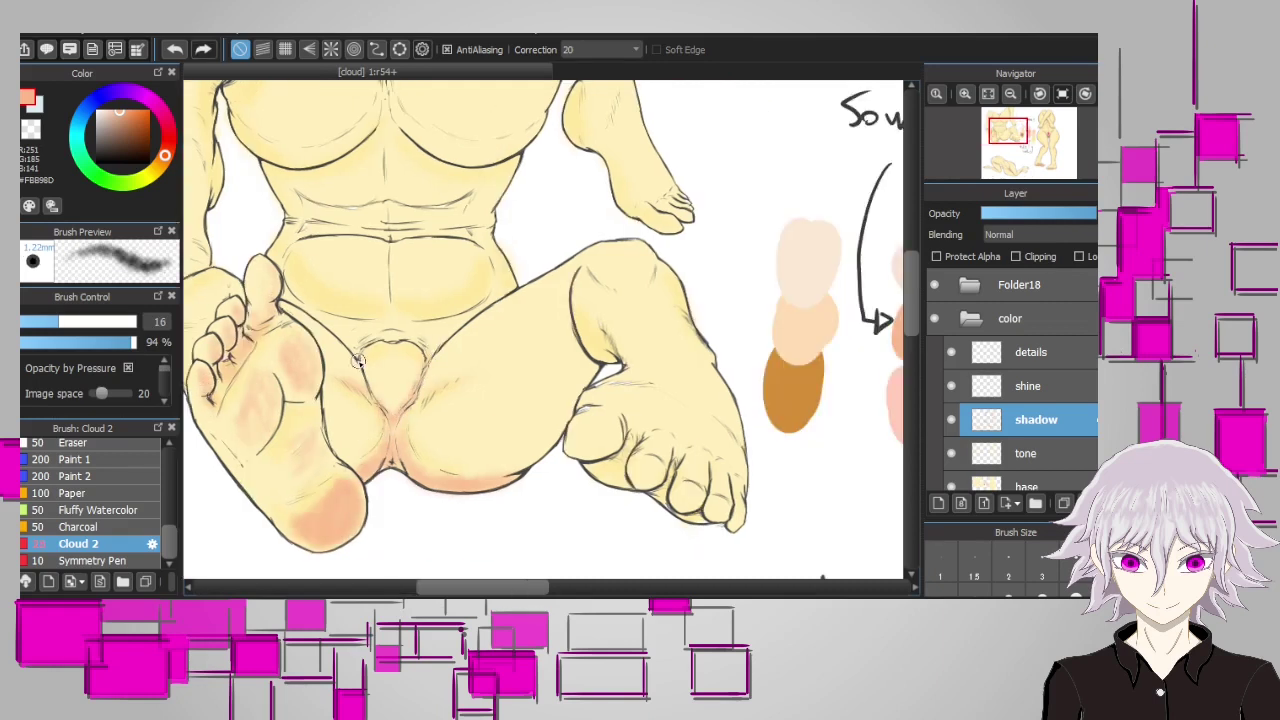
key("bracketright")
key("bracketright")
key("bracketright")
key("bracketright")
key("bracketright")
scroll(480, 470, "right", 2)
left_click_drag(535, 470, 525, 465)
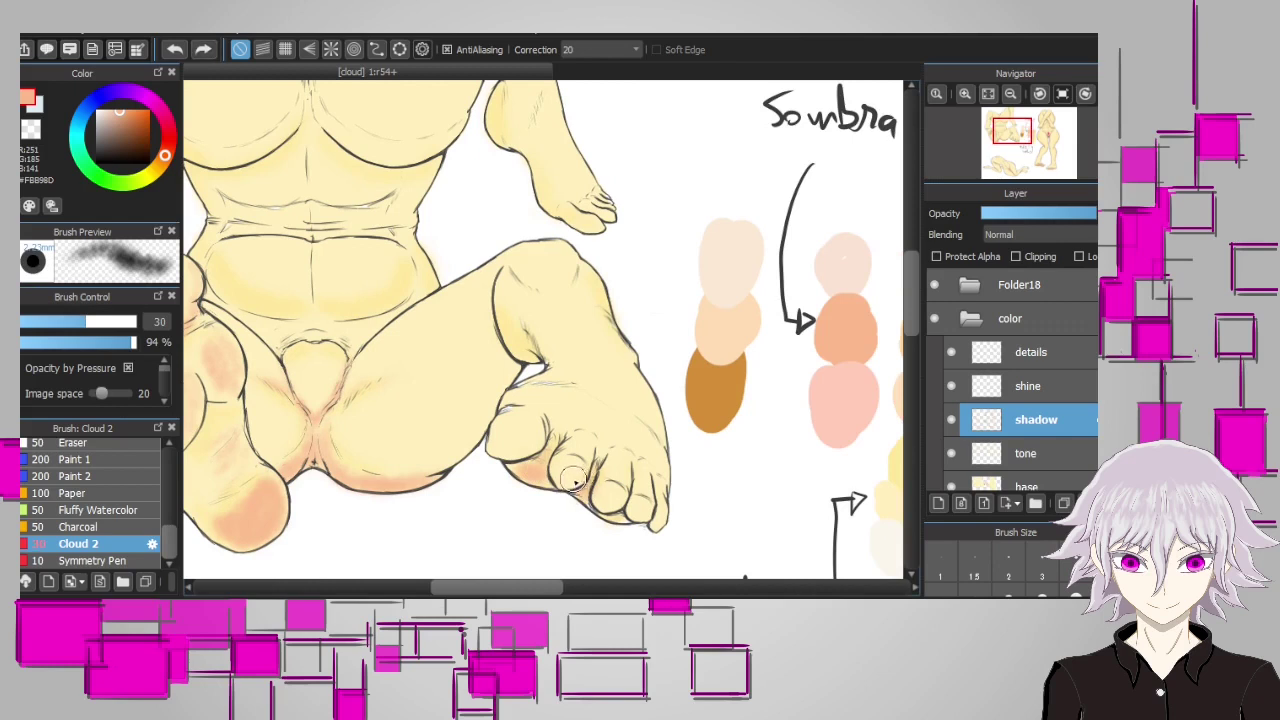
Paint a vertical salmon test stroke beside the palette swatches with Cloud 2 at size 24 and 100% opacity
key("bracketleft")
key("bracketleft")
left_click_drag(662, 198, 660, 312)
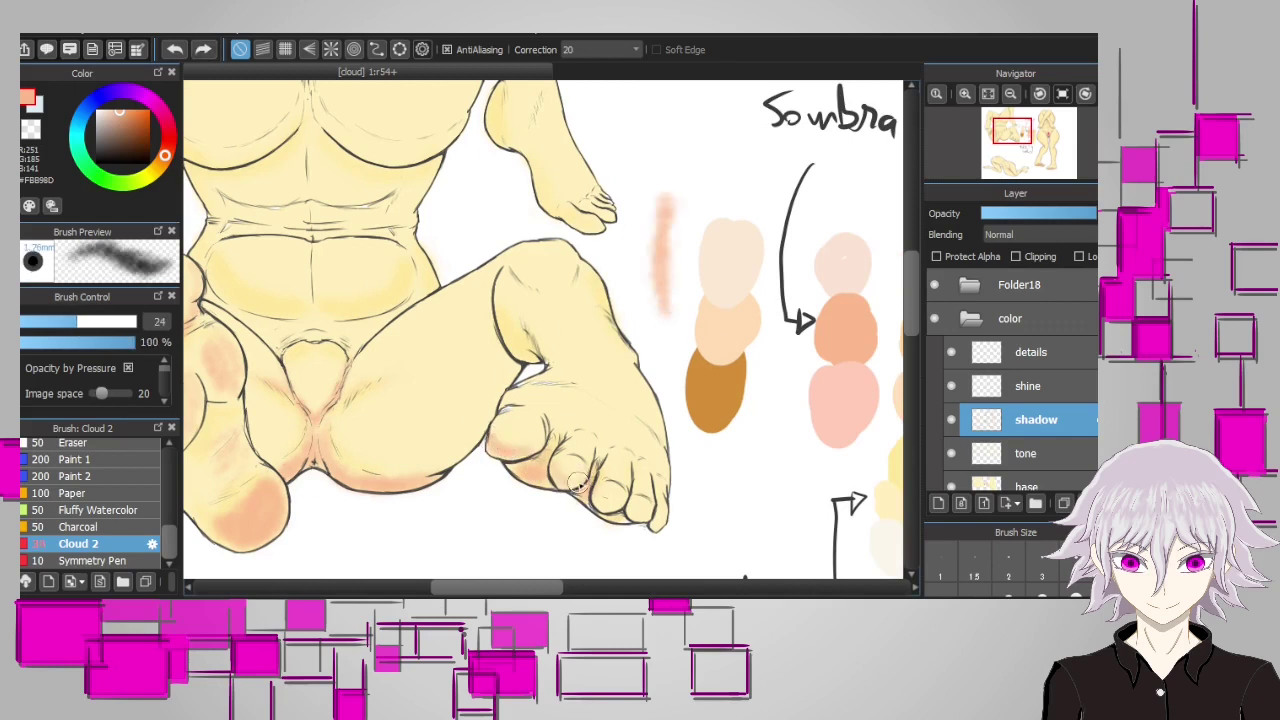
Shade the top of the seated figure's forward foot and the back of its bent knee in salmon, reducing Cloud 2 to size 20
mouse_move(578, 482)
left_mouse_down()
mouse_move(662, 447)
mouse_move(640, 380)
left_mouse_up()
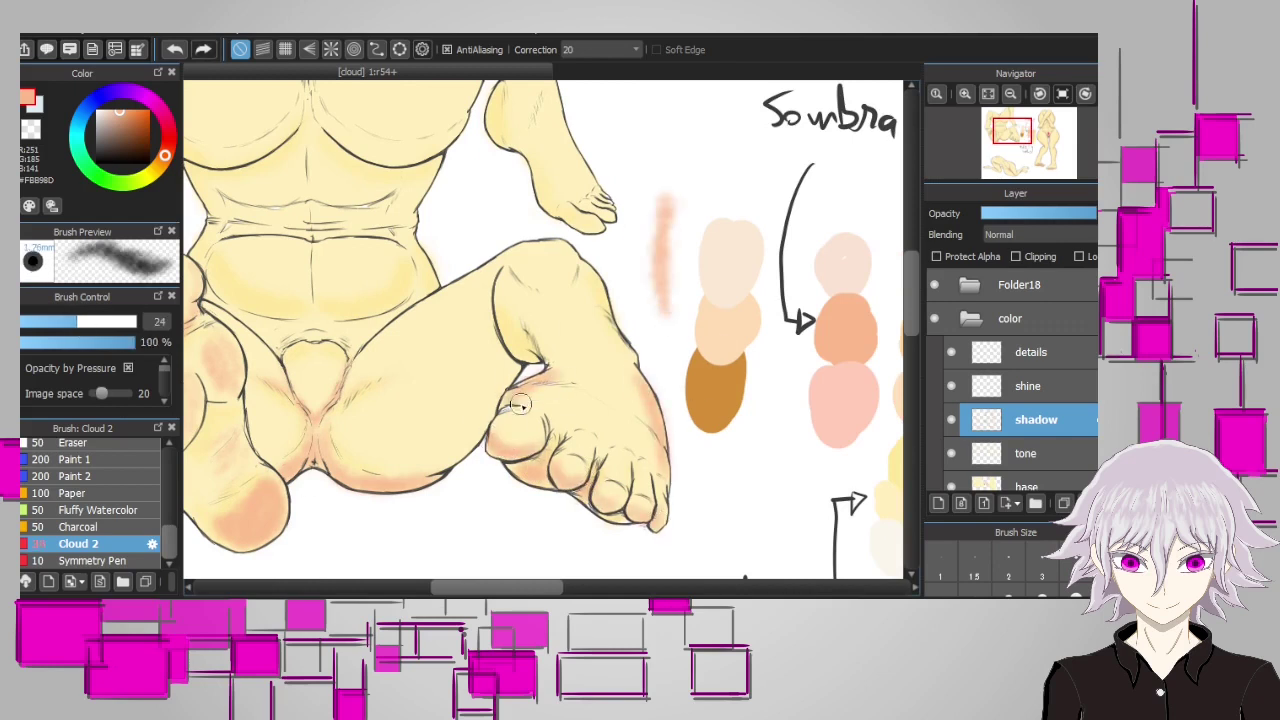
scroll(550, 390, "up", 1)
key("bracketleft")
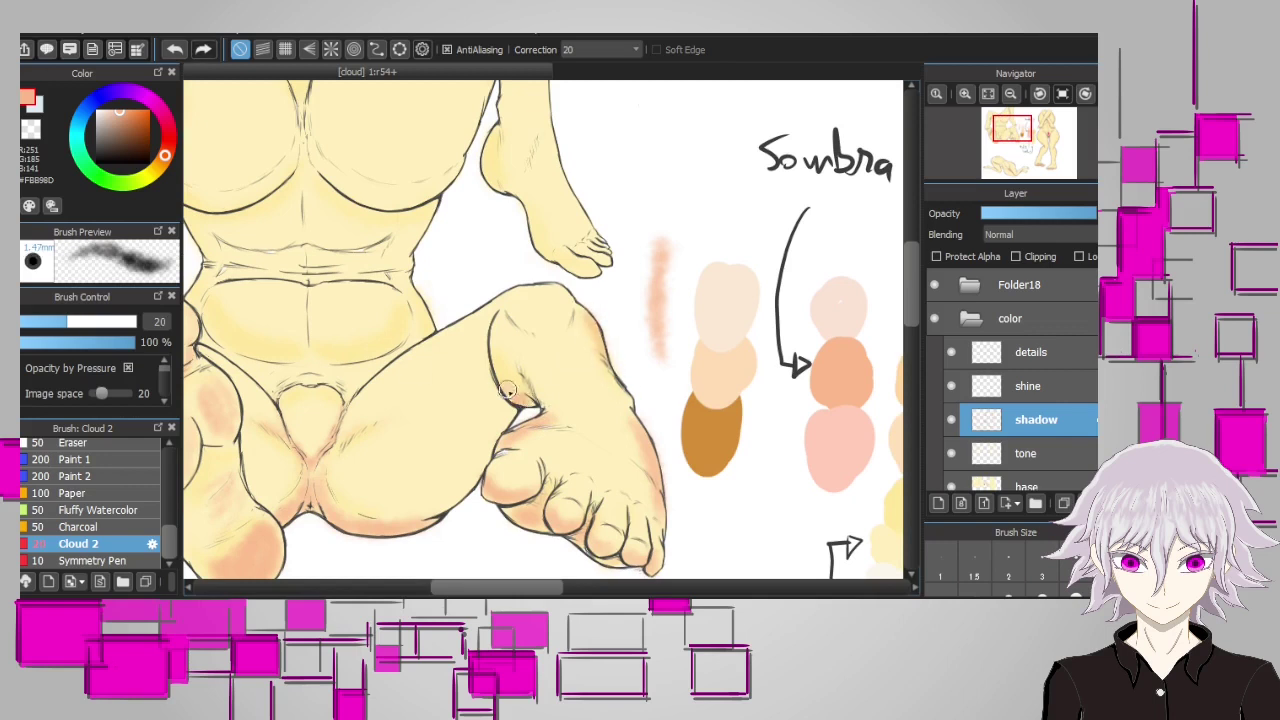
scroll(600, 410, "left", 4)
scroll(560, 420, "left", 1)
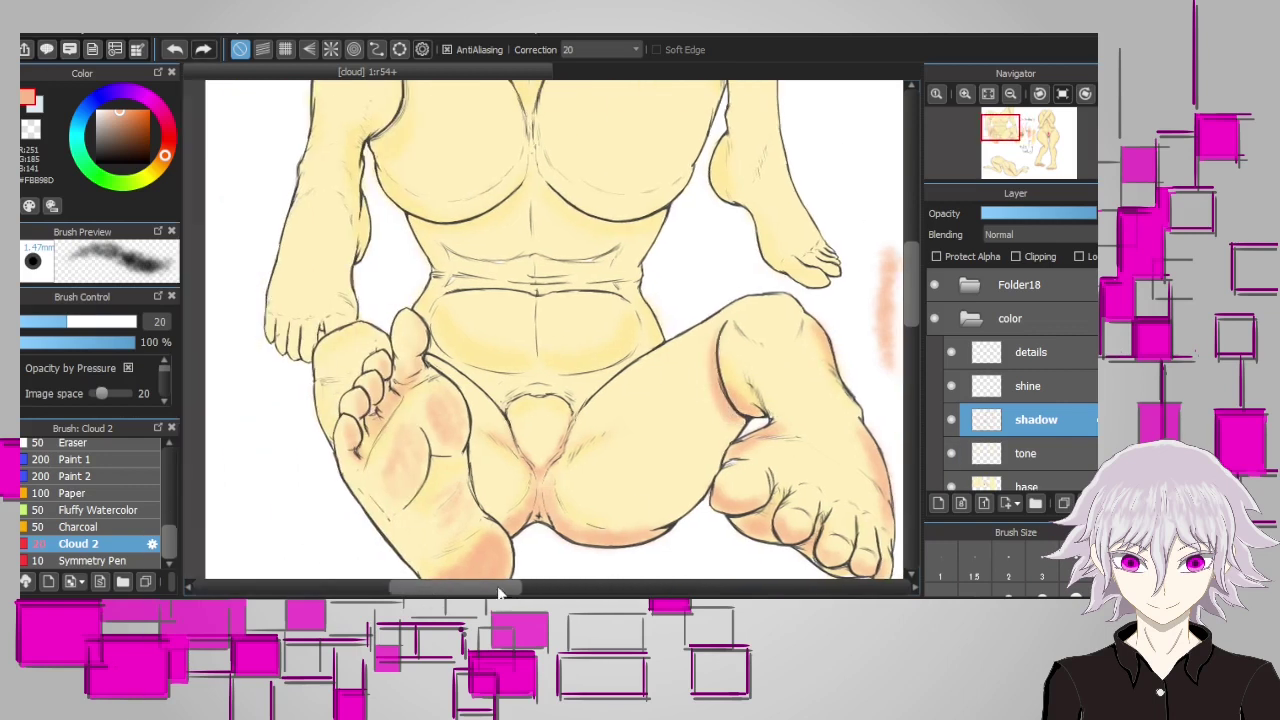
Shade the seated figure's waist sides, abdominal midline and stomach folds in salmon with Cloud 2, reducing its size from 17 to 14.4
scroll(423, 480, "up", 3)
scroll(535, 464, "up", 2)
key("bracketleft")
key("bracketleft")
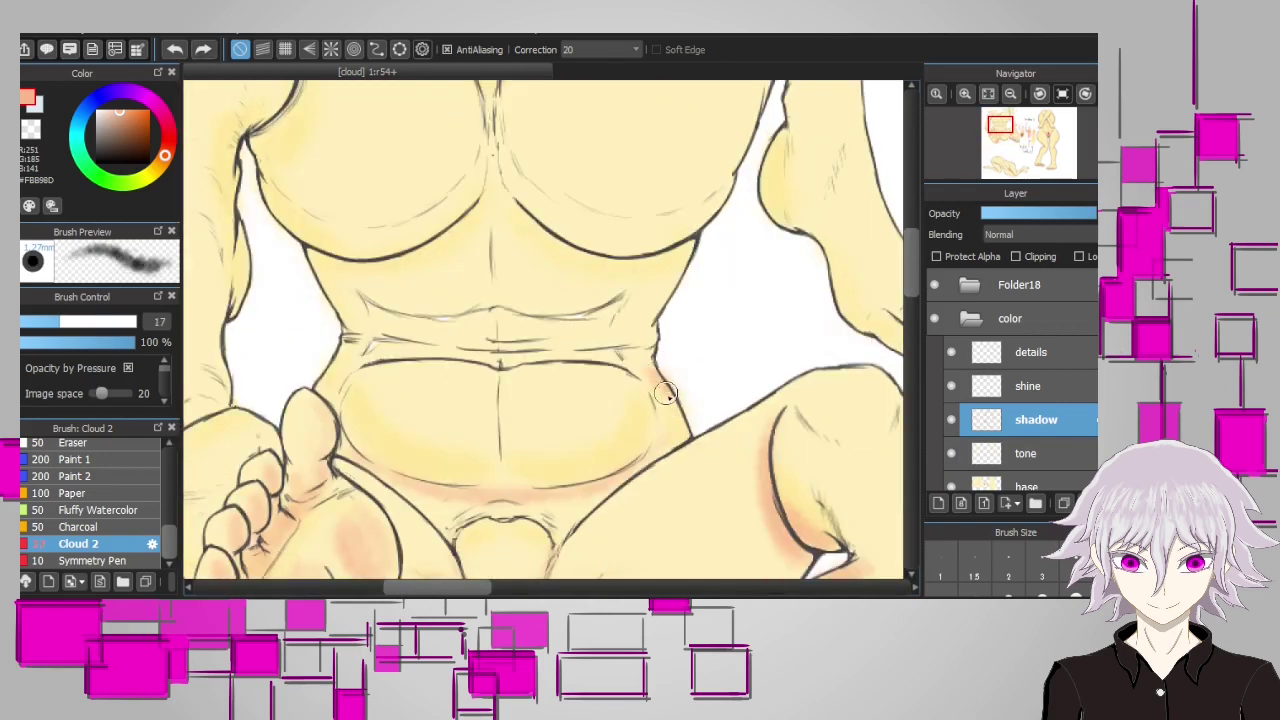
mouse_move(673, 449)
left_mouse_down()
mouse_move(657, 333)
mouse_move(681, 250)
left_mouse_up()
mouse_move(318, 258)
left_mouse_down()
mouse_move(330, 395)
mouse_move(329, 380)
left_mouse_up()
mouse_move(493, 217)
left_mouse_down()
mouse_move(509, 343)
mouse_move(503, 455)
mouse_move(500, 353)
mouse_move(360, 344)
mouse_move(516, 252)
left_mouse_up()
mouse_move(515, 335)
left_mouse_down()
mouse_move(484, 366)
mouse_move(533, 358)
mouse_move(370, 366)
mouse_move(504, 367)
mouse_move(586, 349)
left_mouse_up()
scroll(586, 349, "down", 3)
scroll(555, 255, "up", 2)
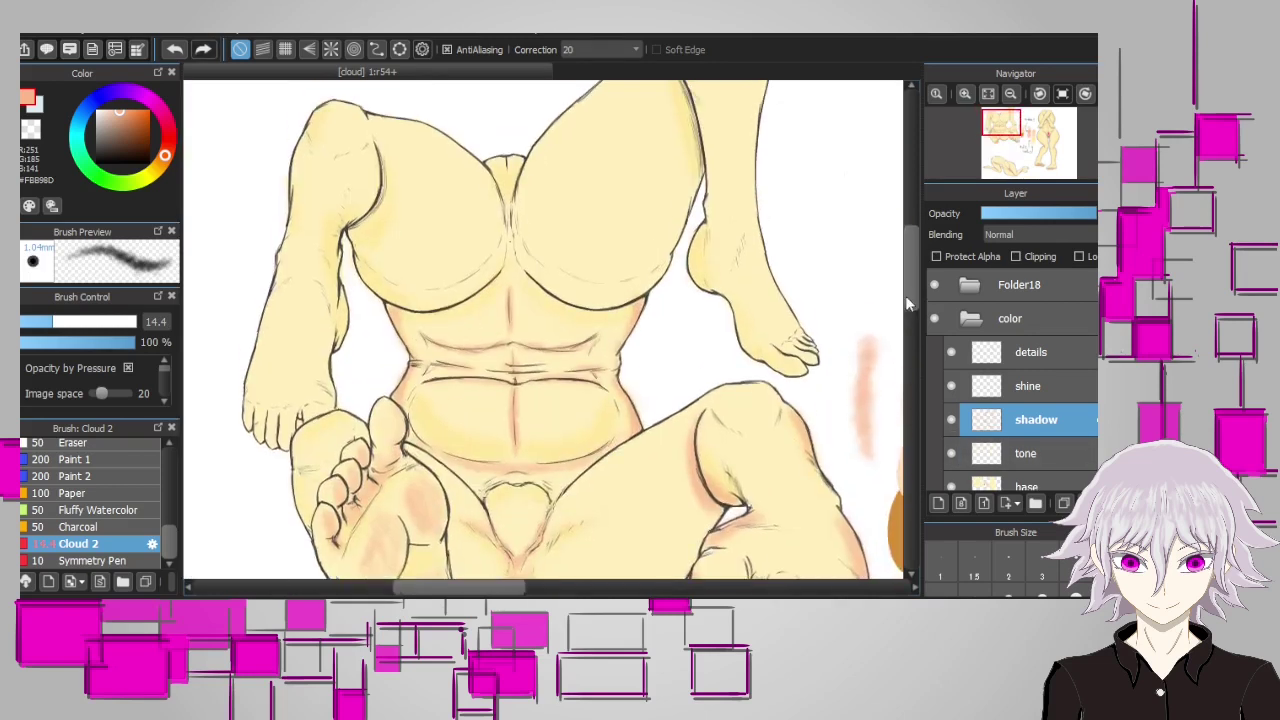
Shade the crease between the upper thighs and the thigh edge beside the bent knee in salmon with Cloud 2 at size 21
scroll(555, 255, "up", 1)
left_click(78, 543)
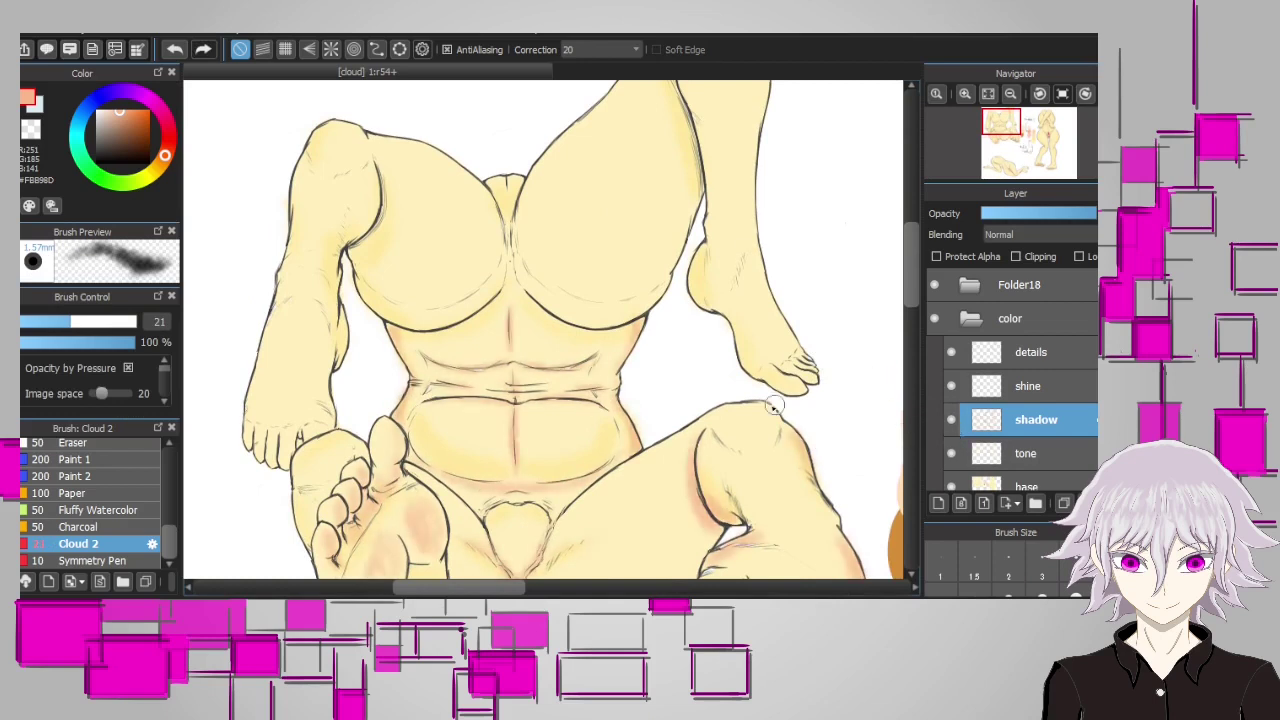
scroll(571, 314, "up", 2)
scroll(809, 240, "up", 1)
left_click_drag(490, 262, 500, 360)
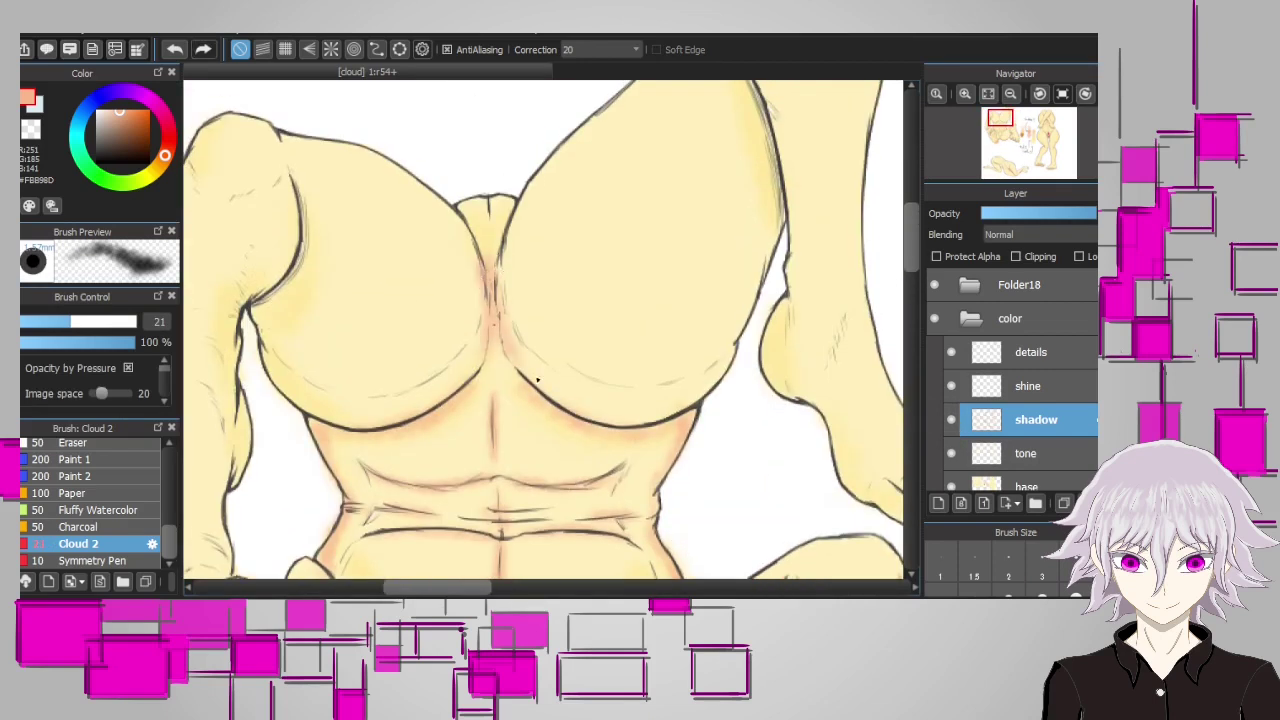
mouse_move(300, 185)
left_mouse_down()
mouse_move(263, 337)
mouse_move(283, 373)
left_mouse_up()
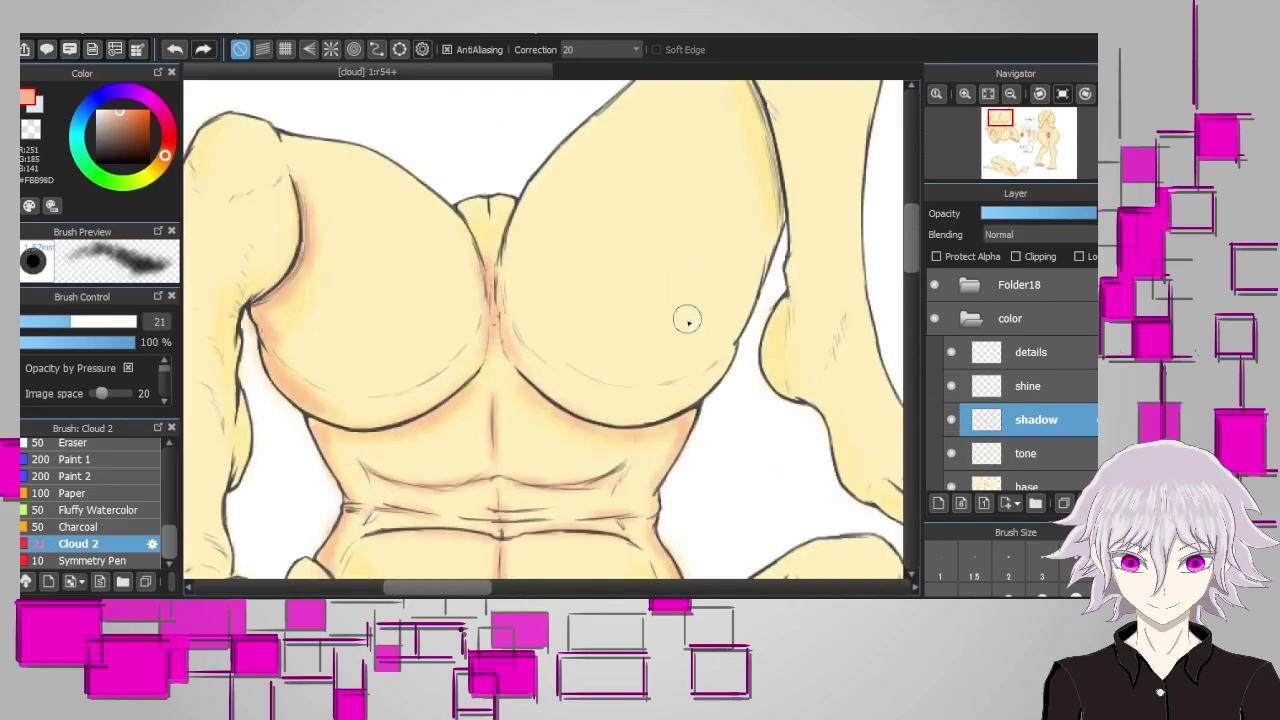
Shade the ankle and foot below the upper bent knee in salmon, reducing Cloud 2 to size 12.3 for the toes
scroll(687, 320, "left", 3)
scroll(687, 320, "down", 1)
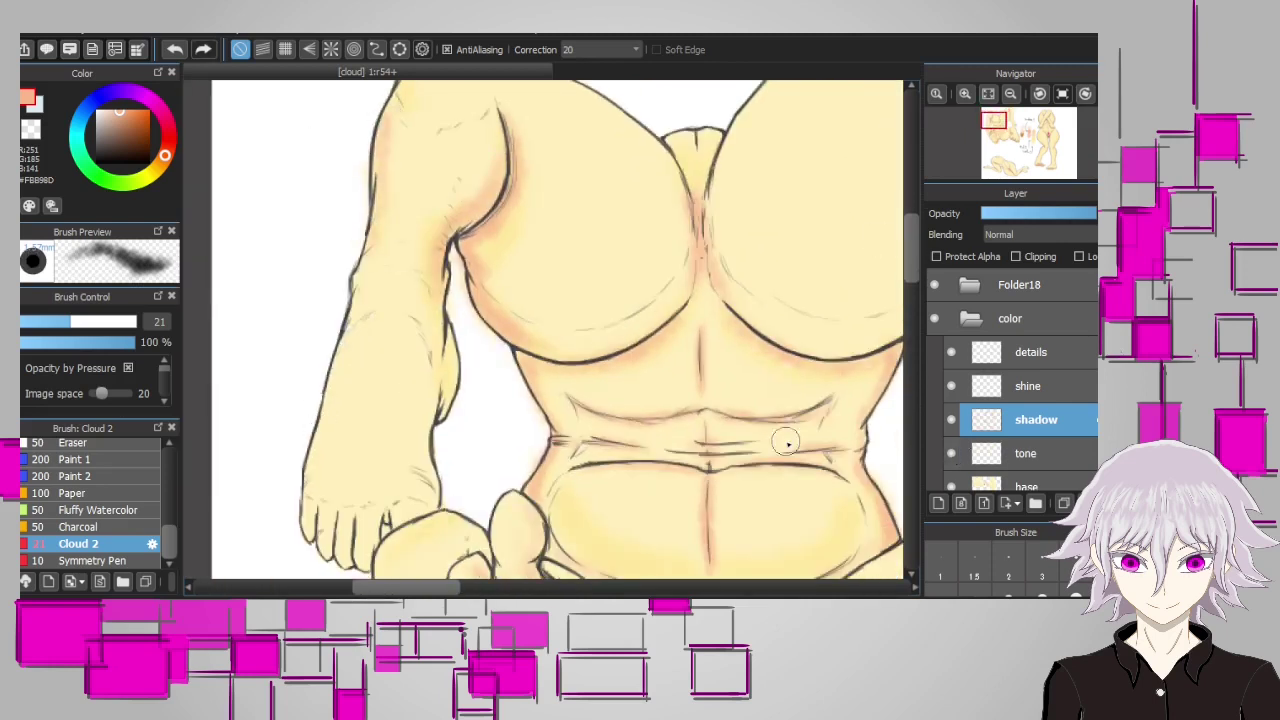
left_click_drag(352, 312, 425, 368)
mouse_move(430, 415)
left_mouse_down()
mouse_move(390, 525)
mouse_move(348, 566)
left_mouse_up()
key("bracketleft")
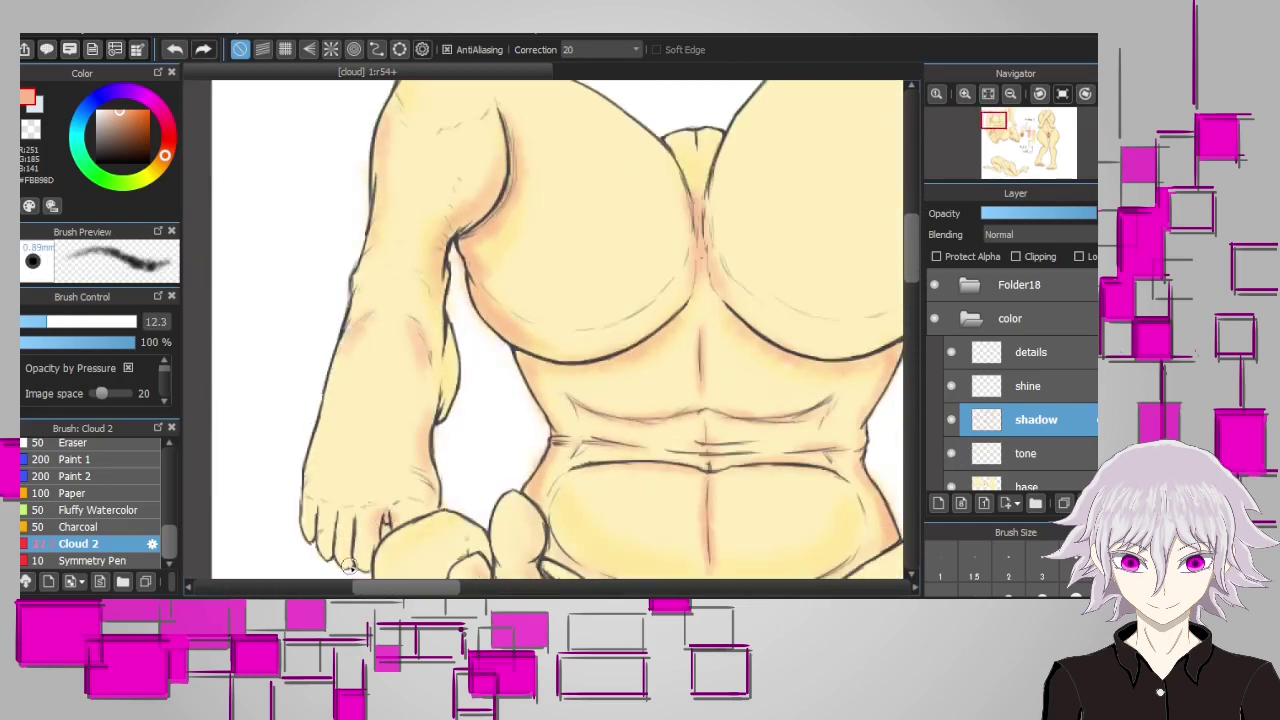
left_click_drag(335, 520, 348, 568)
scroll(503, 537, "up", 5)
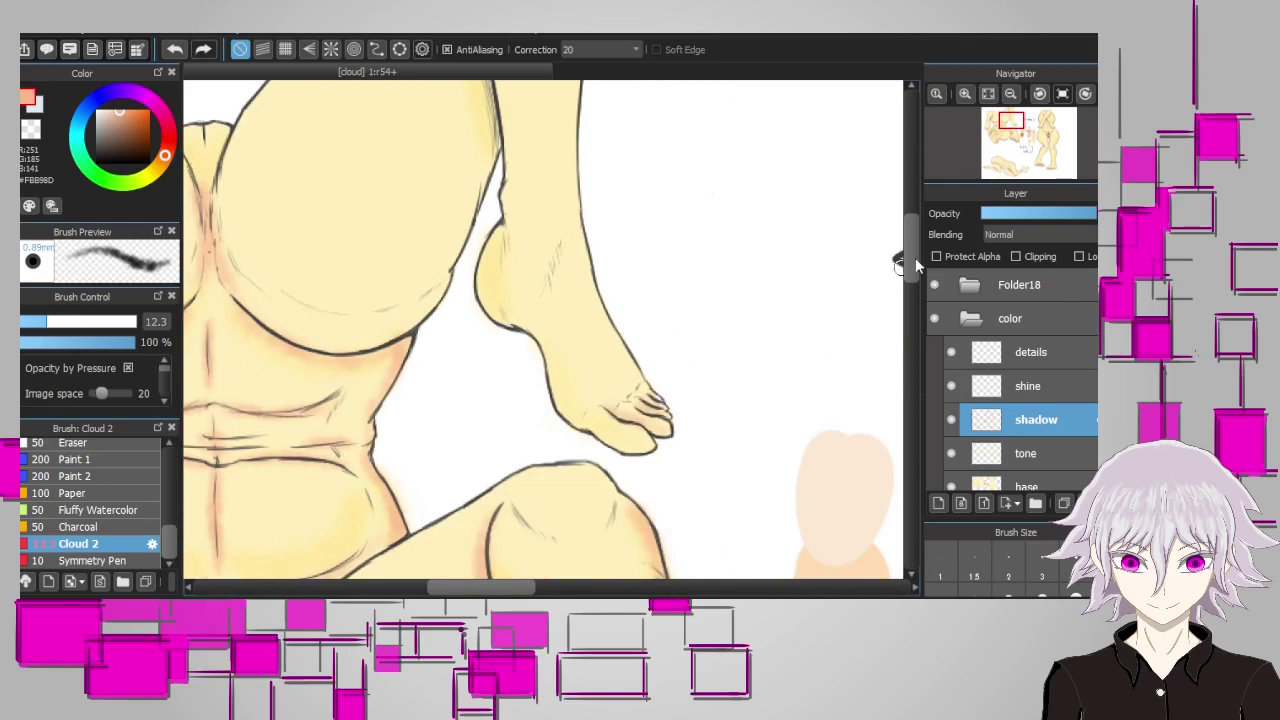
Shade the opposite hanging leg, its ankle and the adjoining thigh edge in salmon with Cloud 2 at size 12.3
scroll(908, 262, "up", 2)
scroll(578, 304, "up", 2)
left_click_drag(488, 262, 470, 182)
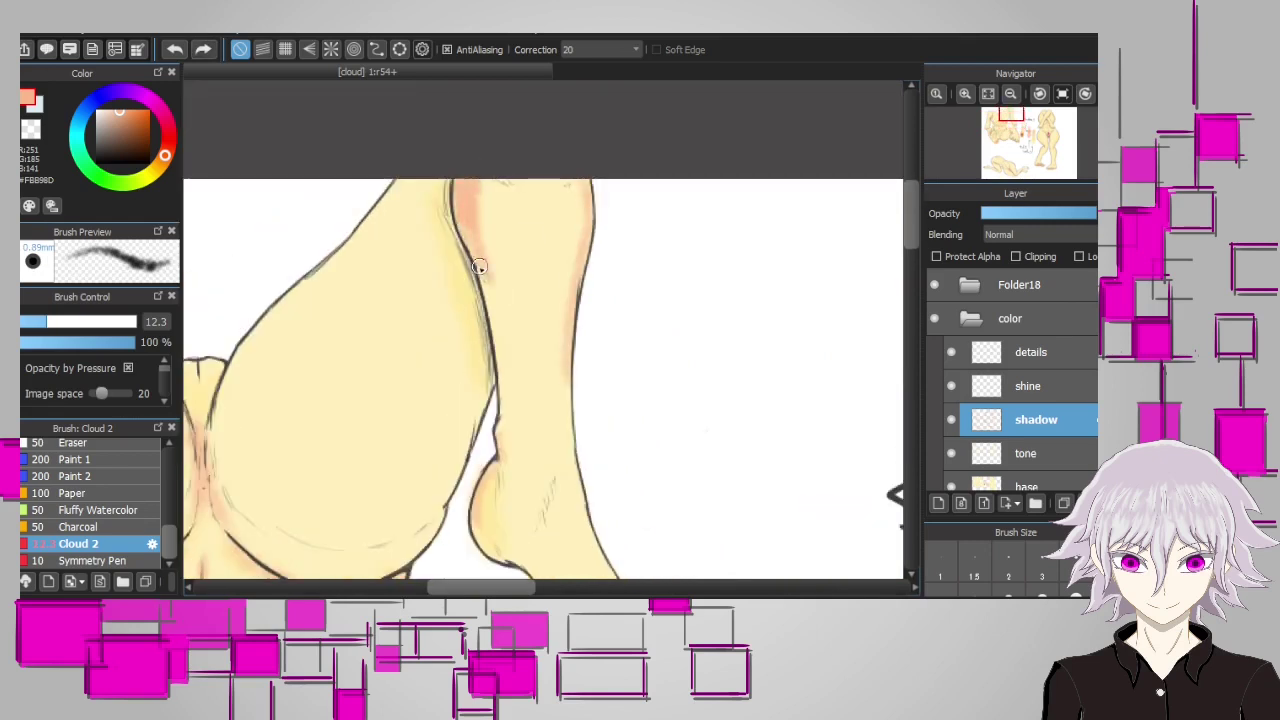
mouse_move(492, 375)
left_mouse_down()
mouse_move(471, 268)
mouse_move(491, 257)
mouse_move(488, 296)
mouse_move(475, 207)
mouse_move(501, 403)
mouse_move(468, 210)
left_mouse_up()
scroll(491, 257, "down", 3)
scroll(807, 323, "up", 4)
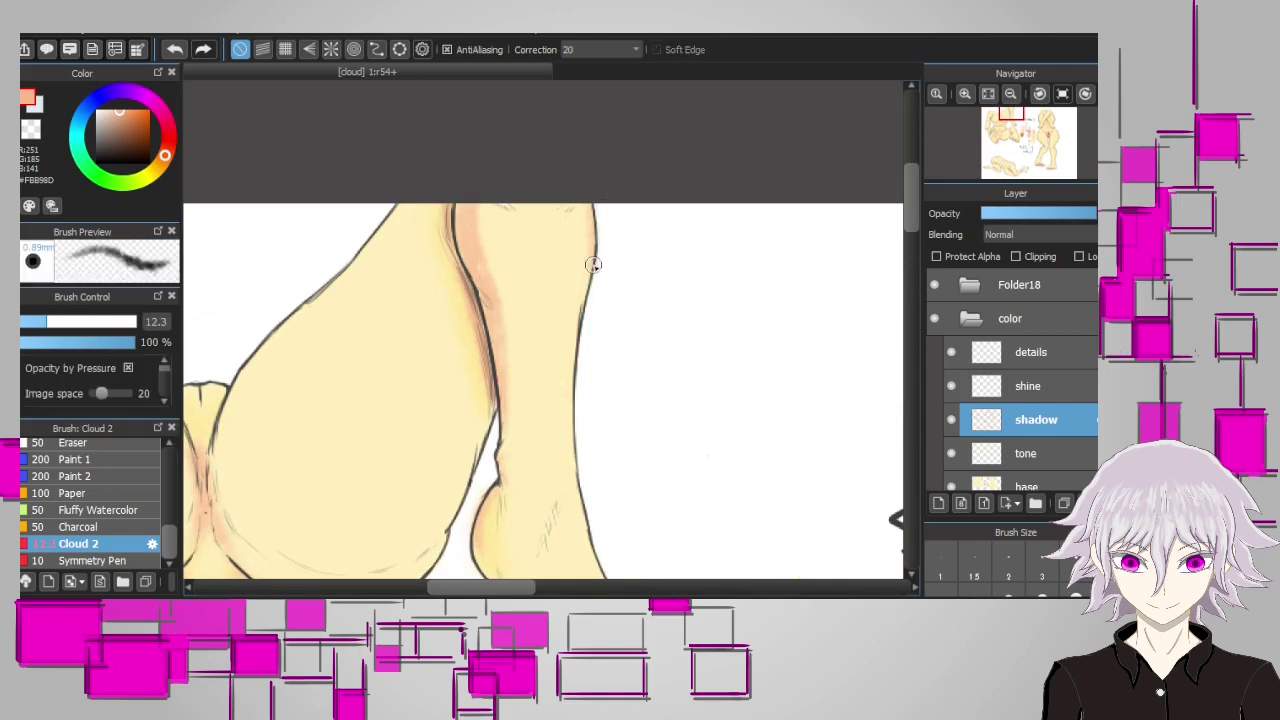
scroll(754, 205, "down", 3)
scroll(754, 205, "up", 4)
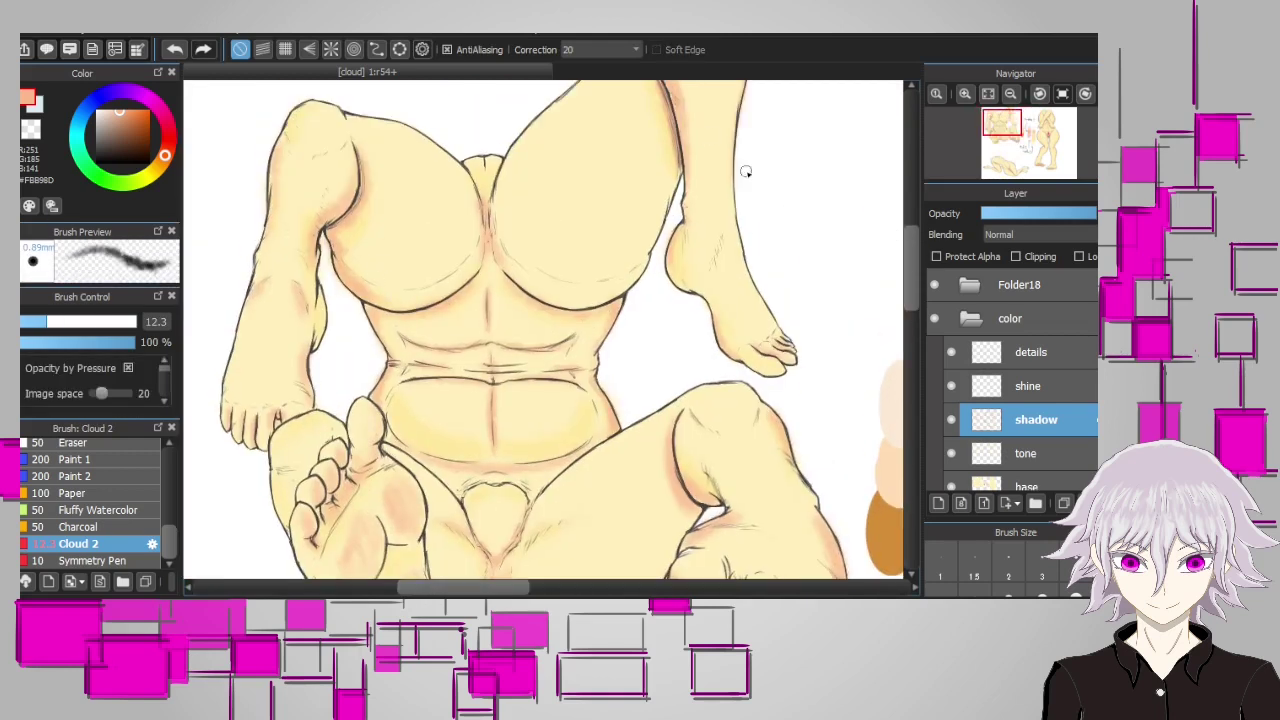
scroll(901, 283, "down", 2)
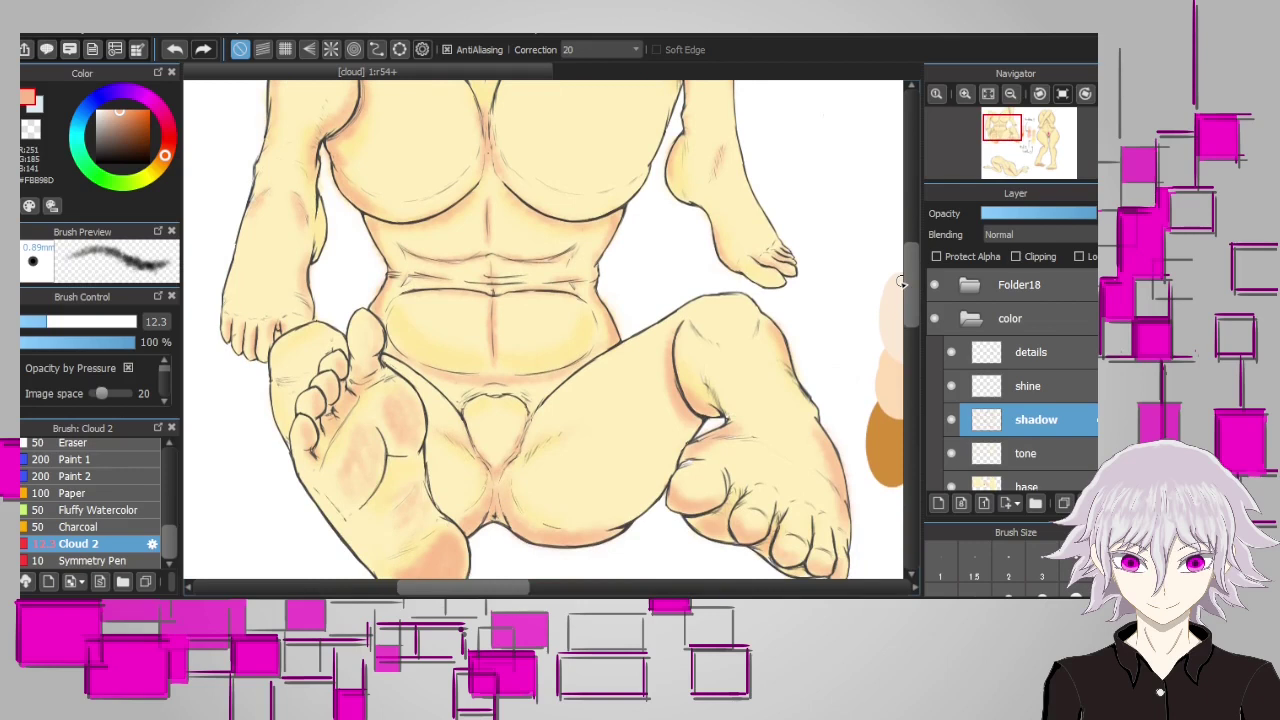
Add near-white #FBF7EC highlight lines along the raised foot's sole, heel and toes with the Pen at size 7.5
scroll(901, 283, "down", 5)
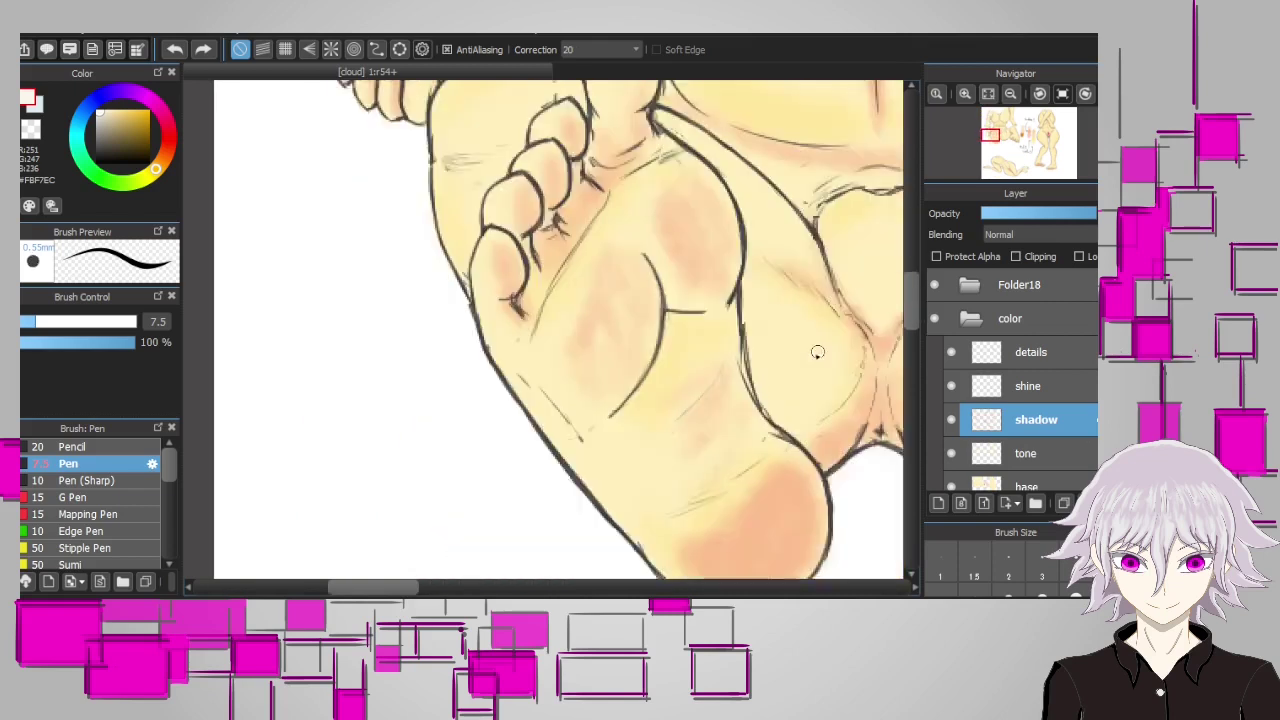
left_click_drag(817, 351, 624, 434)
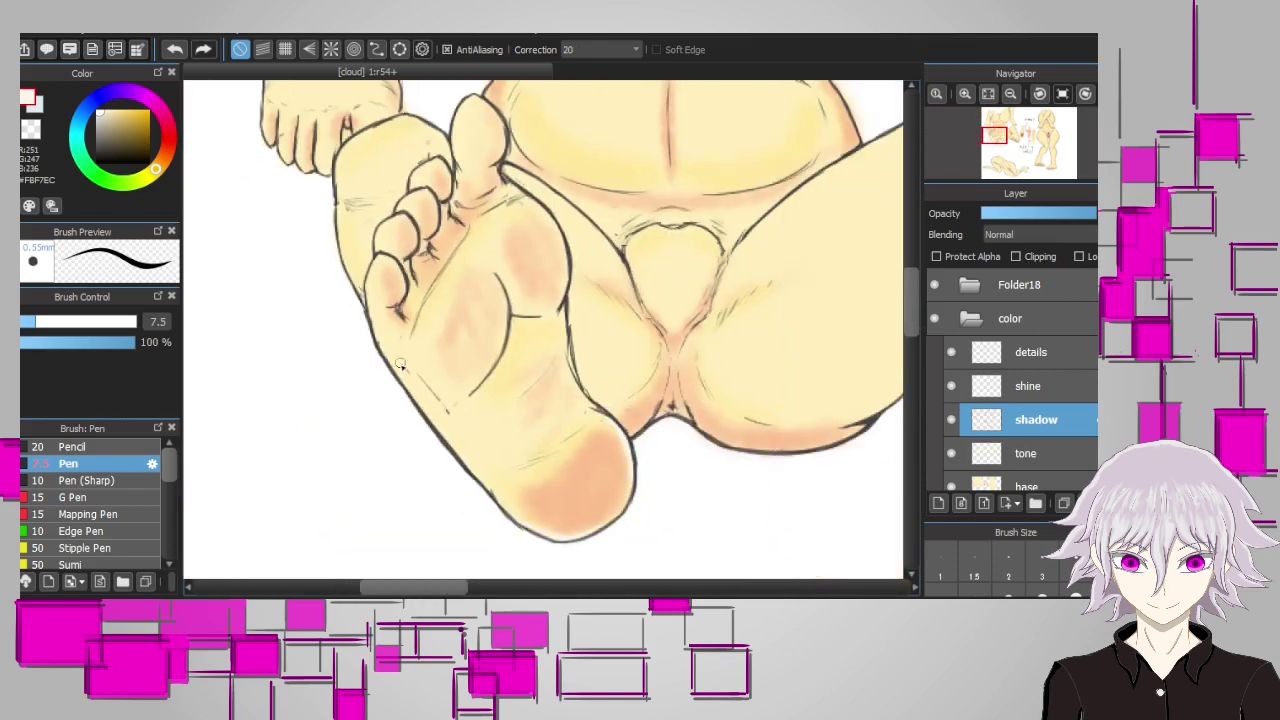
scroll(901, 313, "up", 2)
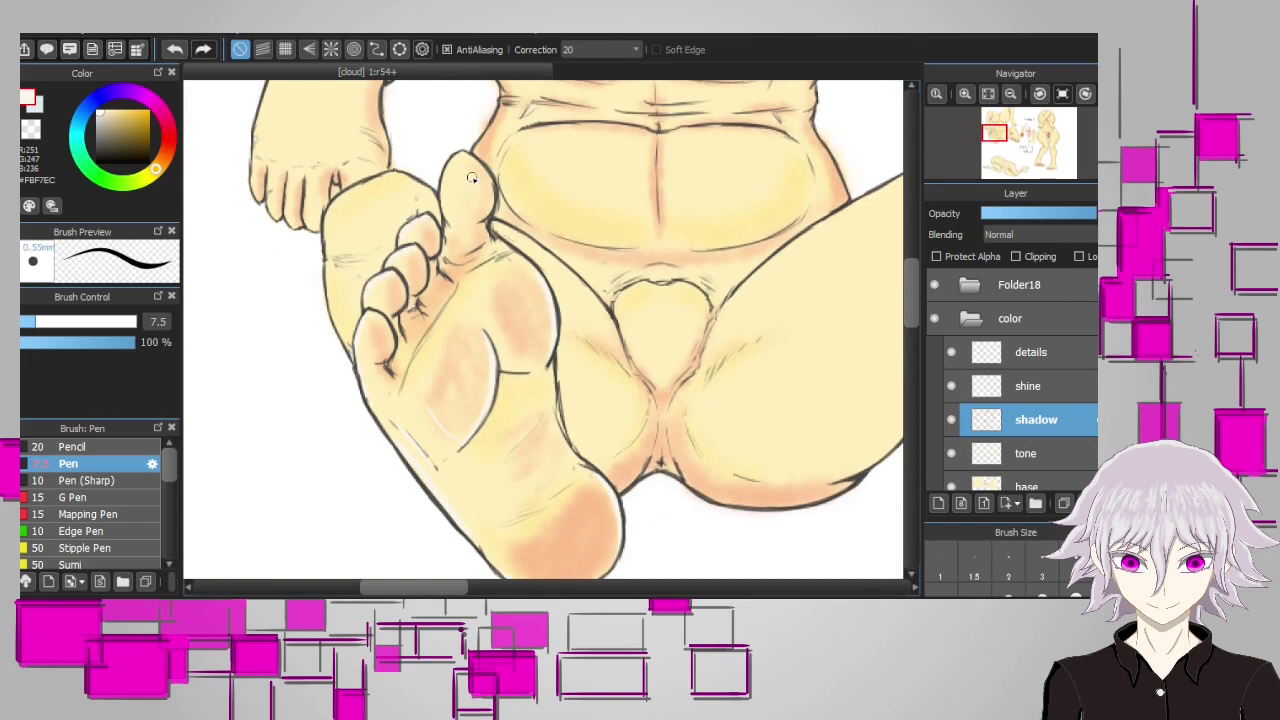
scroll(728, 250, "up", 2)
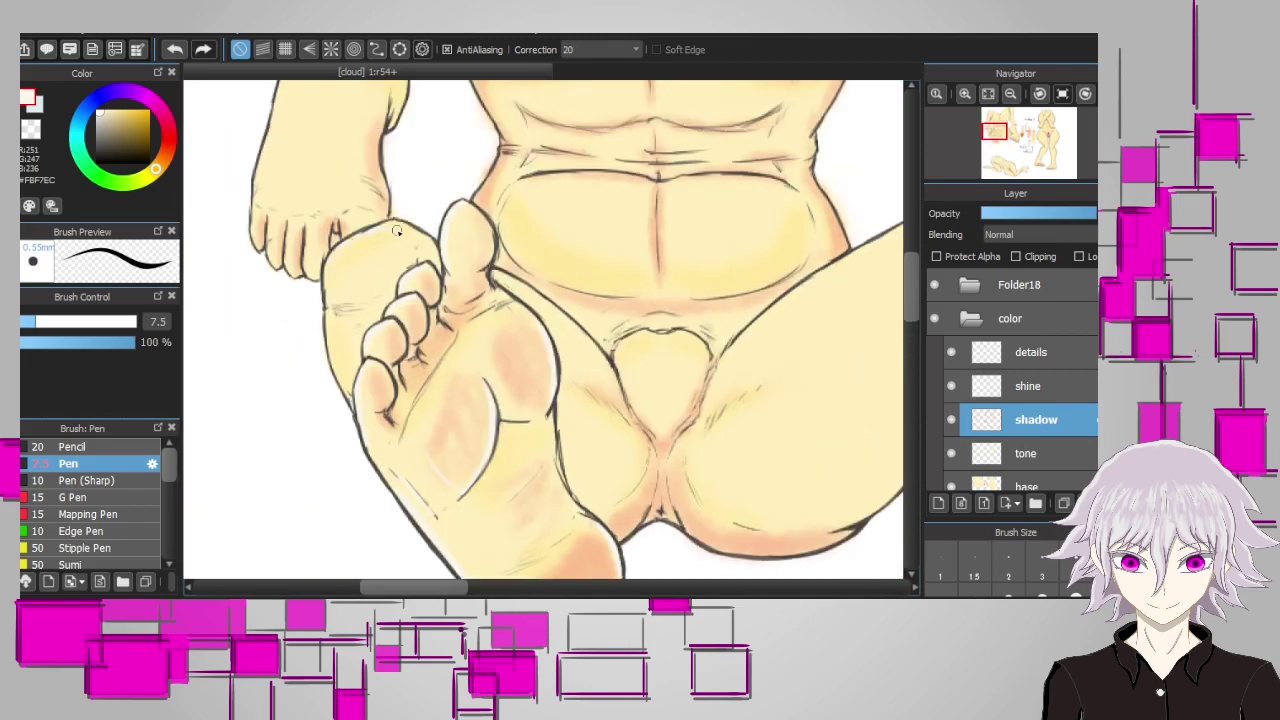
Highlight the toes and outer edge of the seated figure's forward foot in near-white #FBF7EC with the Pen at size 7.5
scroll(540, 400, "right", 10)
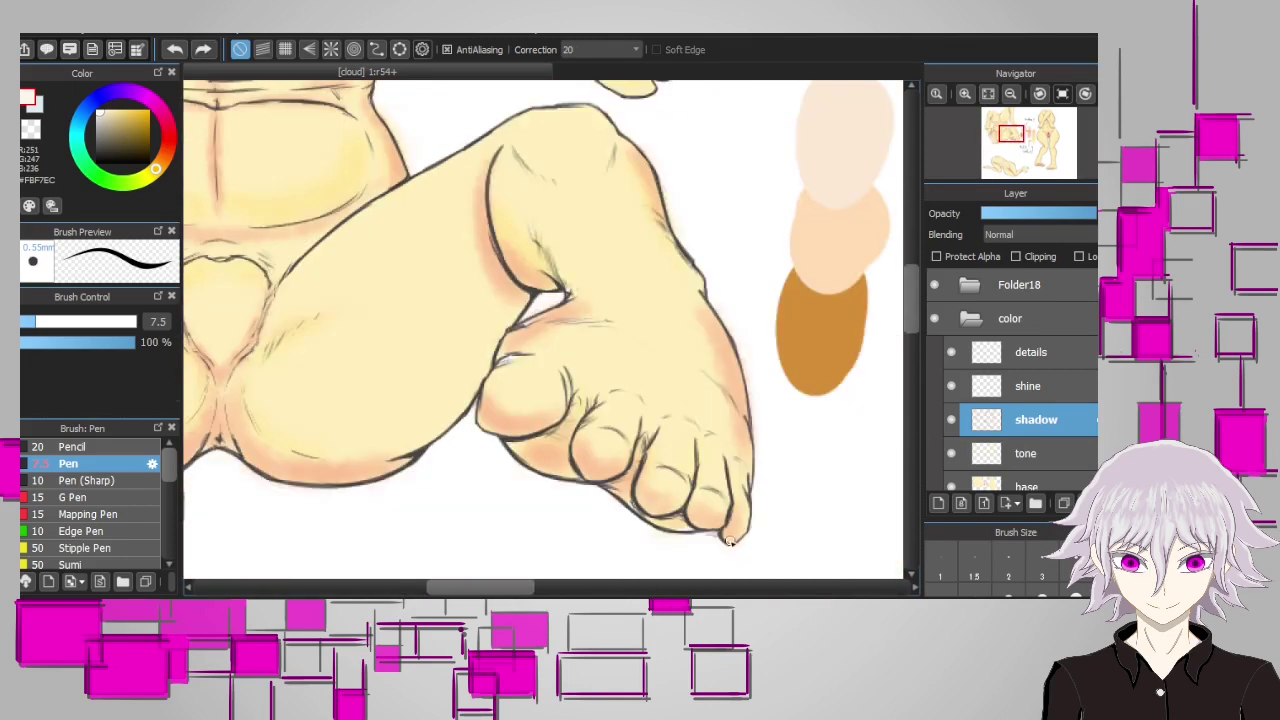
left_click_drag(746, 420, 713, 310)
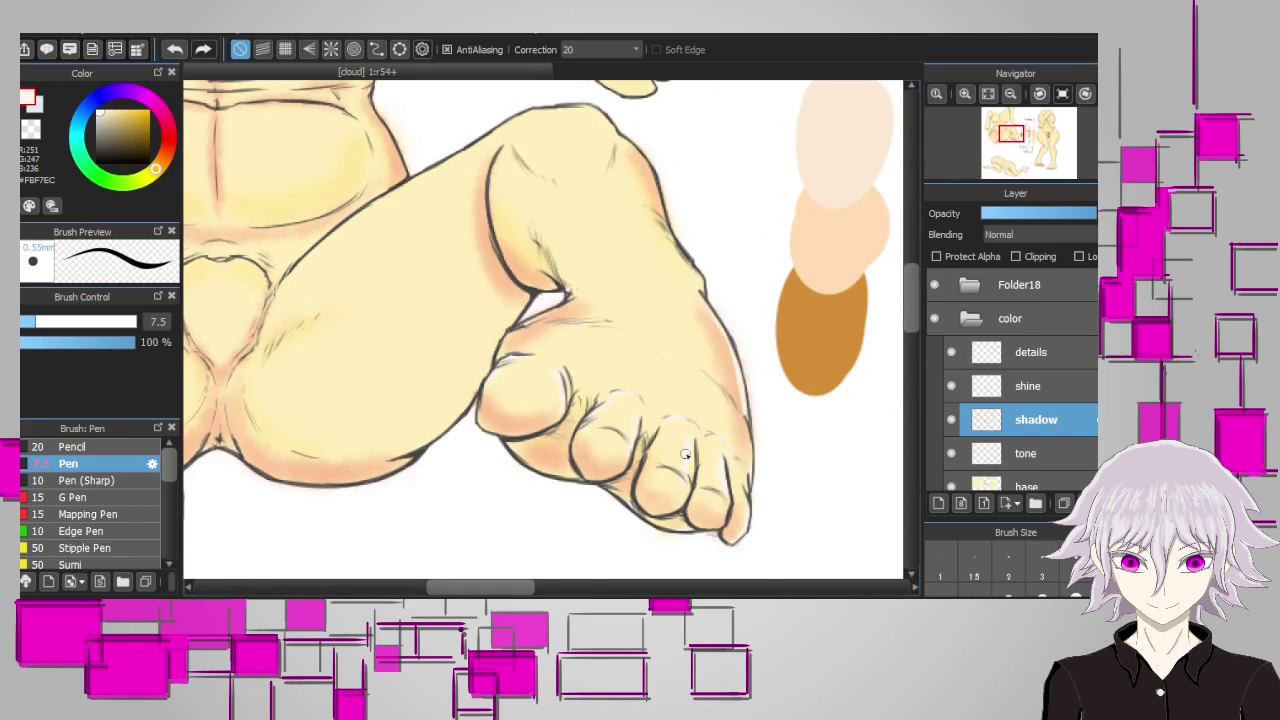
scroll(540, 300, "up", 3)
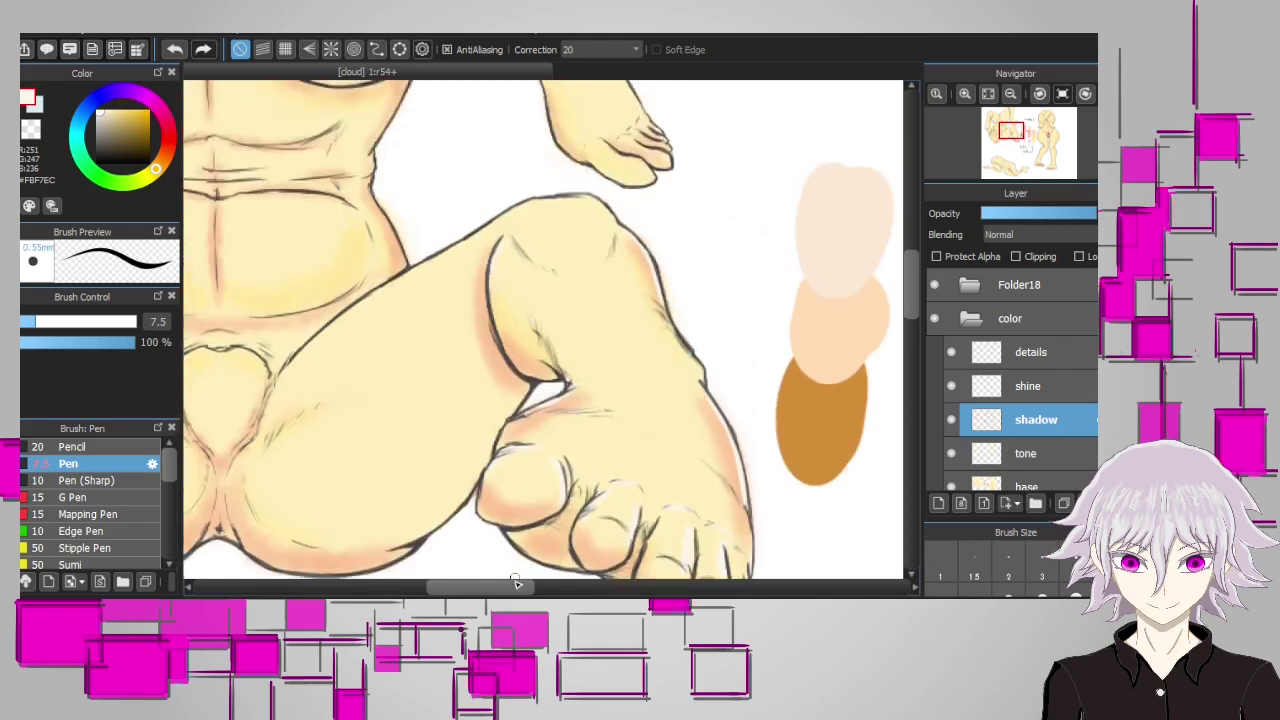
Add near-white highlight lines along the seated figure's lower thighs and hip creases with the Pen at size 7.5
scroll(440, 380, "left", 5)
scroll(634, 407, "down", 2)
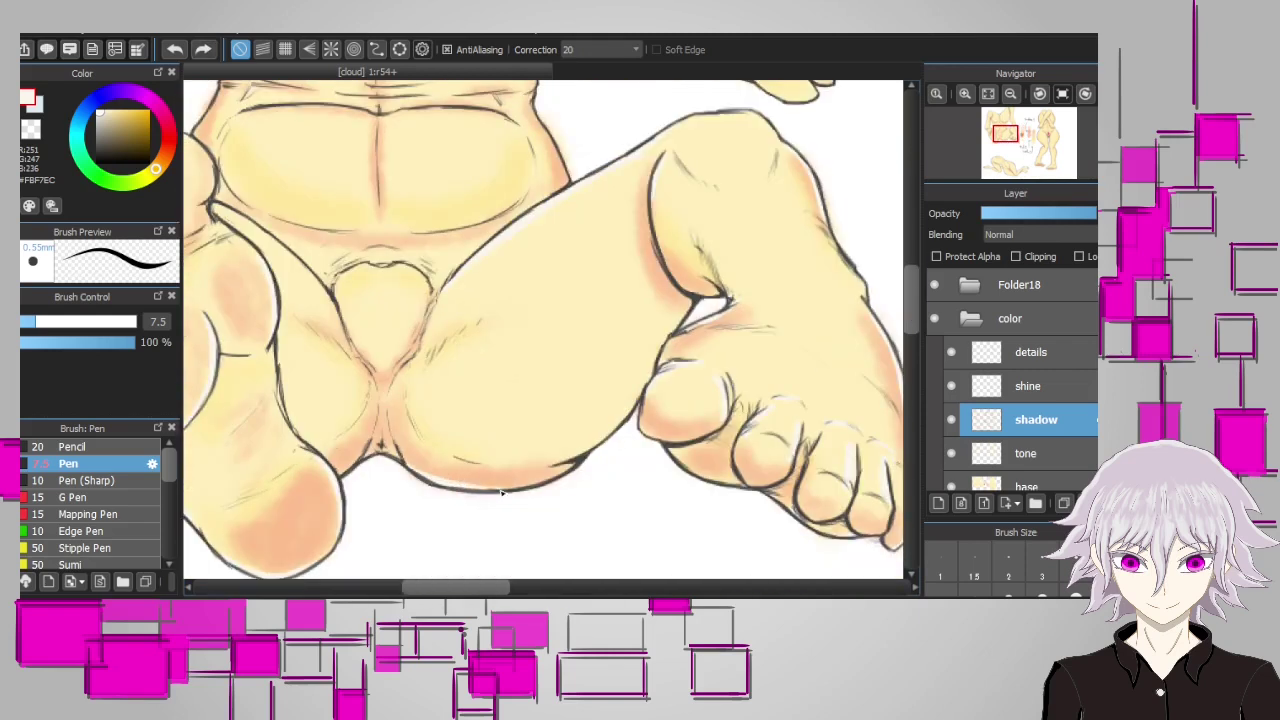
scroll(636, 393, "down", 3)
scroll(490, 458, "up", 3)
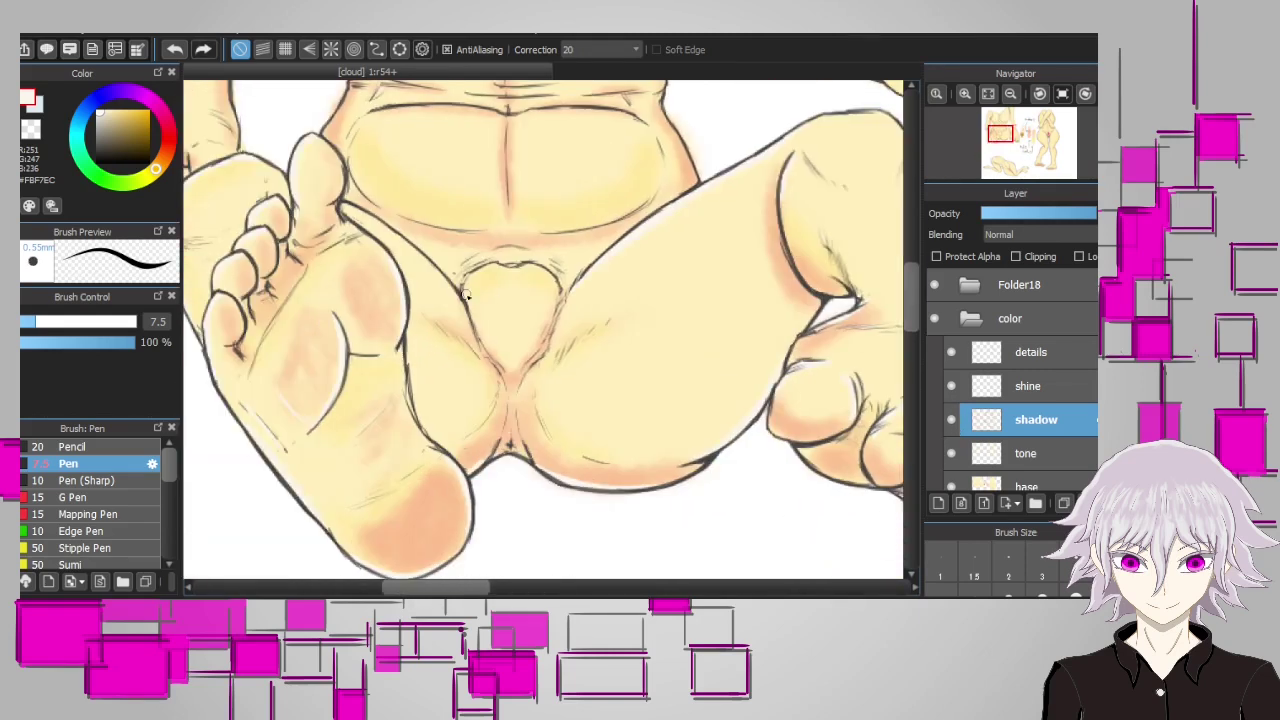
scroll(702, 400, "up", 5)
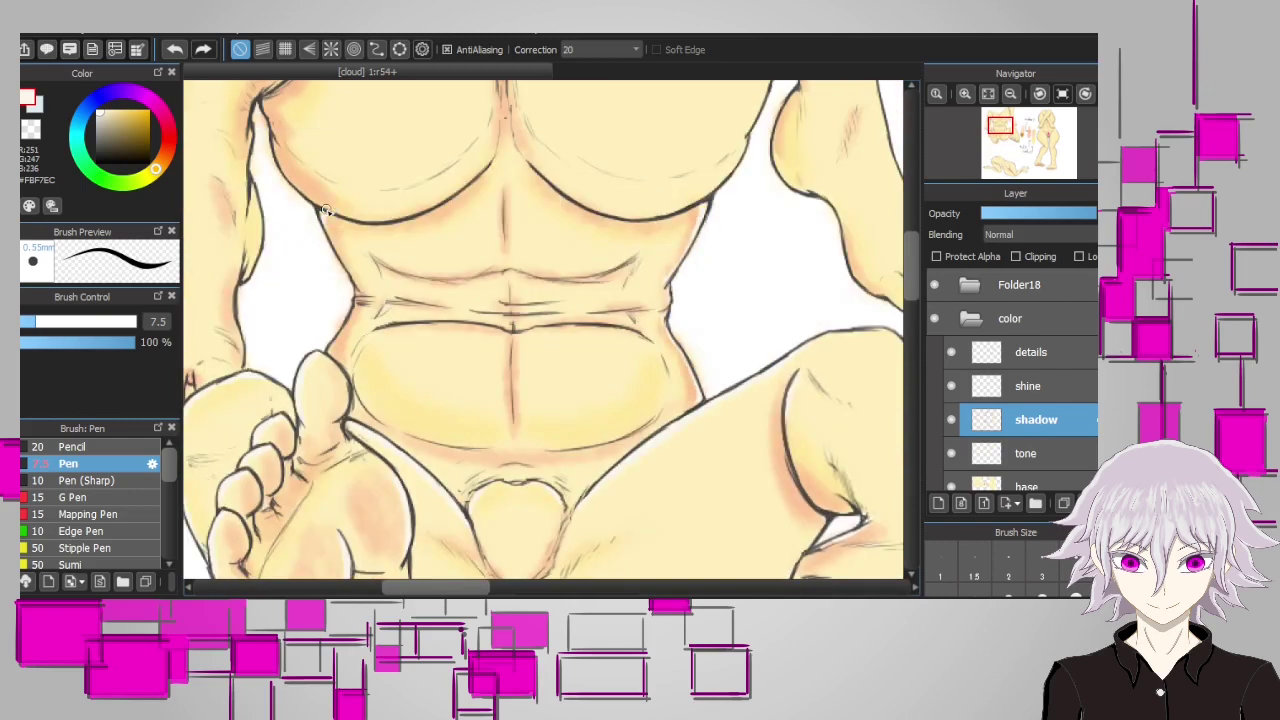
Add near-white Pen highlights along the upper pair of legs, including the top edge of the bent thigh
scroll(361, 297, "down", 3)
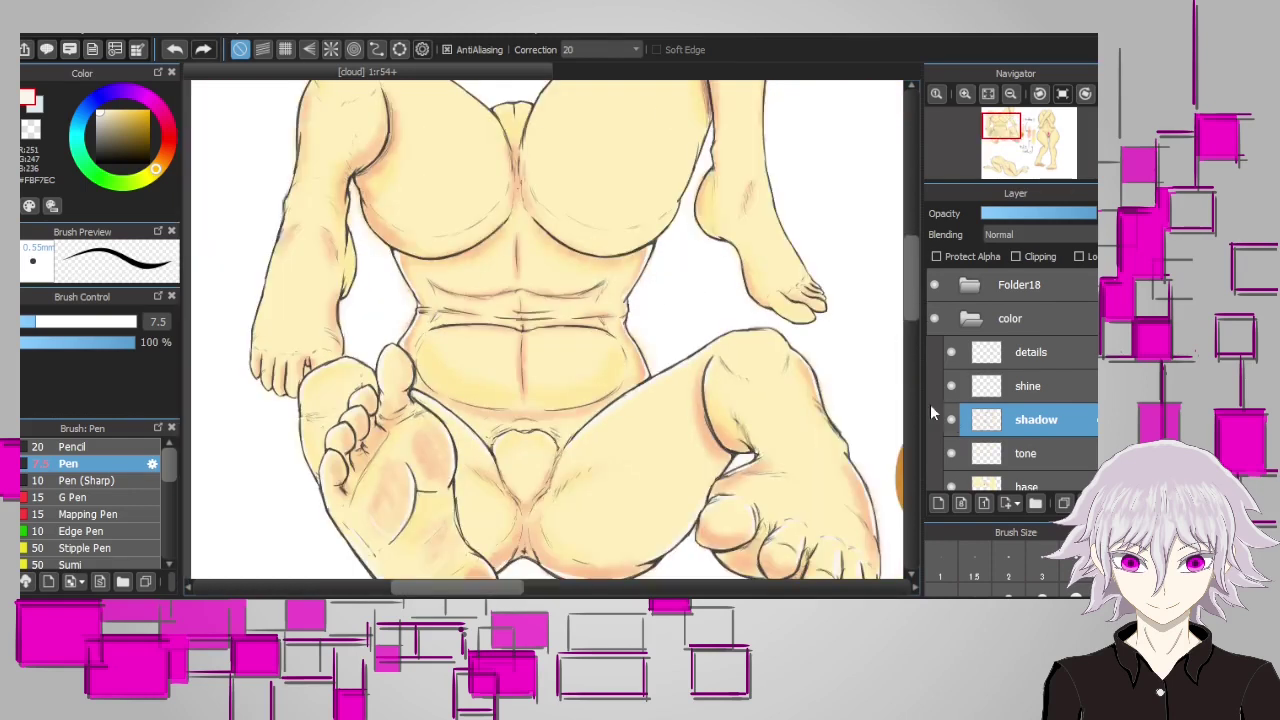
scroll(540, 400, "down", 1)
scroll(540, 350, "up", 2)
scroll(303, 484, "up", 3)
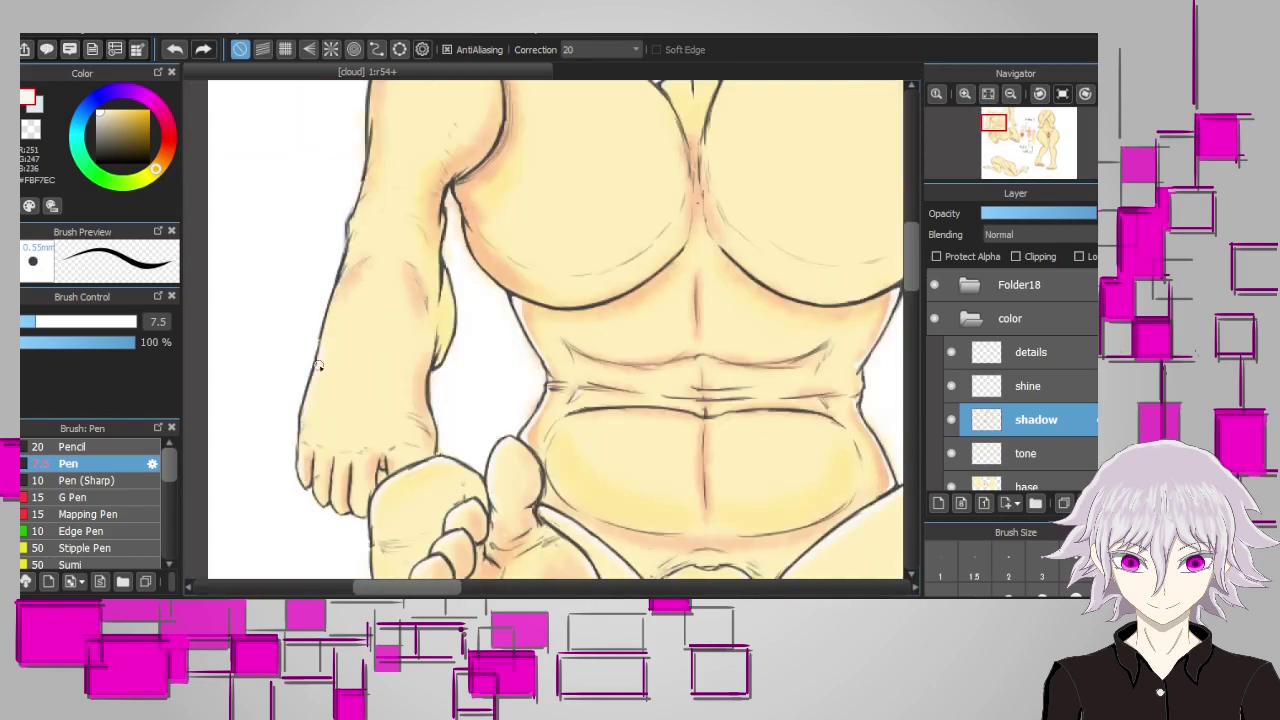
scroll(464, 242, "up", 2)
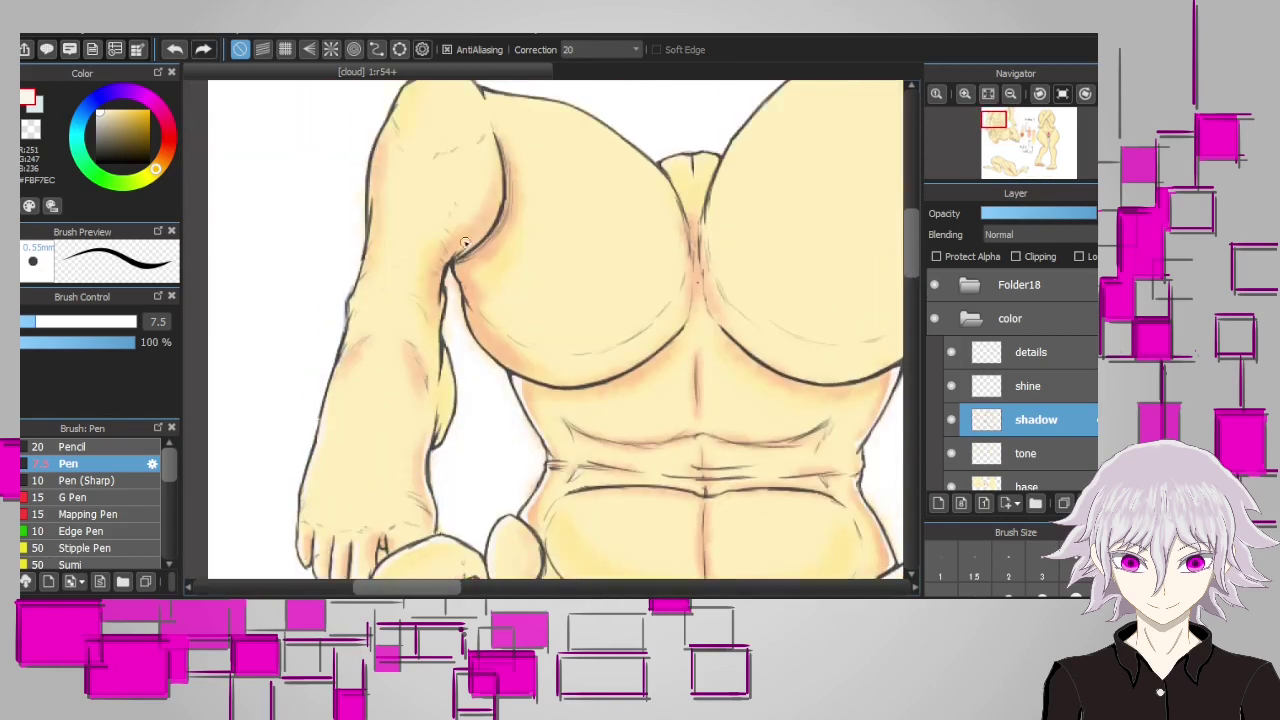
scroll(427, 177, "up", 2)
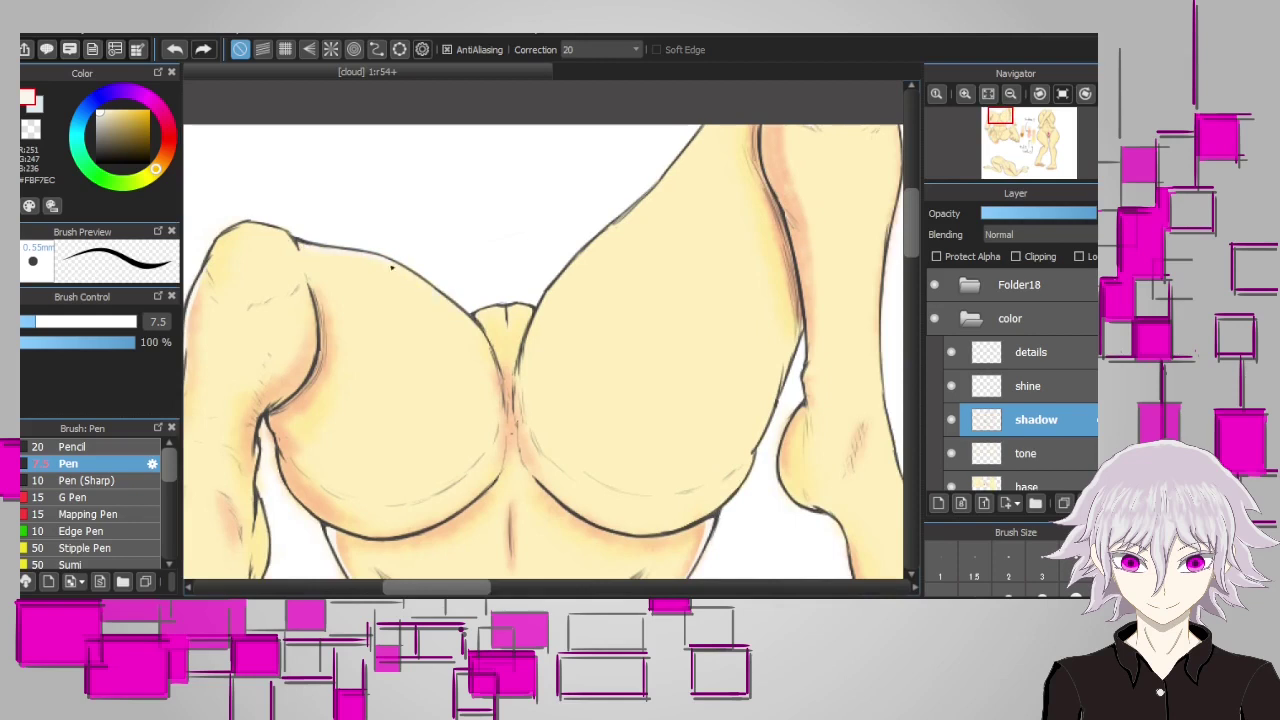
scroll(675, 158, "down", 2)
scroll(577, 268, "up", 2)
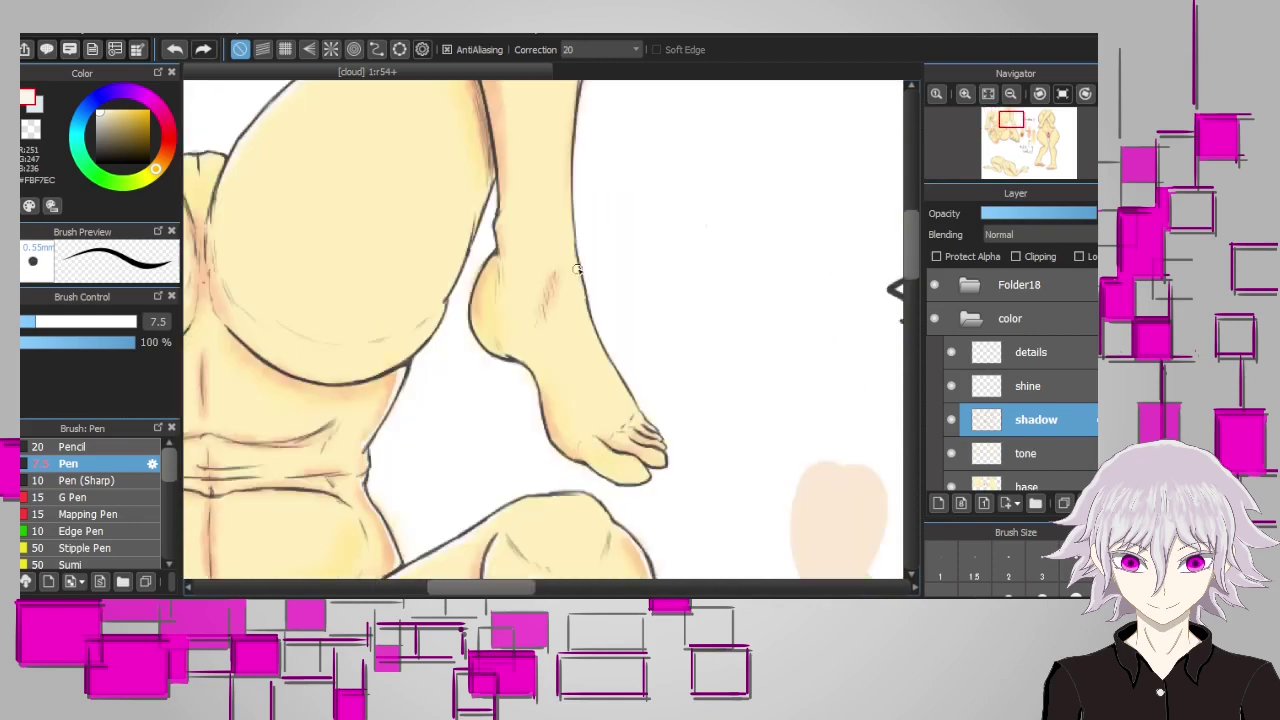
scroll(647, 477, "up", 2)
scroll(569, 369, "down", 3)
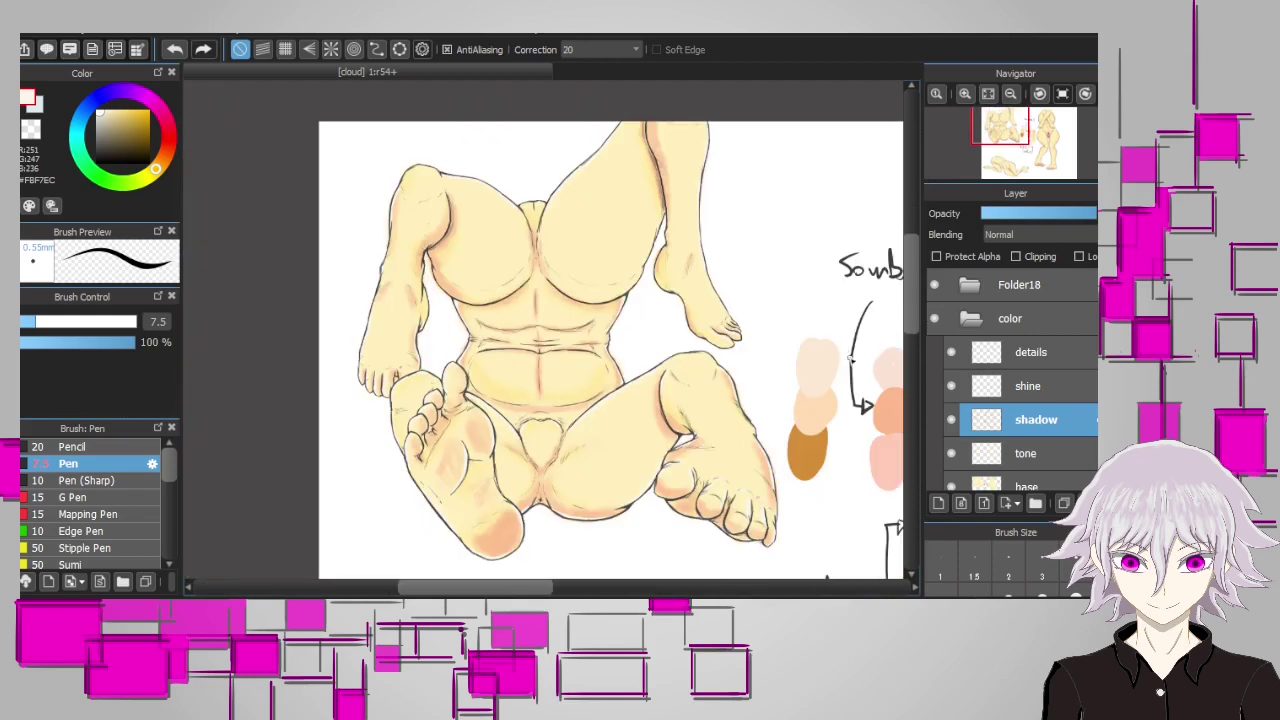
Make the shine layer active and set the drawing colour to pure white #FFFFFF
left_click(951, 422)
scroll(610, 350, "down", 3)
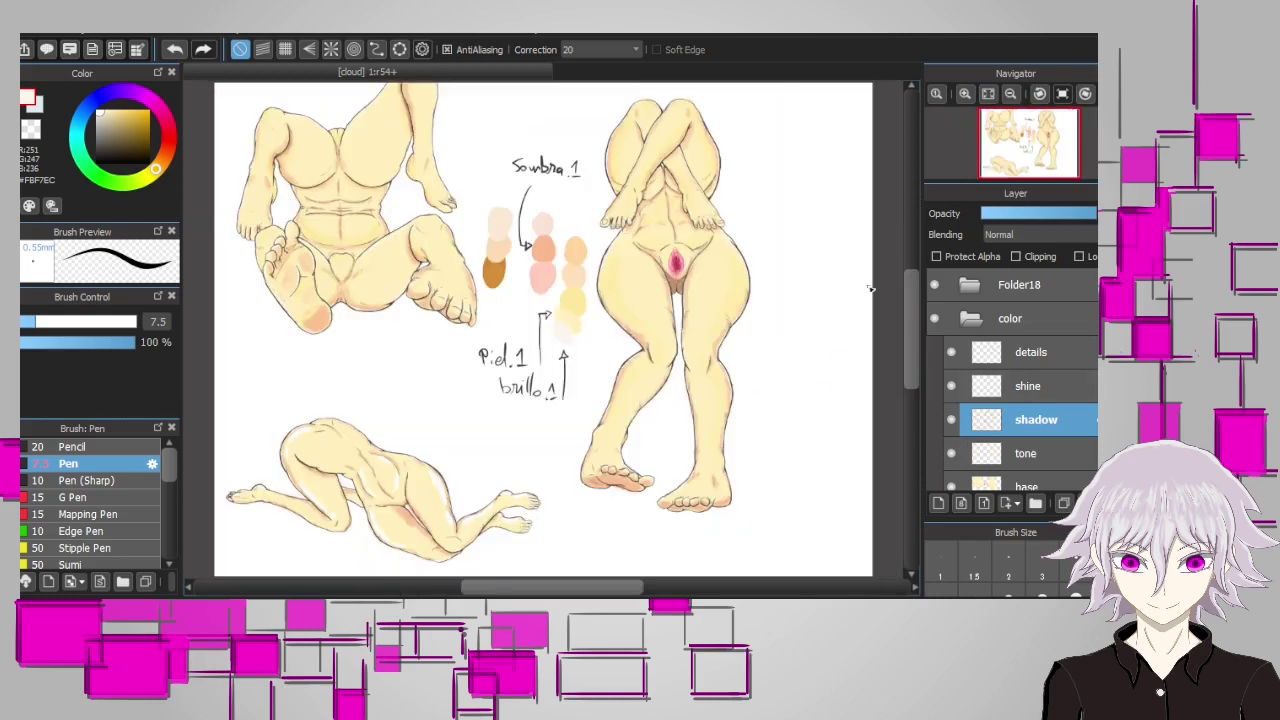
scroll(500, 450, "up", 3)
scroll(580, 330, "up", 2)
left_click(1029, 386)
scroll(474, 217, "up", 2)
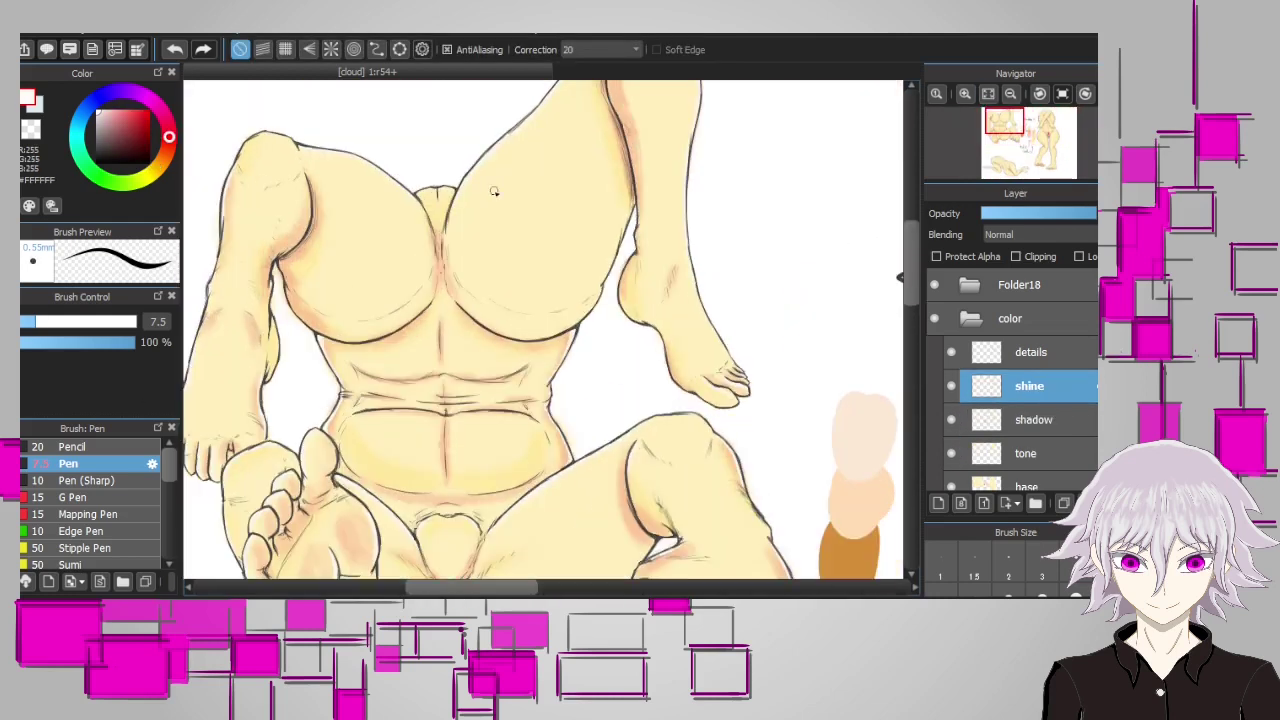
Try white highlight strokes along the inner edge of the upper raised thigh with Cloud 2 at size 12.3
scroll(474, 217, "down", 2)
scroll(474, 217, "up", 2)
key("b")
left_click_drag(474, 217, 553, 116)
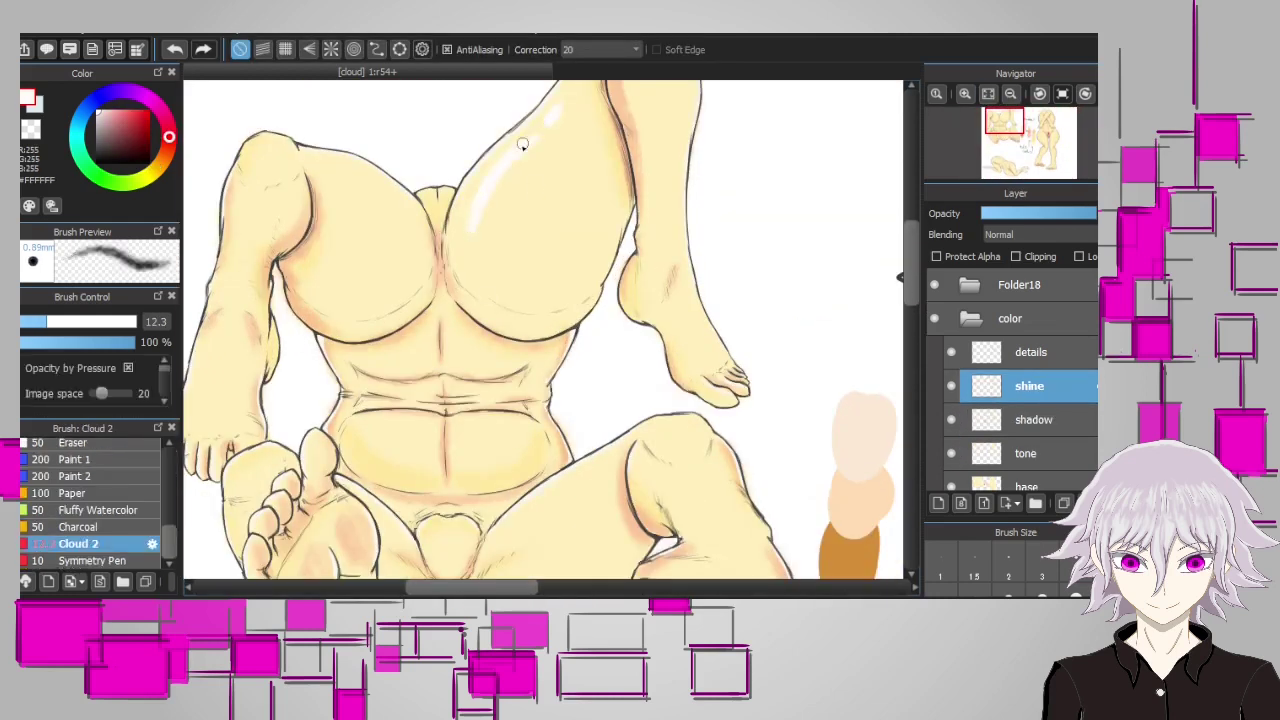
key("ctrl+z")
Try Fluffy Watercolor and Cloud 2 test strokes beside the hanging foot, with Fluffy Watercolor at size 31
scroll(474, 217, "down", 2)
left_click(100, 510)
left_click_drag(700, 245, 672, 320)
key("ctrl+z")
mouse_move(745, 135)
left_mouse_down()
mouse_move(757, 329)
mouse_move(775, 300)
left_mouse_up()
key("ctrl+z")
left_click(76, 544)
key("ctrl+z")
left_click(100, 510)
left_click_drag(785, 122, 785, 325)
key("ctrl+z")
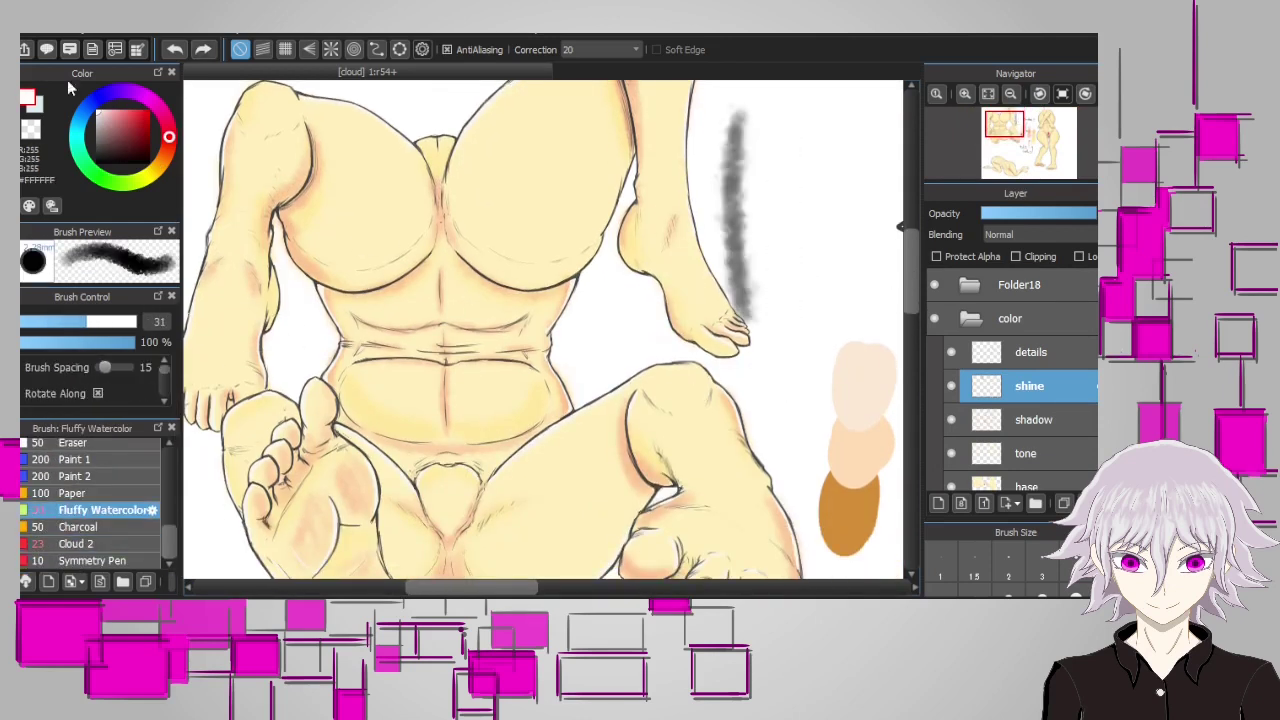
Undo the Fluffy Watercolor test stroke and paint white Pen highlights at size 25 along the upper raised thigh and hanging leg
key("ctrl+z")
left_click_drag(469, 194, 525, 105)
scroll(486, 342, "down", 2)
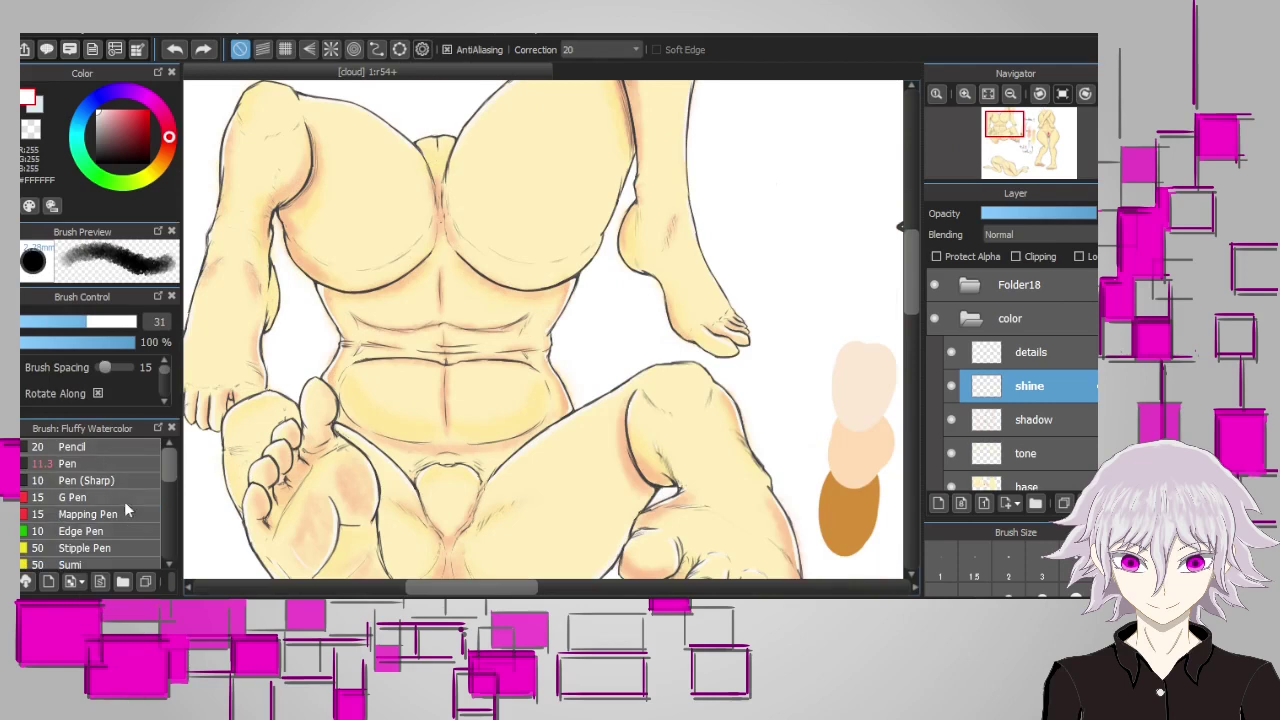
left_click(100, 463)
scroll(568, 173, "up", 3)
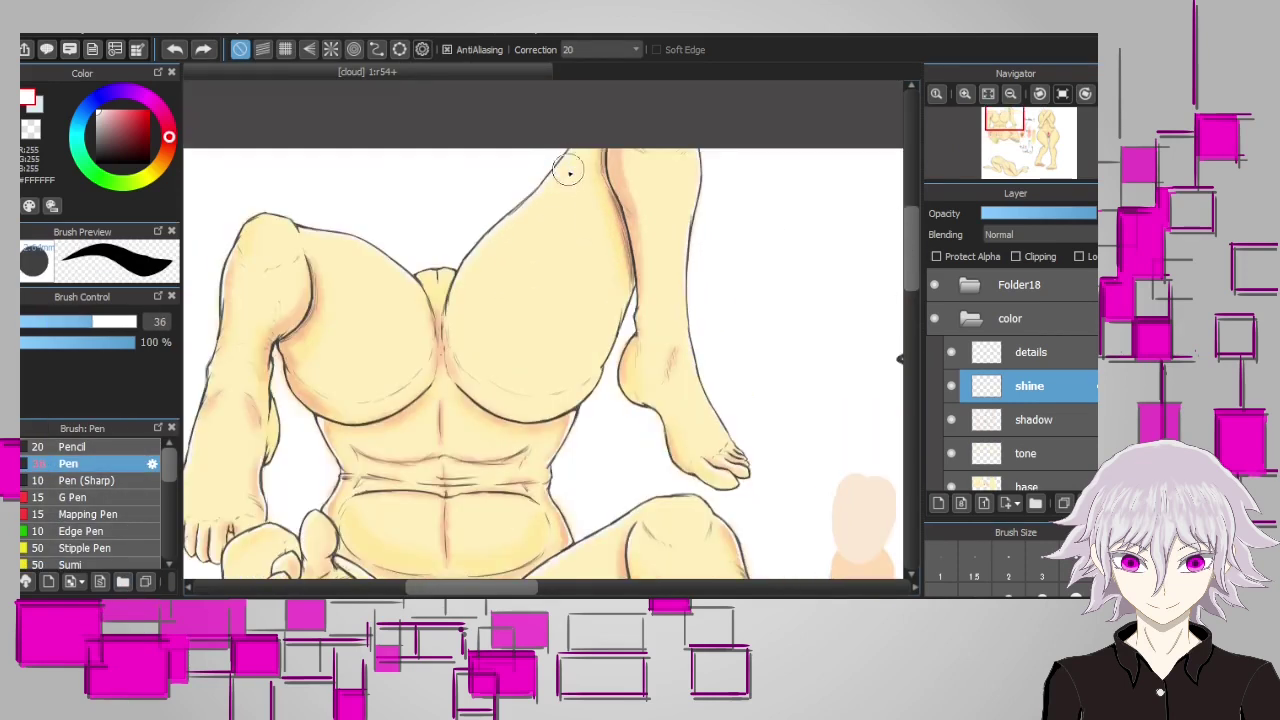
mouse_move(553, 194)
left_mouse_down()
mouse_move(486, 251)
mouse_move(480, 280)
left_mouse_up()
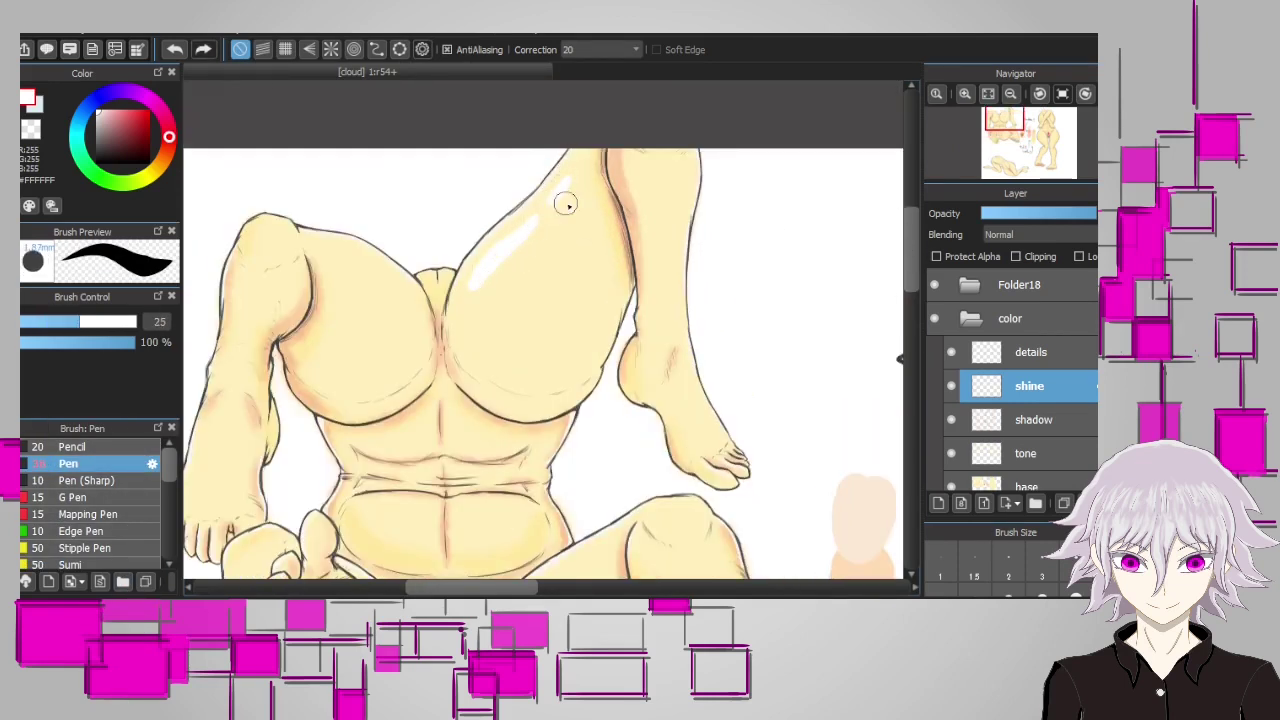
scroll(690, 101, "down", 1)
scroll(725, 300, "left", 2)
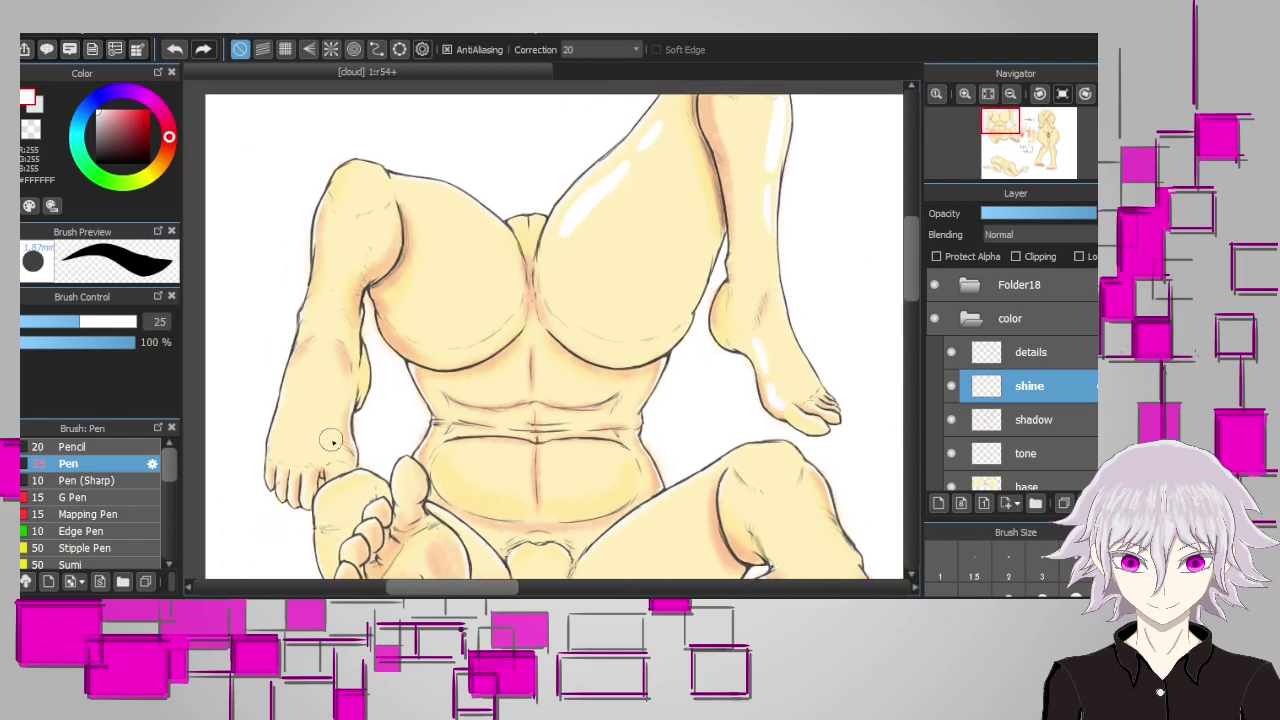
Paint white highlights along the opposite bent leg and its thigh, and across the seated figure's abdomen
left_click_drag(384, 212, 352, 262)
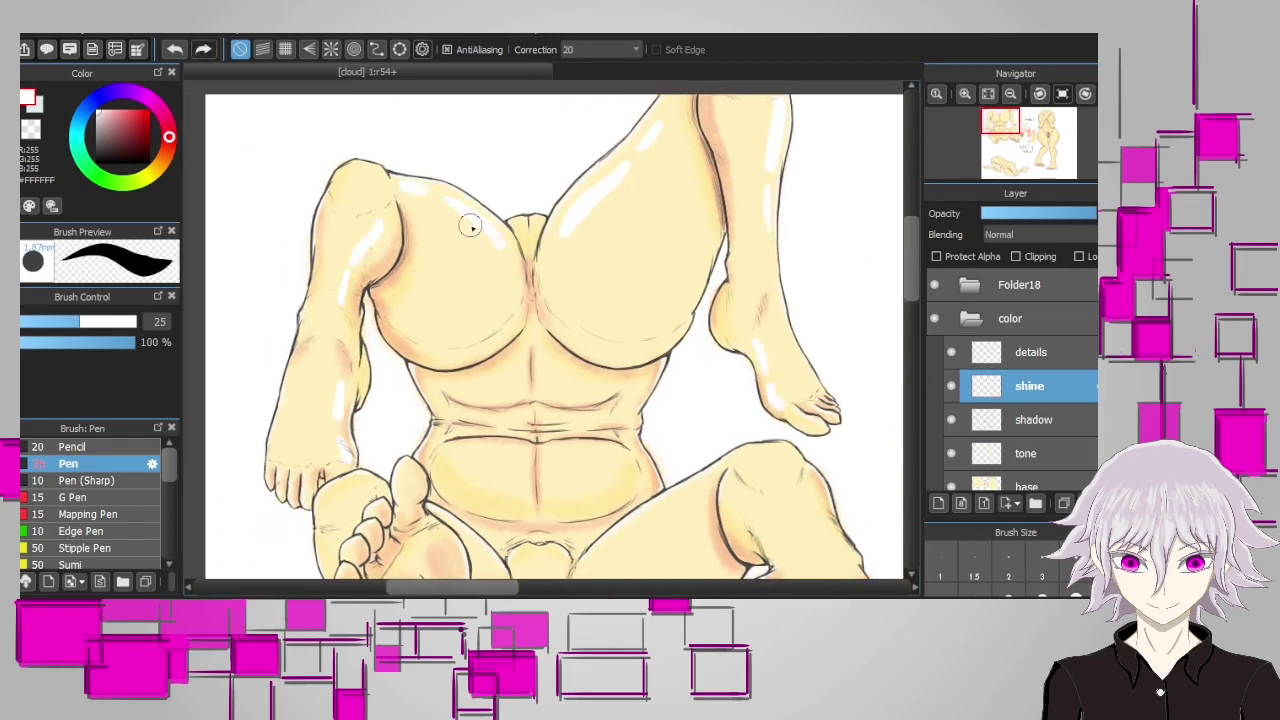
left_click_drag(462, 210, 492, 246)
scroll(708, 266, "down", 3)
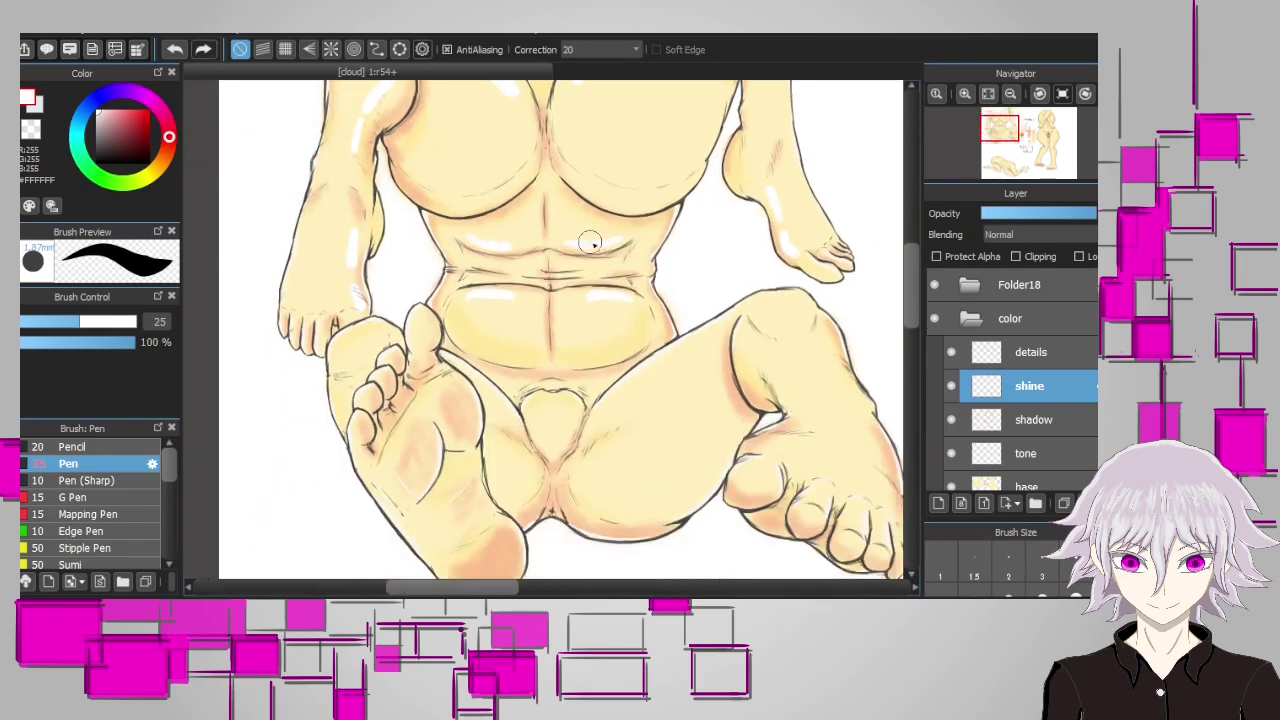
Add white highlights to the raised sole, heel and lower thigh of the seated figure
scroll(590, 243, "down", 2)
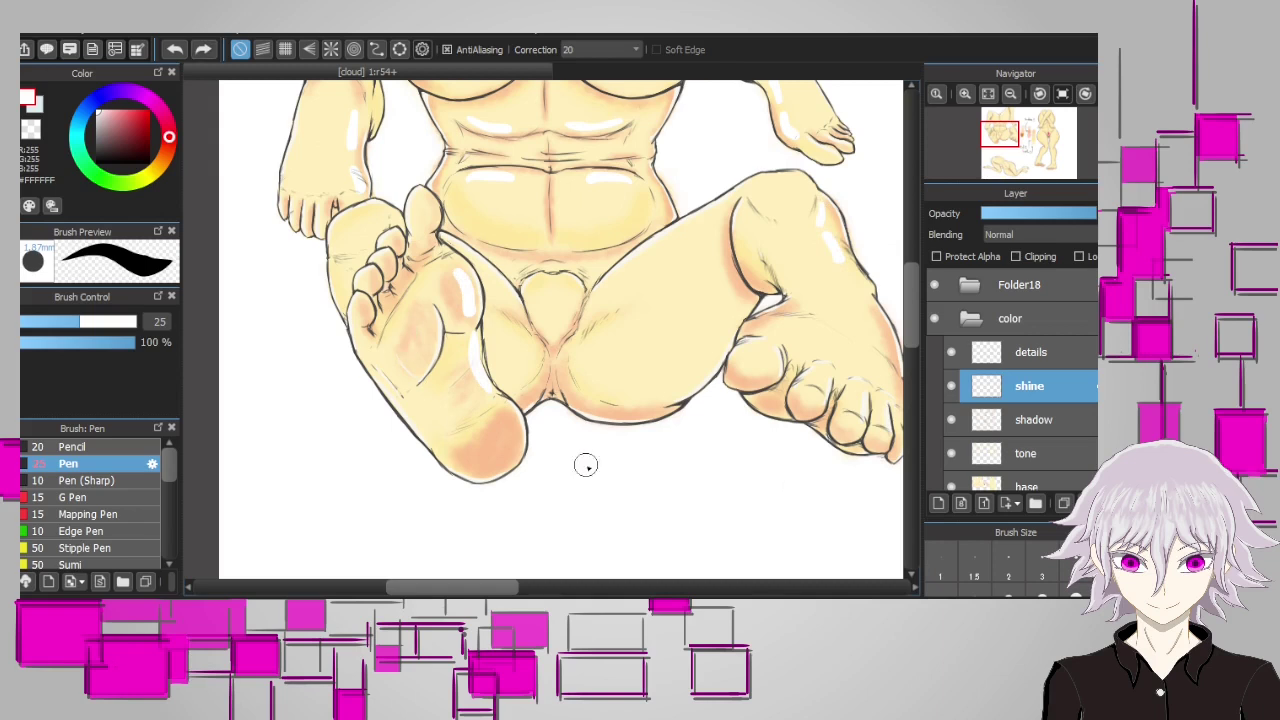
left_click_drag(508, 424, 515, 460)
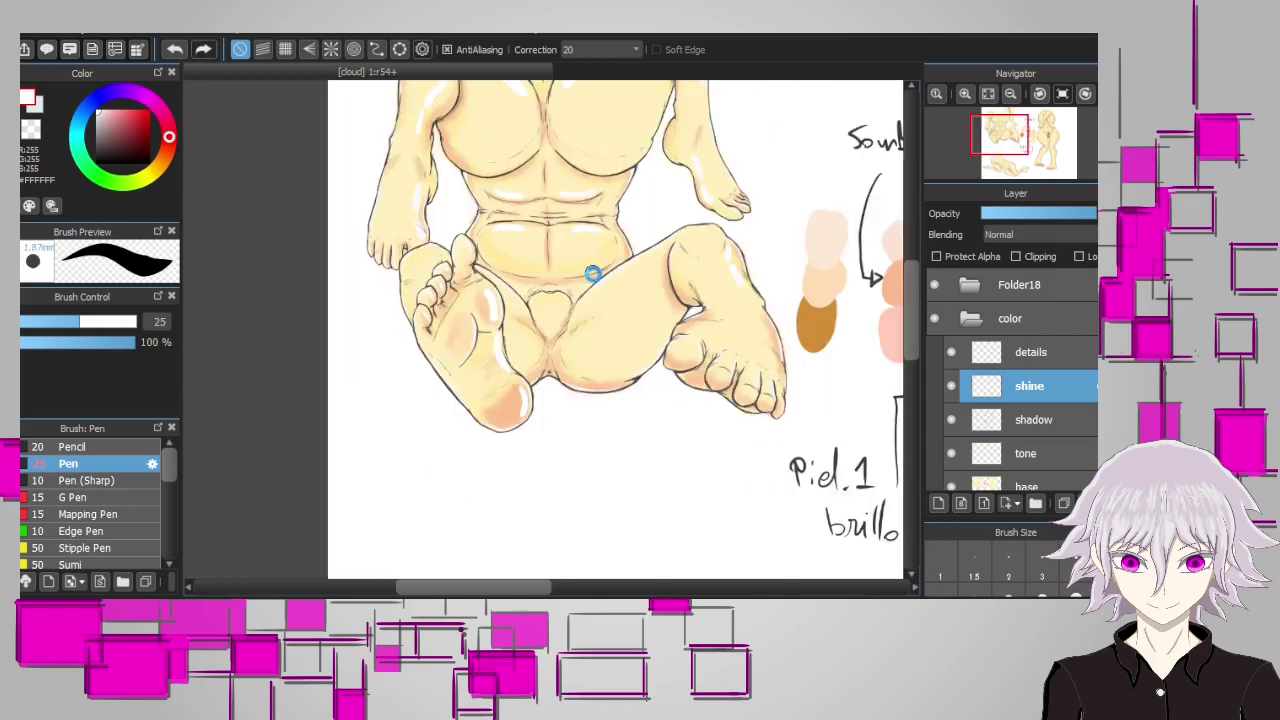
left_click_drag(606, 388, 662, 382)
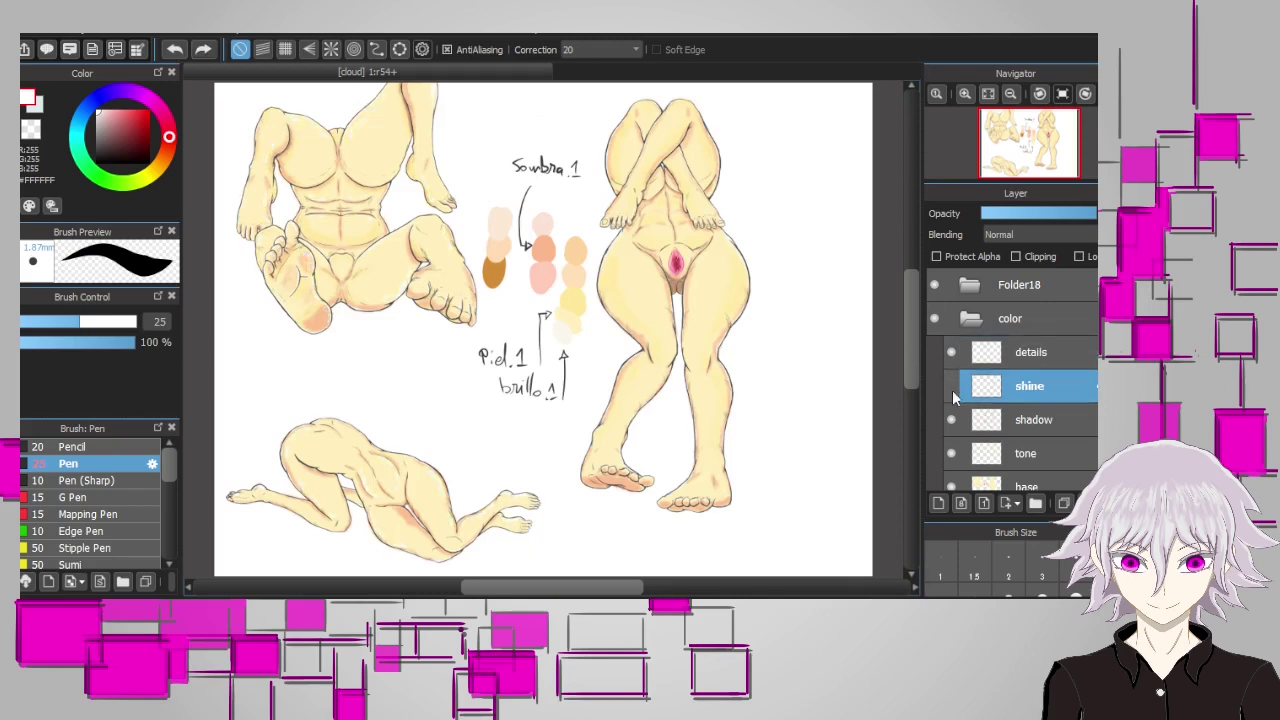
Paint white highlights along the shins, thighs and outer hips of the standing figure
scroll(672, 345, "up", 3)
left_click_drag(544, 308, 490, 360)
left_click_drag(604, 316, 596, 402)
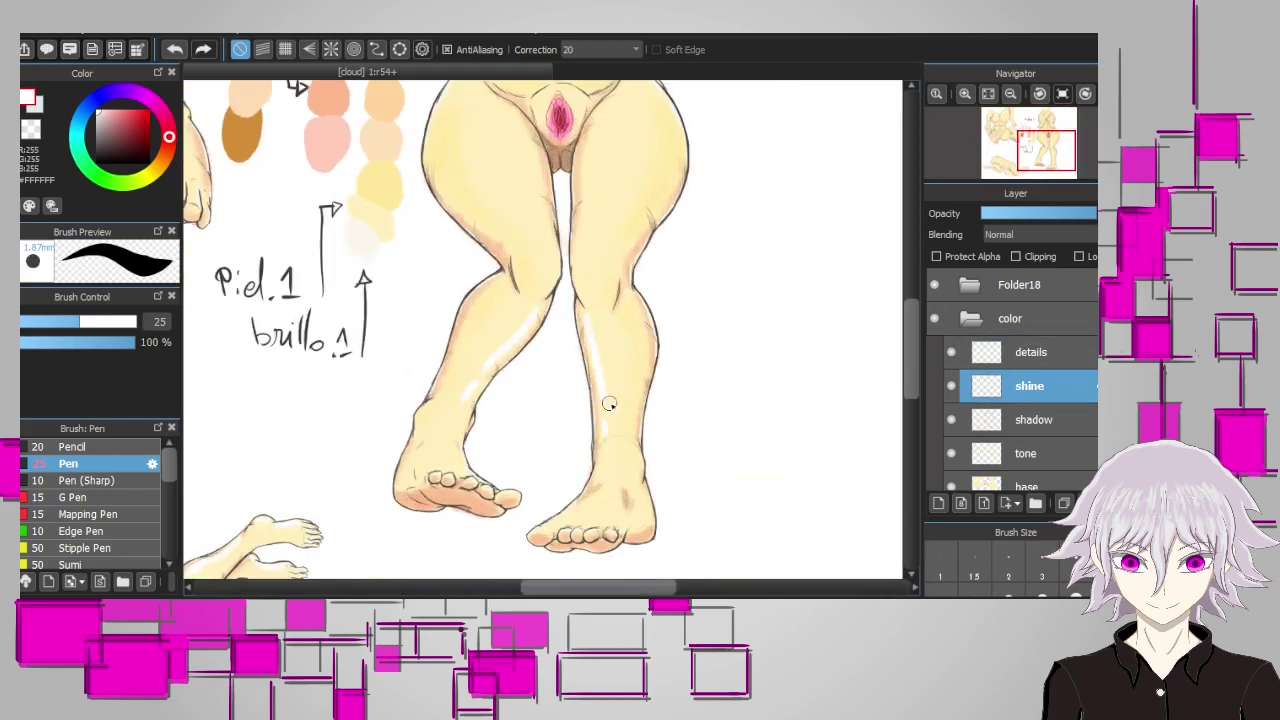
scroll(444, 191, "up", 2)
left_click_drag(444, 205, 500, 285)
left_click_drag(670, 205, 622, 300)
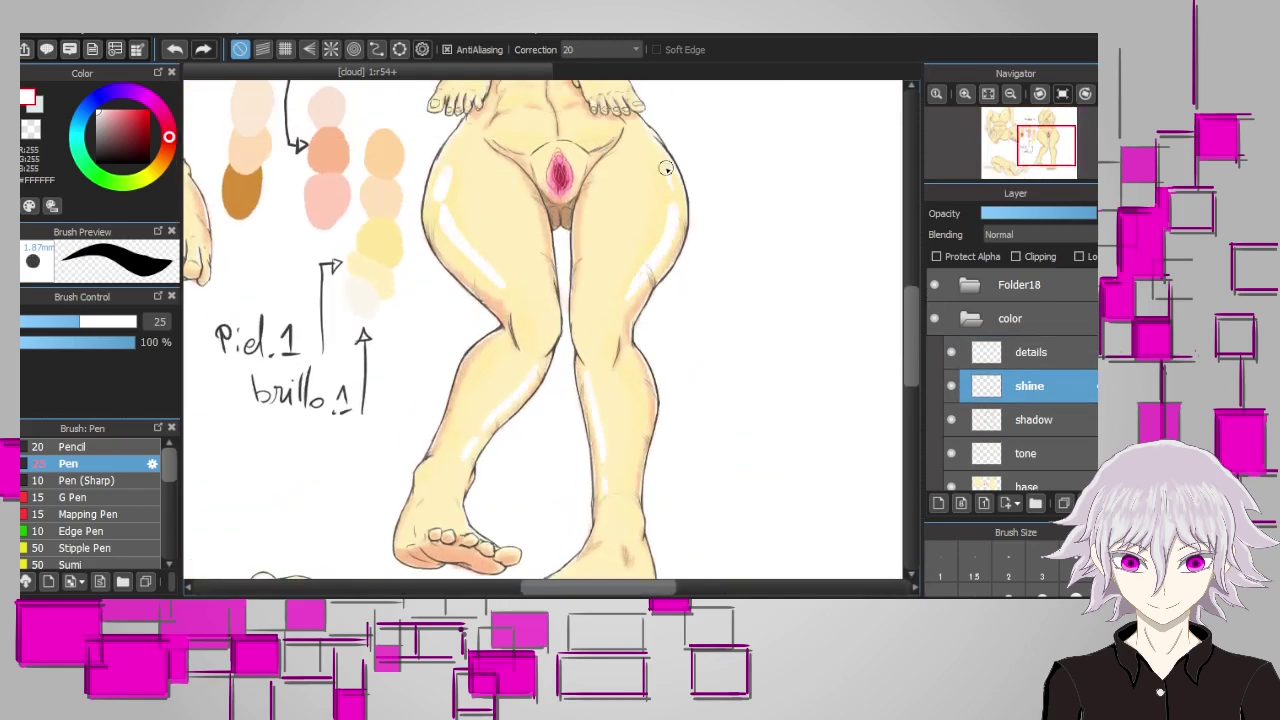
left_click_drag(664, 160, 672, 192)
Add white highlights to the standing figure's crossed upper legs and abdomen
scroll(569, 275, "up", 5)
scroll(563, 234, "up", 2)
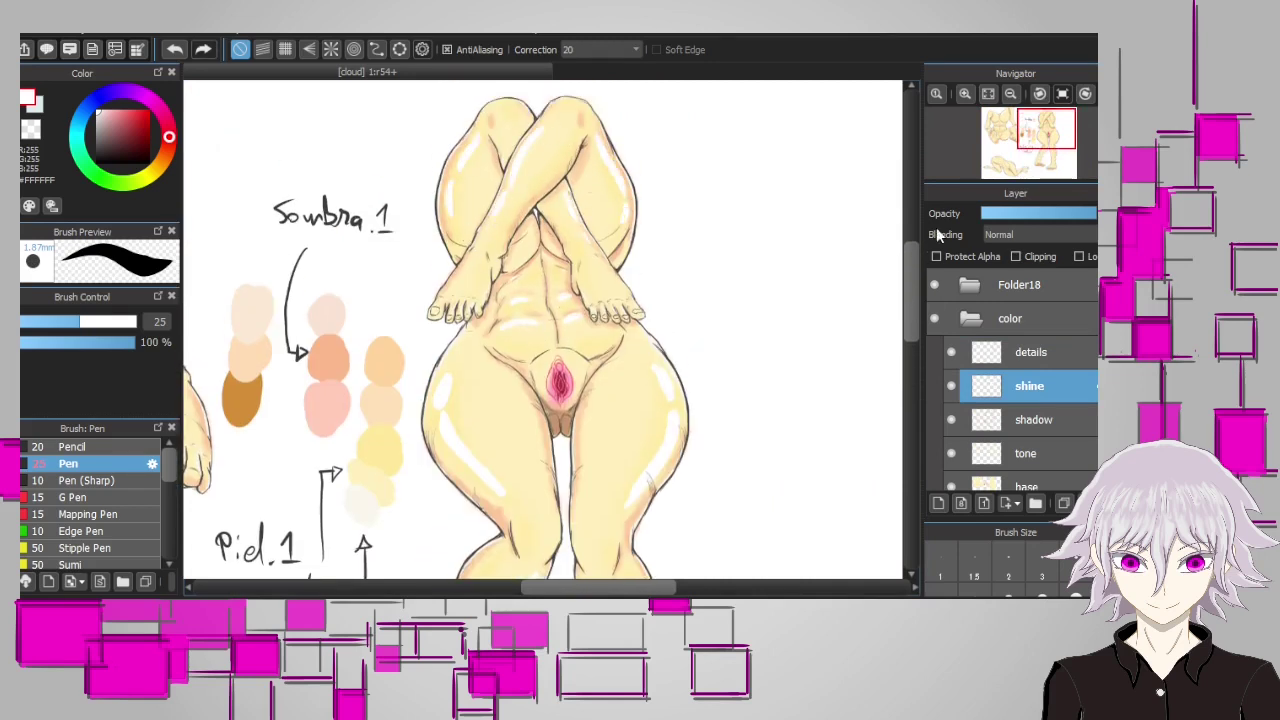
scroll(205, 412, "down", 3)
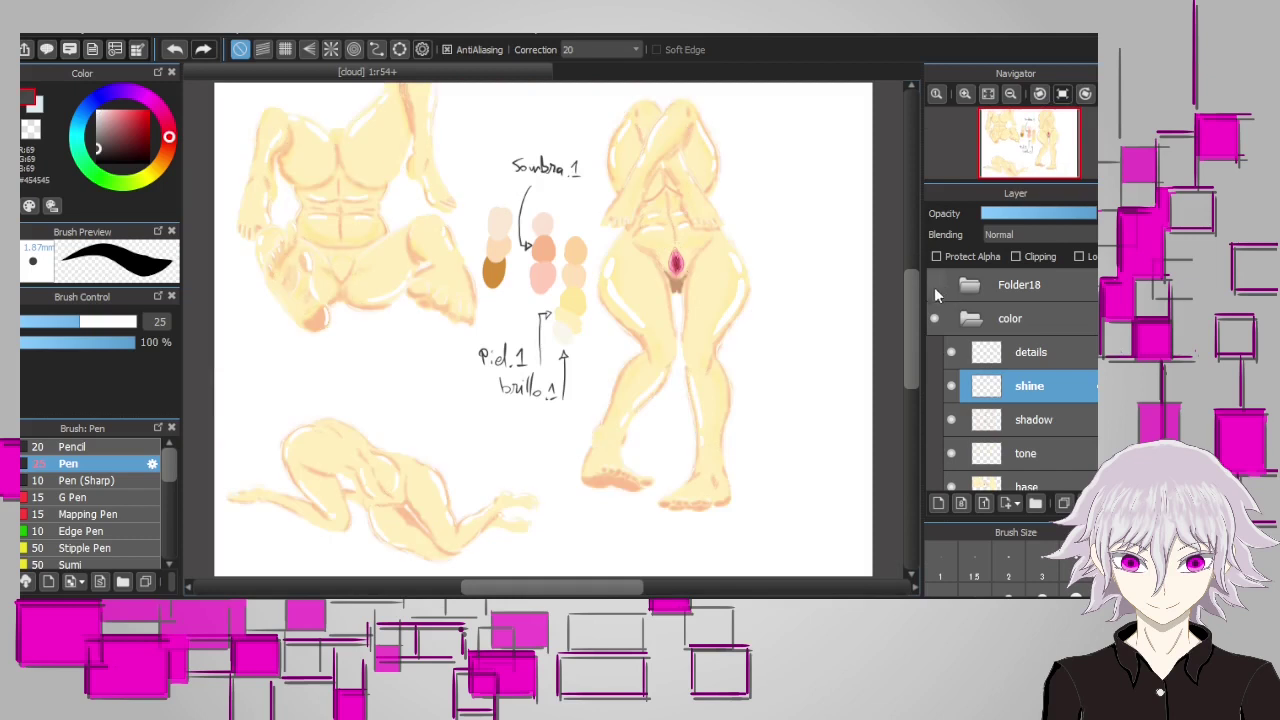
Show Folder18, make its clipped Color layer active, and set the Pen to brown #BB7D34 at size 81
left_click(934, 284)
left_click(1037, 419)
key("i")
key("b")
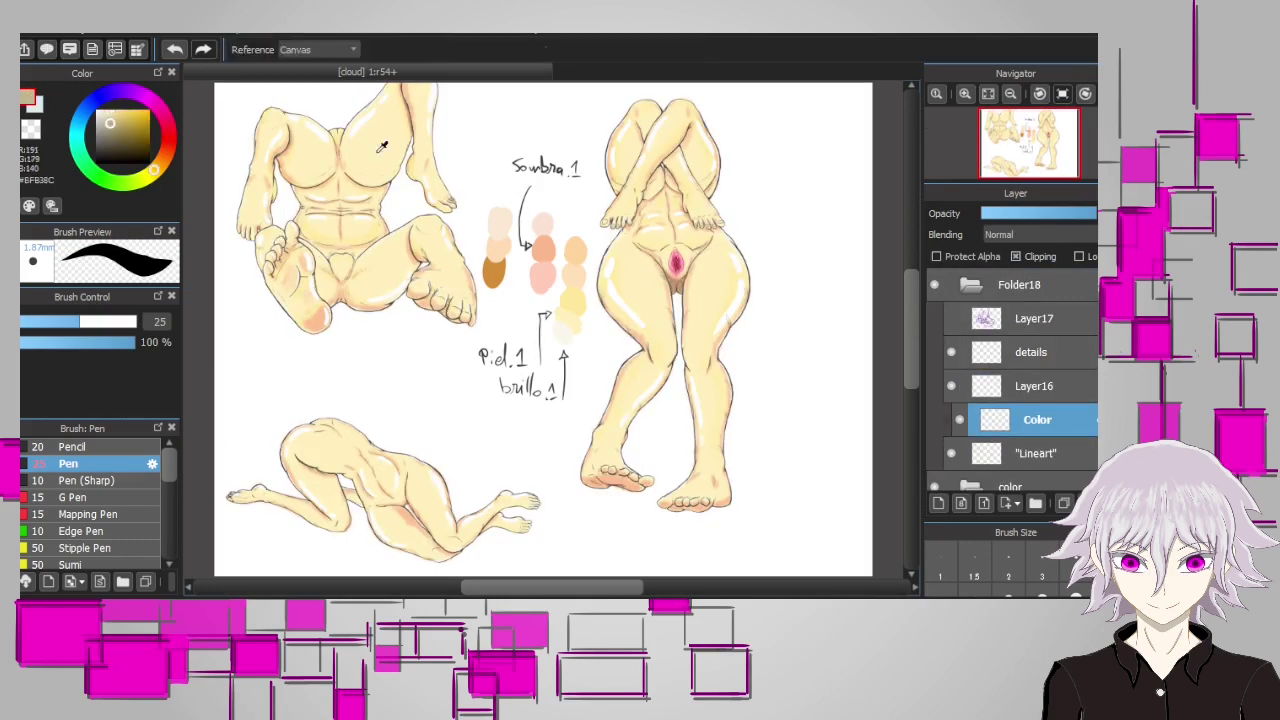
left_click(130, 119)
left_click_drag(80, 321, 127, 321)
scroll(600, 300, "up", 3)
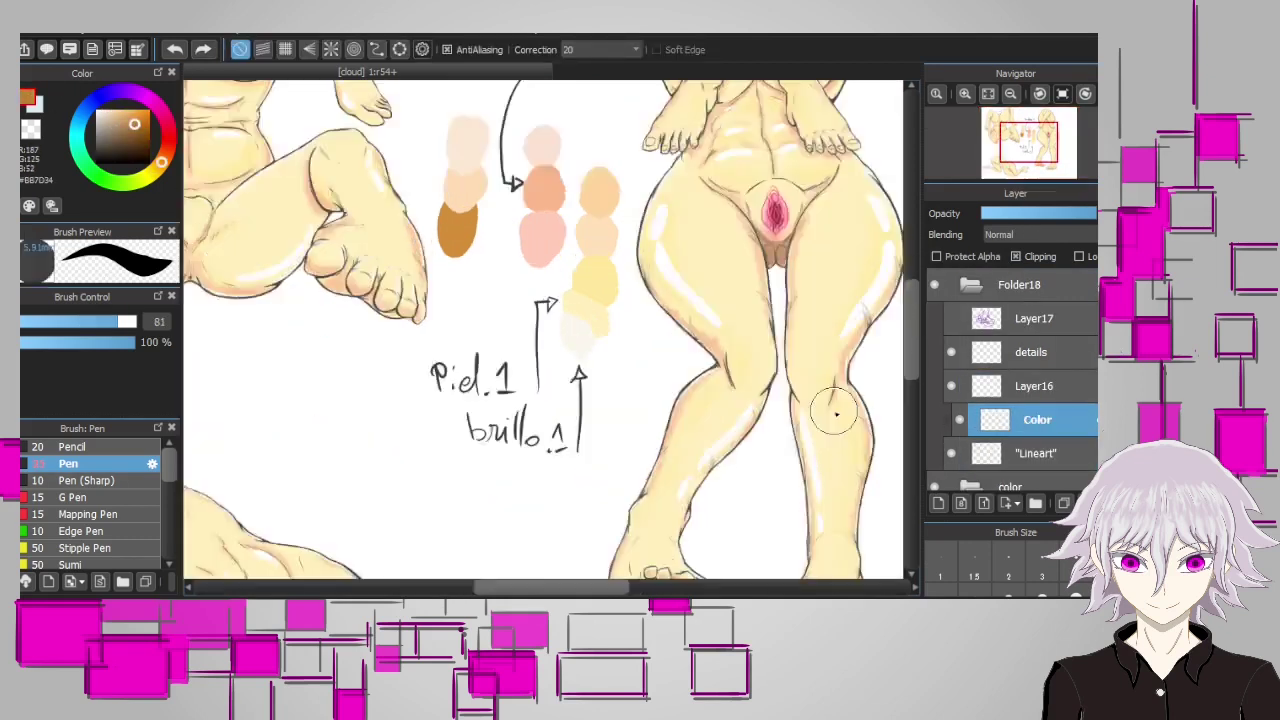
Consolidate Folder18 so that only Layer17, the clipped Color layer and "Lineart" remain in it
left_click_drag(1037, 419, 1010, 285)
key("ctrl+z")
scroll(786, 214, "down", 3)
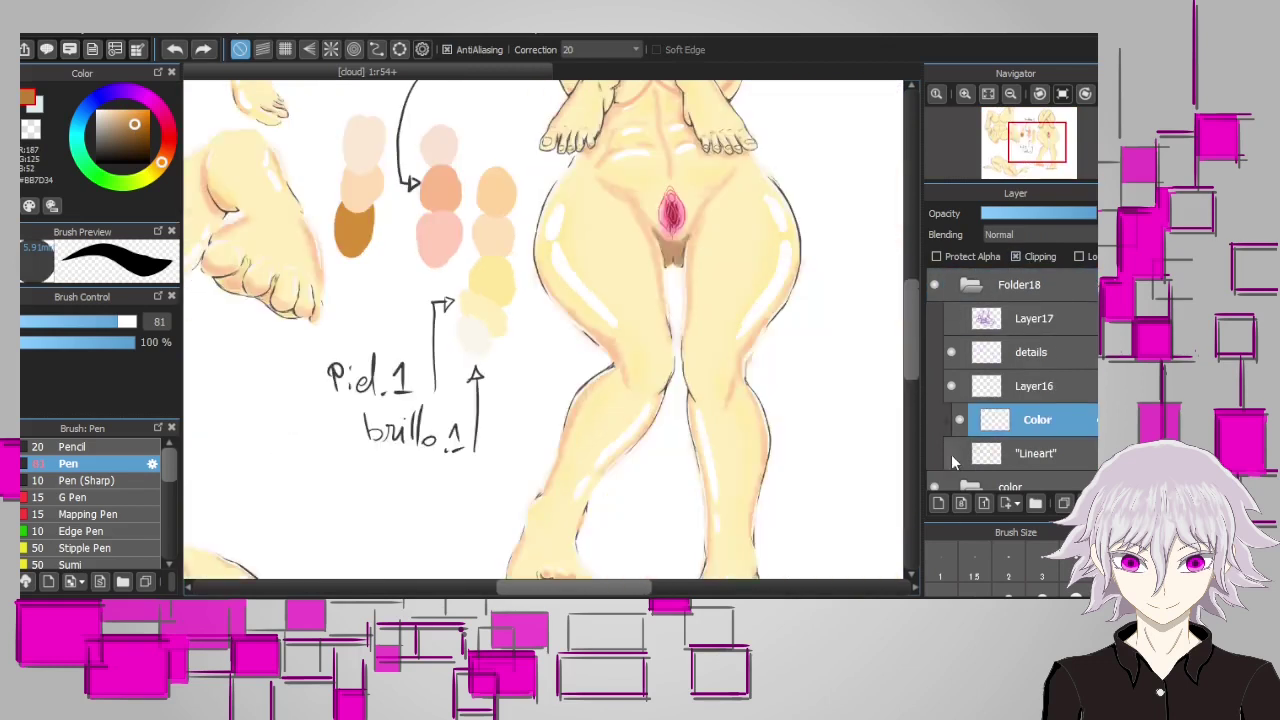
key("ctrl+z")
key("ctrl+z")
key("ctrl+z")
scroll(586, 300, "down", 2)
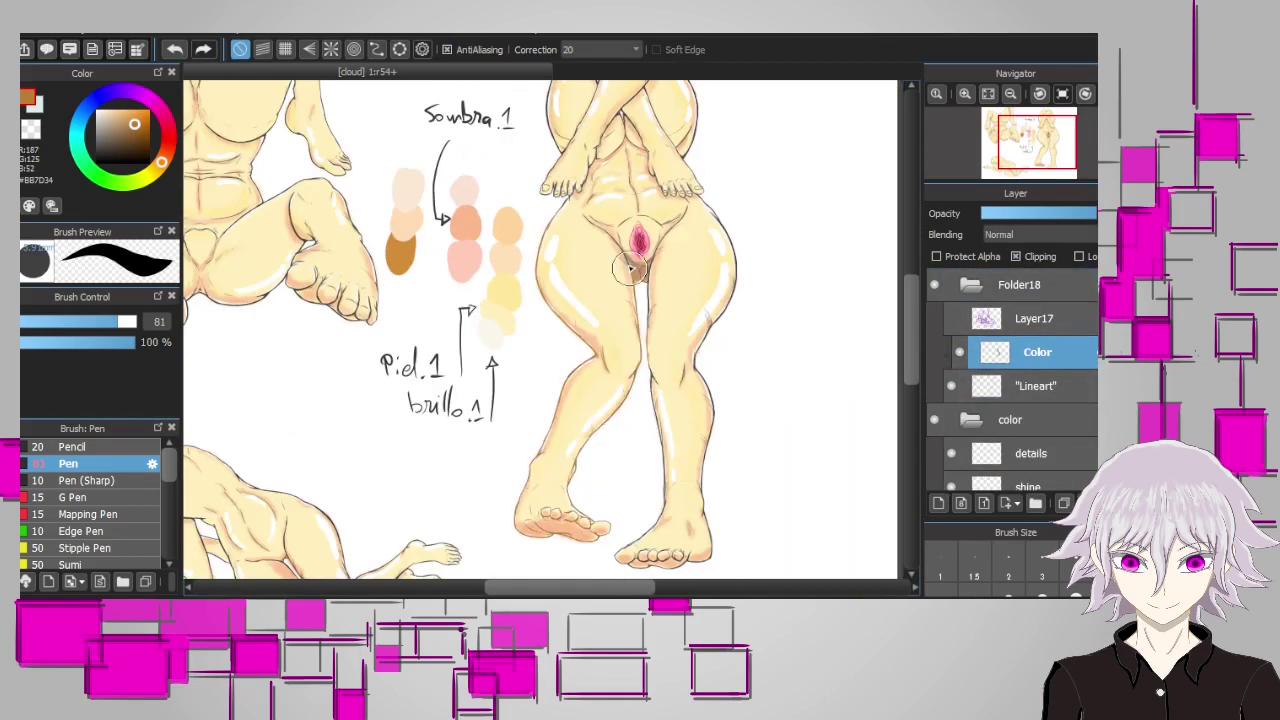
scroll(693, 236, "up", 1)
scroll(814, 374, "up", 2)
scroll(700, 380, "down", 4)
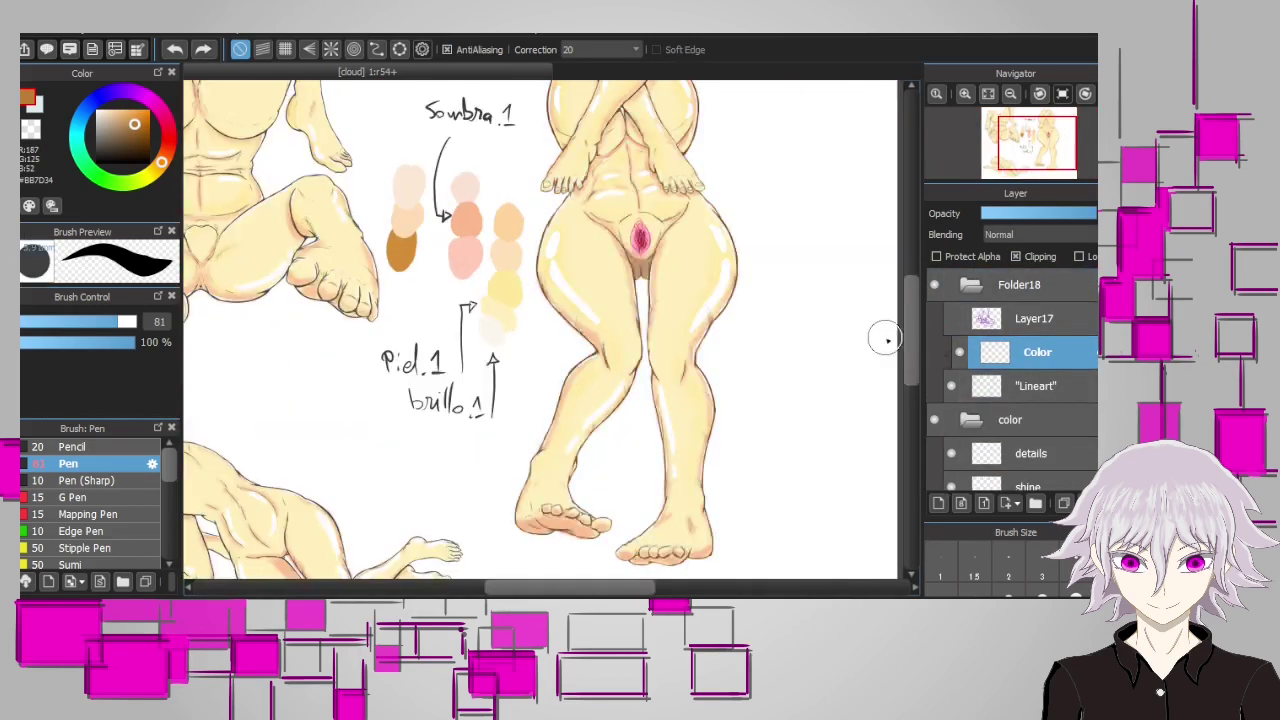
Try unclipping the Color layer from "Lineart", and restore the clipping
key("ctrl+y")
key("ctrl+y")
scroll(800, 400, "up", 2)
key("ctrl+z")
scroll(929, 372, "down", 2)
key("ctrl+z")
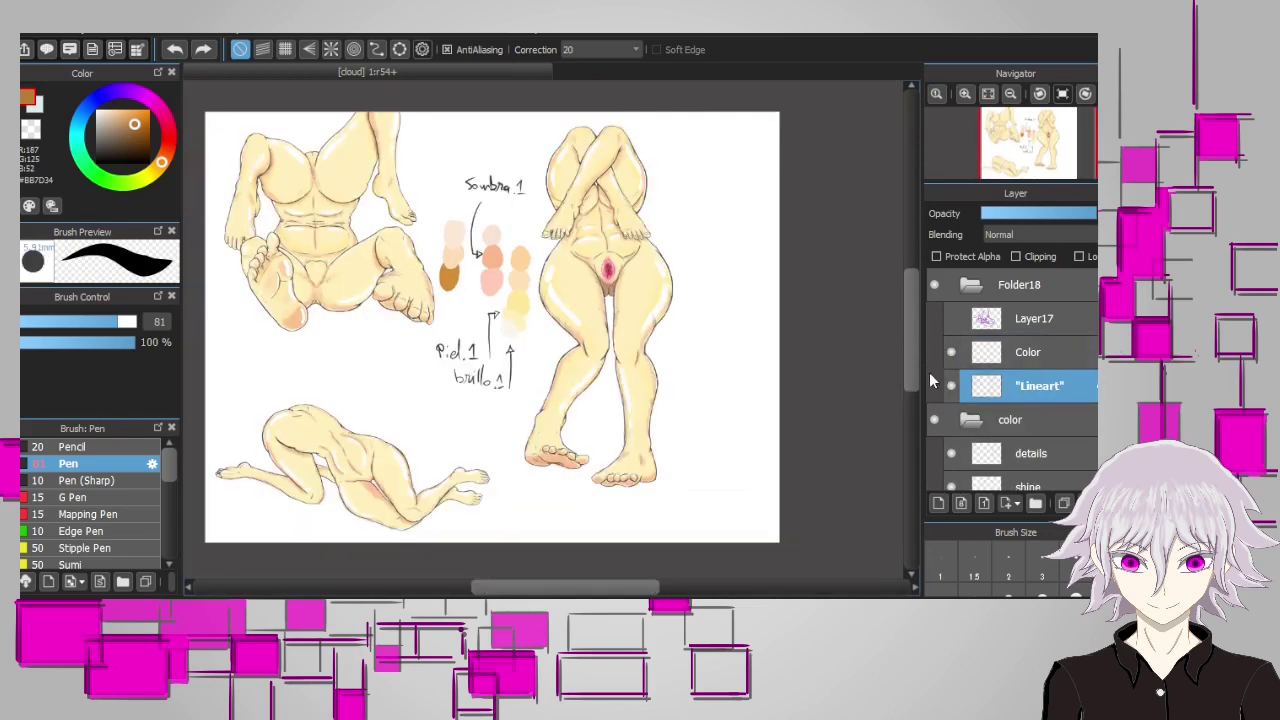
scroll(850, 380, "up", 2)
key("ctrl+y")
Try an orange #FFB938 Pen stroke over the standing figure's lower-leg lineart and undo it
left_click_drag(812, 212, 724, 420)
key("ctrl+z")
key("ctrl+z")
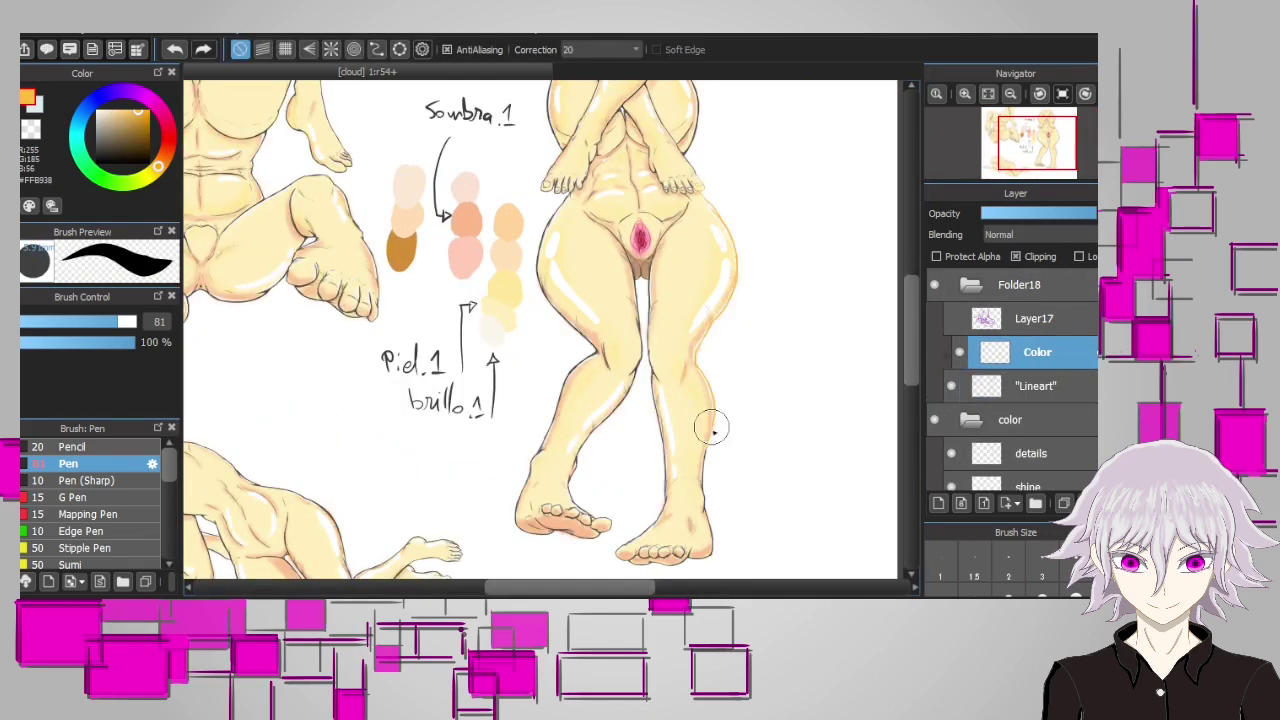
key("ctrl+z")
key("ctrl+z")
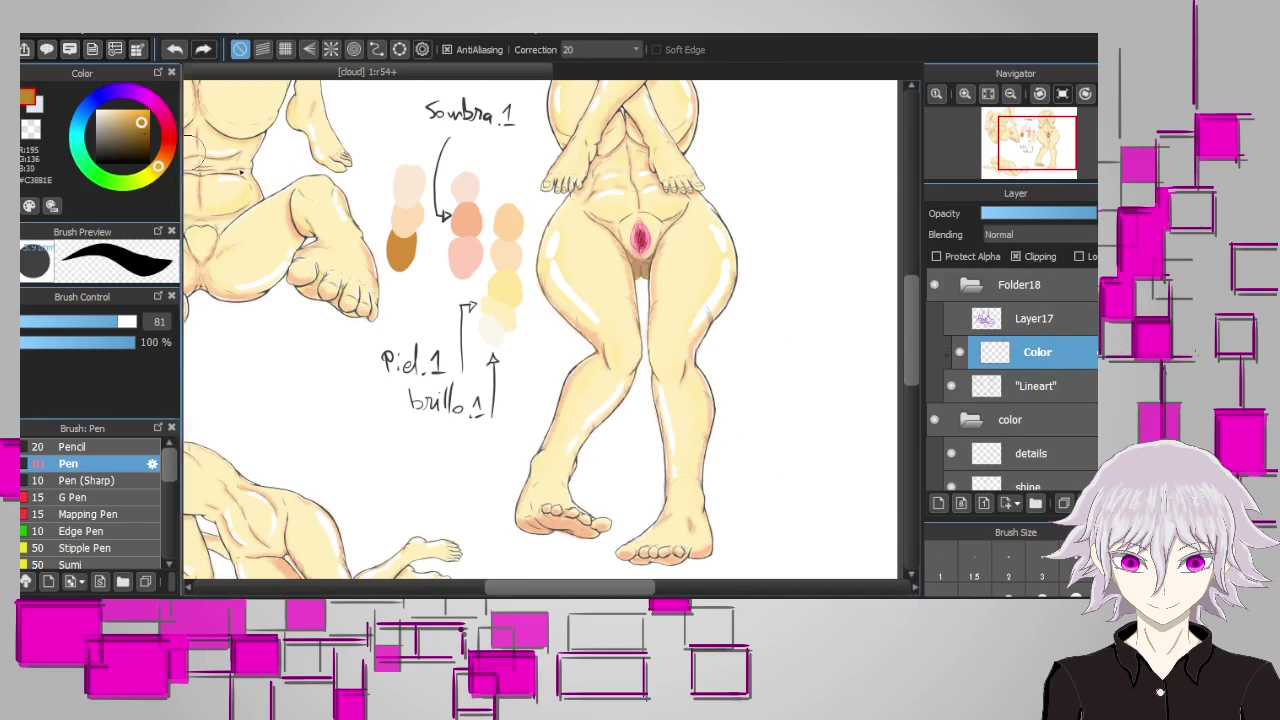
Hide the shine highlights and change the drawing colour to dark brown #7E5C29
scroll(800, 397, "down", 2)
scroll(800, 397, "up", 2)
left_click(588, 178, "alt")
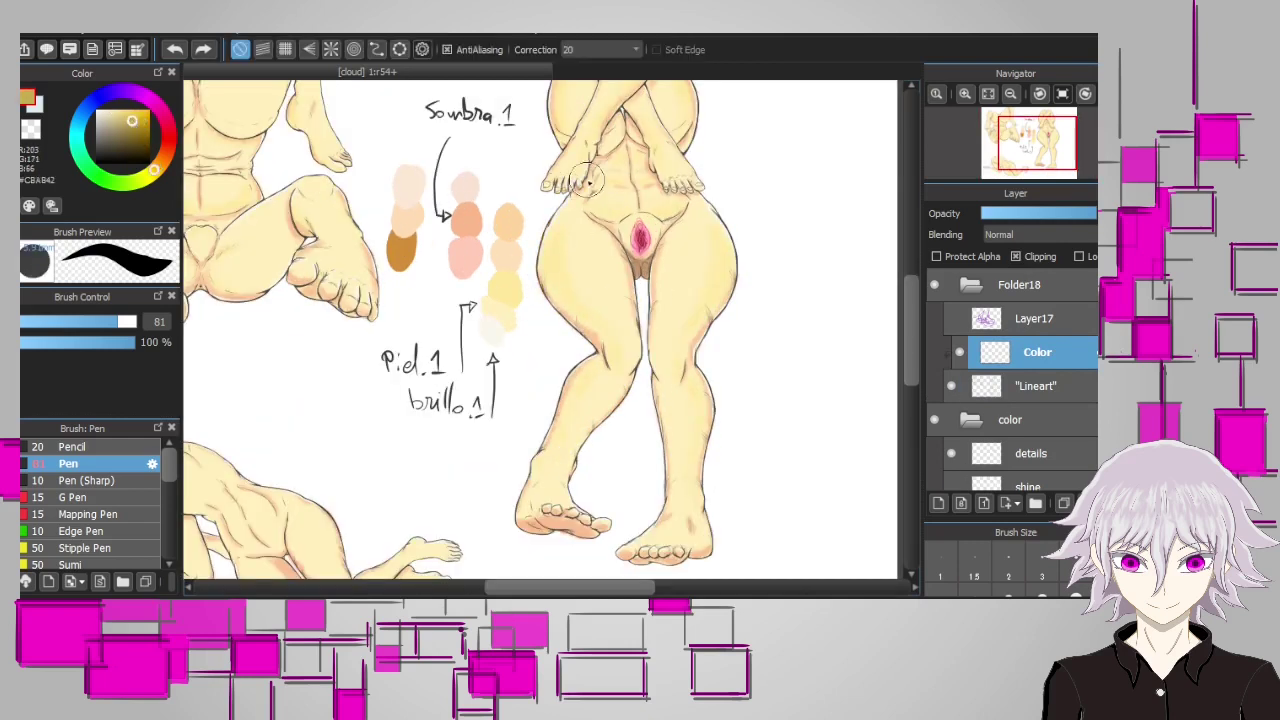
left_click(548, 280, "alt")
scroll(548, 505, "up", 2)
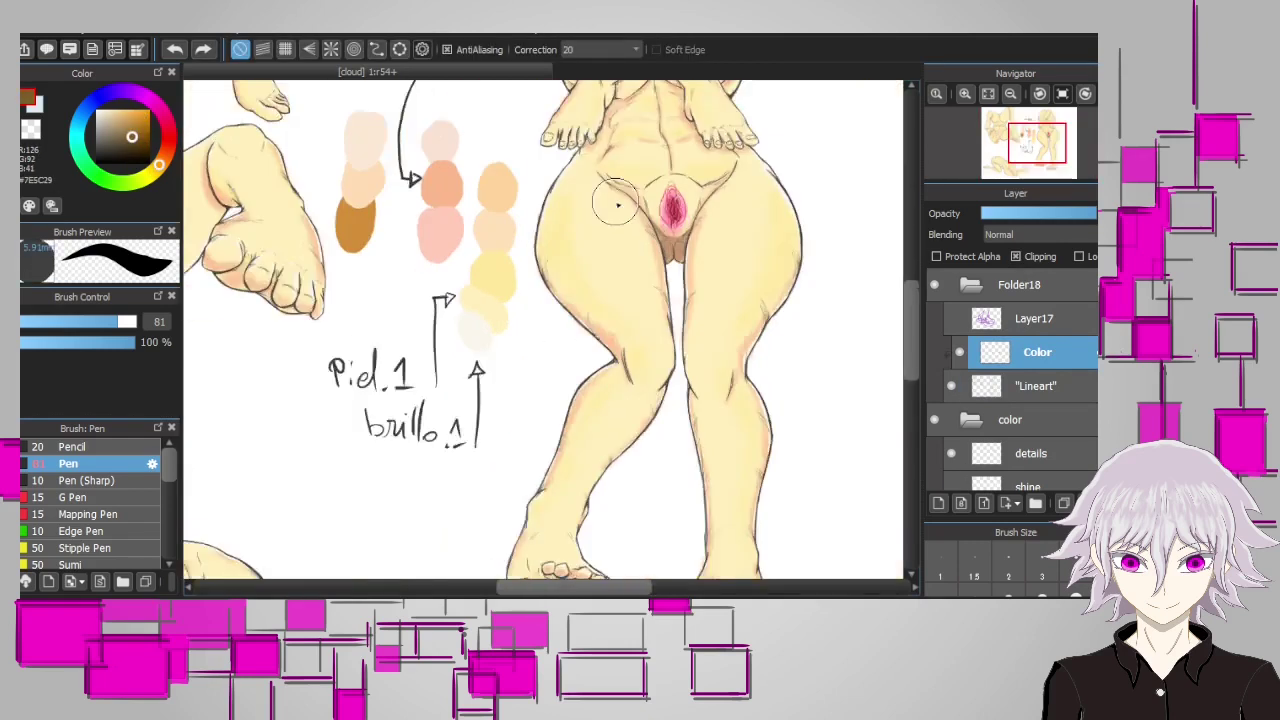
scroll(548, 505, "down", 2)
scroll(704, 424, "up", 2)
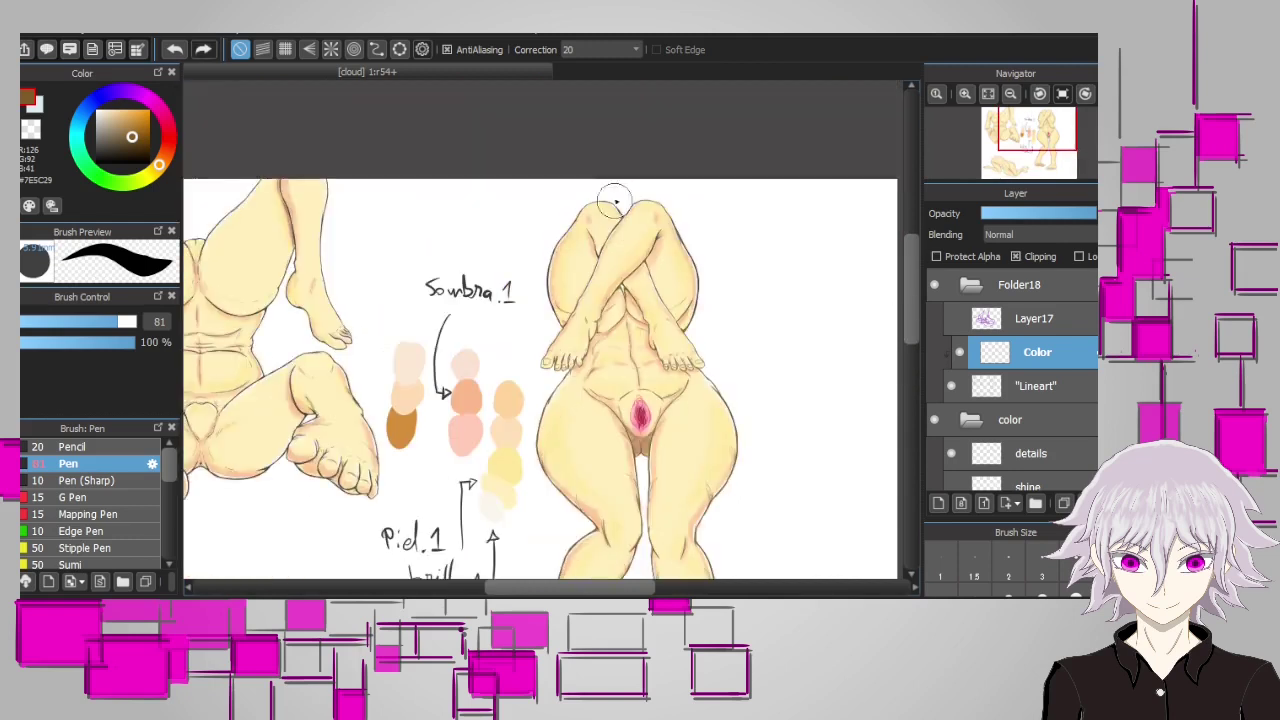
Try recolouring the lineart of the figures in dark brown #7E5C29 on the clipped Color layer
scroll(600, 300, "down", 6)
scroll(607, 183, "down", 3)
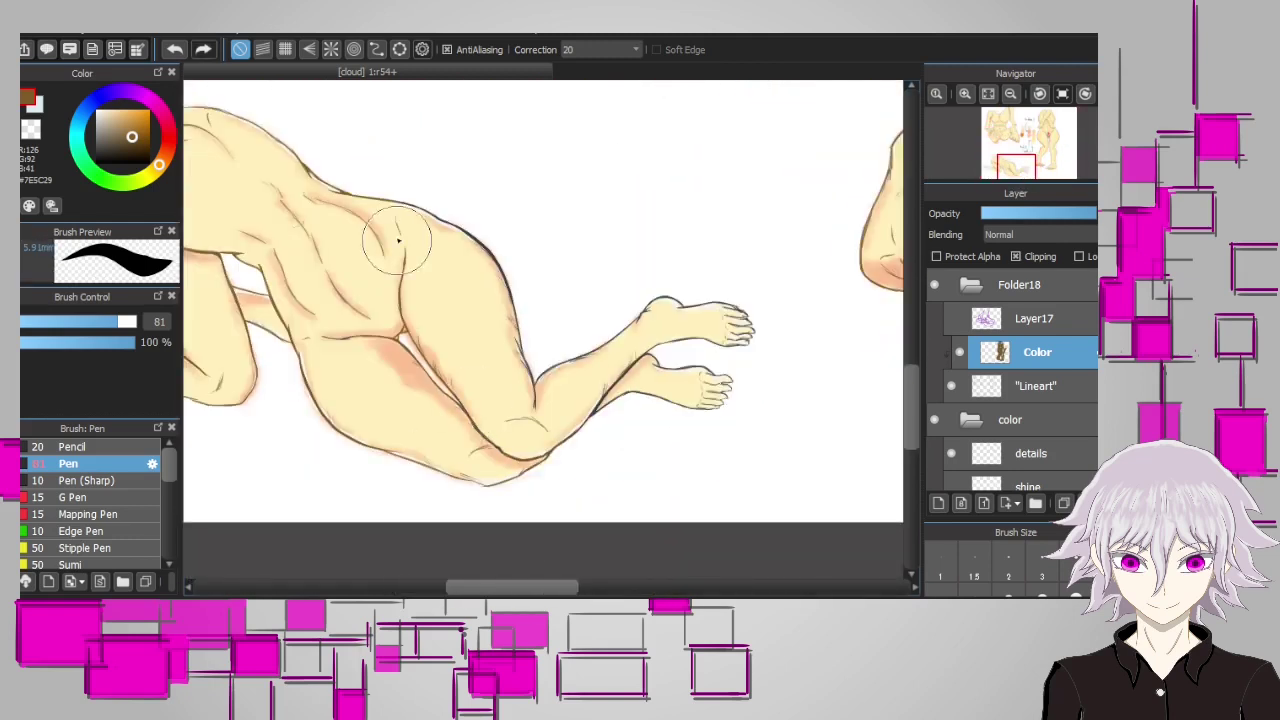
scroll(623, 306, "up", 8)
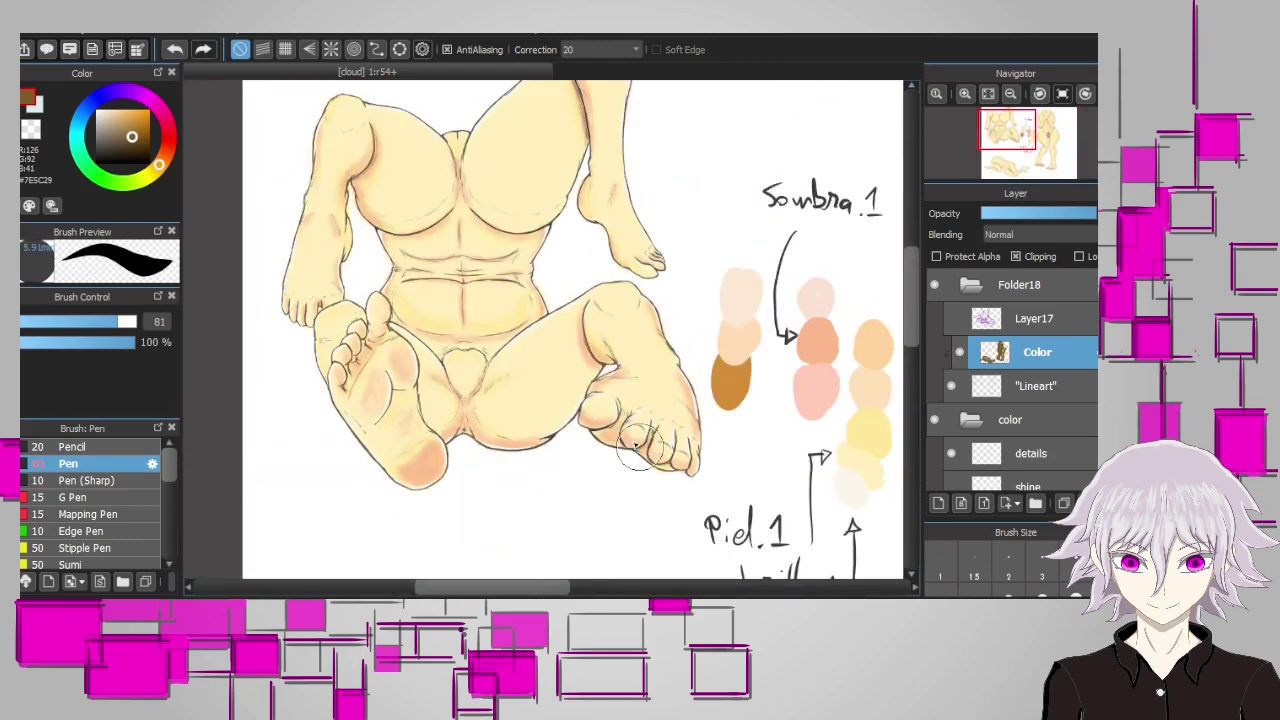
scroll(977, 122, "down", 3)
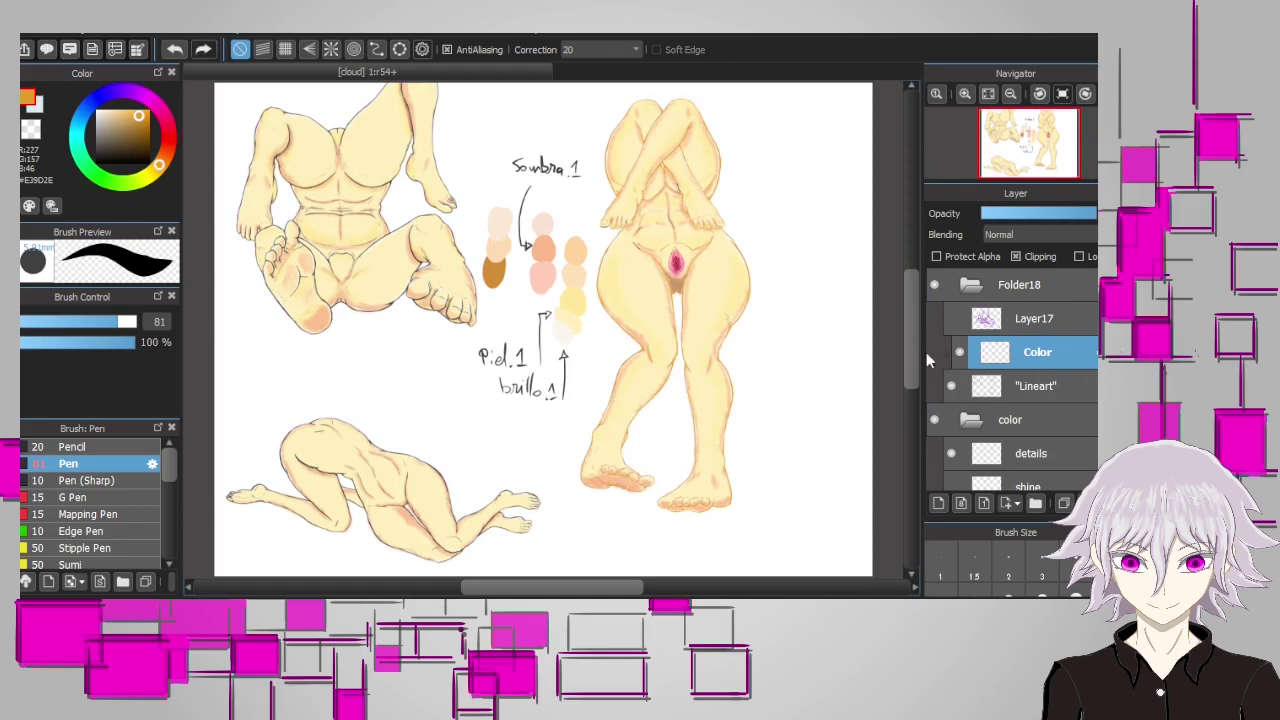
Try ochre #BB8229 as the lineart colour for the standing figure
scroll(879, 346, "up", 2)
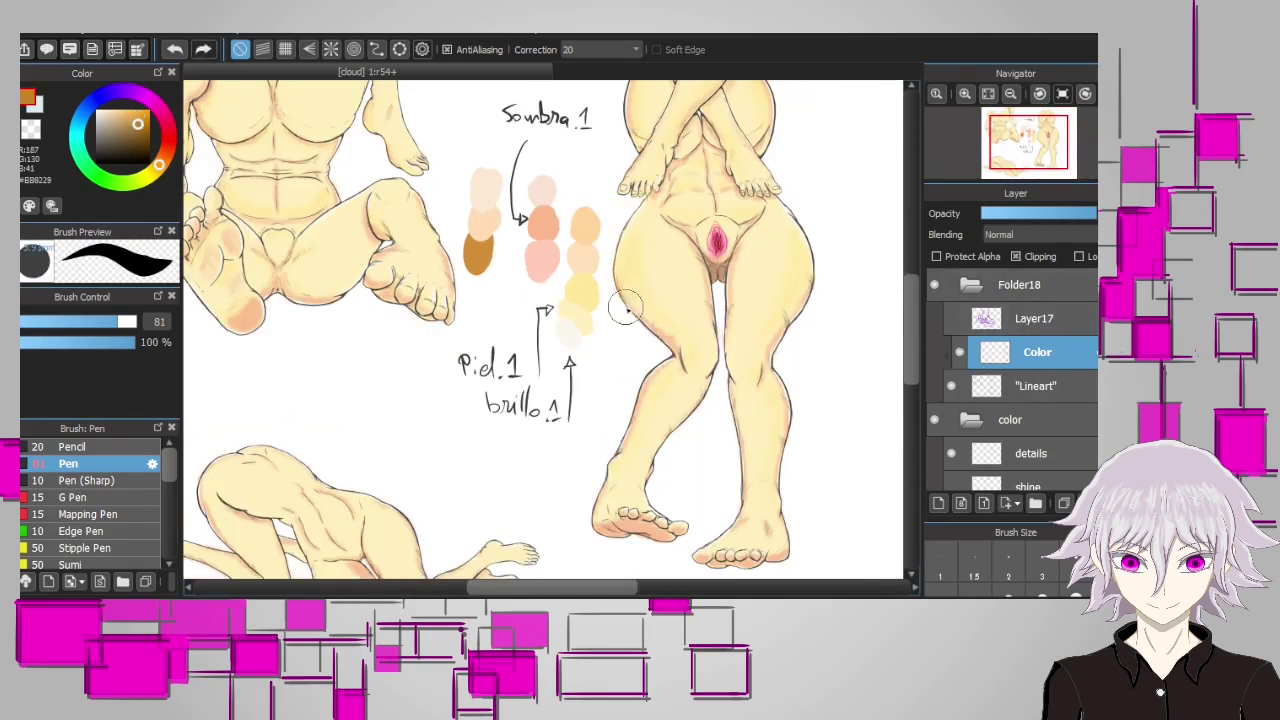
scroll(660, 303, "down", 2)
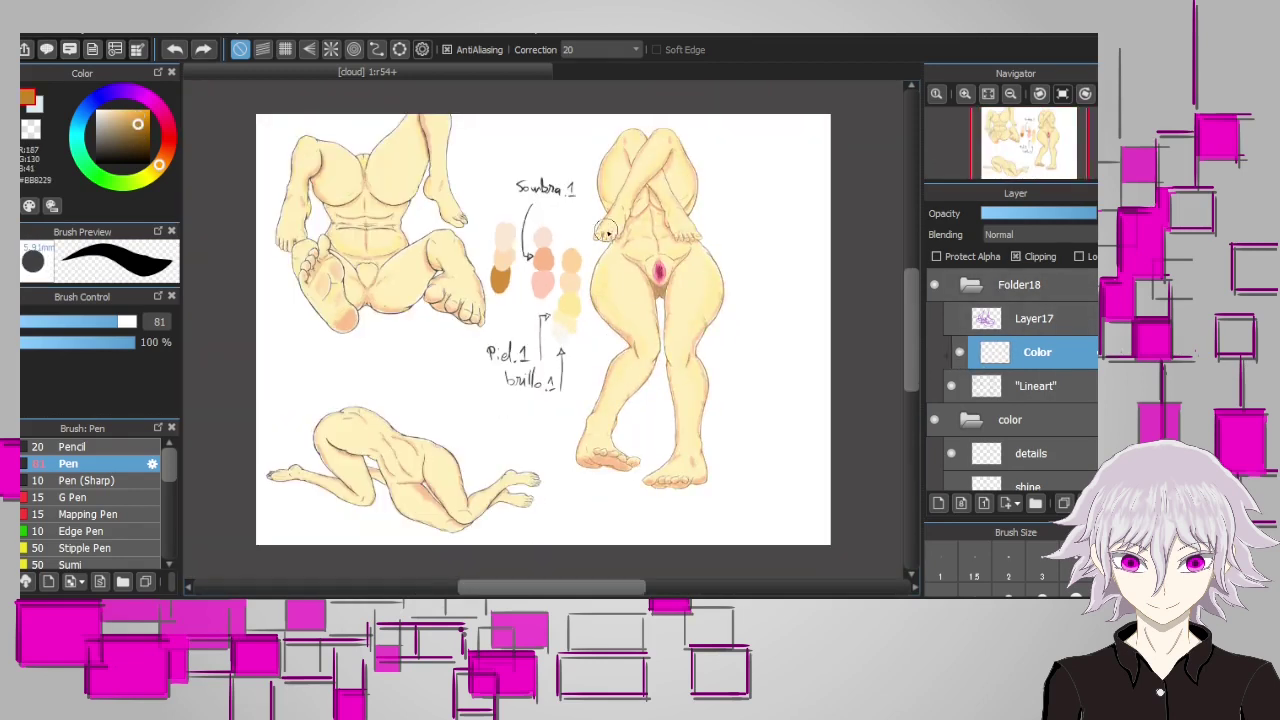
scroll(607, 233, "up", 2)
scroll(720, 280, "down", 2)
scroll(830, 307, "up", 2)
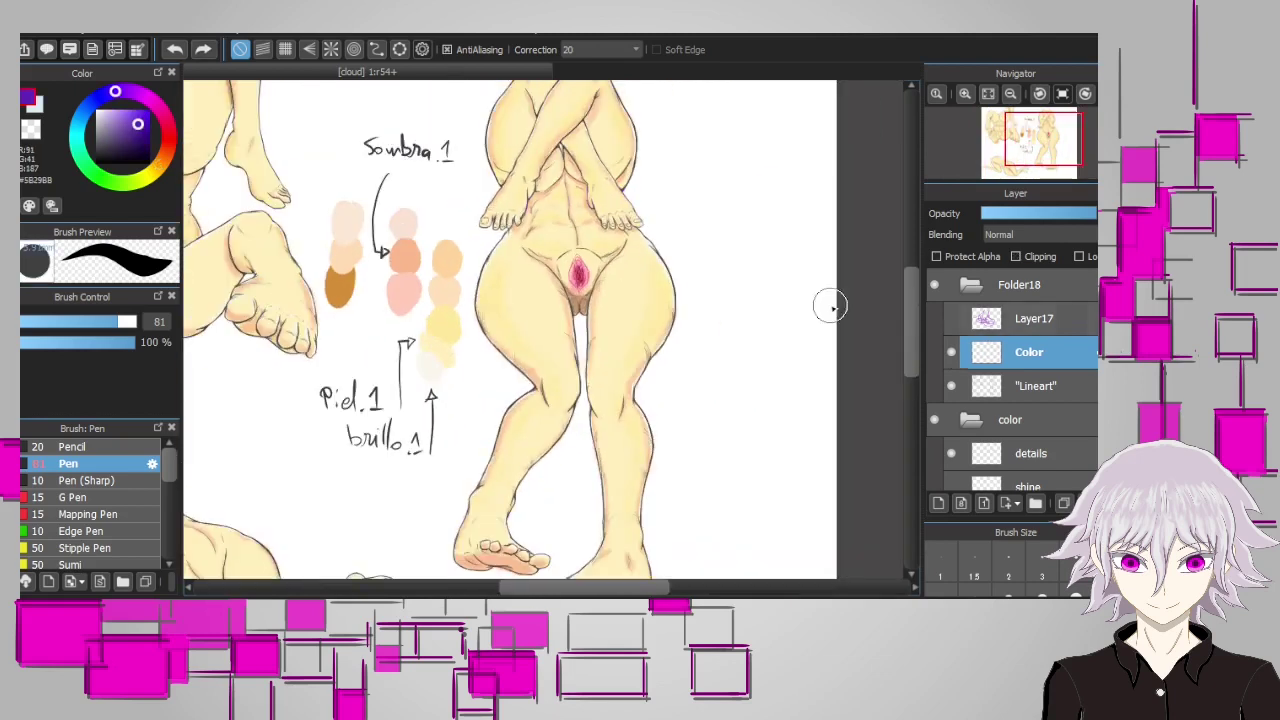
Clip the Color layer to "Lineart" and try purple #5B29BB over the standing figure's outlines
key("ctrl+alt+g")
scroll(830, 307, "down", 2)
scroll(612, 492, "up", 3)
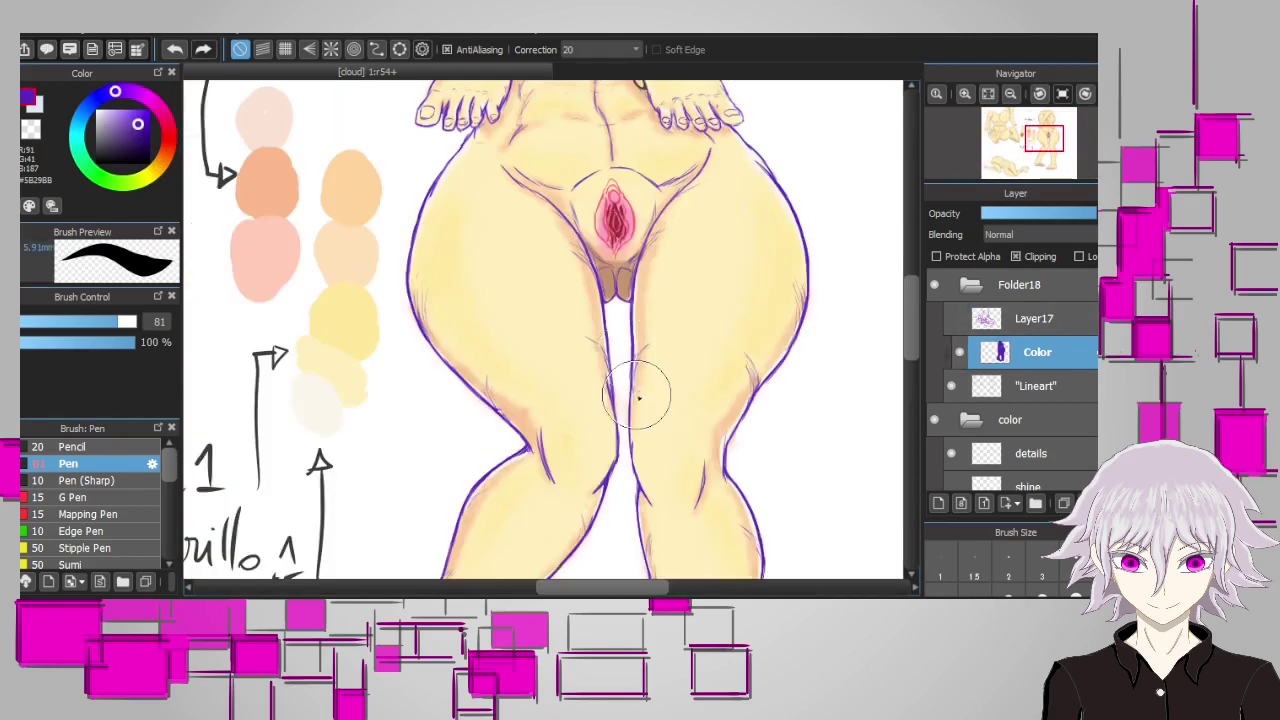
scroll(652, 391, "down", 3)
scroll(916, 345, "up", 2)
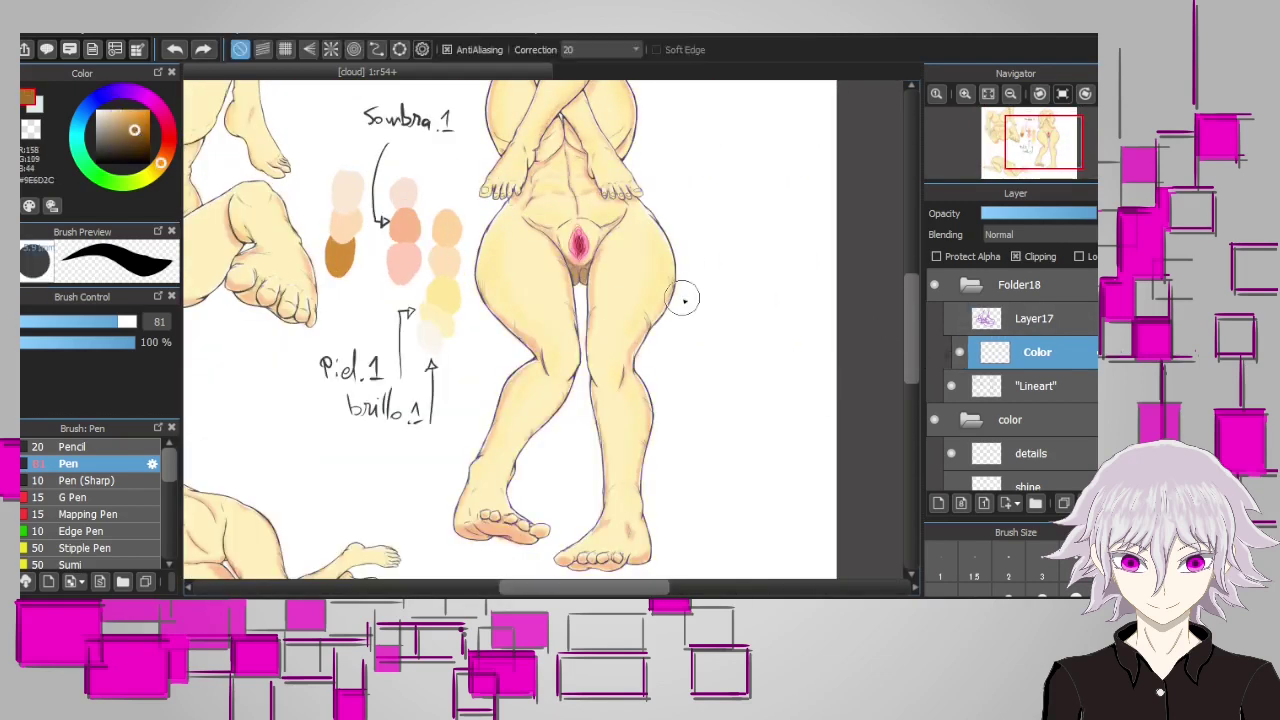
Set the drawing colour to brown #926830 and paint it over the standing figure's lineart on the clipped Color layer
left_click_drag(766, 177, 723, 432)
key("ctrl+z")
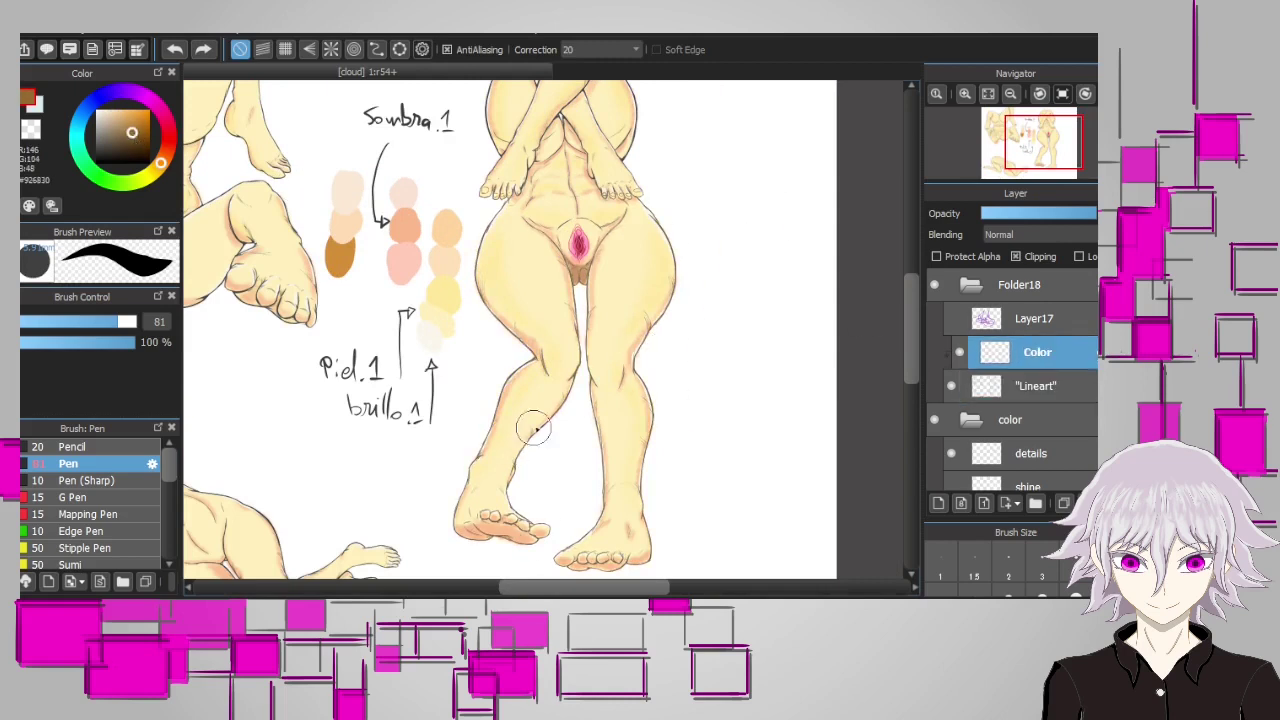
scroll(912, 349, "up", 4)
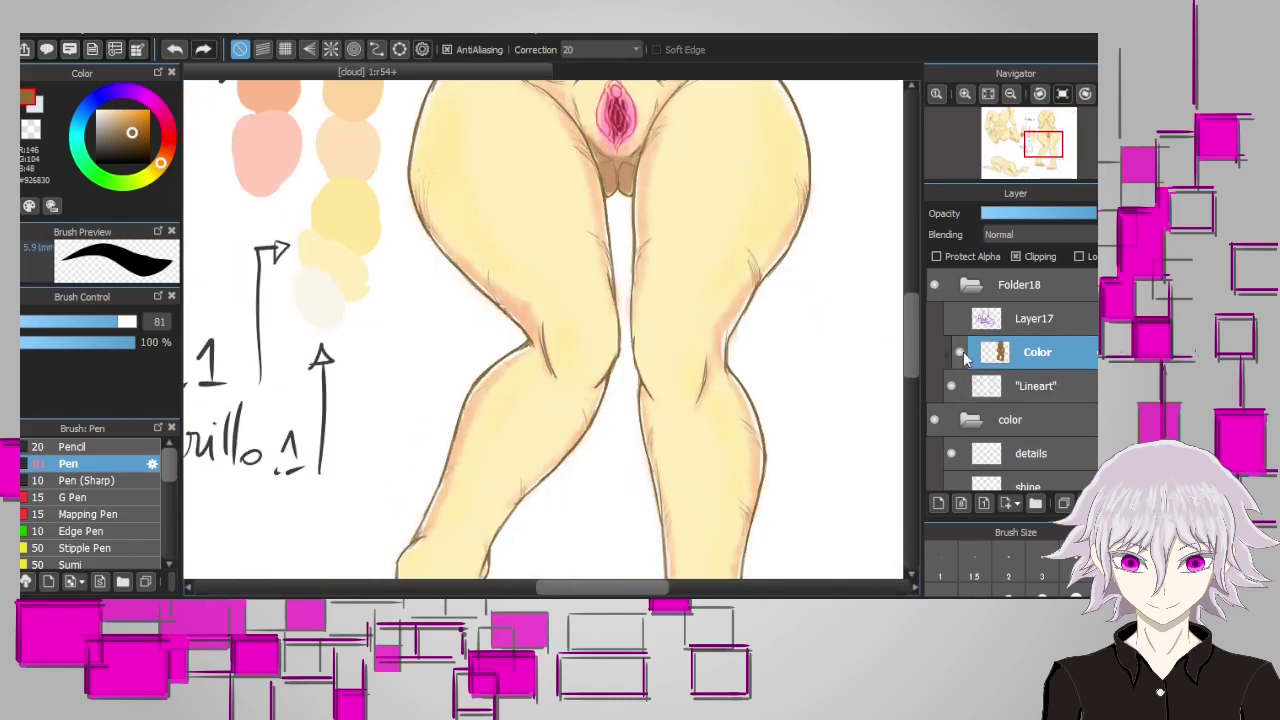
Toggle the Color layer's visibility to compare the brown outlines with the original dark lineart
scroll(961, 352, "down", 3)
left_click(960, 354)
left_click(960, 354)
scroll(913, 350, "up", 3)
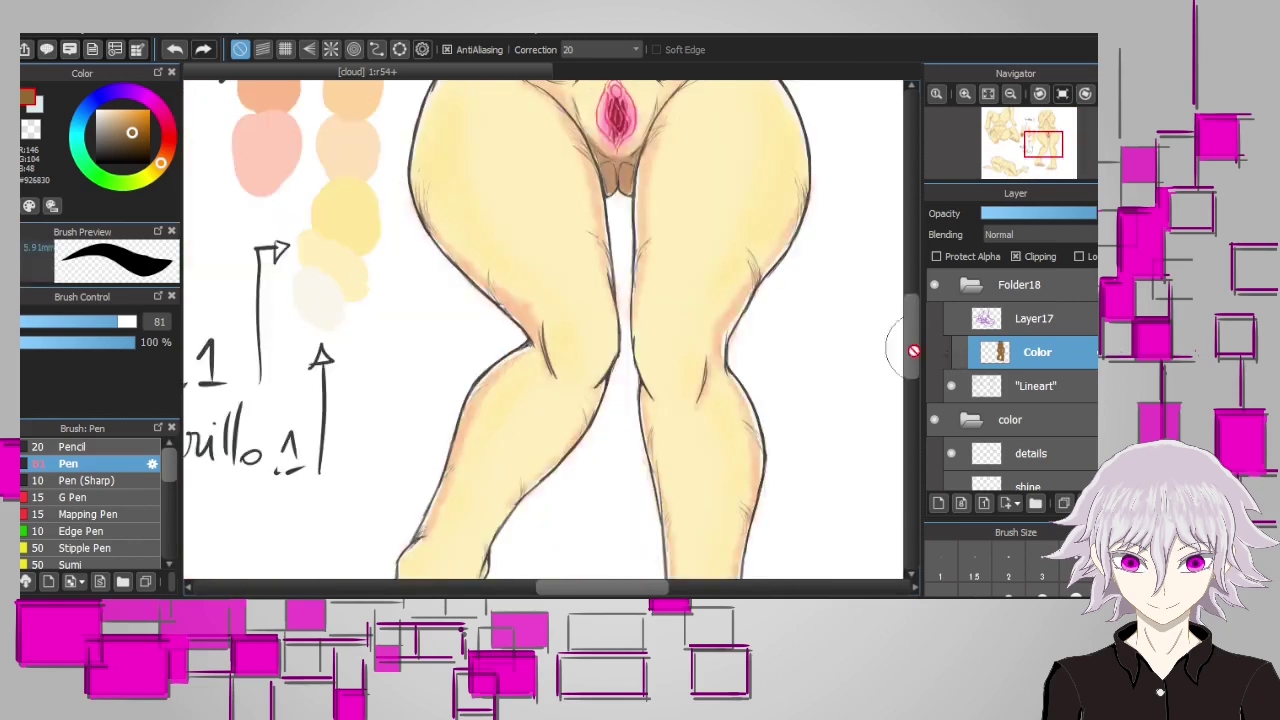
Examine the standing figure's untinted lineart from the feet up to the crossed knees with the Color layer hidden
scroll(913, 350, "down", 3)
scroll(932, 374, "up", 3)
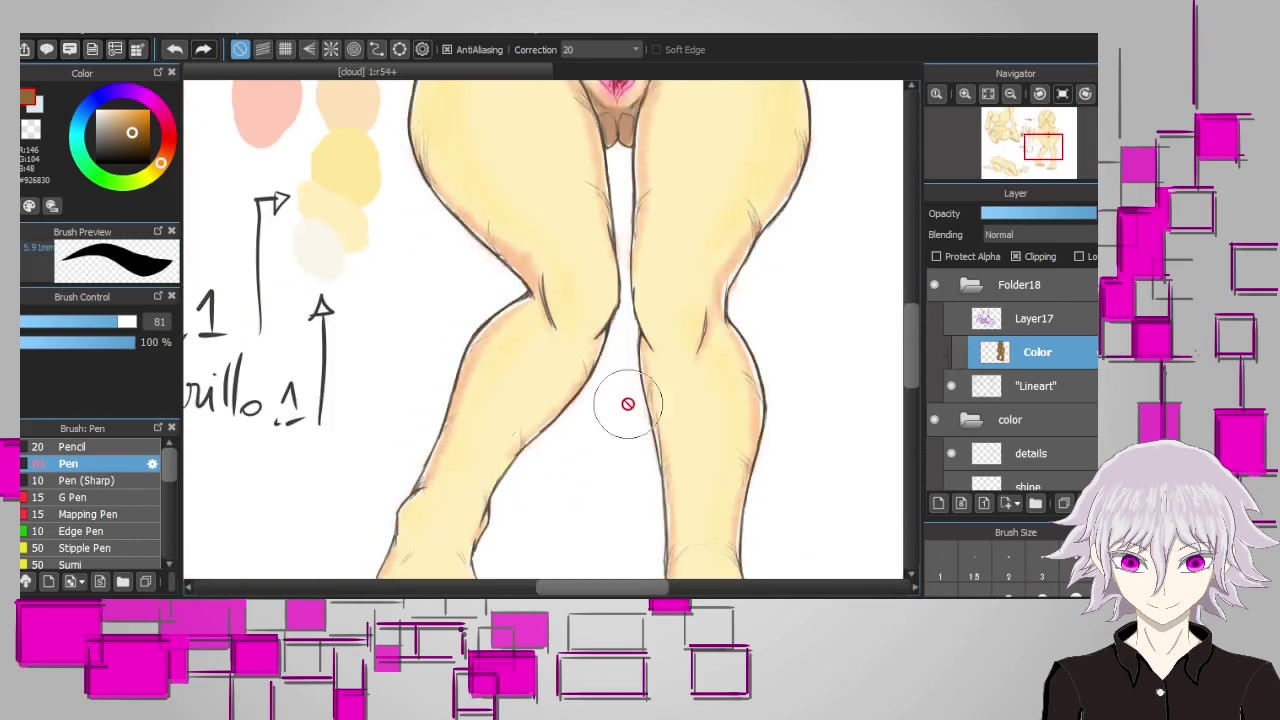
scroll(923, 286, "up", 3)
scroll(809, 349, "down", 3)
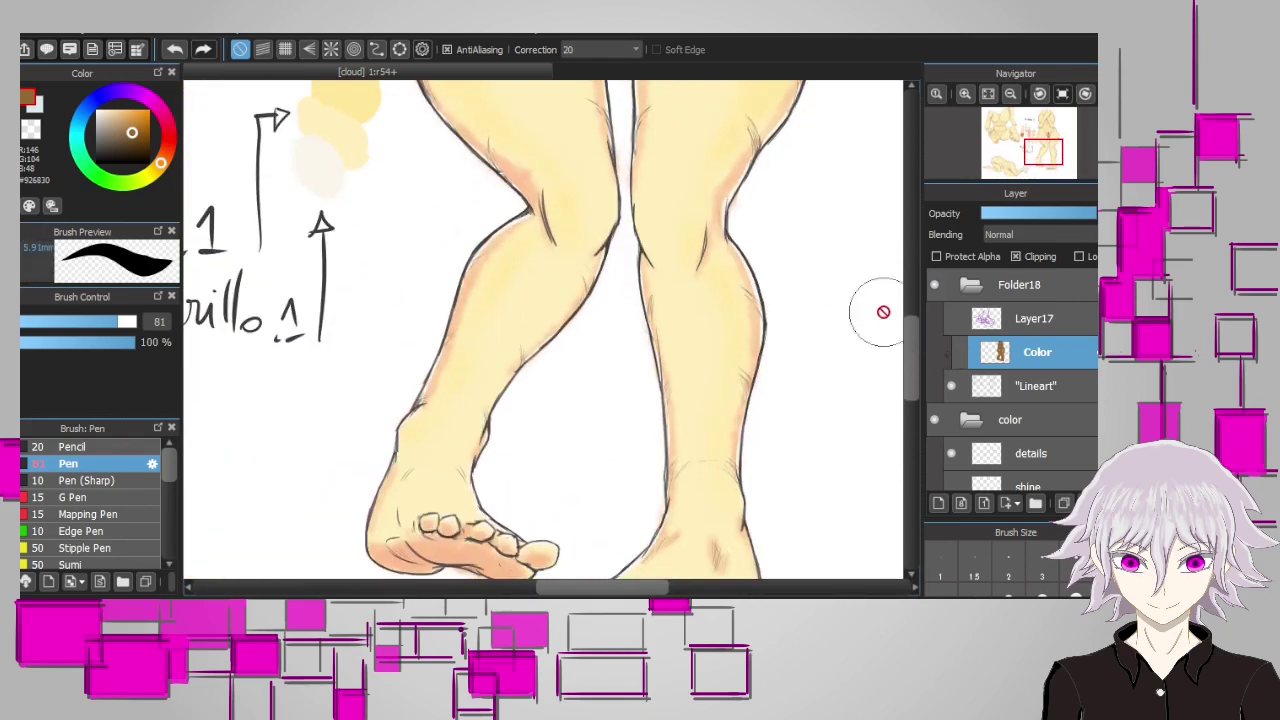
scroll(883, 311, "down", 2)
scroll(862, 320, "down", 3)
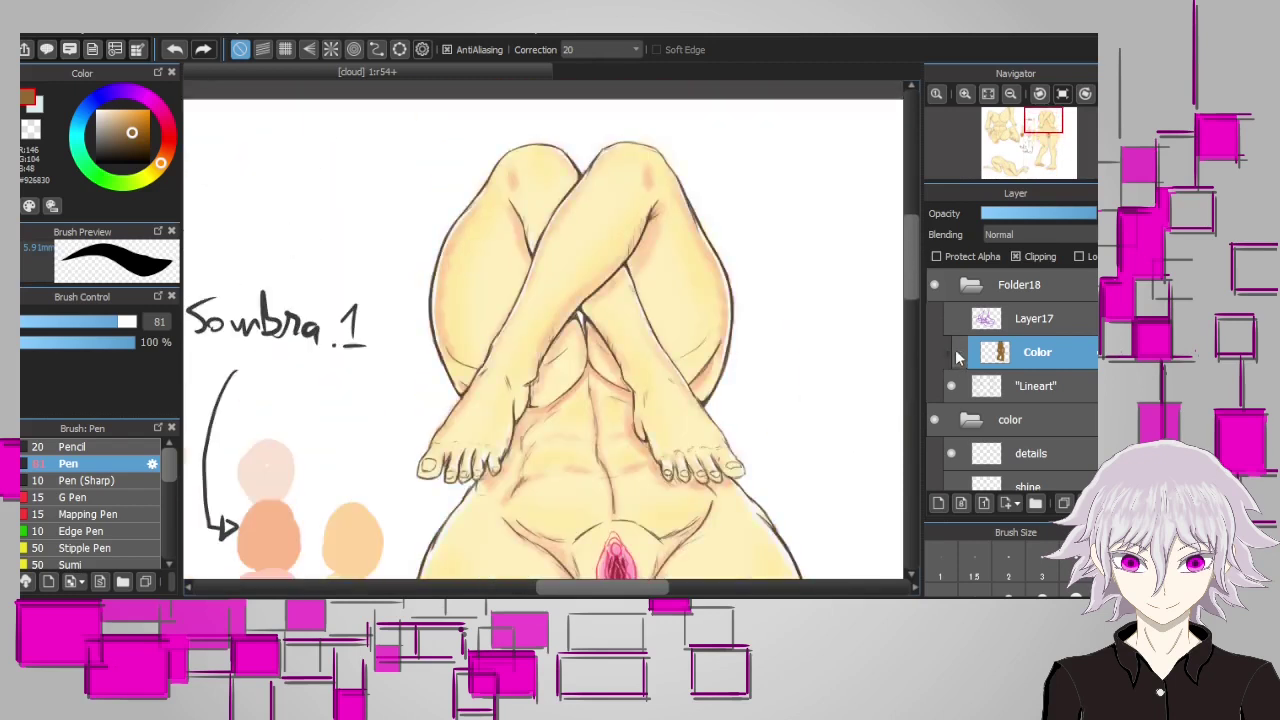
scroll(955, 349, "up", 3)
scroll(534, 297, "up", 2)
Try muted brown #AA945D over the calf lineart of the standing figure's bent leg on the Color layer
left_click(105, 120)
left_click(109, 122)
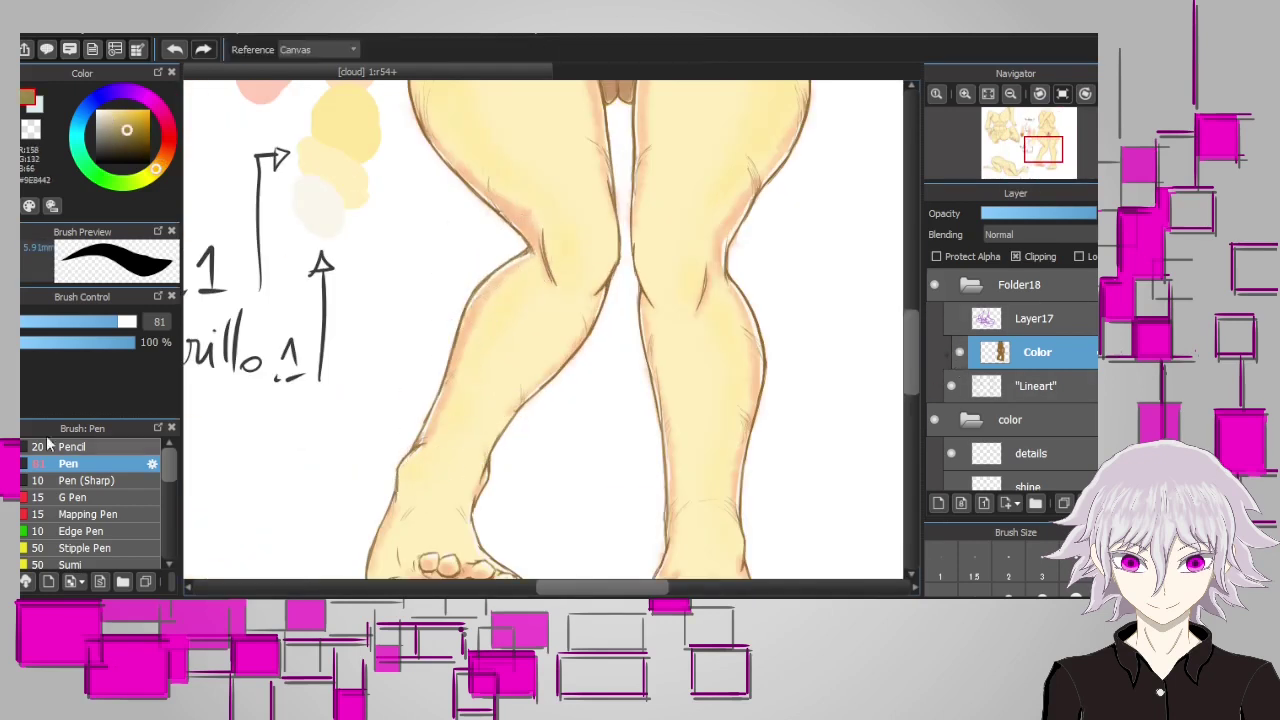
left_click(480, 302, "alt")
left_click(480, 304, "alt")
left_click_drag(530, 248, 422, 440)
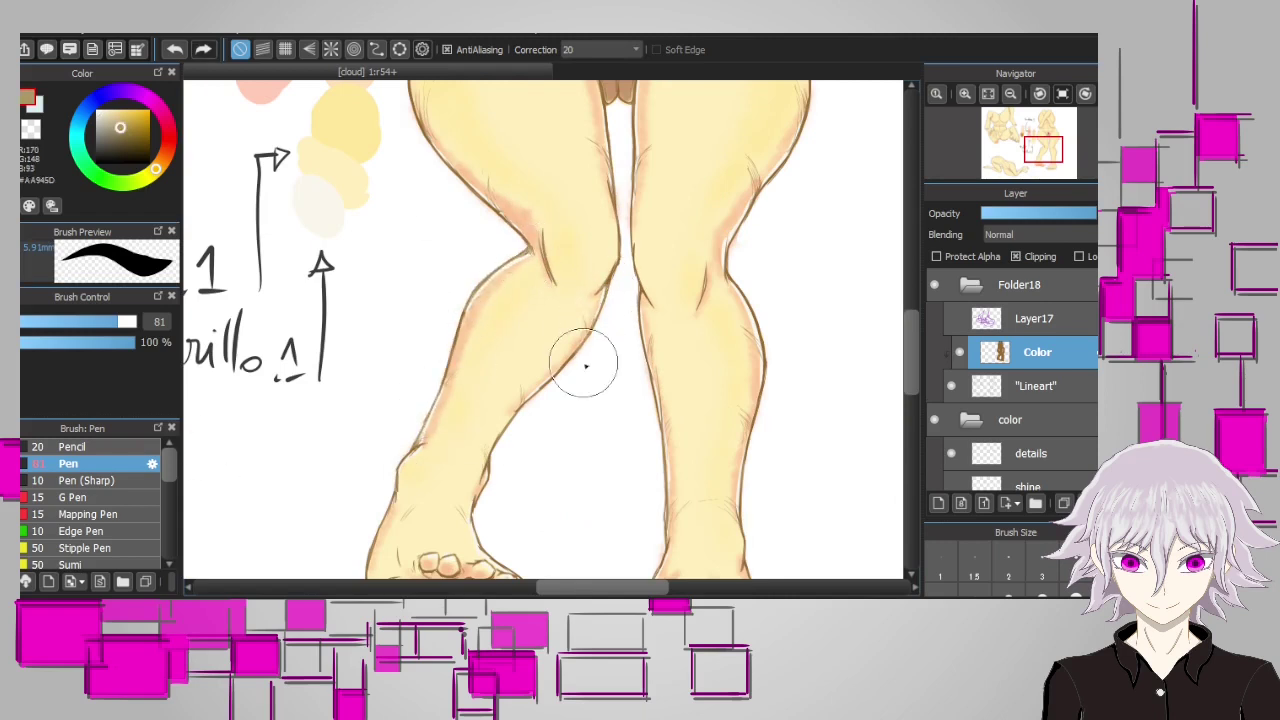
Try blending browns #B77950 and #A25B2D and ochre #CFB55A into the lineart of the standing figure's thighs and crossed legs
scroll(723, 280, "up", 3)
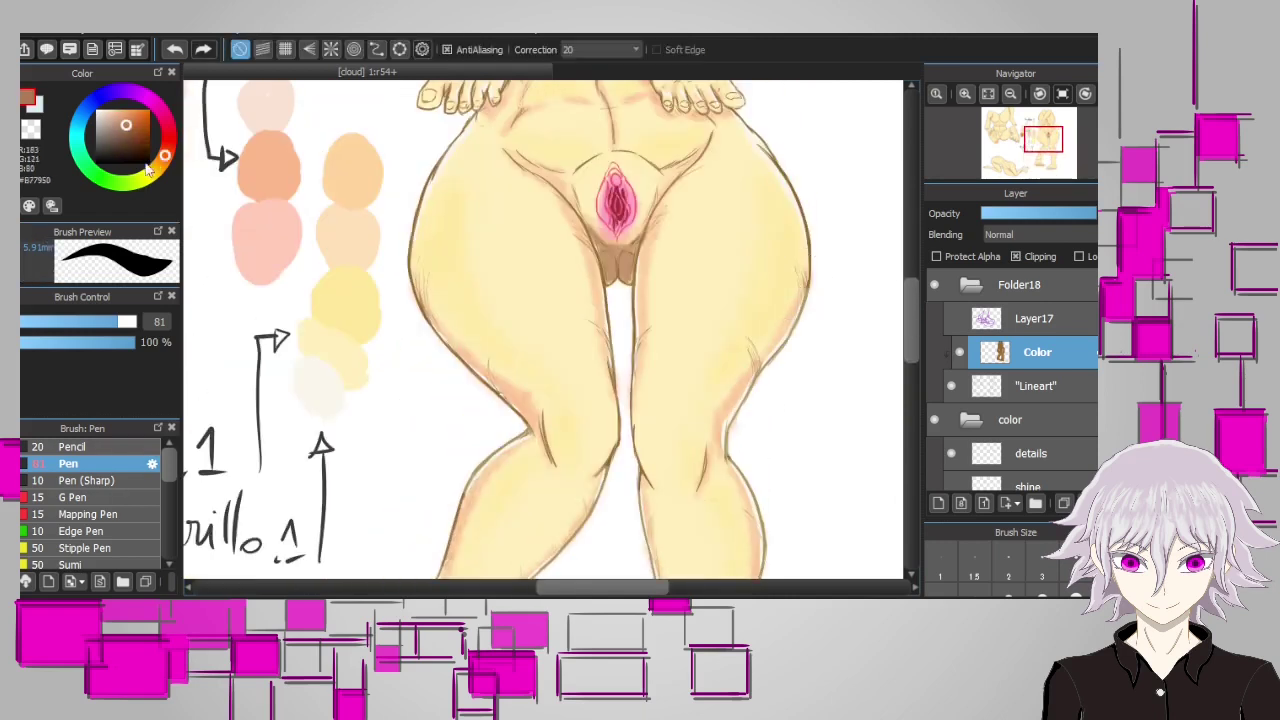
left_click(600, 398, "alt")
scroll(580, 260, "up", 5)
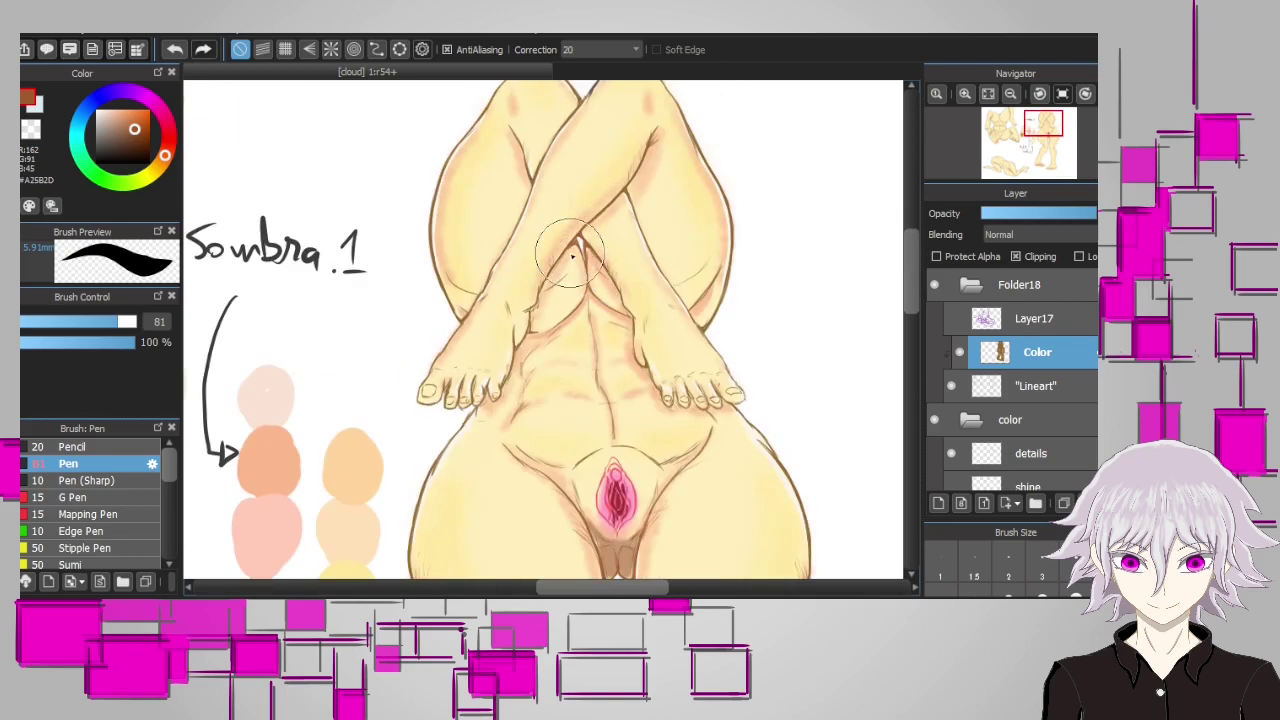
scroll(630, 185, "down", 6)
left_click(715, 280, "alt")
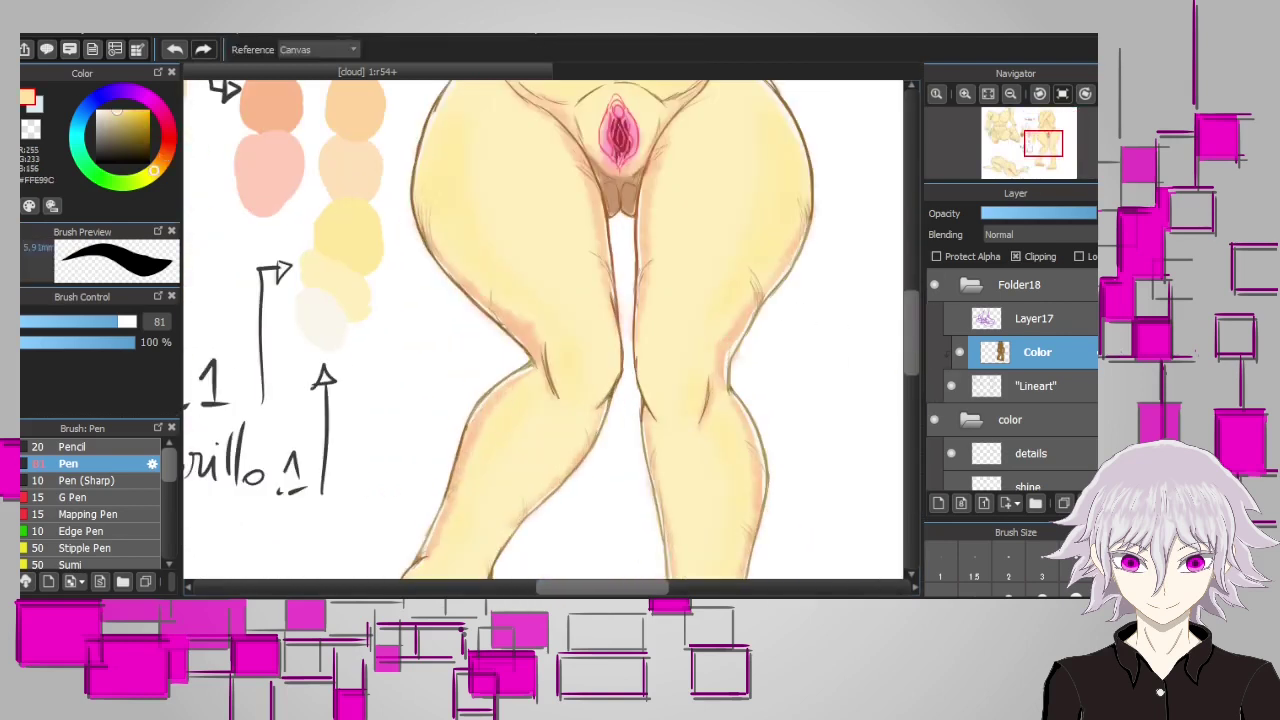
left_click(665, 270, "alt")
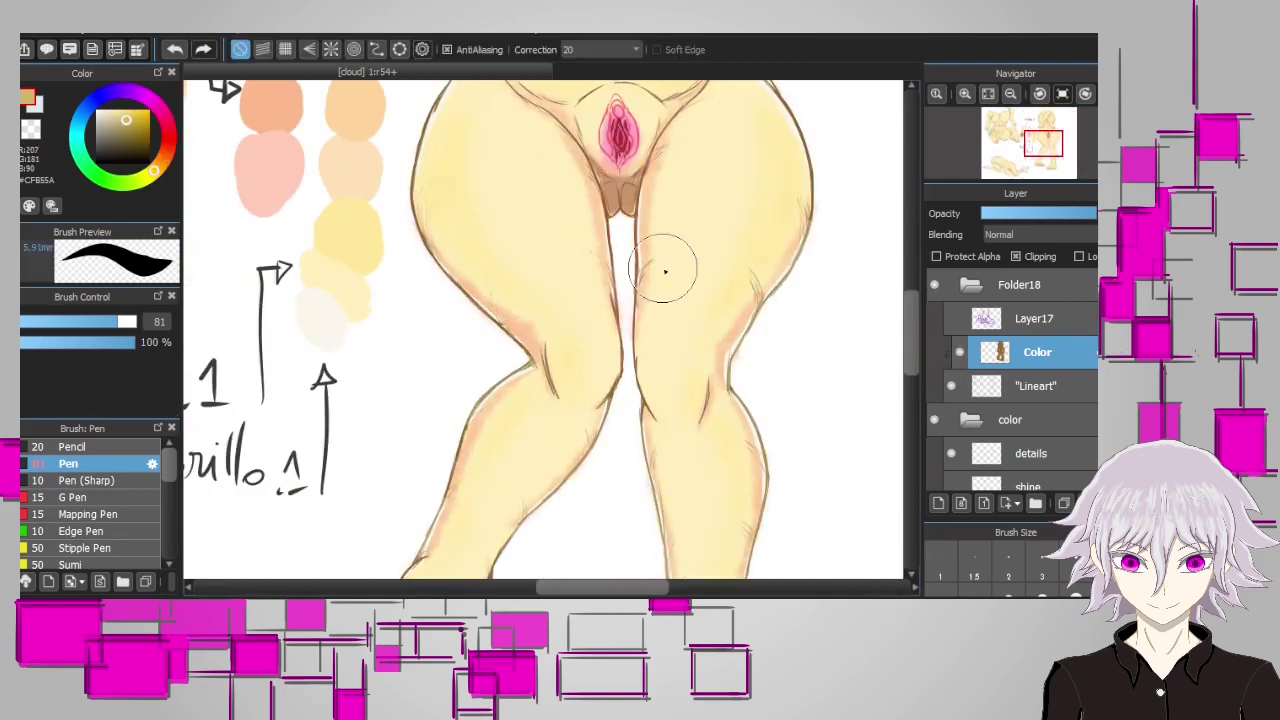
scroll(680, 390, "down", 4)
left_click(523, 486, "alt")
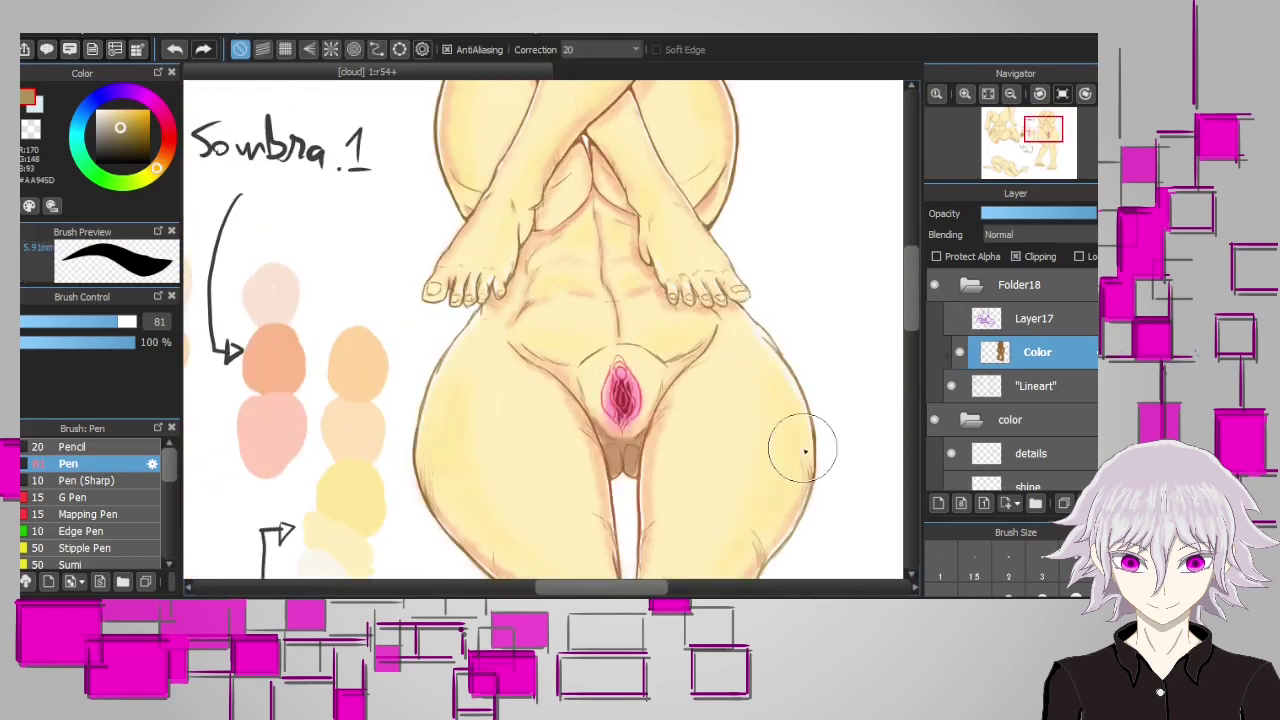
Clear the trial tints from the Color layer and repaint the standing figure's lineart with brown #926830
scroll(805, 451, "down", 2)
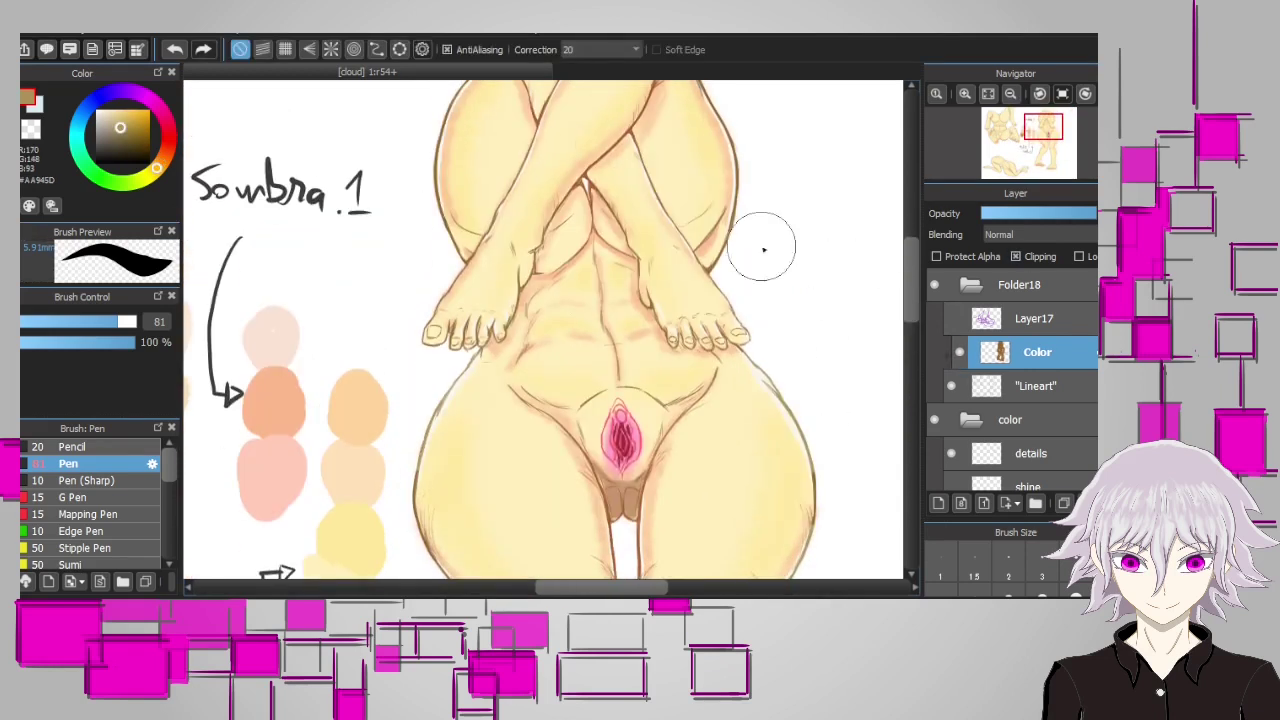
scroll(529, 129, "down", 2)
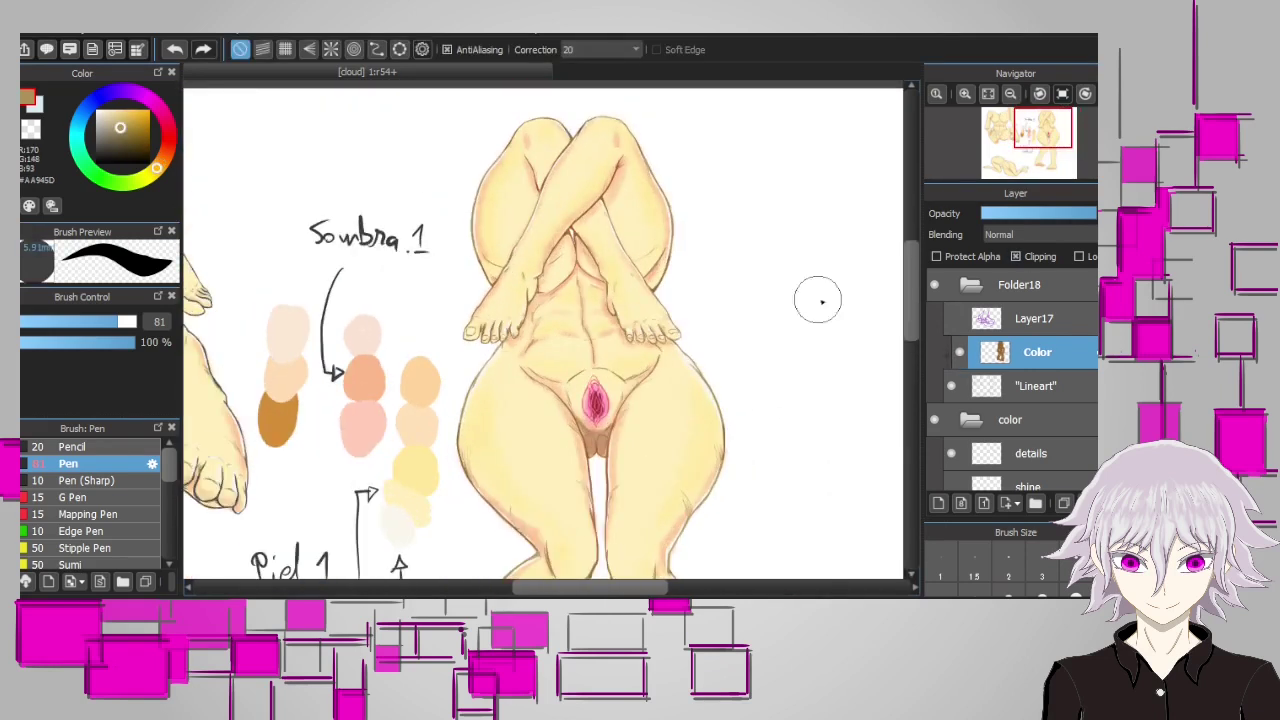
scroll(979, 106, "down", 2)
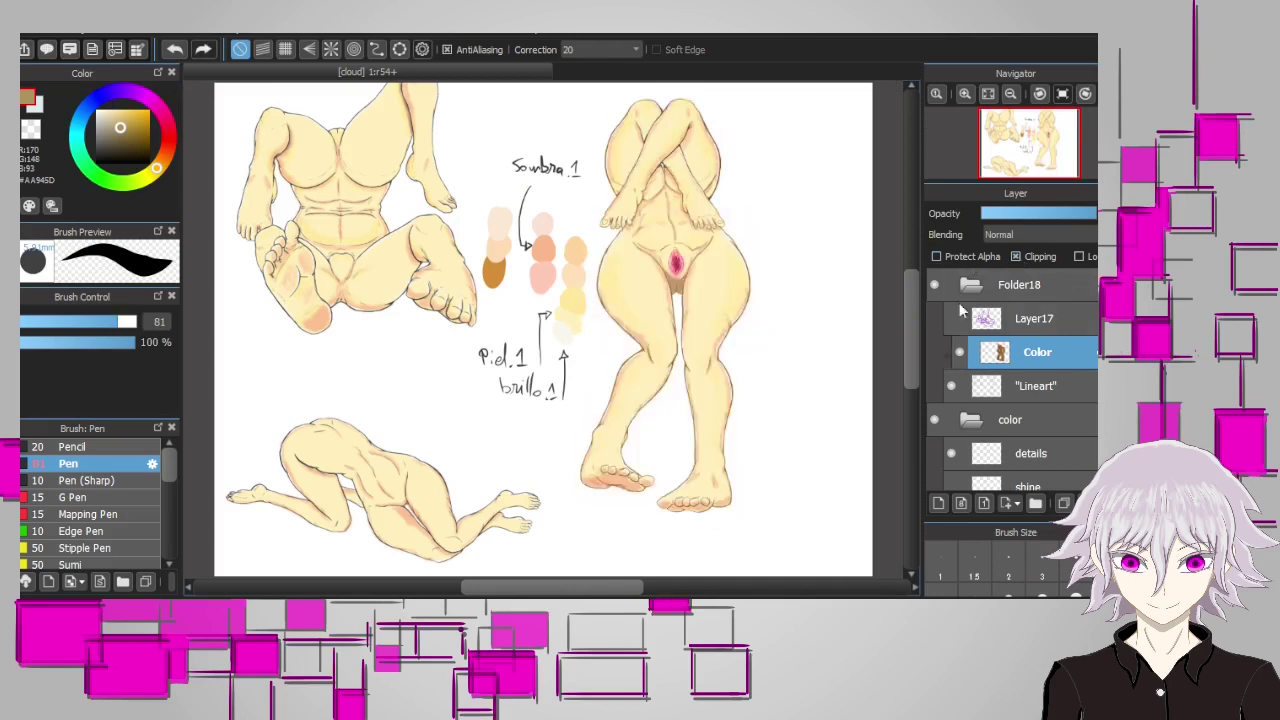
left_click(716, 342, "alt")
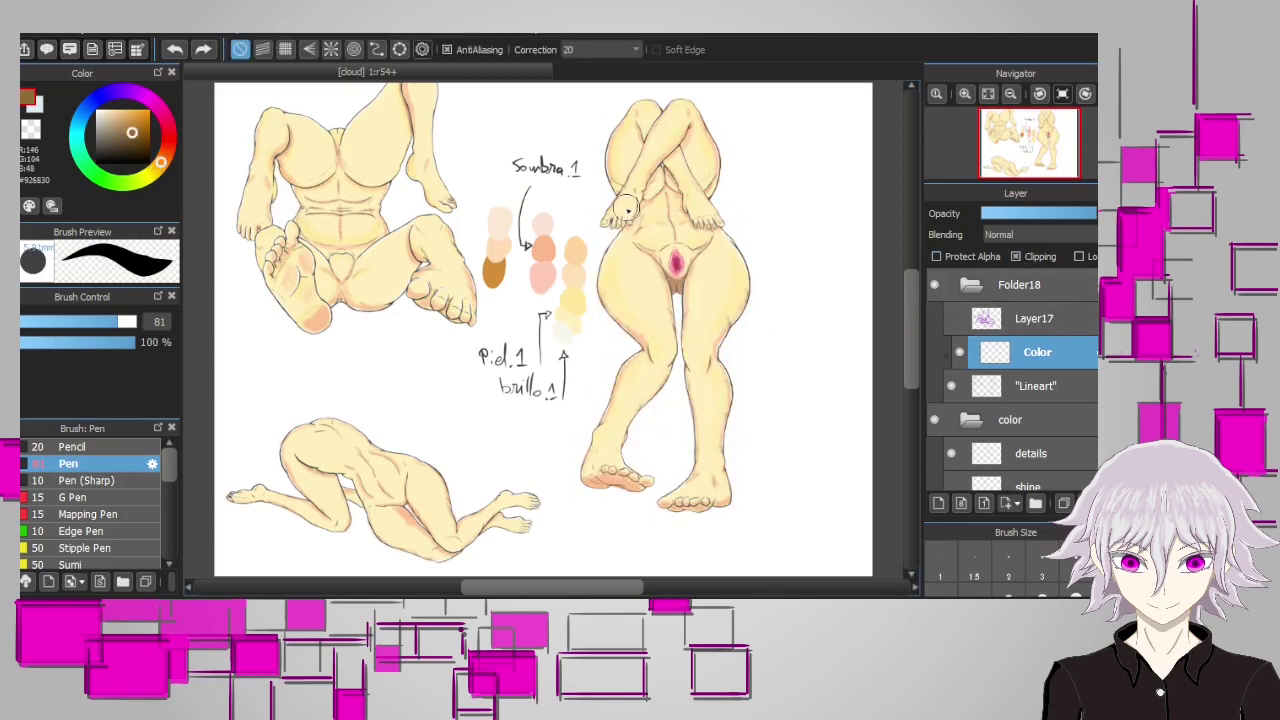
scroll(808, 235, "up", 3)
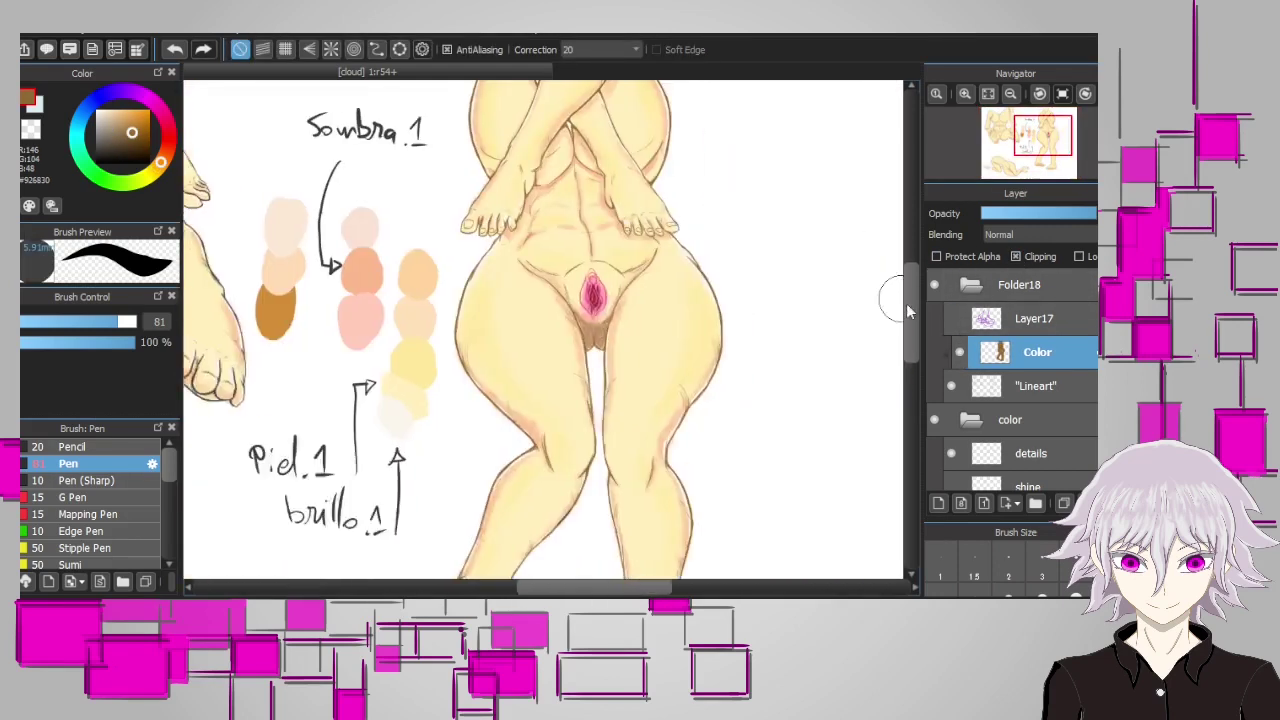
Place reference swatches of brown #926830 and reddish brown #A64F36 on the blank canvas beside the standing figure
left_click(863, 224)
left_click(128, 120)
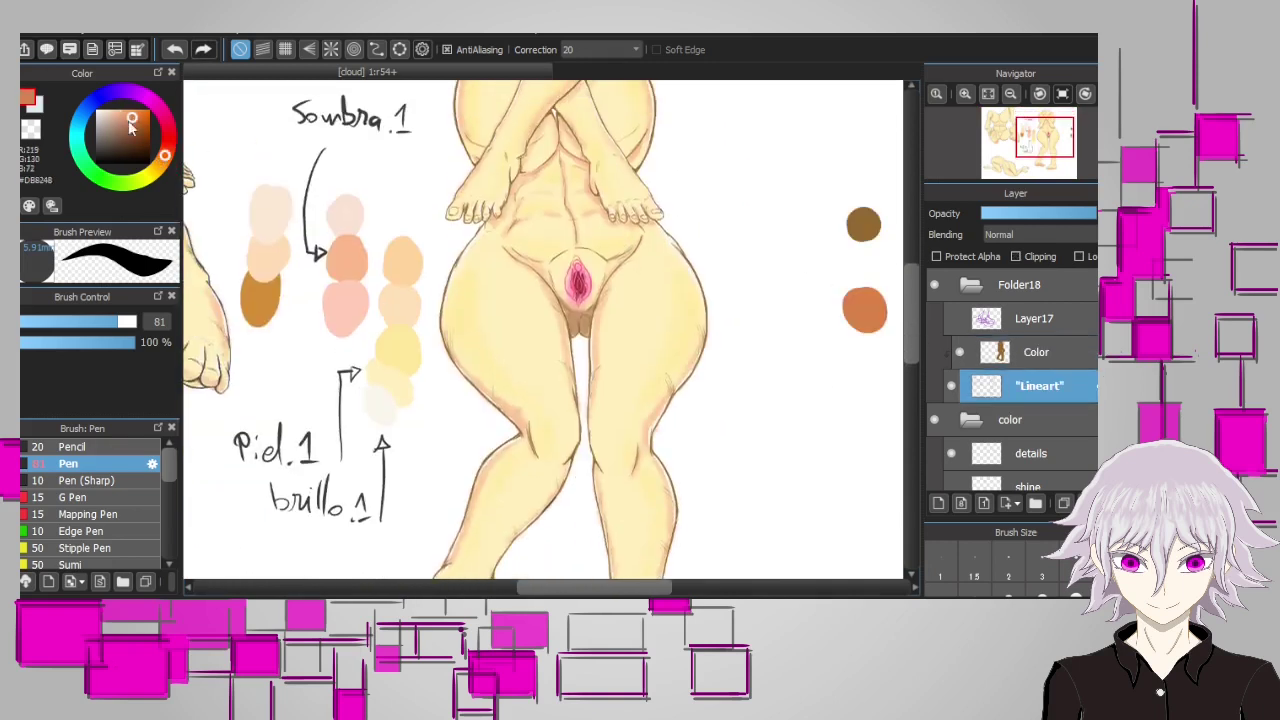
left_click(866, 254)
key("ctrl+z")
left_click(597, 378, "ctrl")
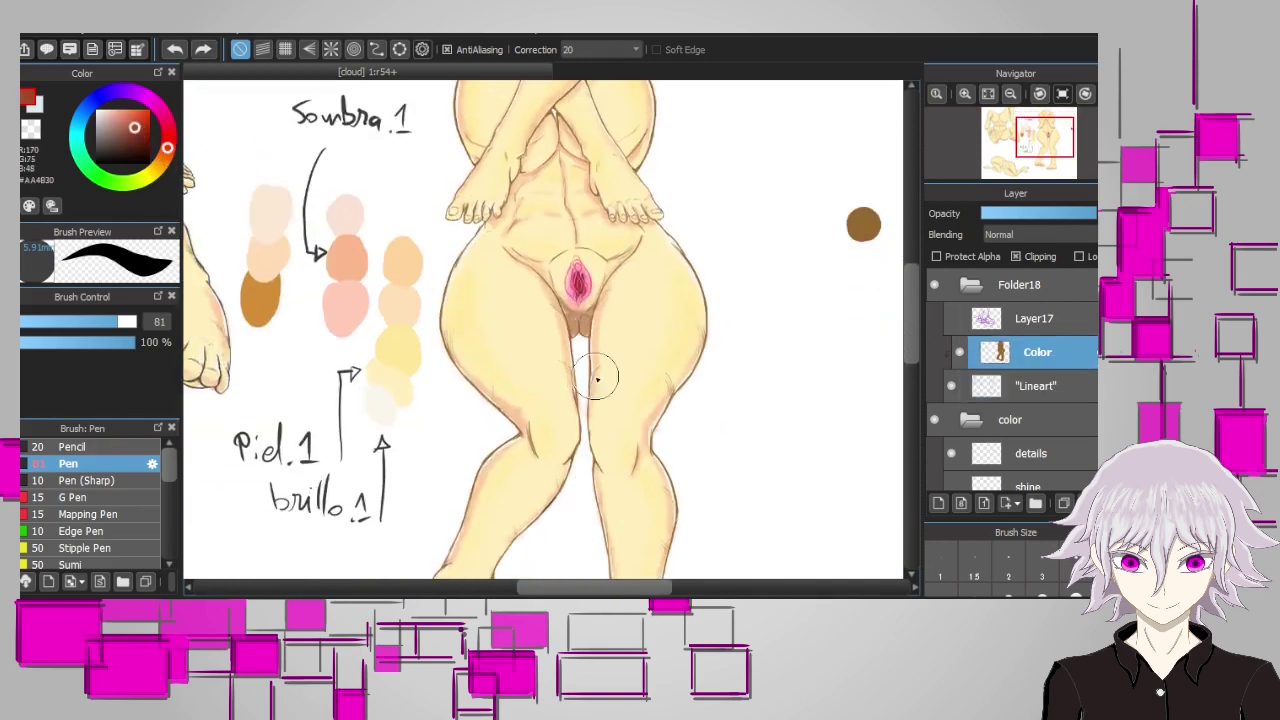
left_click(866, 247)
Paint reddish brown #A64F36 accents over the standing figure's leg and foot lineart on the Color layer
scroll(563, 362, "down", 3)
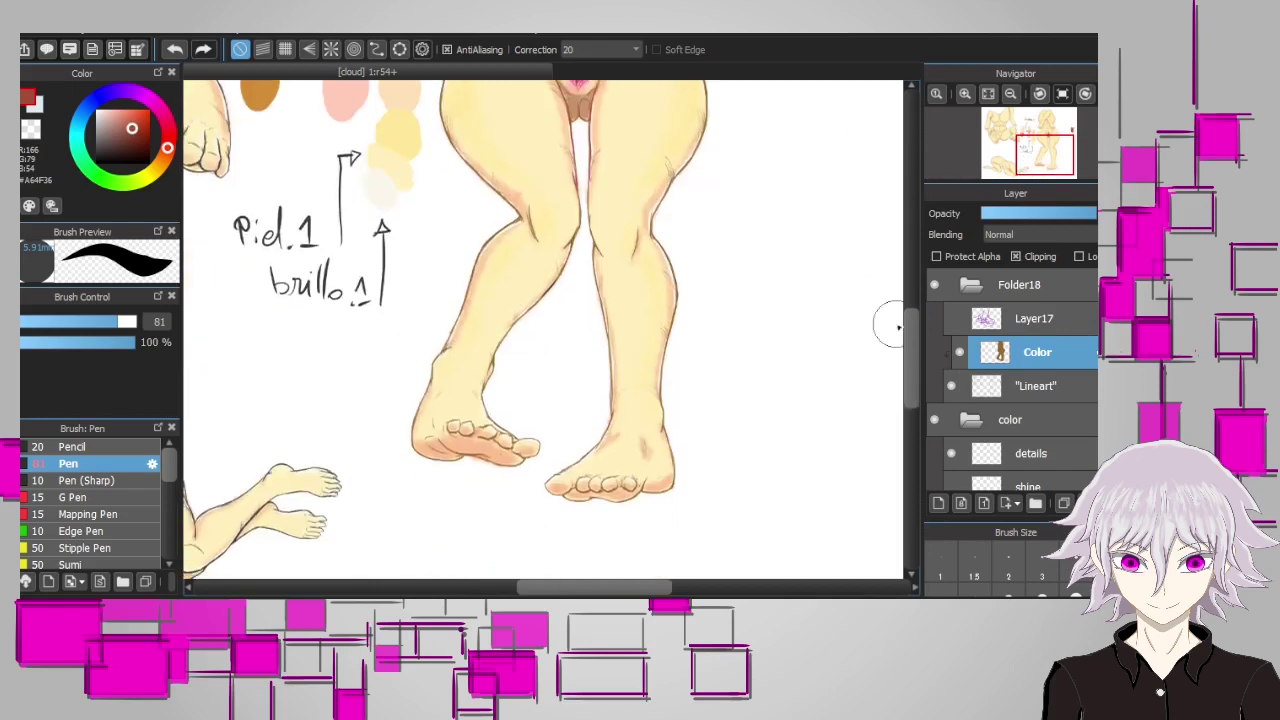
scroll(555, 222, "up", 4)
scroll(555, 222, "down", 3)
Paint brown #926830 over the lineart of the crouching and reclining figures on the clipped Color layer
left_click_drag(546, 586, 519, 580)
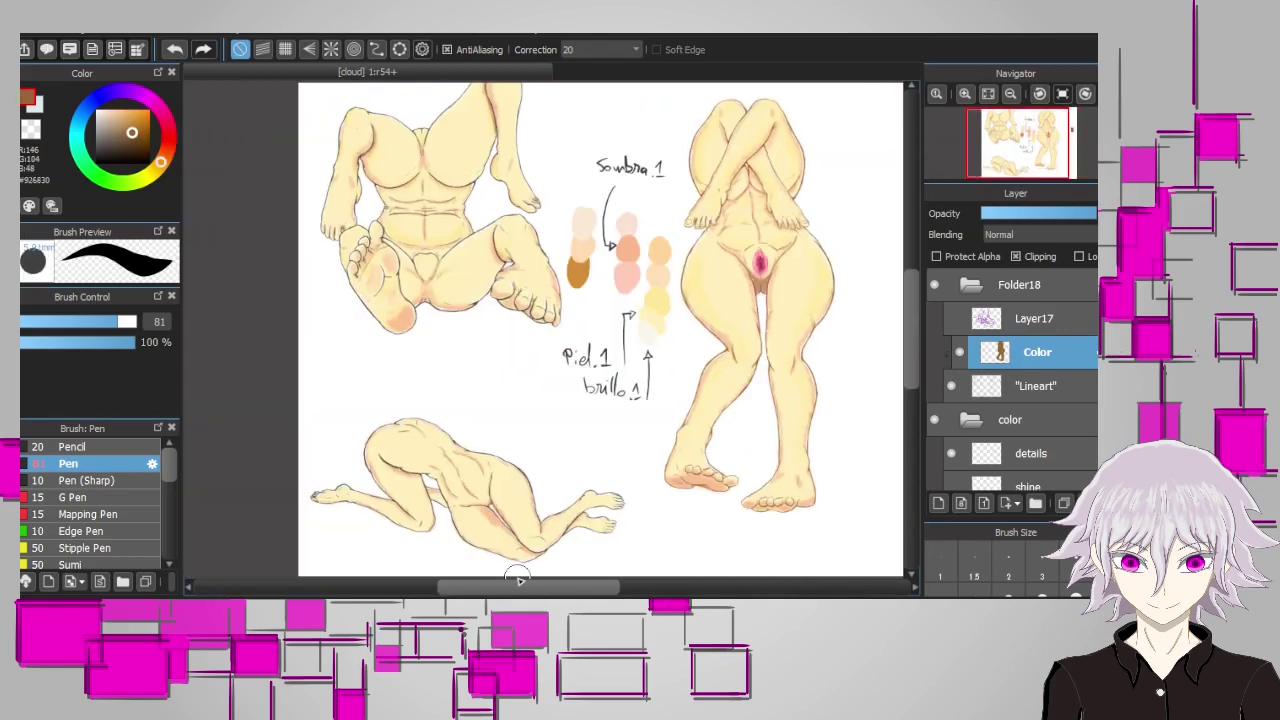
scroll(709, 471, "up", 3)
left_click_drag(615, 587, 504, 587)
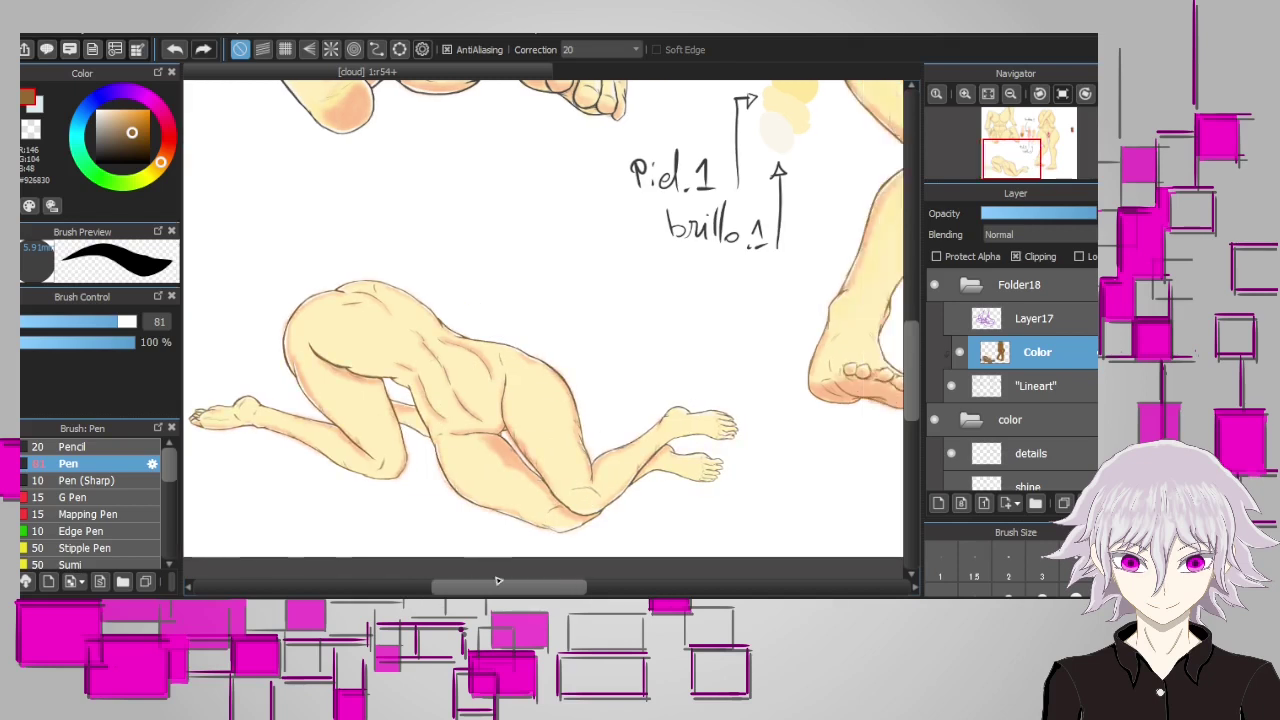
scroll(577, 527, "down", 2)
left_click_drag(577, 527, 370, 183)
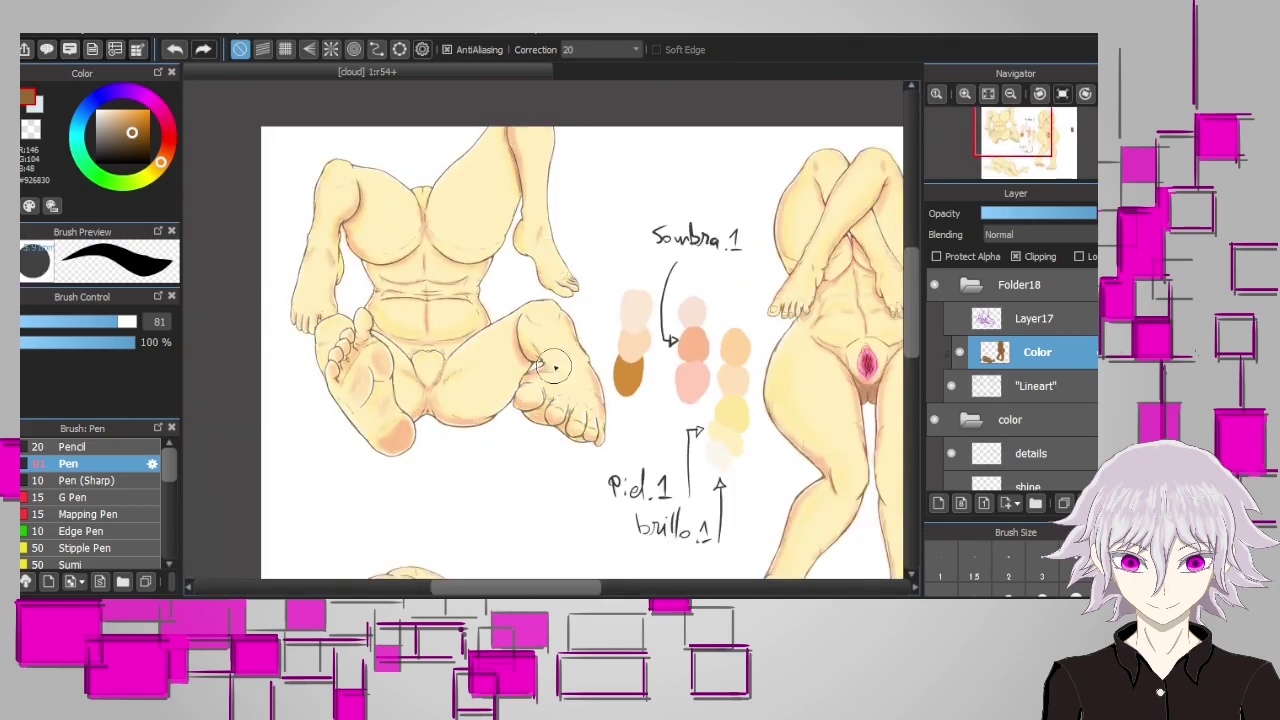
Sample the reddish brown #A64F36 swatch and paint accents along the reclining figure's creases and limb outlines
scroll(915, 323, "down", 3)
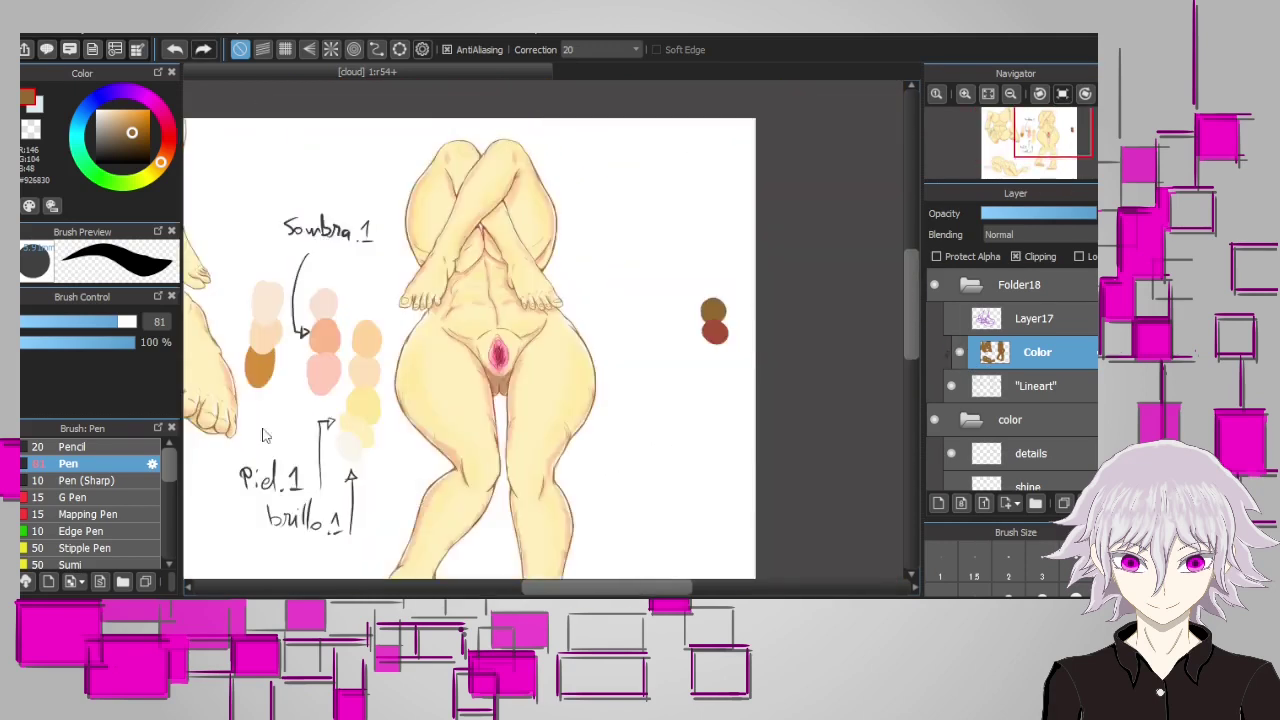
scroll(495, 456, "up", 3)
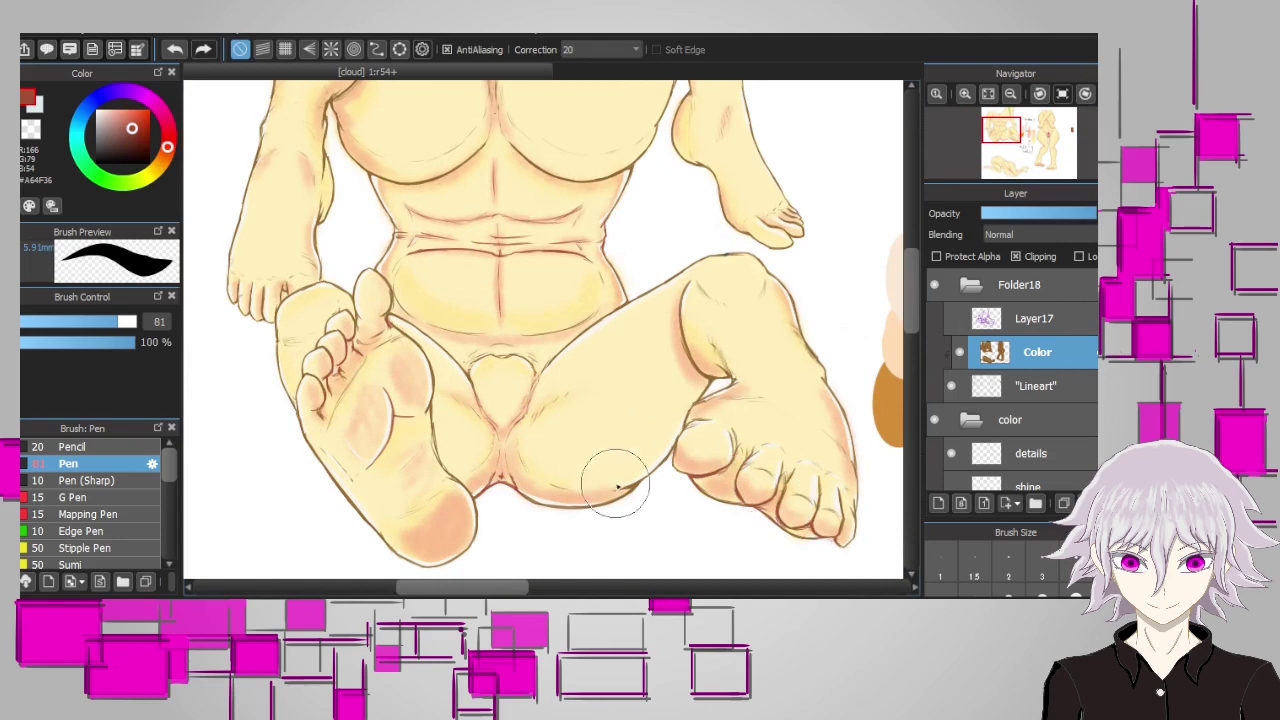
scroll(712, 370, "up", 2)
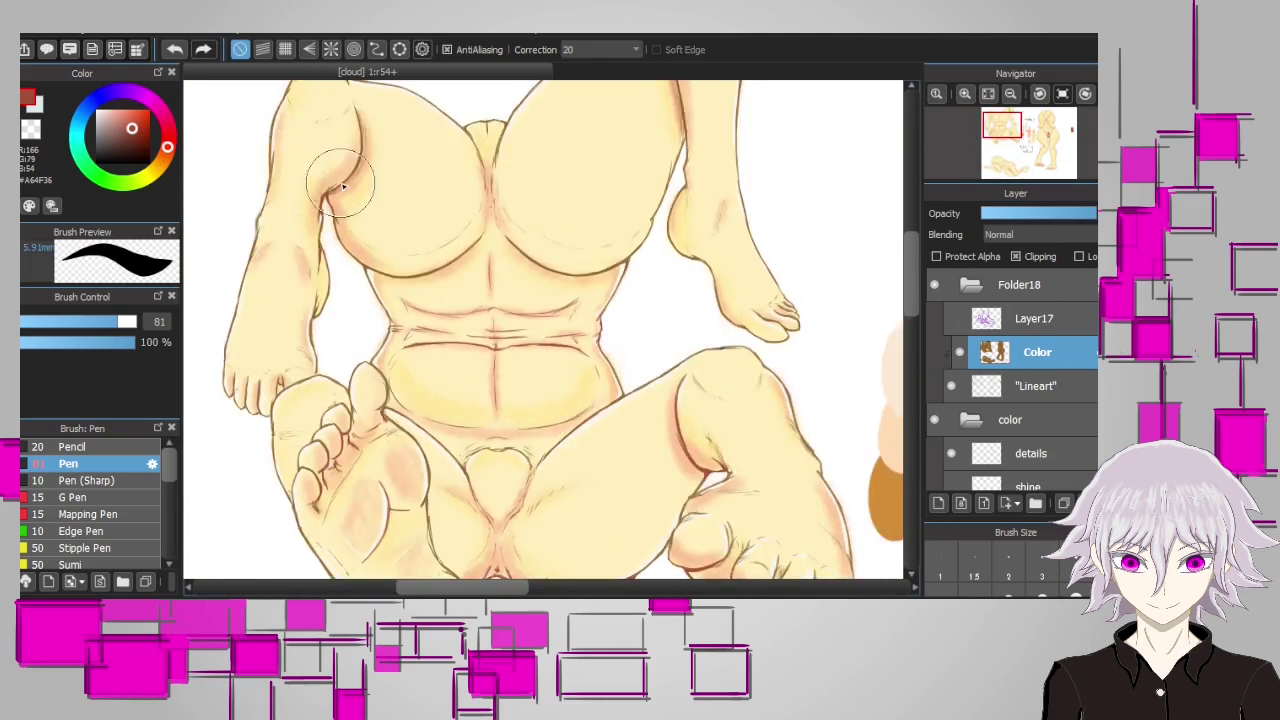
scroll(342, 186, "up", 3)
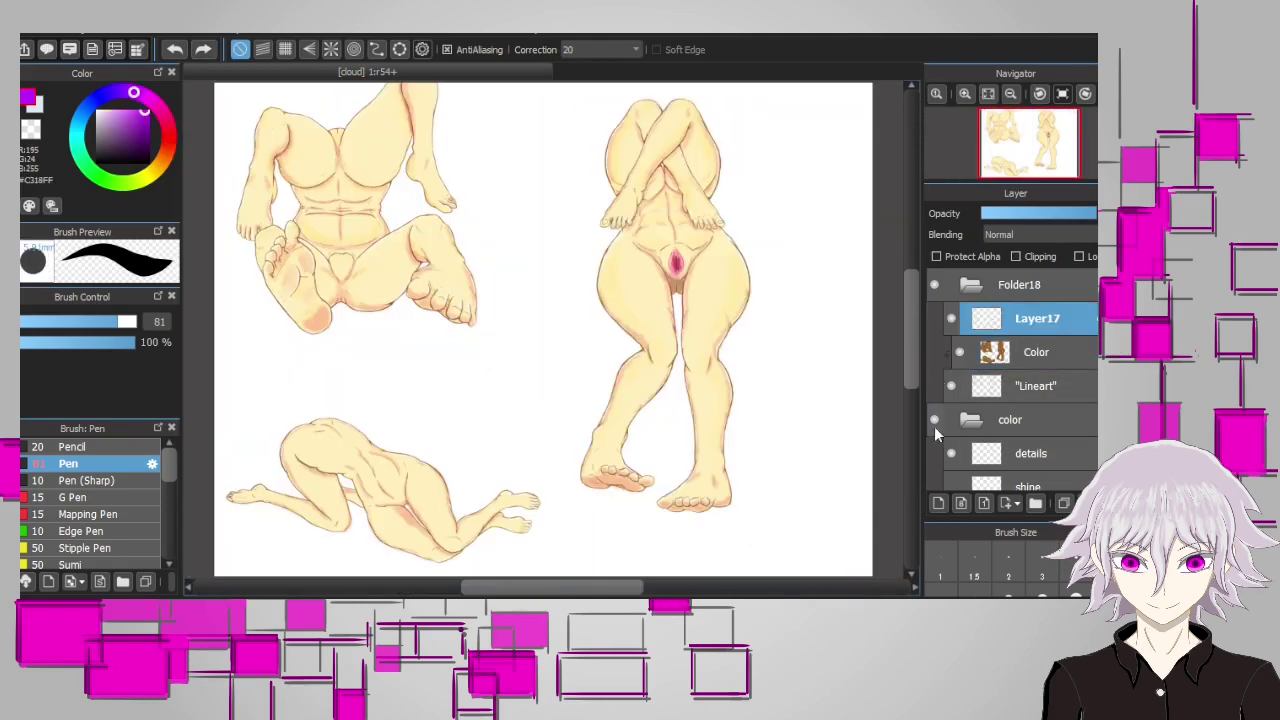
Handwrite a purple #C318FF label above the crouching figure on Layer17 and undo its strokes
left_click_drag(396, 440, 420, 405)
left_click_drag(424, 420, 444, 427)
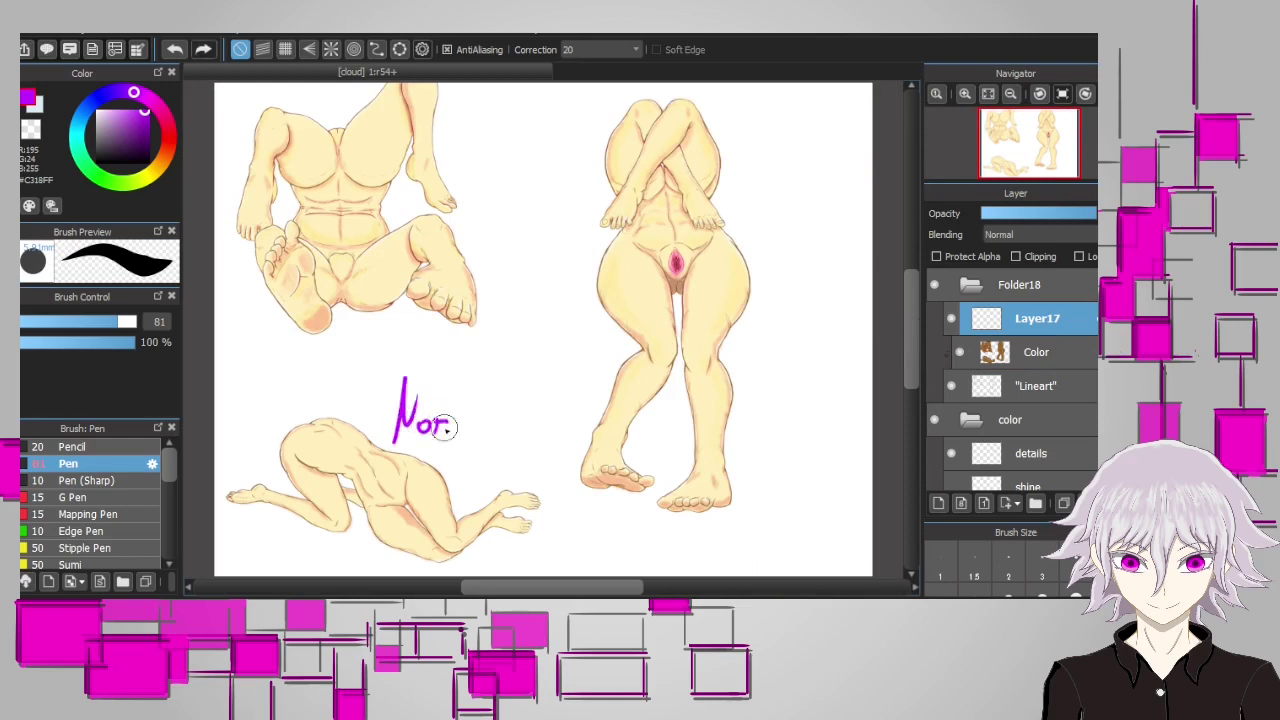
key("ctrl+z")
key("ctrl+z")
key("ctrl+z")
key("ctrl+z")
key("ctrl+z")
key("ctrl+z")
key("ctrl+z")
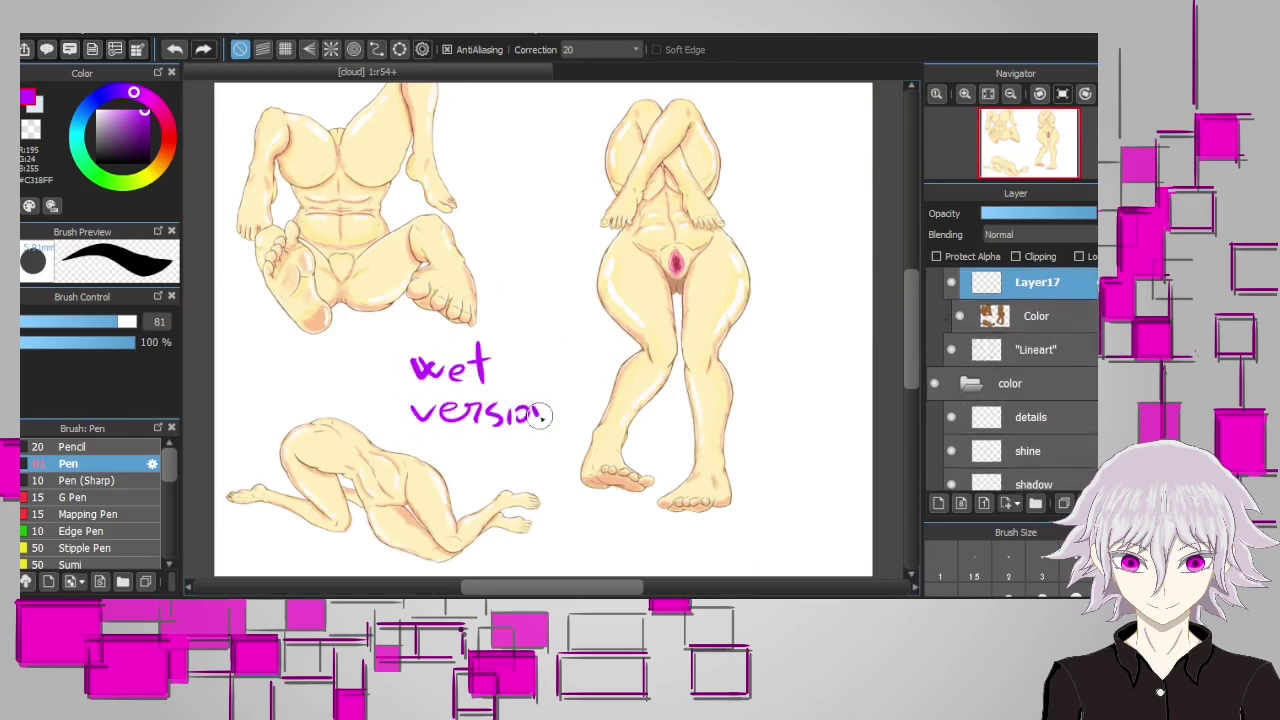
Undo the handwritten purple "wet version" label above the crouching figure
key("ctrl+z")
key("ctrl+z")
key("ctrl+z")
key("ctrl+z")
key("ctrl+z")
key("ctrl+z")
key("ctrl+z")
key("ctrl+z")
key("ctrl+z")
key("ctrl+z")
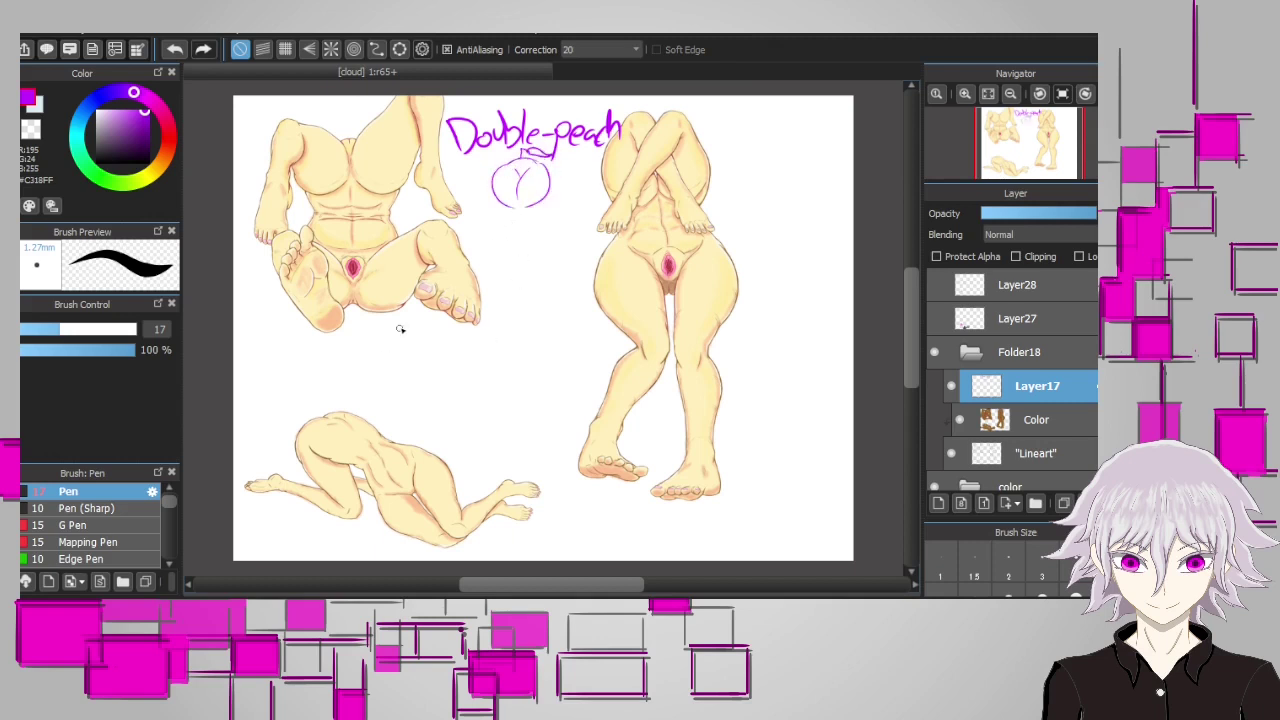
Scribble purple #C318FF lettering and overlapping loops on Layer17 in the space between the three figures
left_click_drag(437, 277, 460, 257)
left_click_drag(415, 300, 400, 400)
left_click_drag(440, 352, 452, 390)
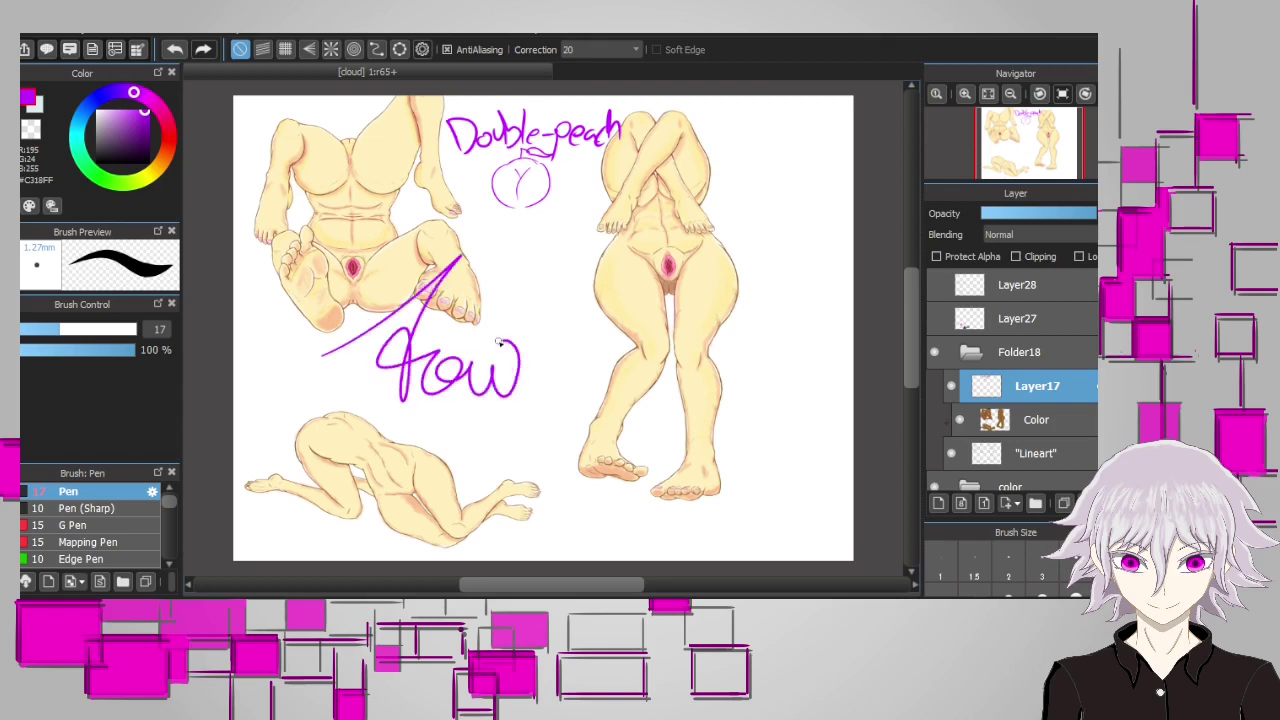
mouse_move(541, 344)
left_mouse_down()
mouse_move(411, 348)
mouse_move(509, 419)
mouse_move(474, 357)
left_mouse_up()
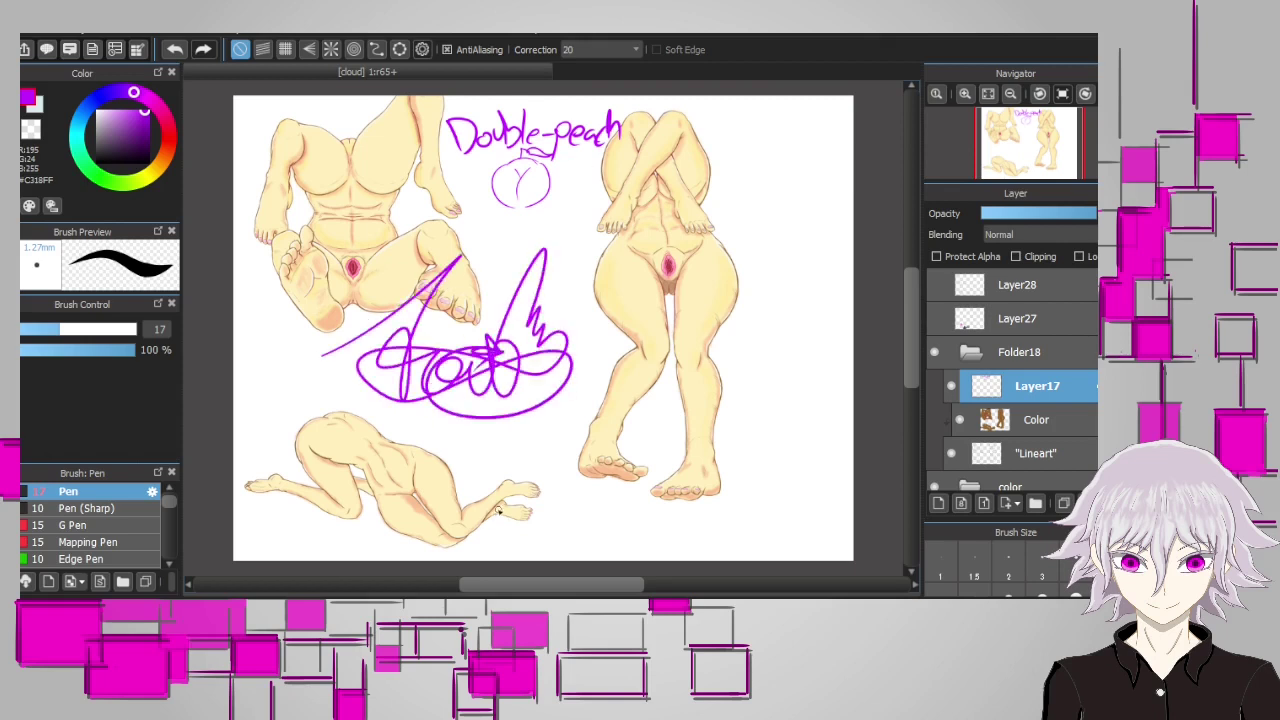